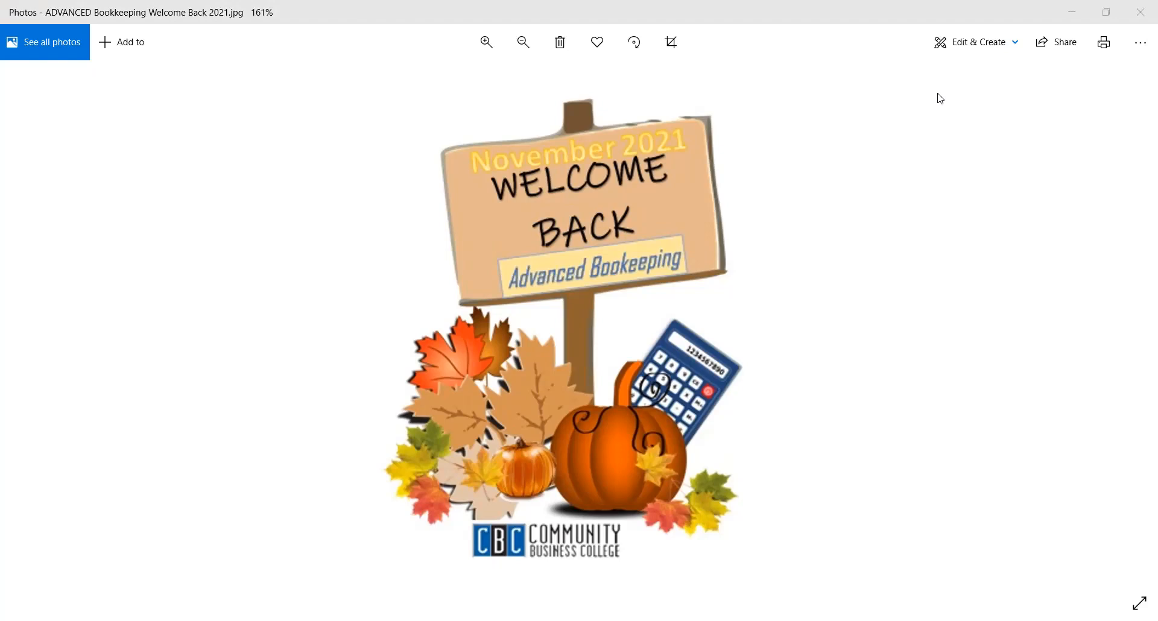
Step: Switch to QuickBooks and start a new category under Bank & credit cards in the chart of accounts
{"action": "key", "text": "alt+Tab"}
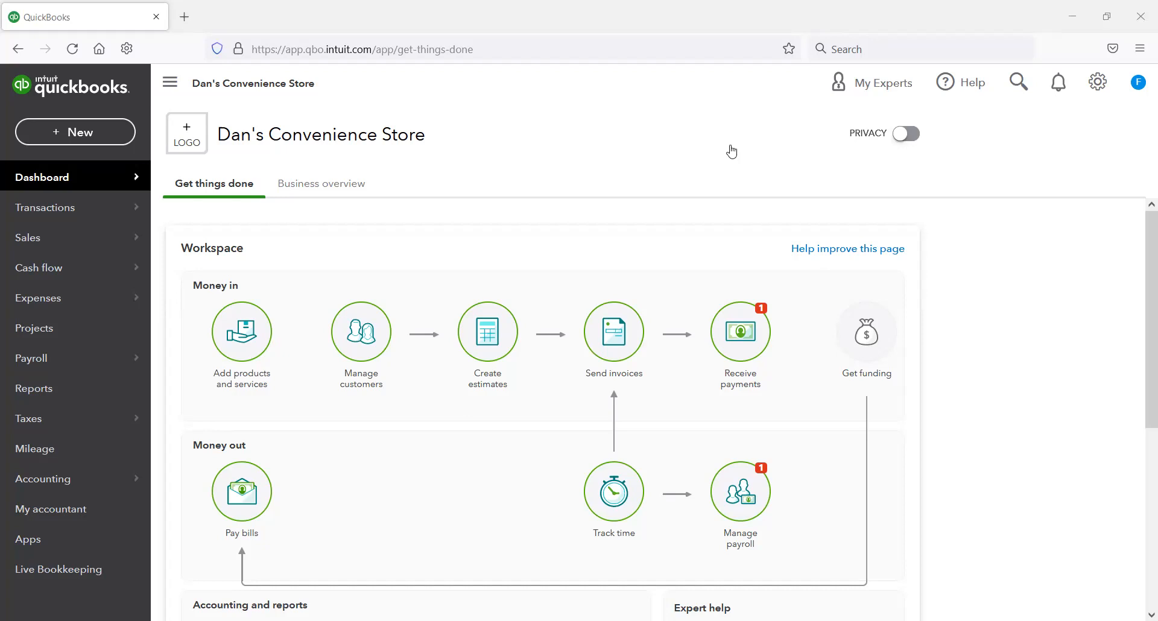
{"action": "mouse_move", "coordinate": [119, 482]}
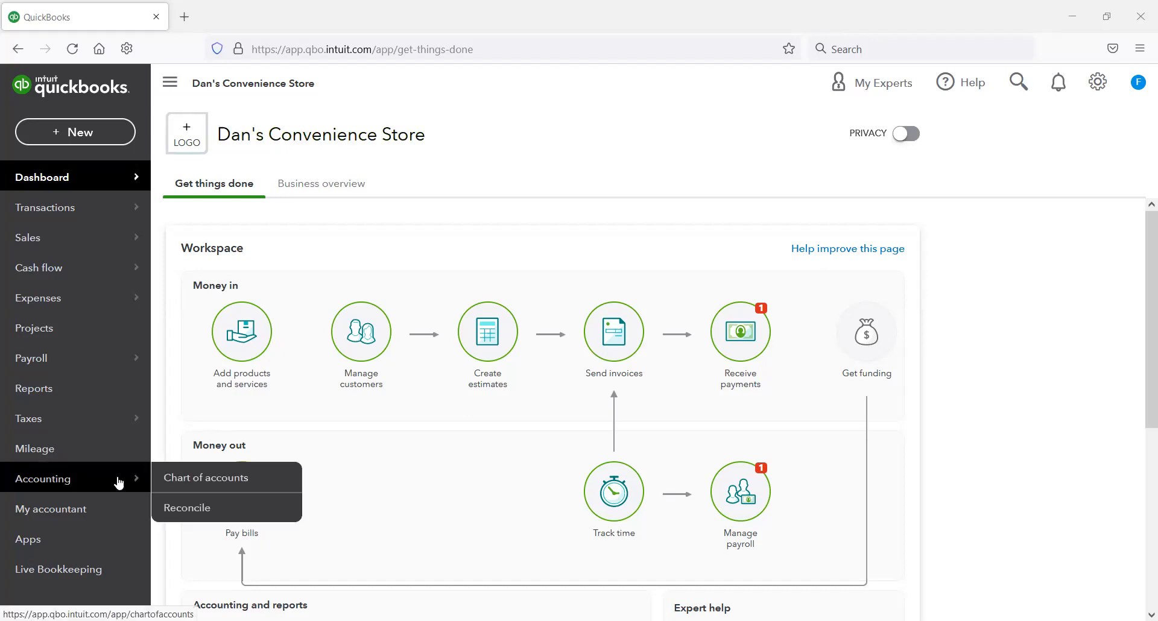
{"action": "left_click", "coordinate": [217, 480]}
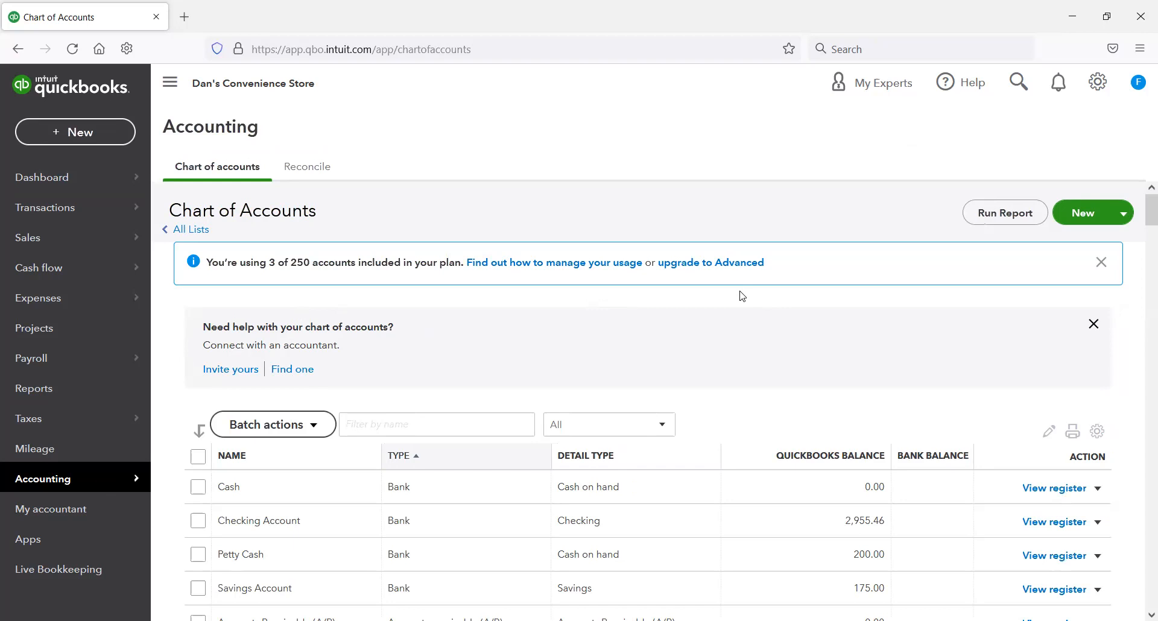
{"action": "left_click", "coordinate": [1091, 215]}
{"action": "left_click", "coordinate": [935, 181]}
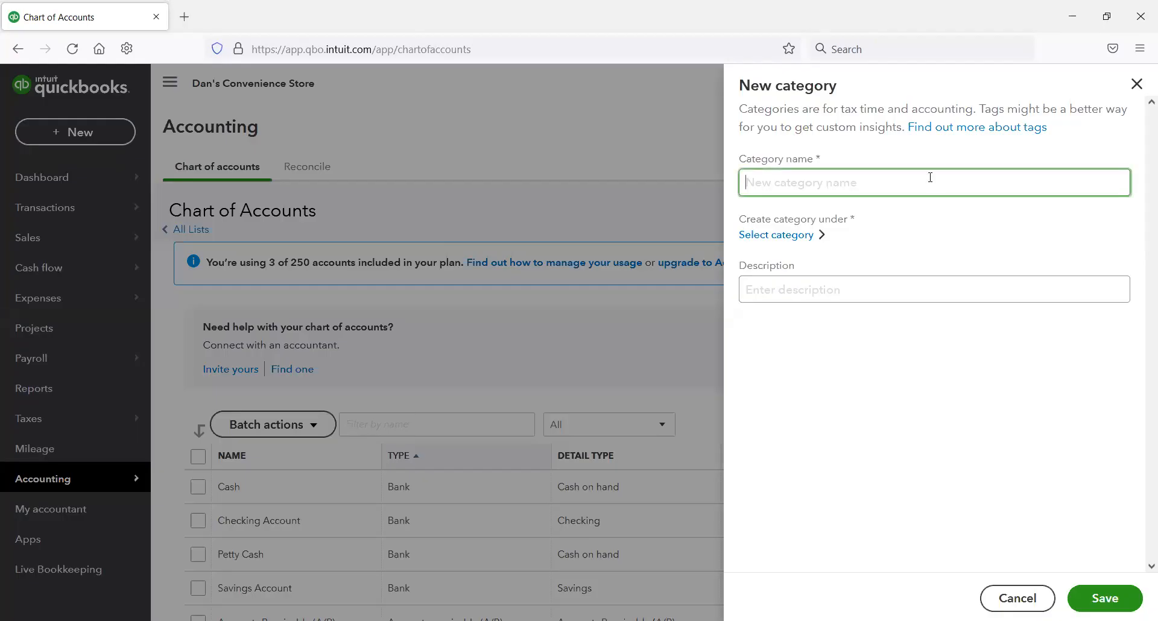
{"action": "left_click", "coordinate": [775, 236]}
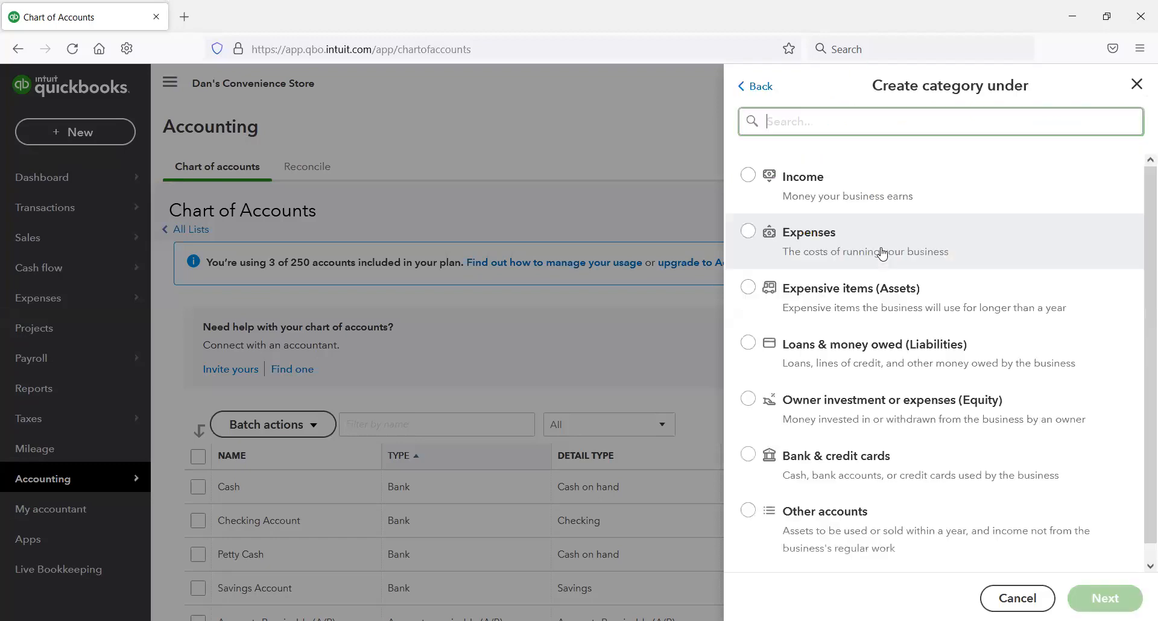
{"action": "left_click", "coordinate": [863, 462]}
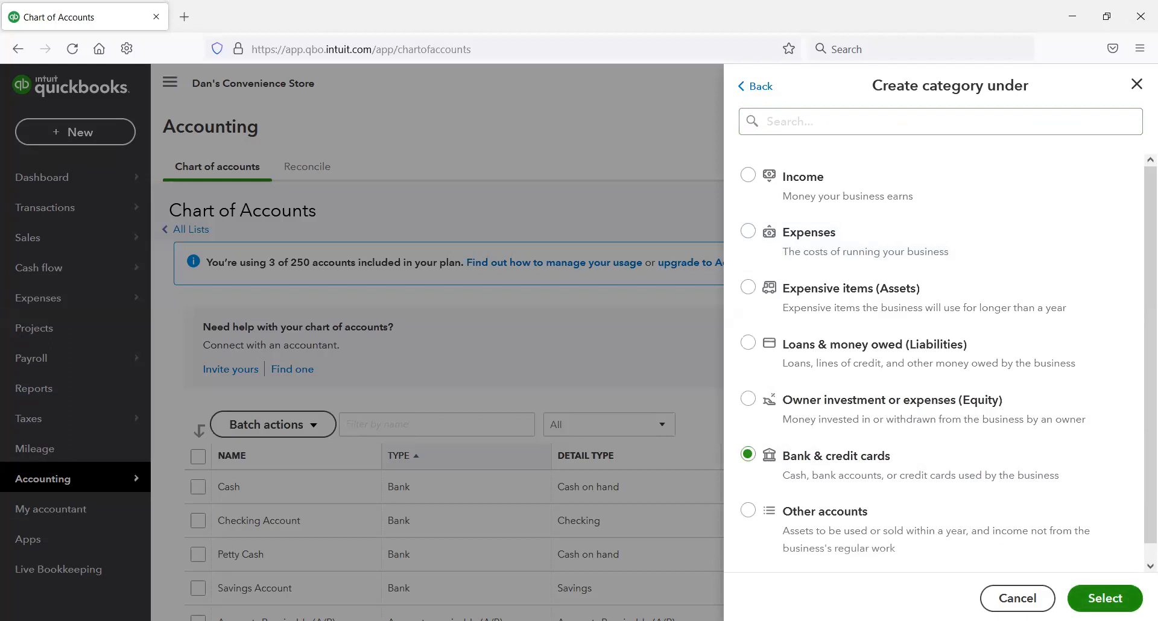
{"action": "left_click", "coordinate": [1124, 600]}
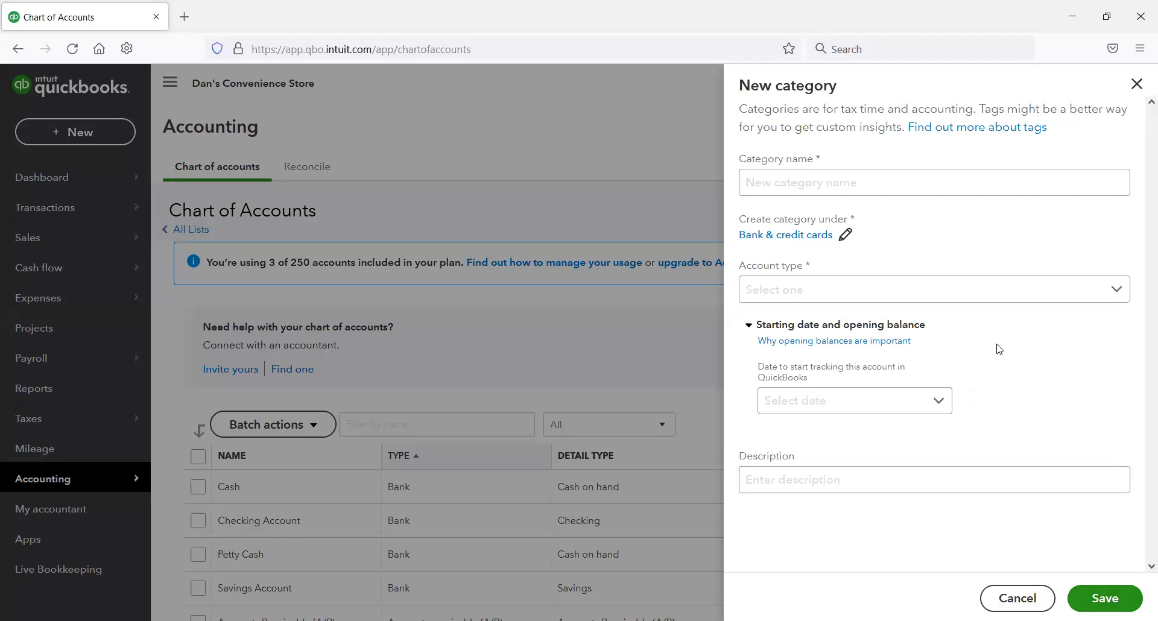
Step: Name the new category Chase Credit Card and set its tracking start date to Today
{"action": "left_click", "coordinate": [886, 176]}
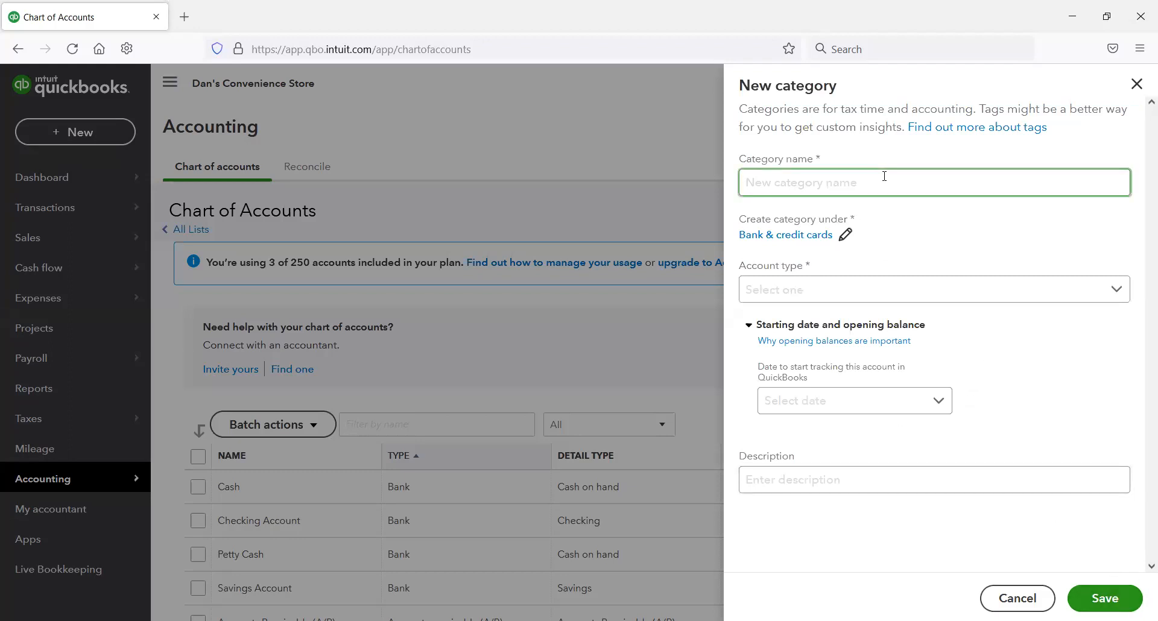
{"action": "type", "text": "Chase Credit Card"}
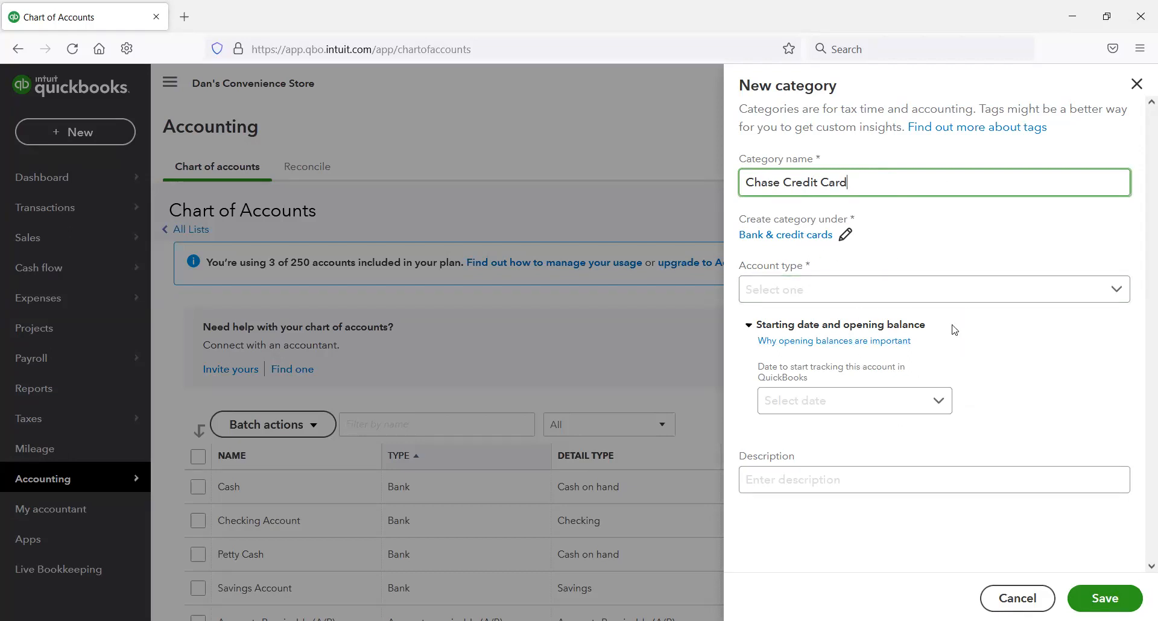
{"action": "left_click", "coordinate": [948, 402]}
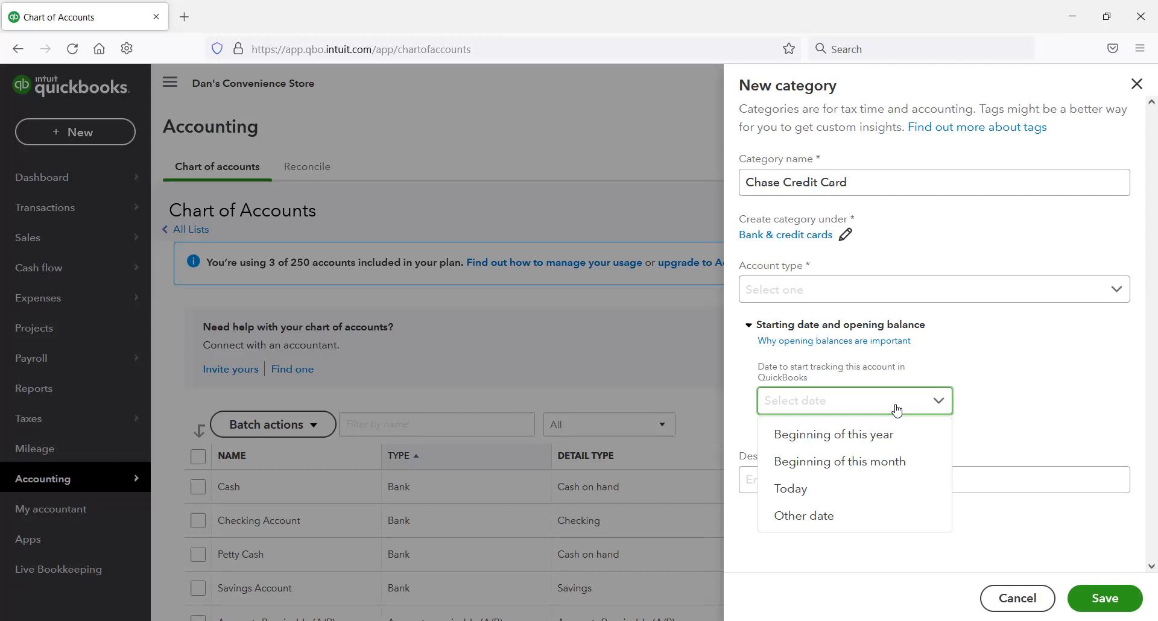
{"action": "left_click", "coordinate": [849, 488]}
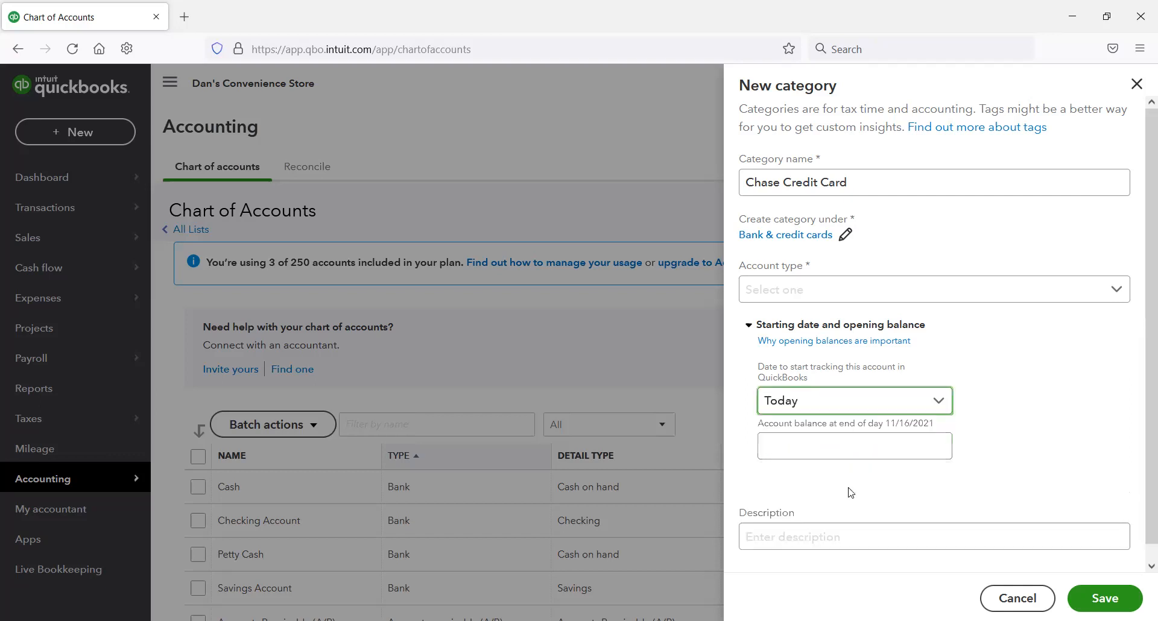
{"action": "left_click", "coordinate": [851, 454]}
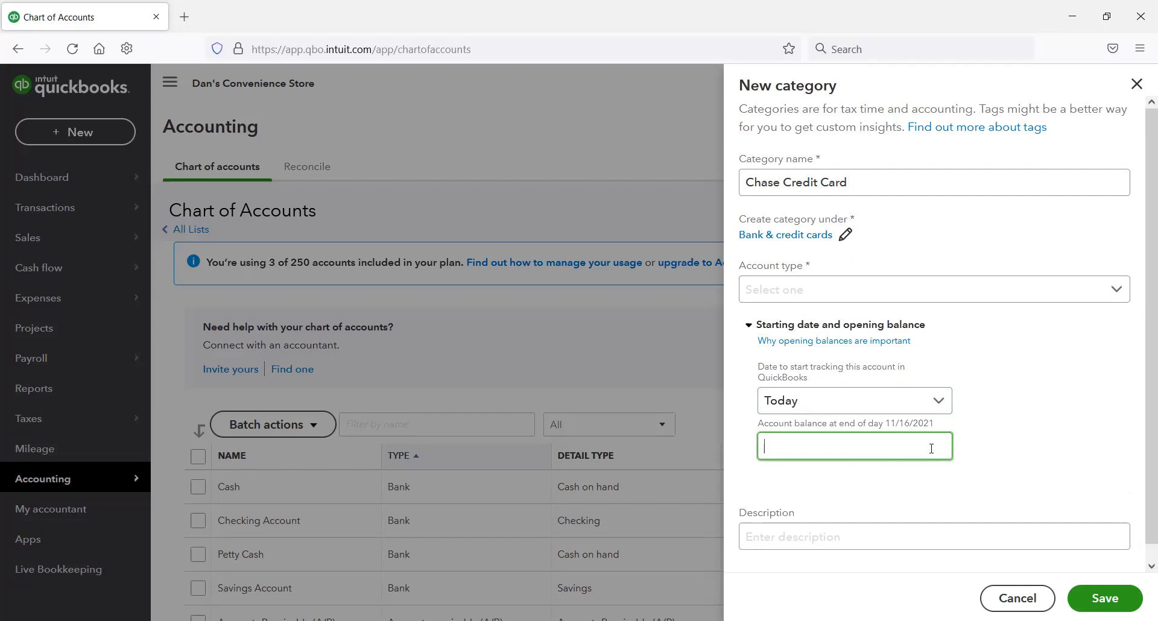
Step: Enter "General use credit card." as the category's description and try to save it
{"action": "left_click", "coordinate": [827, 536]}
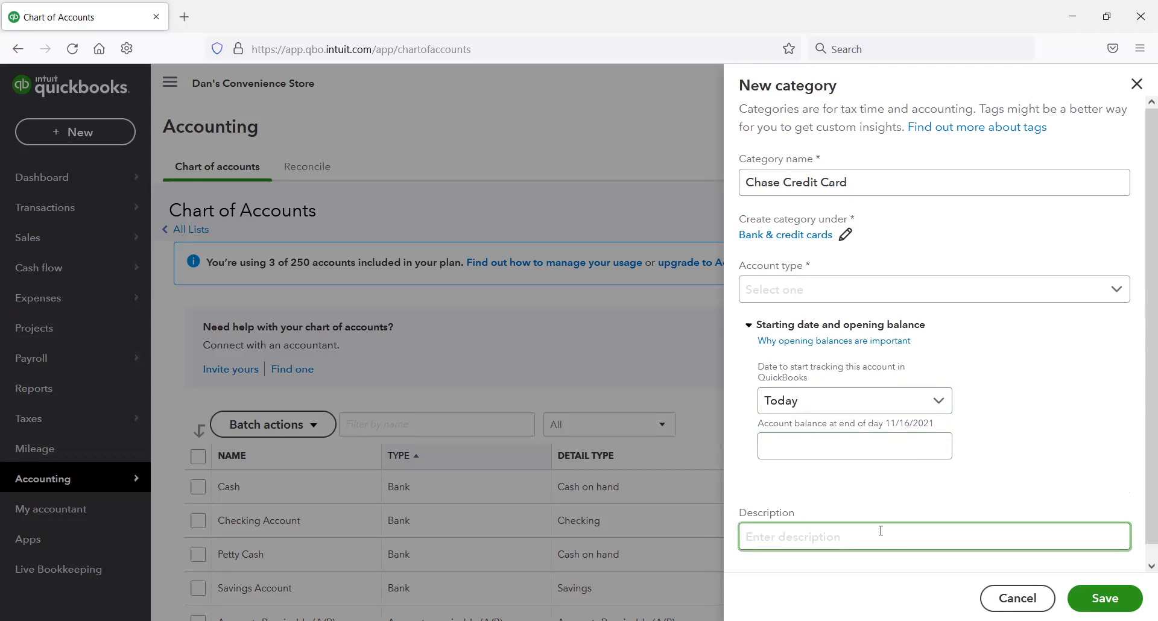
{"action": "type", "text": "General use credit card."}
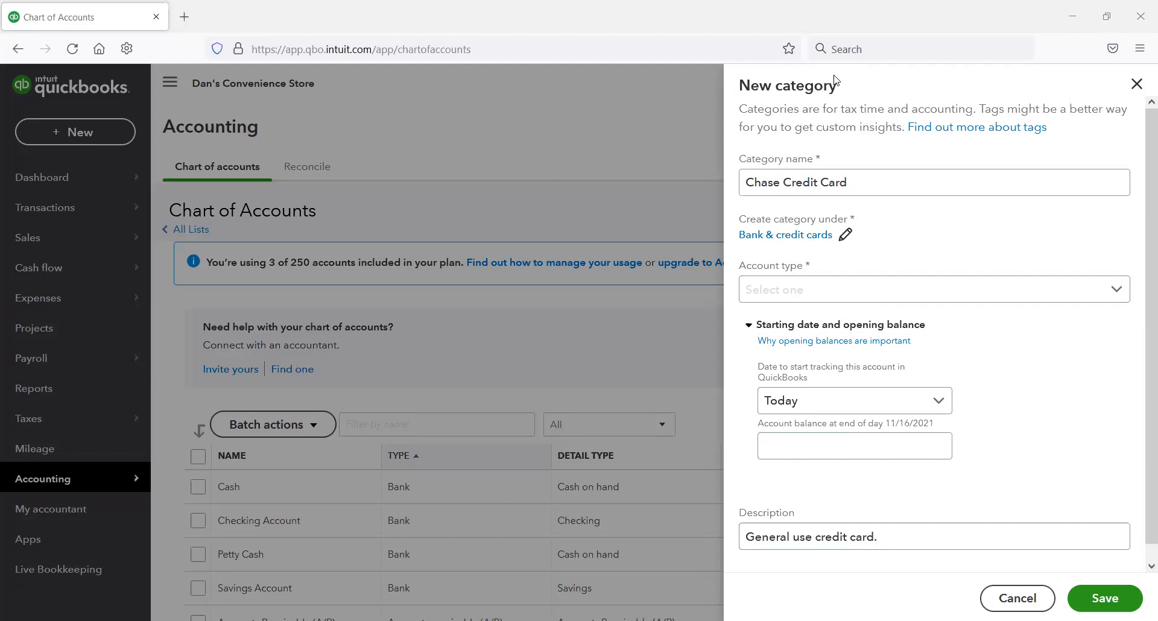
{"action": "left_click", "coordinate": [1107, 600]}
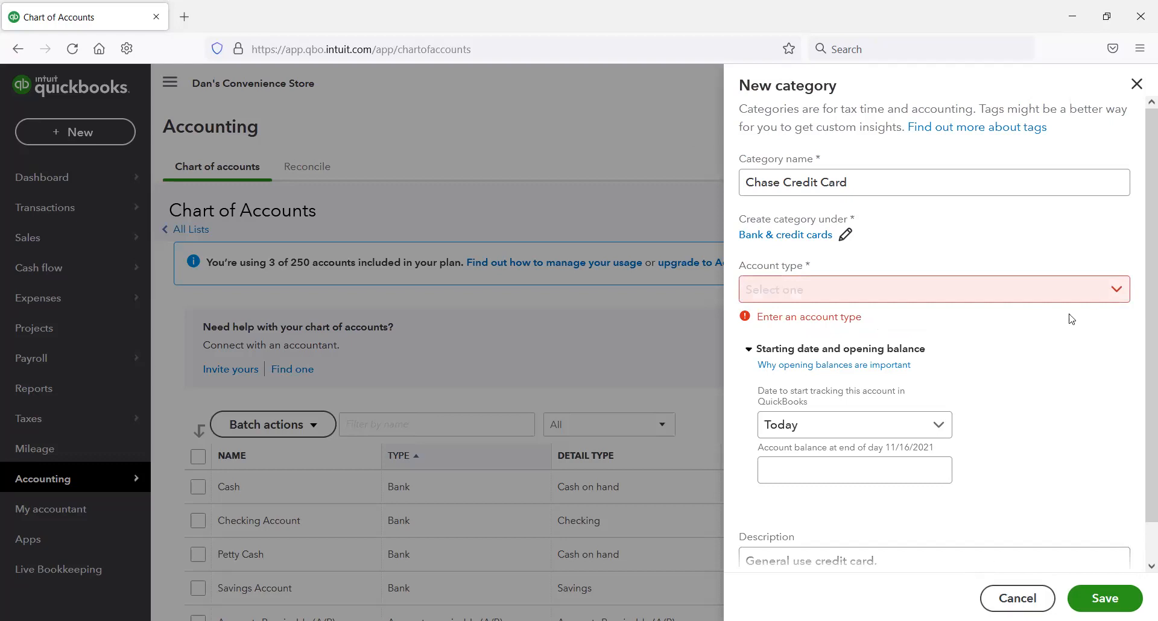
Step: Set the account type to Credit Card and save the new category
{"action": "left_click", "coordinate": [1093, 300]}
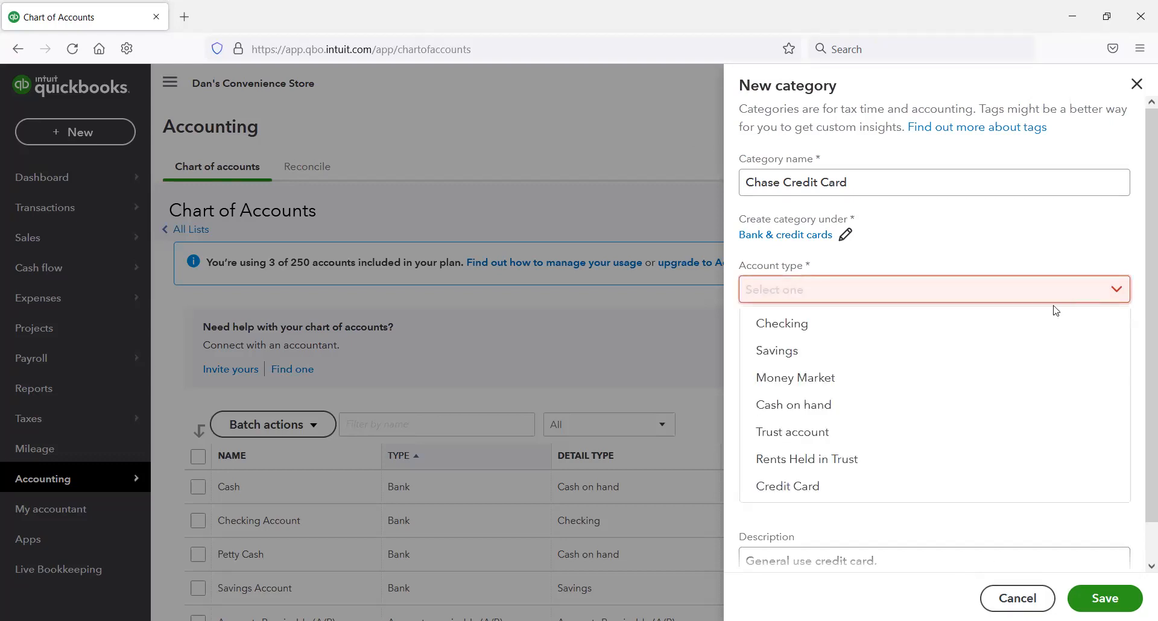
{"action": "left_click", "coordinate": [845, 487]}
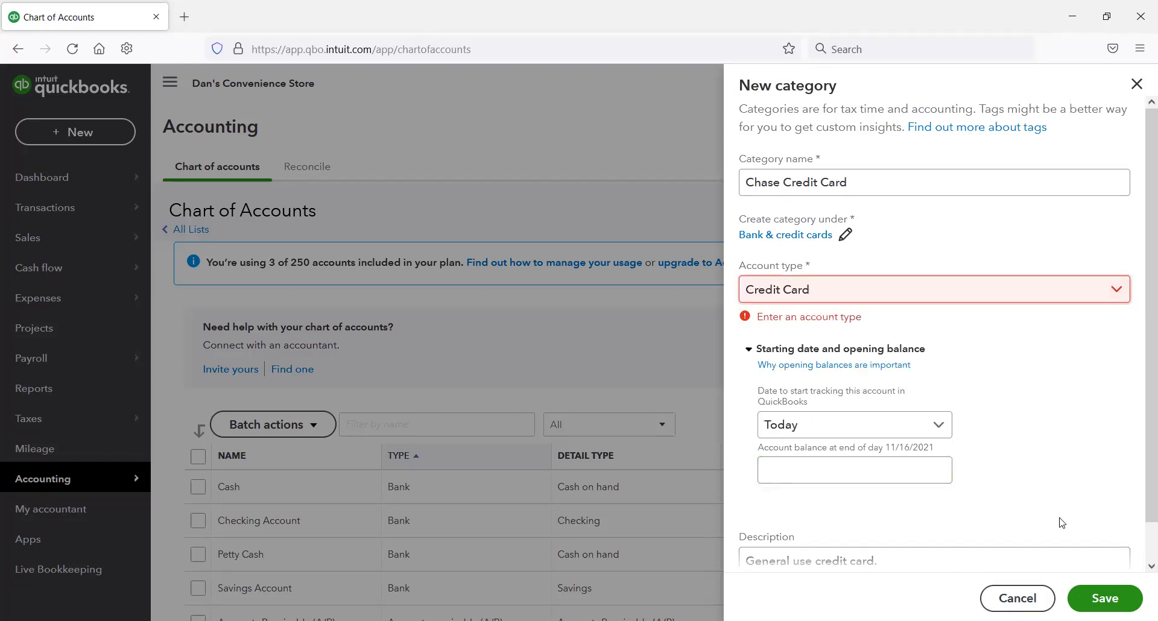
{"action": "left_click", "coordinate": [1114, 599]}
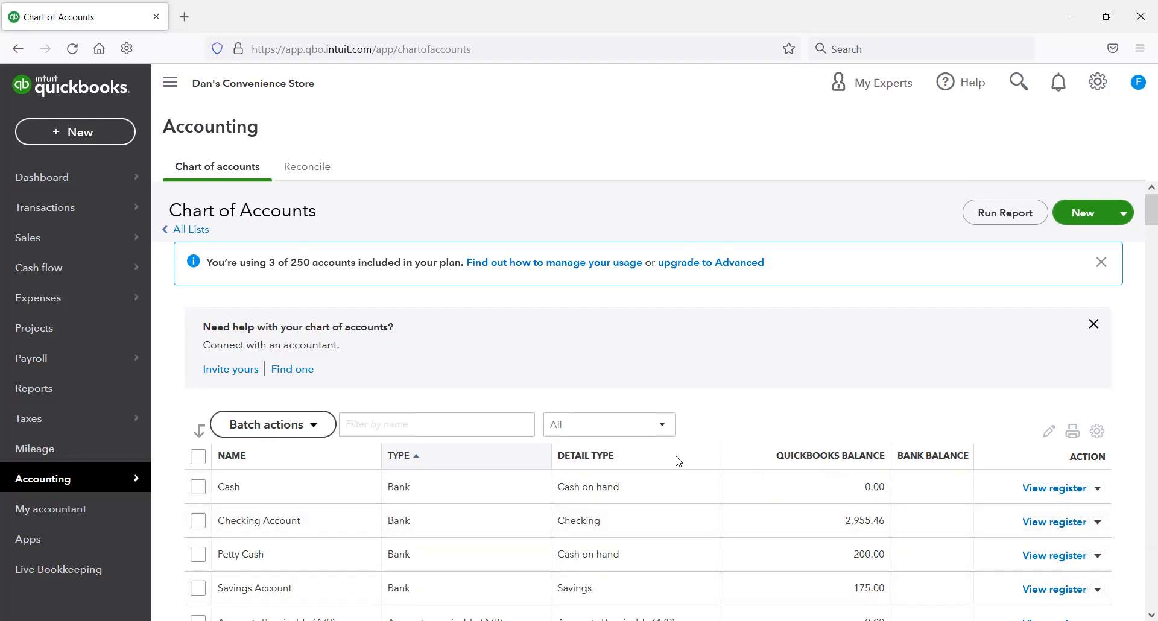
Step: Filter the chart of accounts by the name "card"
{"action": "left_click", "coordinate": [495, 425]}
{"action": "scroll", "coordinate": [663, 440], "scroll_direction": "down", "scroll_amount": 1}
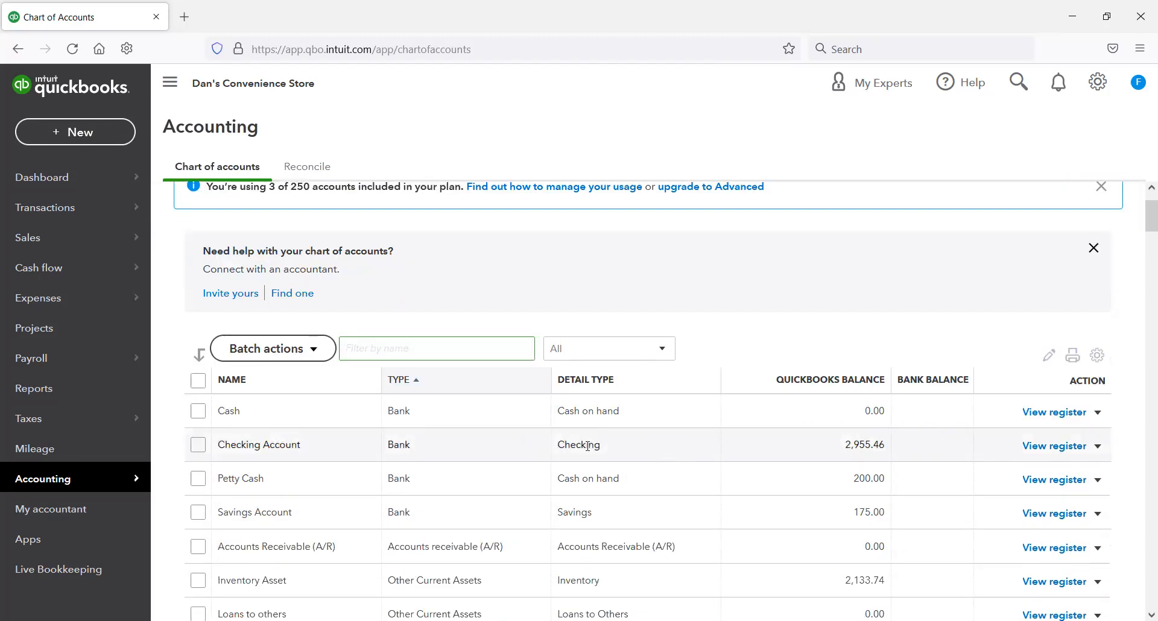
{"action": "scroll", "coordinate": [583, 442], "scroll_direction": "down", "scroll_amount": 1}
{"action": "scroll", "coordinate": [530, 410], "scroll_direction": "up", "scroll_amount": 2}
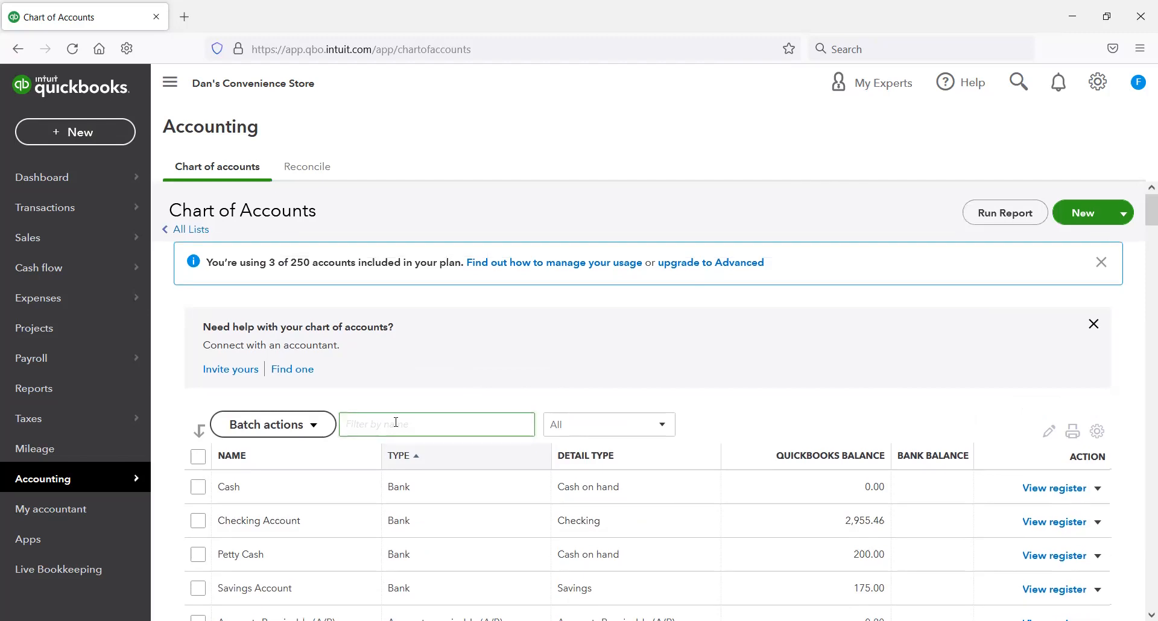
{"action": "type", "text": "c"}
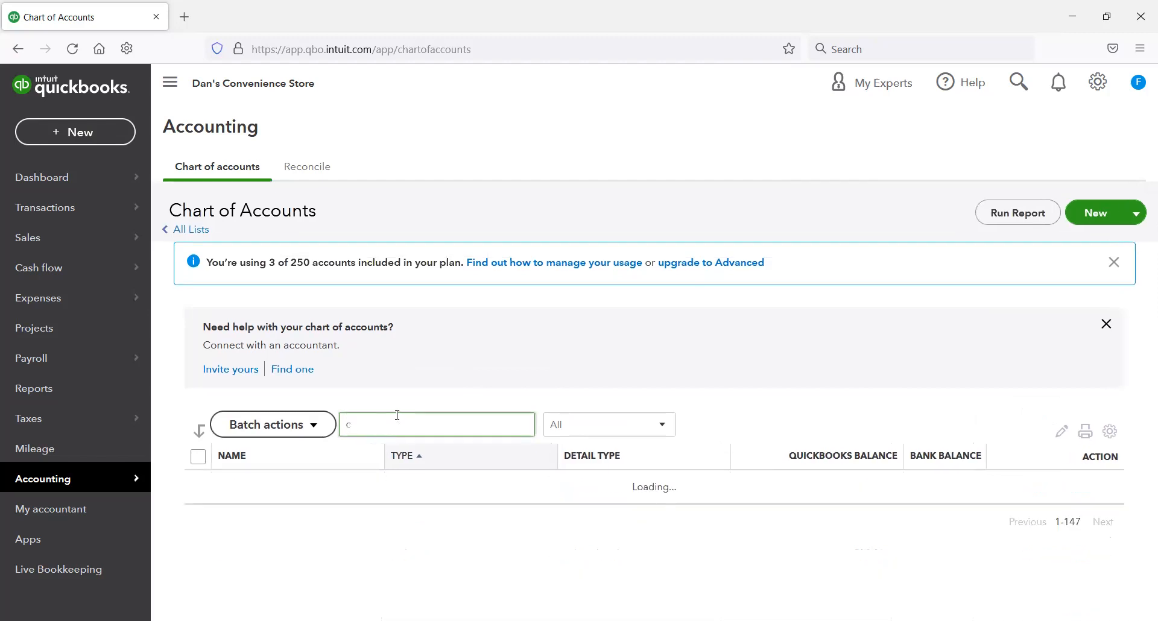
{"action": "type", "text": "ard"}
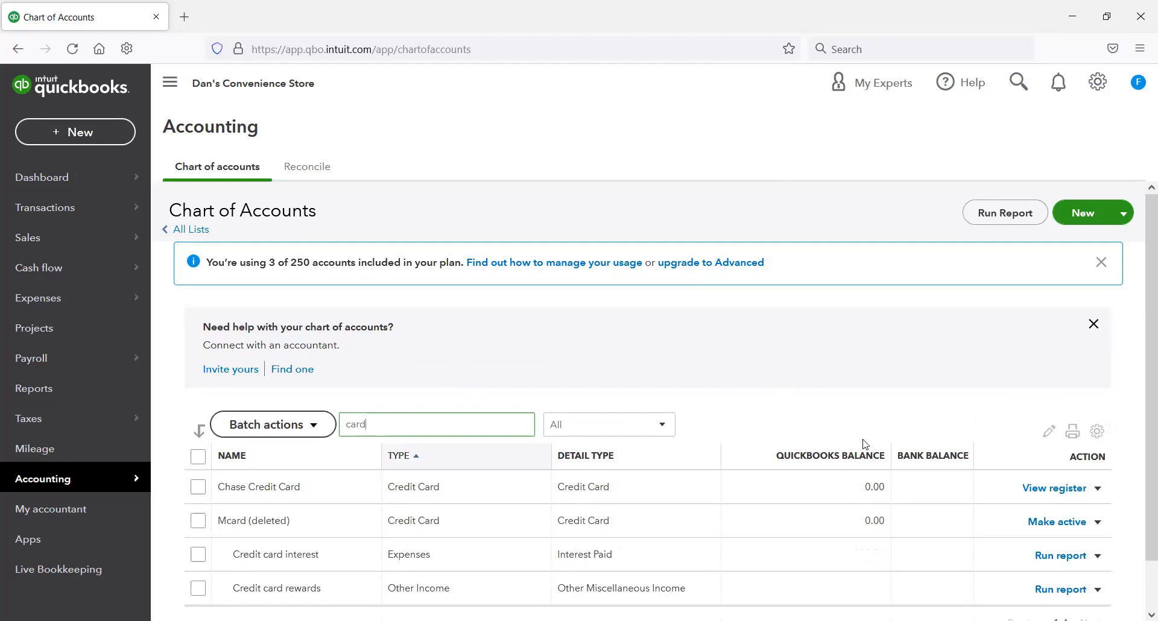
Step: View the Chase Credit Card account's register and return to the chart of accounts
{"action": "left_click", "coordinate": [1060, 488]}
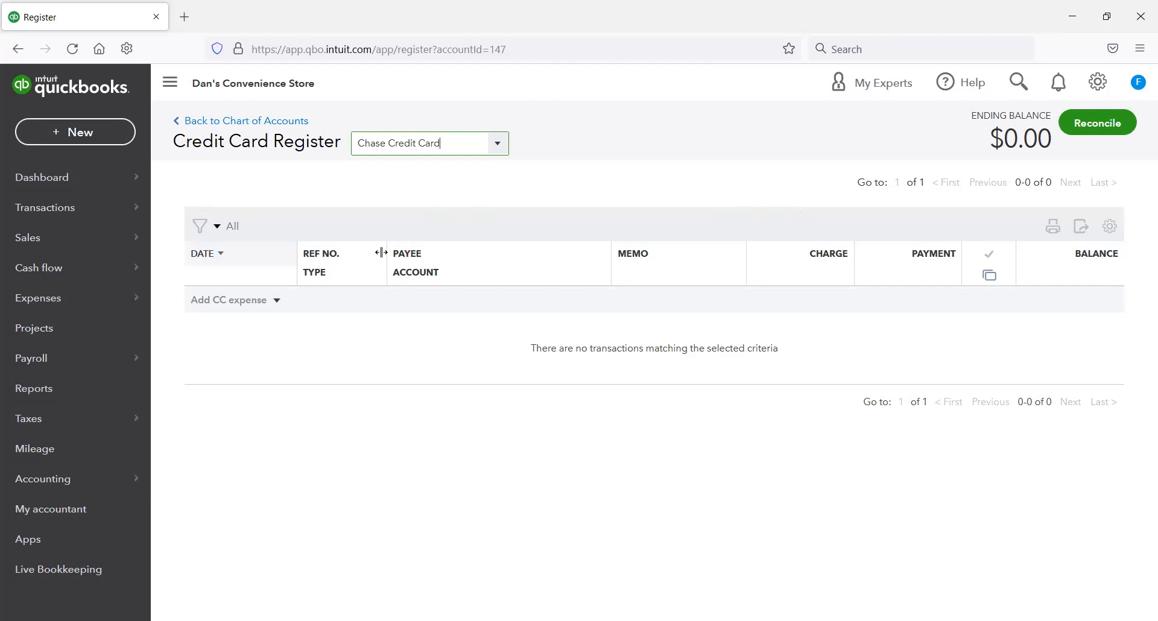
{"action": "left_click", "coordinate": [263, 121]}
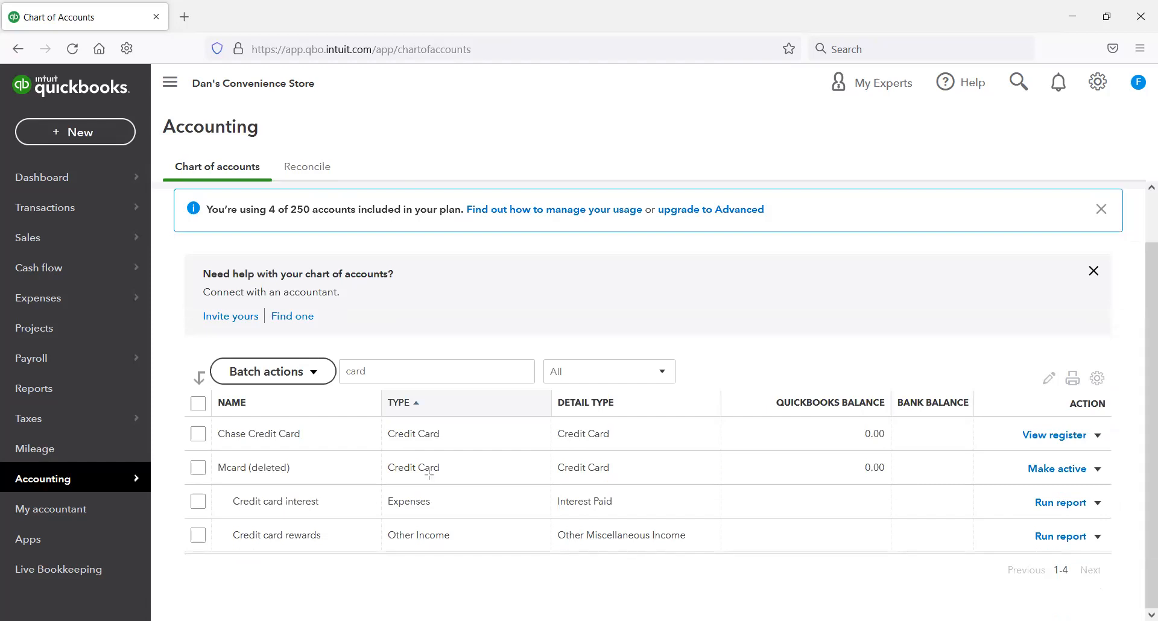
{"action": "mouse_move", "coordinate": [163, 478]}
{"action": "left_mouse_down"}
{"action": "mouse_move", "coordinate": [484, 543]}
{"action": "mouse_move", "coordinate": [923, 576]}
{"action": "mouse_move", "coordinate": [1155, 569]}
{"action": "left_mouse_up"}
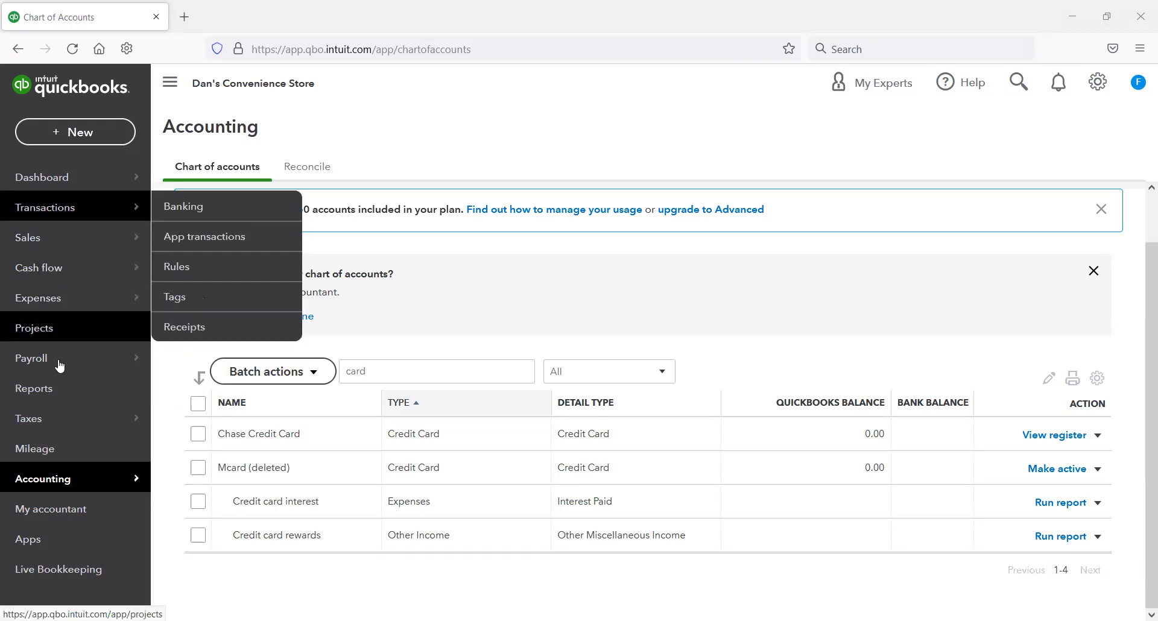
Step: Create a purchase order for the vendor ABC Warehouse from the vendor list
{"action": "mouse_move", "coordinate": [56, 362]}
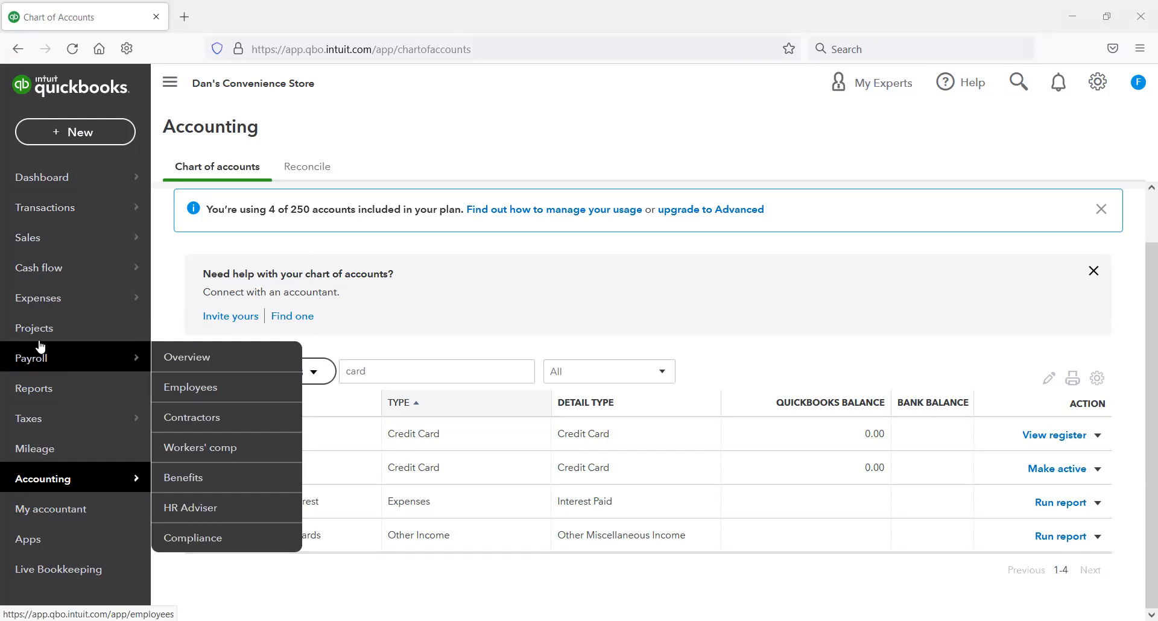
{"action": "mouse_move", "coordinate": [61, 300]}
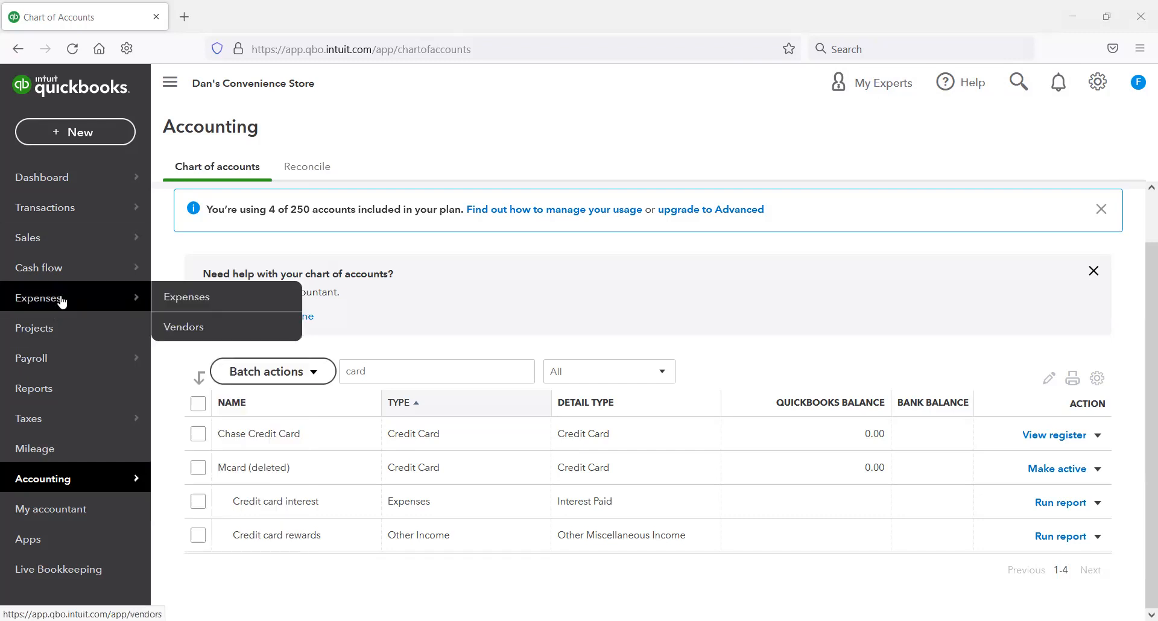
{"action": "left_click", "coordinate": [240, 329]}
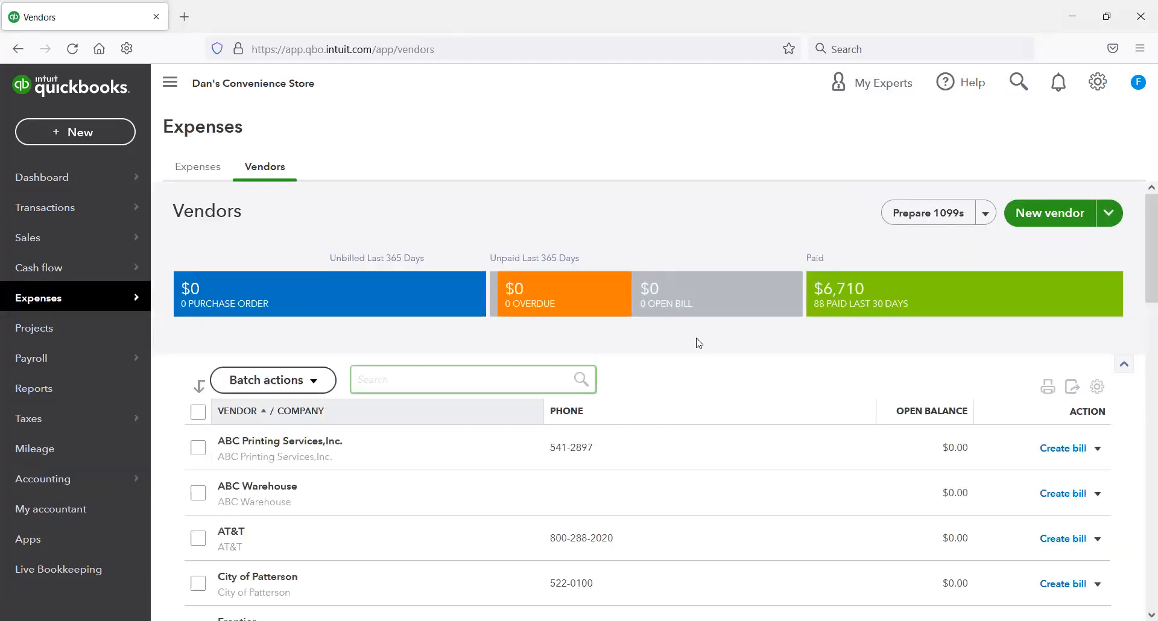
{"action": "scroll", "coordinate": [699, 343], "scroll_direction": "down", "scroll_amount": 2}
{"action": "scroll", "coordinate": [697, 341], "scroll_direction": "up", "scroll_amount": 2}
{"action": "left_click", "coordinate": [1097, 493]}
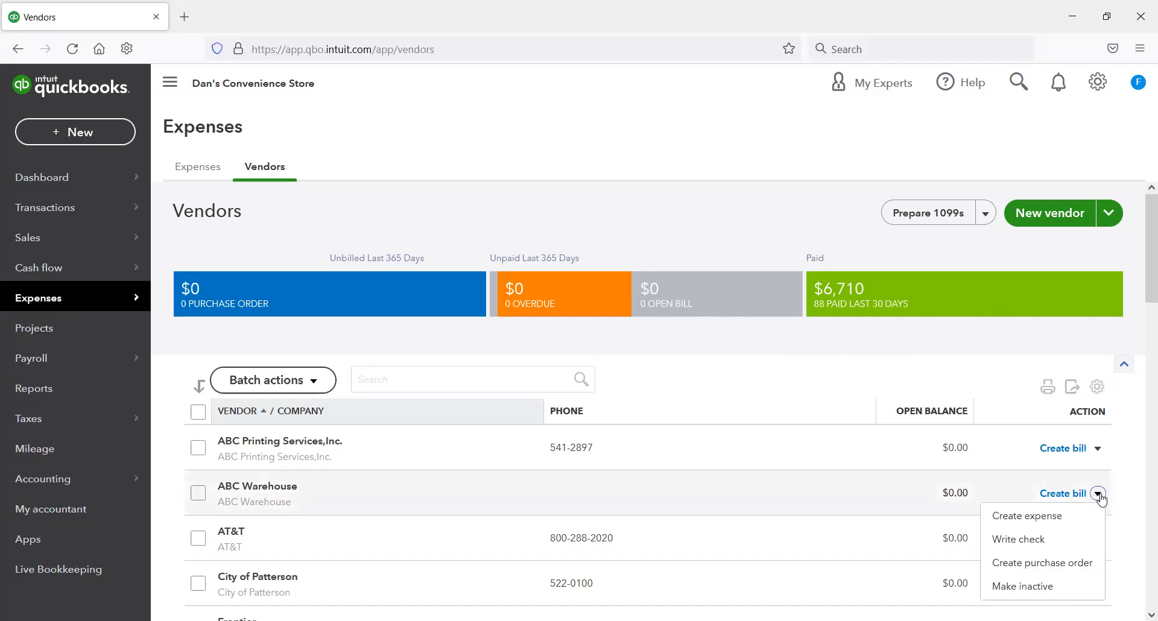
{"action": "left_click", "coordinate": [1063, 567]}
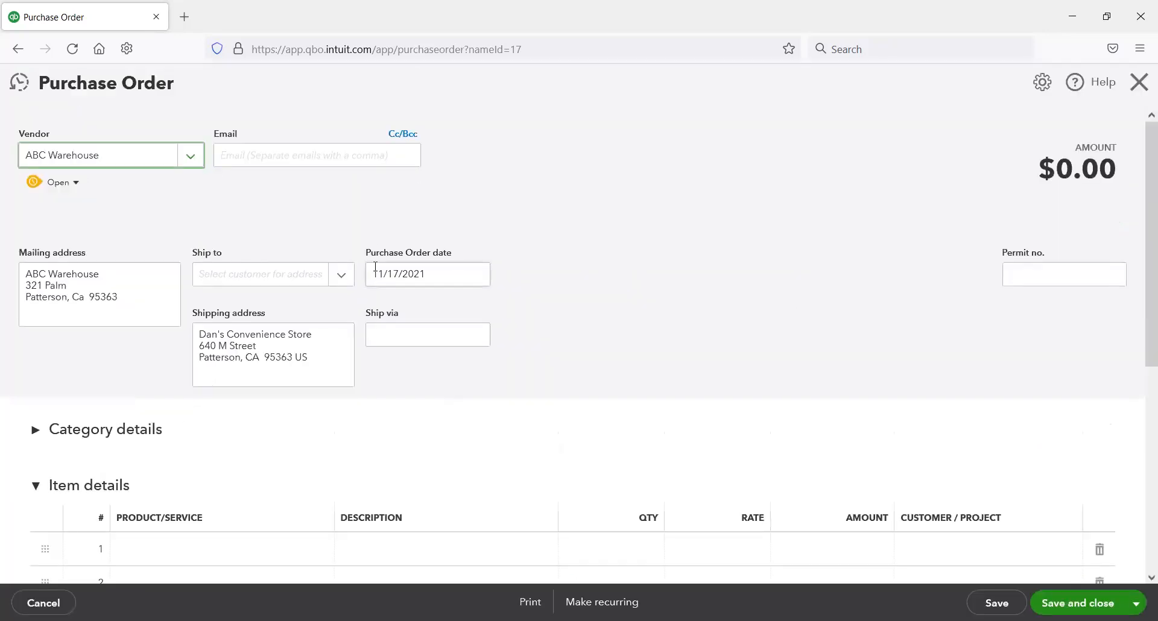
Step: Add Pokemon Go Trading Cards - 5 Pack as the first item line, with a quantity of 11
{"action": "scroll", "coordinate": [377, 272], "scroll_direction": "down", "scroll_amount": 2}
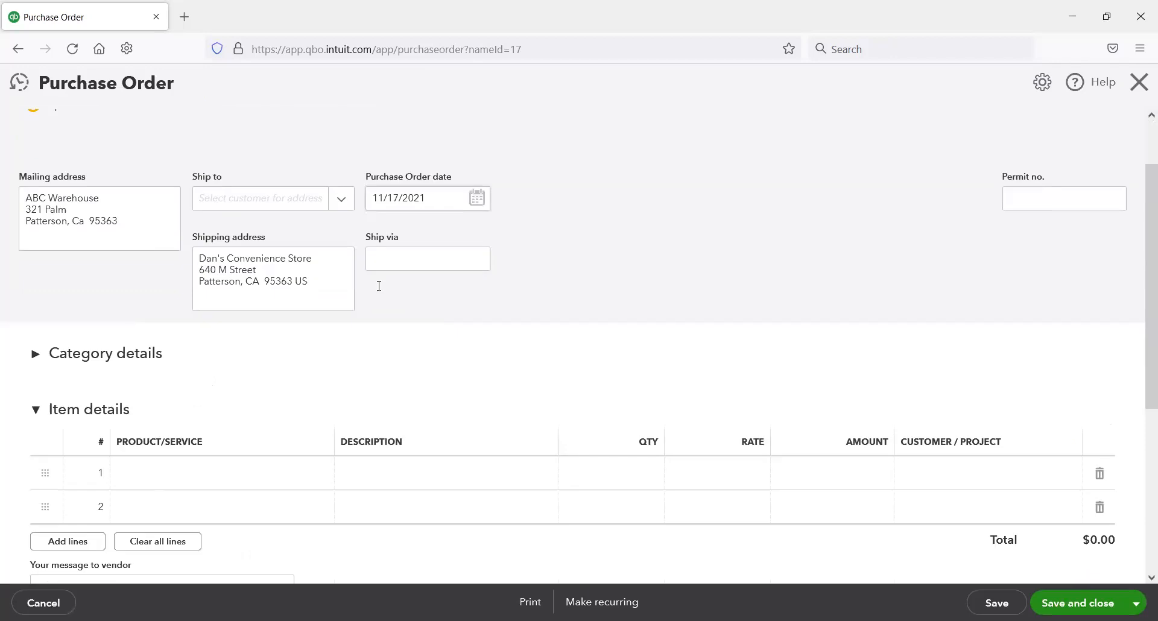
{"action": "left_click", "coordinate": [315, 484]}
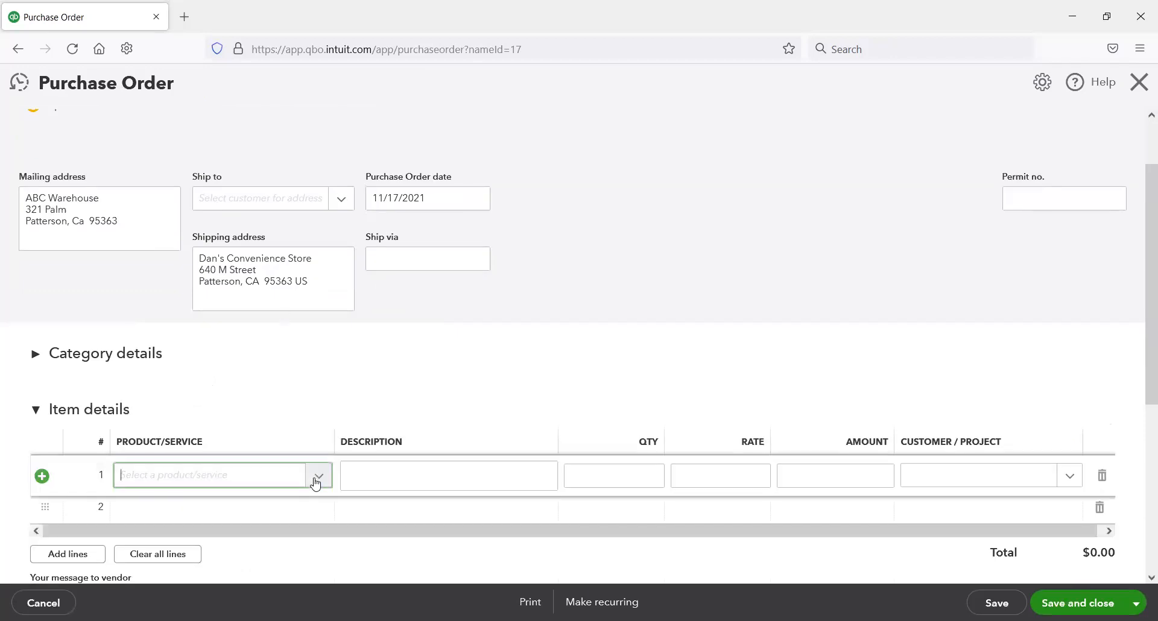
{"action": "left_click", "coordinate": [315, 483]}
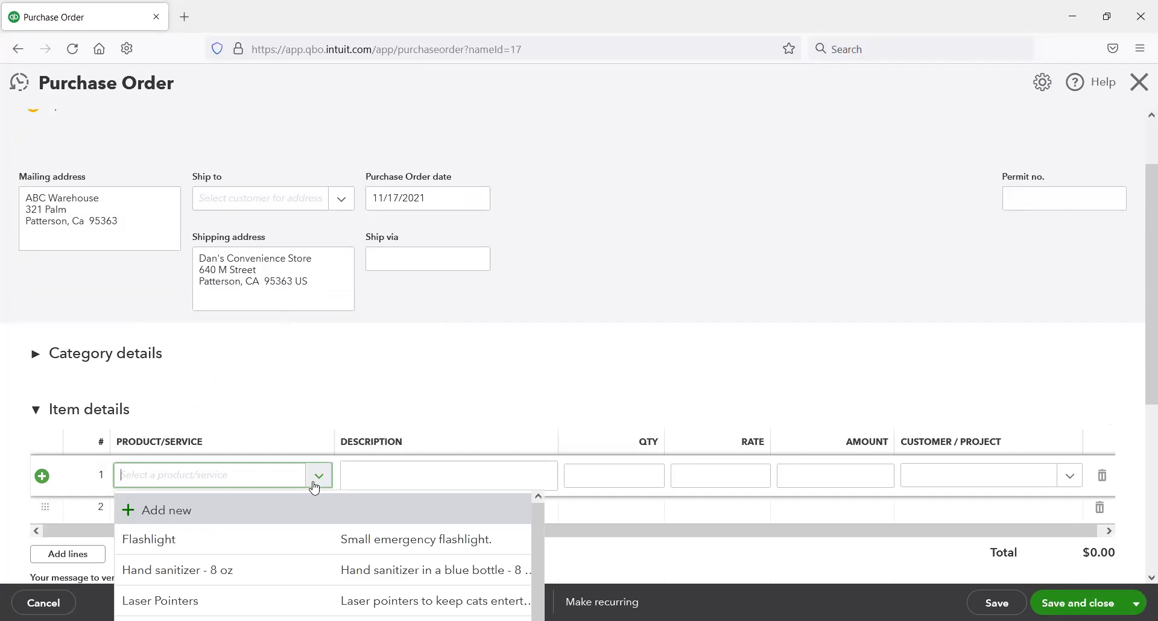
{"action": "scroll", "coordinate": [294, 520], "scroll_direction": "down", "scroll_amount": 1}
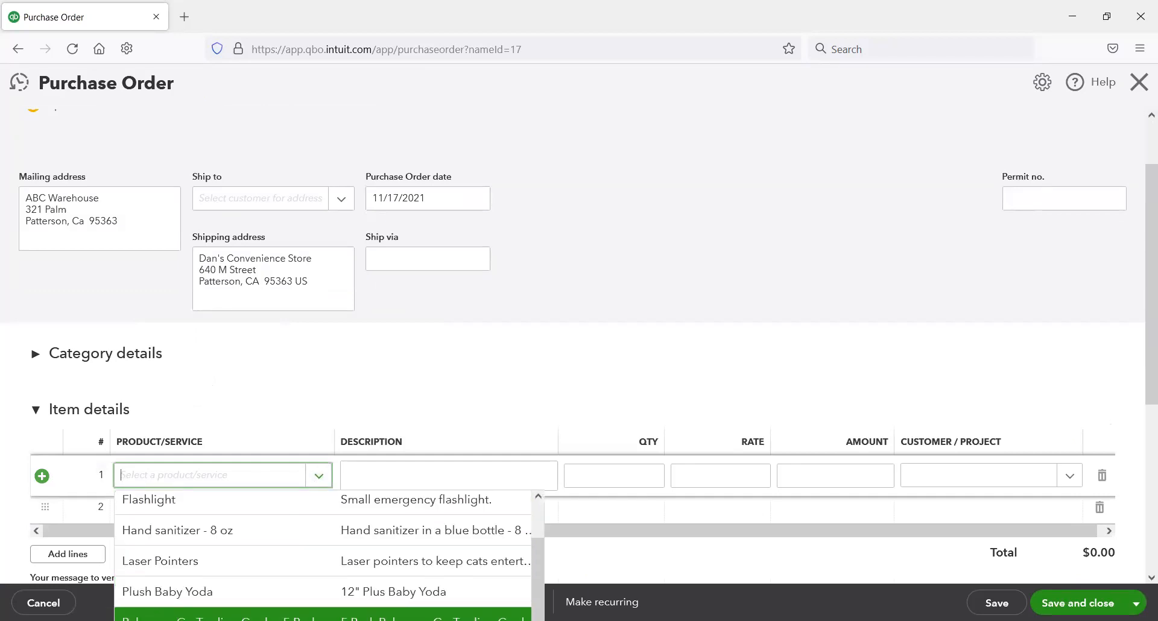
{"action": "left_click", "coordinate": [398, 615]}
{"action": "left_click", "coordinate": [635, 475]}
{"action": "type", "text": "11"}
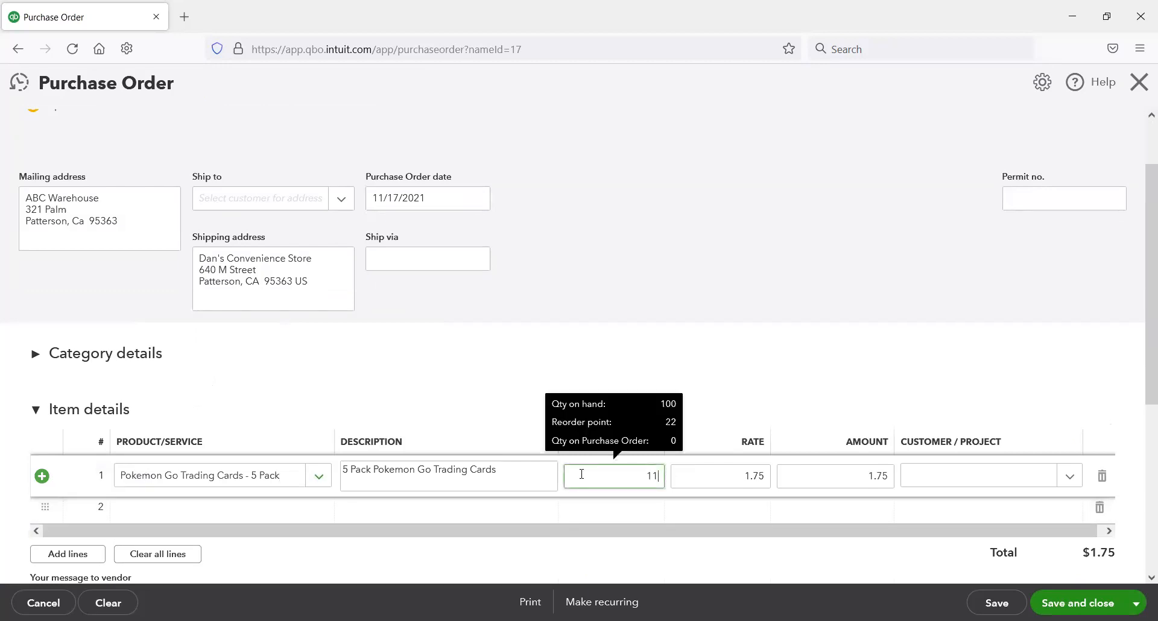
Step: Keep the item line's default rate, then save and close the ABC Warehouse purchase order
{"action": "key", "text": "Tab"}
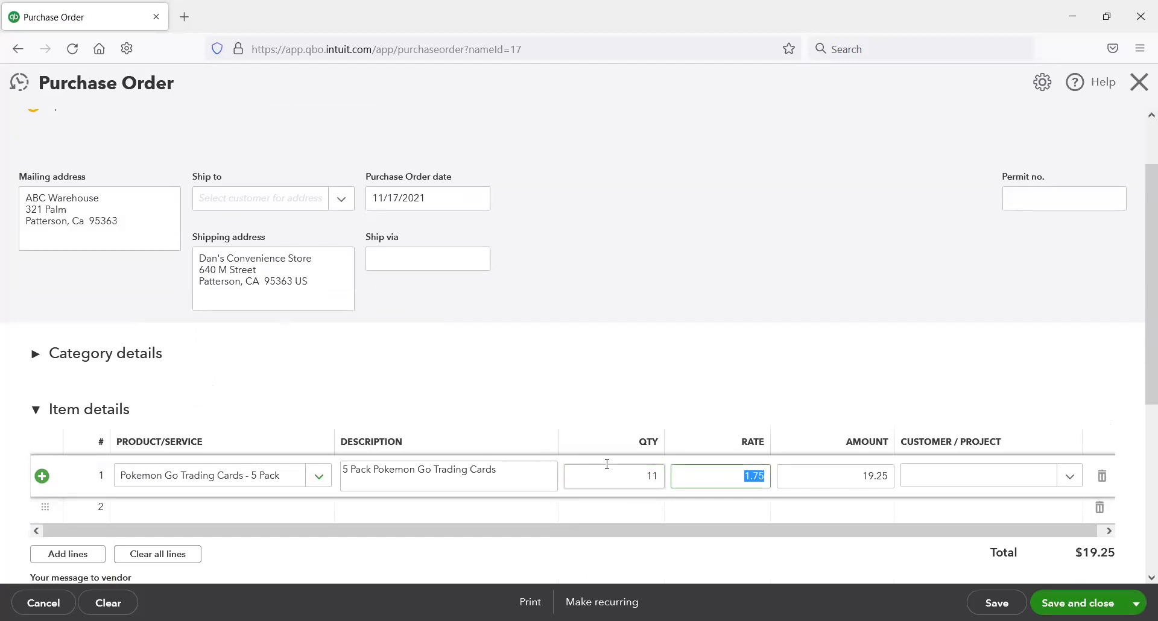
{"action": "scroll", "coordinate": [961, 460], "scroll_direction": "down", "scroll_amount": 3}
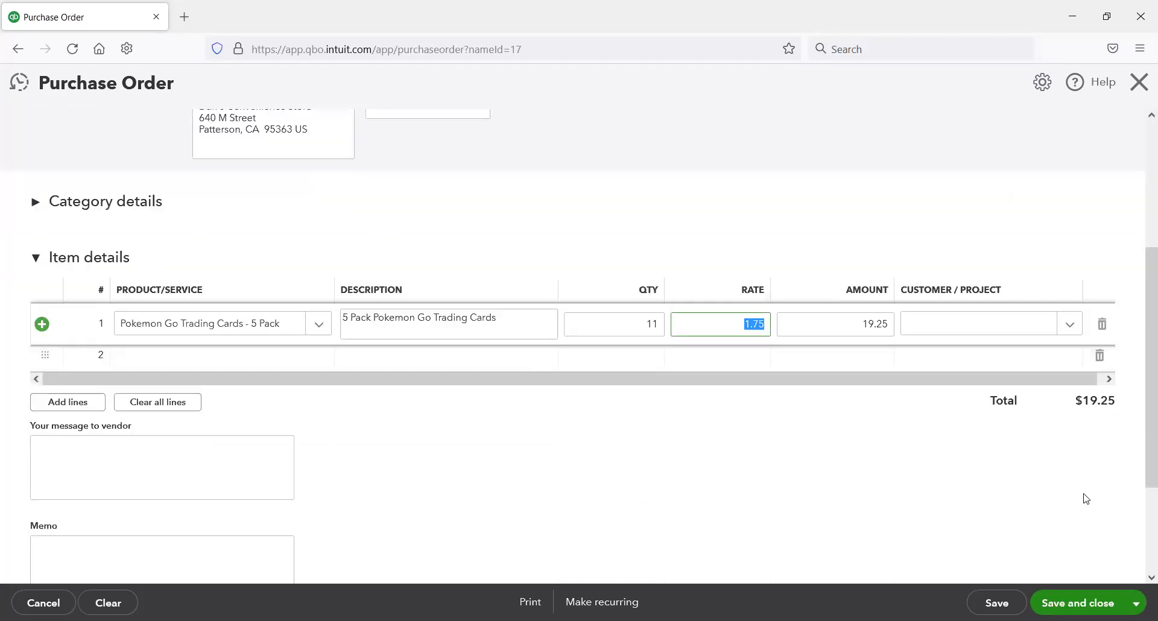
{"action": "key", "text": "Tab"}
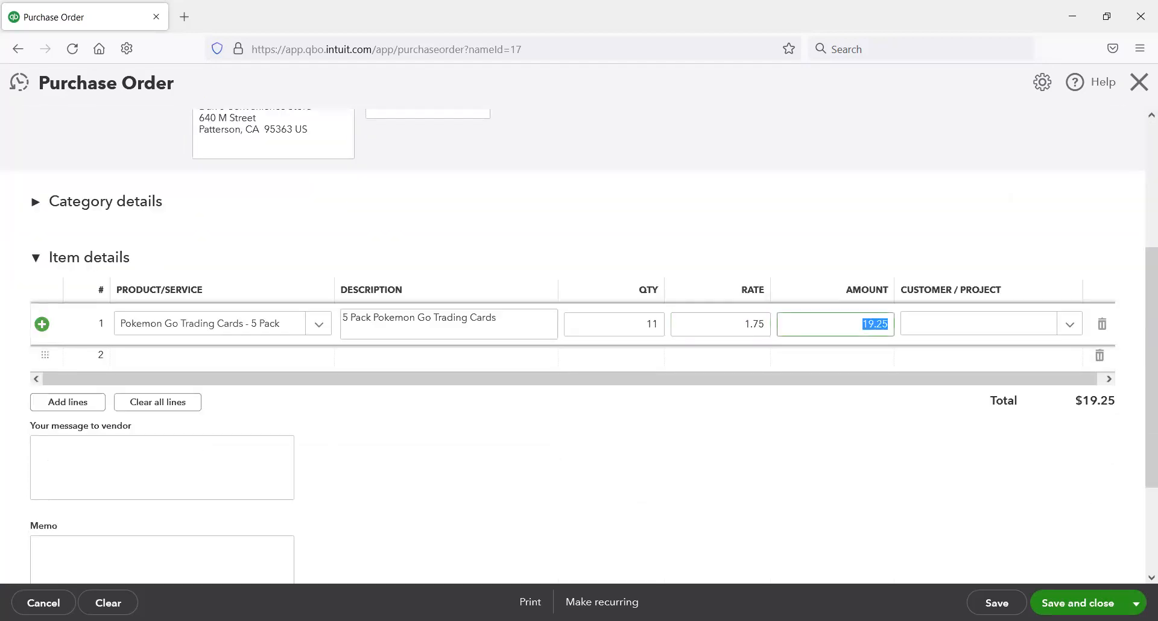
{"action": "left_click", "coordinate": [1077, 603]}
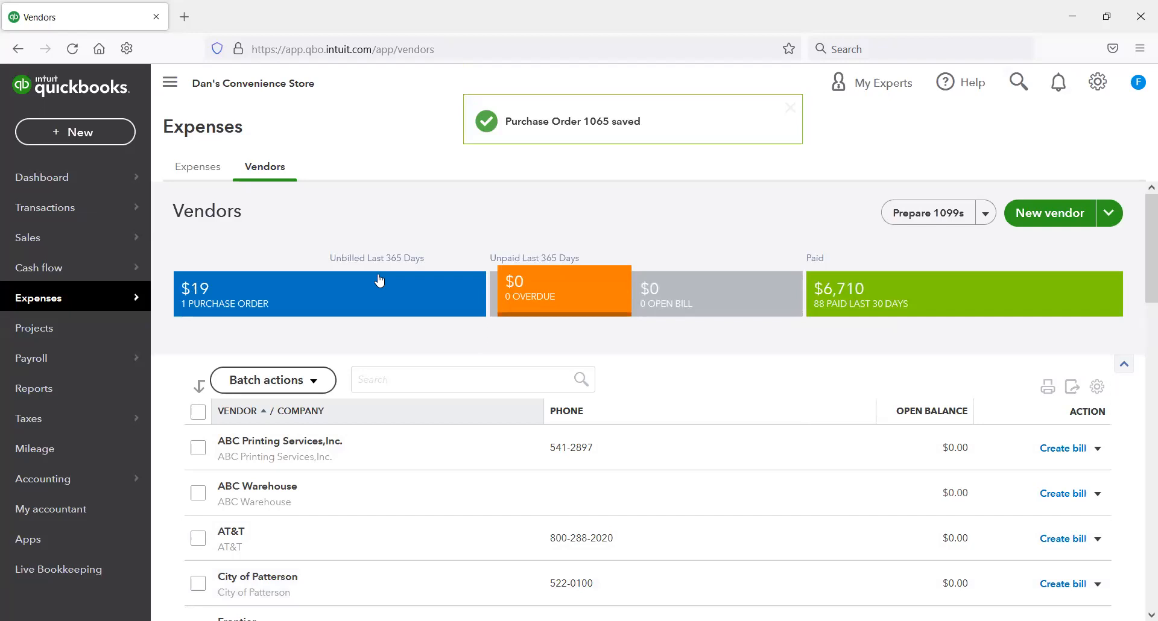
Step: Create a bill for ABC Warehouse from its open purchase order, adding the order's items, and save and close it
{"action": "left_click", "coordinate": [233, 297]}
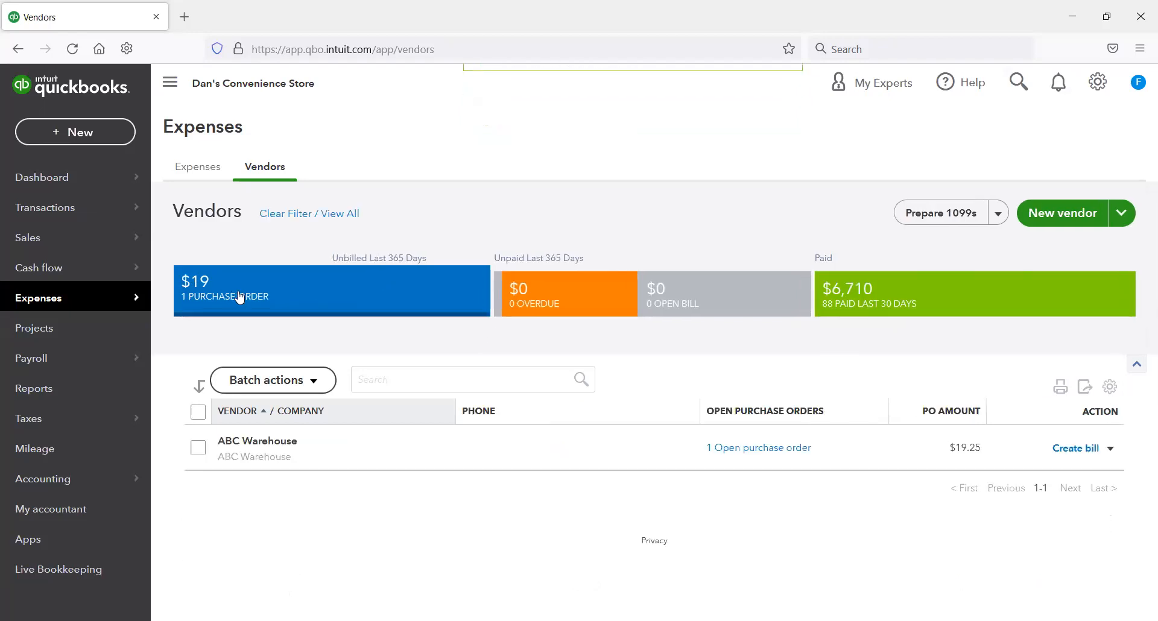
{"action": "left_click", "coordinate": [1089, 454]}
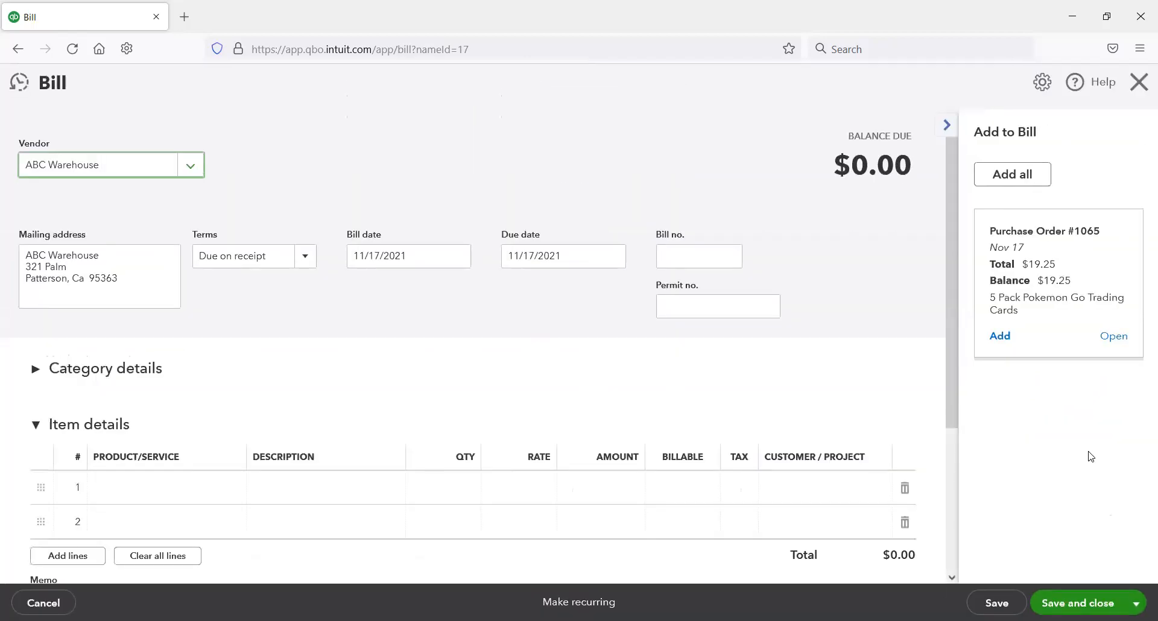
{"action": "left_click", "coordinate": [1006, 339]}
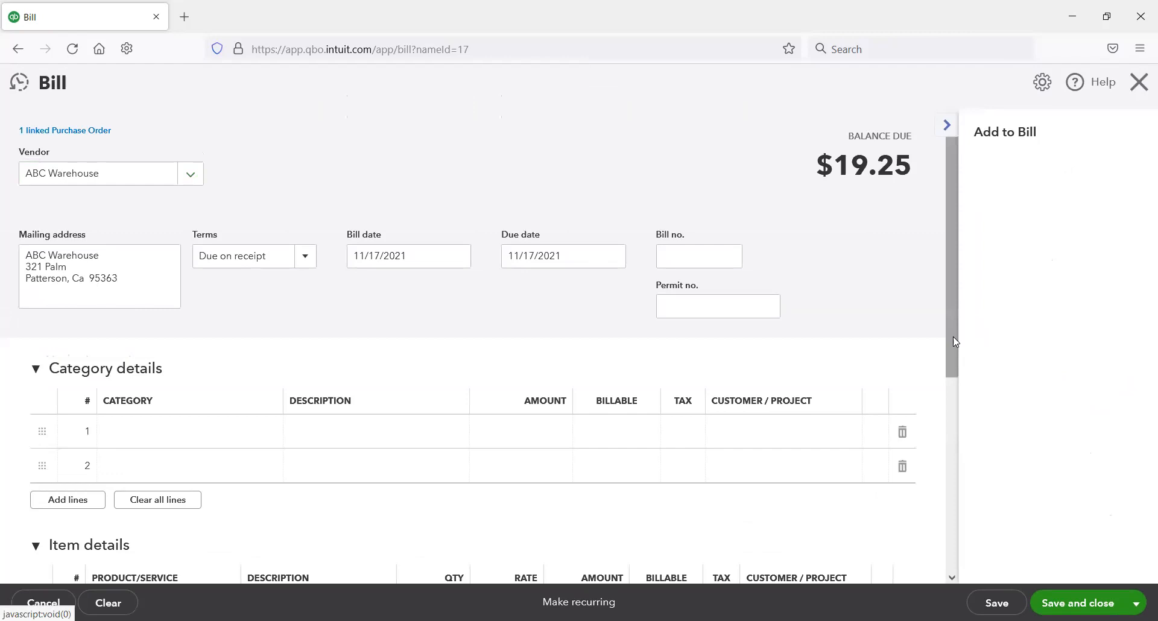
{"action": "scroll", "coordinate": [946, 349], "scroll_direction": "down", "scroll_amount": 3}
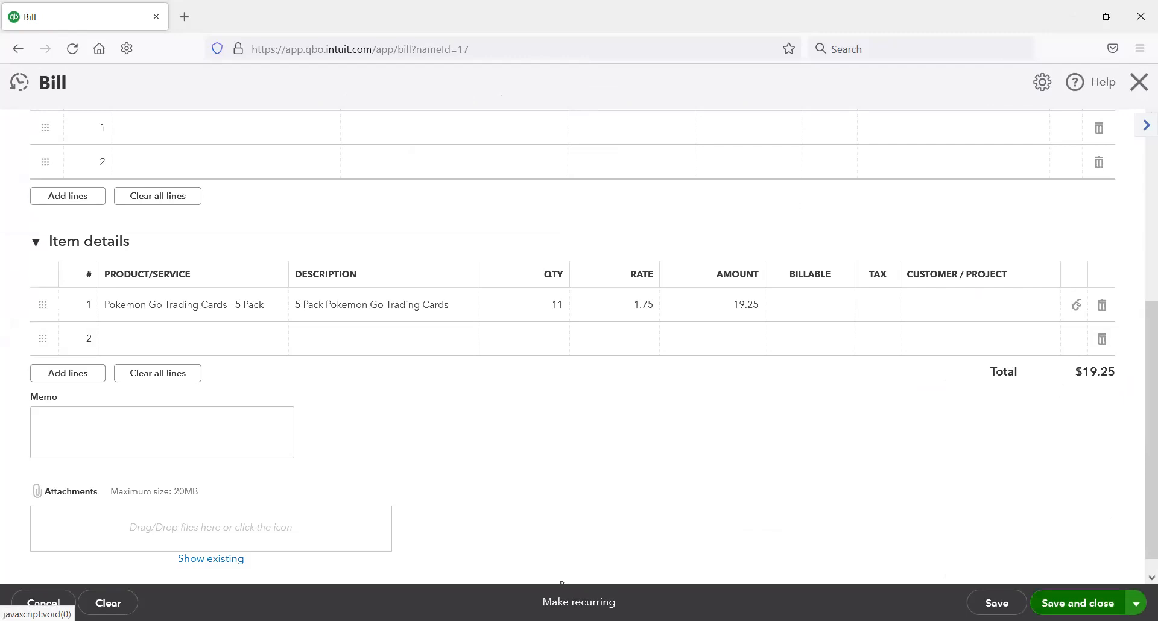
{"action": "left_click", "coordinate": [1078, 603]}
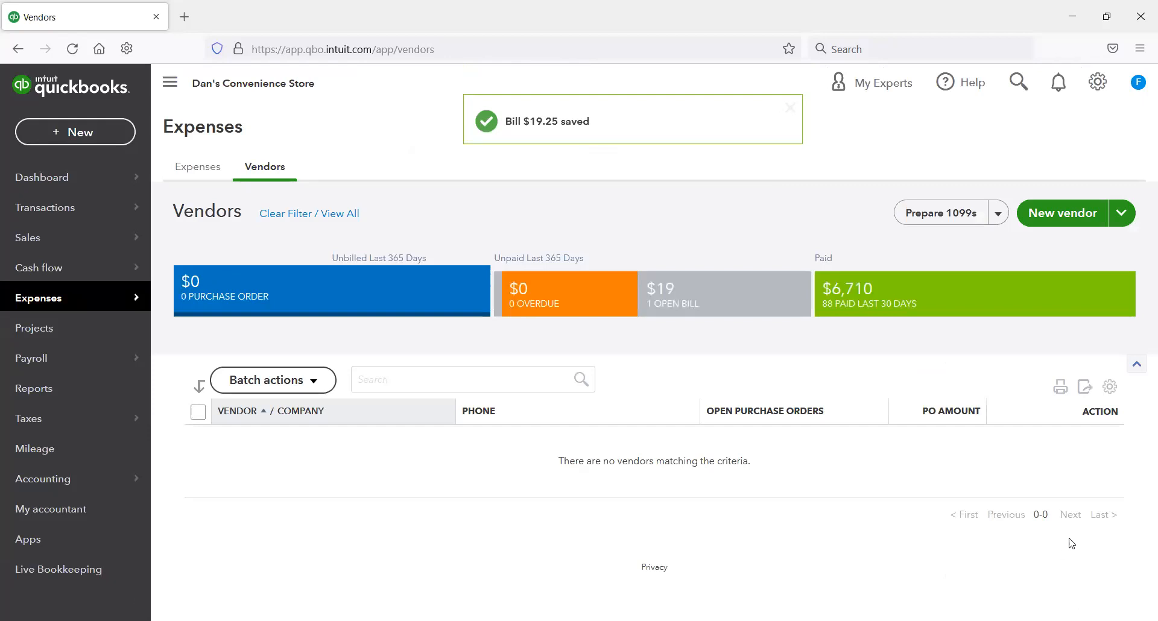
Step: Pay ABC Warehouse's open bill from the Chase Credit Card account, and save and close the payment
{"action": "left_click", "coordinate": [682, 296]}
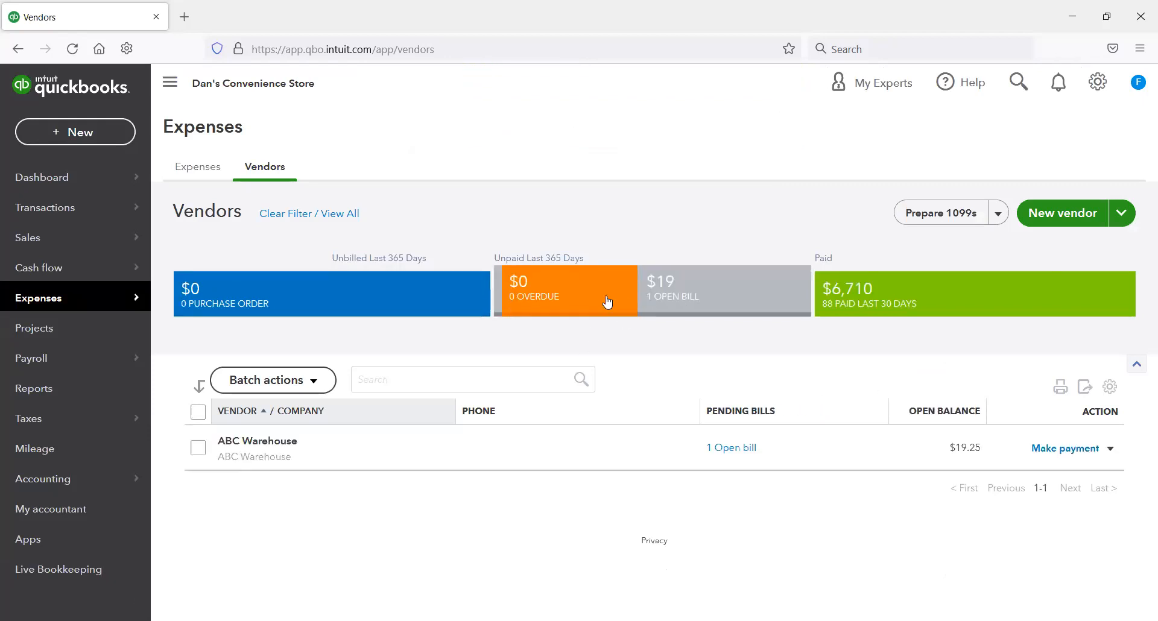
{"action": "left_click", "coordinate": [1069, 449]}
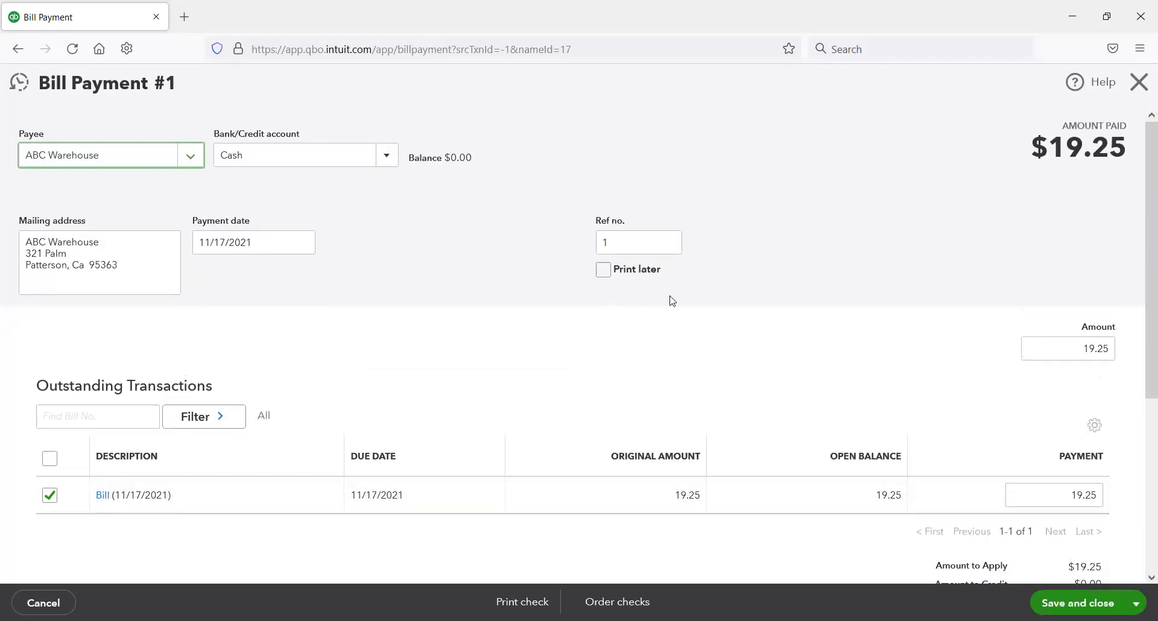
{"action": "left_click", "coordinate": [387, 156]}
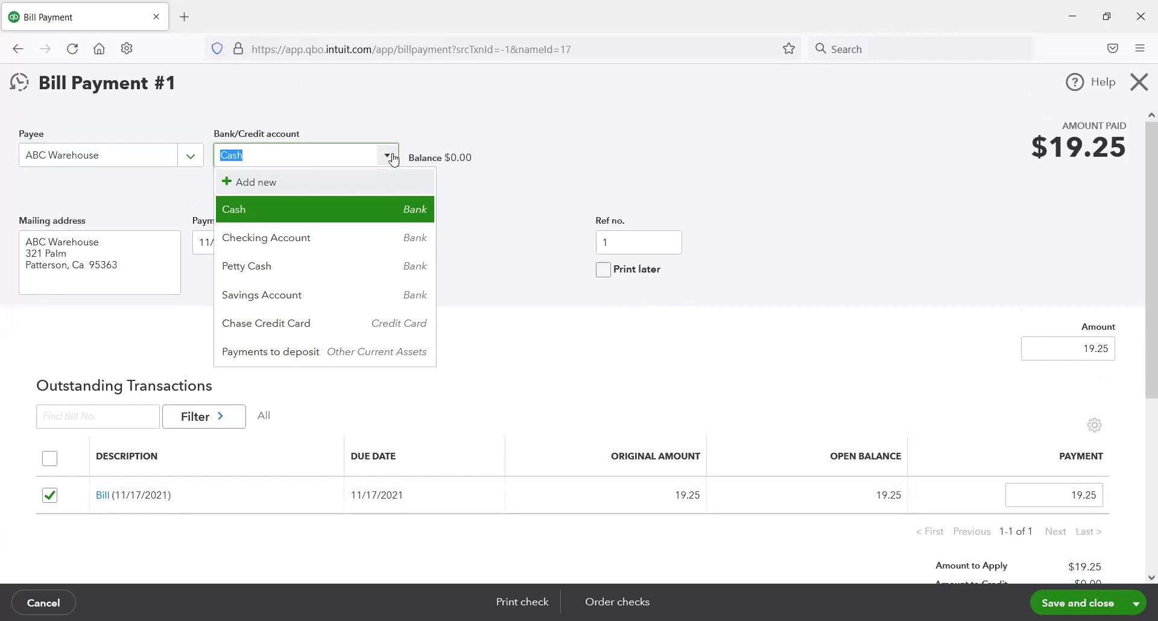
{"action": "left_click", "coordinate": [395, 329]}
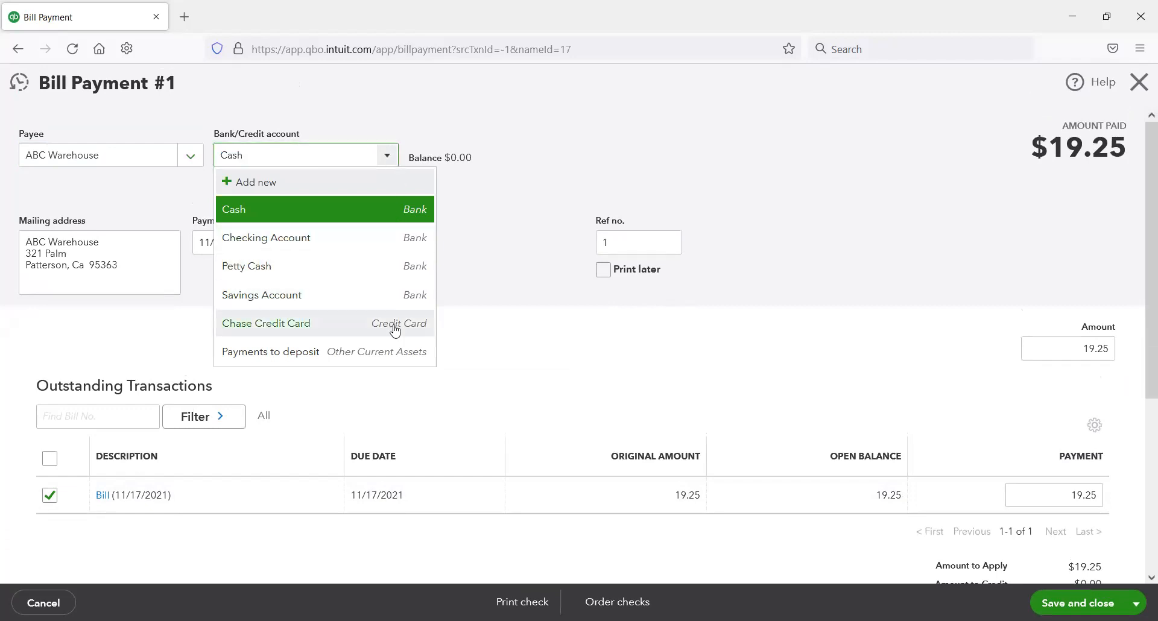
{"action": "left_click", "coordinate": [489, 210]}
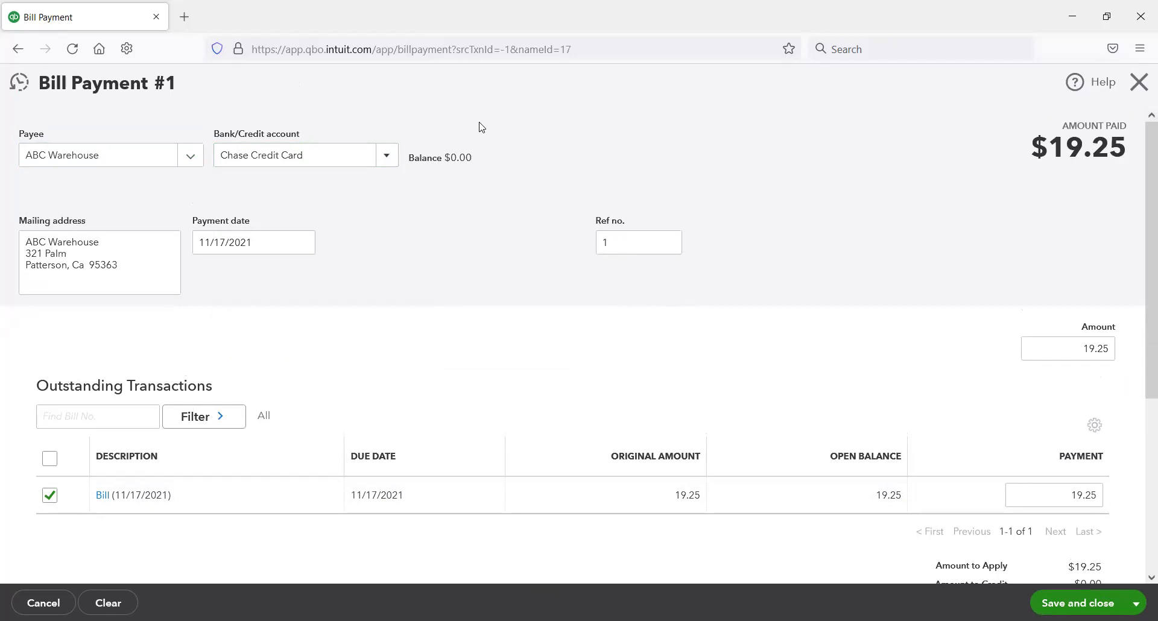
{"action": "left_click_drag", "start_coordinate": [404, 136], "coordinate": [533, 196]}
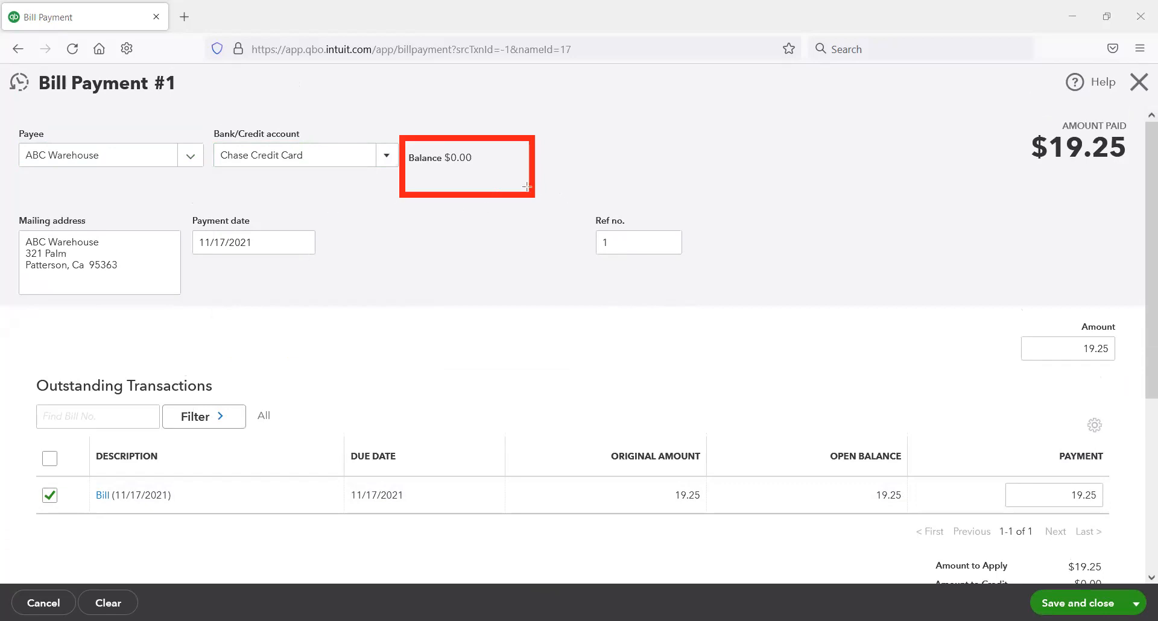
{"action": "left_click_drag", "start_coordinate": [203, 100], "coordinate": [31, 65]}
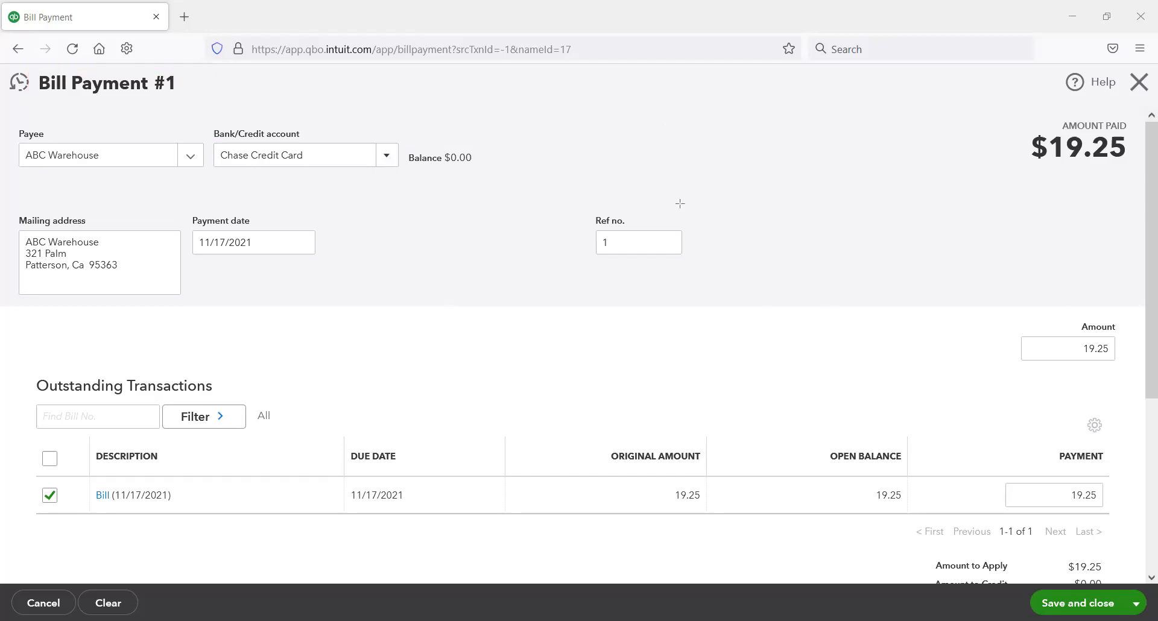
{"action": "scroll", "coordinate": [576, 268], "scroll_direction": "down", "scroll_amount": 4}
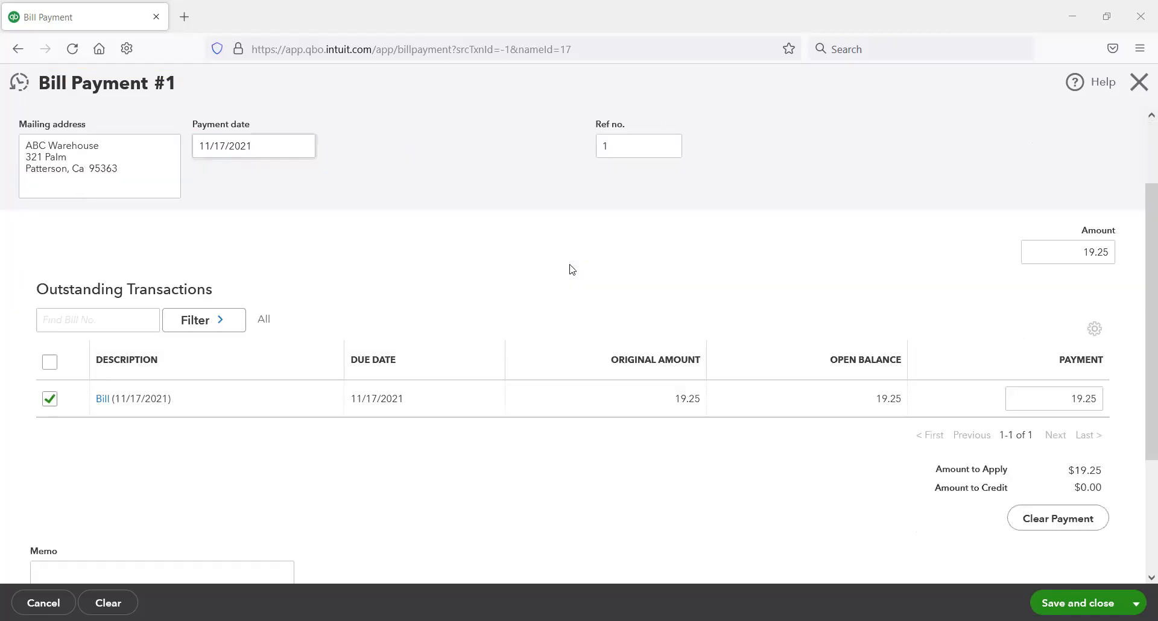
{"action": "scroll", "coordinate": [931, 473], "scroll_direction": "down", "scroll_amount": 1}
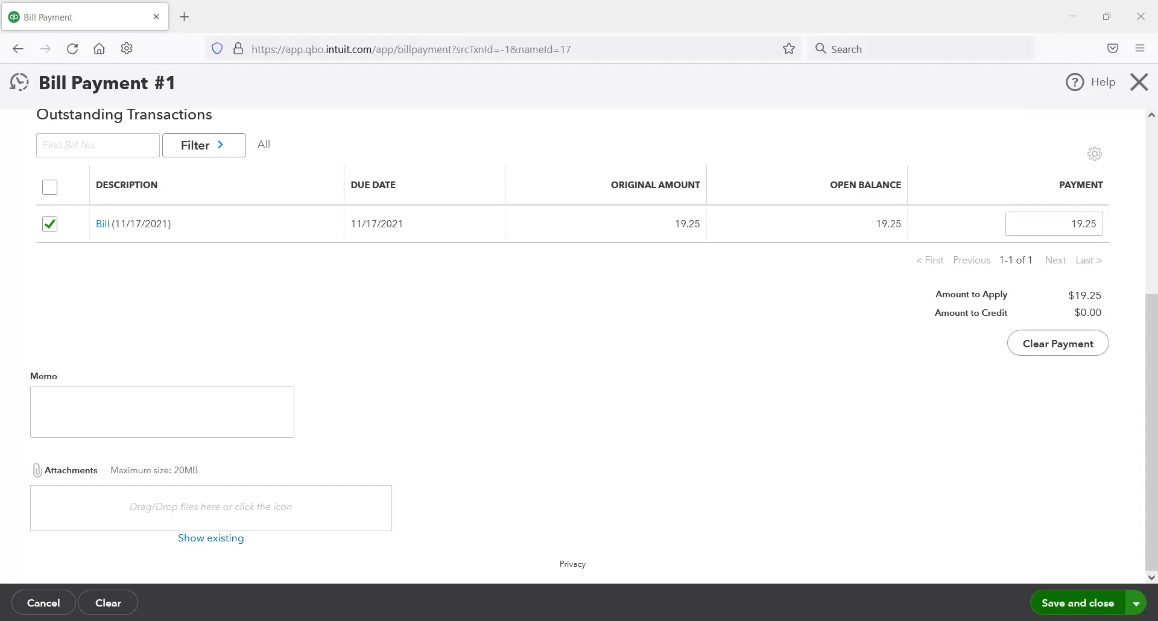
{"action": "left_click", "coordinate": [1078, 603]}
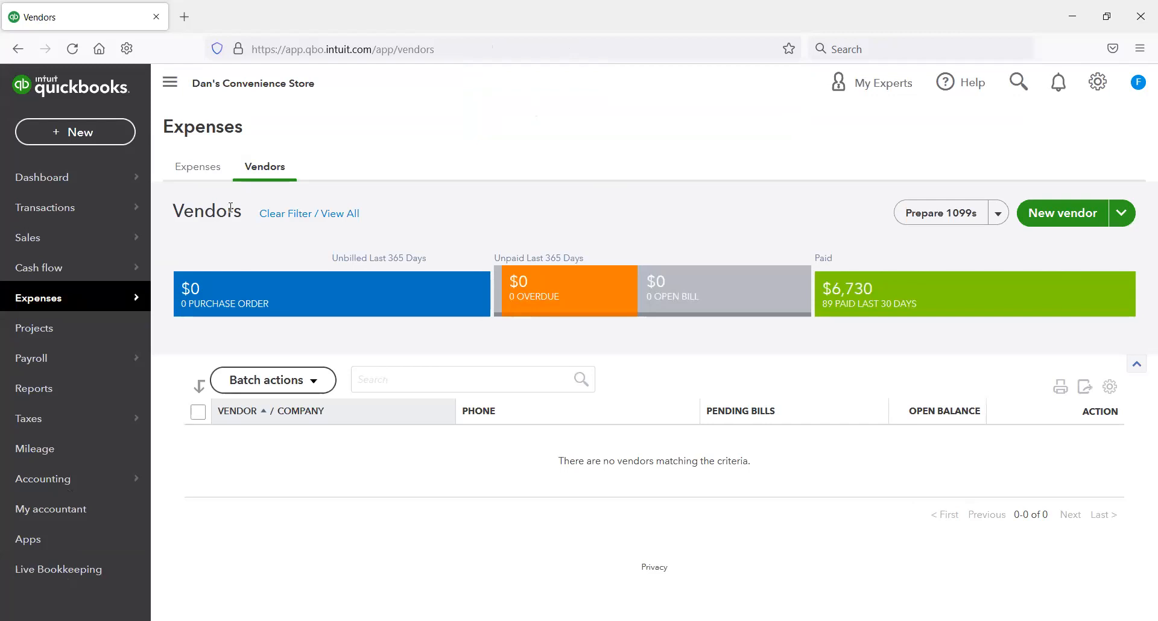
Step: Clear the unpaid-bills filter and look through the full vendor list
{"action": "left_click", "coordinate": [310, 213]}
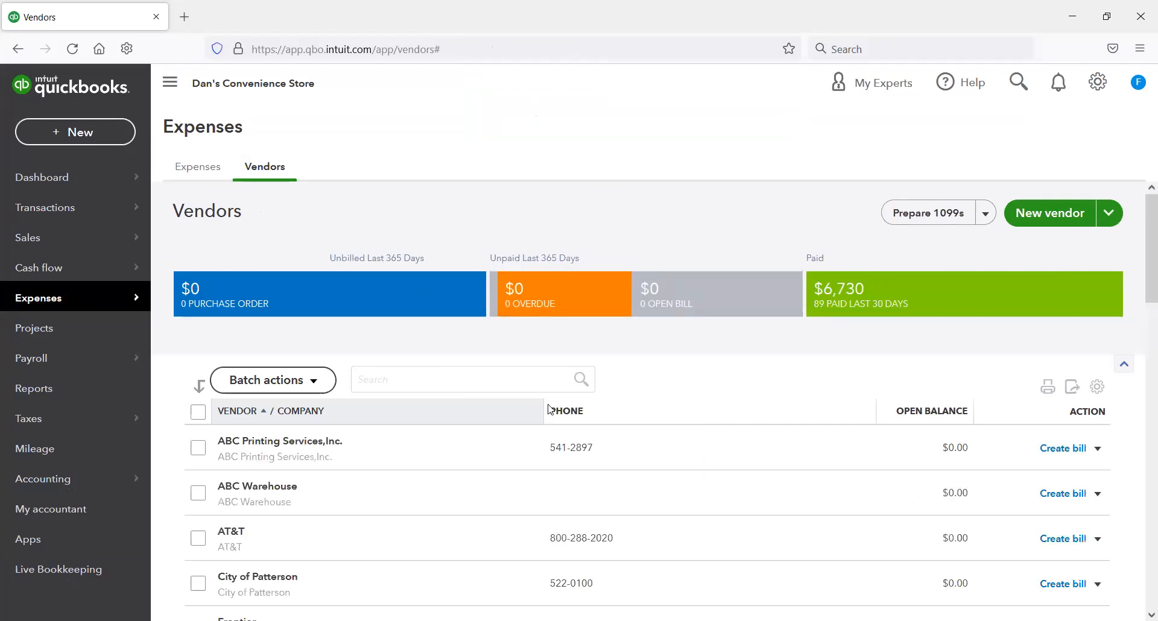
{"action": "scroll", "coordinate": [543, 407], "scroll_direction": "down", "scroll_amount": 3}
{"action": "scroll", "coordinate": [540, 410], "scroll_direction": "down", "scroll_amount": 3}
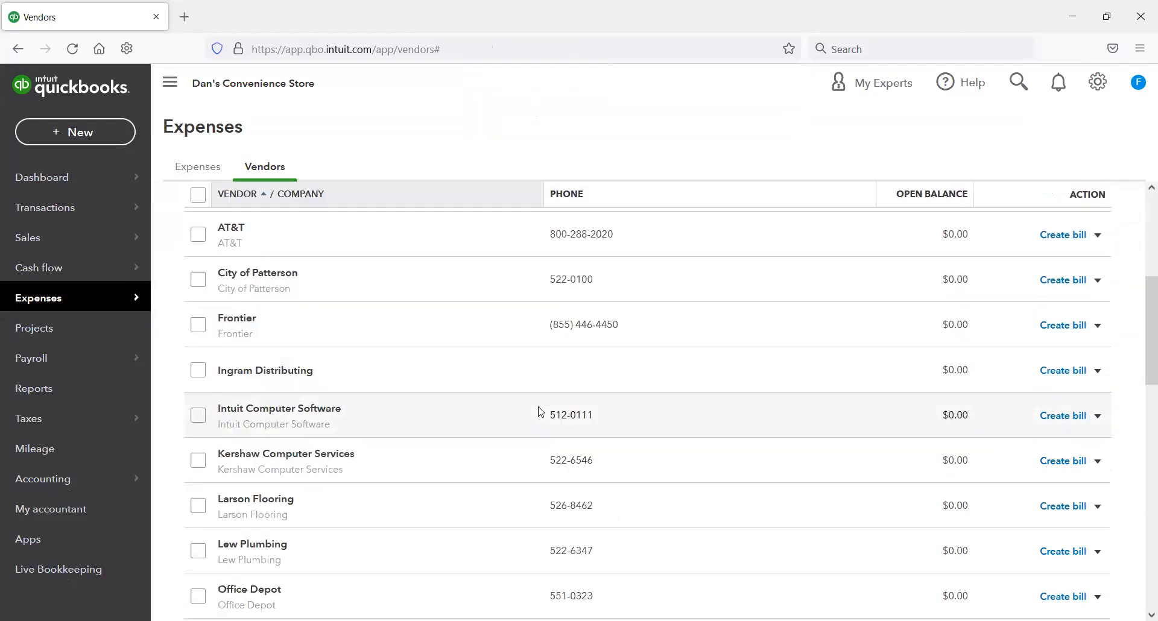
{"action": "scroll", "coordinate": [539, 412], "scroll_direction": "up", "scroll_amount": 3}
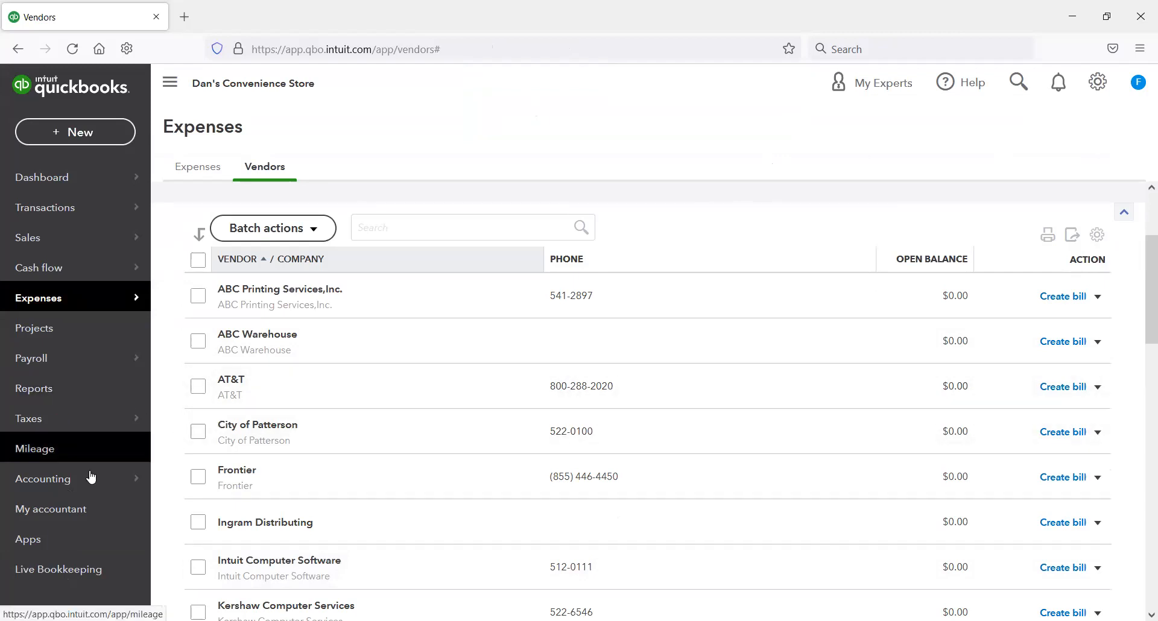
Step: Filter the chart of accounts by the name "chase" and view the Chase Credit Card account's register
{"action": "mouse_move", "coordinate": [85, 481]}
{"action": "left_click", "coordinate": [175, 486]}
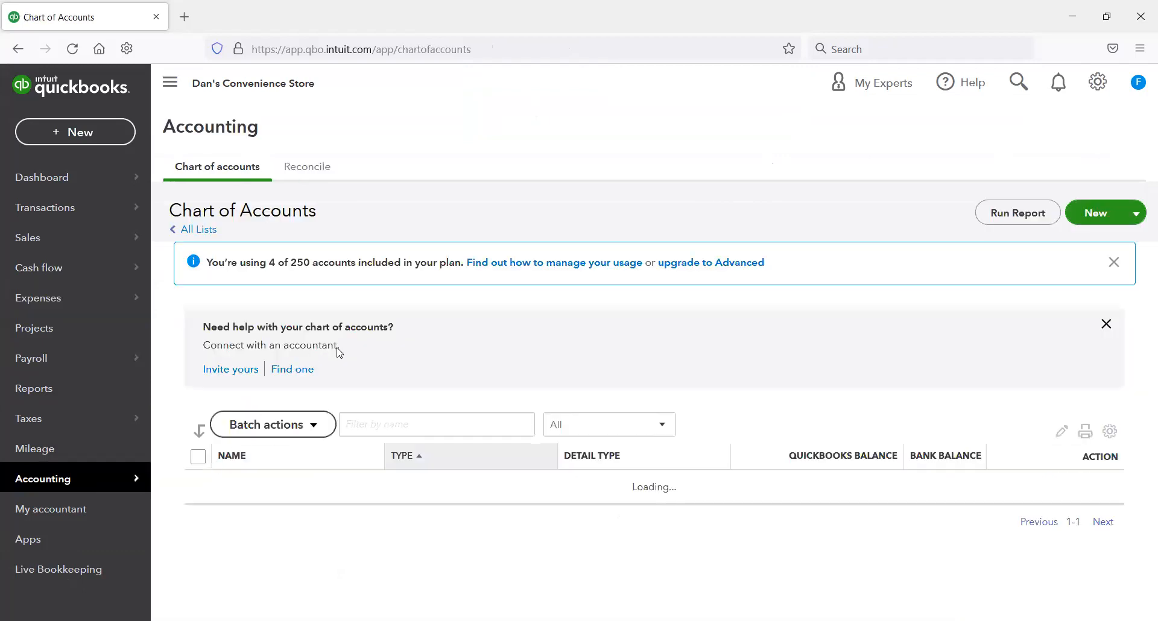
{"action": "left_click", "coordinate": [380, 424]}
{"action": "left_click", "coordinate": [374, 391]}
{"action": "left_click", "coordinate": [387, 427]}
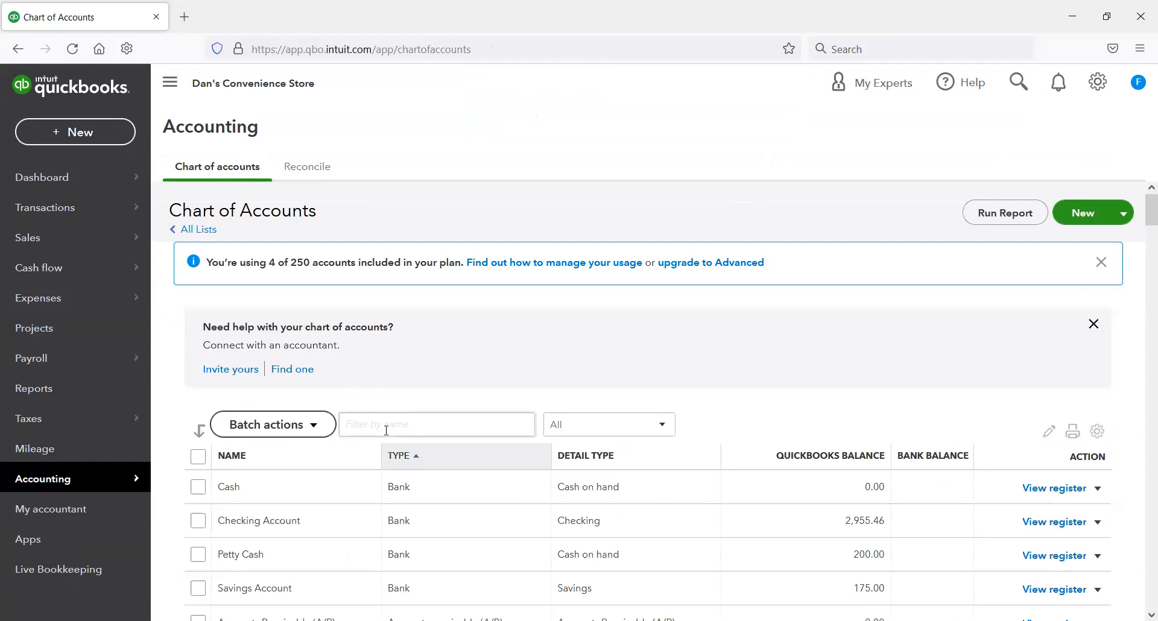
{"action": "type", "text": "chase"}
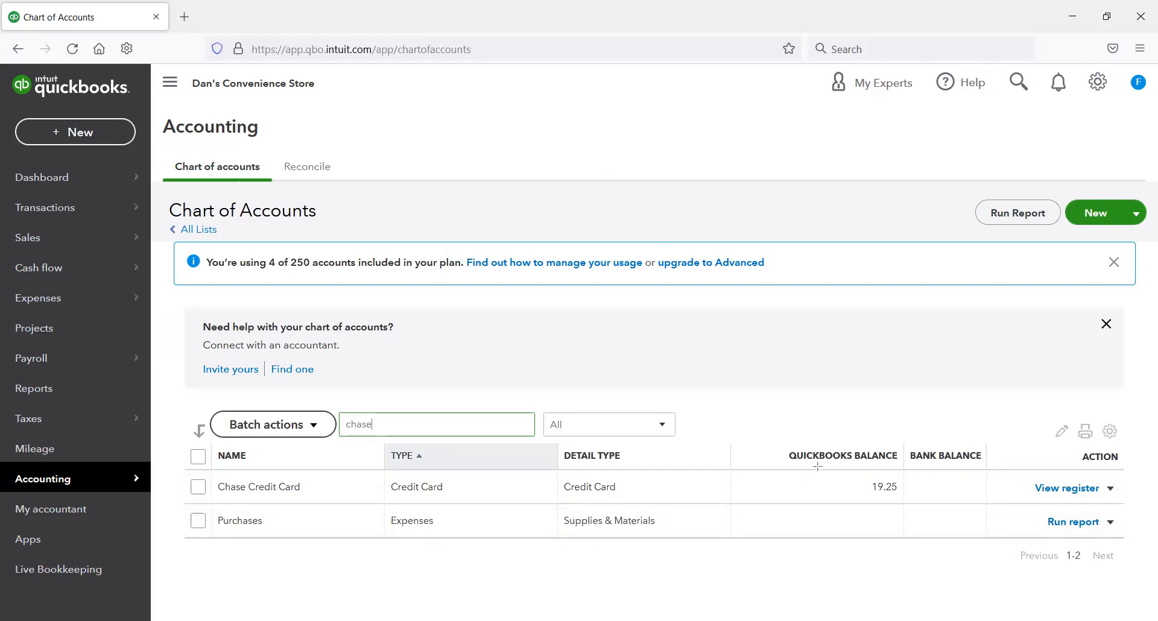
{"action": "left_click_drag", "start_coordinate": [814, 460], "coordinate": [916, 512]}
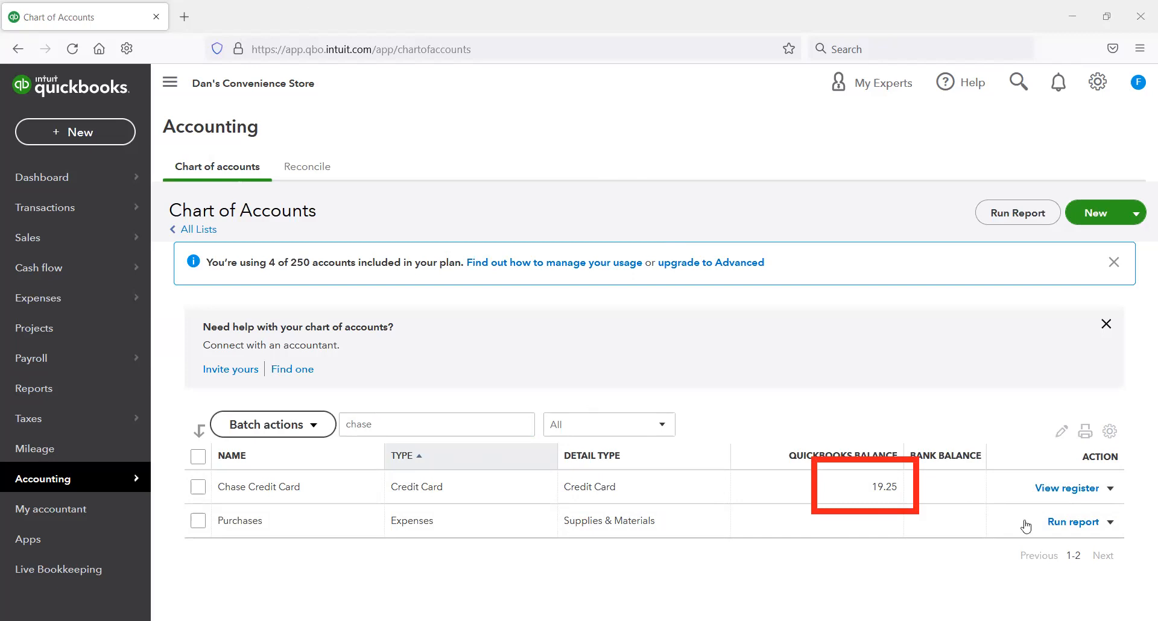
{"action": "left_click", "coordinate": [1078, 490]}
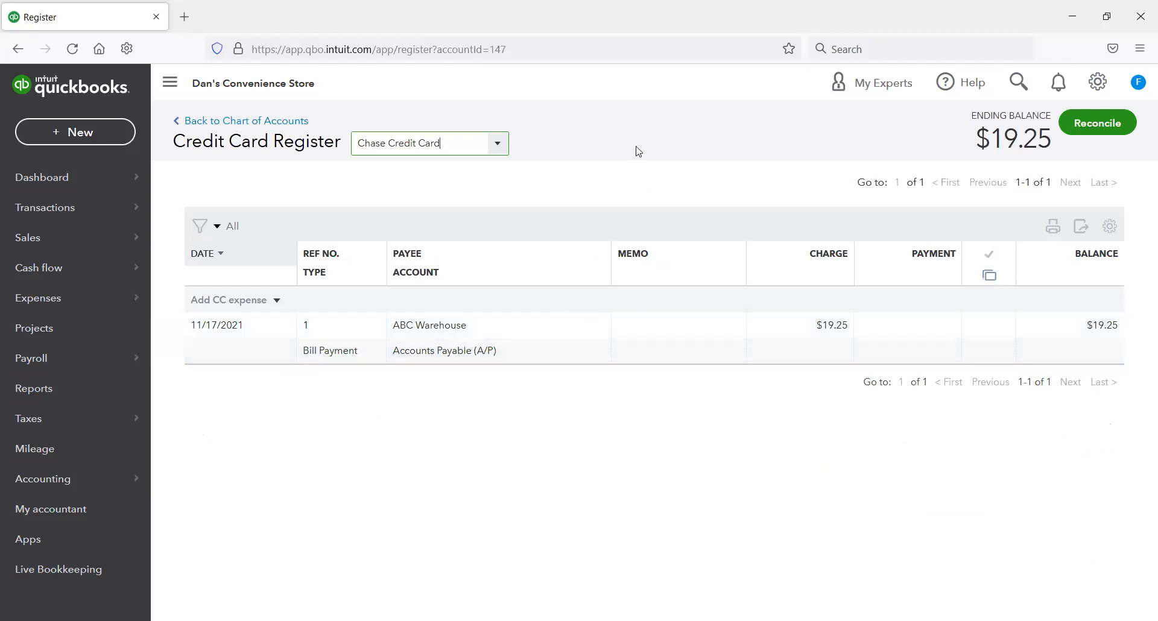
{"action": "left_click", "coordinate": [715, 181]}
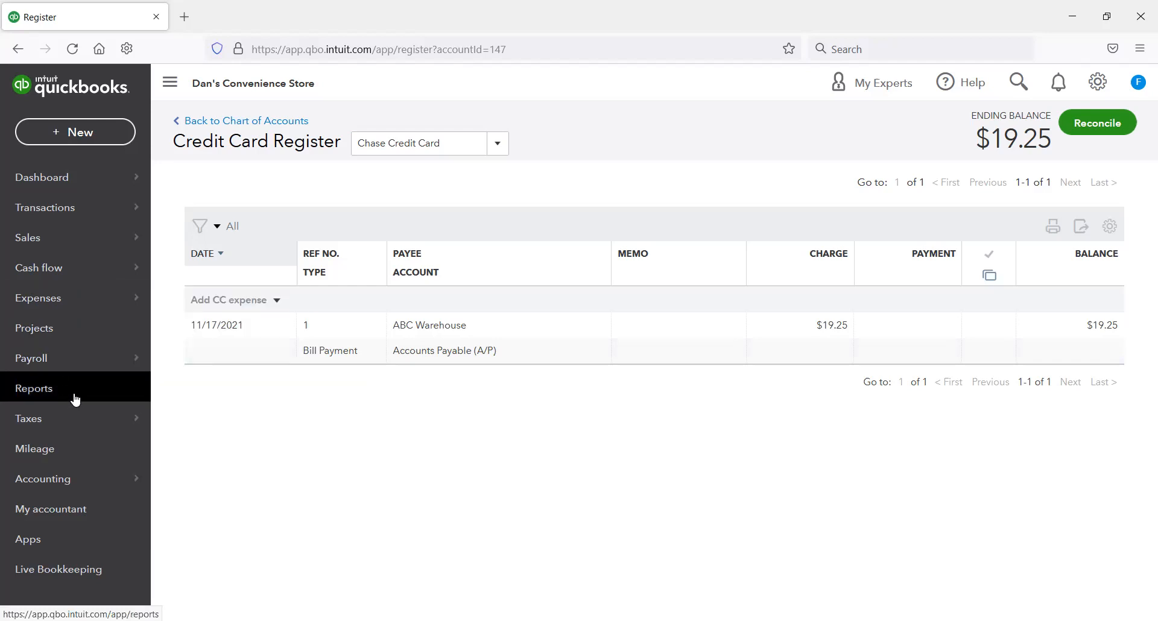
Step: Open ABC Warehouse from the vendor list and review the bill payments in its transaction list
{"action": "mouse_move", "coordinate": [70, 302]}
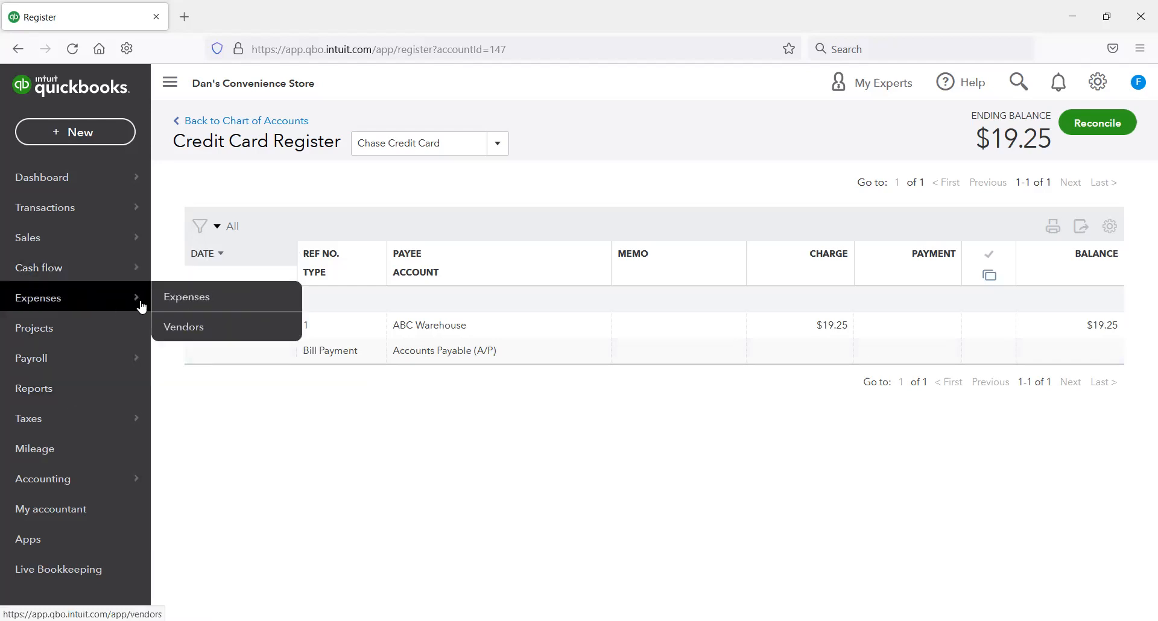
{"action": "left_click", "coordinate": [252, 334]}
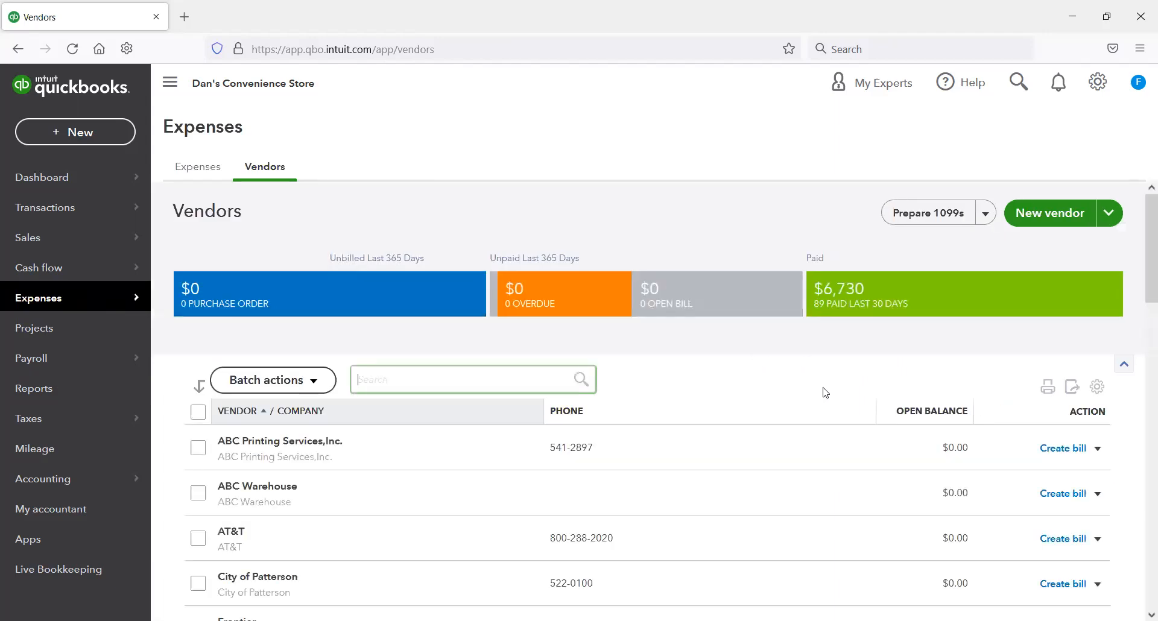
{"action": "scroll", "coordinate": [828, 400], "scroll_direction": "down", "scroll_amount": 2}
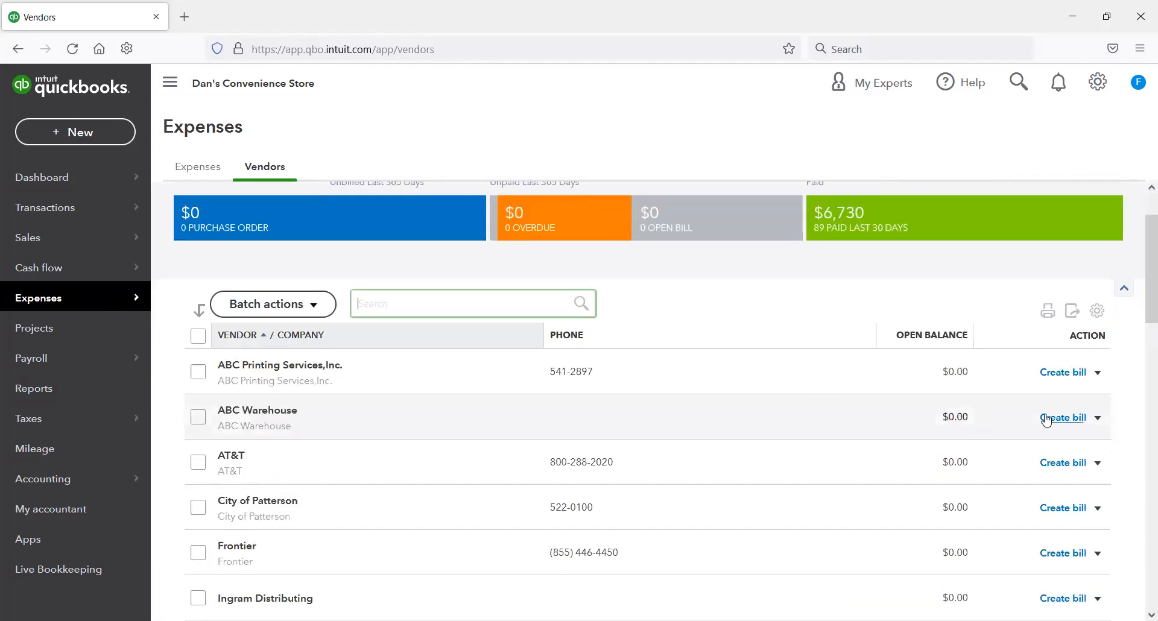
{"action": "left_click", "coordinate": [273, 426]}
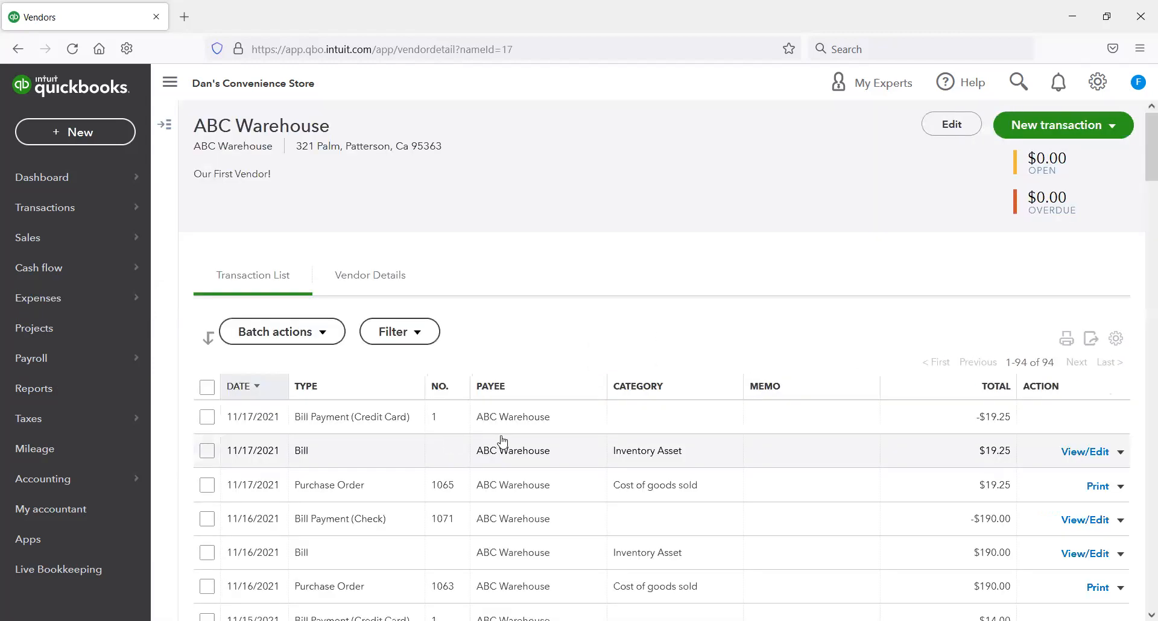
{"action": "scroll", "coordinate": [503, 441], "scroll_direction": "down", "scroll_amount": 2}
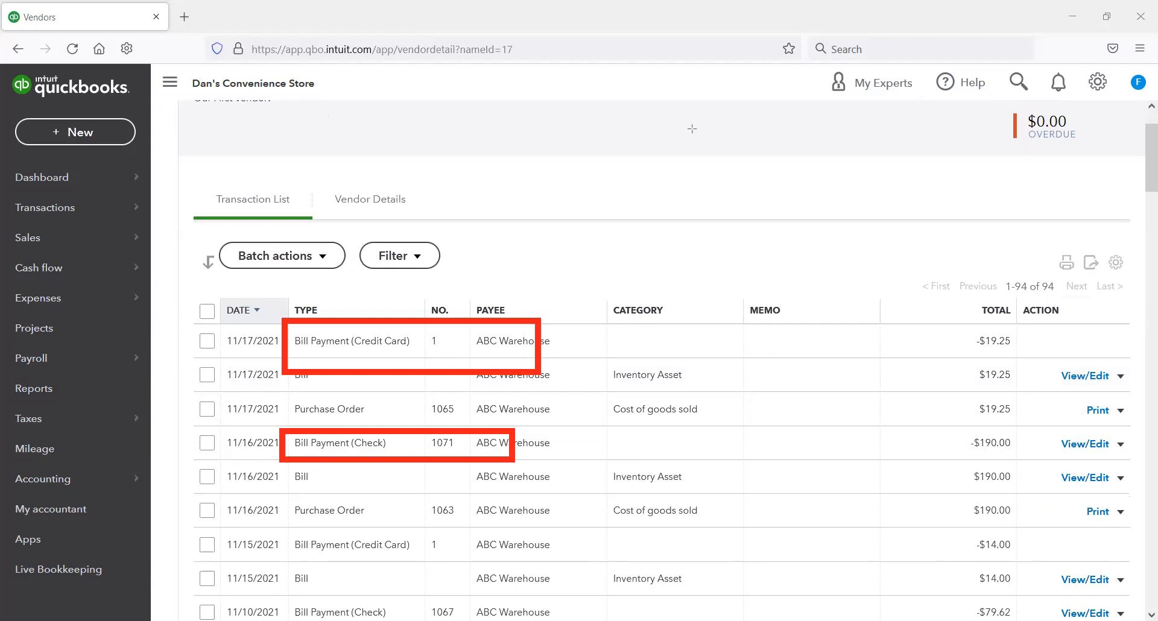
{"action": "left_click", "coordinate": [711, 150]}
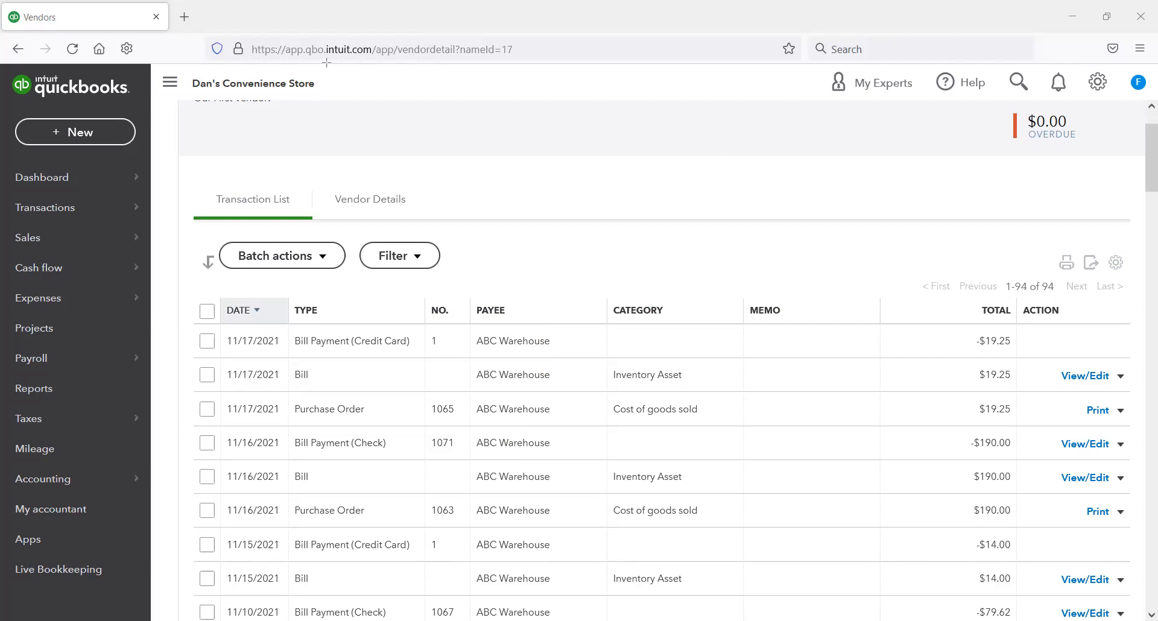
{"action": "scroll", "coordinate": [569, 238], "scroll_direction": "down", "scroll_amount": 2}
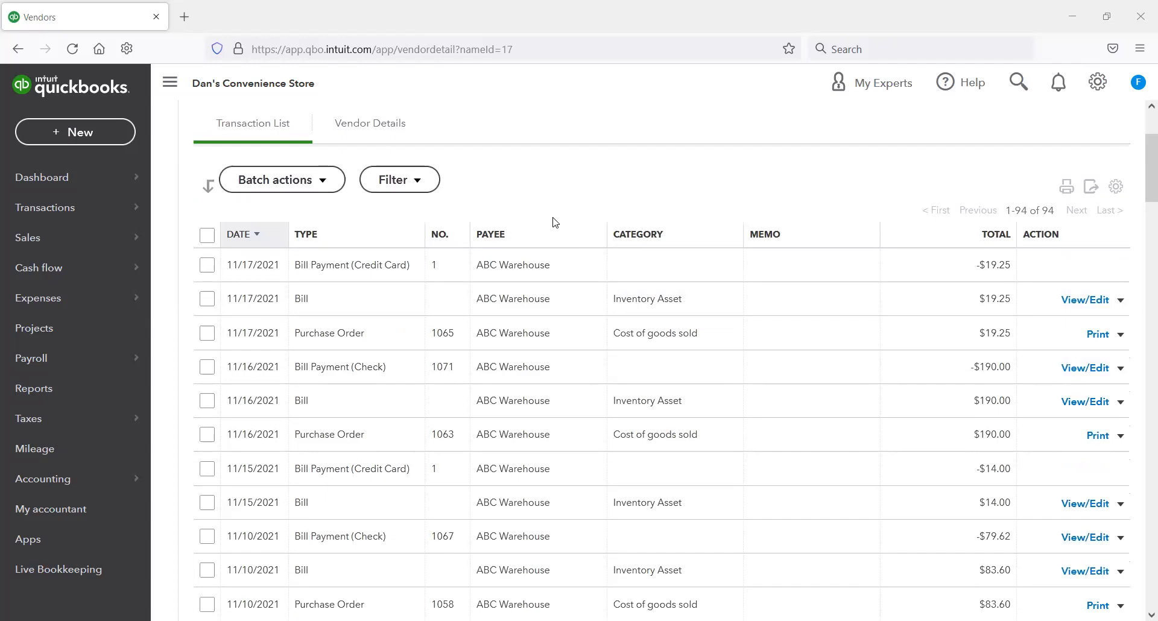
{"action": "scroll", "coordinate": [555, 222], "scroll_direction": "up", "scroll_amount": 4}
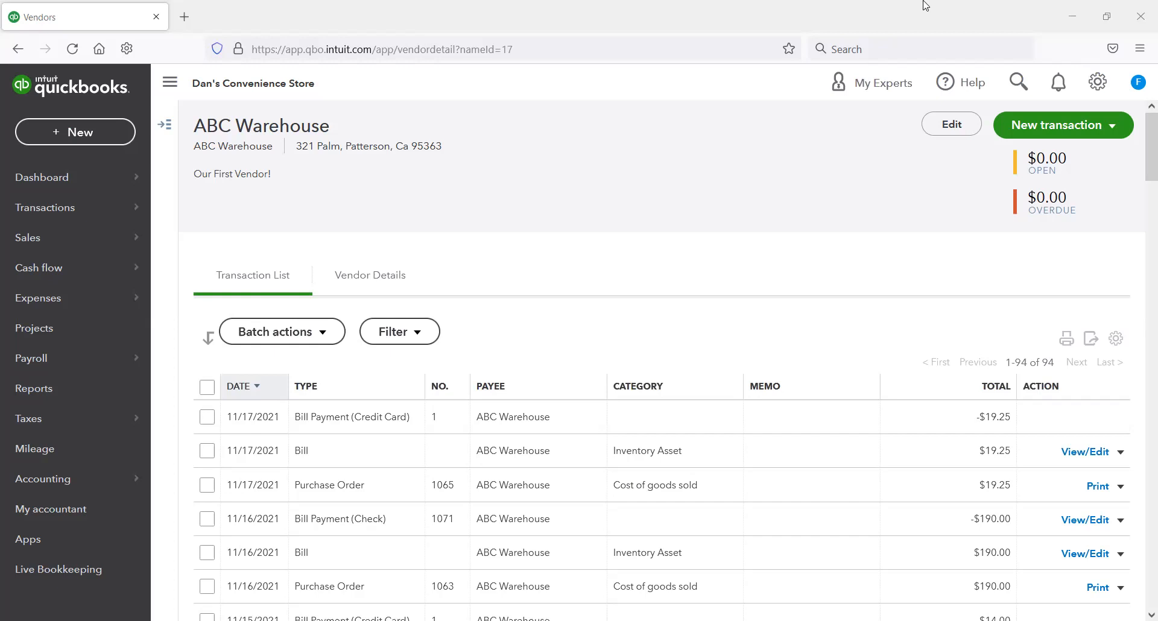
Step: Open the chart of accounts, filter it by the name "chase", and view the Chase Credit Card account's register
{"action": "mouse_move", "coordinate": [91, 482]}
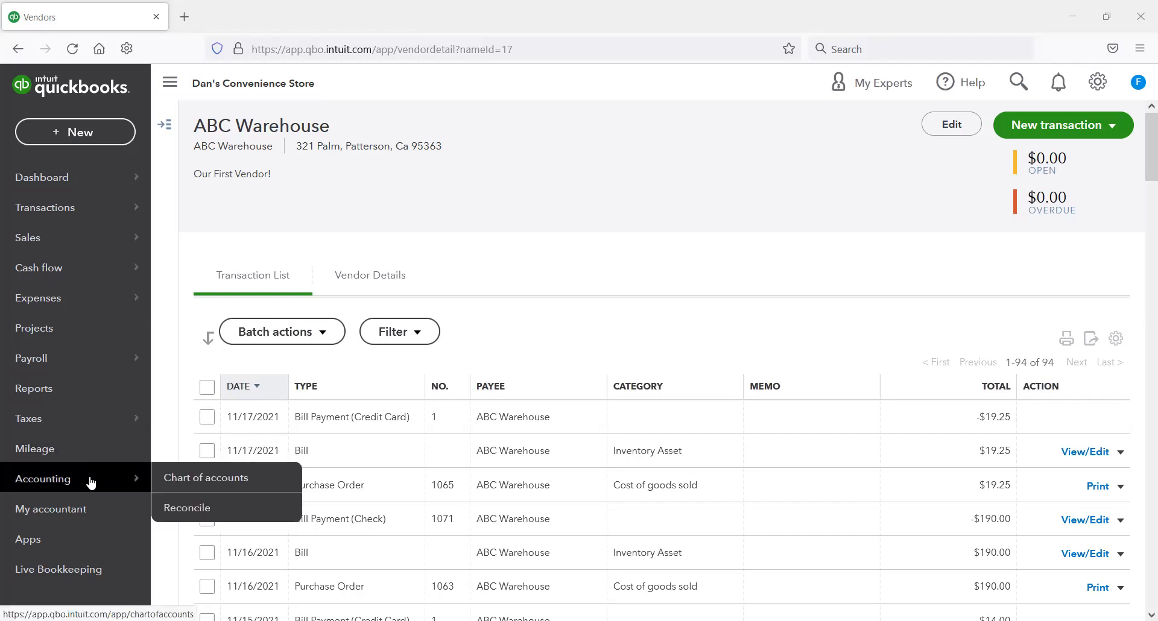
{"action": "left_click", "coordinate": [209, 480]}
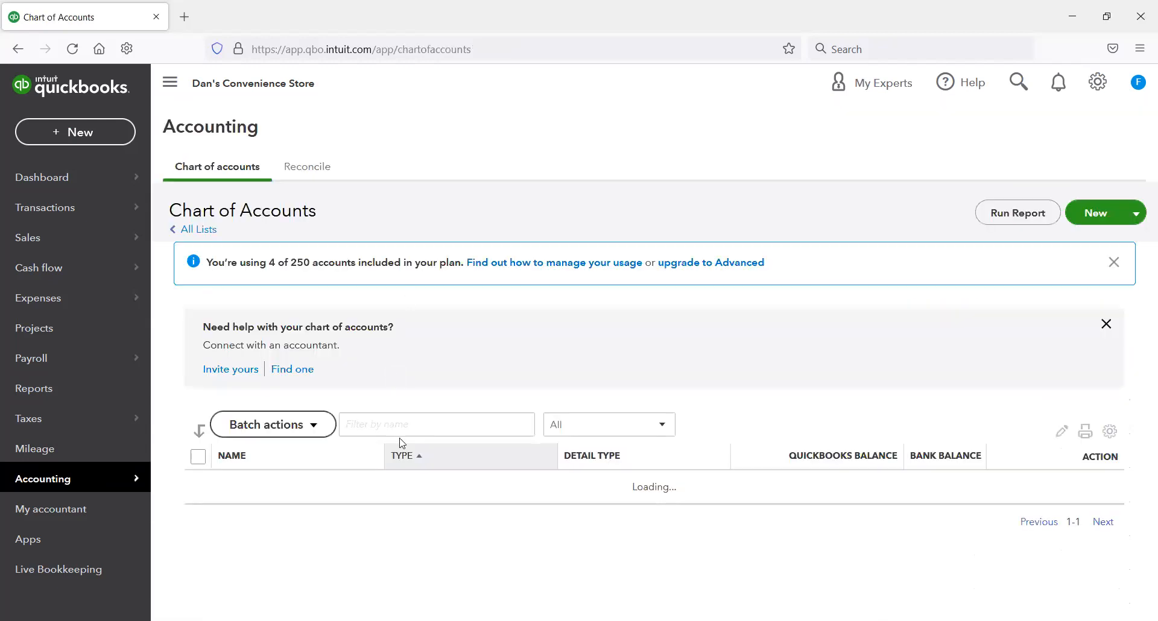
{"action": "left_click", "coordinate": [402, 427]}
{"action": "type", "text": "chase"}
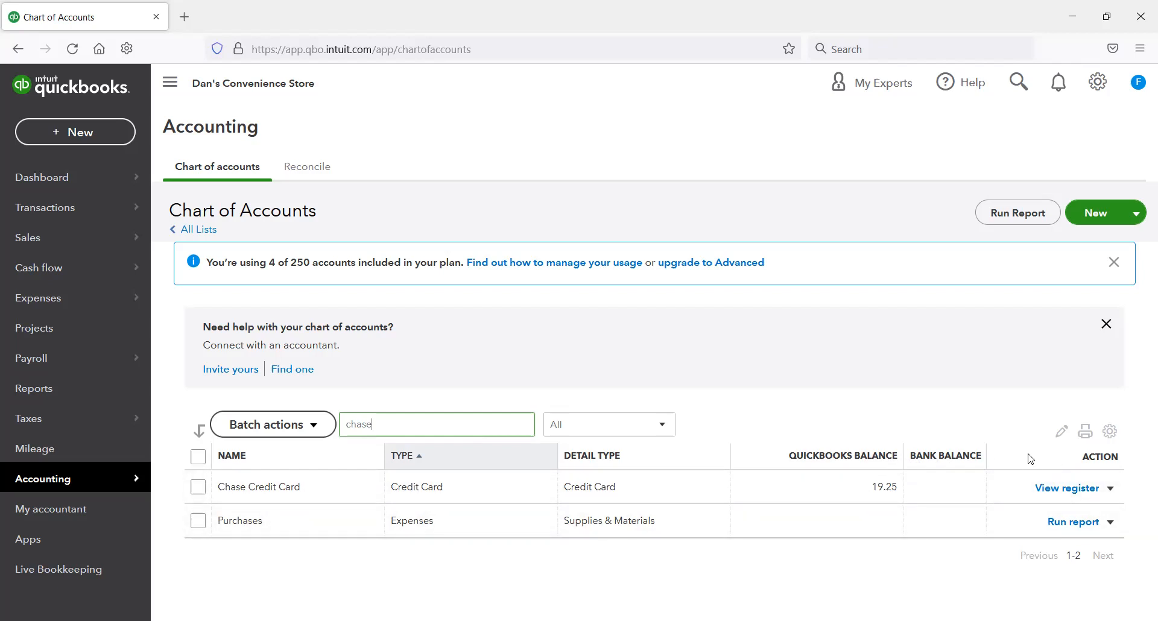
{"action": "left_click", "coordinate": [1073, 493]}
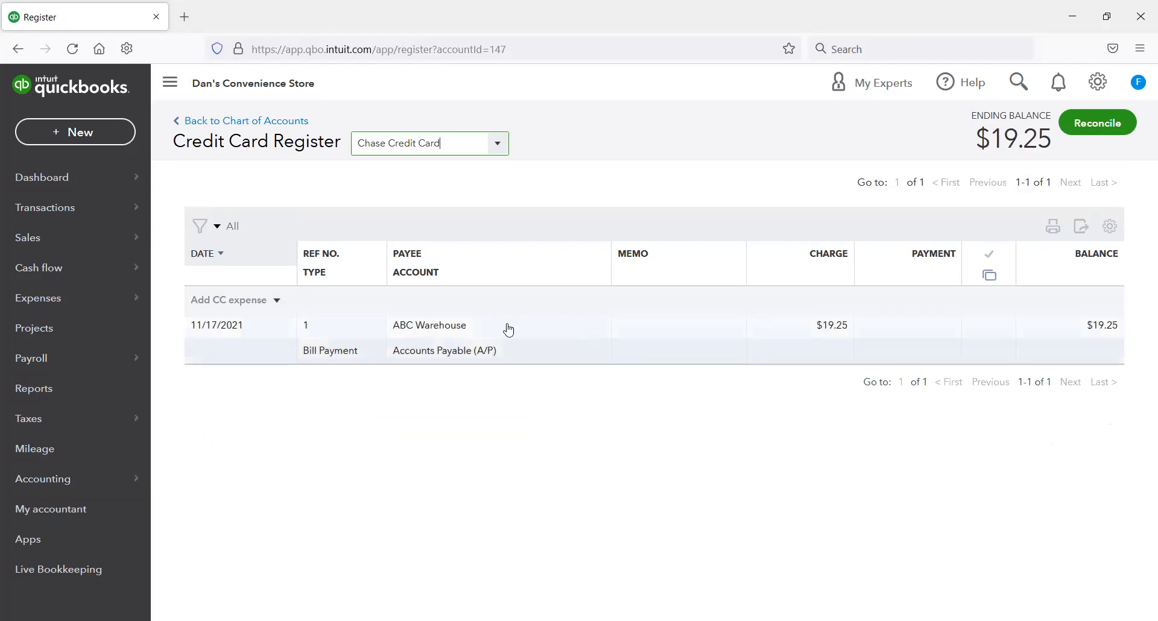
Step: Open the ABC Warehouse bill payment from the credit card register, review its payee and credit account, and close it
{"action": "left_click", "coordinate": [458, 353]}
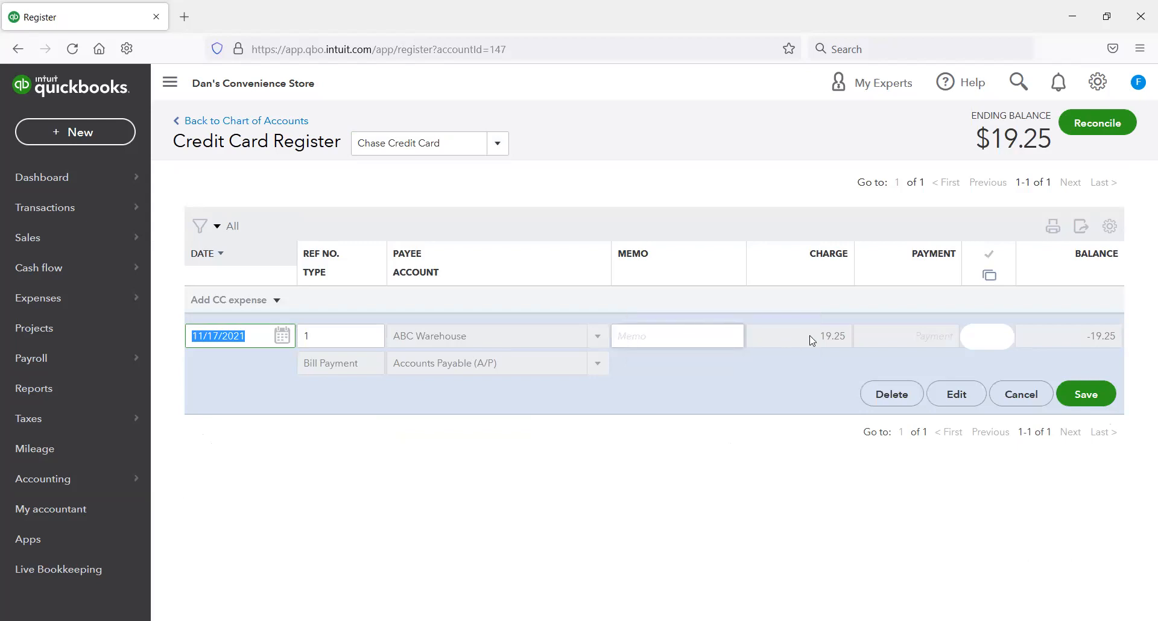
{"action": "left_click", "coordinate": [957, 395]}
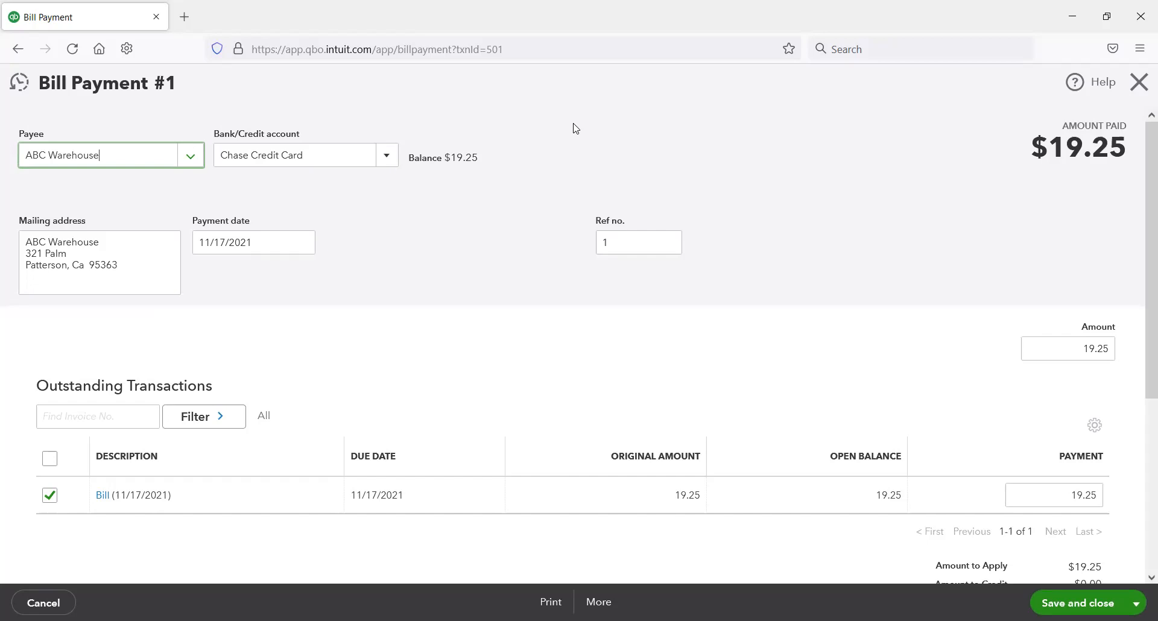
{"action": "left_click_drag", "start_coordinate": [203, 115], "coordinate": [408, 176]}
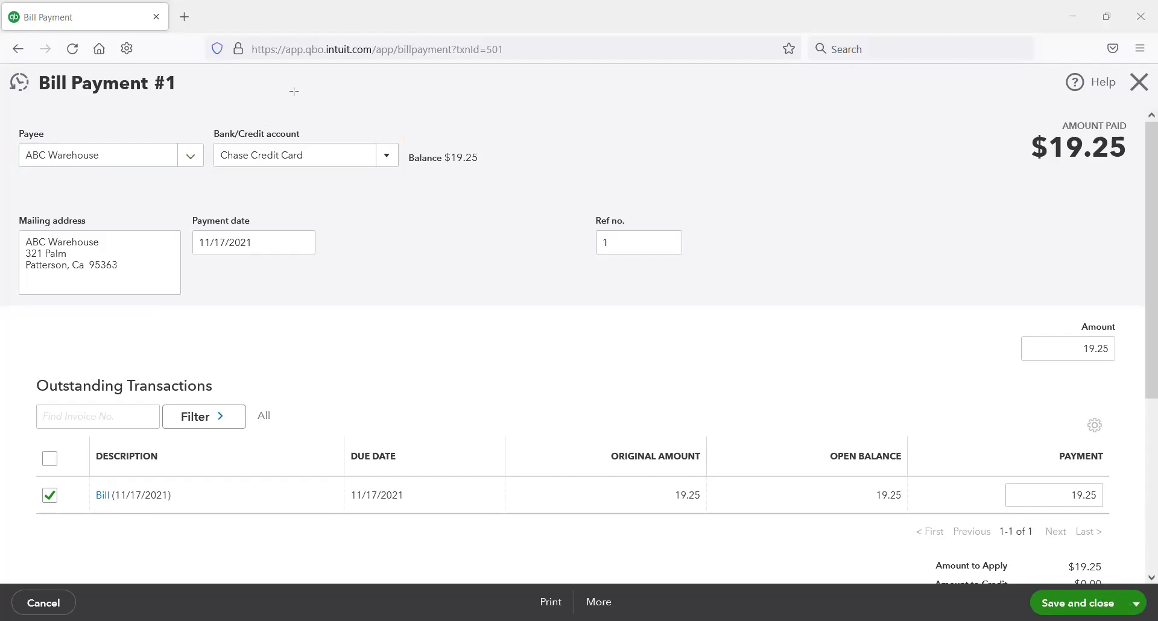
{"action": "left_click", "coordinate": [1139, 83]}
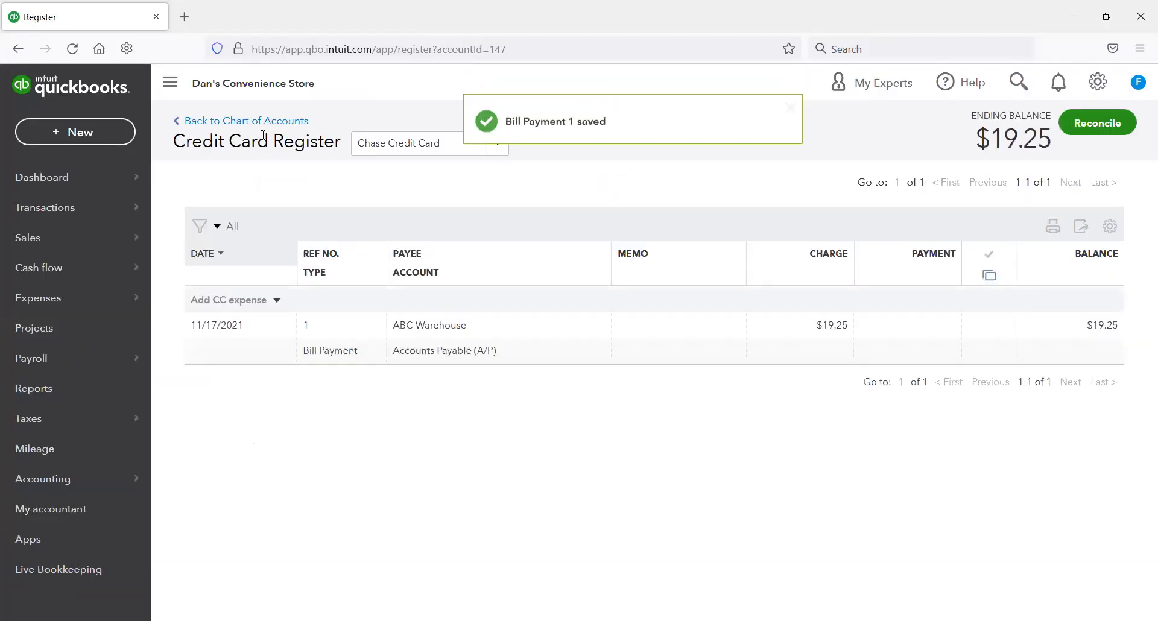
Step: Return to the chart of accounts, filter by "chase", and run and review the Chase Credit Card account's QuickReport
{"action": "left_click", "coordinate": [241, 120]}
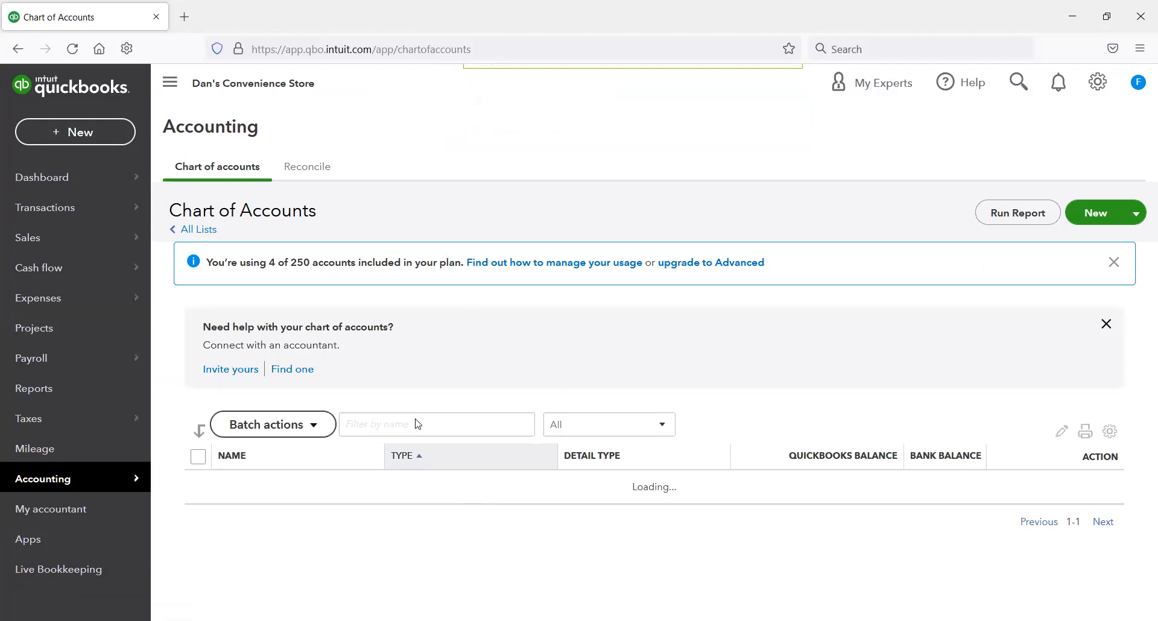
{"action": "left_click", "coordinate": [416, 424]}
{"action": "type", "text": "chasechase"}
{"action": "key", "text": "BackSpace"}
{"action": "key", "text": "BackSpace"}
{"action": "key", "text": "BackSpace"}
{"action": "key", "text": "BackSpace"}
{"action": "key", "text": "BackSpace"}
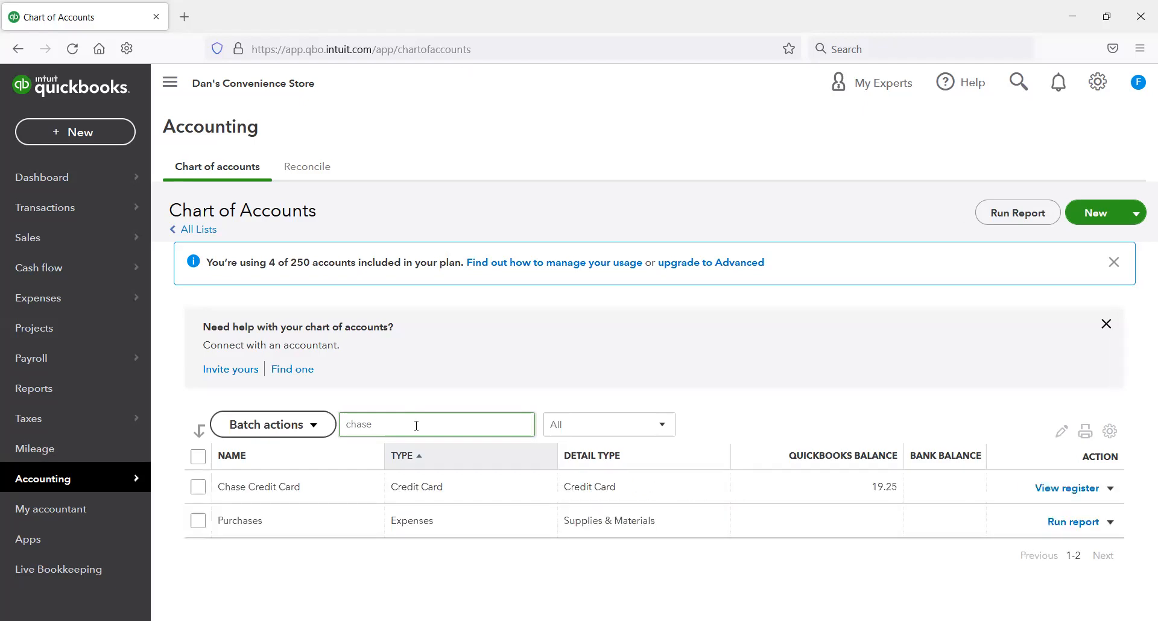
{"action": "left_click", "coordinate": [1110, 488]}
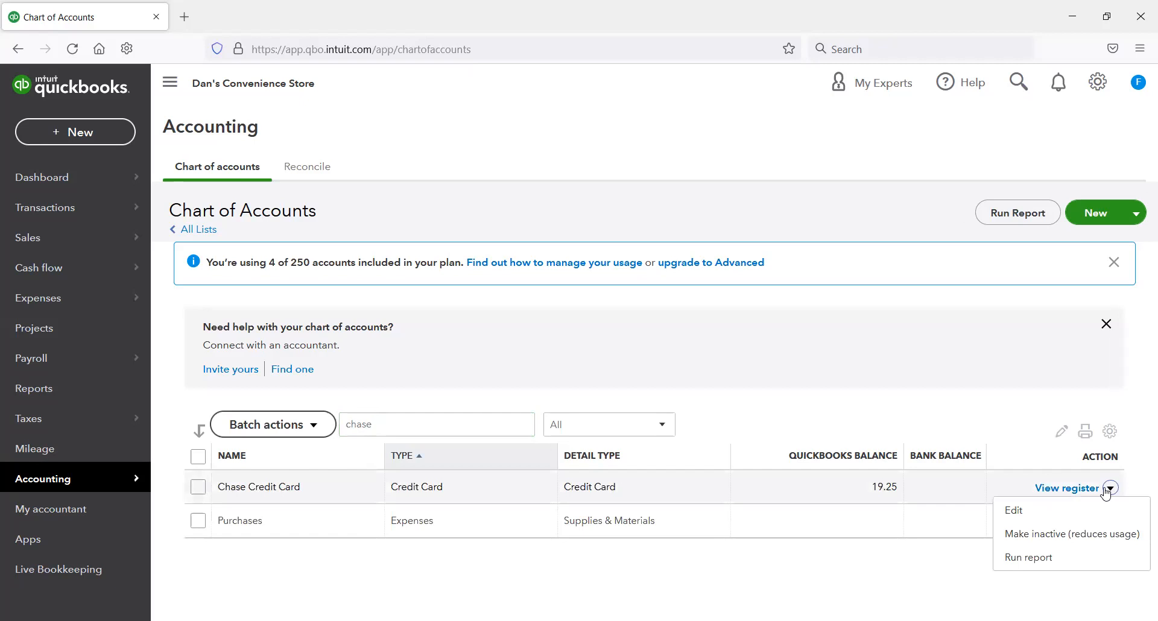
{"action": "left_click", "coordinate": [1061, 567]}
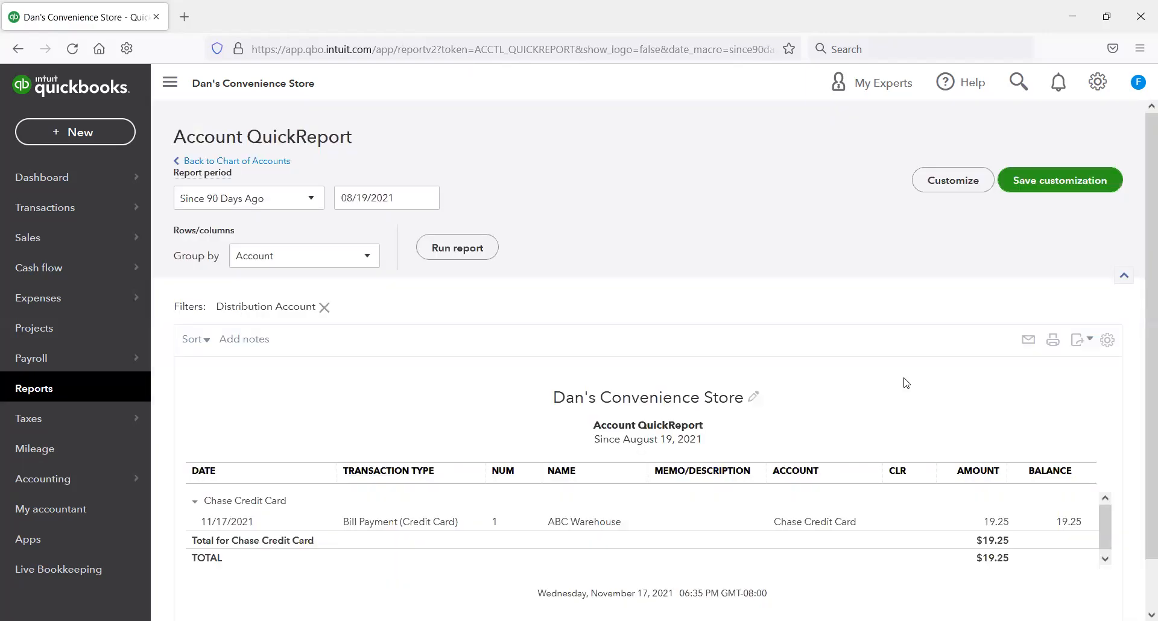
{"action": "scroll", "coordinate": [893, 406], "scroll_direction": "down", "scroll_amount": 1}
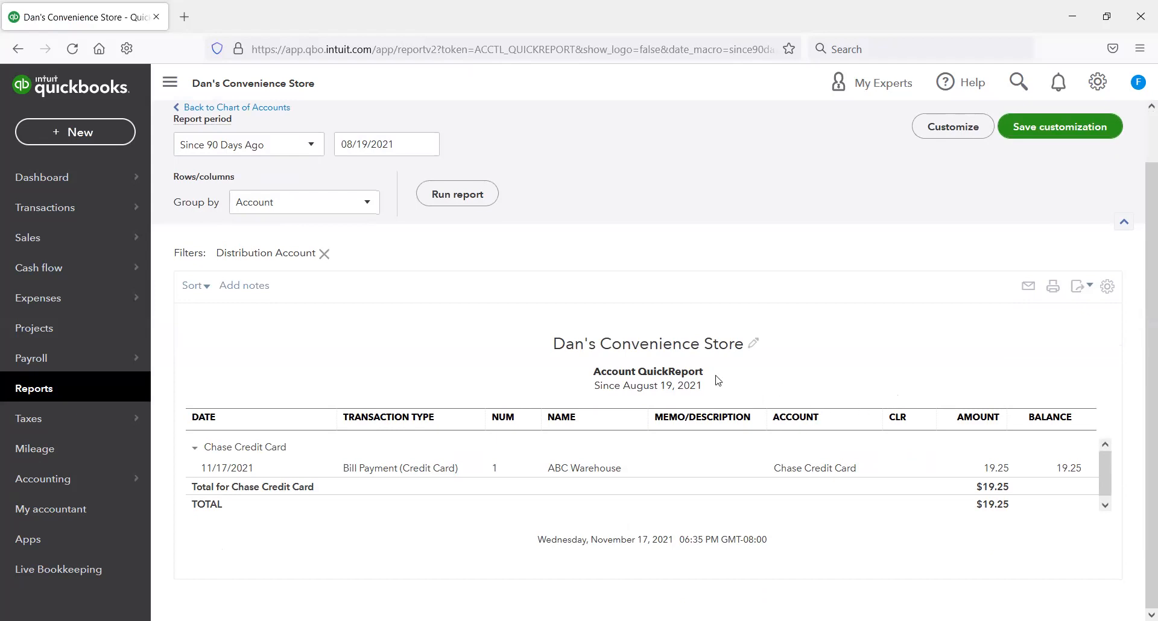
{"action": "scroll", "coordinate": [715, 369], "scroll_direction": "up", "scroll_amount": 1}
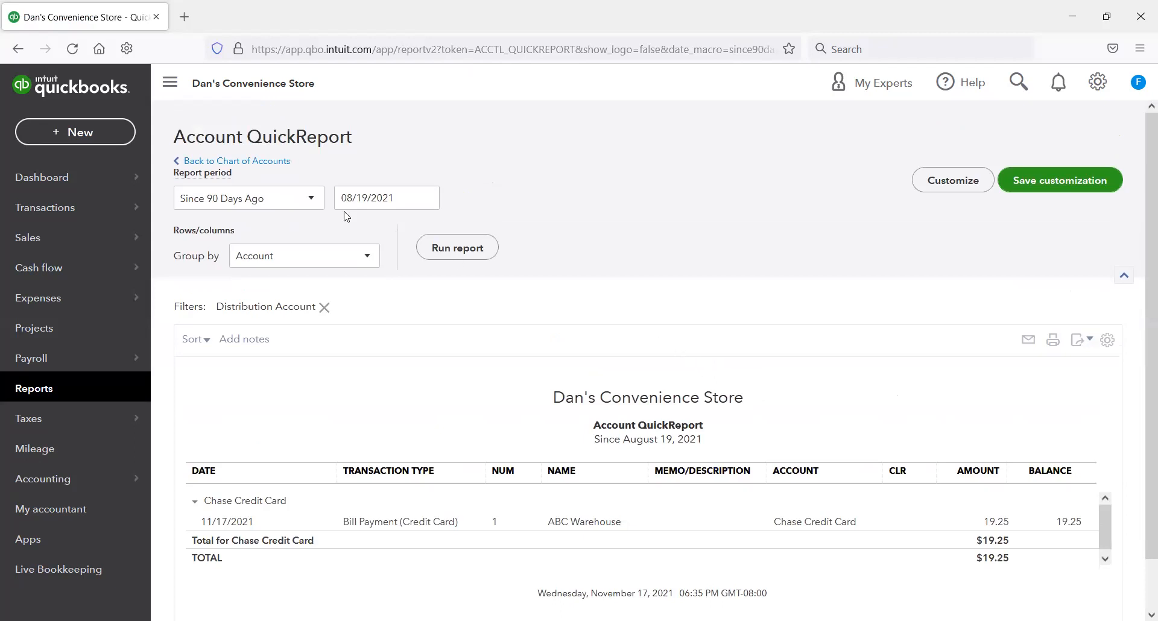
Step: Set the Account QuickReport's period to Last Week and rerun the report
{"action": "left_click", "coordinate": [317, 206]}
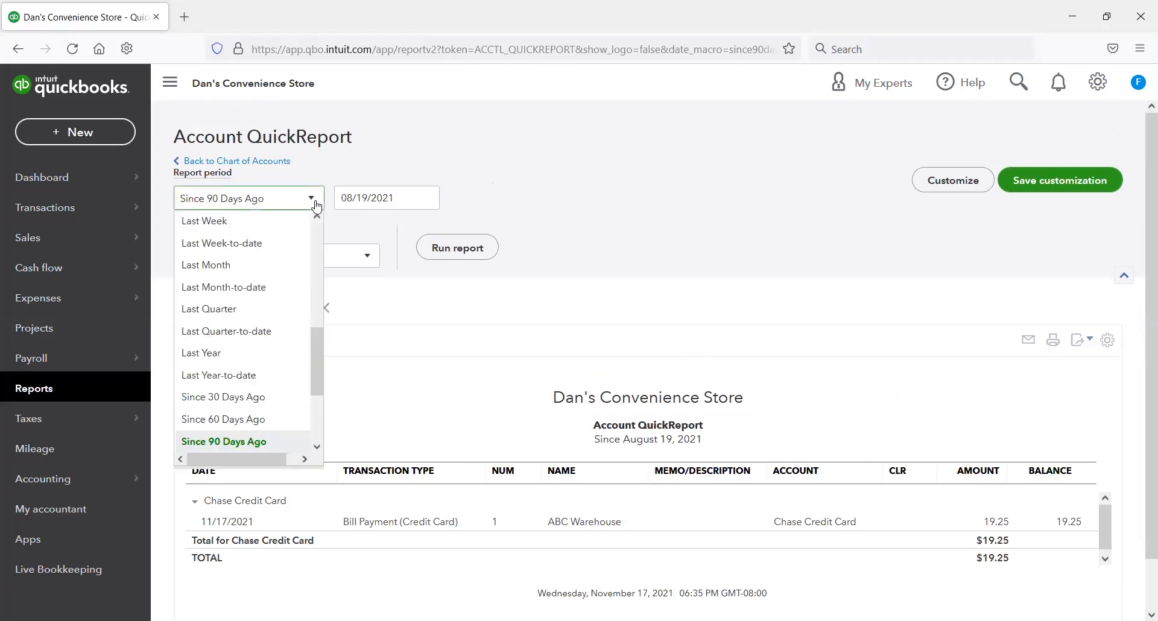
{"action": "left_click", "coordinate": [305, 220]}
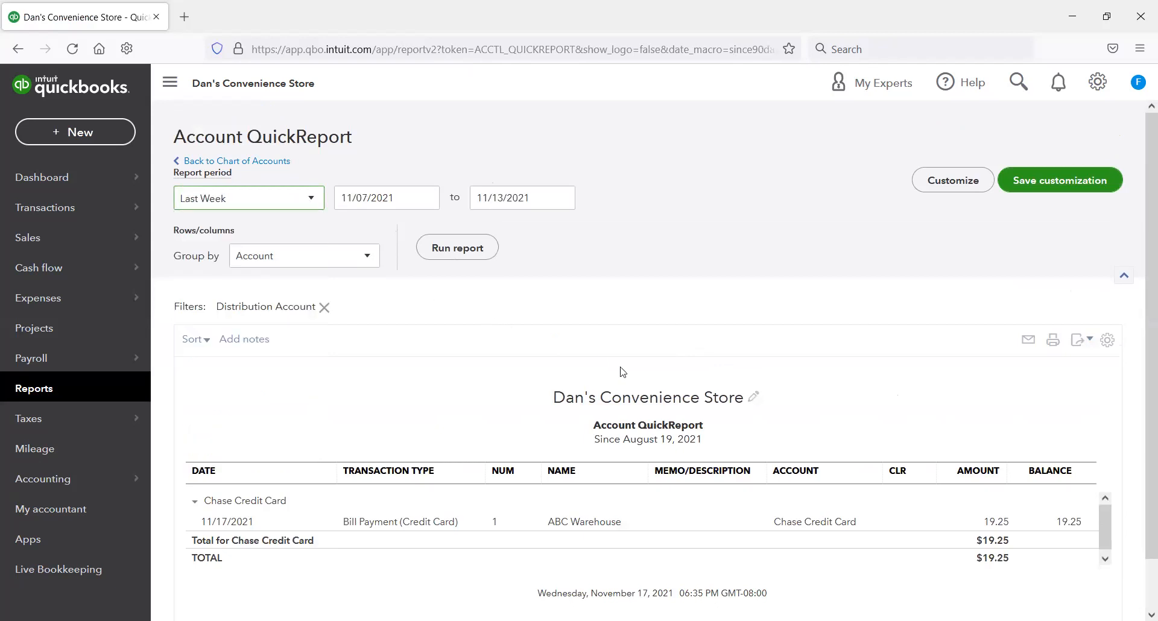
{"action": "left_click", "coordinate": [445, 256]}
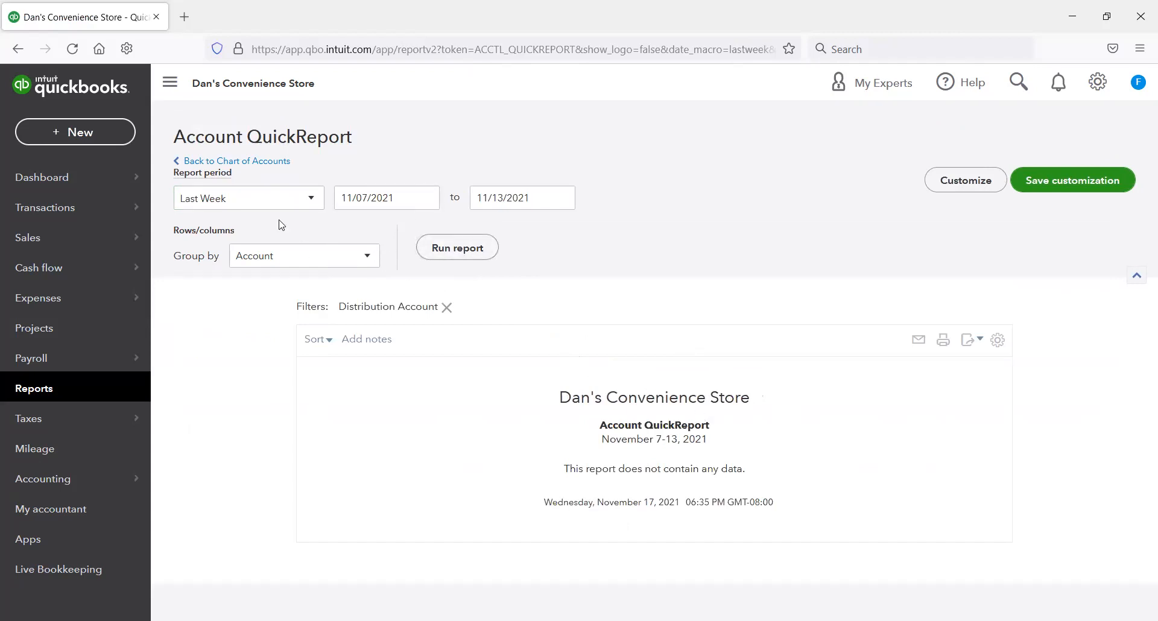
Step: Set the Account QuickReport's period to This Week-to-date and rerun the report
{"action": "left_click", "coordinate": [309, 198]}
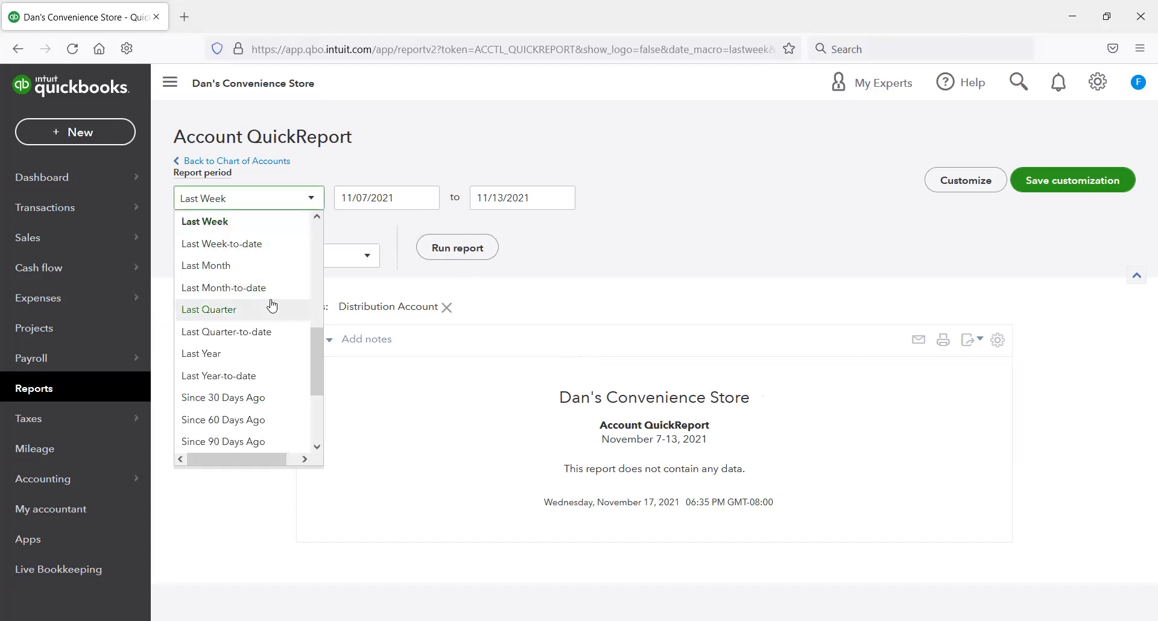
{"action": "scroll", "coordinate": [270, 305], "scroll_direction": "up", "scroll_amount": 3}
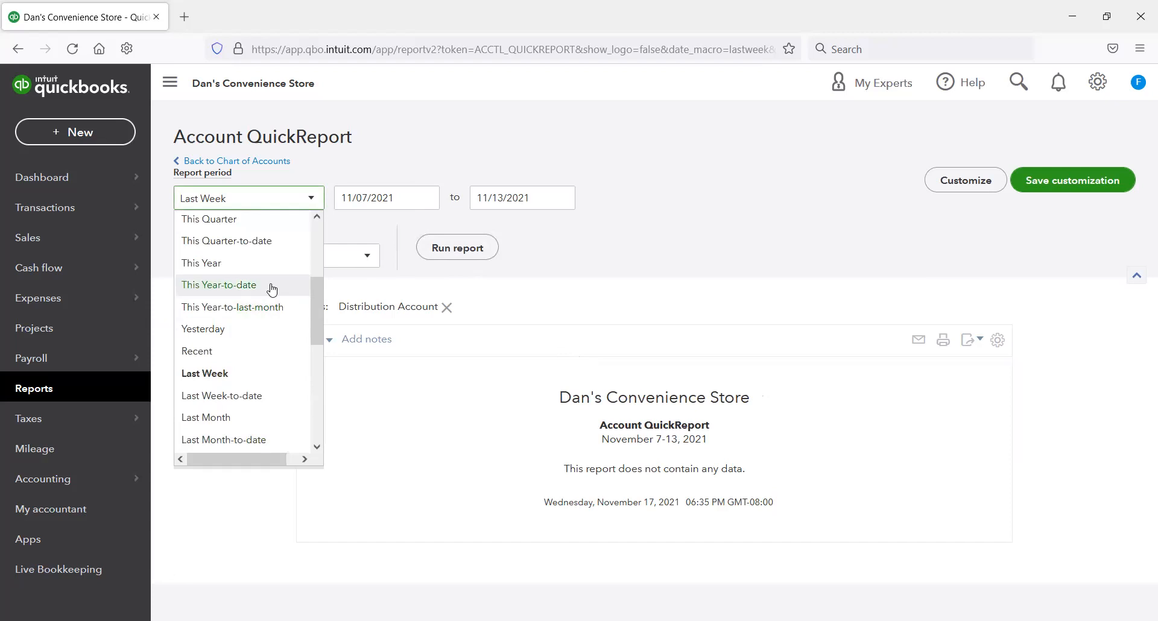
{"action": "scroll", "coordinate": [291, 292], "scroll_direction": "up", "scroll_amount": 3}
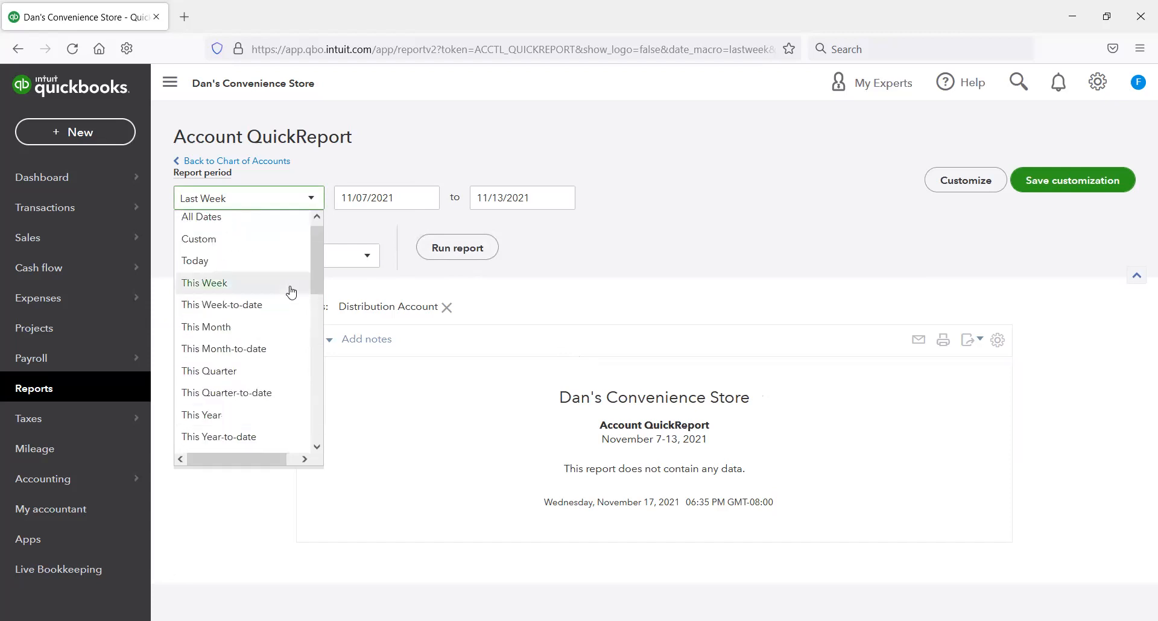
{"action": "left_click", "coordinate": [280, 308]}
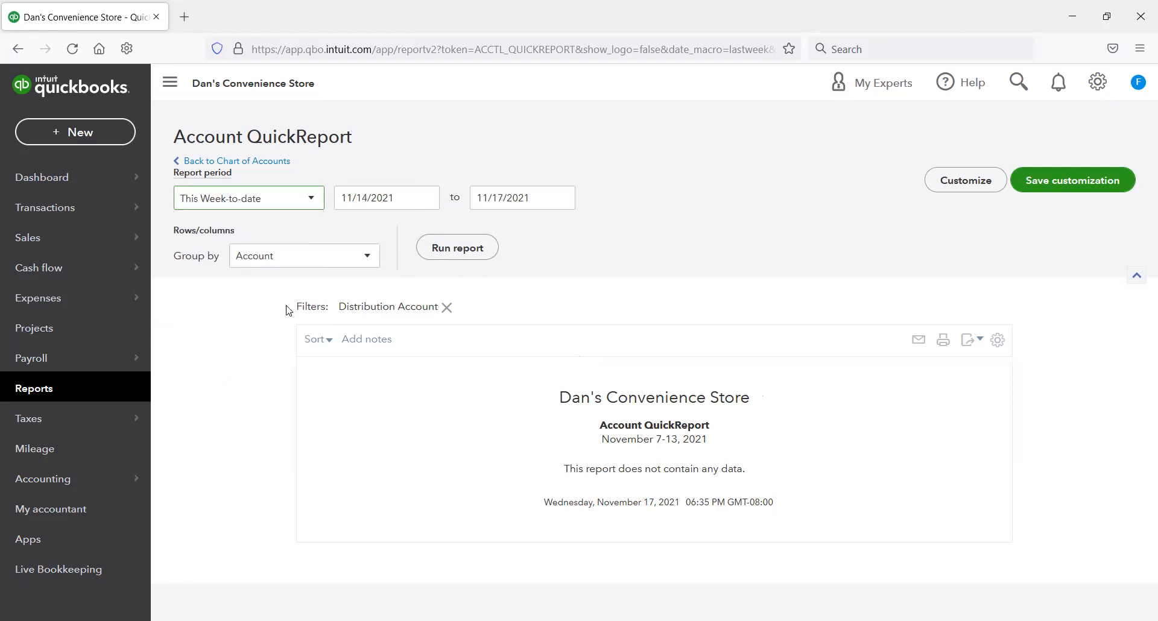
{"action": "left_click", "coordinate": [460, 252]}
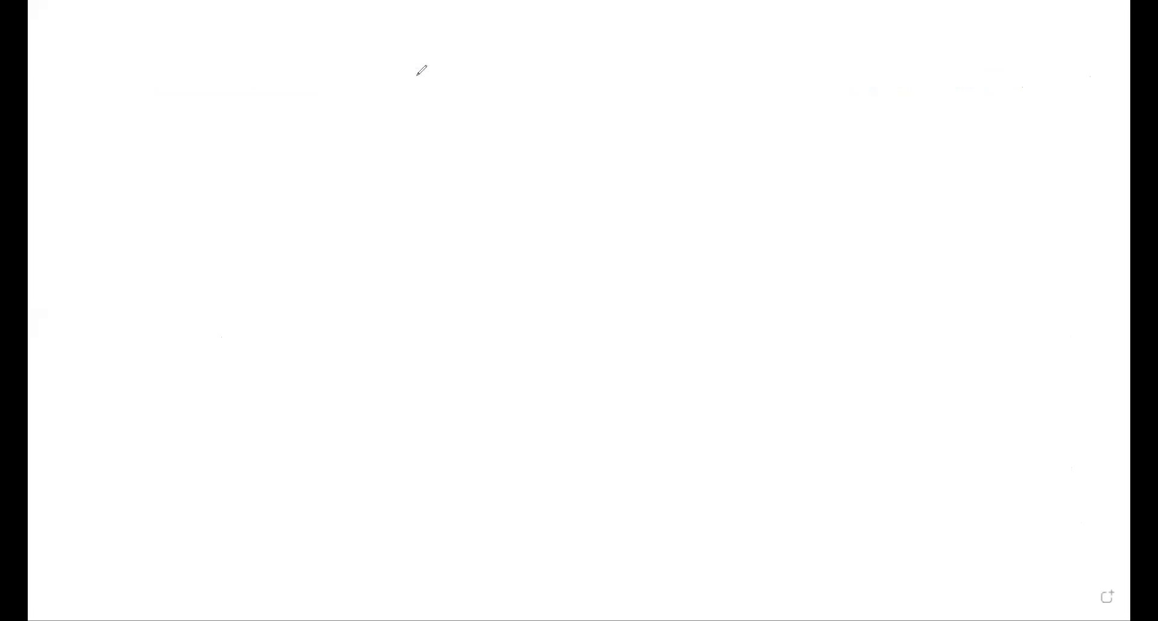
Step: Switch to the blank whiteboard and start a text box near the page's upper-left corner
{"action": "left_click", "coordinate": [70, 77]}
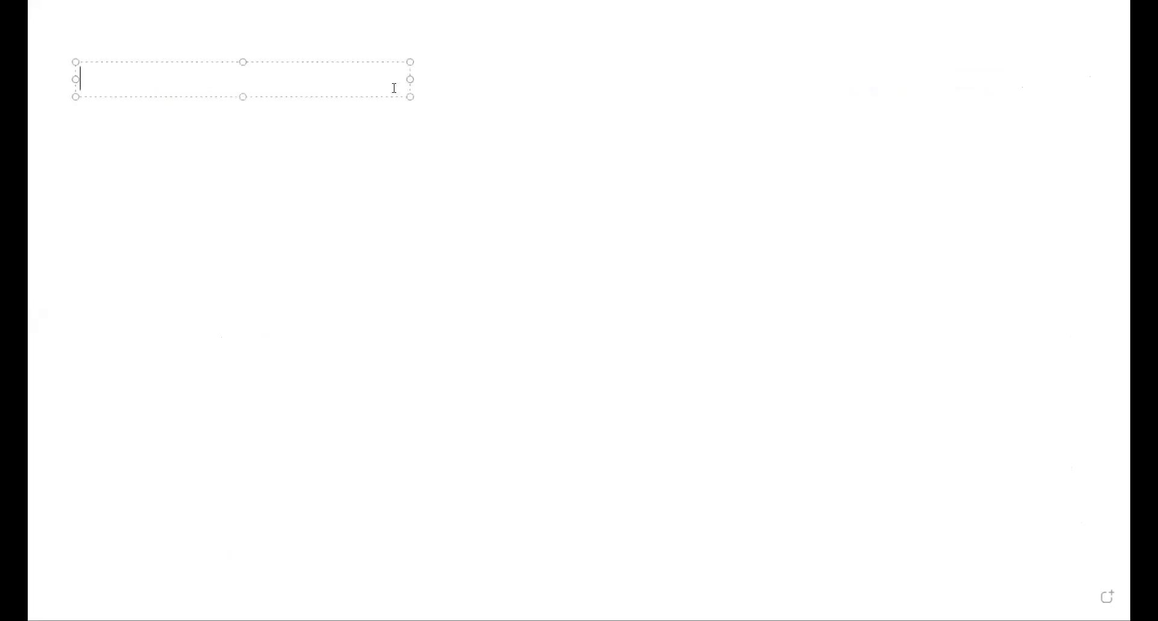
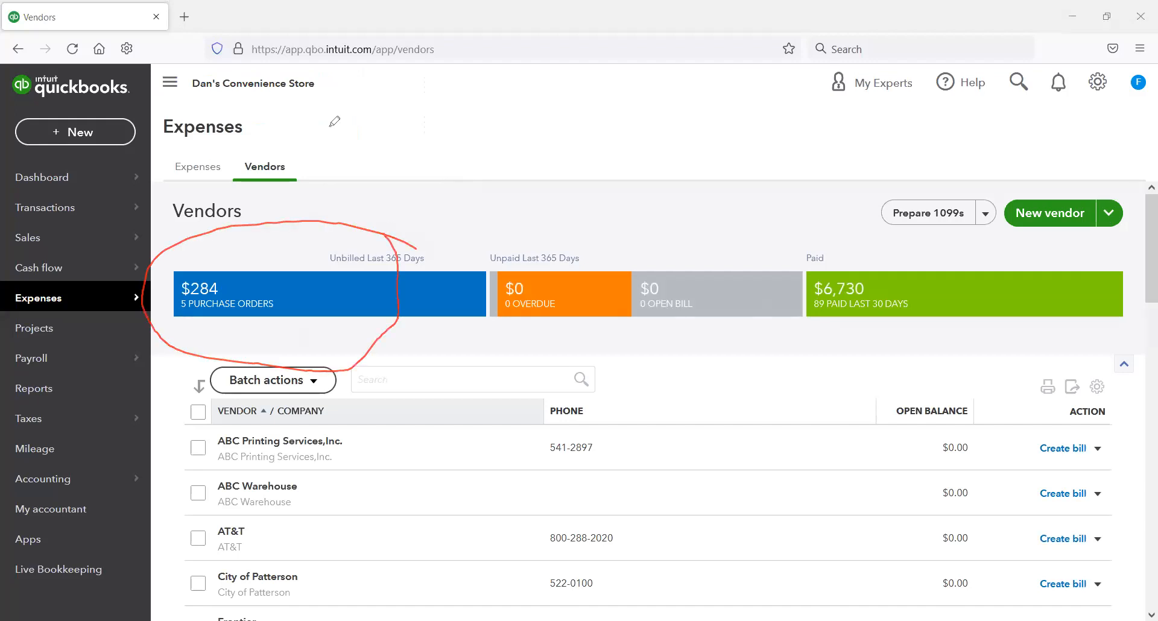
Step: List vendors with open purchase orders and create Toys R The World's bill from its flashlight purchase order, saving and closing it
{"action": "left_click", "coordinate": [260, 294]}
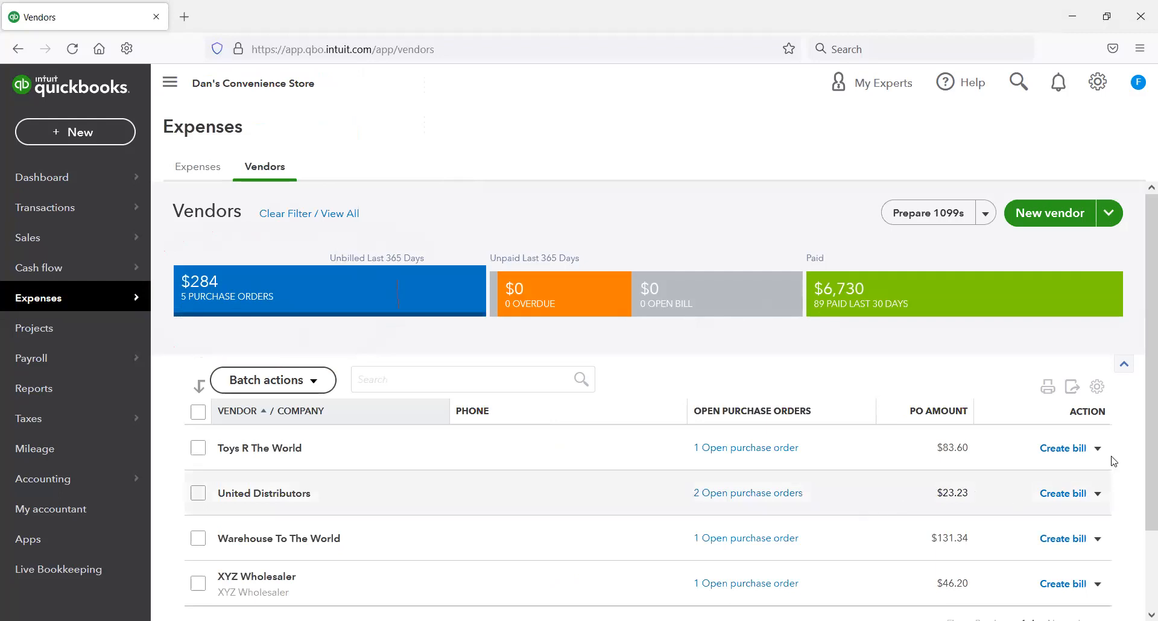
{"action": "left_click", "coordinate": [1061, 454]}
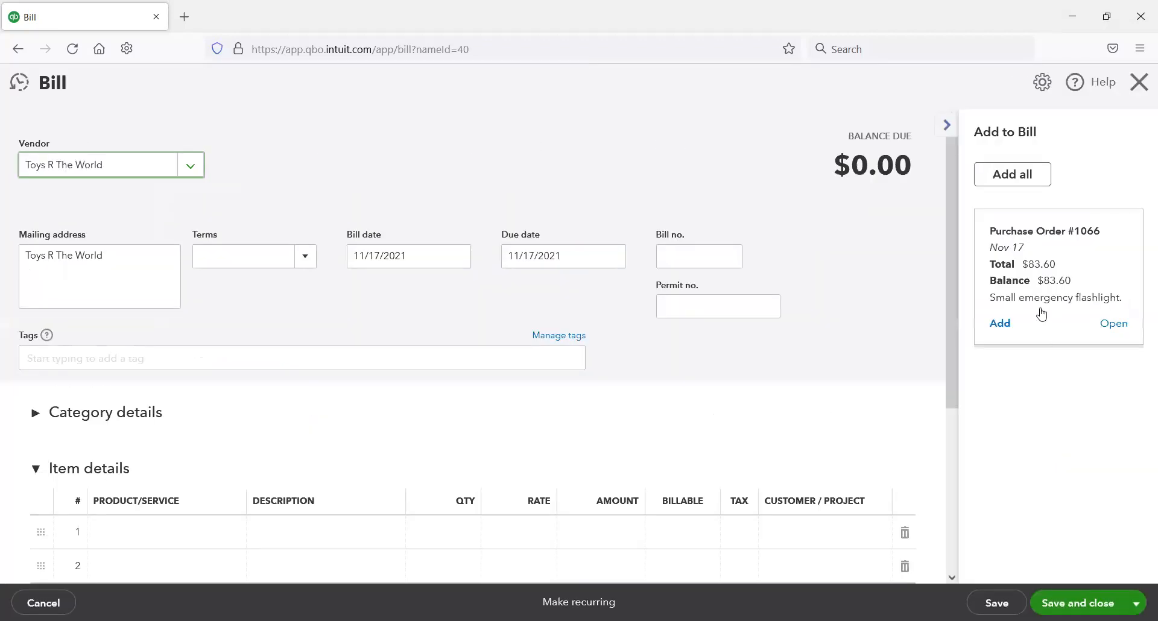
{"action": "left_click", "coordinate": [997, 326]}
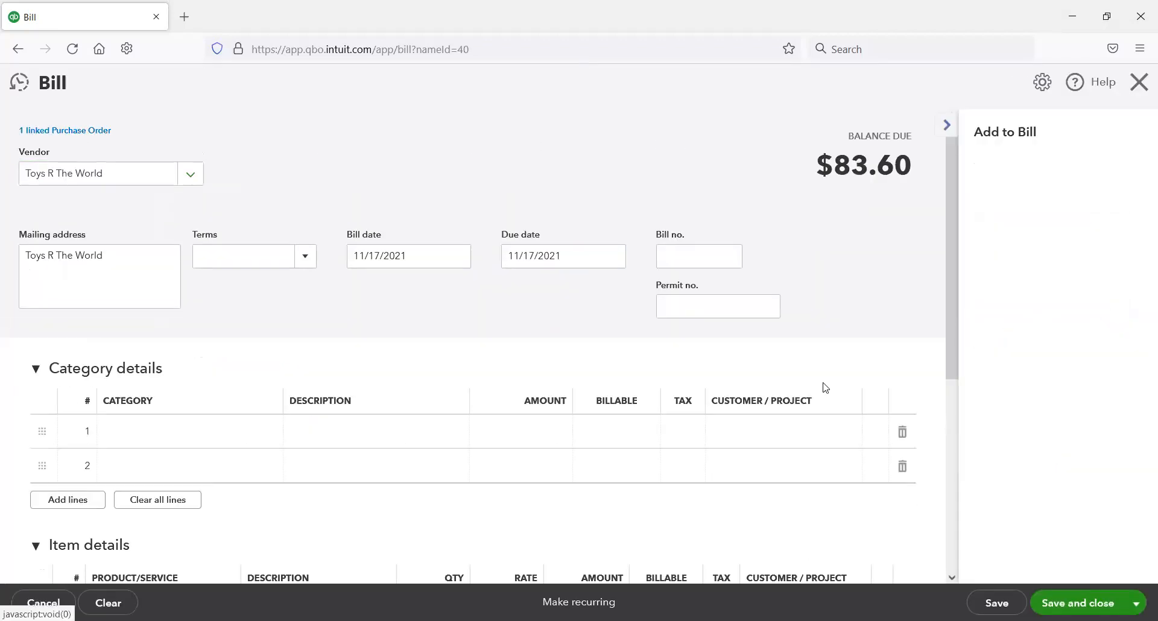
{"action": "scroll", "coordinate": [439, 401], "scroll_direction": "down", "scroll_amount": 3}
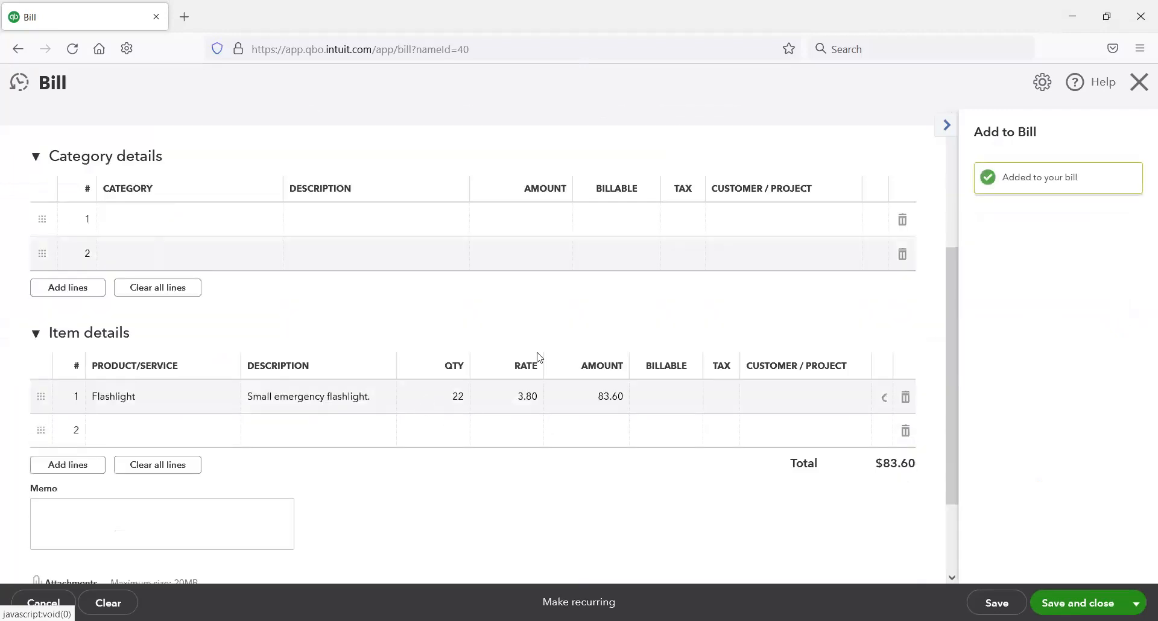
{"action": "scroll", "coordinate": [539, 357], "scroll_direction": "down", "scroll_amount": 2}
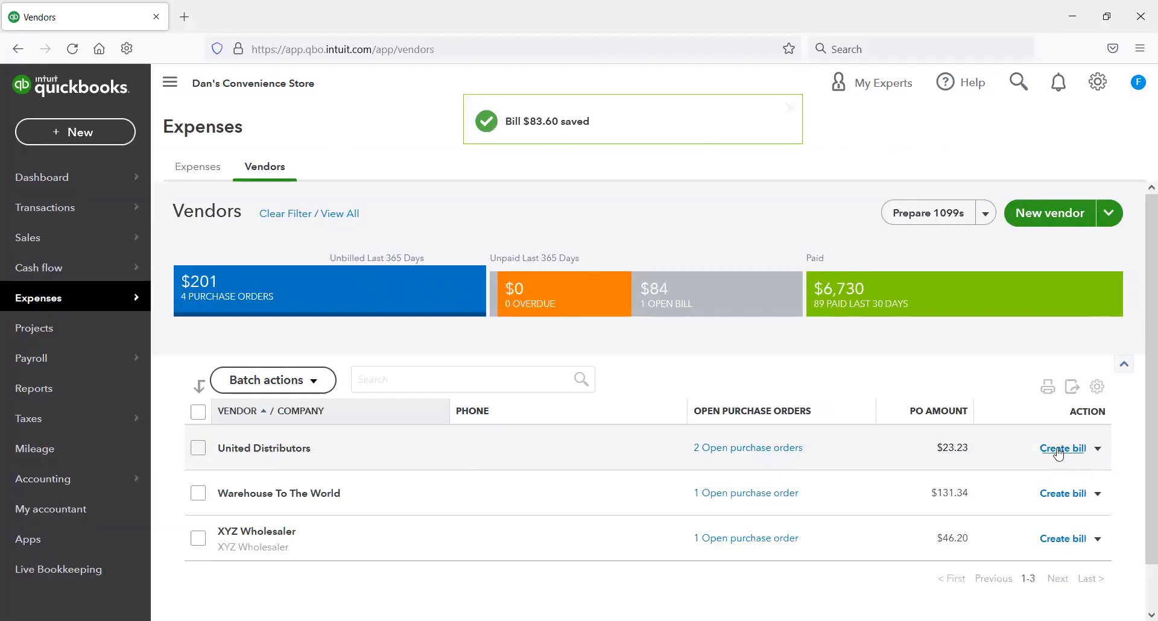
Step: Create a United Distributors bill, add both of its open purchase orders, and save and close it
{"action": "left_click", "coordinate": [1058, 454]}
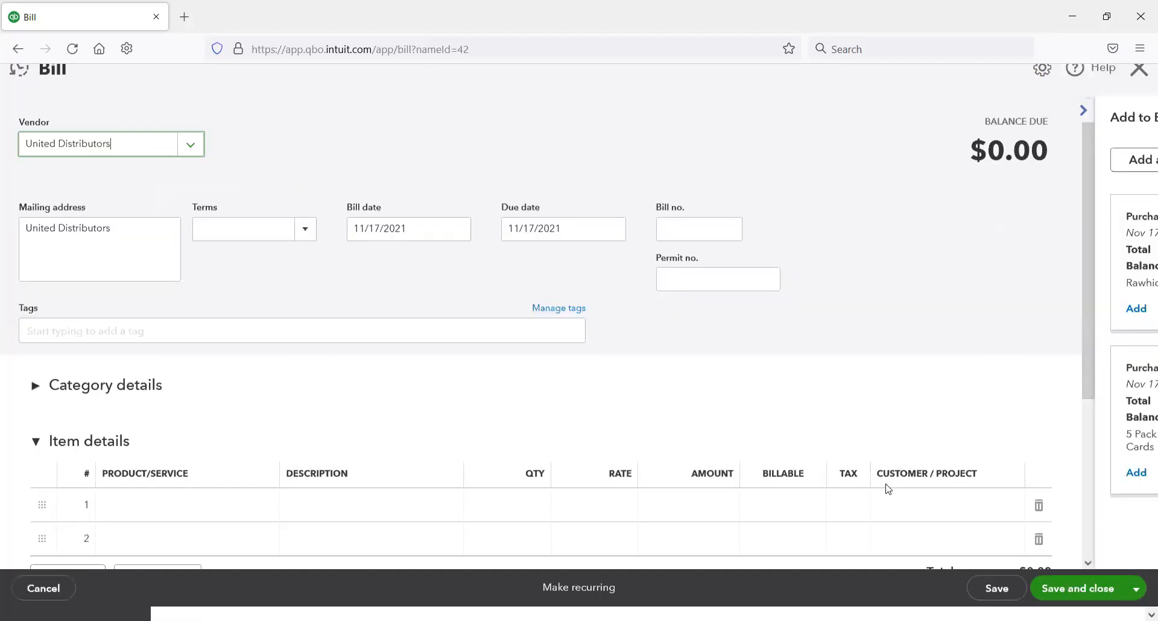
{"action": "left_click", "coordinate": [997, 333]}
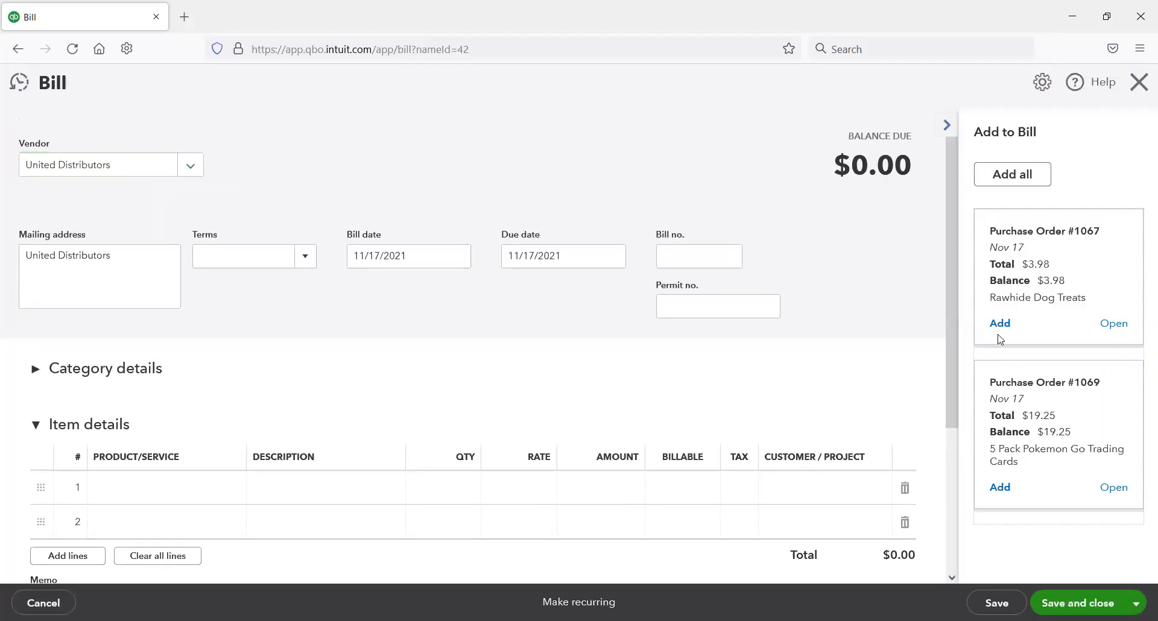
{"action": "left_click", "coordinate": [1001, 327]}
{"action": "left_click", "coordinate": [998, 386]}
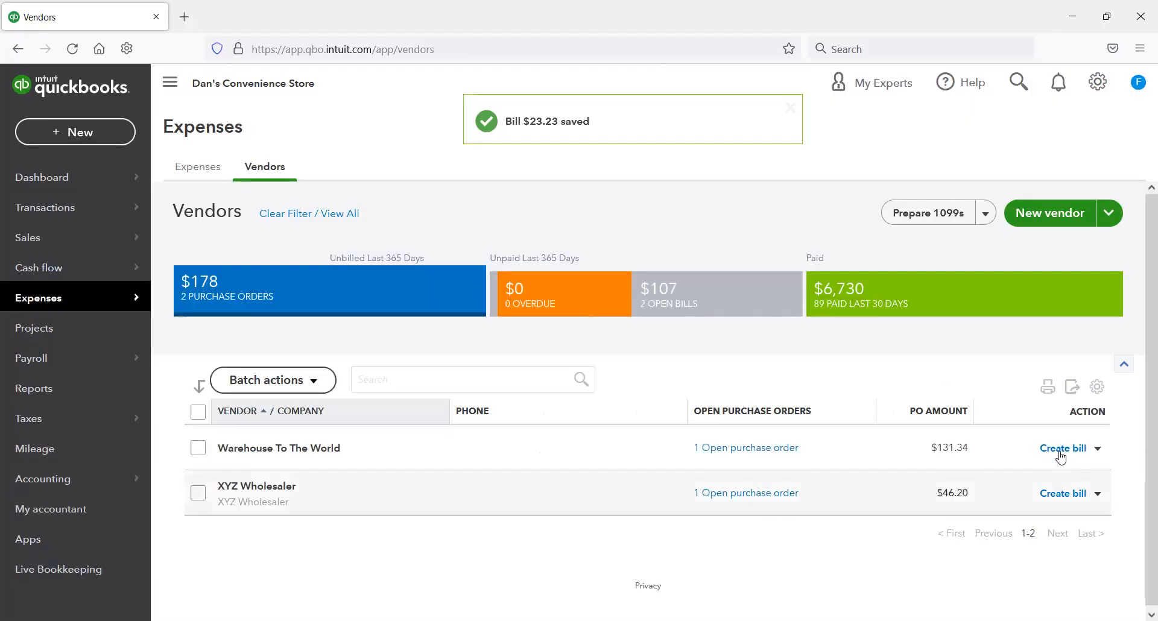
Step: Create a Warehouse To The World bill from its open rawhide dog treats purchase order, and save and close it
{"action": "left_click", "coordinate": [1061, 458]}
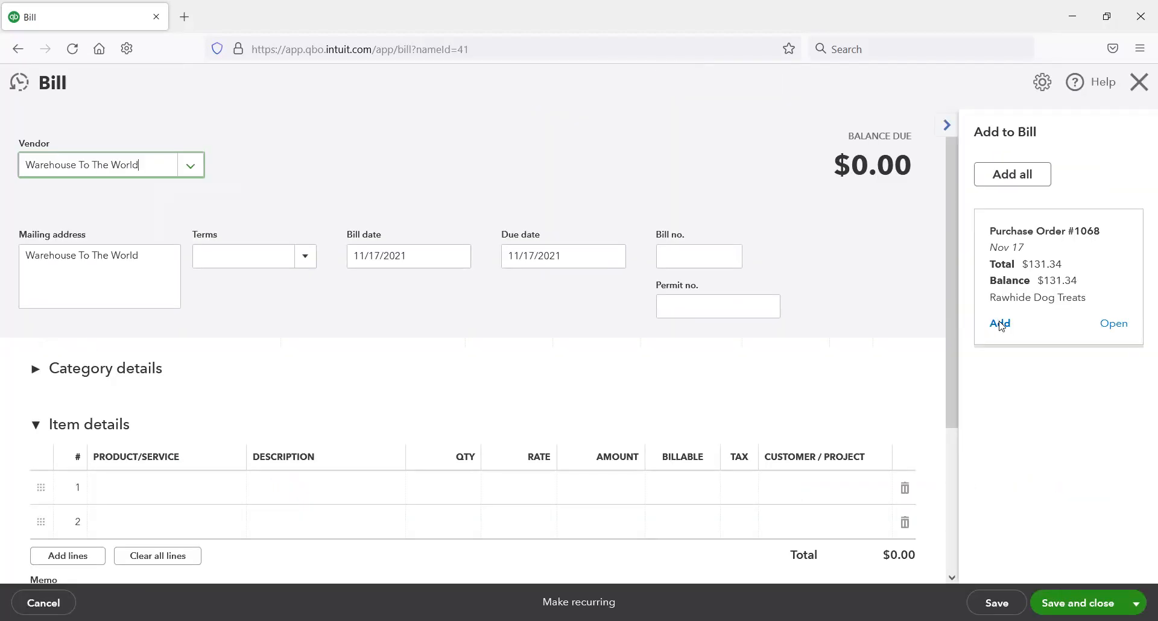
{"action": "left_click", "coordinate": [997, 321]}
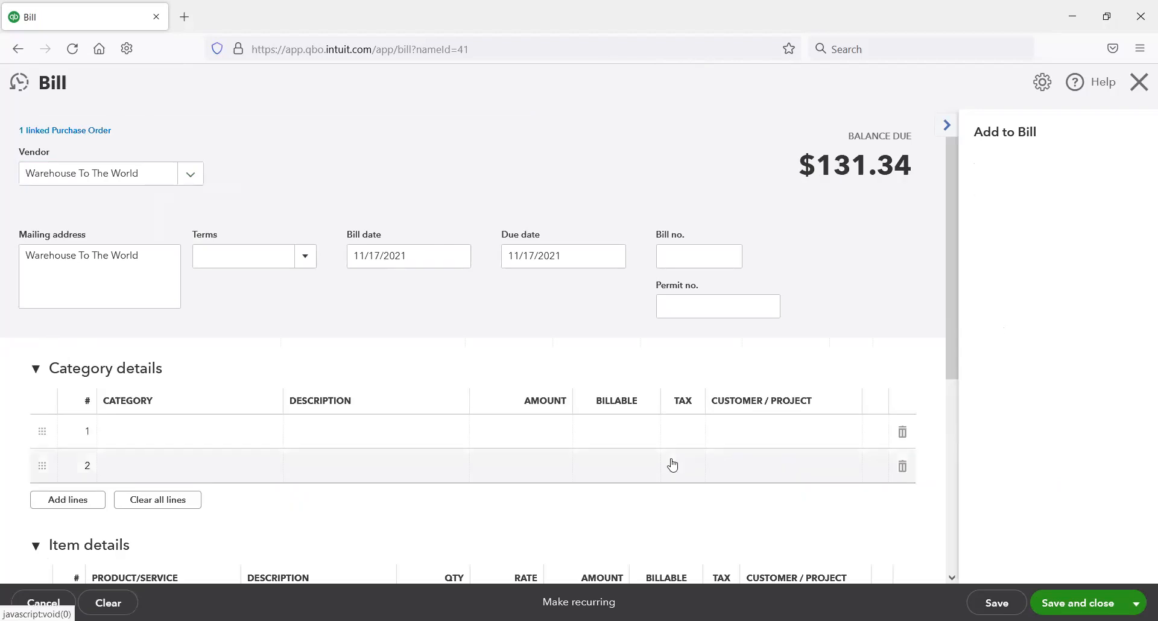
{"action": "scroll", "coordinate": [651, 464], "scroll_direction": "down", "scroll_amount": 2}
{"action": "scroll", "coordinate": [641, 462], "scroll_direction": "down", "scroll_amount": 2}
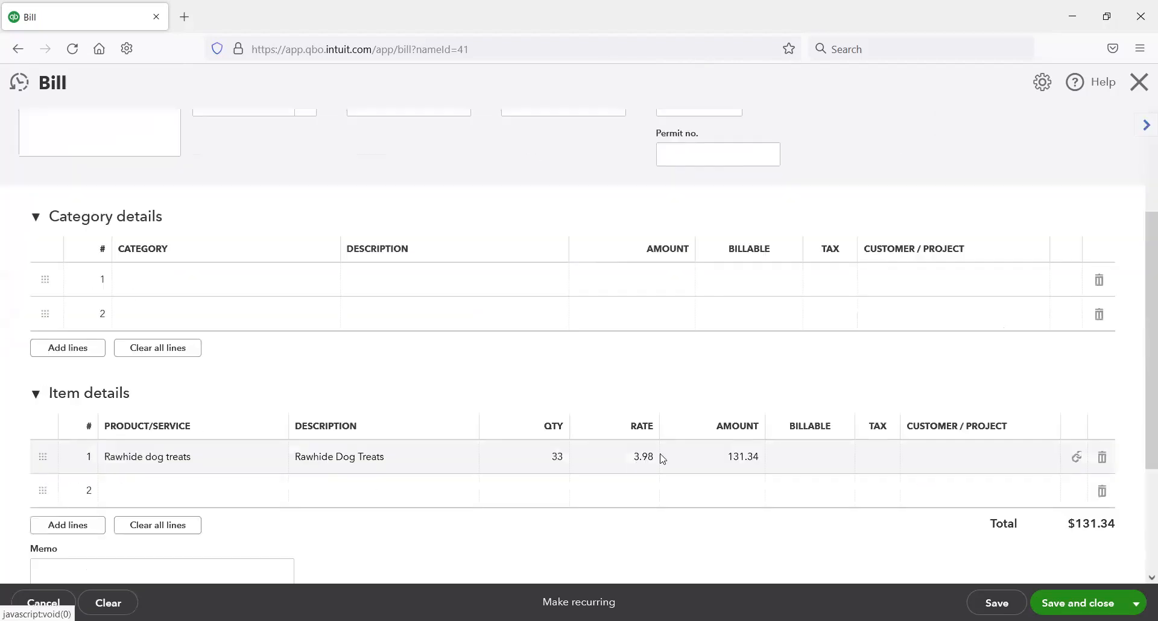
{"action": "scroll", "coordinate": [872, 537], "scroll_direction": "down", "scroll_amount": 1}
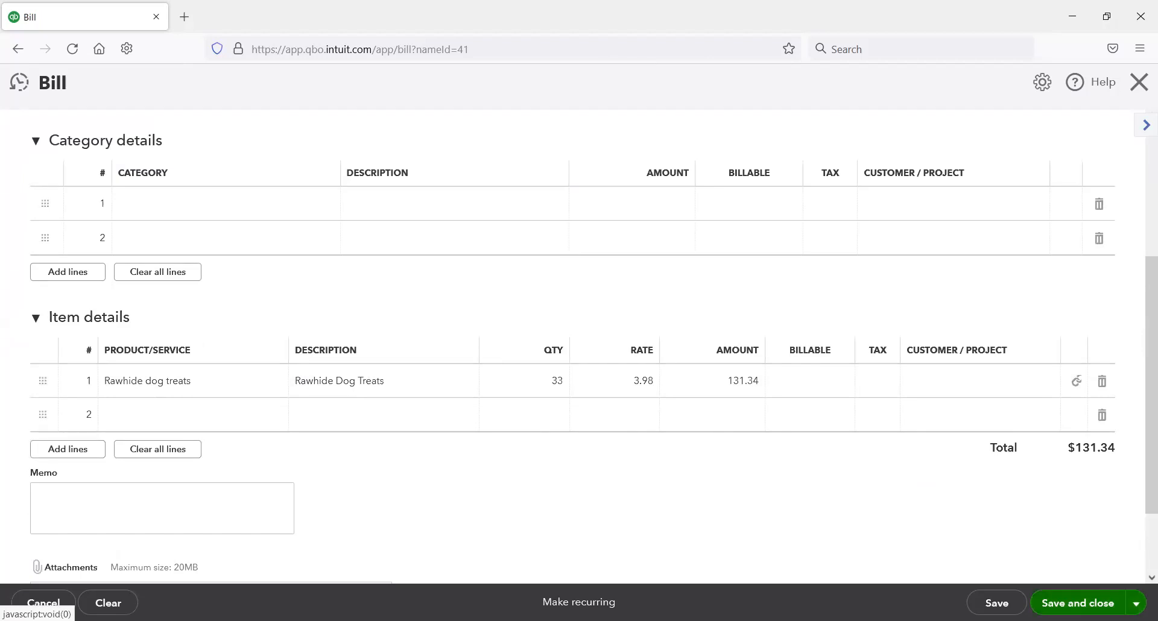
{"action": "left_click", "coordinate": [1070, 593]}
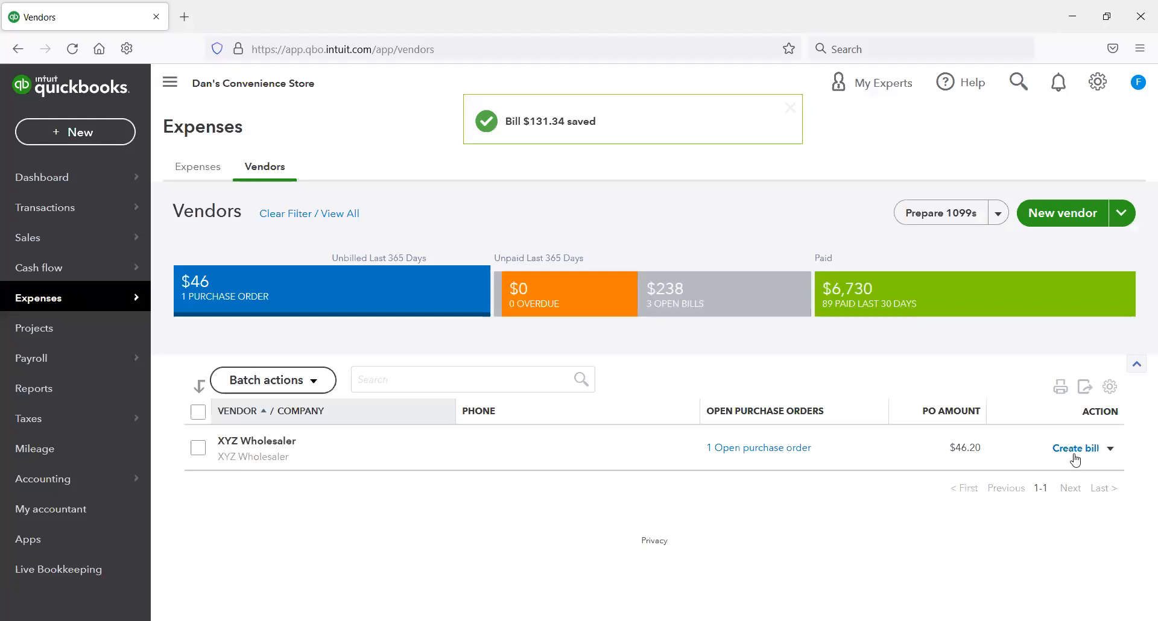
Step: Create an XYZ Wholesaler bill from its open tire gauge purchase order, and save and close it
{"action": "left_click", "coordinate": [1076, 448]}
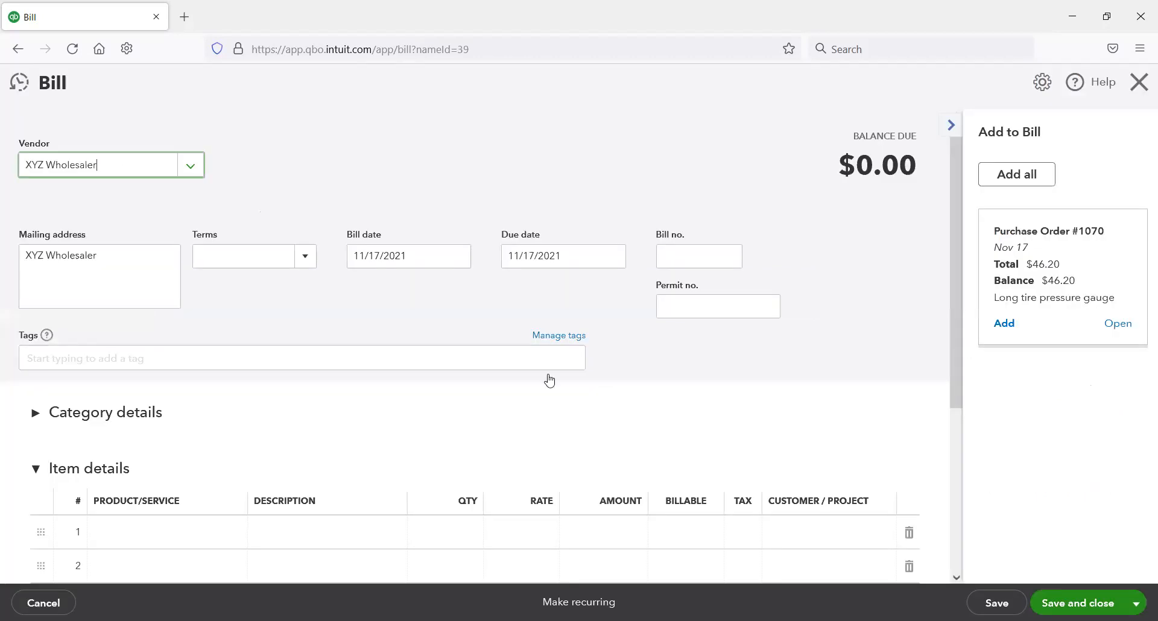
{"action": "left_click", "coordinate": [999, 324]}
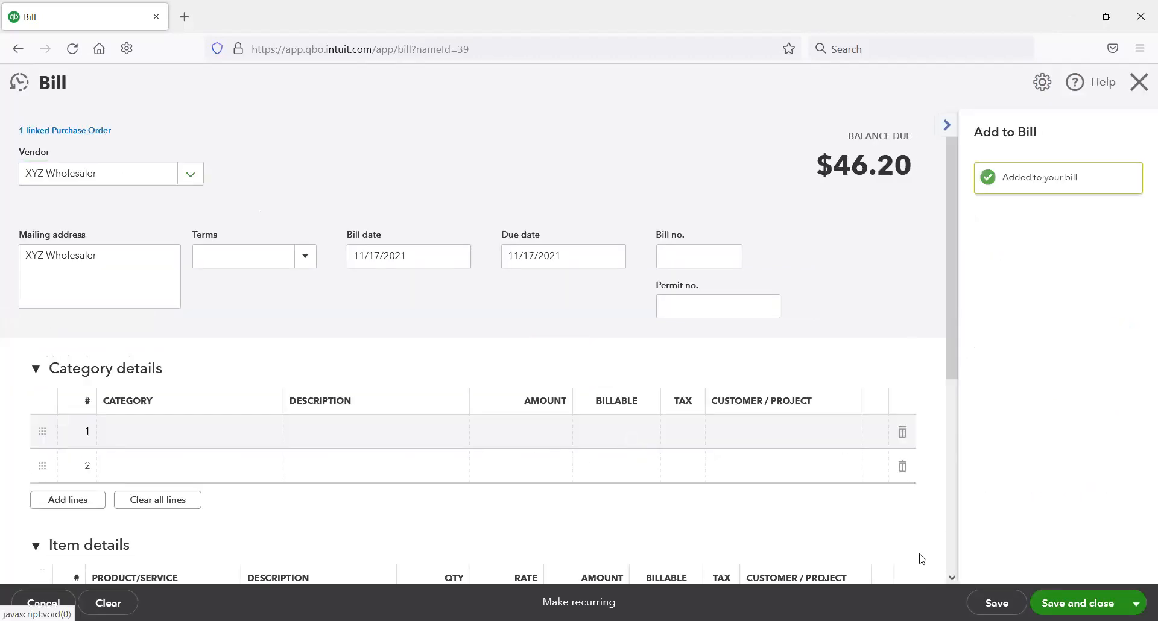
{"action": "scroll", "coordinate": [923, 558], "scroll_direction": "down", "scroll_amount": 5}
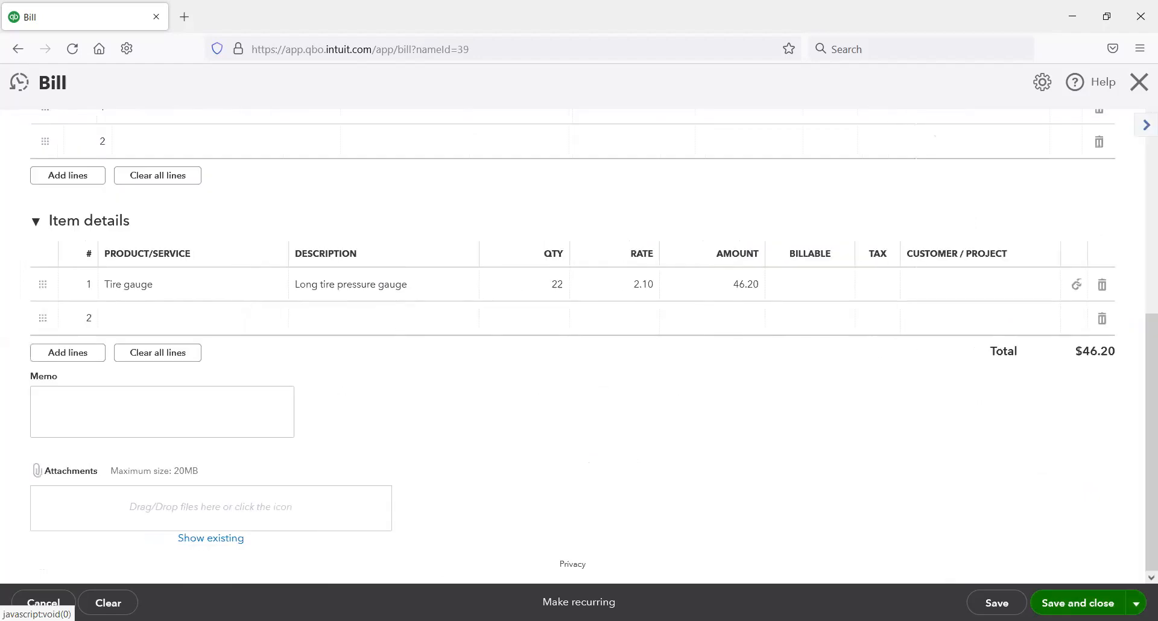
{"action": "left_click", "coordinate": [1041, 602]}
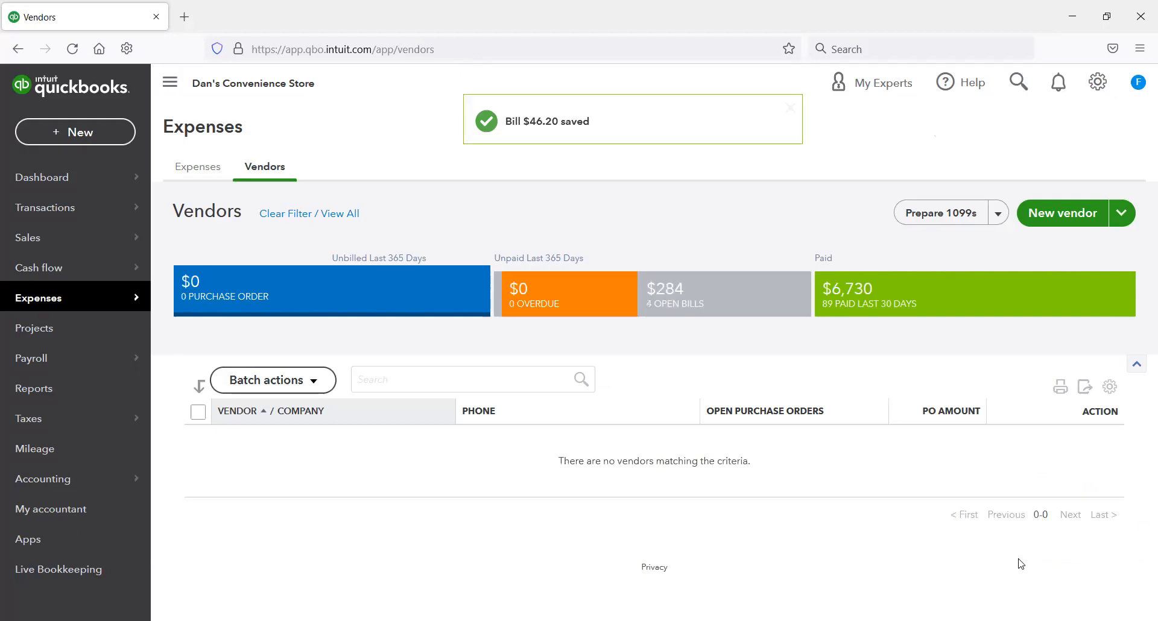
Step: List vendors with open bills and pay Toys R The World's $83.60 bill from the Chase Credit Card account
{"action": "left_click", "coordinate": [714, 304]}
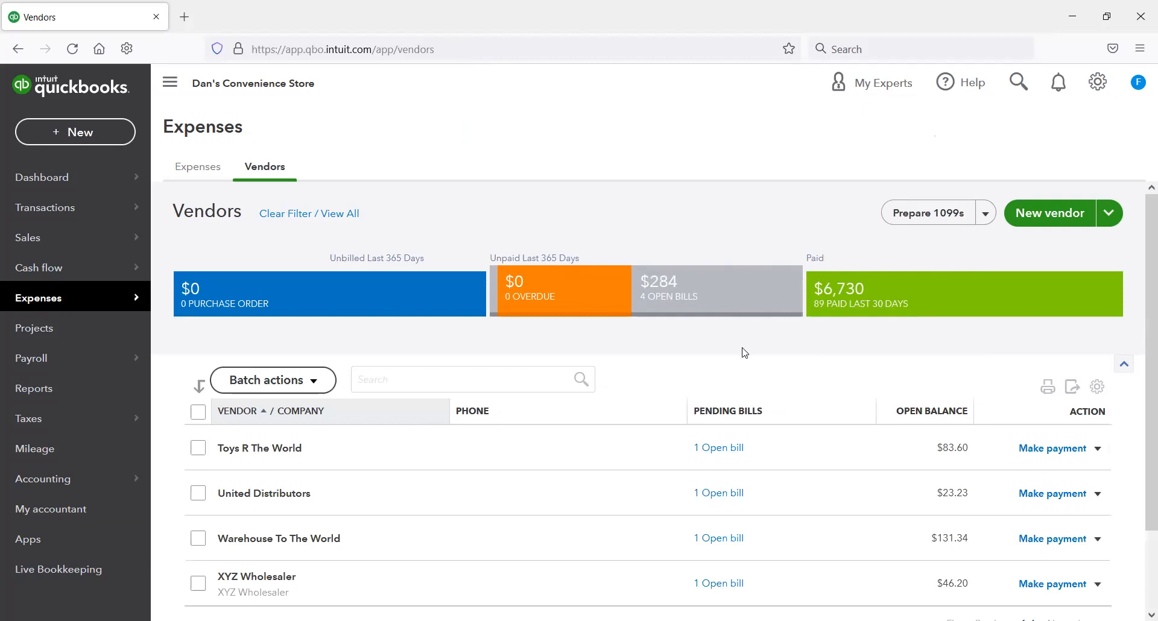
{"action": "scroll", "coordinate": [743, 352], "scroll_direction": "down", "scroll_amount": 2}
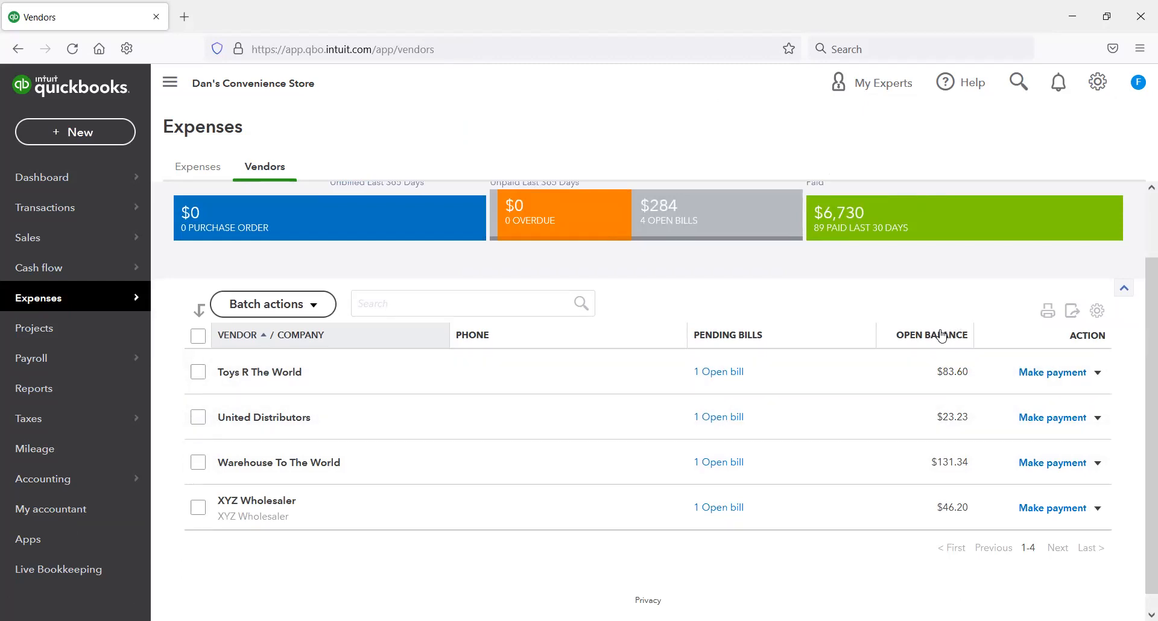
{"action": "left_click", "coordinate": [1054, 373]}
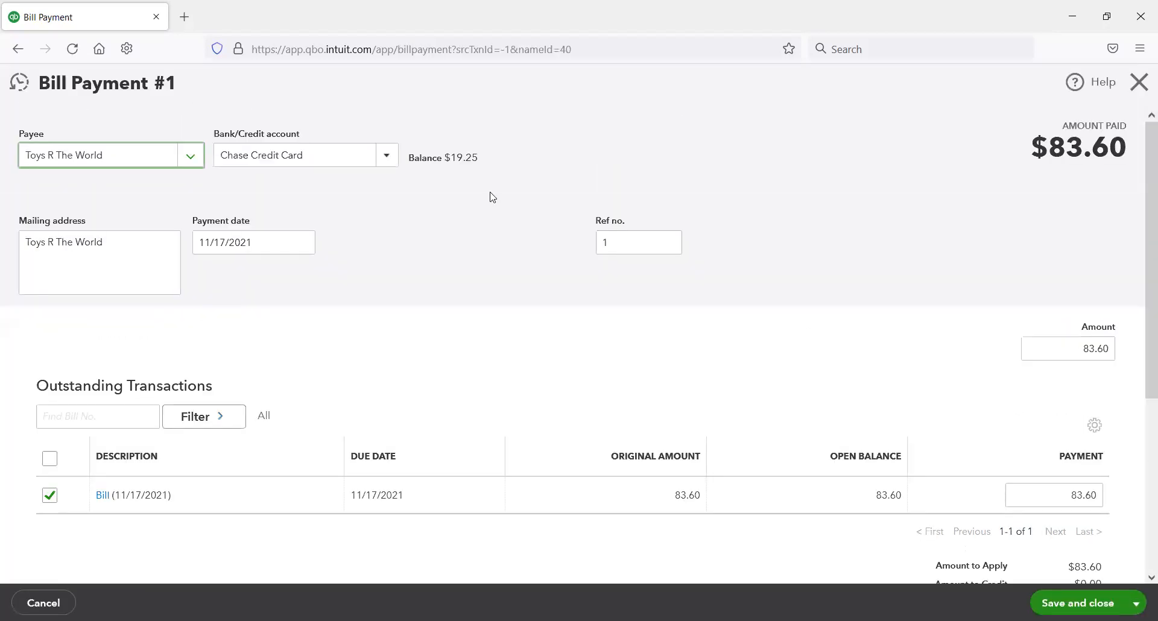
{"action": "left_click", "coordinate": [387, 162]}
{"action": "left_click_drag", "start_coordinate": [338, 114], "coordinate": [294, 112]}
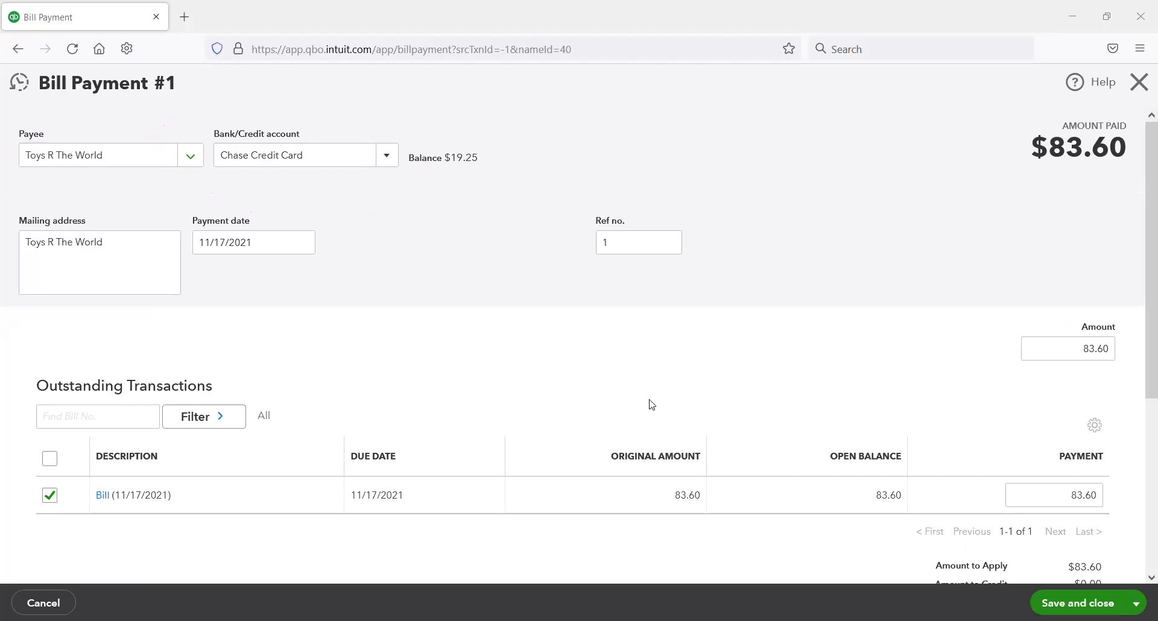
{"action": "scroll", "coordinate": [649, 401], "scroll_direction": "down", "scroll_amount": 3}
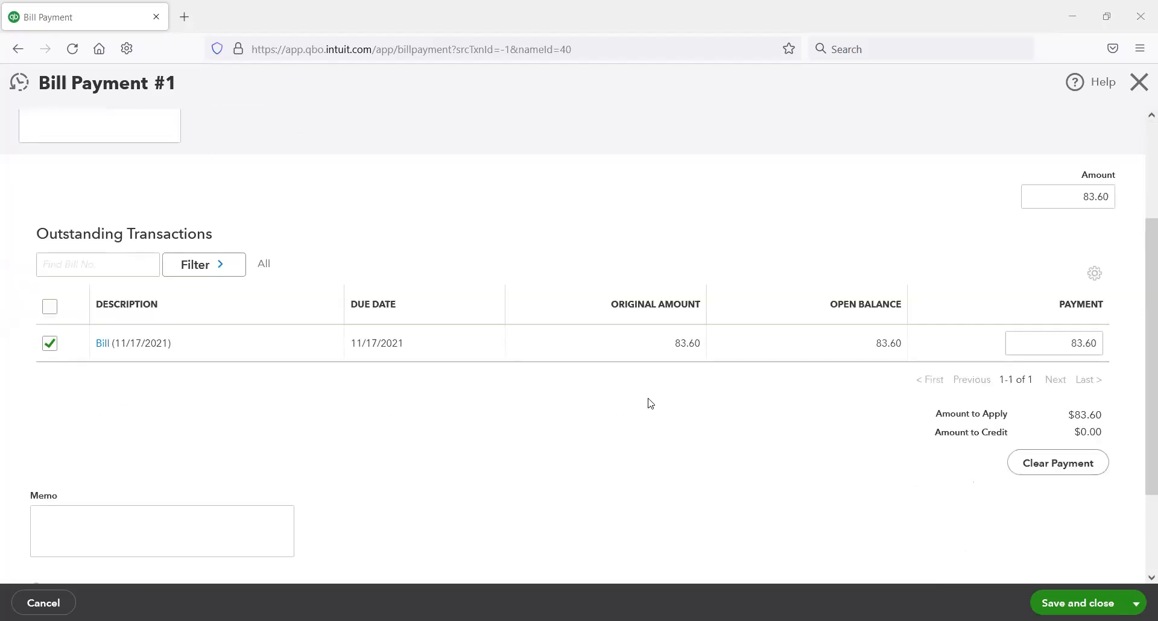
{"action": "scroll", "coordinate": [1075, 545], "scroll_direction": "down", "scroll_amount": 2}
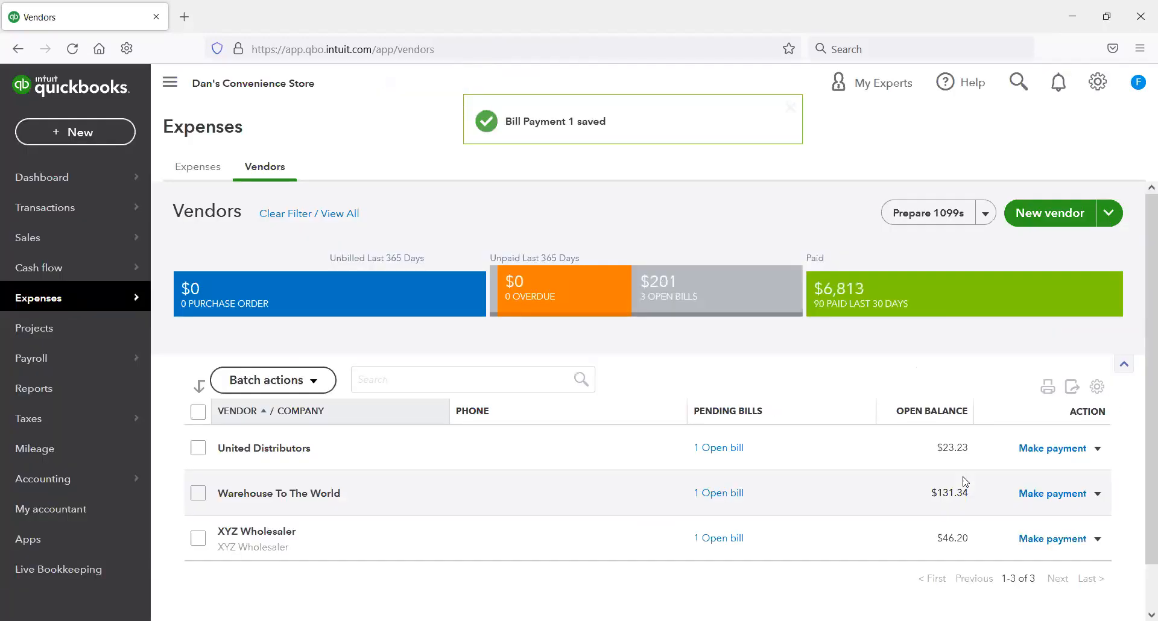
Step: Pay the United Distributors, Warehouse To The World and XYZ Wholesaler bills in full from the Chase Credit Card account
{"action": "left_click", "coordinate": [1058, 461]}
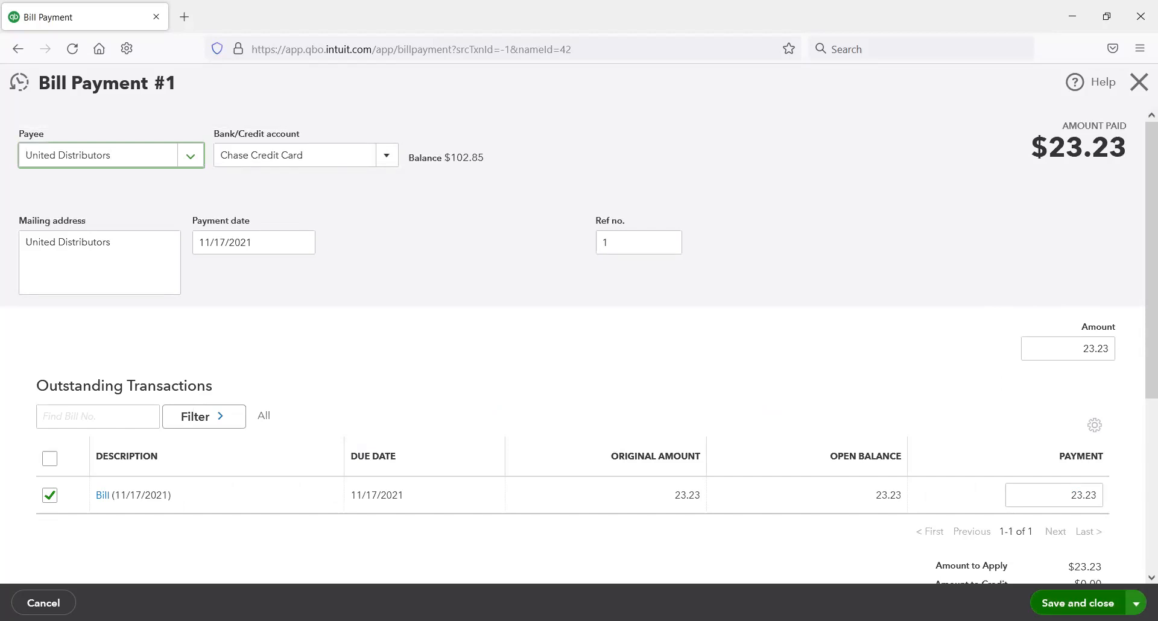
{"action": "left_click", "coordinate": [1077, 603]}
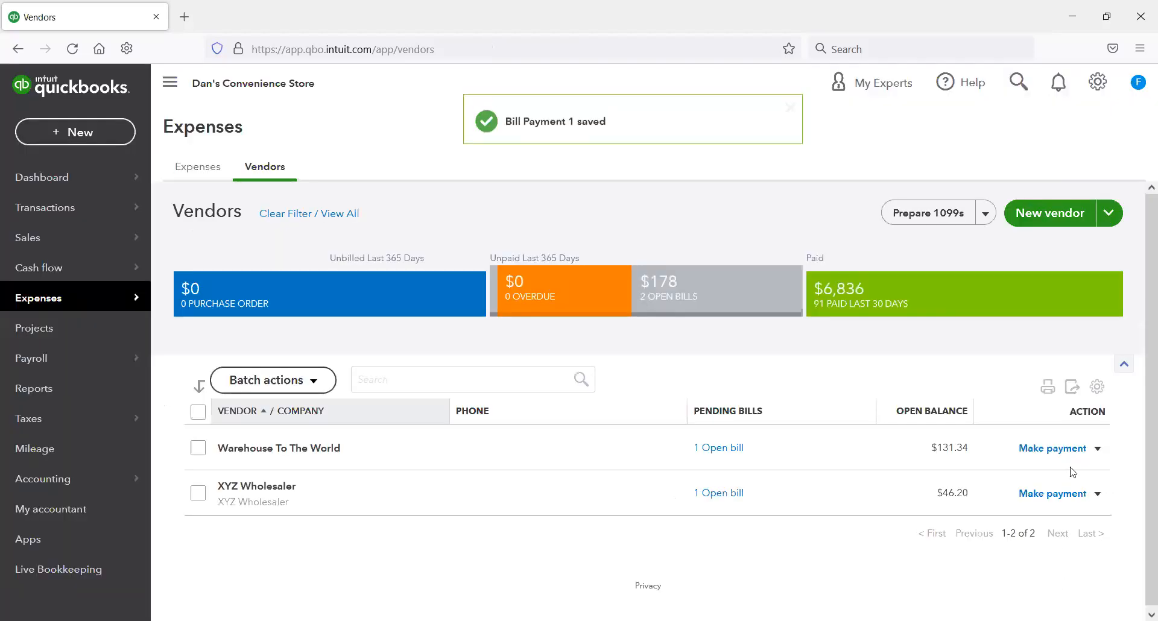
{"action": "left_click", "coordinate": [1052, 449]}
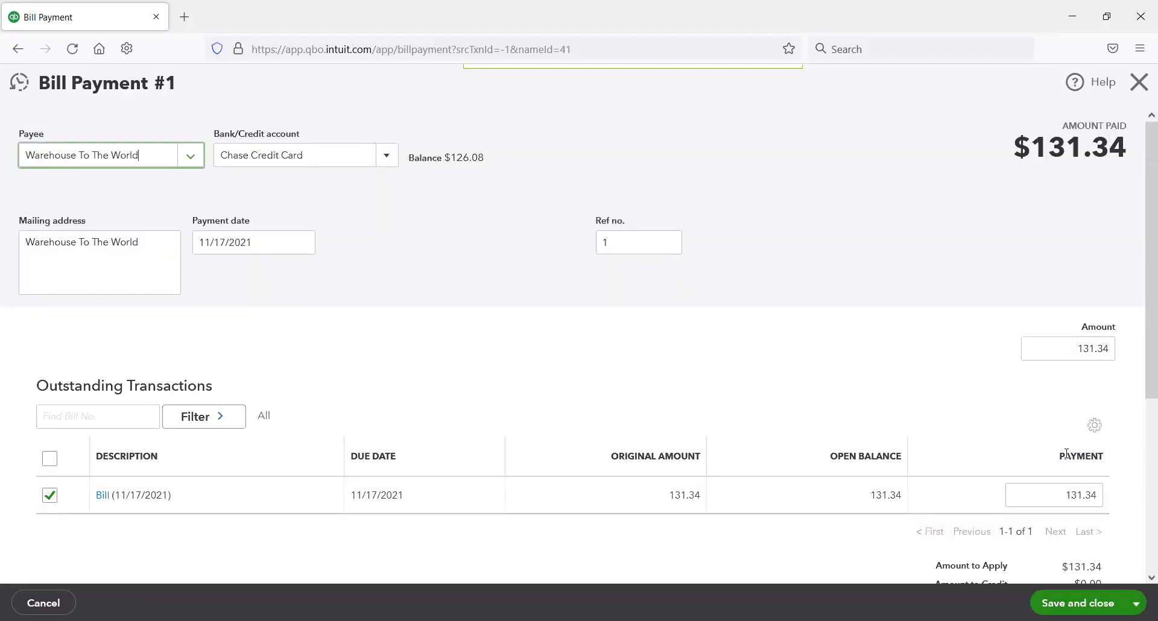
{"action": "left_click", "coordinate": [1063, 603]}
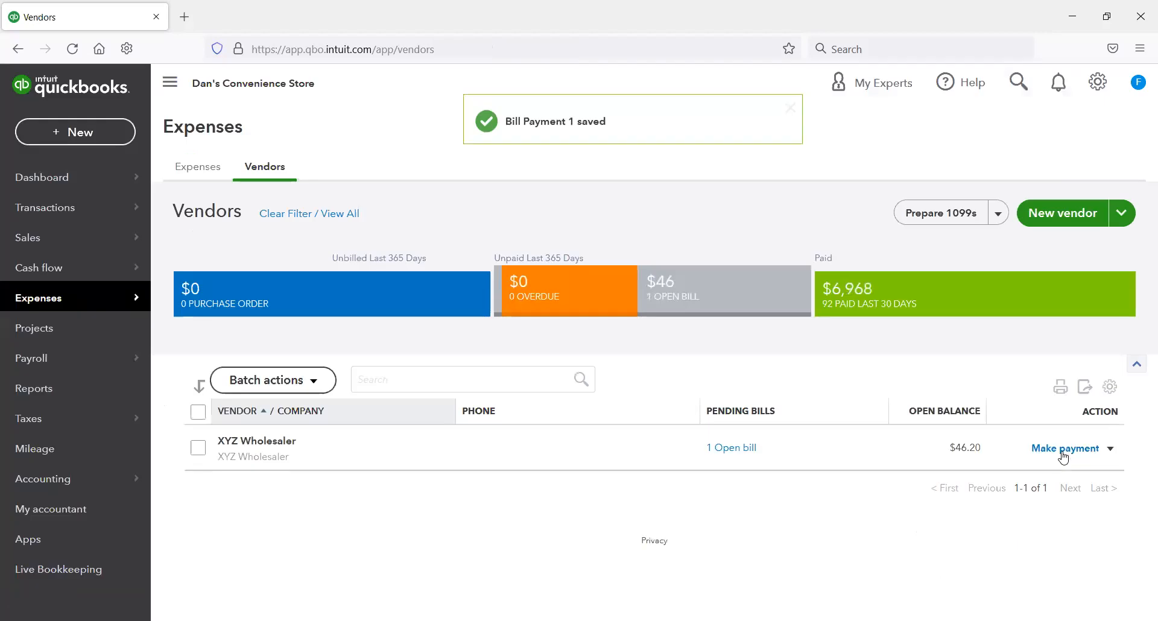
{"action": "left_click", "coordinate": [1062, 449]}
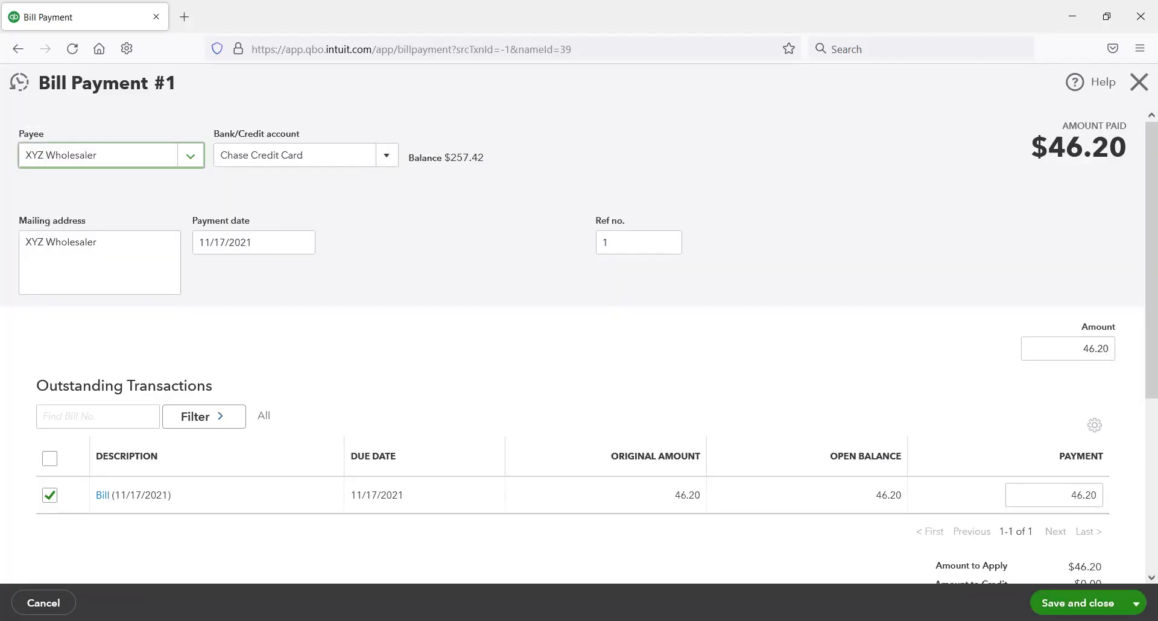
{"action": "left_click", "coordinate": [1078, 603]}
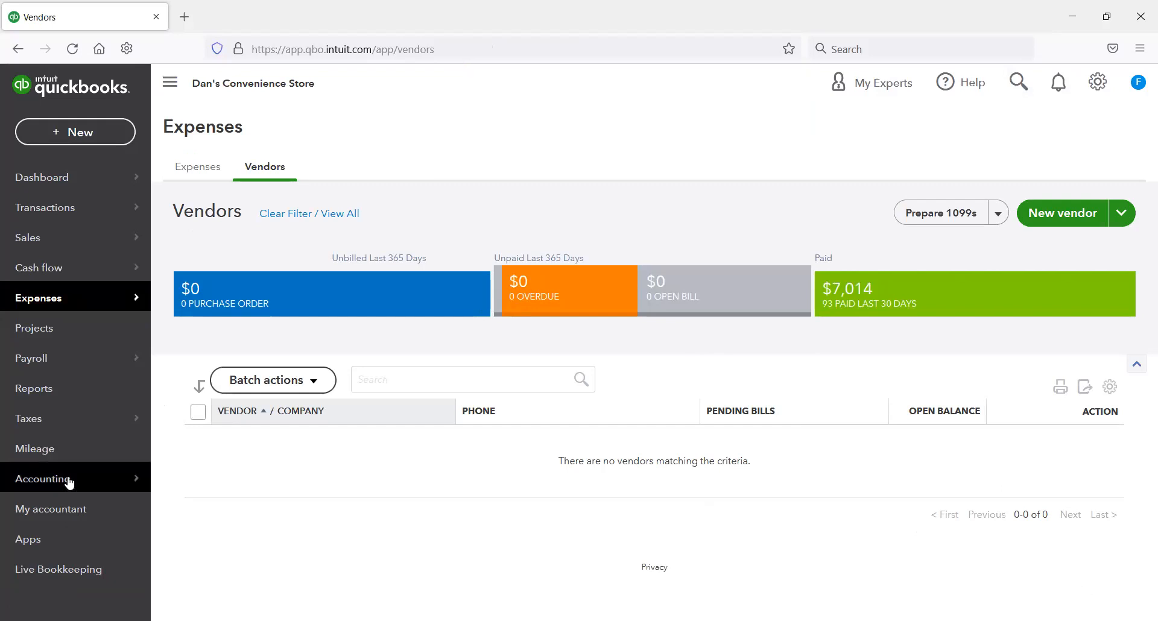
Step: Filter the chart of accounts by "chase" and review the charges and ending balance in the Chase Credit Card register
{"action": "mouse_move", "coordinate": [129, 478]}
{"action": "left_click", "coordinate": [207, 479]}
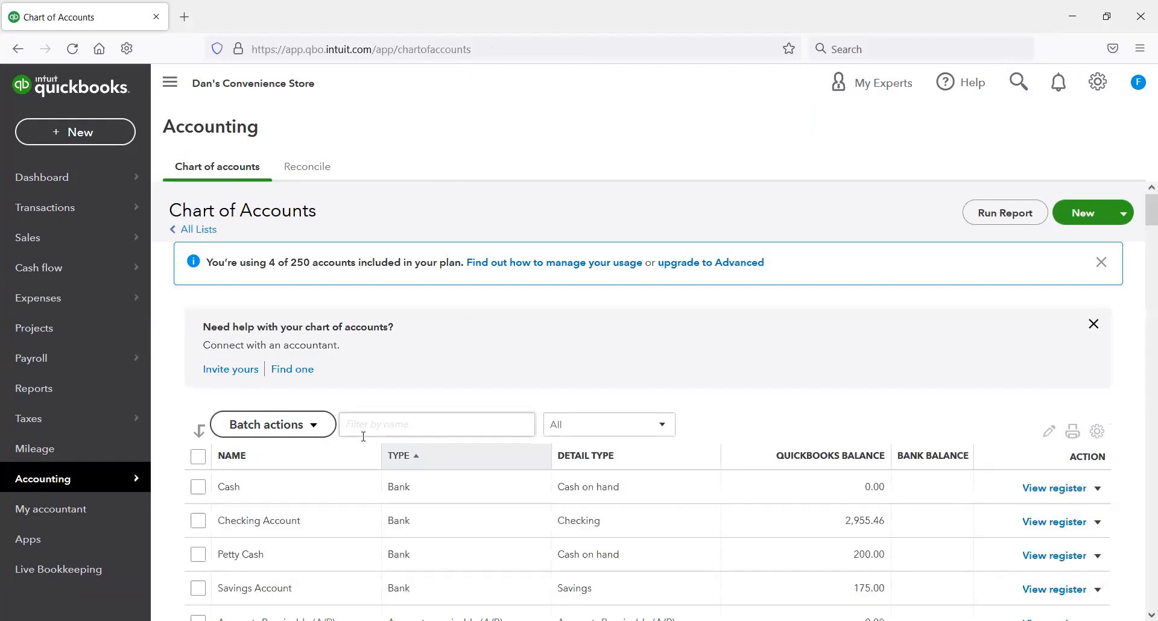
{"action": "left_click", "coordinate": [418, 424]}
{"action": "type", "text": "chase"}
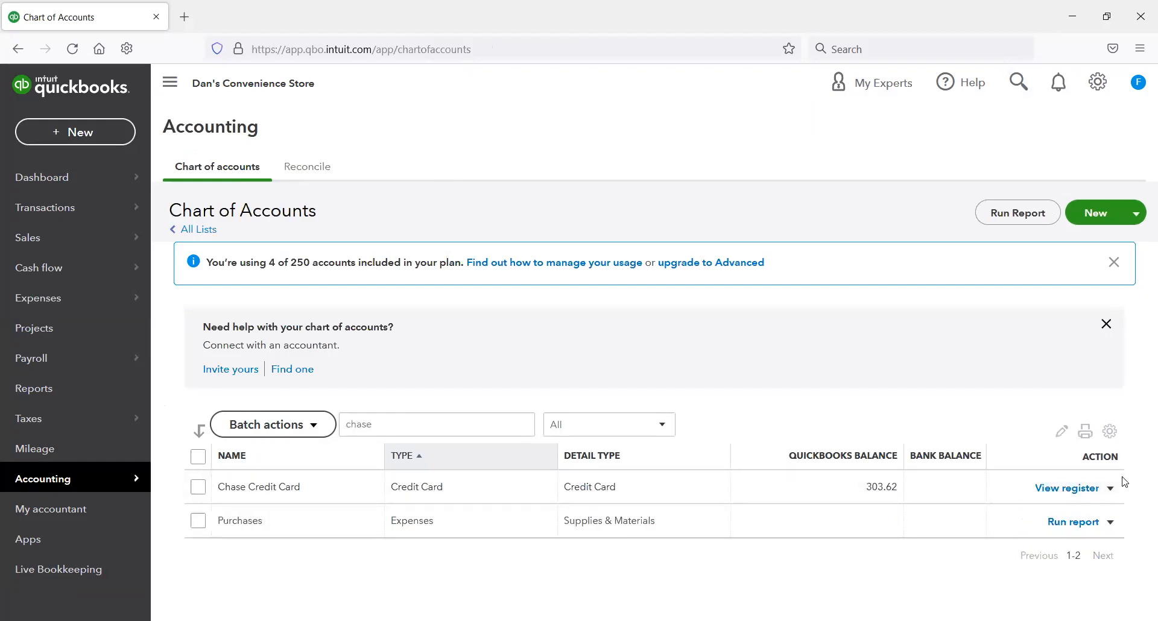
{"action": "left_click", "coordinate": [1065, 489]}
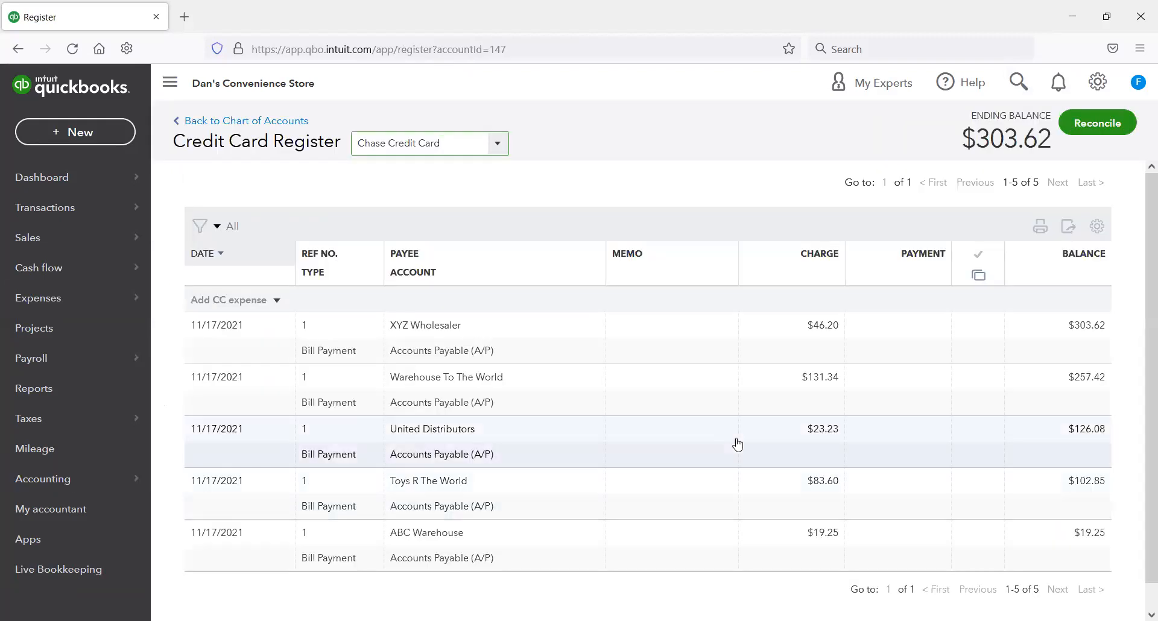
{"action": "scroll", "coordinate": [716, 451], "scroll_direction": "down", "scroll_amount": 1}
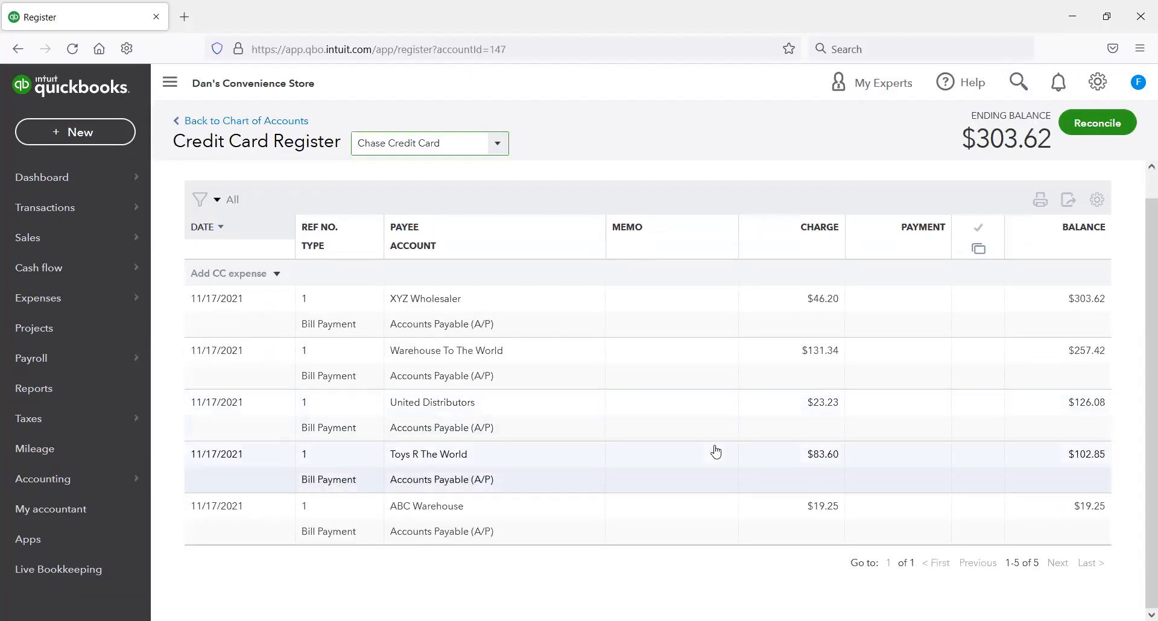
{"action": "scroll", "coordinate": [703, 451], "scroll_direction": "up", "scroll_amount": 1}
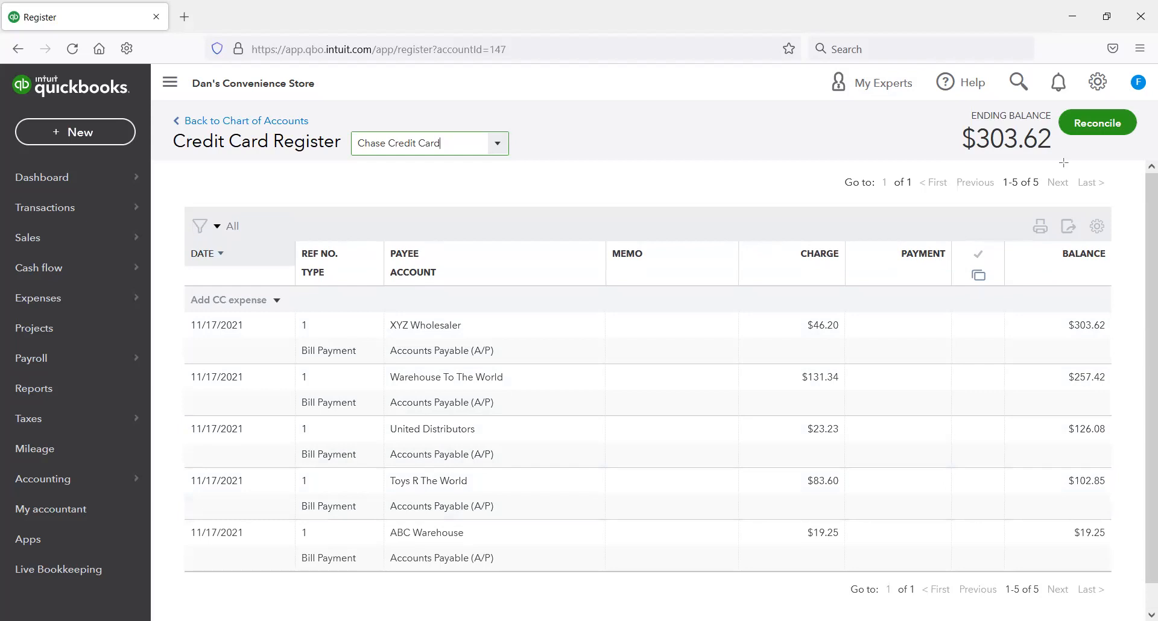
{"action": "left_click_drag", "start_coordinate": [946, 98], "coordinate": [1065, 164]}
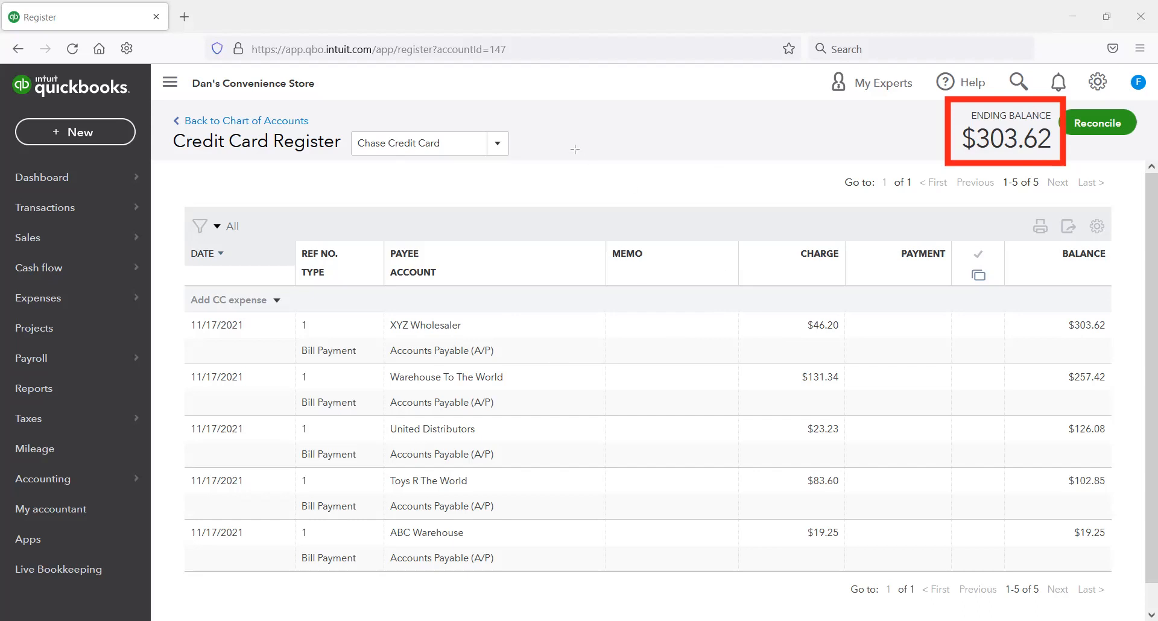
Step: Review the quantities on hand, reorder points and stock alerts in the products and services list
{"action": "mouse_move", "coordinate": [741, 297]}
{"action": "left_mouse_down"}
{"action": "mouse_move", "coordinate": [805, 406]}
{"action": "mouse_move", "coordinate": [878, 592]}
{"action": "left_mouse_up"}
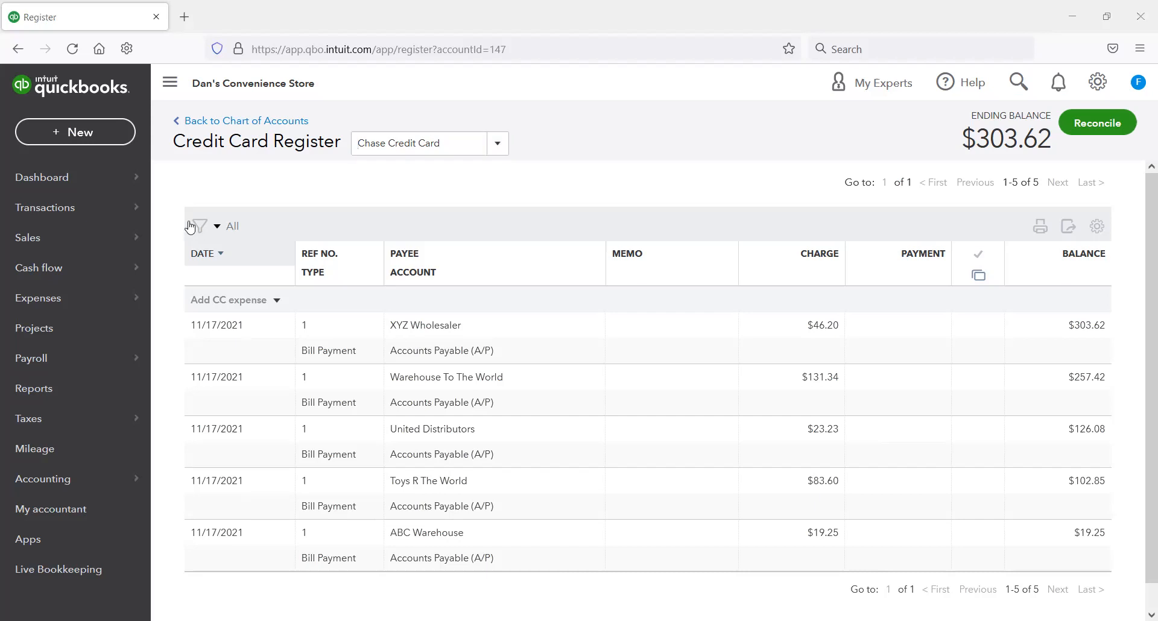
{"action": "mouse_move", "coordinate": [78, 358]}
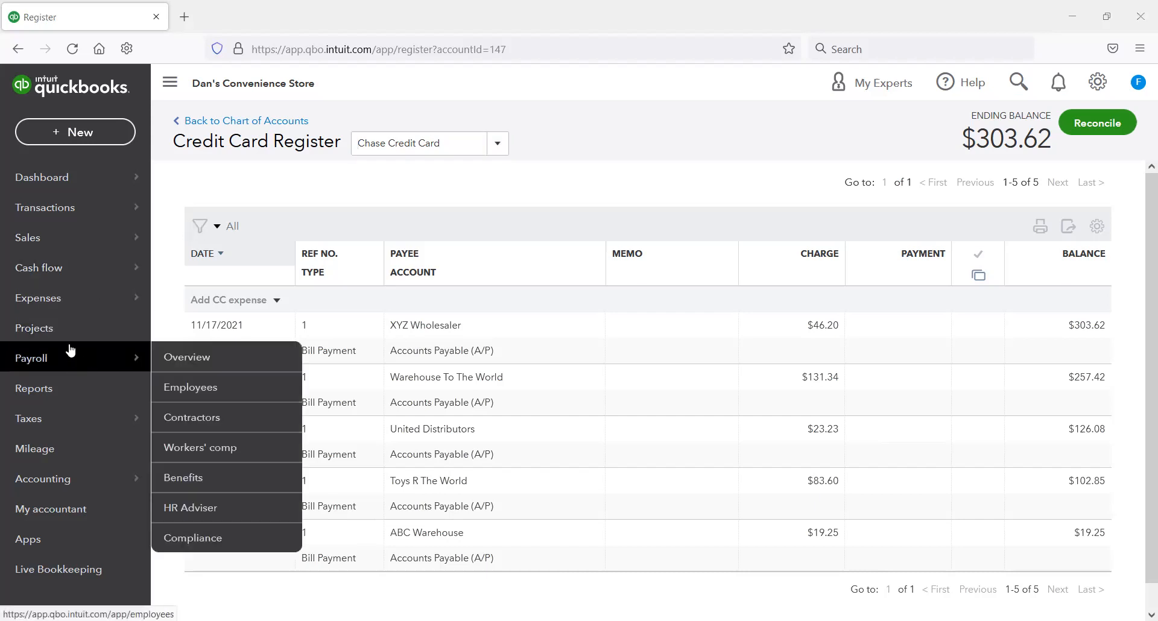
{"action": "mouse_move", "coordinate": [85, 239]}
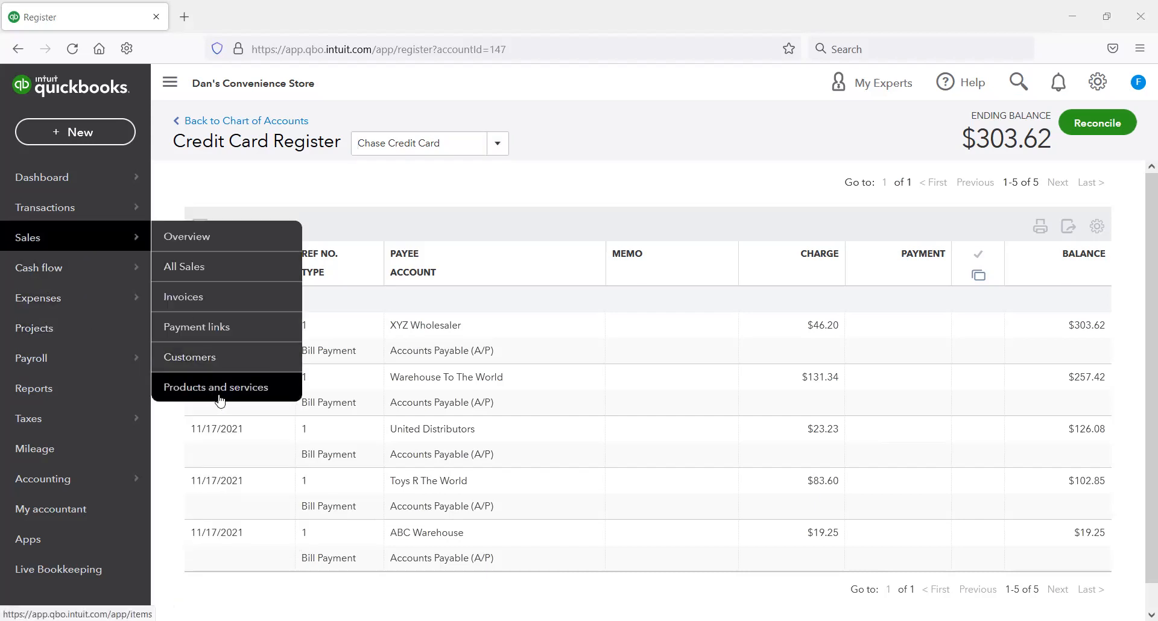
{"action": "left_click", "coordinate": [264, 381]}
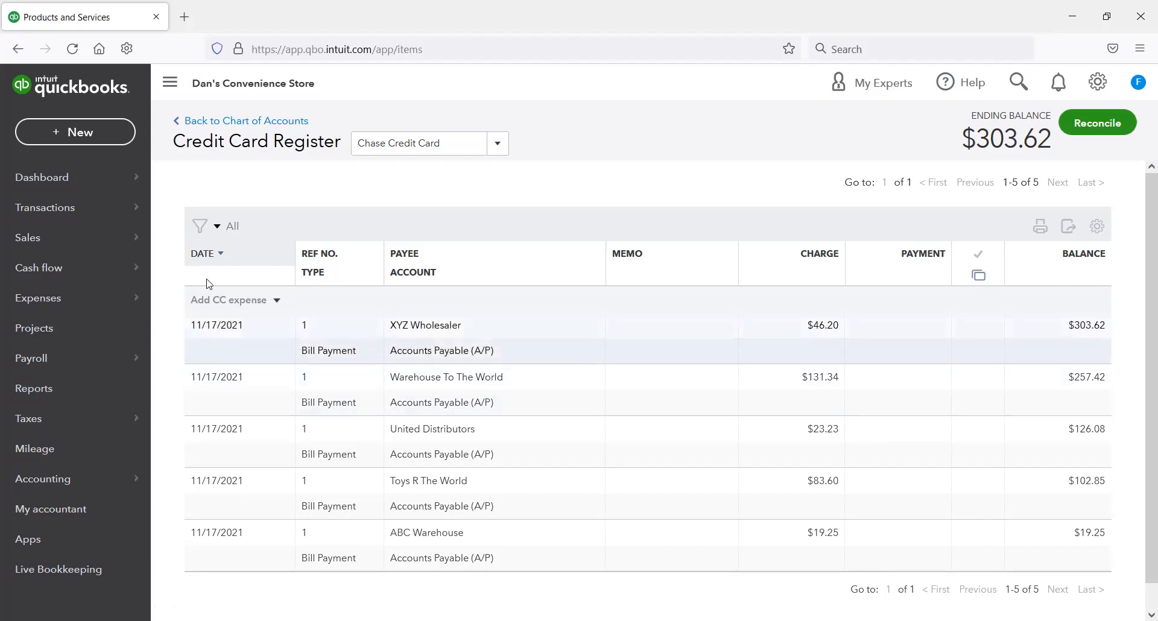
{"action": "scroll", "coordinate": [533, 366], "scroll_direction": "down", "scroll_amount": 3}
{"action": "scroll", "coordinate": [532, 367], "scroll_direction": "down", "scroll_amount": 5}
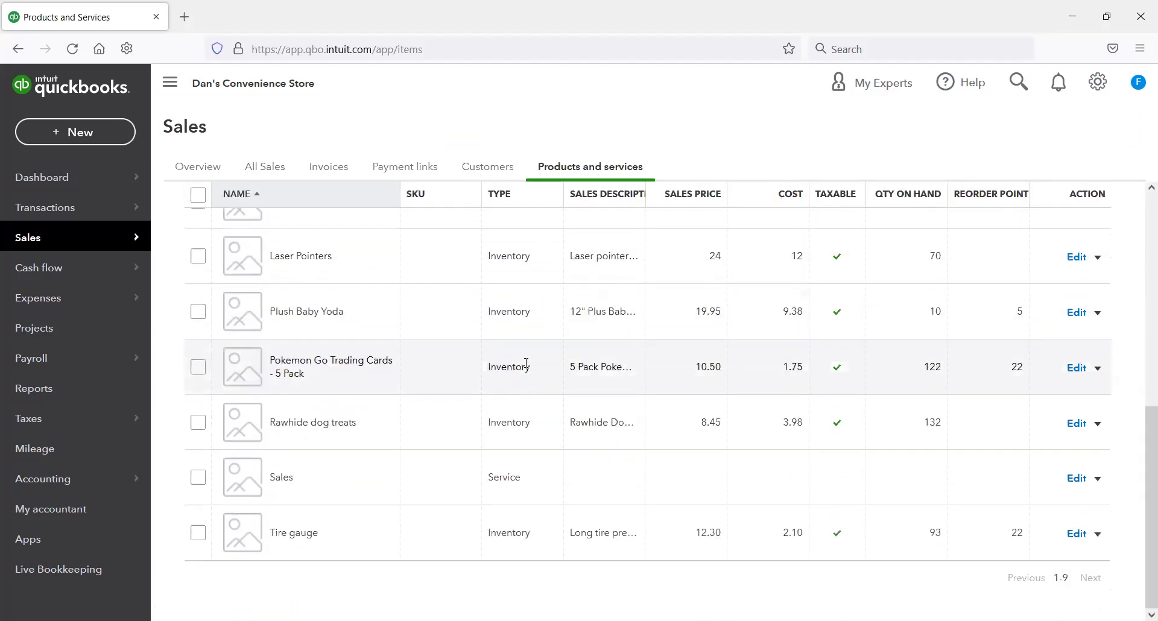
{"action": "scroll", "coordinate": [537, 380], "scroll_direction": "up", "scroll_amount": 5}
{"action": "scroll", "coordinate": [549, 377], "scroll_direction": "down", "scroll_amount": 2}
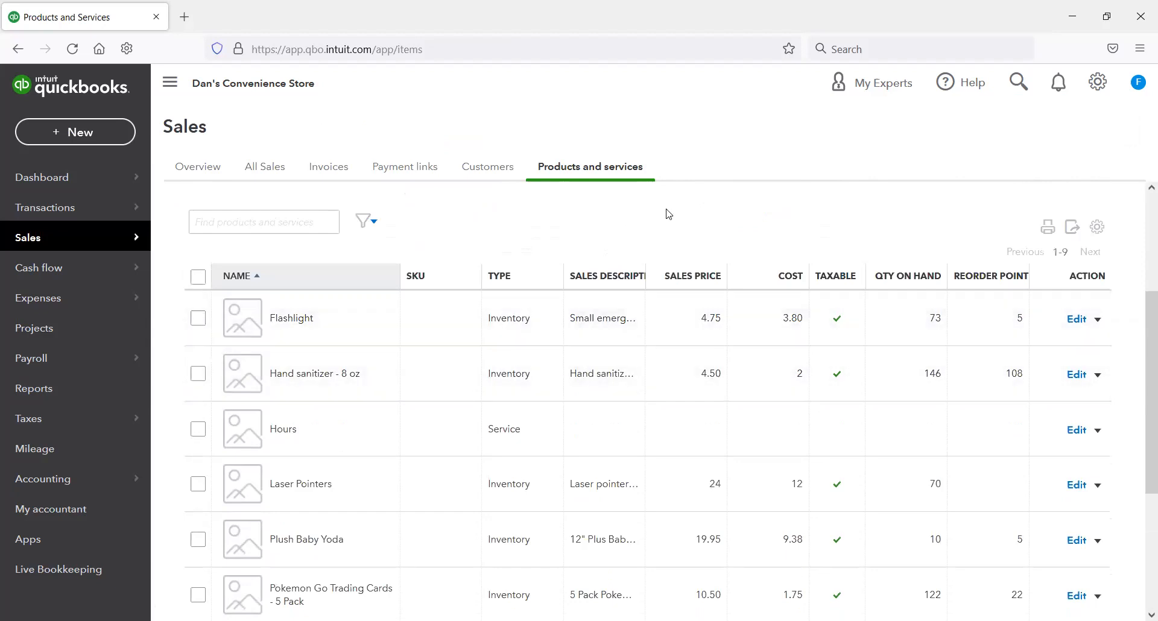
{"action": "scroll", "coordinate": [690, 233], "scroll_direction": "up", "scroll_amount": 2}
{"action": "scroll", "coordinate": [680, 233], "scroll_direction": "down", "scroll_amount": 2}
{"action": "scroll", "coordinate": [827, 220], "scroll_direction": "up", "scroll_amount": 3}
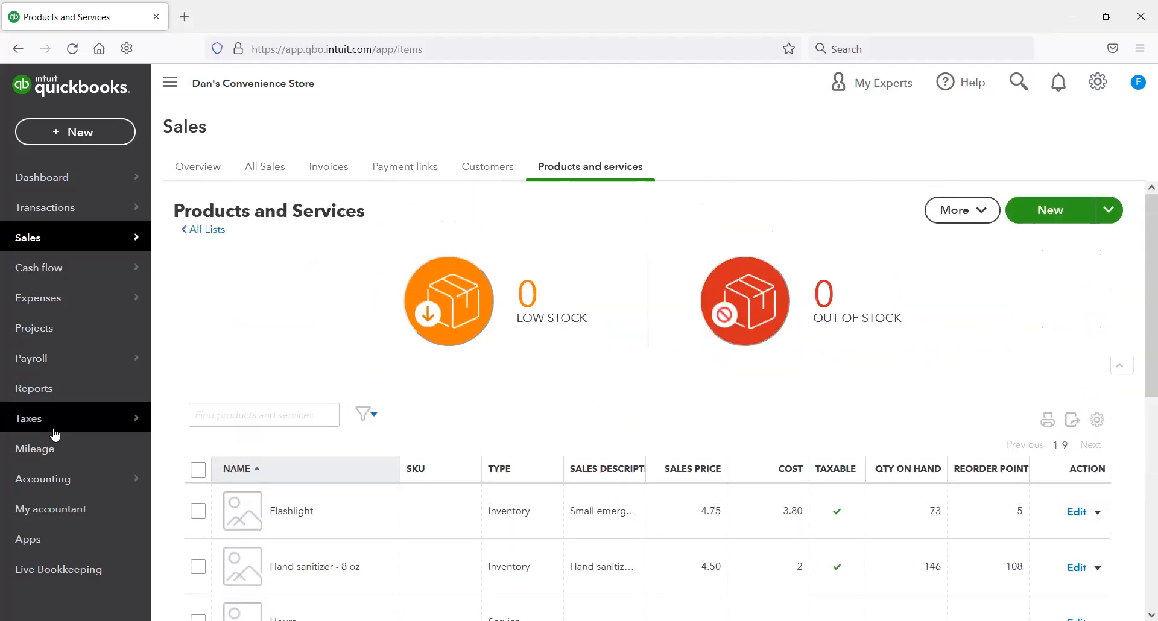
Step: Filter the chart of accounts by "chase" and look over the bill payments in the Chase Credit Card register
{"action": "mouse_move", "coordinate": [60, 479]}
{"action": "left_click", "coordinate": [237, 476]}
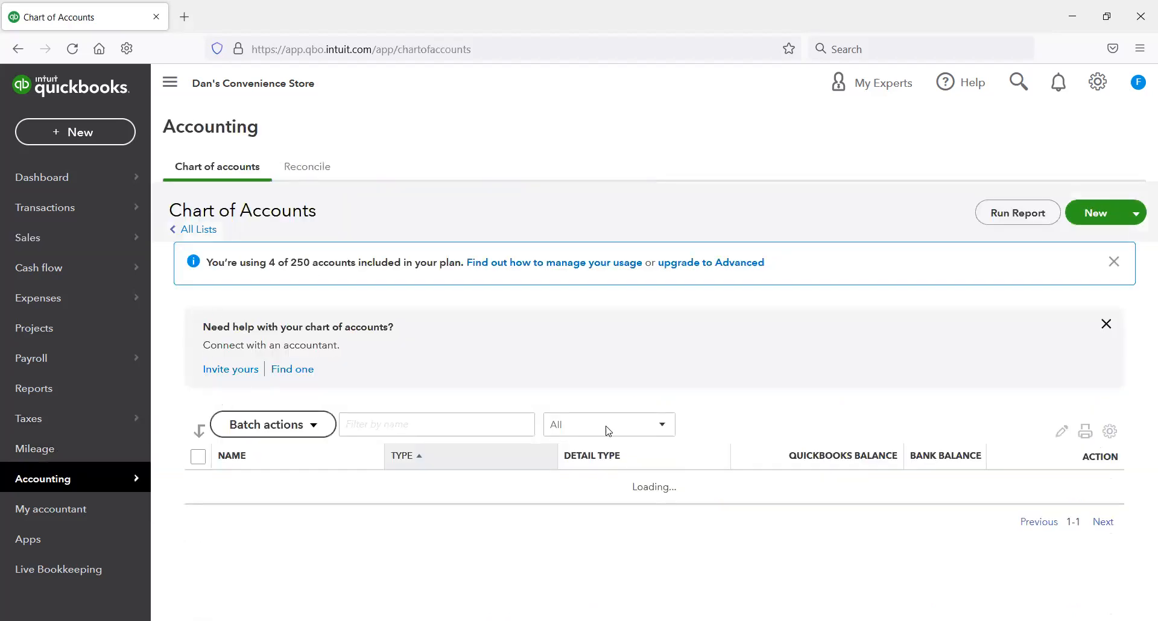
{"action": "left_click", "coordinate": [435, 424]}
{"action": "type", "text": "chase"}
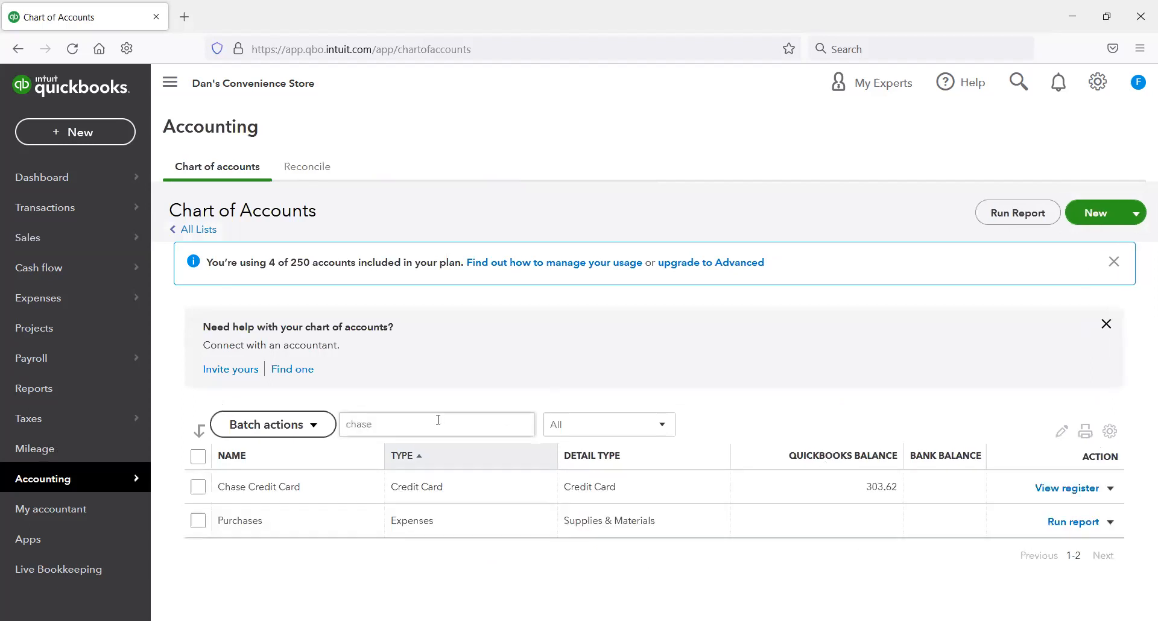
{"action": "left_click", "coordinate": [1062, 488]}
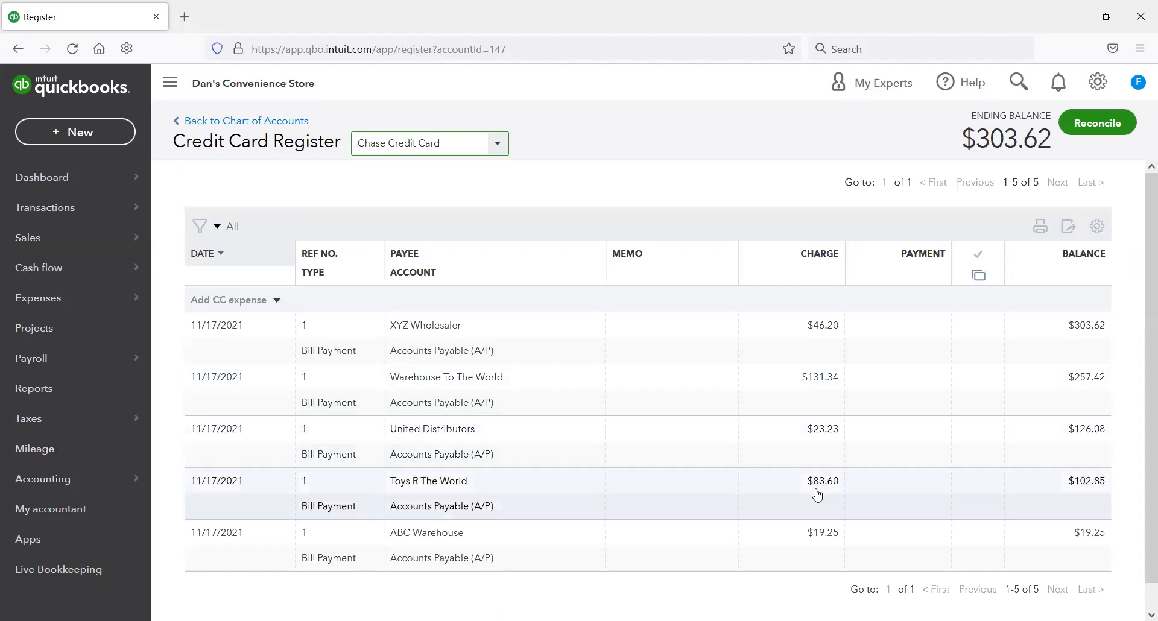
{"action": "scroll", "coordinate": [817, 495], "scroll_direction": "down", "scroll_amount": 1}
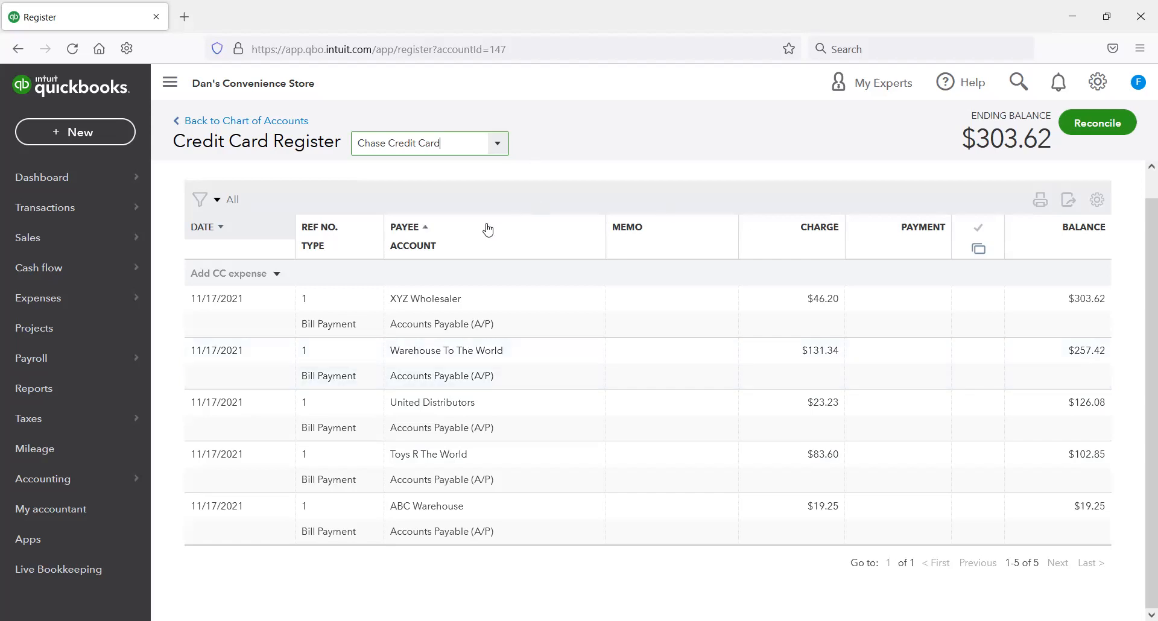
Step: Show all vendors by clearing the vendor list filter, and start a new bill for Pacific Gas and Electric
{"action": "mouse_move", "coordinate": [93, 302]}
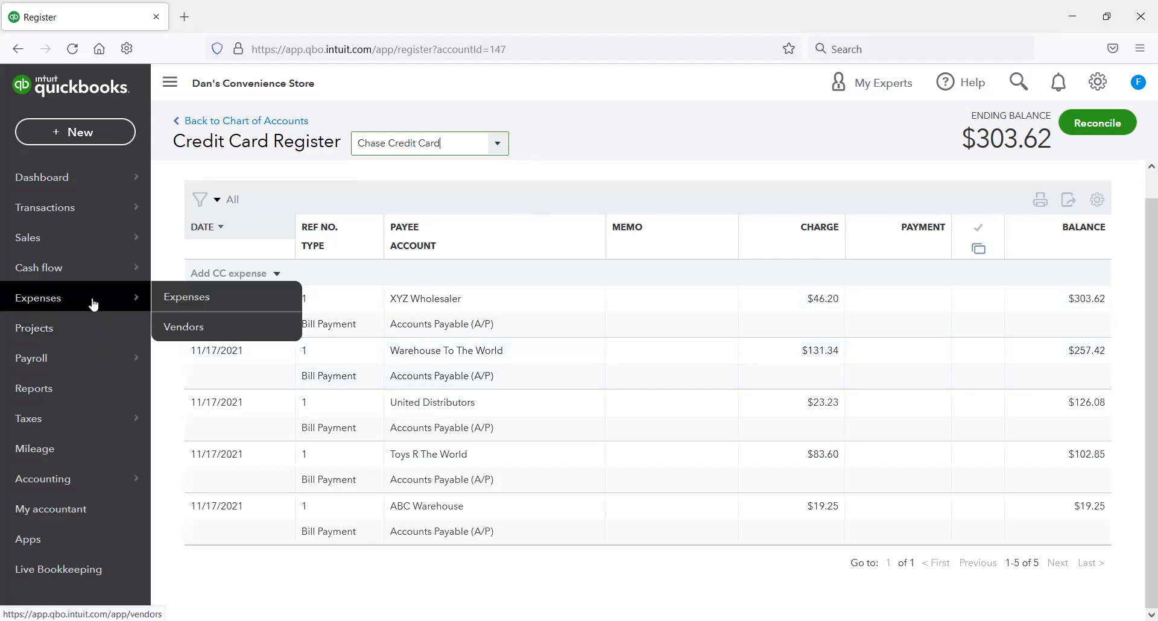
{"action": "left_click", "coordinate": [186, 328]}
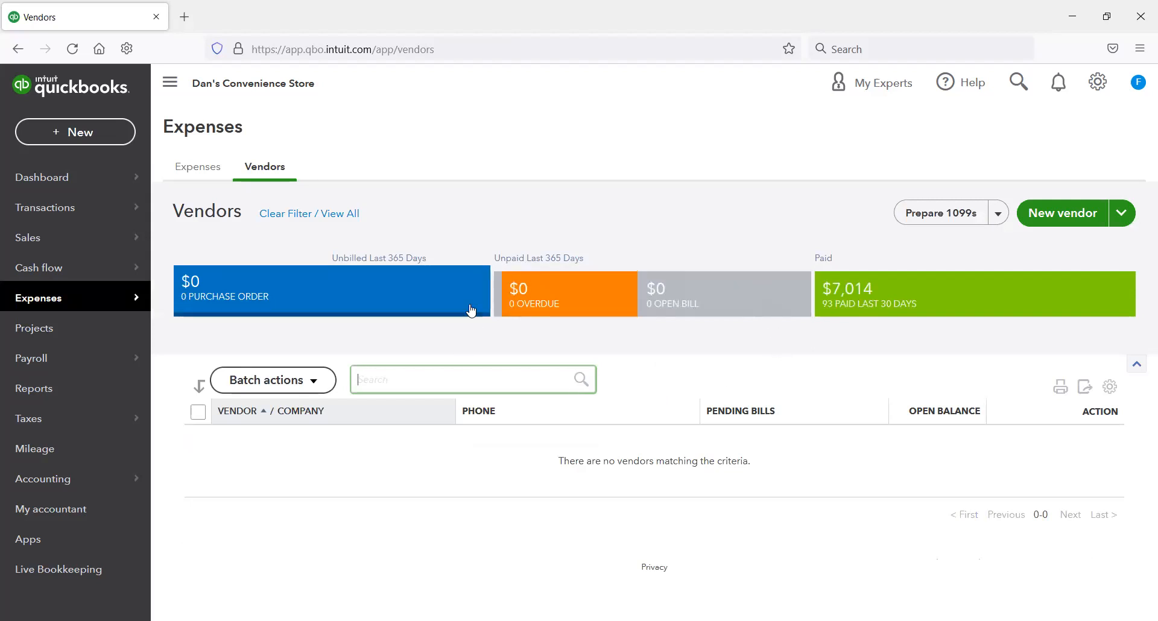
{"action": "left_click", "coordinate": [302, 215]}
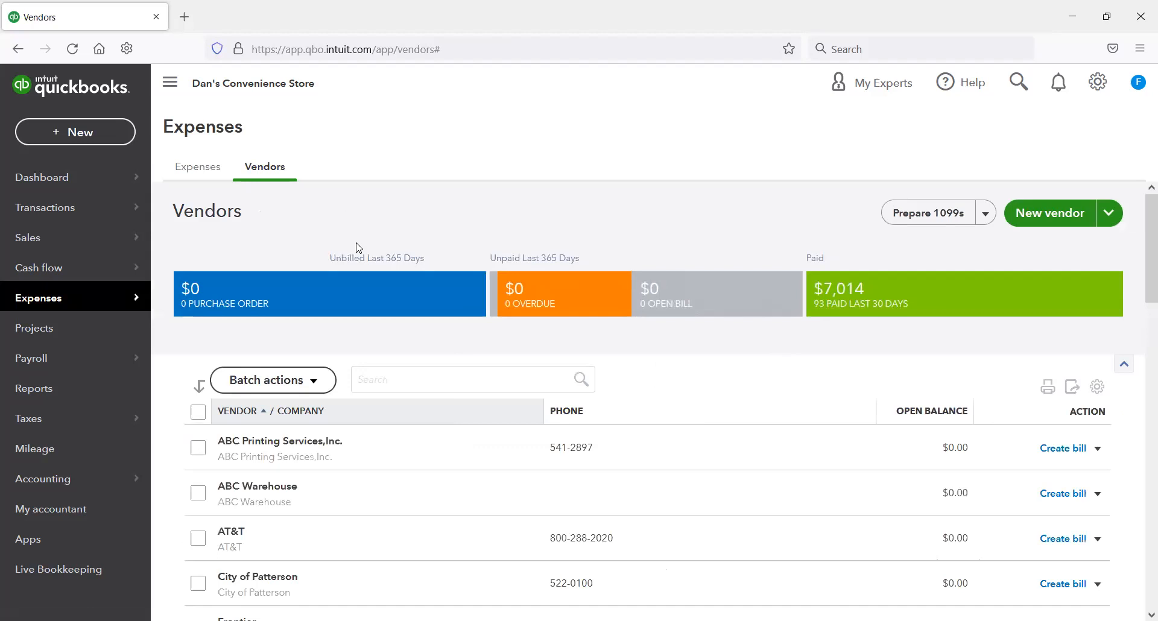
{"action": "scroll", "coordinate": [398, 416], "scroll_direction": "down", "scroll_amount": 8}
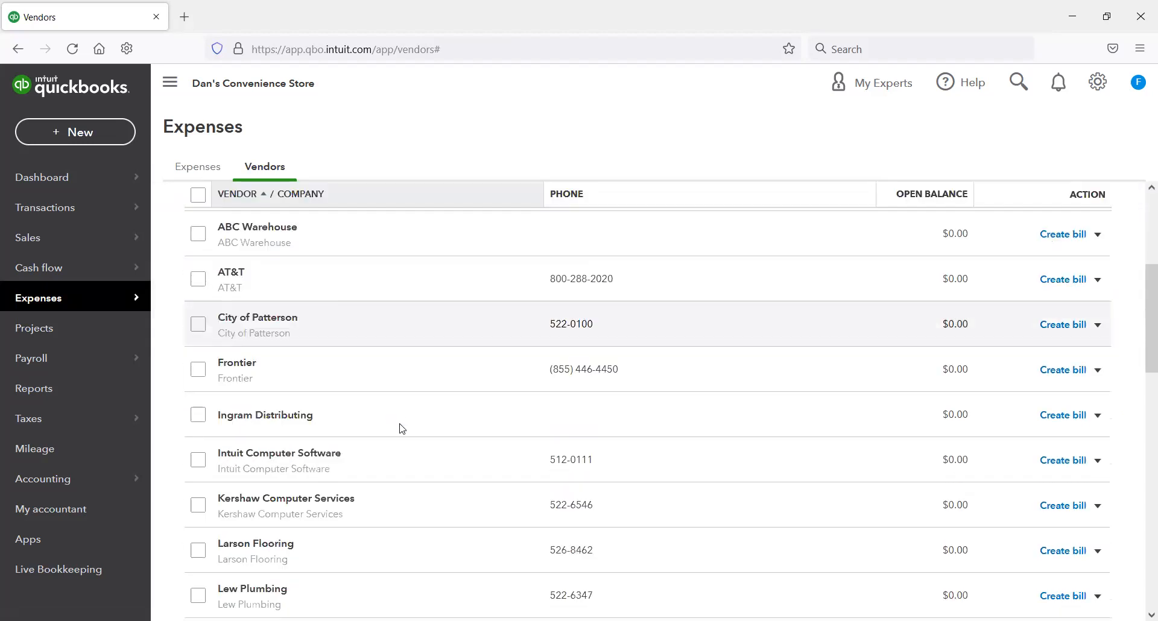
{"action": "scroll", "coordinate": [403, 428], "scroll_direction": "down", "scroll_amount": 3}
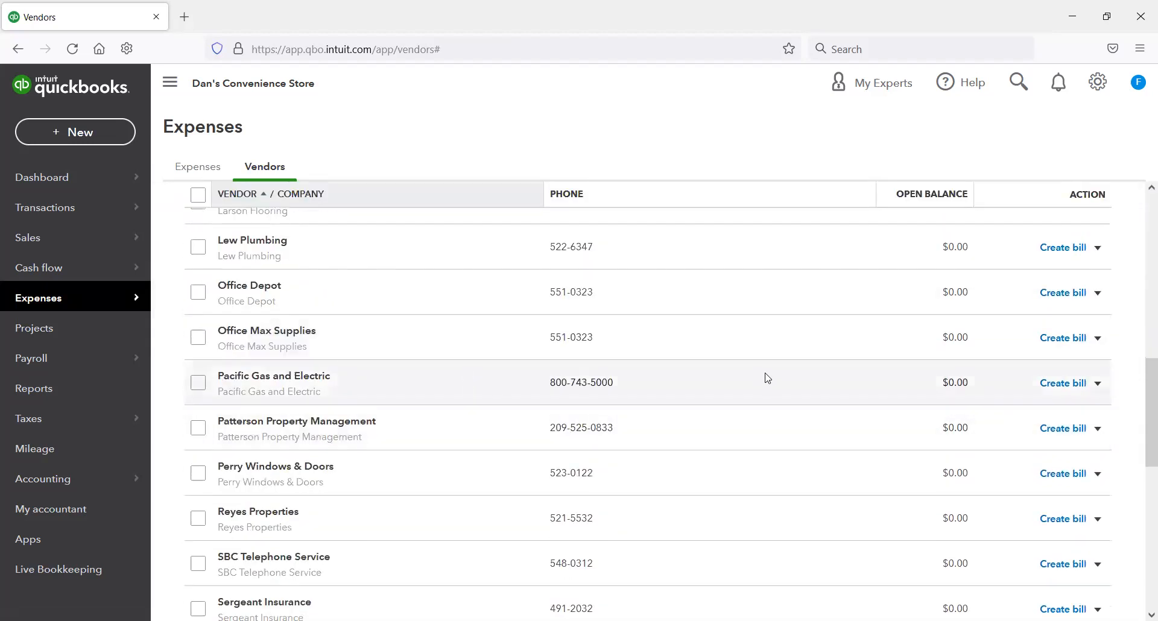
{"action": "left_click", "coordinate": [1065, 385]}
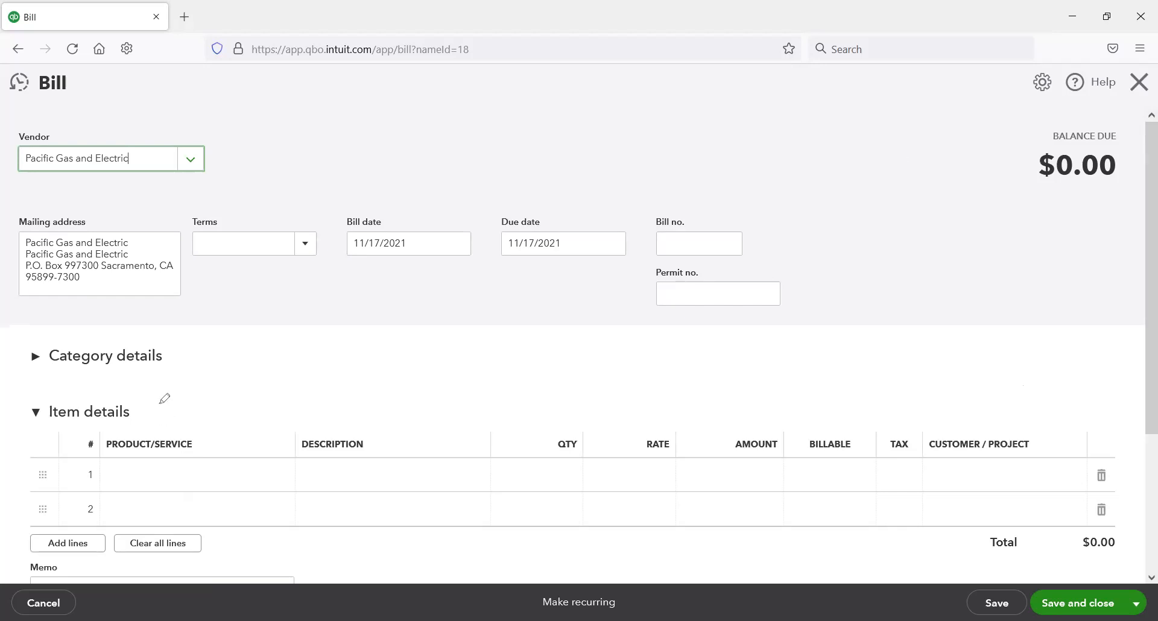
{"action": "left_click_drag", "start_coordinate": [160, 403], "coordinate": [160, 404]}
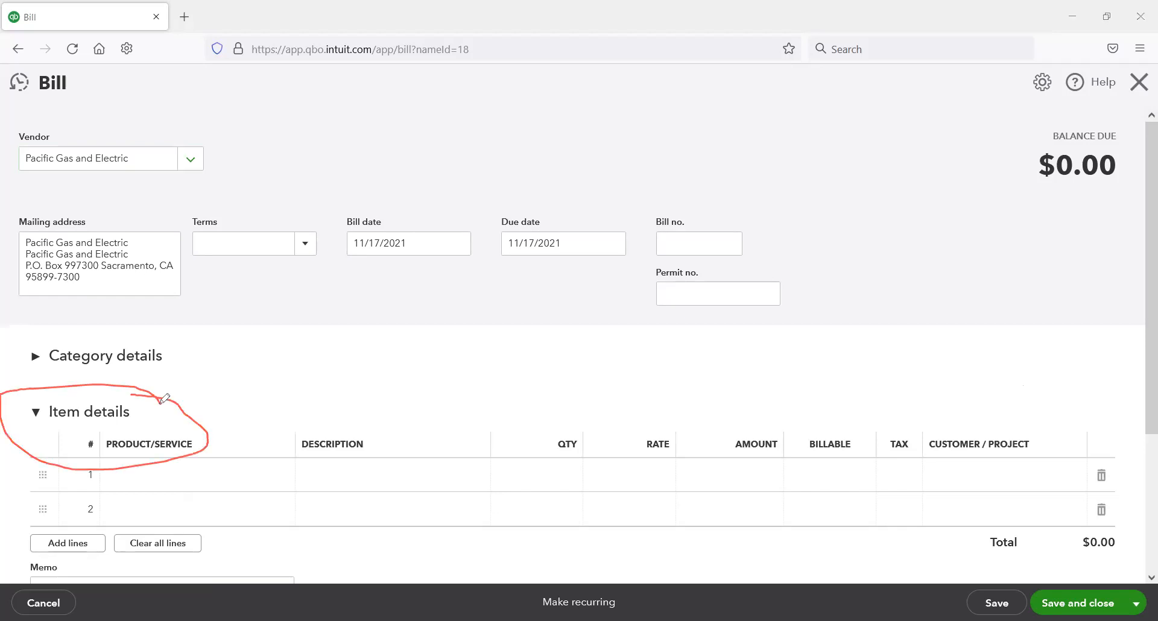
Step: Expand the bill's category details and assign the Electricity category to the first line
{"action": "left_click", "coordinate": [86, 357]}
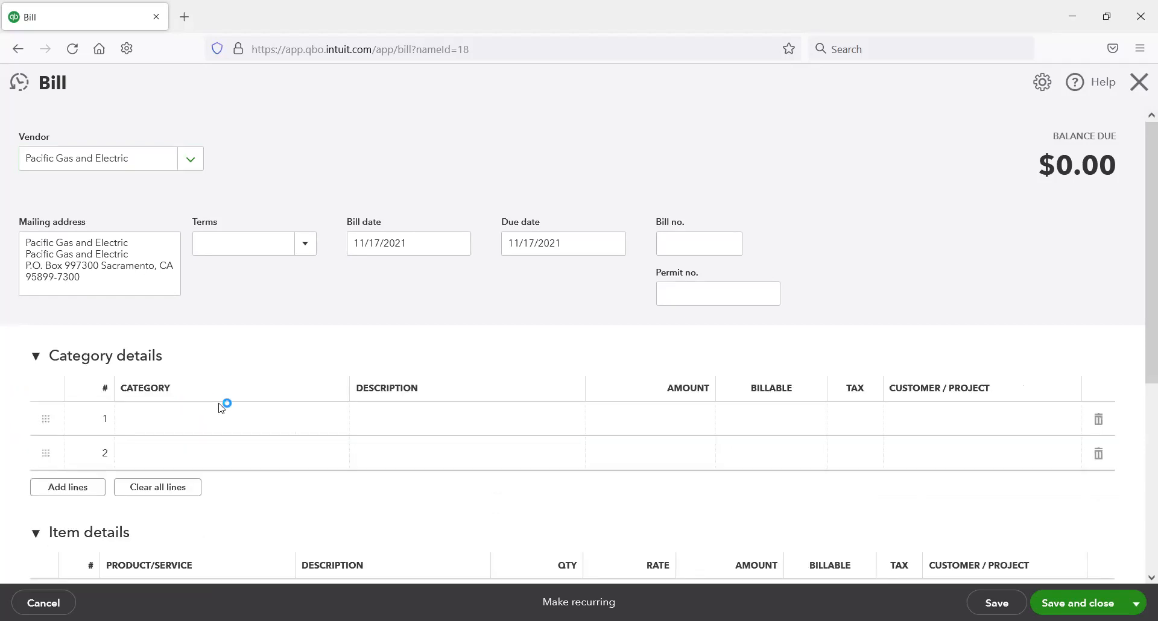
{"action": "left_click", "coordinate": [299, 432]}
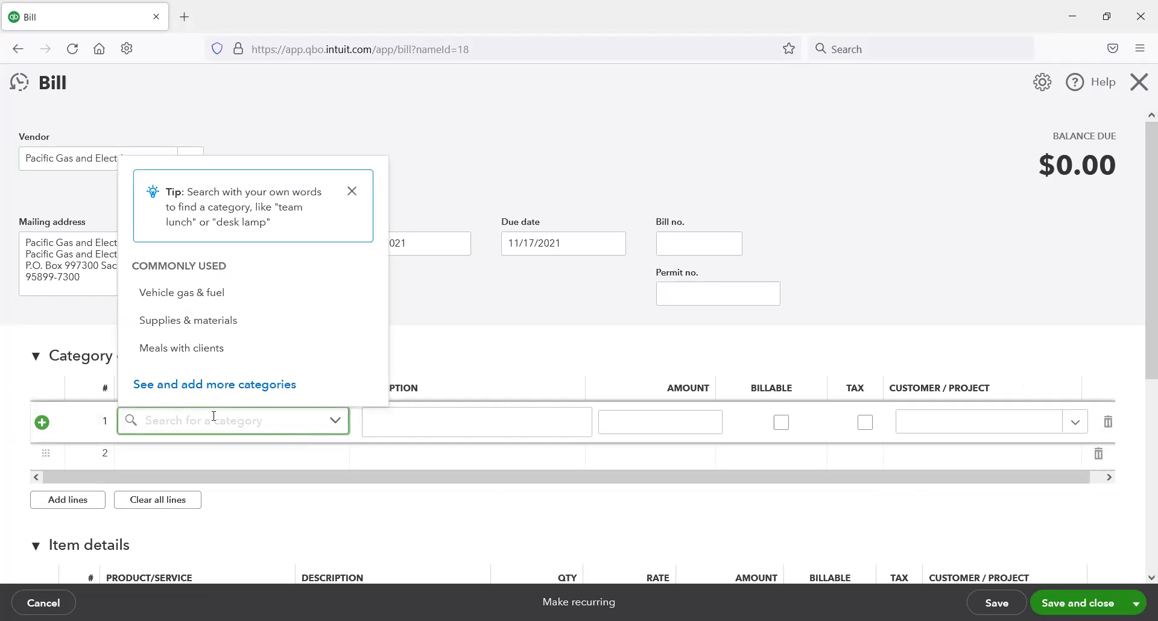
{"action": "type", "text": "Elc"}
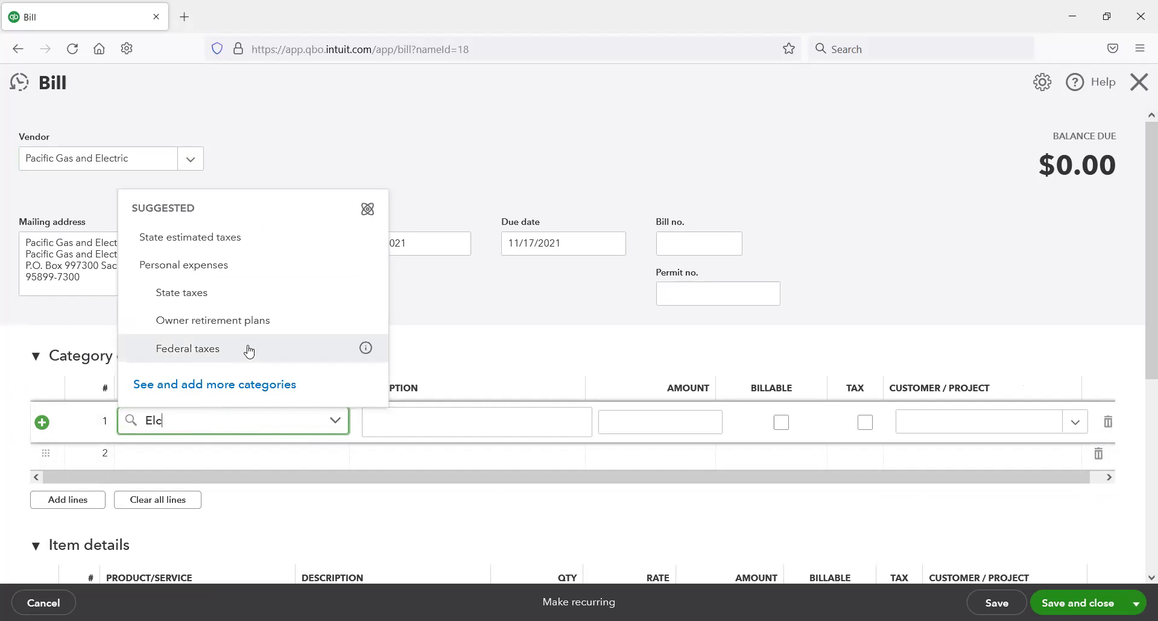
{"action": "type", "text": "ct"}
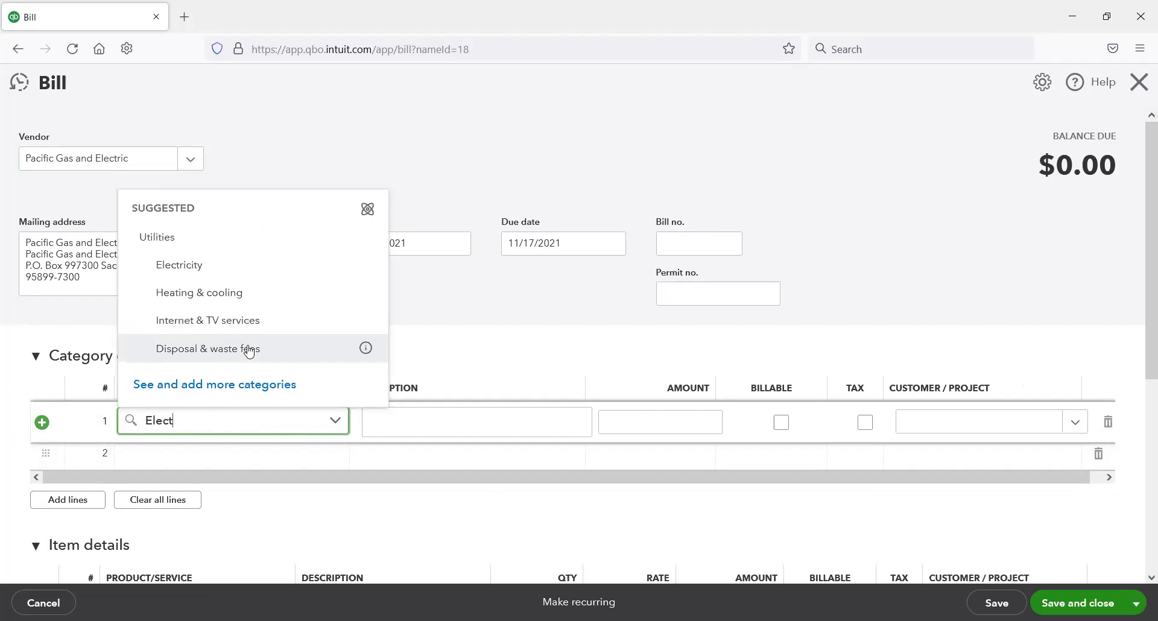
{"action": "left_click", "coordinate": [187, 266]}
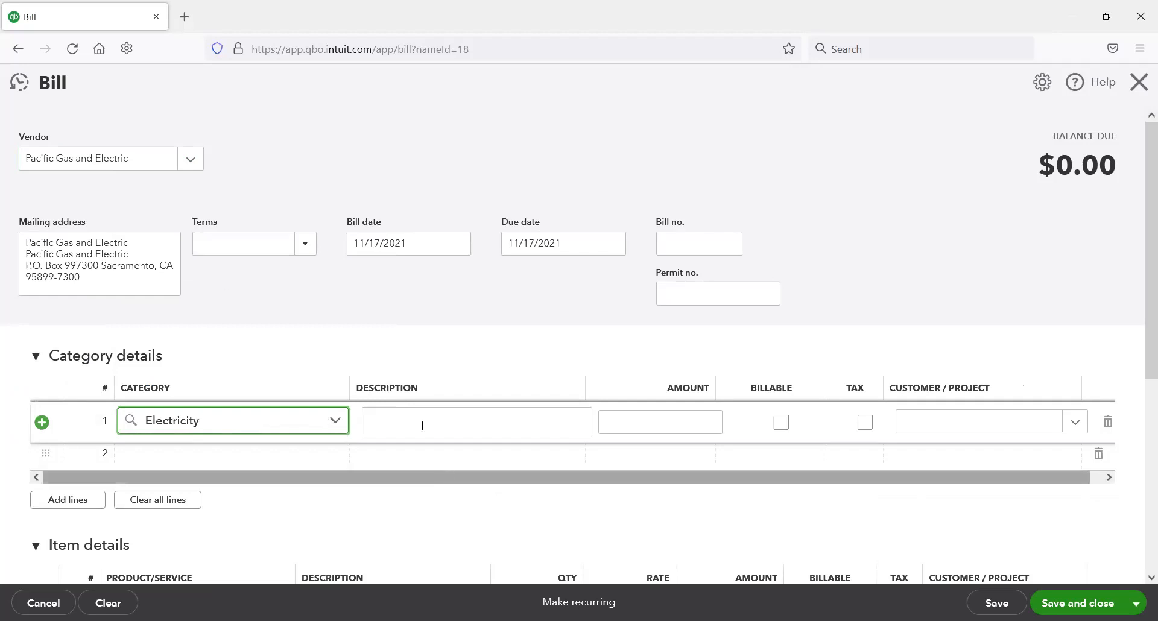
Step: Describe the Electricity line as "November electric bill." and set its amount to 131.28
{"action": "left_click", "coordinate": [439, 415]}
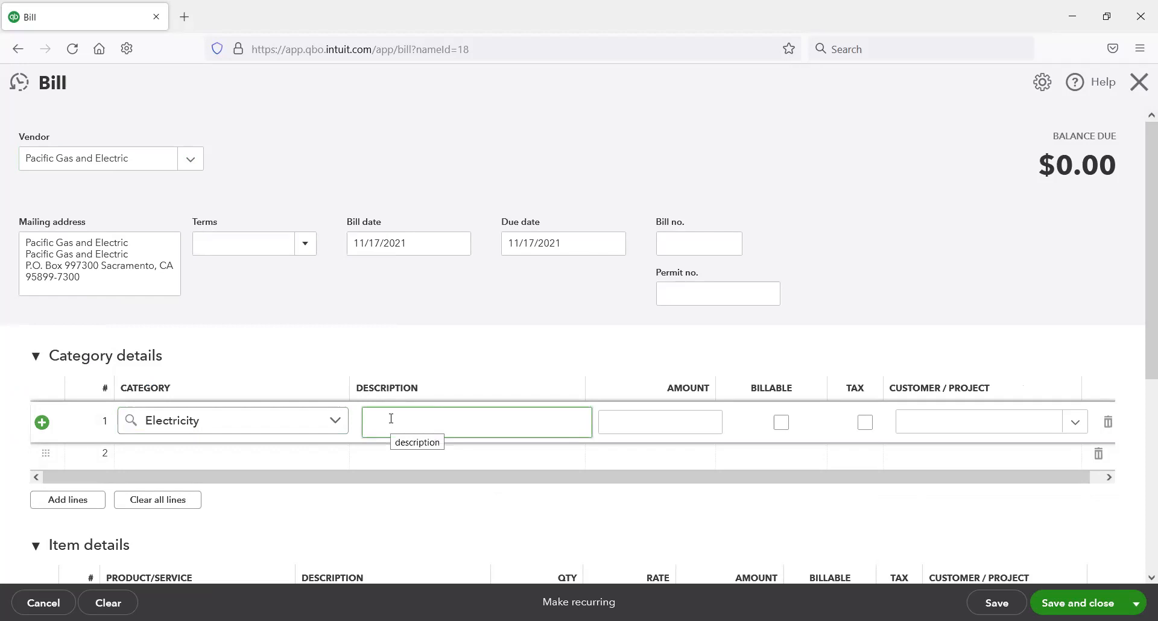
{"action": "type", "text": "November electric bill."}
{"action": "key", "text": "Tab"}
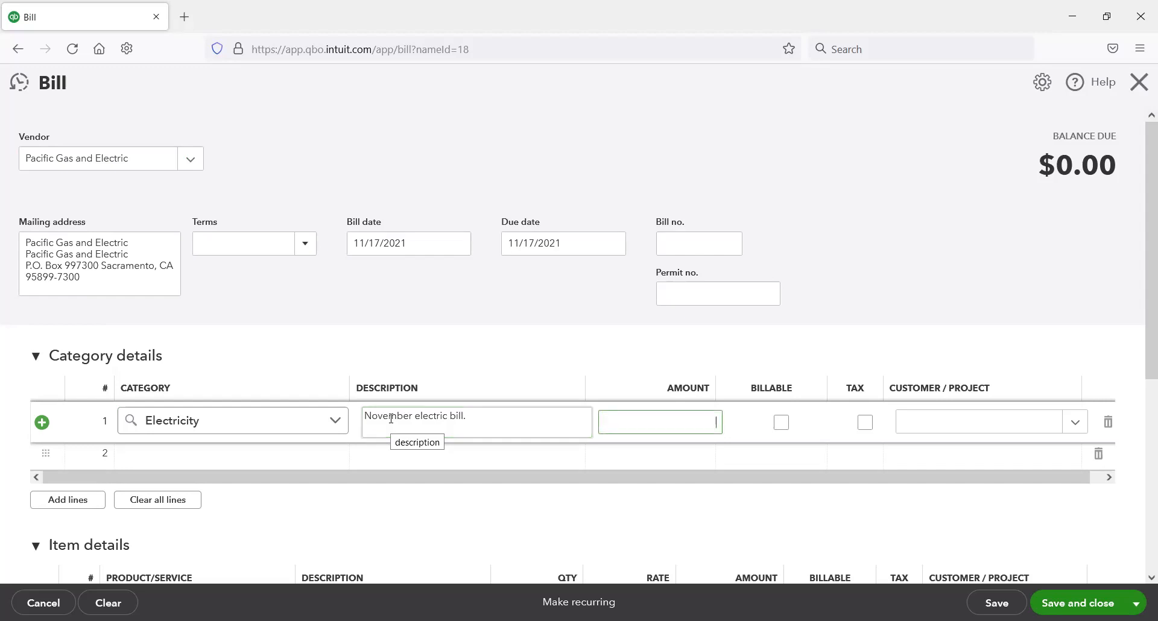
{"action": "type", "text": "131.28"}
{"action": "left_click", "coordinate": [392, 418]}
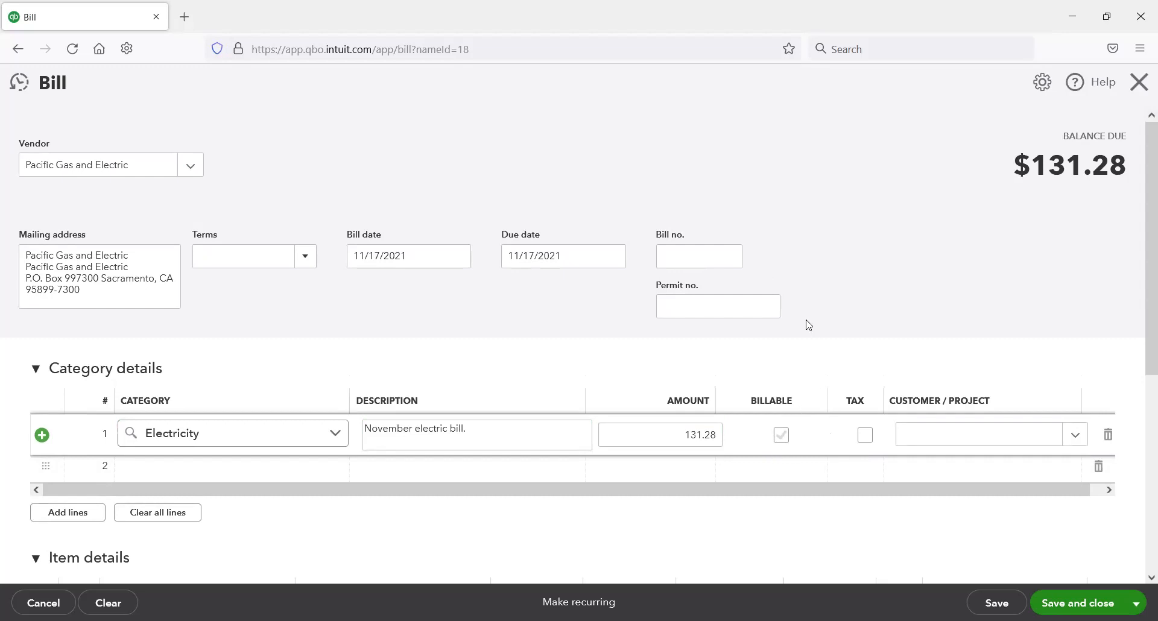
Step: Check the remaining fields of the Pacific Gas and Electric bill, then save and close it
{"action": "scroll", "coordinate": [1009, 440], "scroll_direction": "down", "scroll_amount": 2}
{"action": "left_click", "coordinate": [865, 360]}
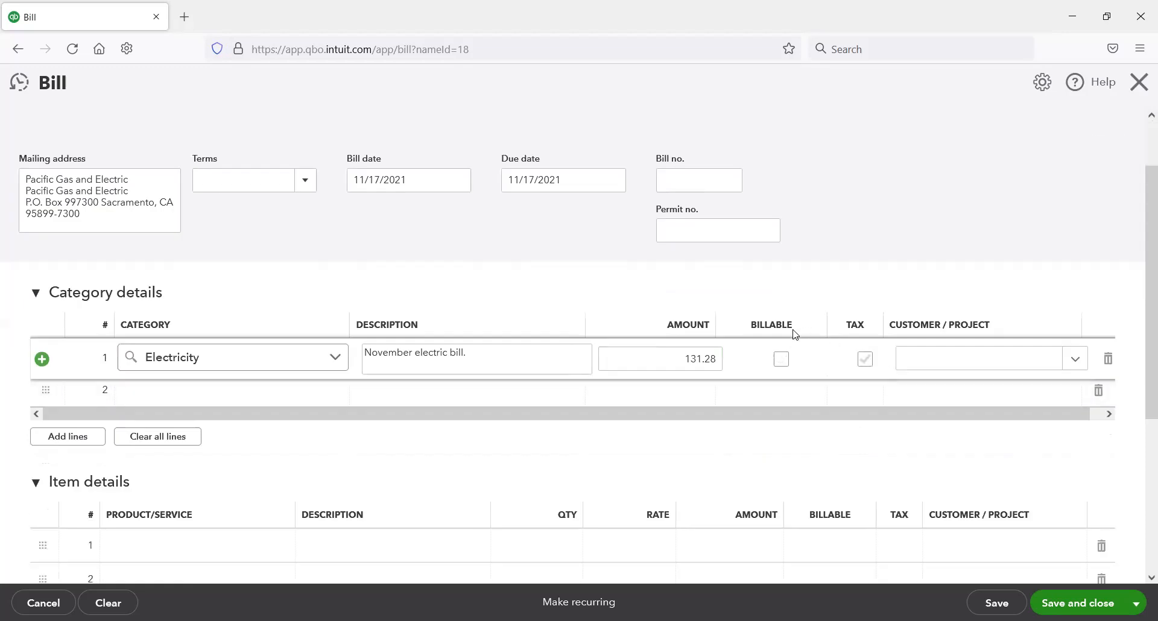
{"action": "left_click", "coordinate": [905, 365]}
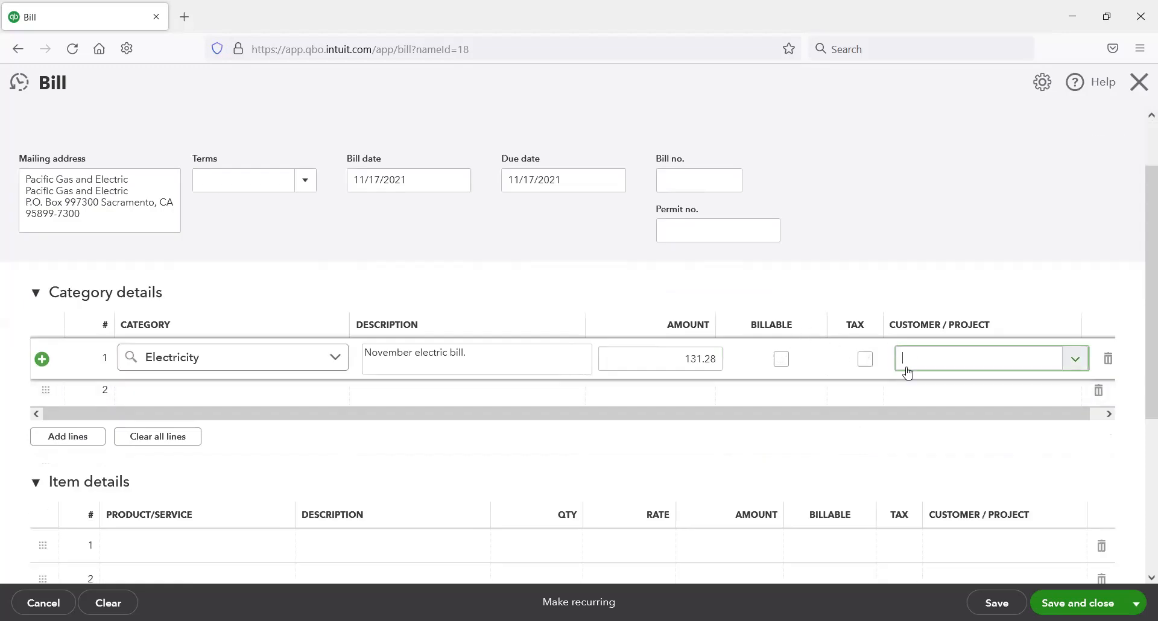
{"action": "scroll", "coordinate": [902, 368], "scroll_direction": "down", "scroll_amount": 5}
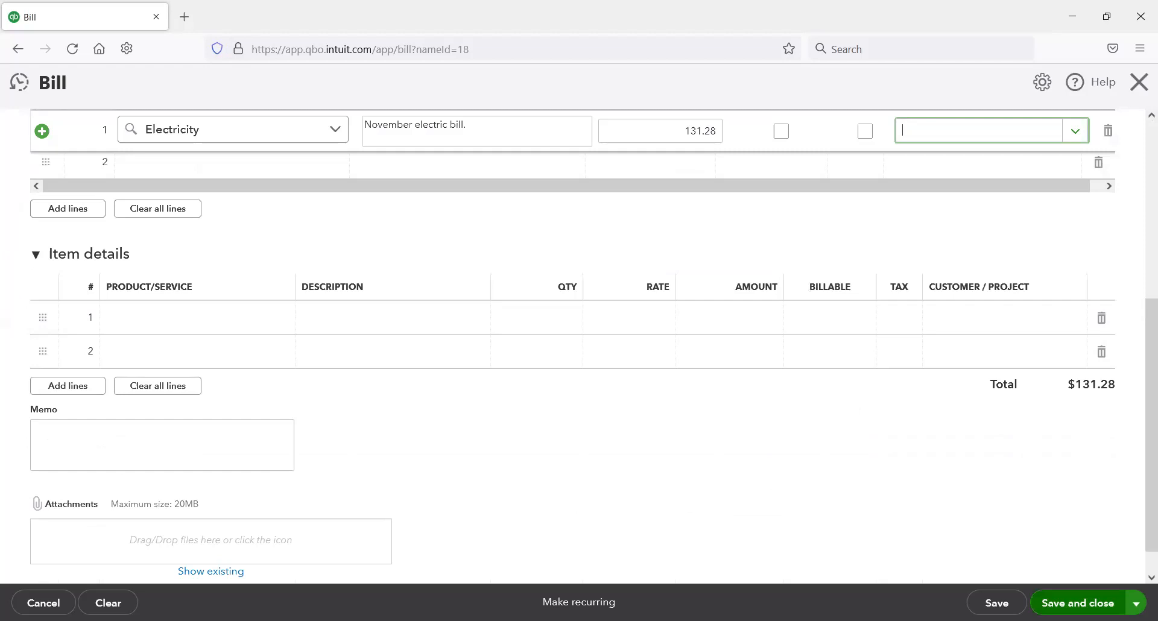
{"action": "left_click", "coordinate": [1078, 603]}
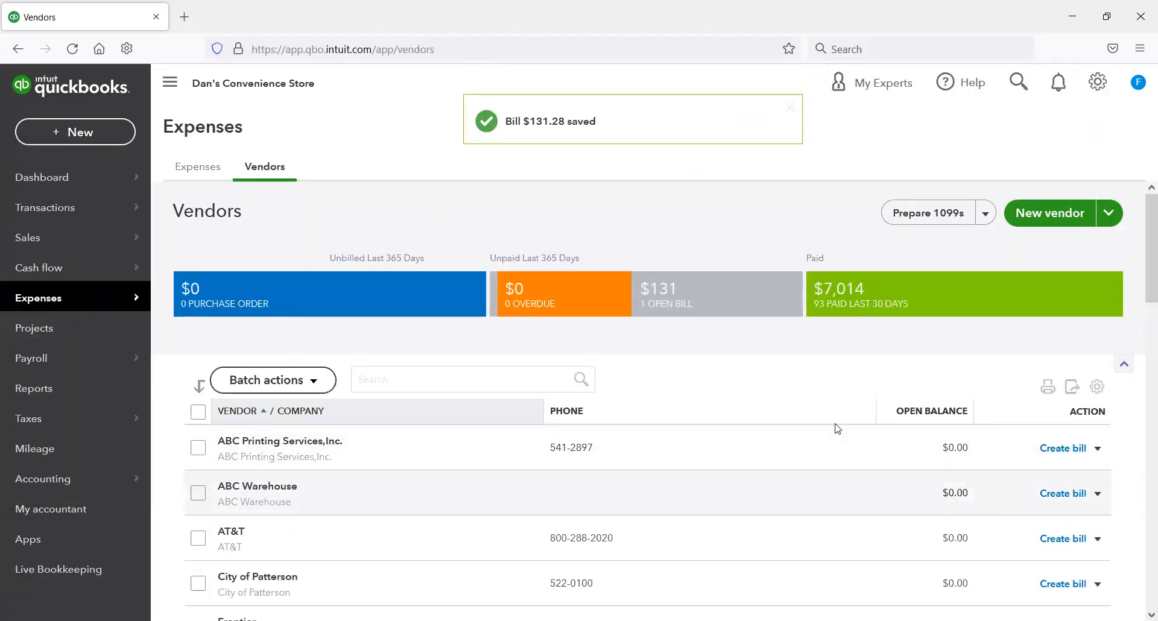
Step: List vendors with open bills and pay Pacific Gas and Electric's $131.28 bill from the Chase Credit Card account
{"action": "left_click", "coordinate": [741, 301]}
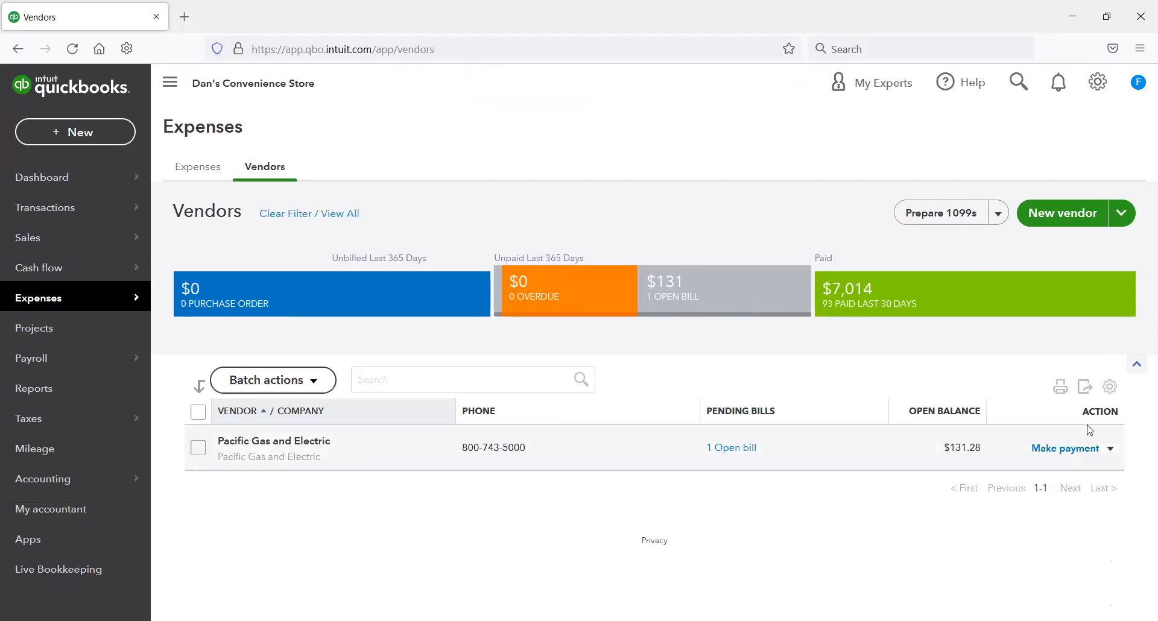
{"action": "left_click", "coordinate": [1066, 458]}
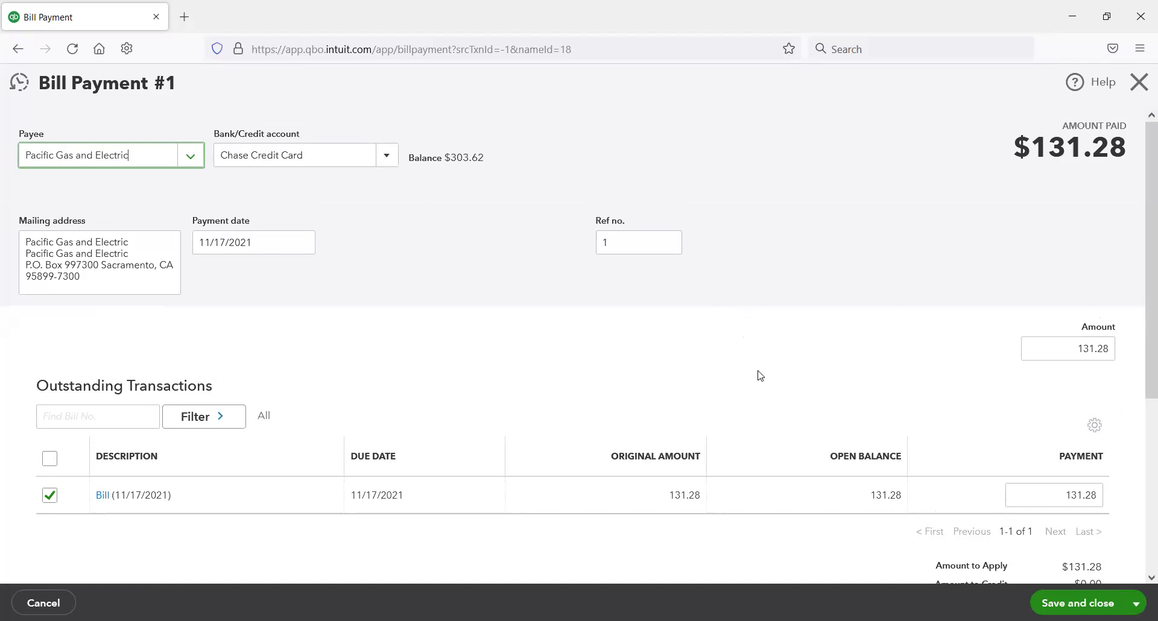
{"action": "left_click", "coordinate": [395, 161]}
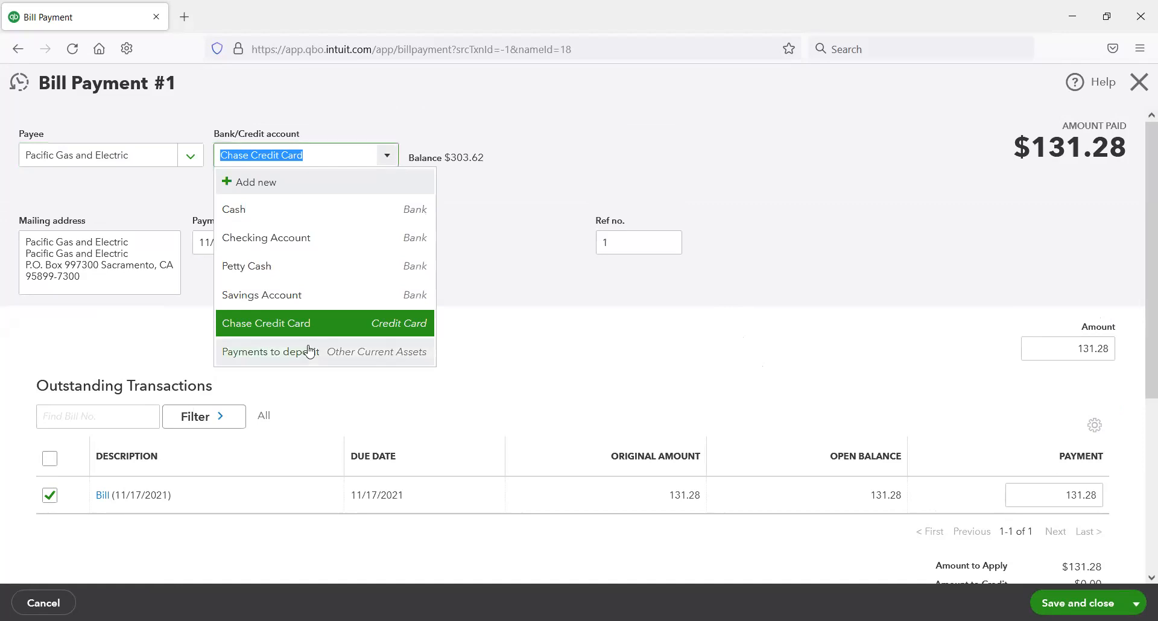
{"action": "left_click", "coordinate": [313, 321]}
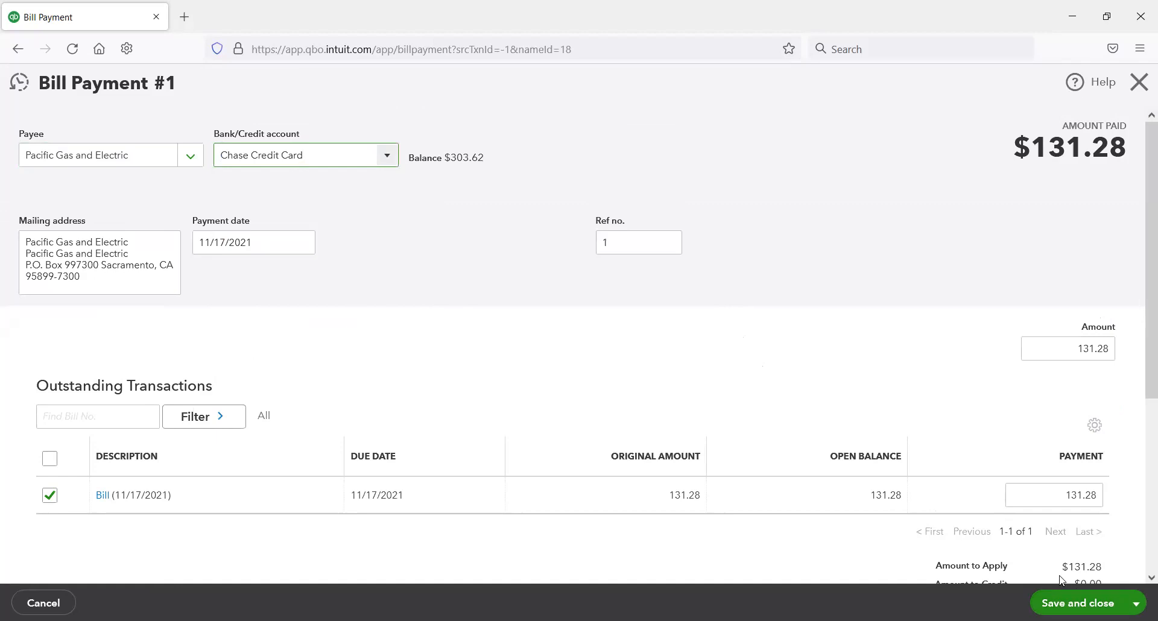
{"action": "left_click", "coordinate": [1078, 603]}
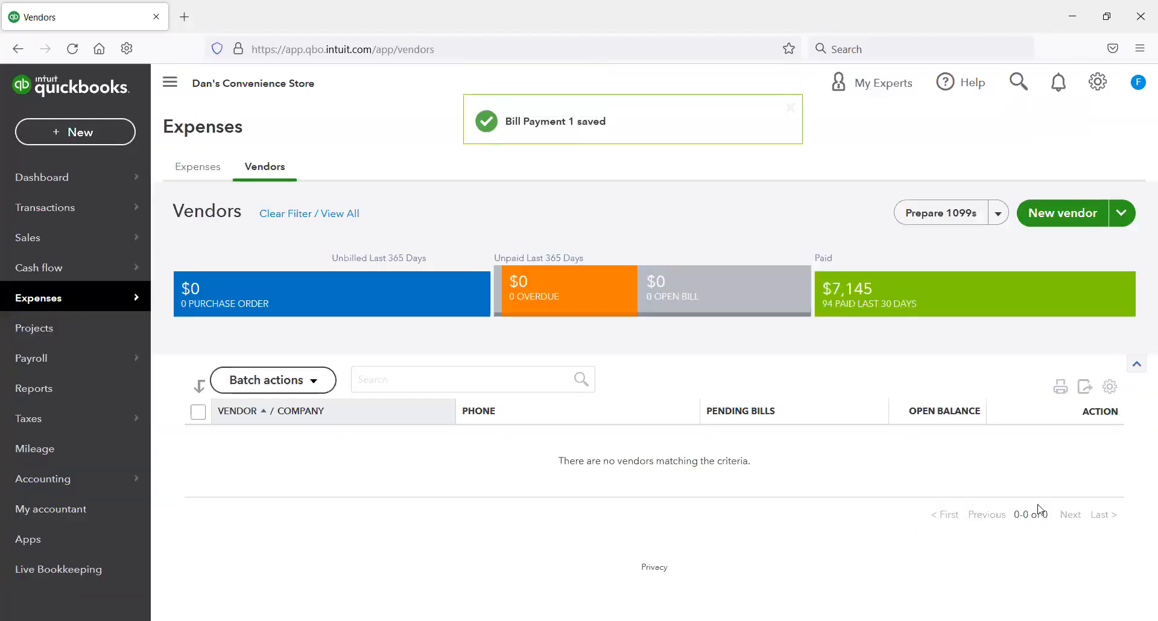
Step: Clear the vendor list filter and review the Pacific Gas and Electric bill payment and other entries in the Chase Credit Card account's register
{"action": "left_click", "coordinate": [295, 215]}
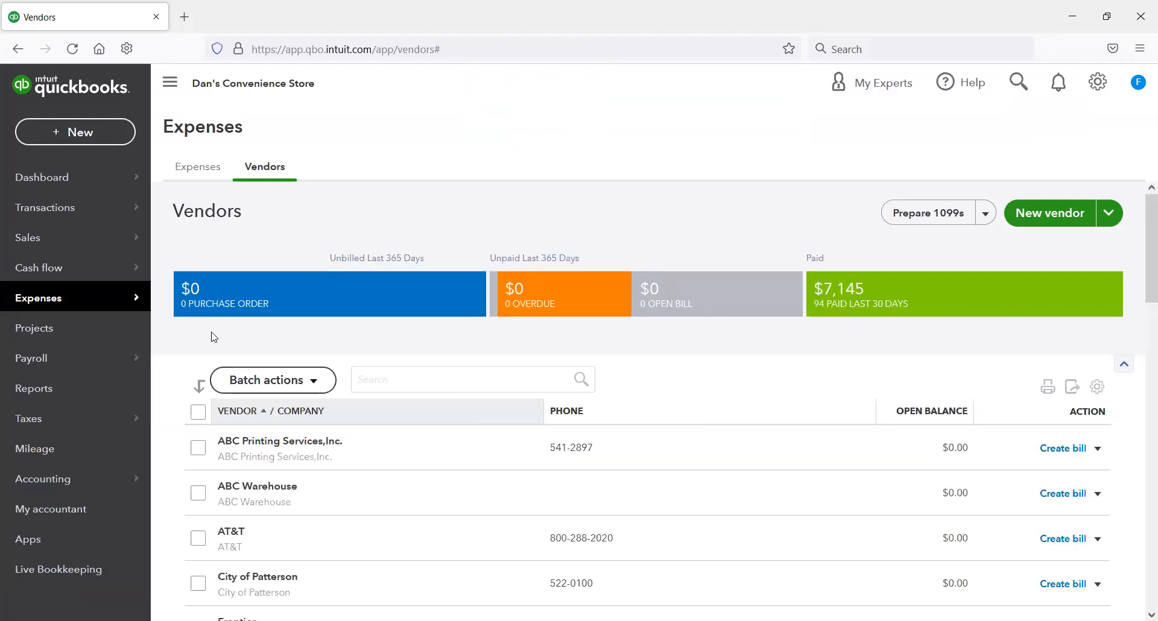
{"action": "mouse_move", "coordinate": [68, 486]}
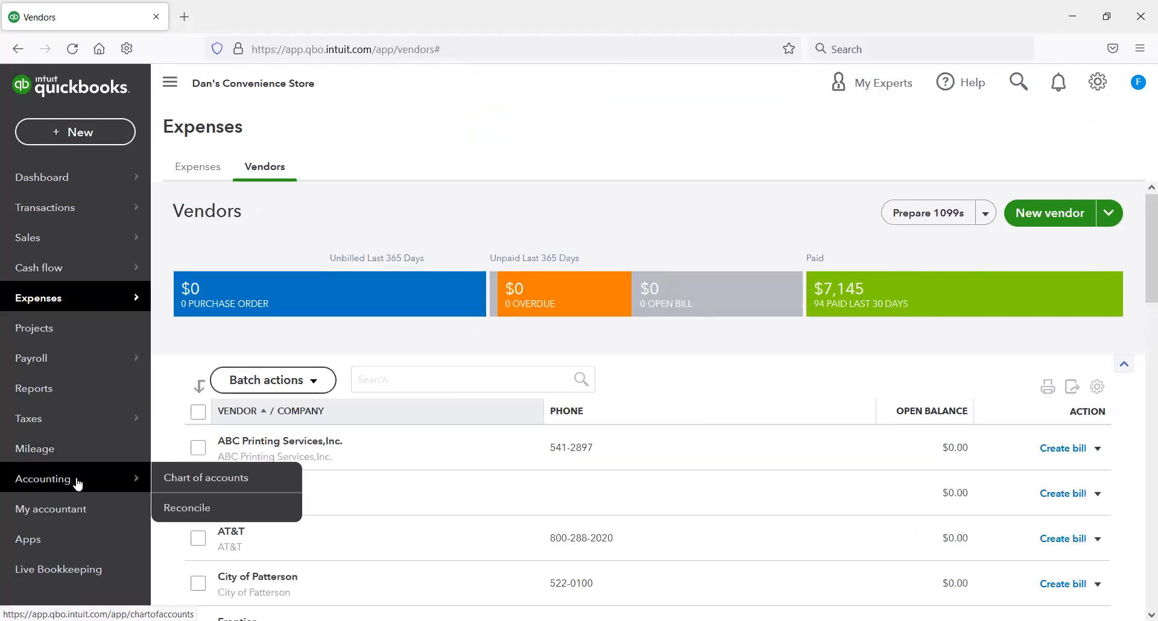
{"action": "left_click", "coordinate": [202, 480]}
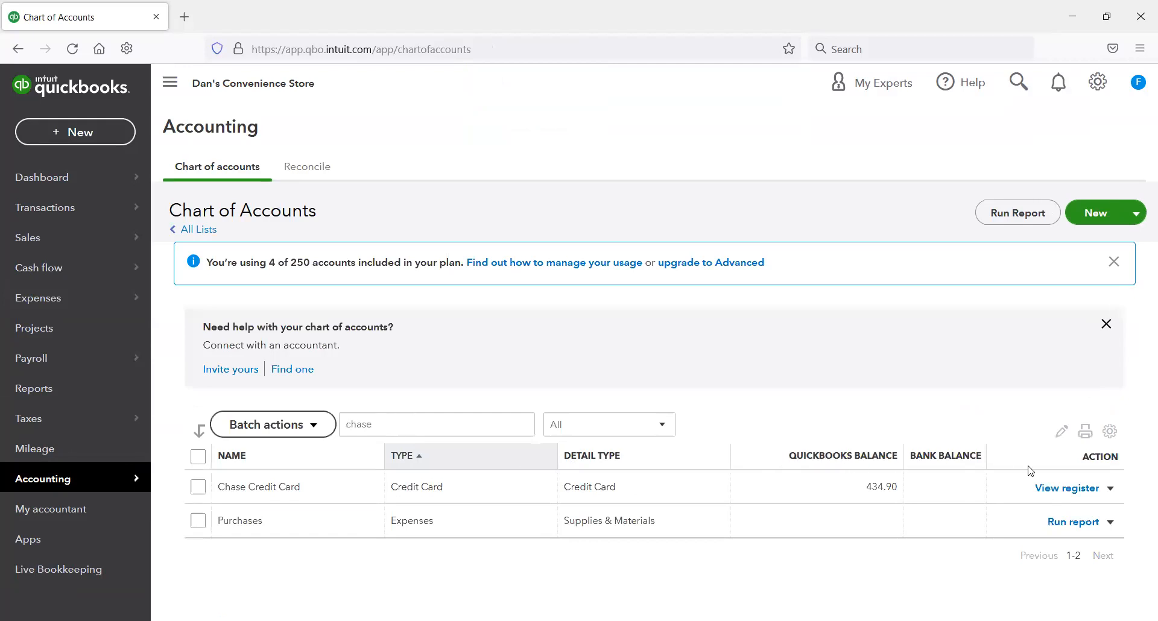
{"action": "left_click", "coordinate": [1050, 489]}
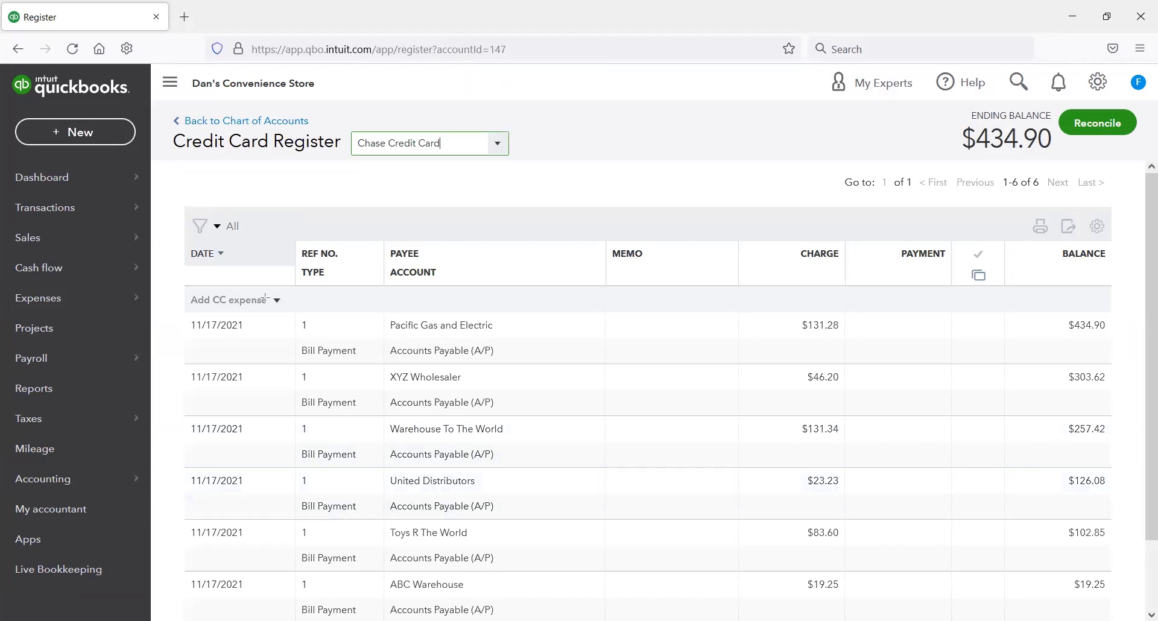
{"action": "left_click_drag", "start_coordinate": [174, 303], "coordinate": [1123, 366]}
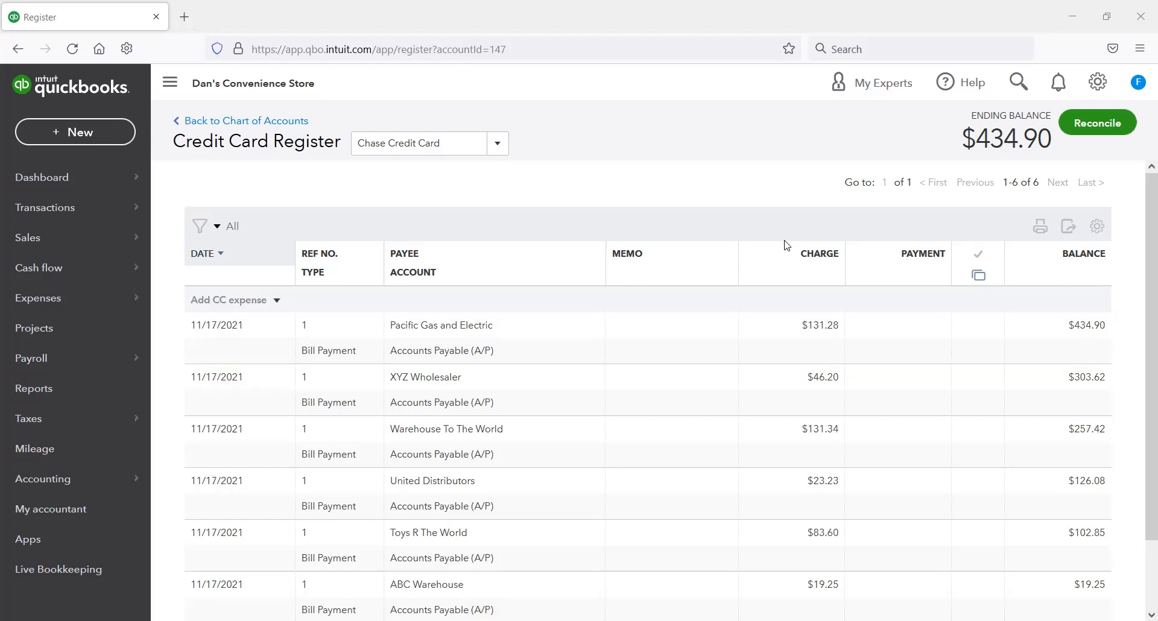
{"action": "scroll", "coordinate": [790, 250], "scroll_direction": "down", "scroll_amount": 2}
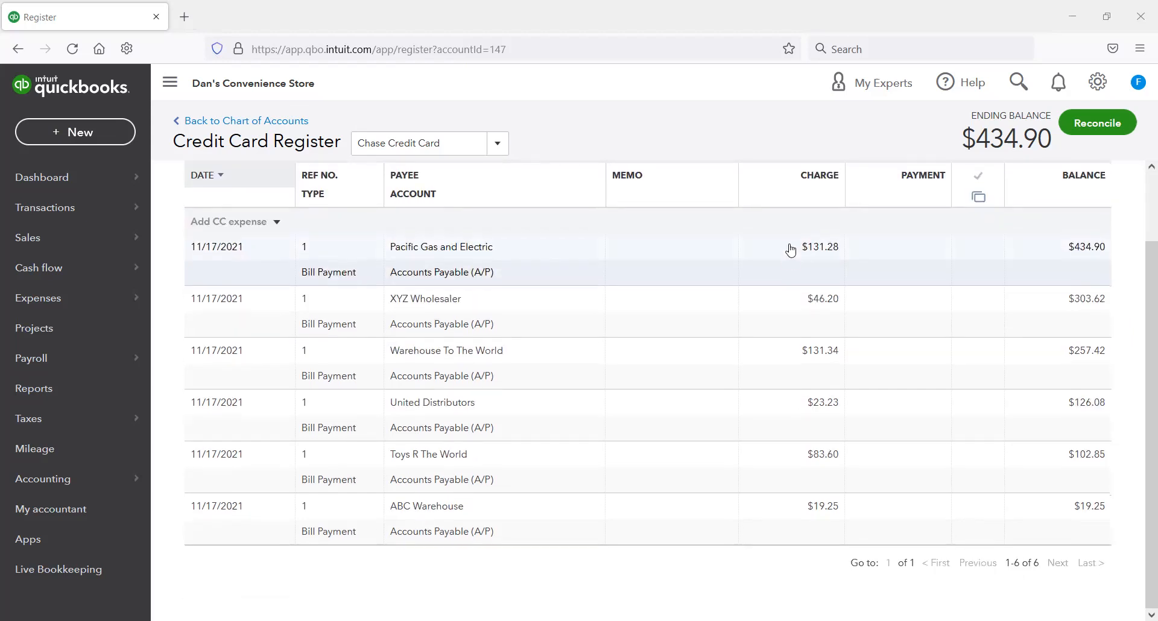
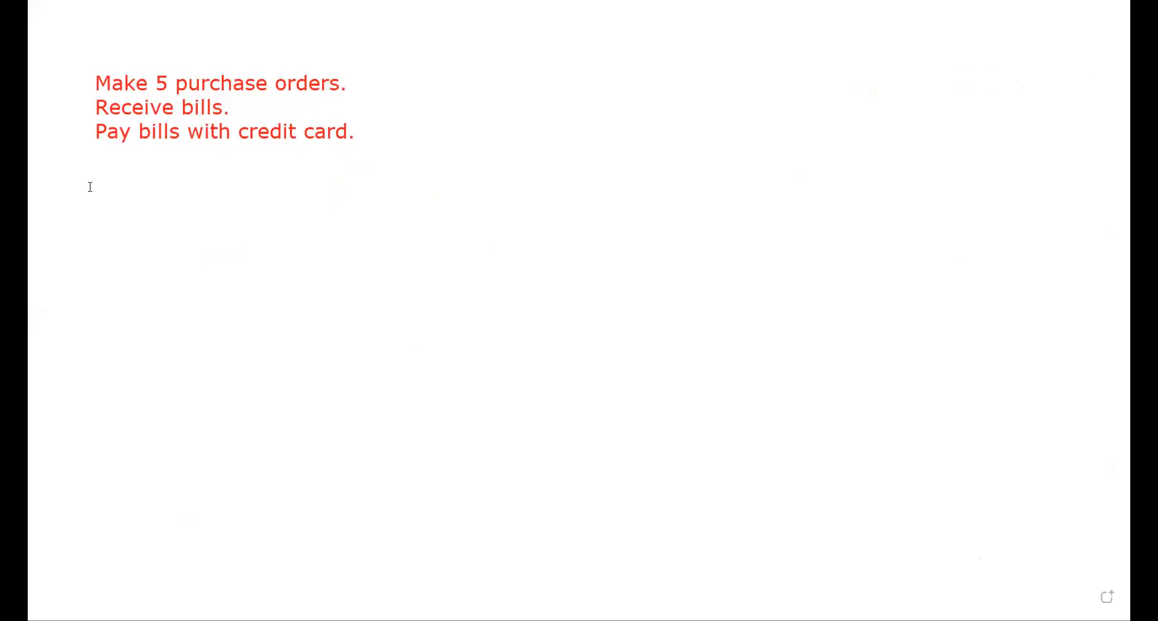
Step: Add a whiteboard note below the red list reading "Make 2 more purchase orders.", "Receive bills" and "Pay with the checking account." on separate lines
{"action": "left_click_drag", "start_coordinate": [96, 173], "coordinate": [510, 219]}
{"action": "type", "text": "Make 2 m"}
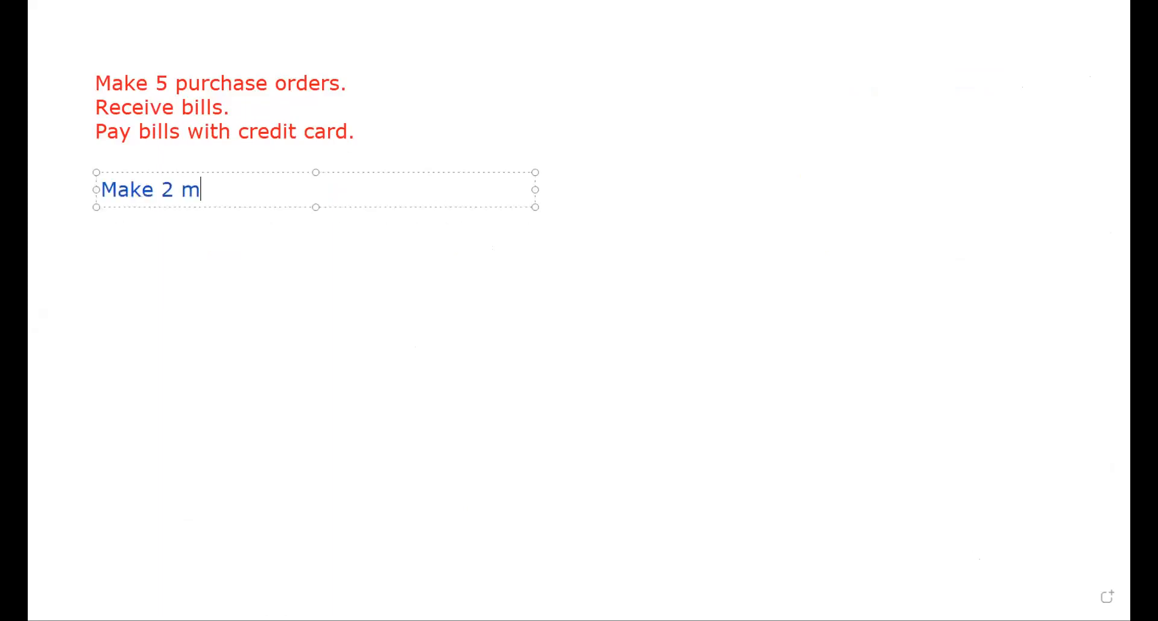
{"action": "type", "text": "ore purchase orders."}
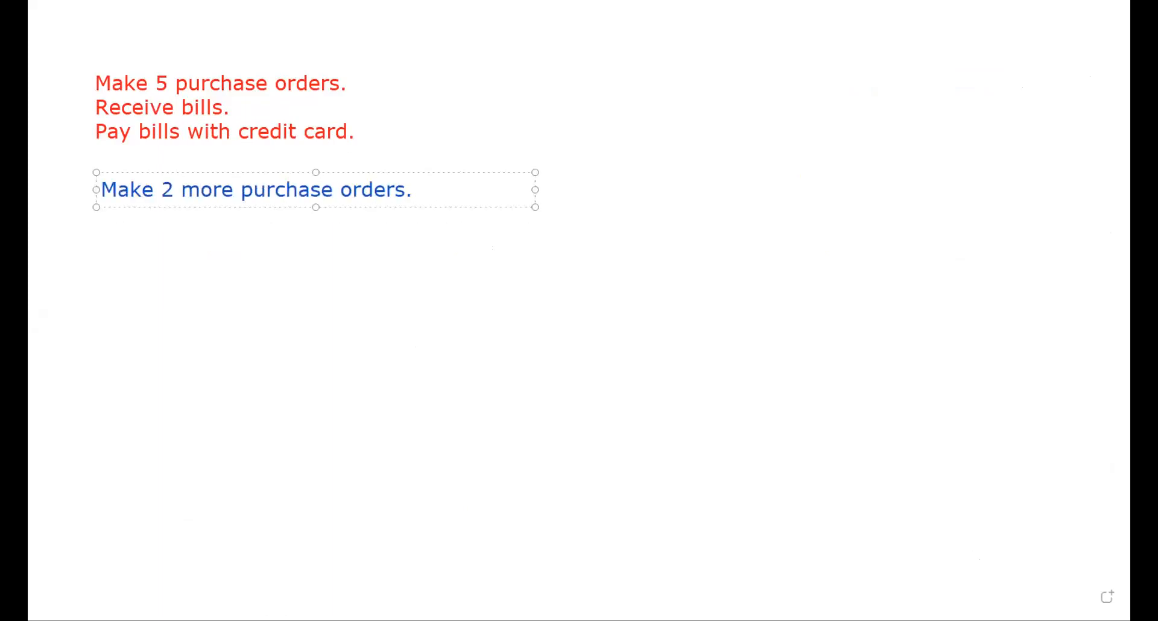
{"action": "key", "text": "Return"}
{"action": "type", "text": "Rece"}
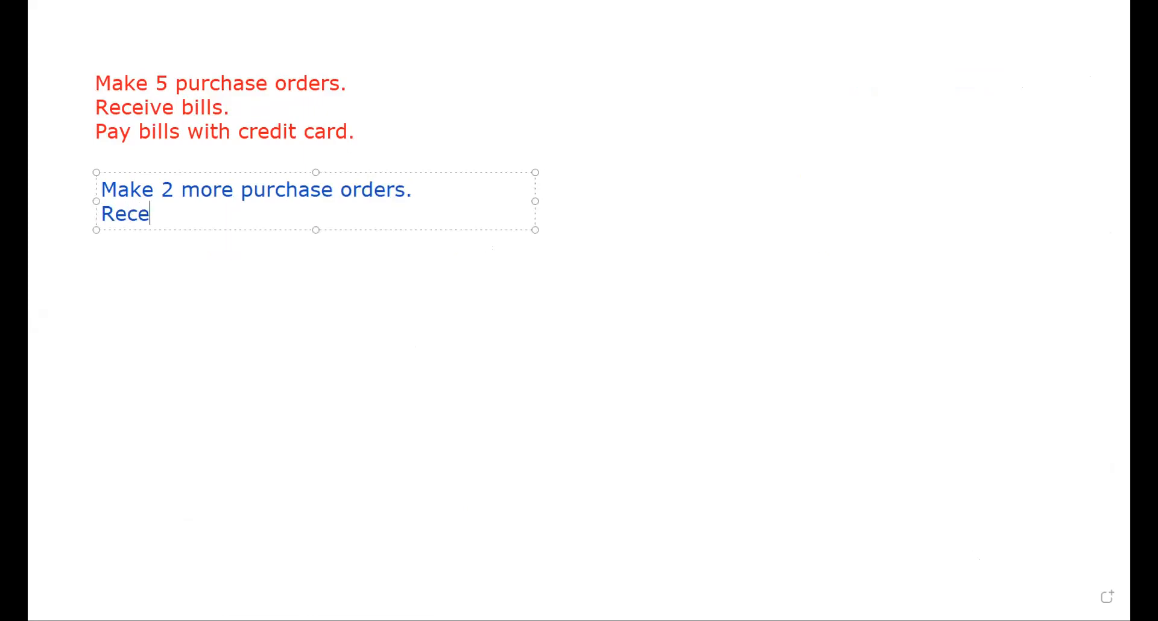
{"action": "type", "text": "ive bills"}
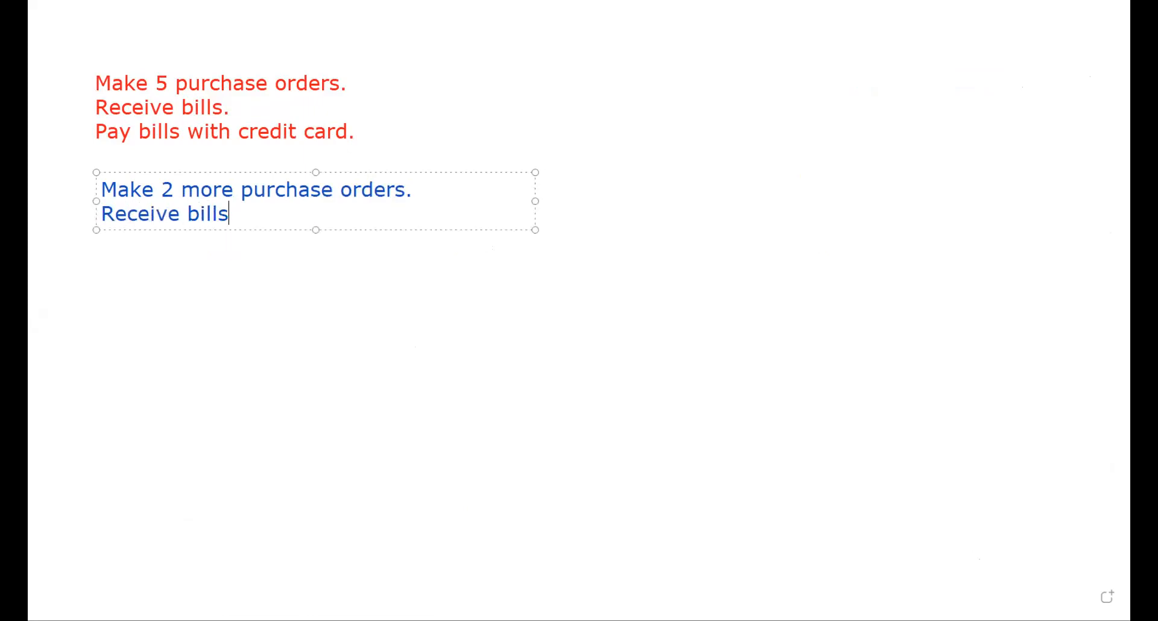
{"action": "key", "text": "Return"}
{"action": "type", "text": "Pay with the checking acou"}
{"action": "key", "text": "BackSpace"}
{"action": "key", "text": "BackSpace"}
{"action": "type", "text": "count."}
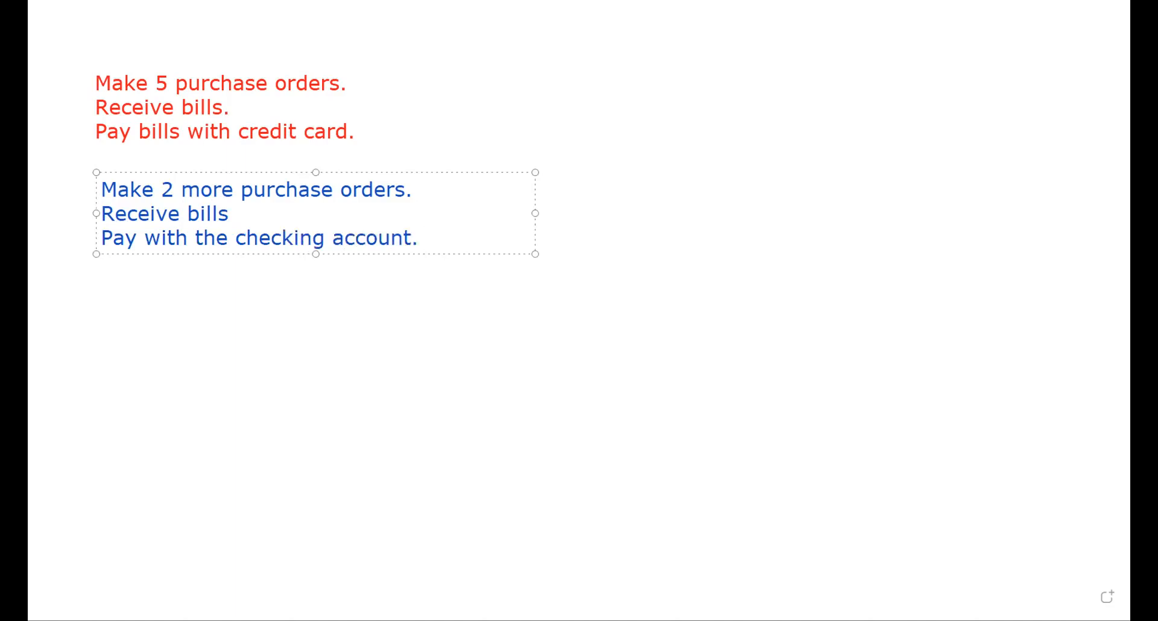
{"action": "key", "text": "ctrl+a"}
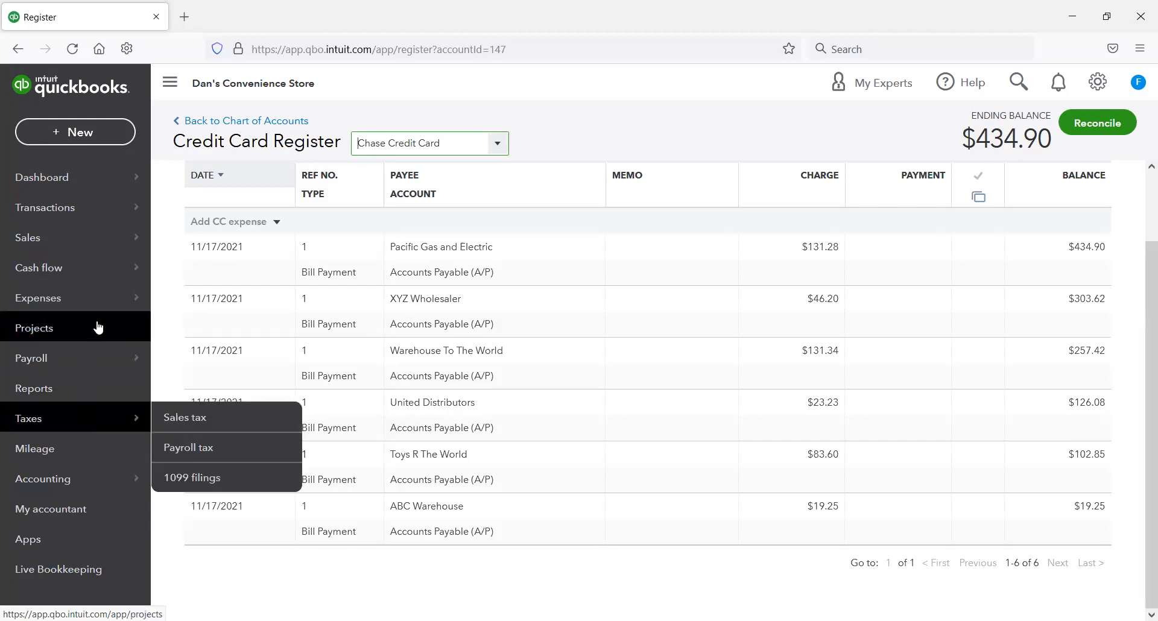
Step: Switch to QuickBooks and start a purchase order for ABC Warehouse from the vendor list
{"action": "mouse_move", "coordinate": [100, 304]}
{"action": "left_click", "coordinate": [182, 332]}
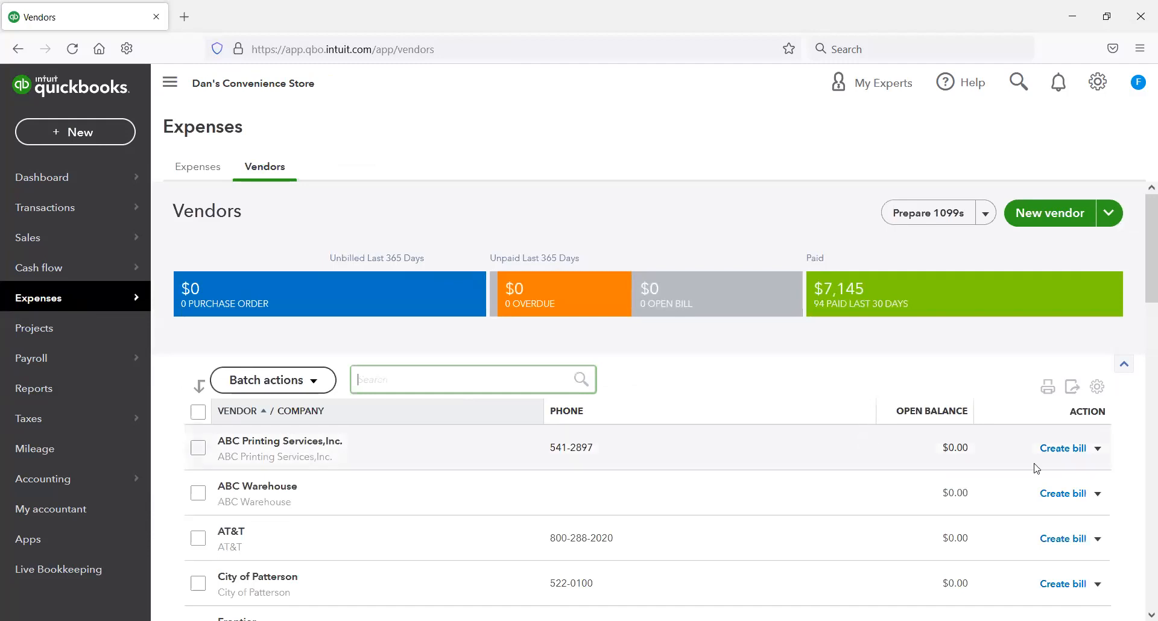
{"action": "left_click", "coordinate": [1097, 493]}
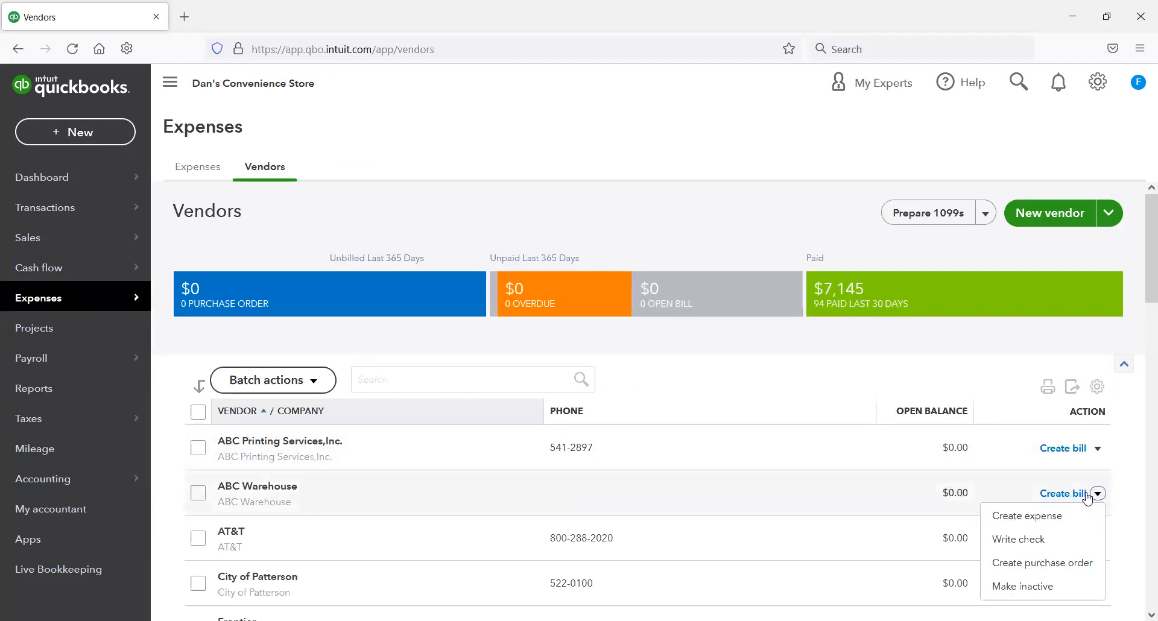
{"action": "left_click", "coordinate": [1044, 570]}
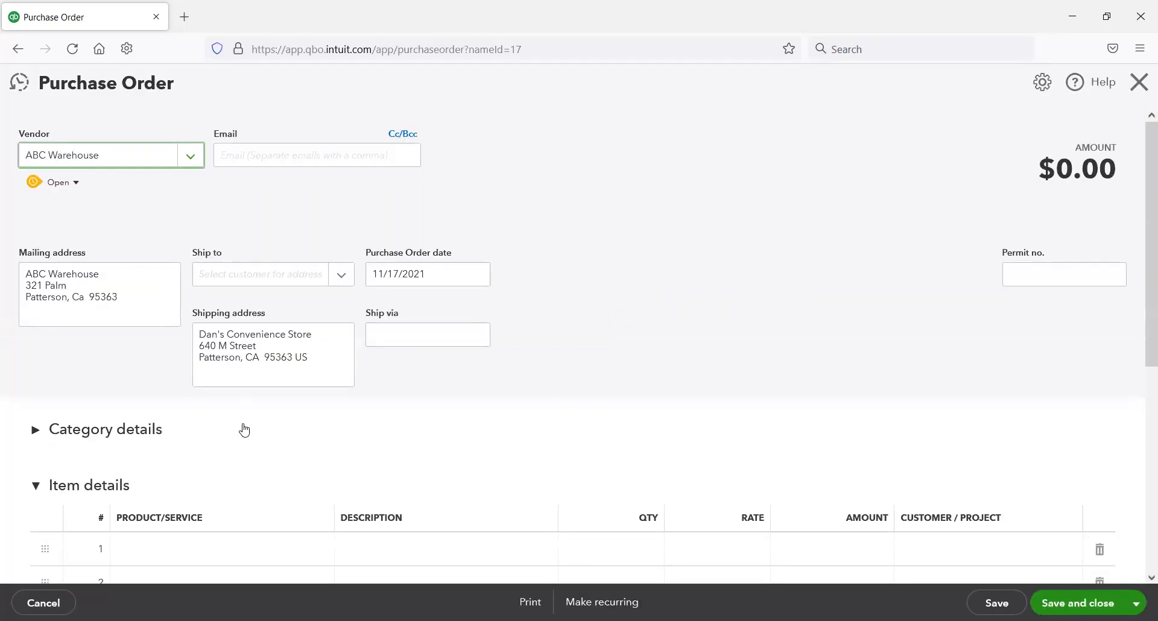
Step: Add 22 Laser Pointers to the ABC Warehouse purchase order, then save and close it
{"action": "scroll", "coordinate": [243, 429], "scroll_direction": "down", "scroll_amount": 3}
{"action": "left_click", "coordinate": [244, 402]}
{"action": "left_click", "coordinate": [317, 400]}
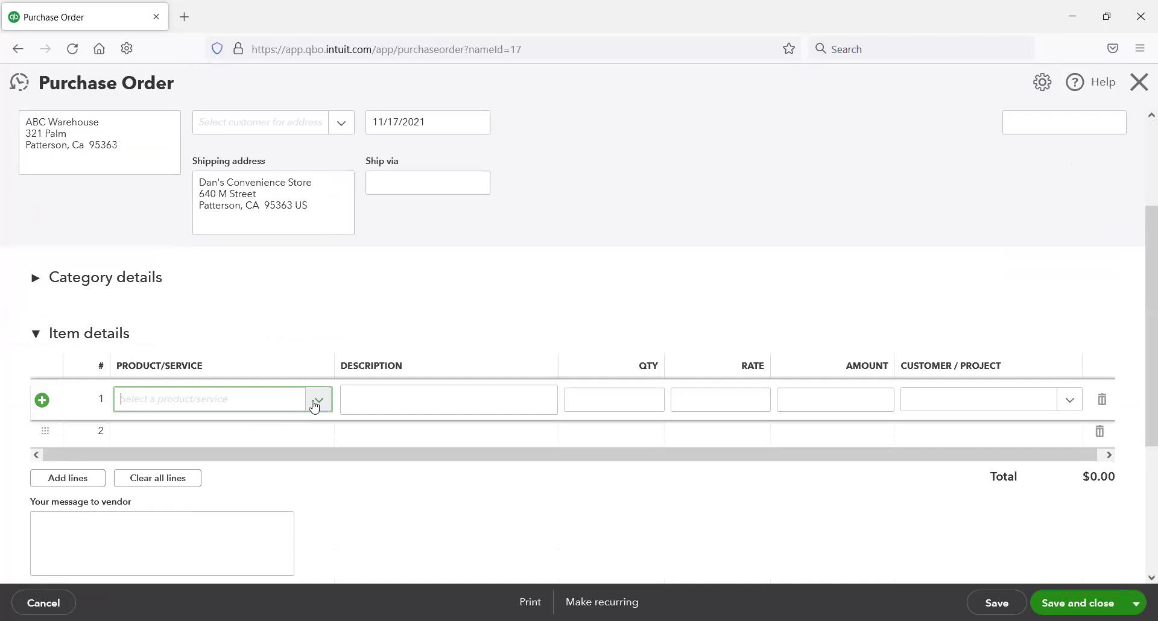
{"action": "left_click", "coordinate": [362, 270]}
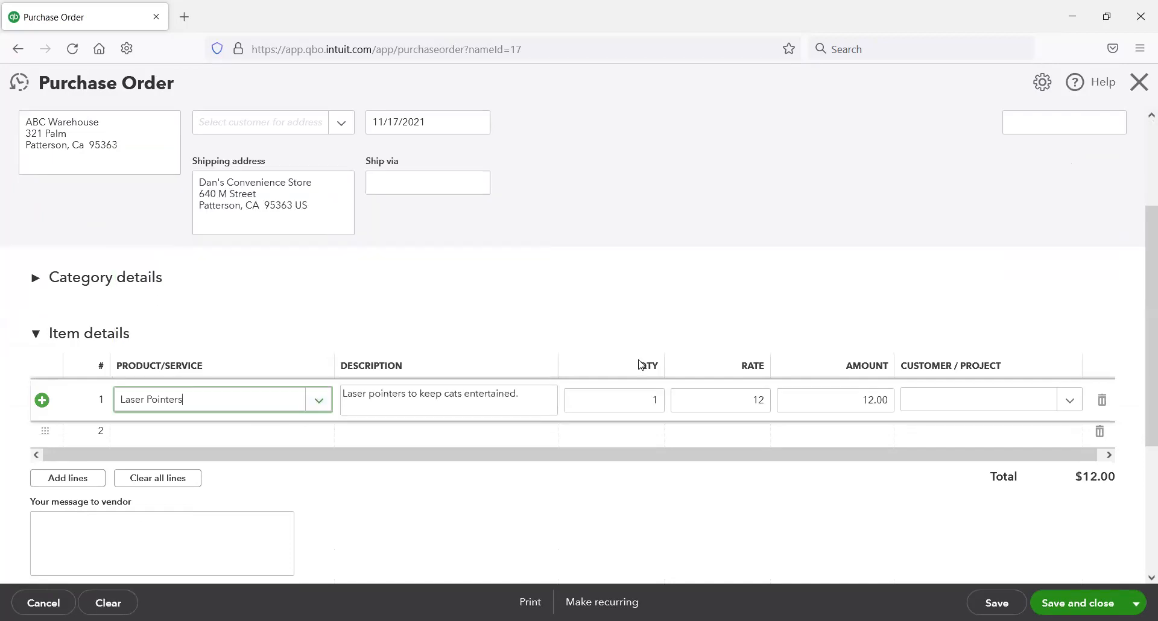
{"action": "type", "text": "22"}
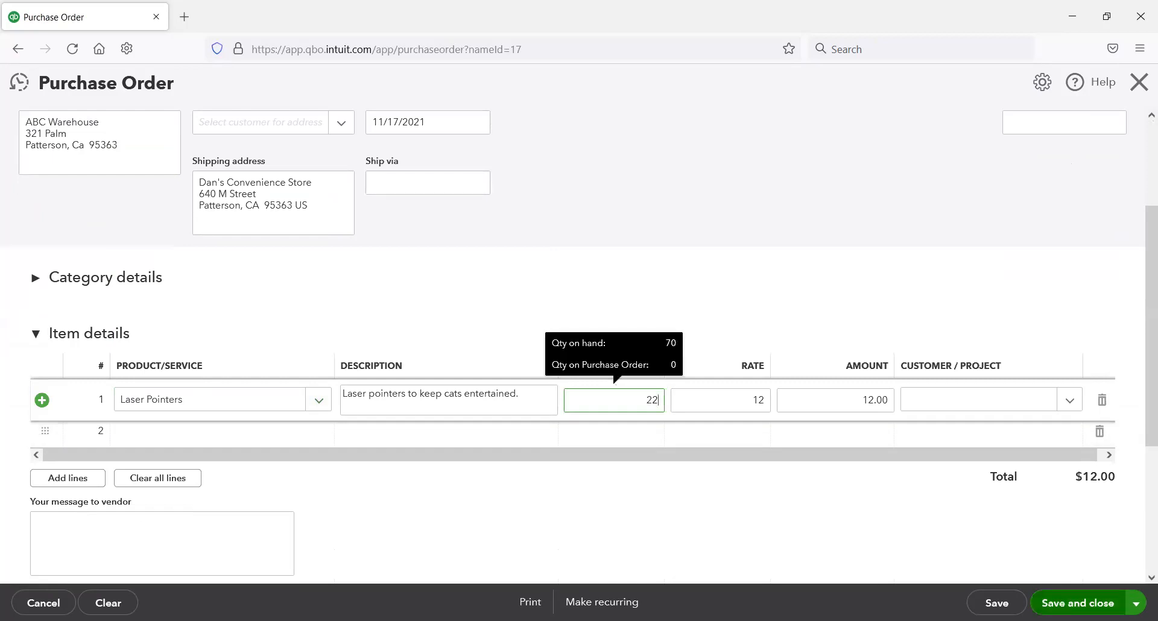
{"action": "left_click", "coordinate": [1060, 604]}
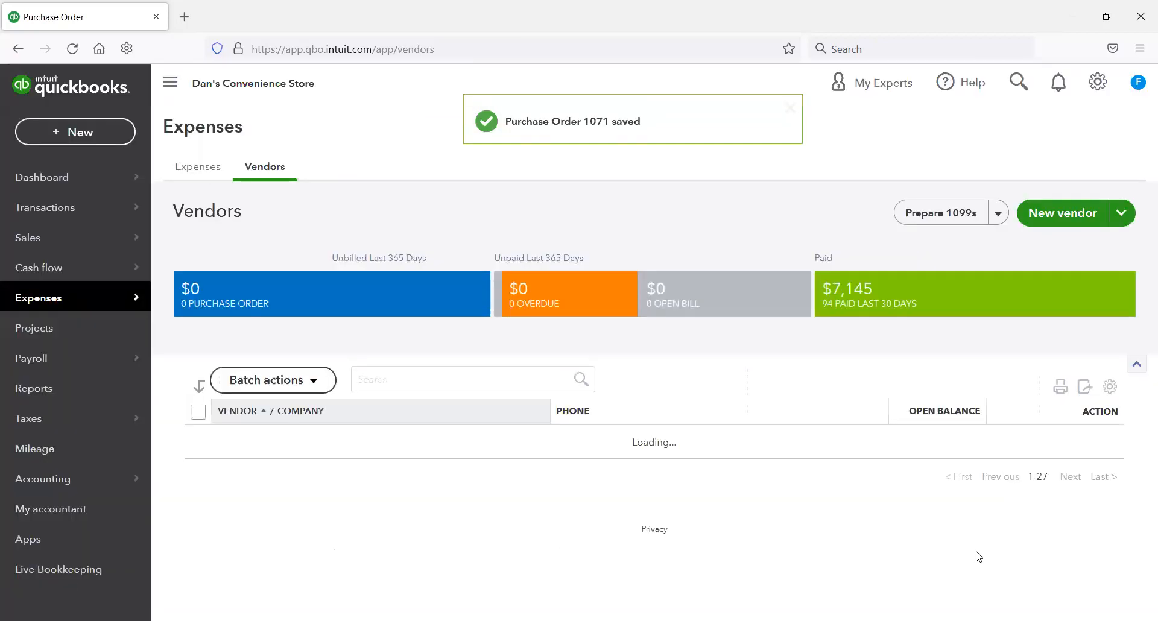
Step: Start a bill for Ingram Distributing and enter the vendor's street, city, state and ZIP code in the mailing address
{"action": "scroll", "coordinate": [1073, 547], "scroll_direction": "down", "scroll_amount": 3}
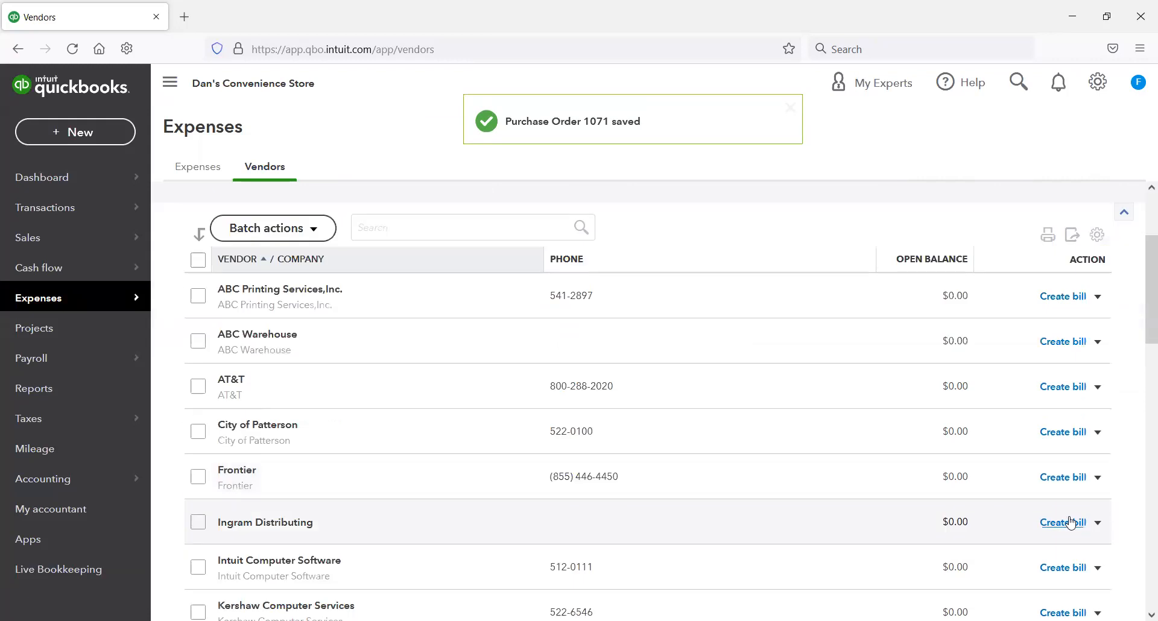
{"action": "left_click", "coordinate": [1046, 522]}
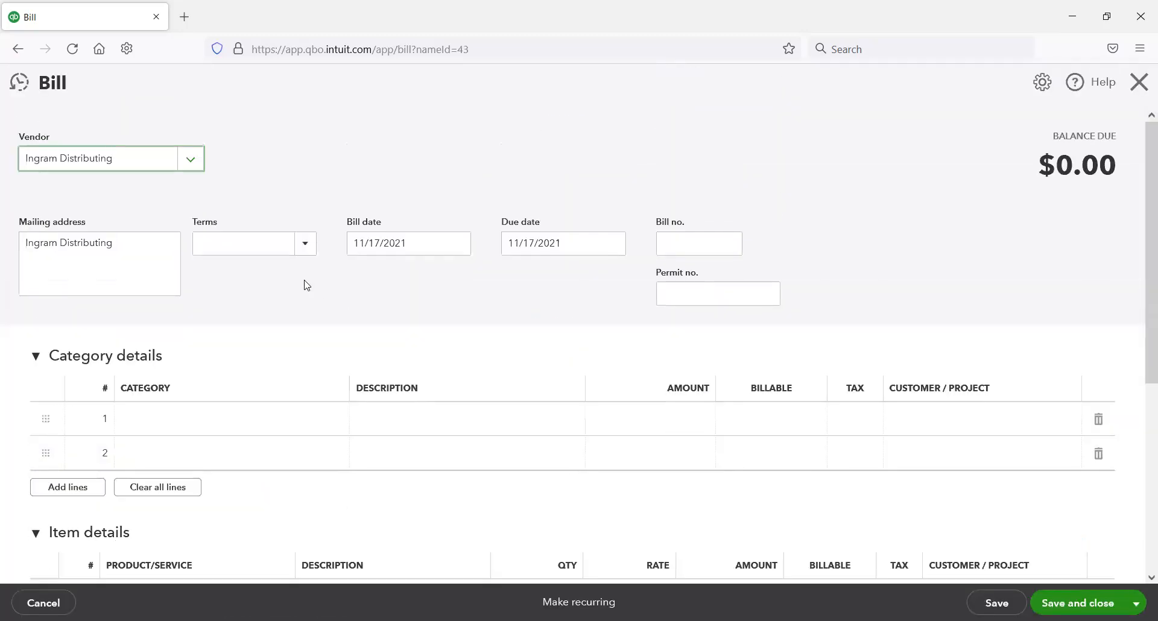
{"action": "left_click", "coordinate": [141, 243]}
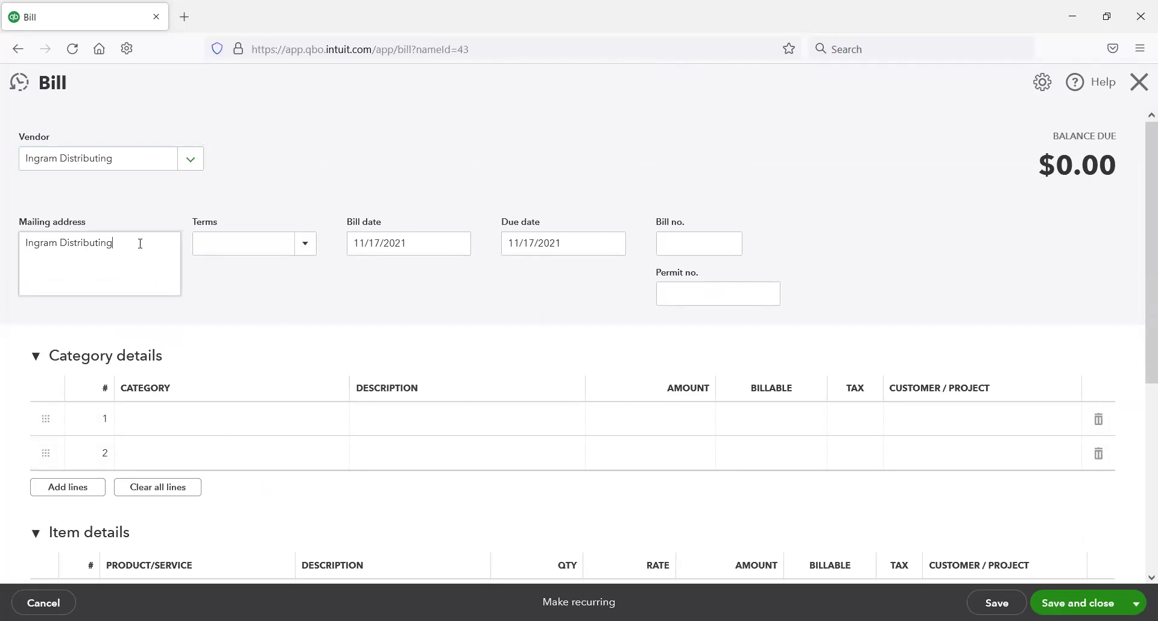
{"action": "key", "text": "Return"}
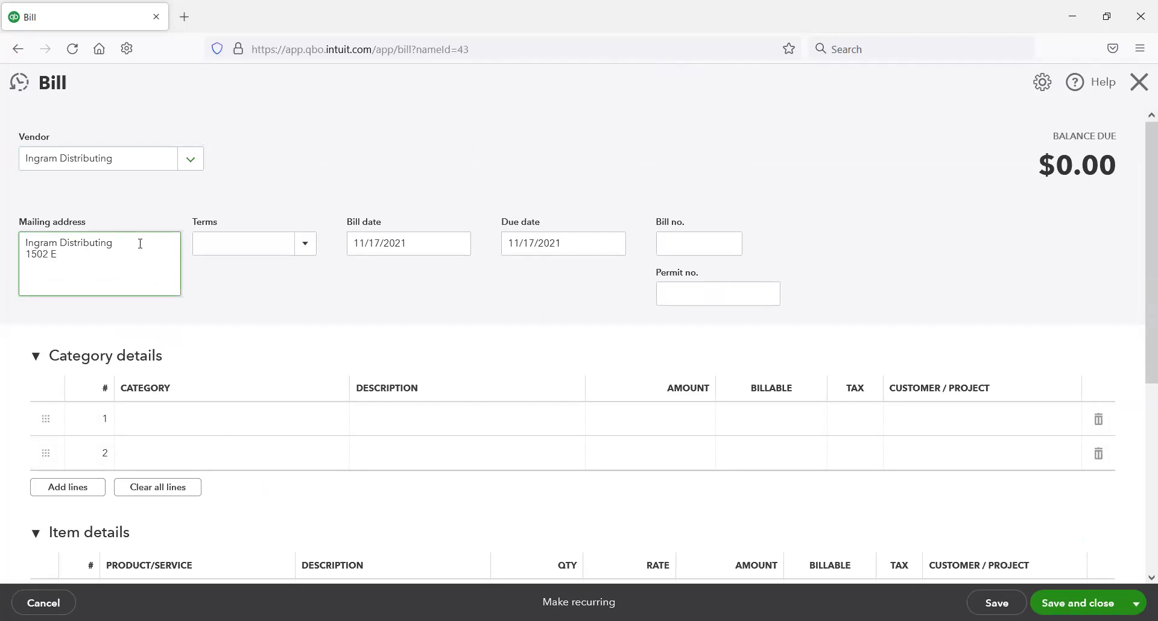
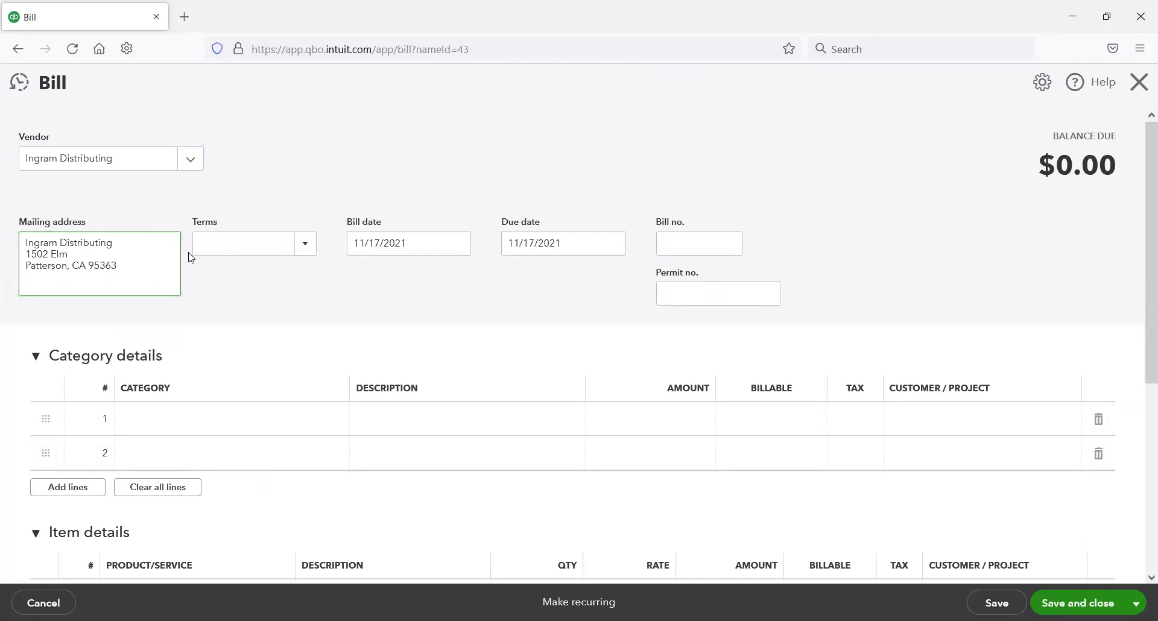
Step: Set the Ingram Distributing bill's terms to Due on receipt
{"action": "scroll", "coordinate": [253, 181], "scroll_direction": "down", "scroll_amount": 3}
{"action": "scroll", "coordinate": [243, 199], "scroll_direction": "up", "scroll_amount": 3}
{"action": "left_click", "coordinate": [304, 246]}
{"action": "left_click", "coordinate": [253, 298]}
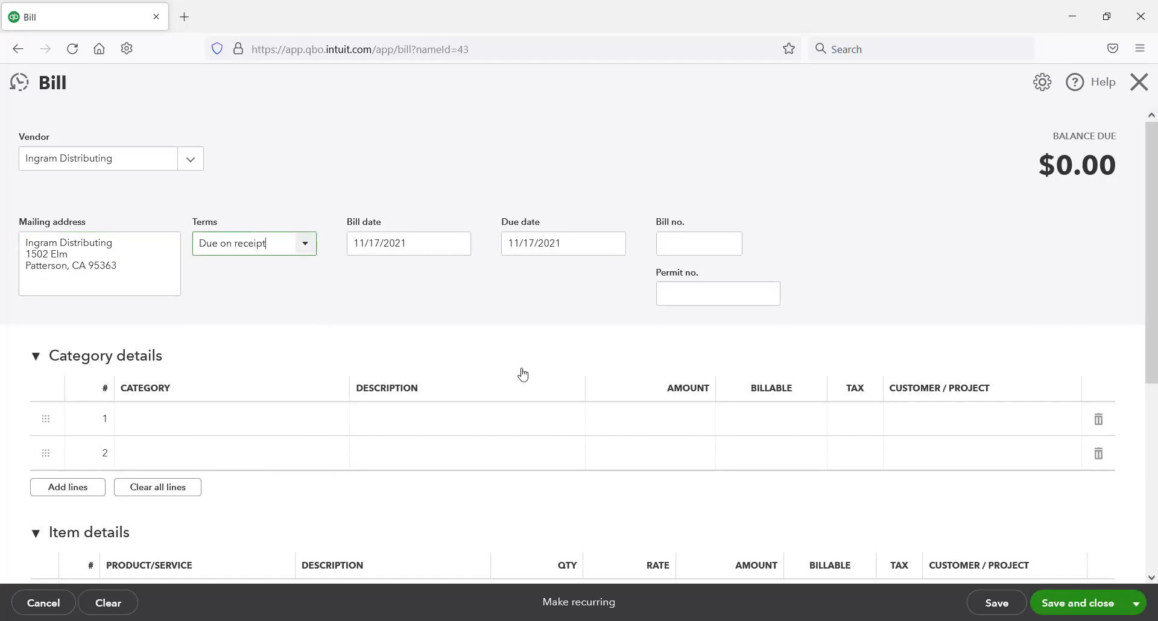
Step: Add 11 Pokemon Go Trading Cards - 5 Pack to the Ingram Distributing bill's item details, then save and close the bill
{"action": "scroll", "coordinate": [566, 395], "scroll_direction": "down", "scroll_amount": 3}
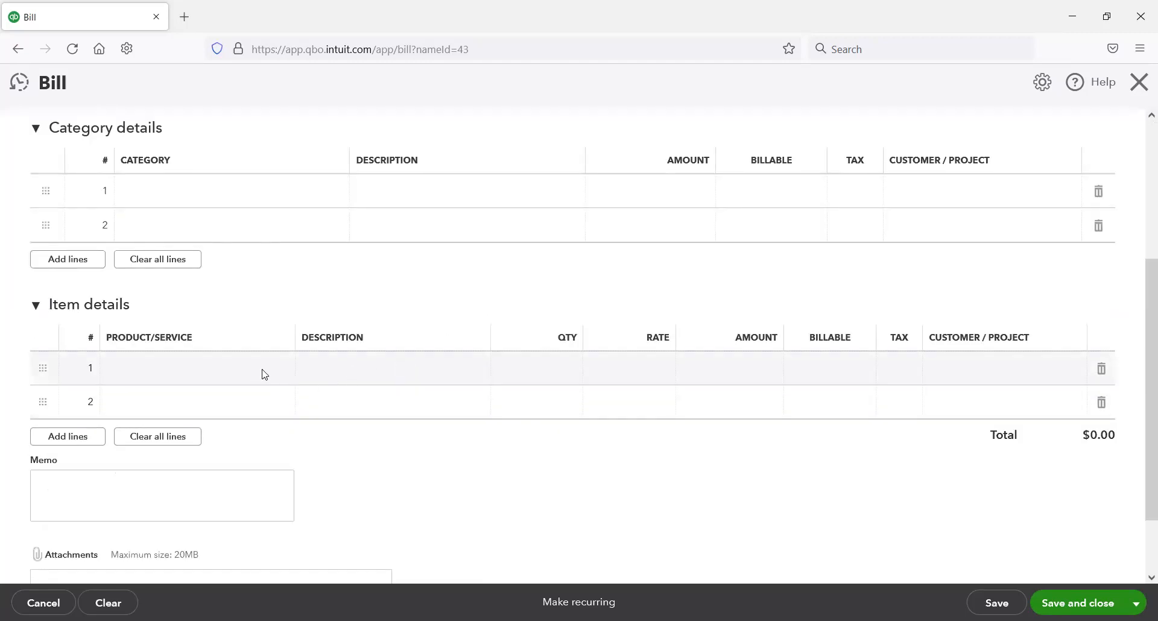
{"action": "left_click", "coordinate": [260, 373]}
{"action": "left_click", "coordinate": [282, 377]}
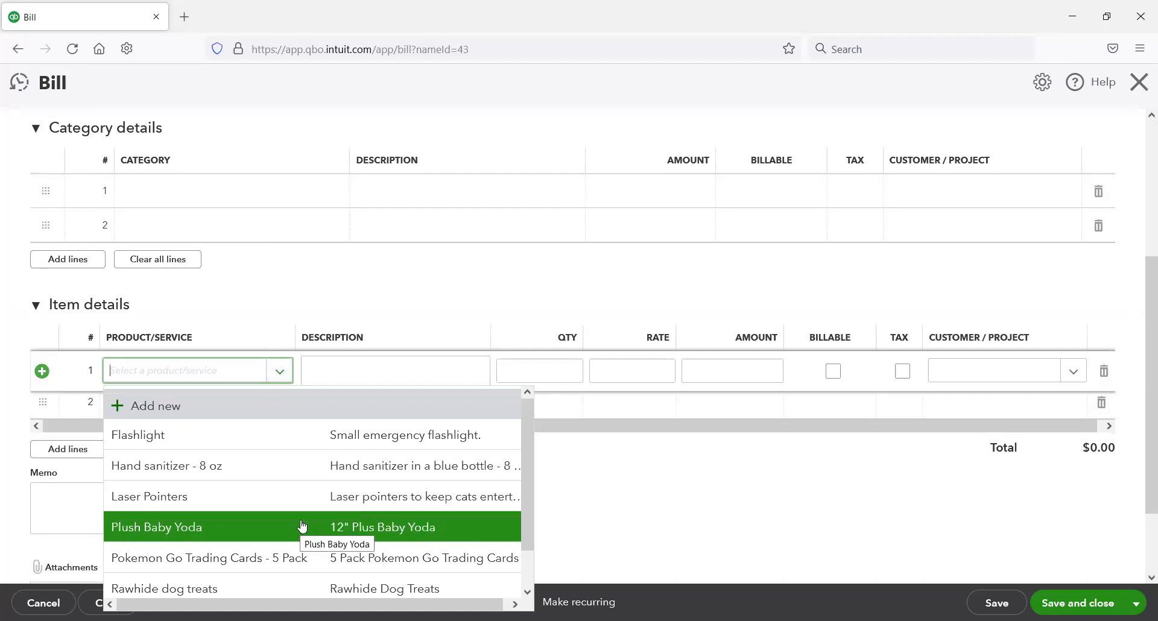
{"action": "left_click", "coordinate": [299, 554]}
{"action": "left_click", "coordinate": [568, 372]}
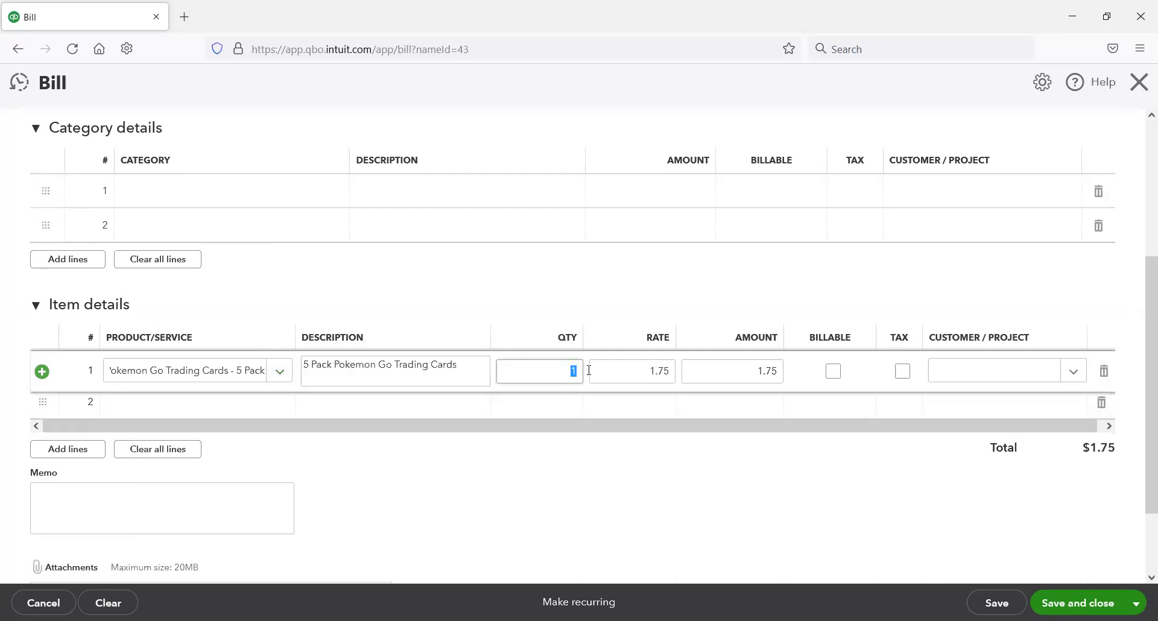
{"action": "type", "text": "11"}
{"action": "key", "text": "Tab"}
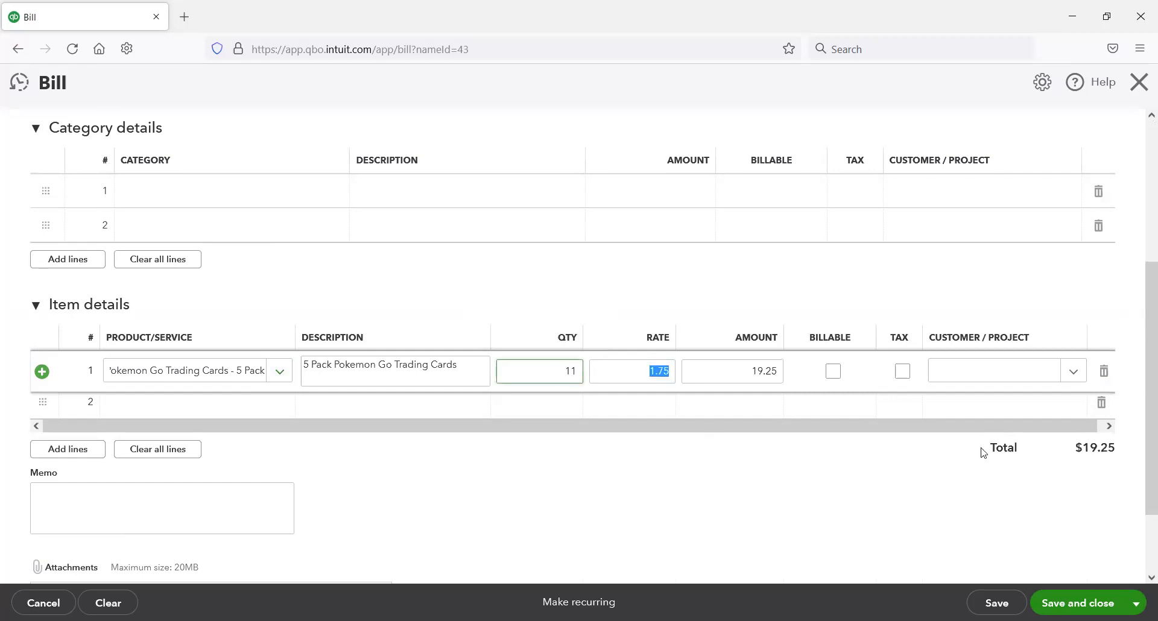
{"action": "left_click", "coordinate": [1079, 603]}
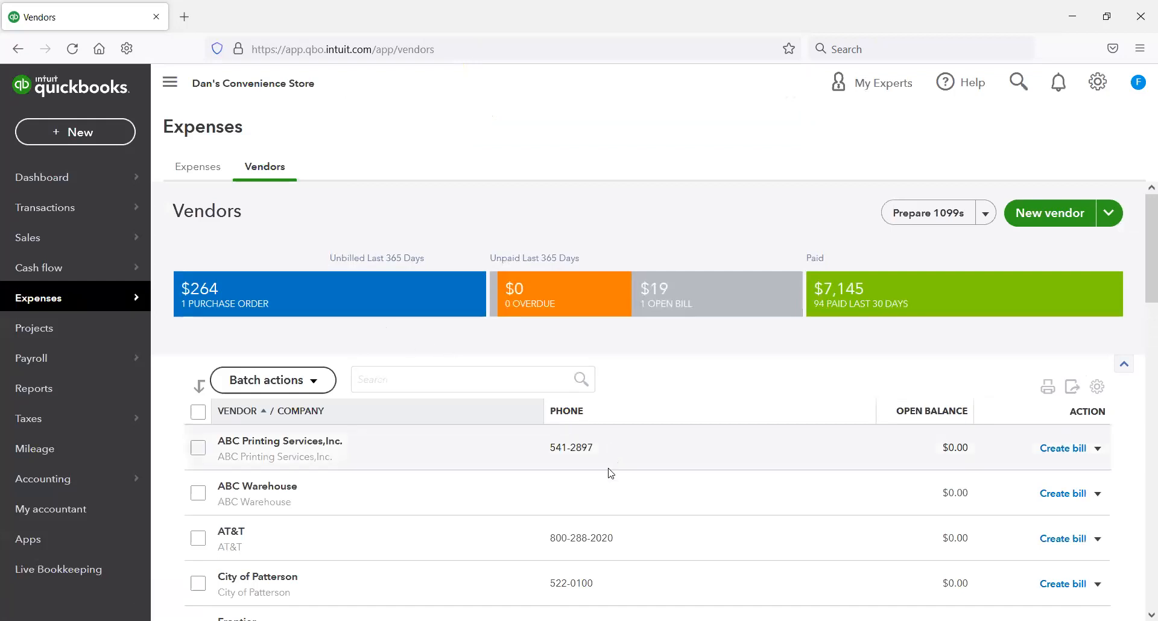
Step: Filter the vendor list to open purchase orders and start a bill for ABC Warehouse
{"action": "scroll", "coordinate": [611, 461], "scroll_direction": "down", "scroll_amount": 2}
{"action": "scroll", "coordinate": [610, 474], "scroll_direction": "down", "scroll_amount": 2}
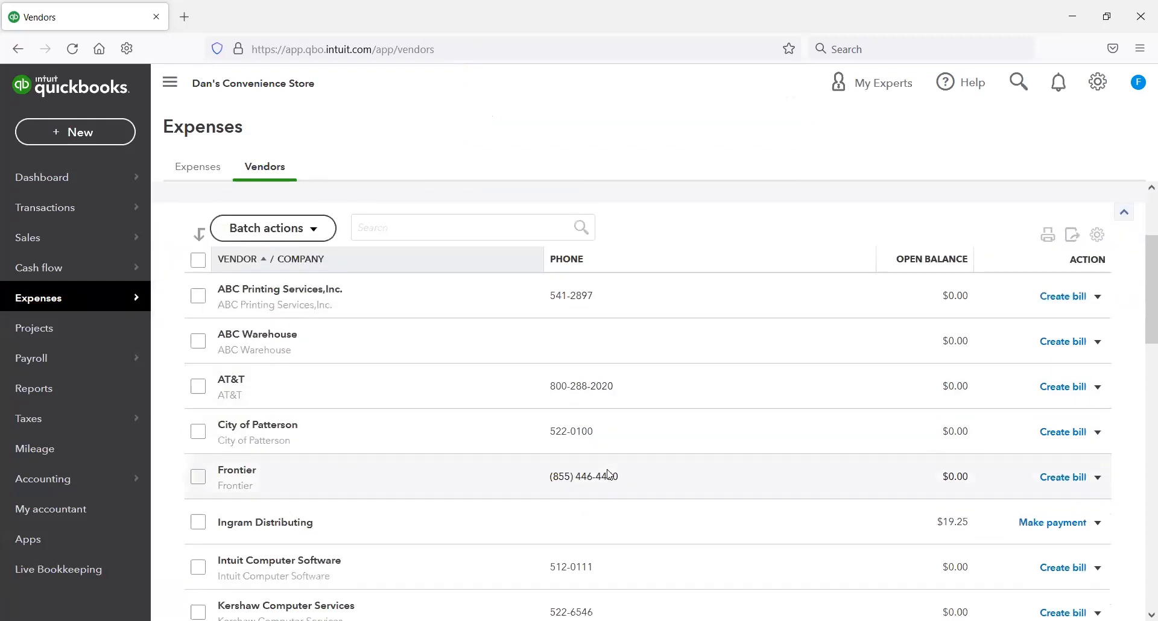
{"action": "scroll", "coordinate": [609, 474], "scroll_direction": "up", "scroll_amount": 2}
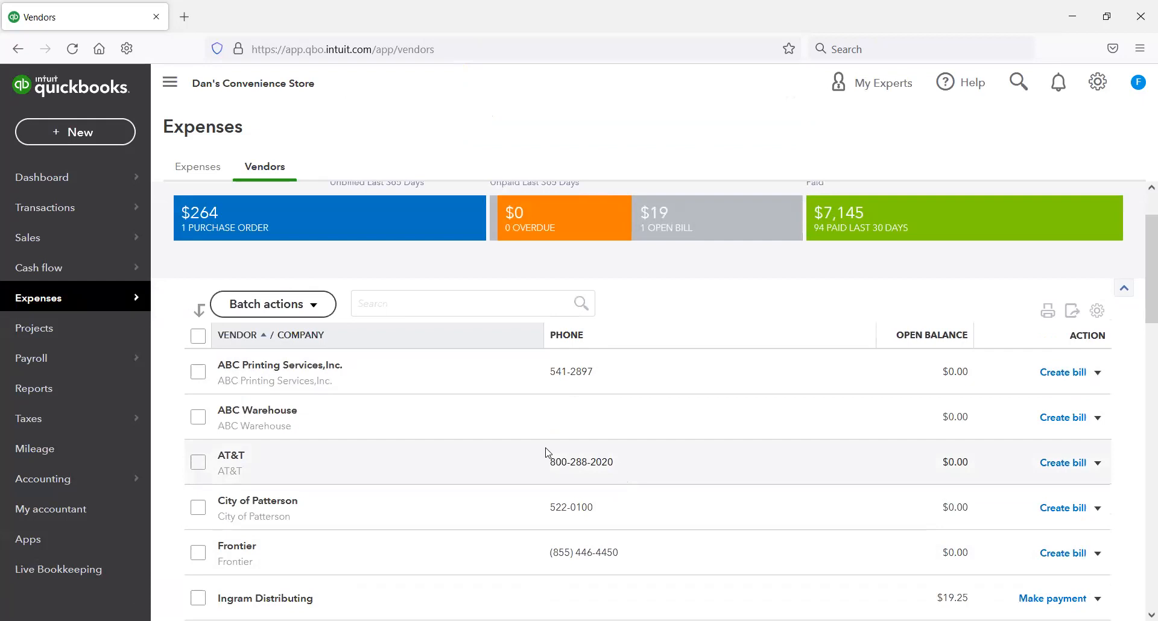
{"action": "left_click", "coordinate": [328, 227]}
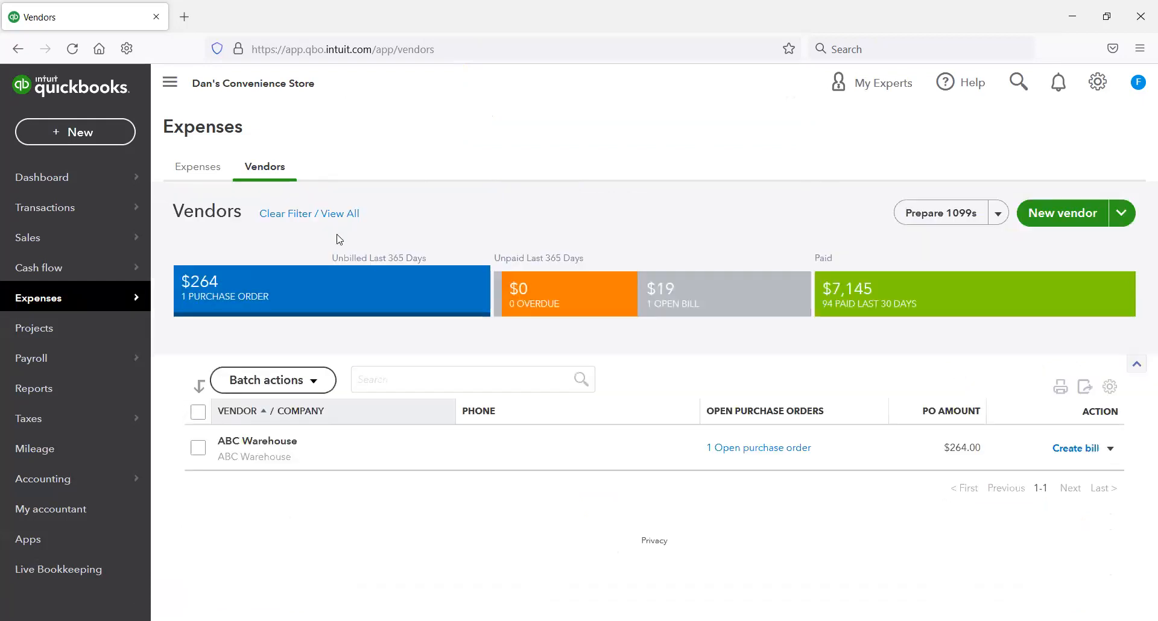
{"action": "left_click", "coordinate": [1080, 449]}
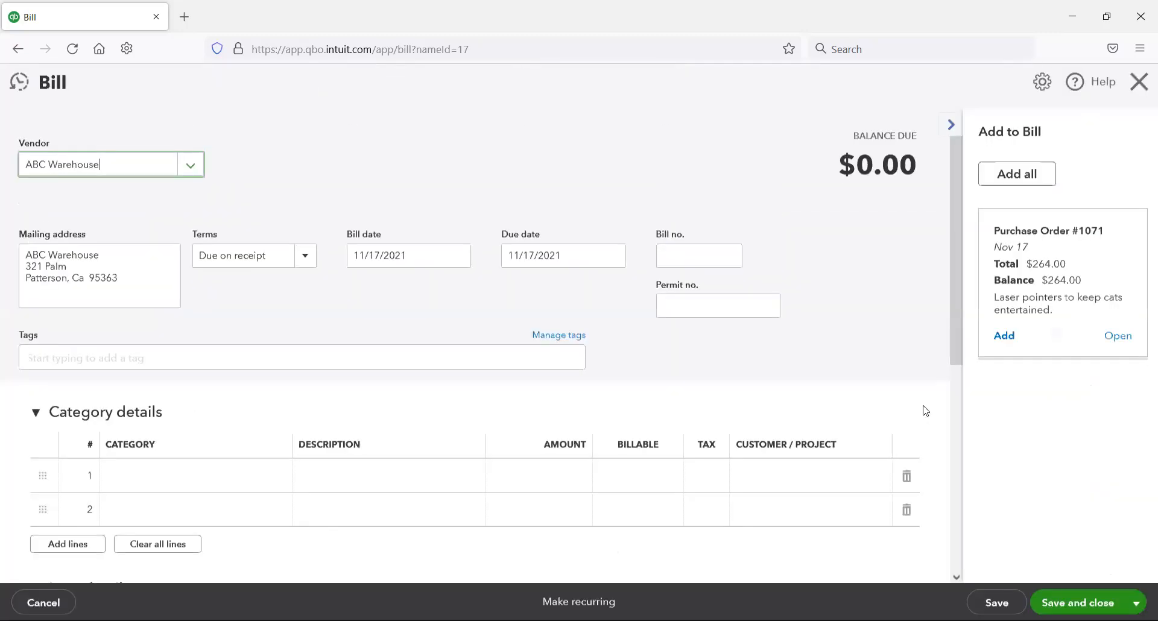
Step: Add the Laser Pointers purchase order to the ABC Warehouse bill, check its item line, then save and close it
{"action": "left_click", "coordinate": [999, 336]}
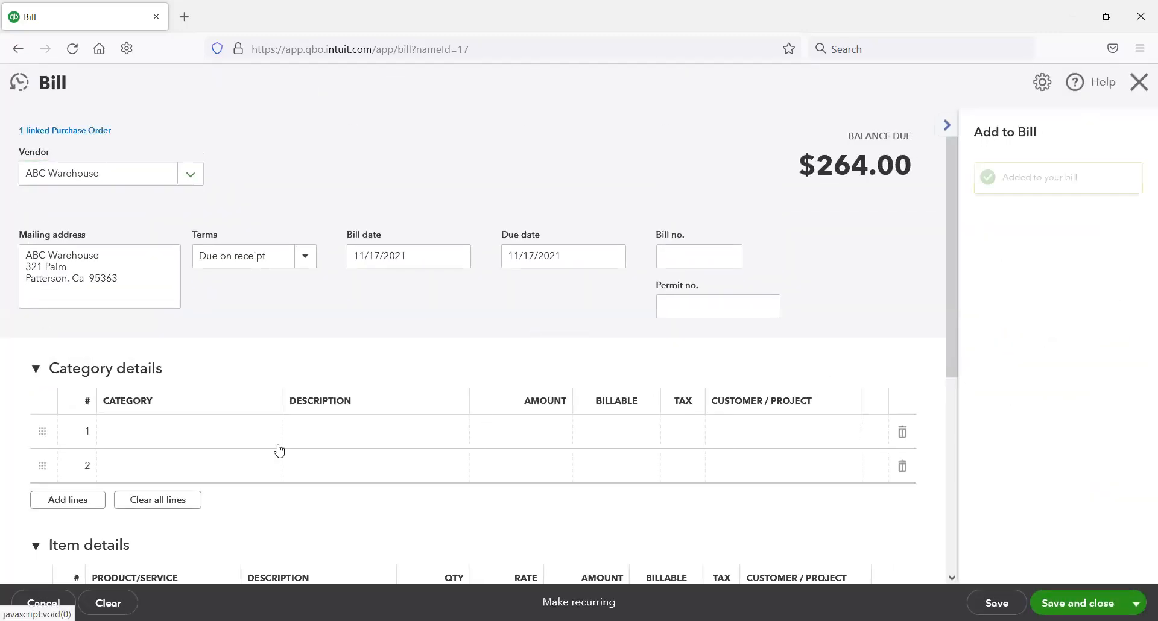
{"action": "scroll", "coordinate": [271, 460], "scroll_direction": "down", "scroll_amount": 2}
{"action": "scroll", "coordinate": [296, 462], "scroll_direction": "down", "scroll_amount": 2}
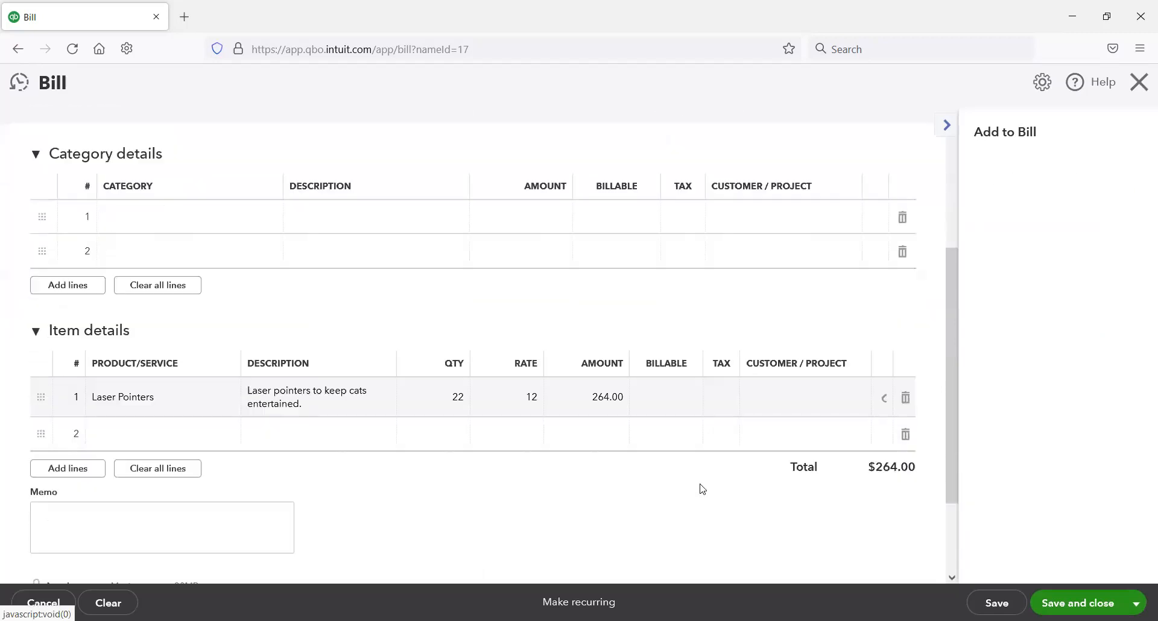
{"action": "left_click", "coordinate": [1078, 603]}
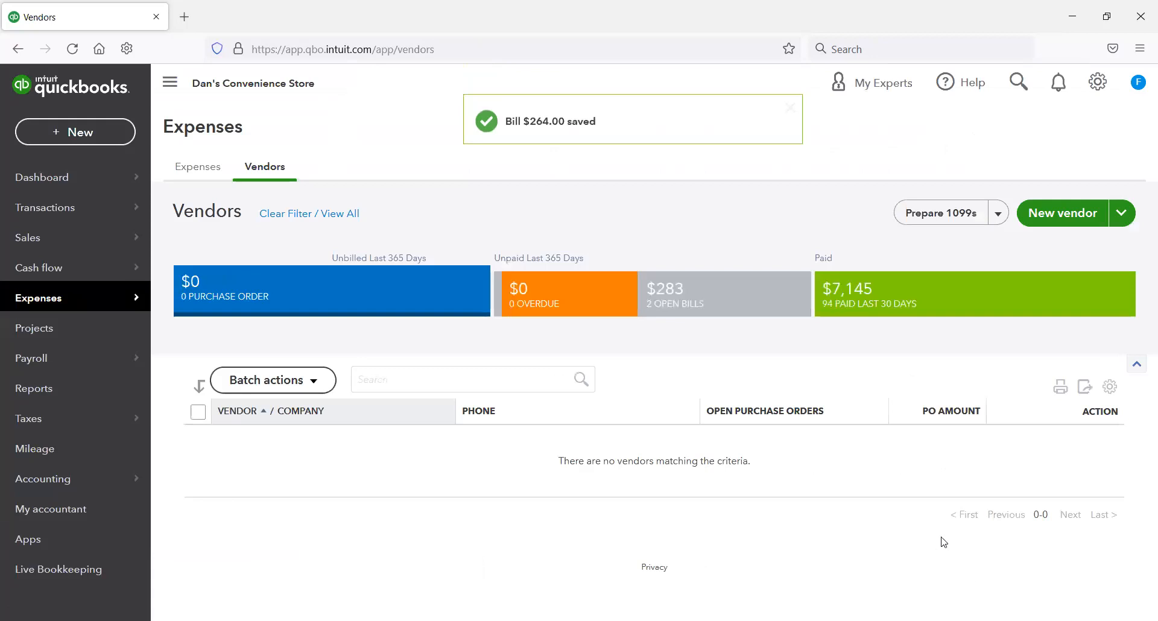
Step: Filter the vendor list to unpaid bills and pay the ABC Warehouse bill from the Checking Account, saving and closing the payment
{"action": "left_click", "coordinate": [718, 308]}
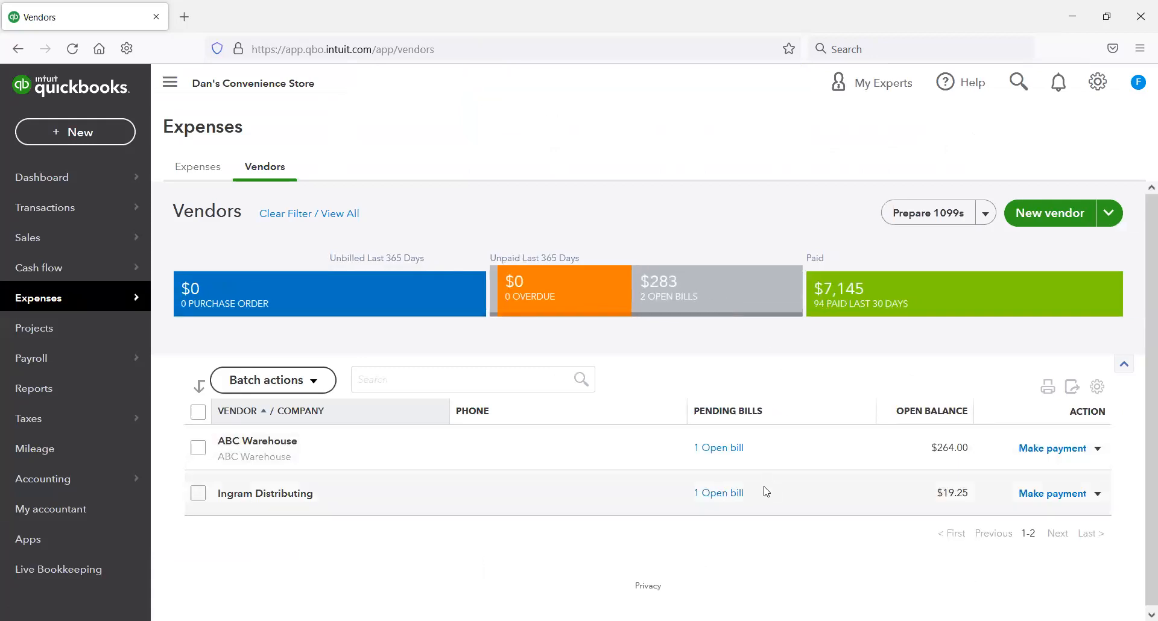
{"action": "left_click", "coordinate": [1063, 450]}
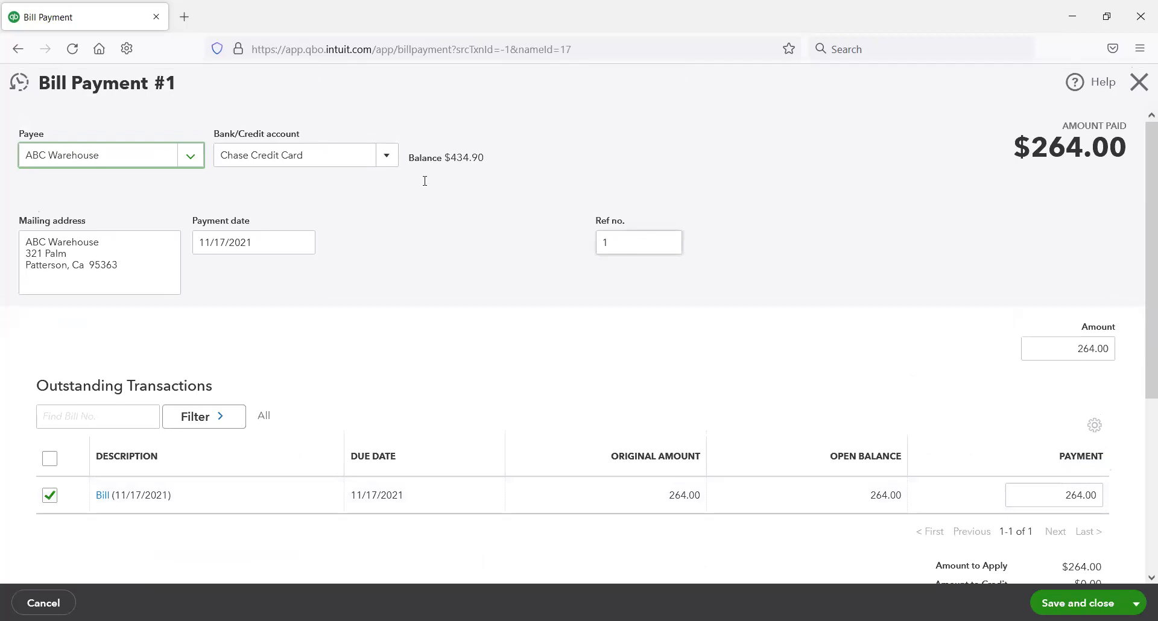
{"action": "left_click", "coordinate": [387, 155]}
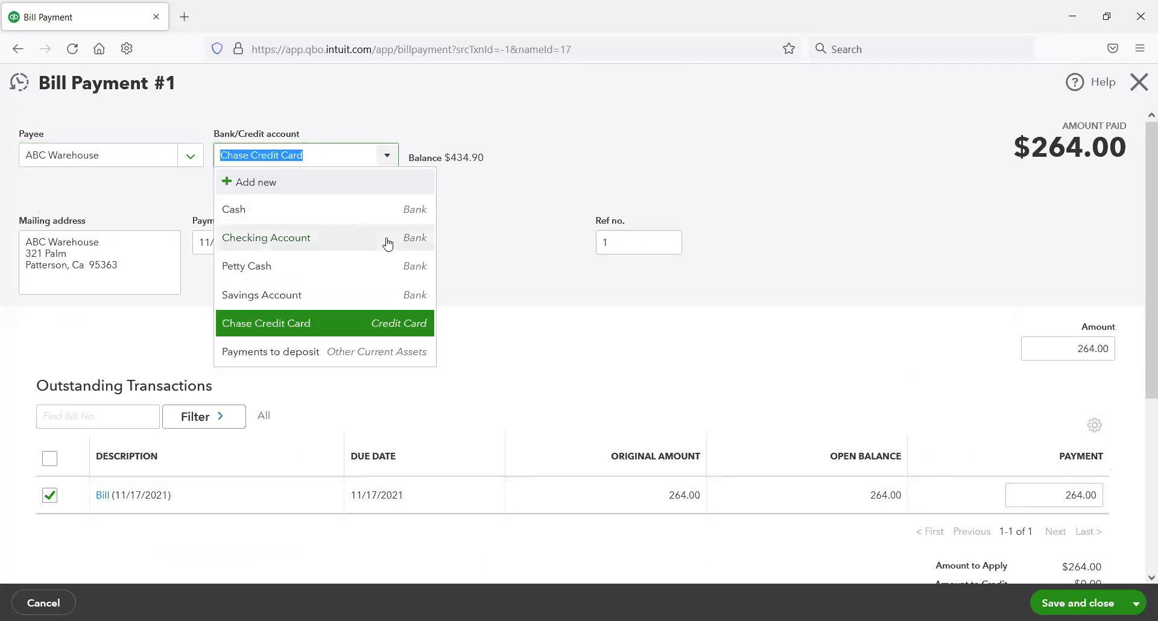
{"action": "left_click", "coordinate": [388, 243]}
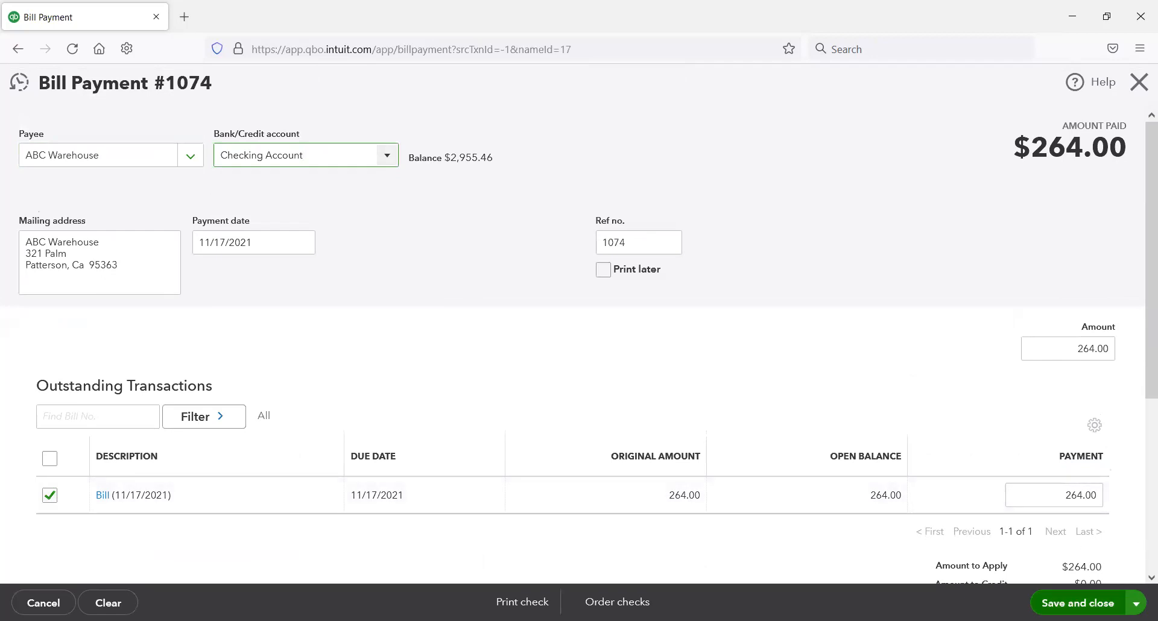
{"action": "left_click", "coordinate": [1079, 603]}
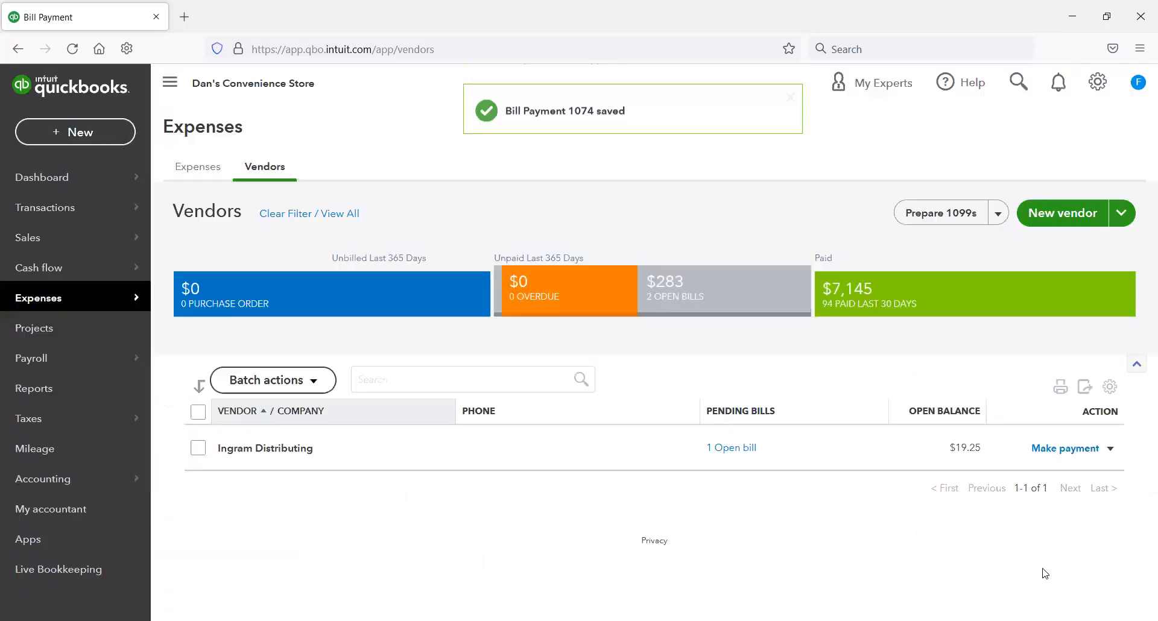
Step: Pay the Ingram Distributing open bill from the Checking Account, then save and close the payment
{"action": "left_click", "coordinate": [1074, 449]}
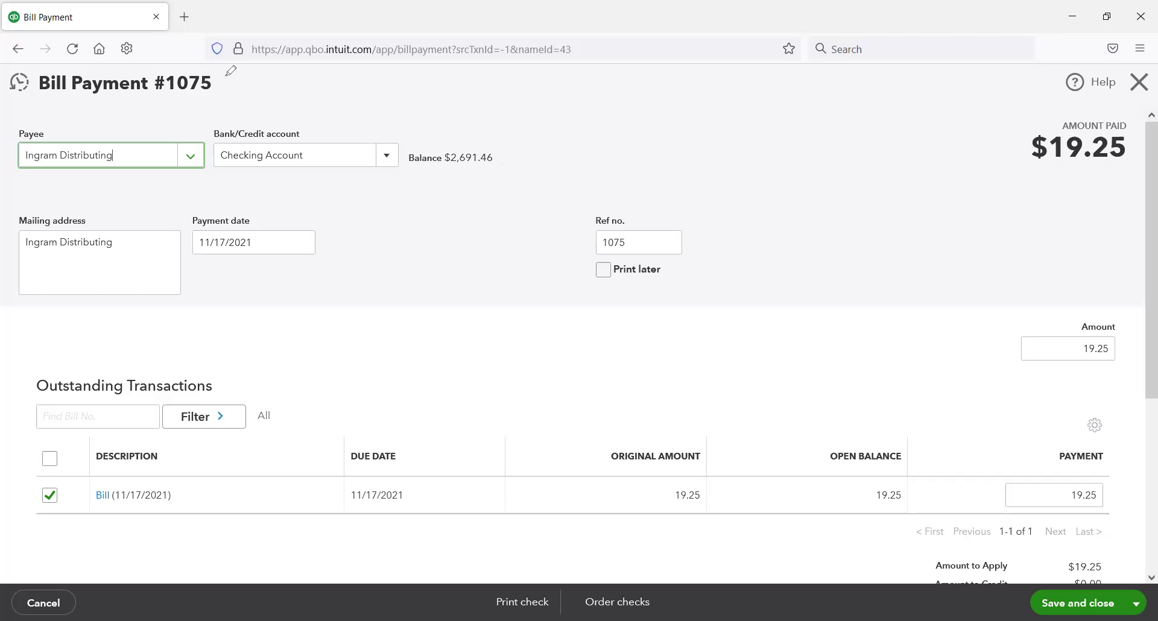
{"action": "left_click_drag", "start_coordinate": [229, 71], "coordinate": [248, 81]}
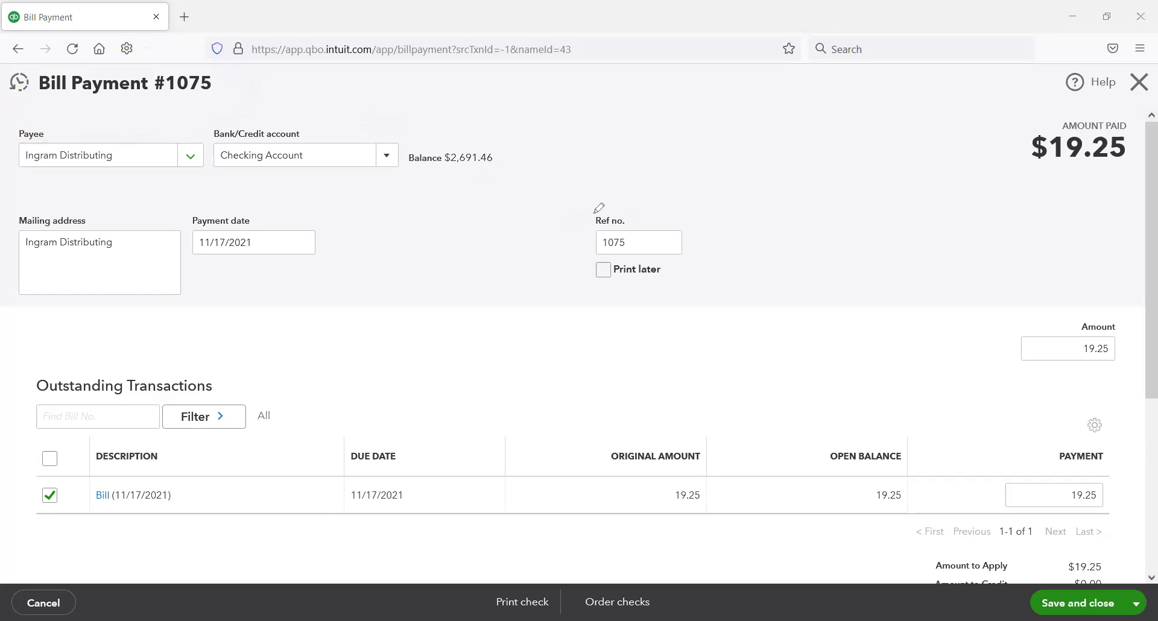
{"action": "left_click_drag", "start_coordinate": [673, 193], "coordinate": [656, 195]}
{"action": "mouse_move", "coordinate": [503, 137]}
{"action": "left_mouse_down"}
{"action": "mouse_move", "coordinate": [451, 204]}
{"action": "mouse_move", "coordinate": [481, 127]}
{"action": "left_mouse_up"}
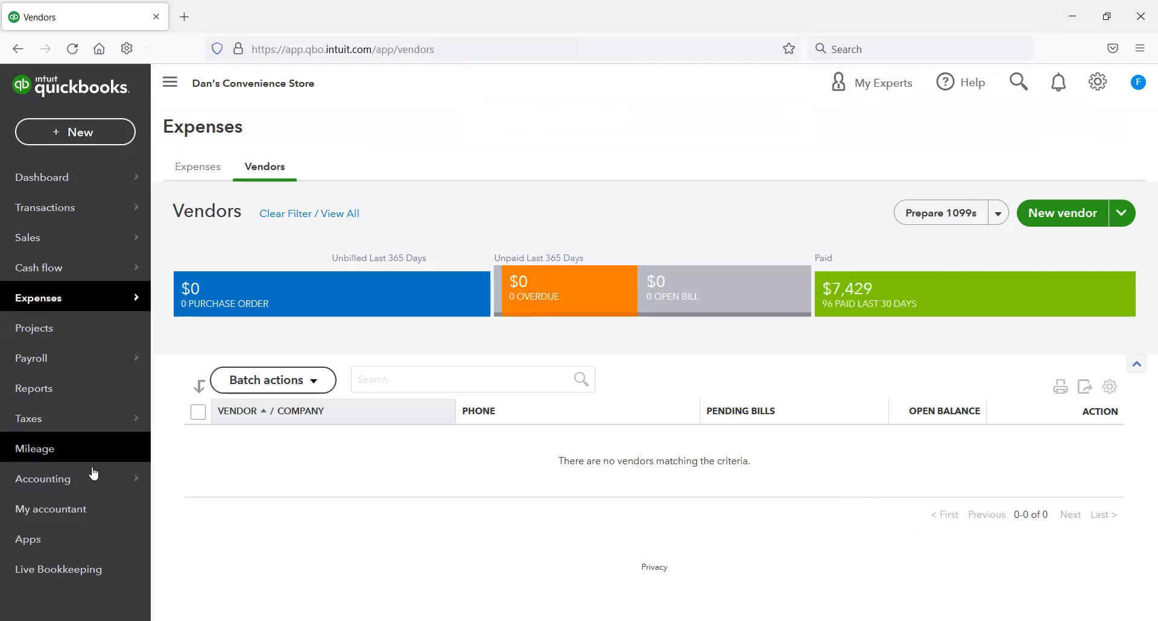
Step: Filter the chart of accounts by "chase" and by "checking", then open the Checking Account register to check the bill payments
{"action": "mouse_move", "coordinate": [77, 480]}
{"action": "left_click", "coordinate": [192, 479]}
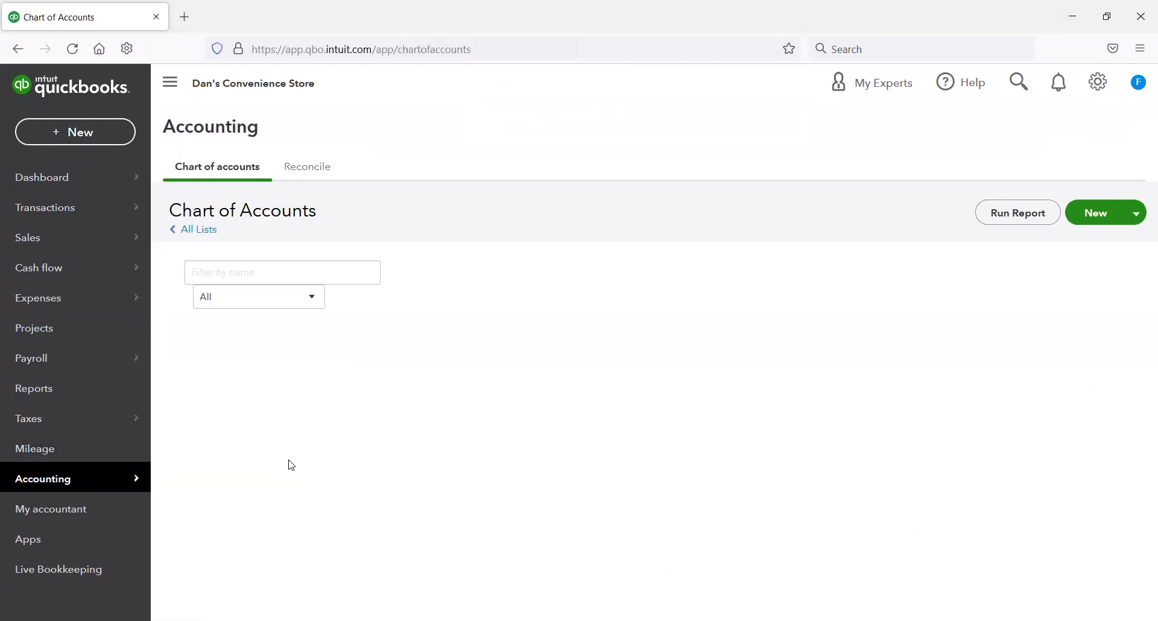
{"action": "left_click", "coordinate": [432, 425]}
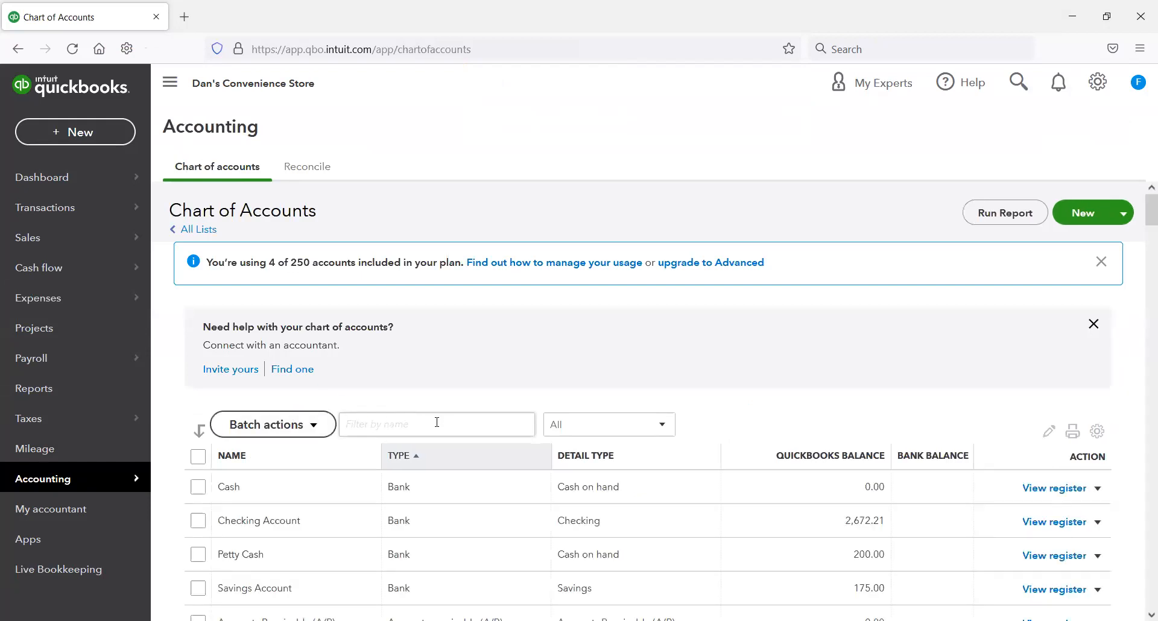
{"action": "type", "text": "chase"}
{"action": "double_click", "coordinate": [431, 425]}
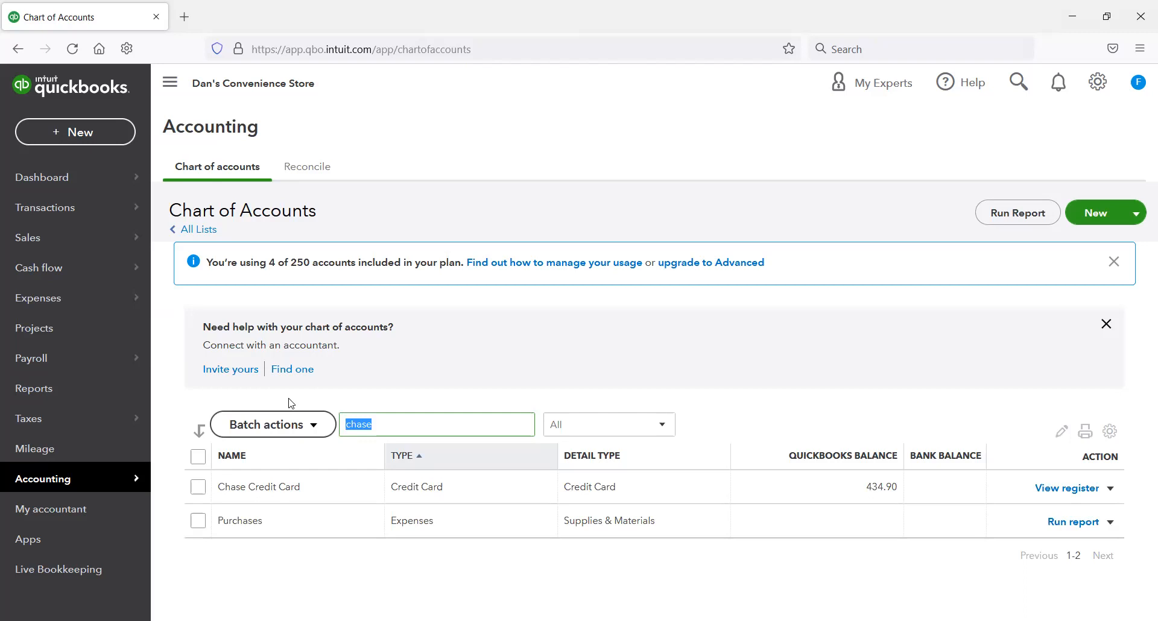
{"action": "type", "text": "checking"}
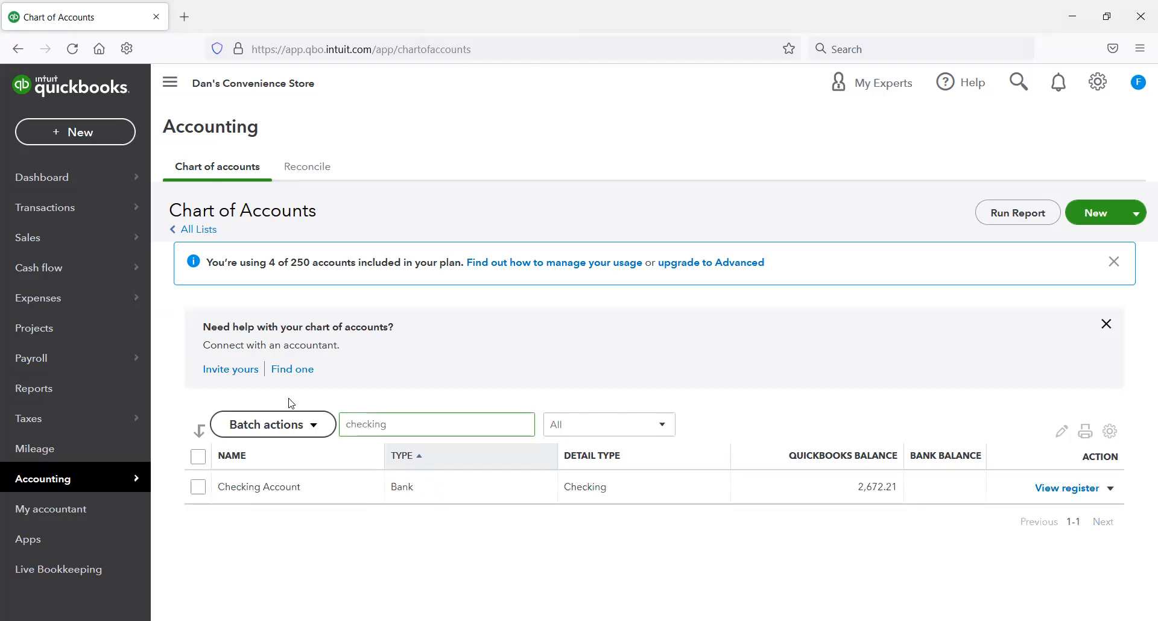
{"action": "left_click", "coordinate": [1071, 488]}
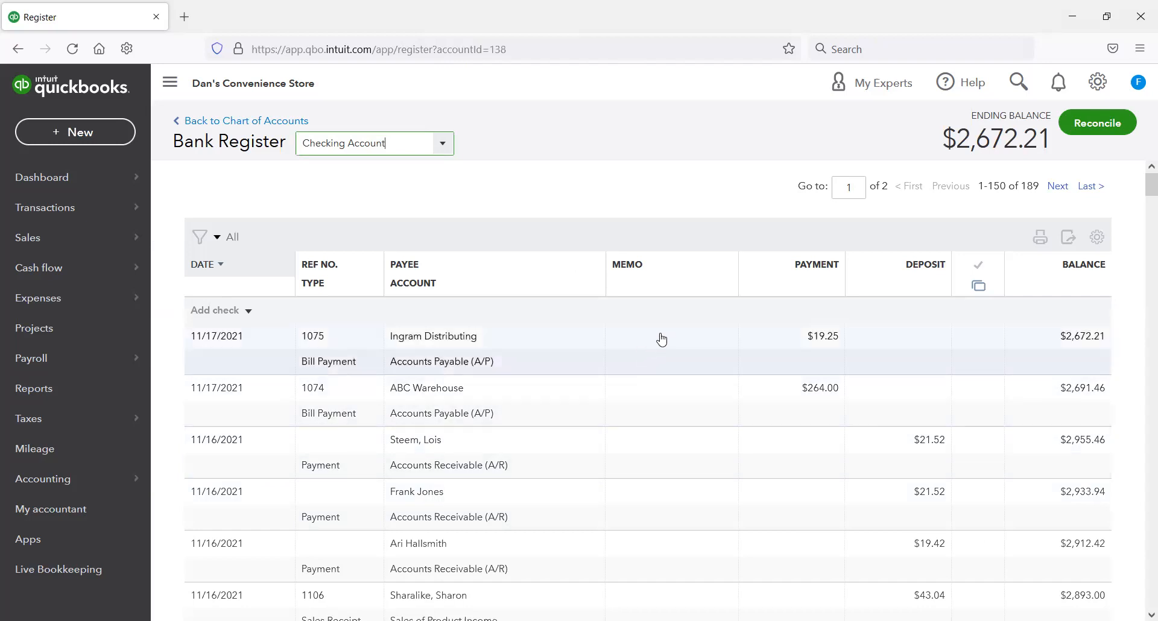
Step: Return to the chart of accounts and filter it by "chase"
{"action": "left_click", "coordinate": [266, 122]}
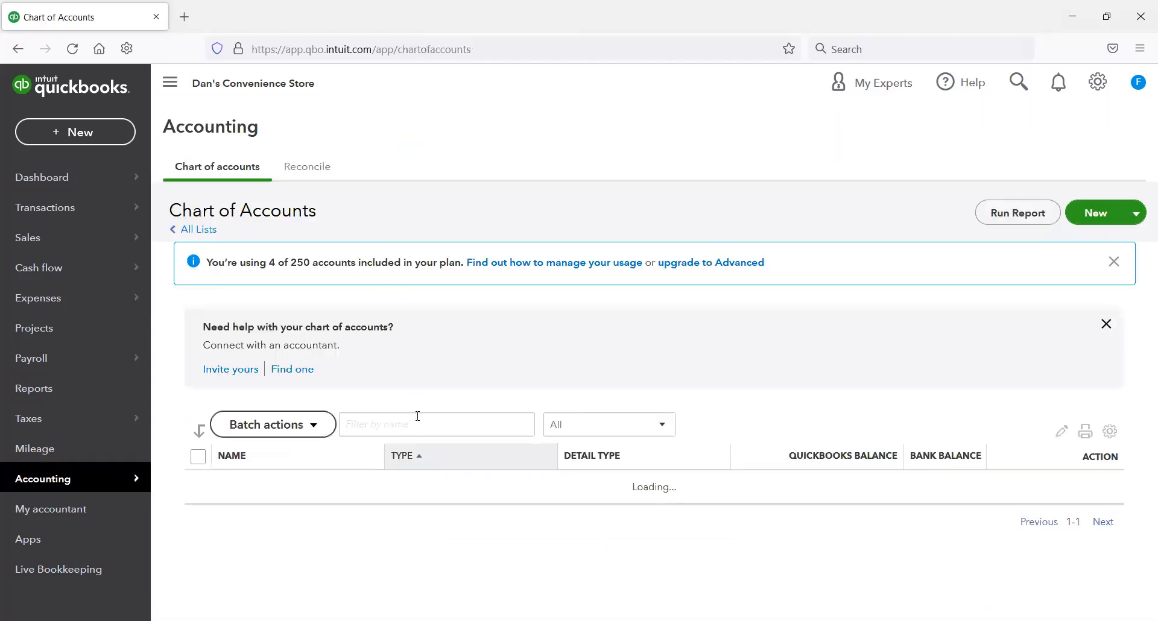
{"action": "left_click", "coordinate": [419, 423]}
{"action": "type", "text": "checkingchase"}
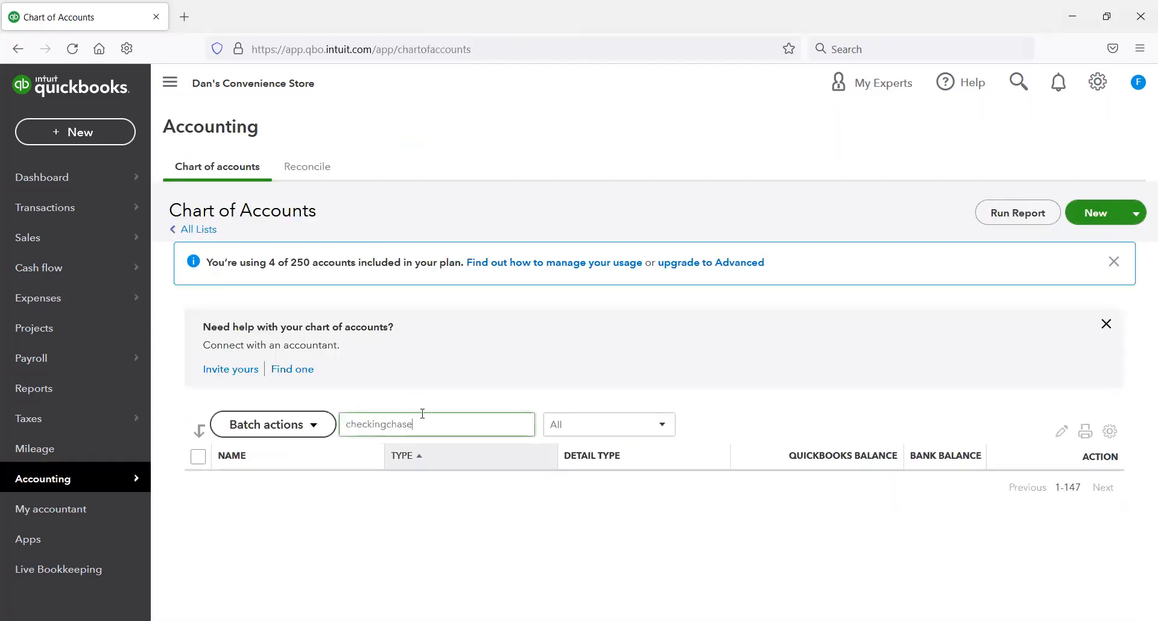
{"action": "type", "text": "chase"}
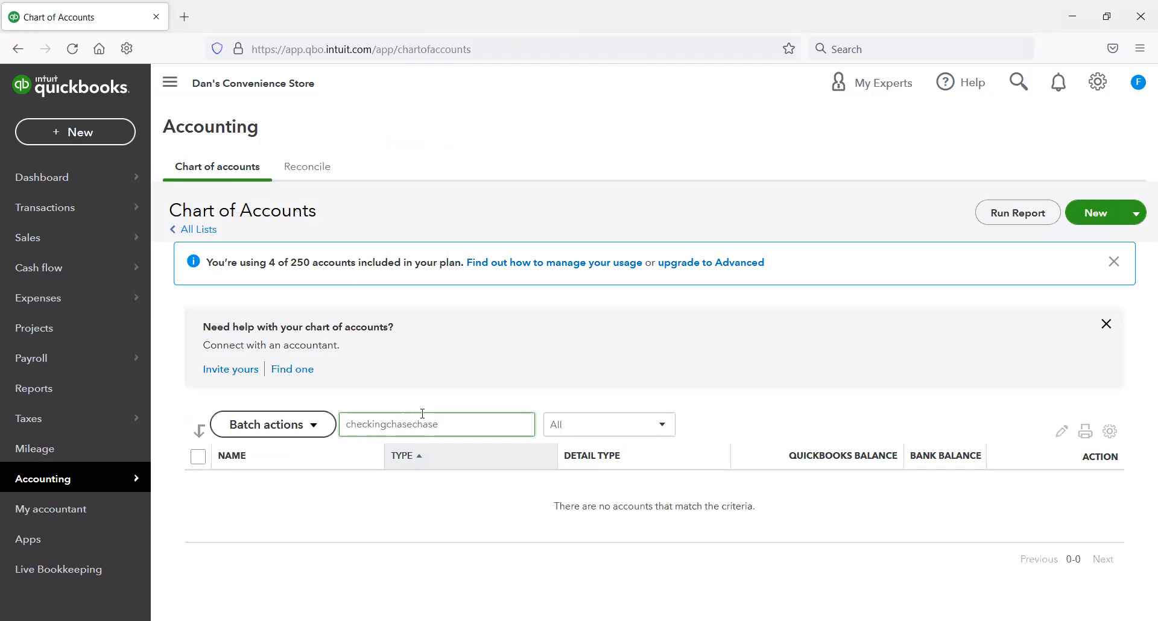
{"action": "key", "text": "BackSpace"}
{"action": "key", "text": "BackSpace"}
{"action": "key", "text": "BackSpace"}
{"action": "key", "text": "BackSpace"}
{"action": "key", "text": "BackSpace"}
{"action": "key", "text": "BackSpace"}
{"action": "key", "text": "BackSpace"}
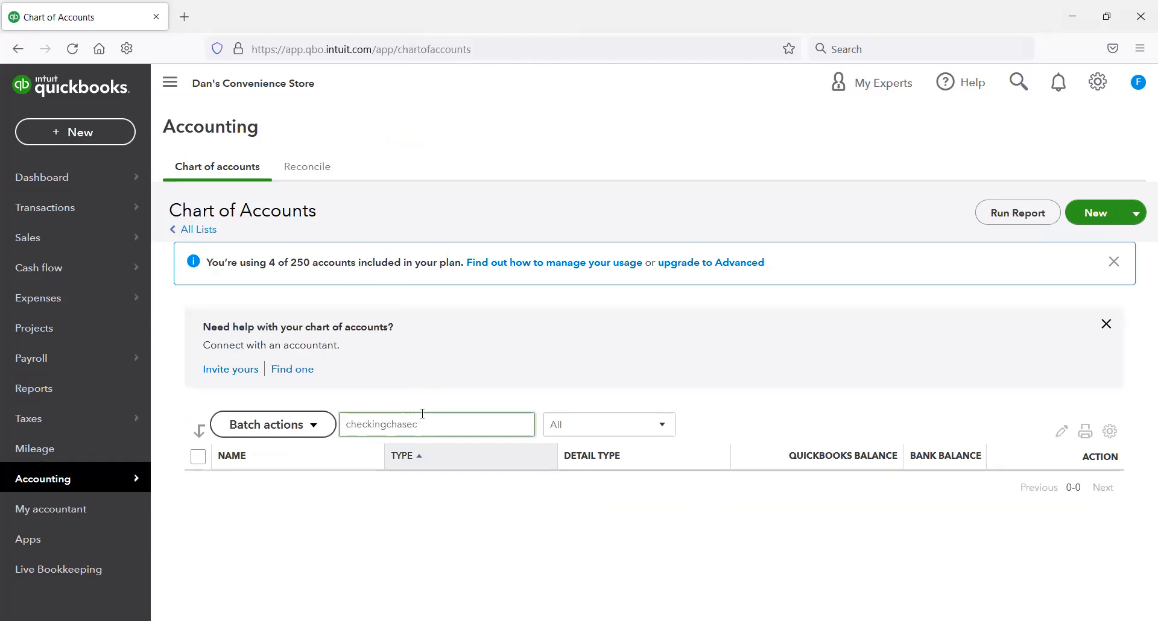
{"action": "key", "text": "BackSpace"}
{"action": "key", "text": "BackSpace"}
{"action": "key", "text": "BackSpace"}
{"action": "key", "text": "BackSpace"}
{"action": "key", "text": "BackSpace"}
{"action": "key", "text": "BackSpace"}
{"action": "key", "text": "BackSpace"}
{"action": "key", "text": "BackSpace"}
{"action": "key", "text": "BackSpace"}
{"action": "key", "text": "BackSpace"}
{"action": "key", "text": "BackSpace"}
{"action": "type", "text": "chase"}
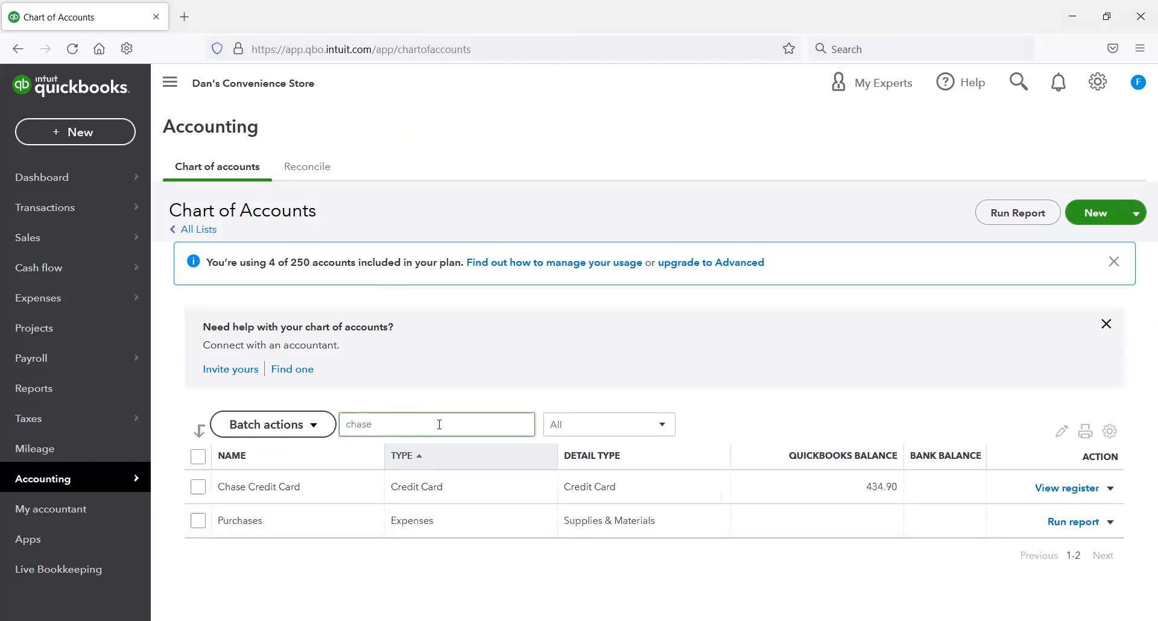
Step: Open the Chase Credit Card register and review its bill payment charges
{"action": "left_click", "coordinate": [1067, 490]}
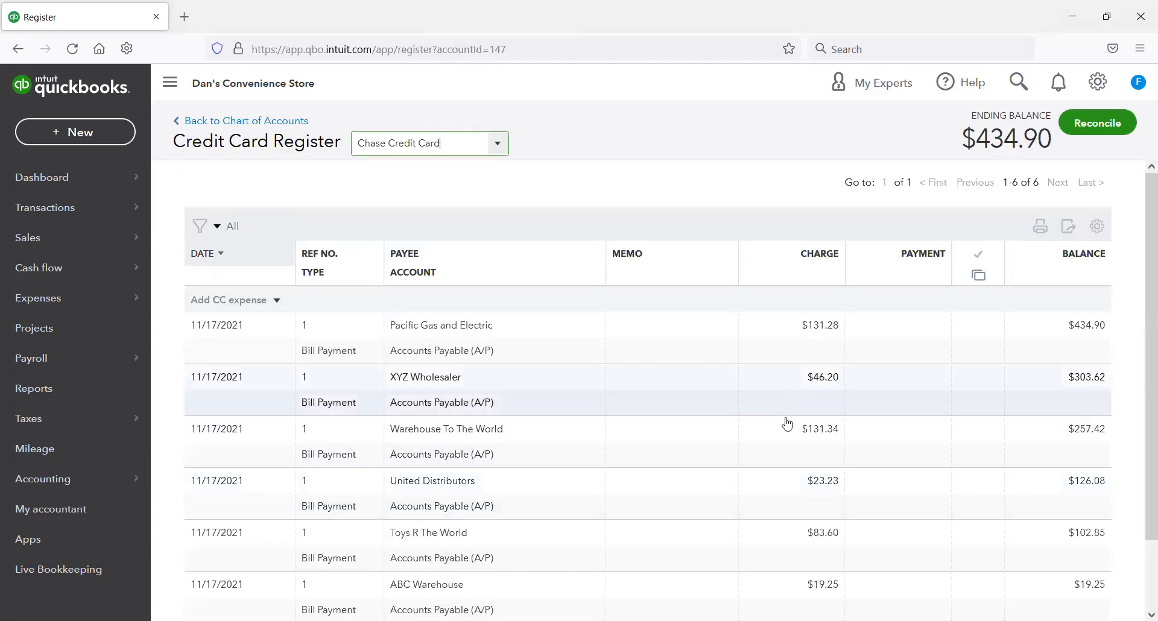
{"action": "scroll", "coordinate": [783, 429], "scroll_direction": "down", "scroll_amount": 2}
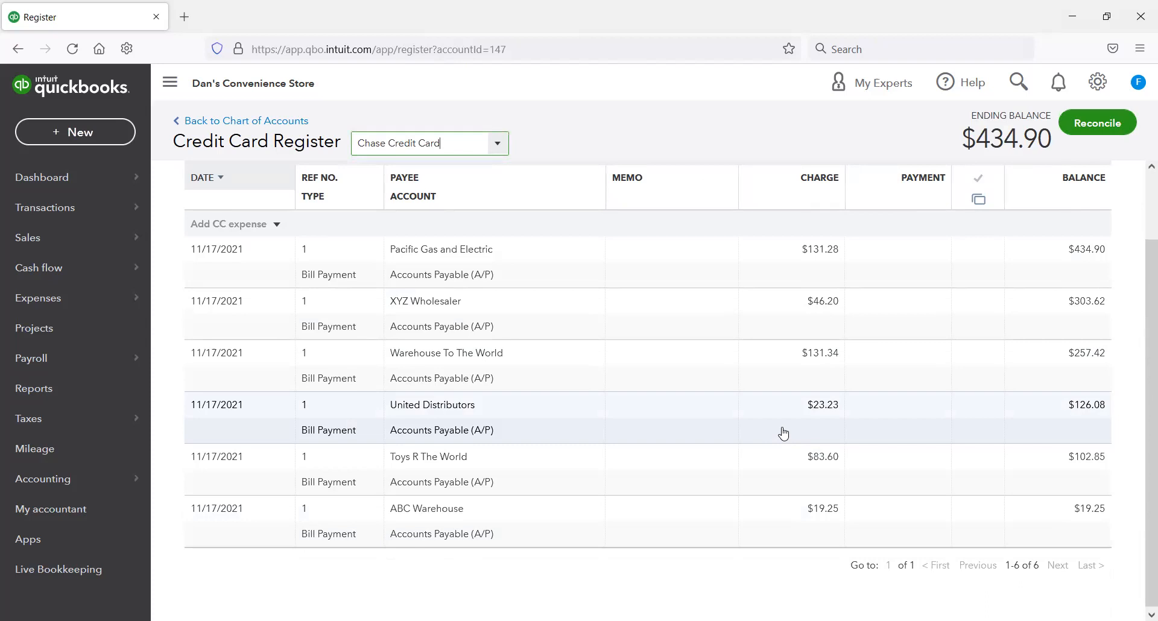
{"action": "scroll", "coordinate": [782, 433], "scroll_direction": "up", "scroll_amount": 1}
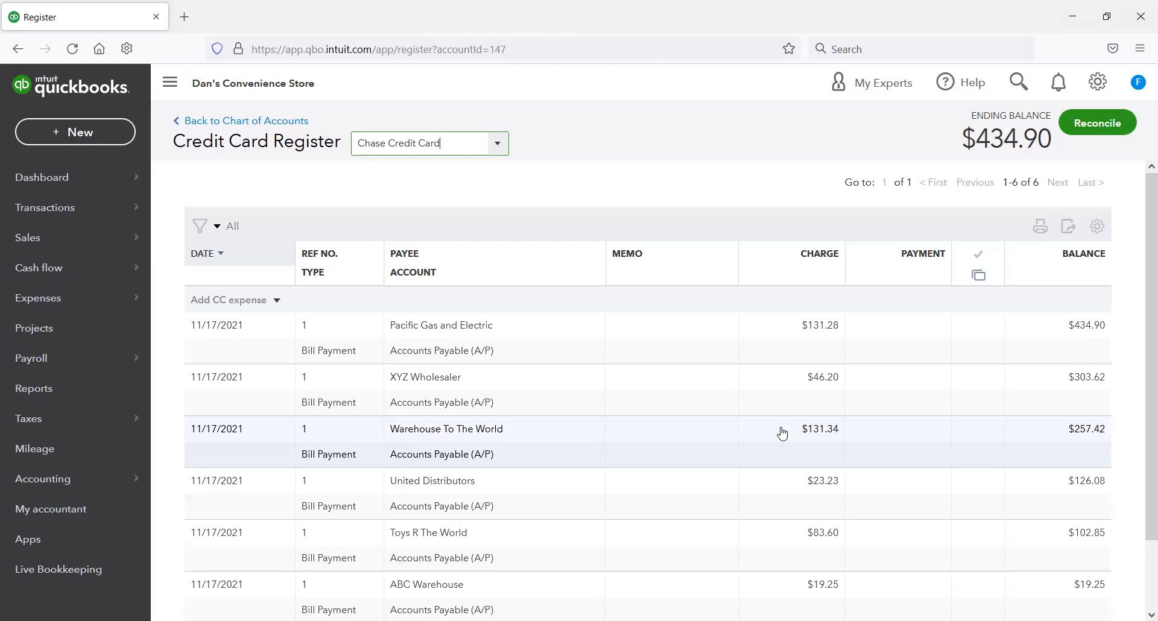
{"action": "scroll", "coordinate": [783, 433], "scroll_direction": "down", "scroll_amount": 1}
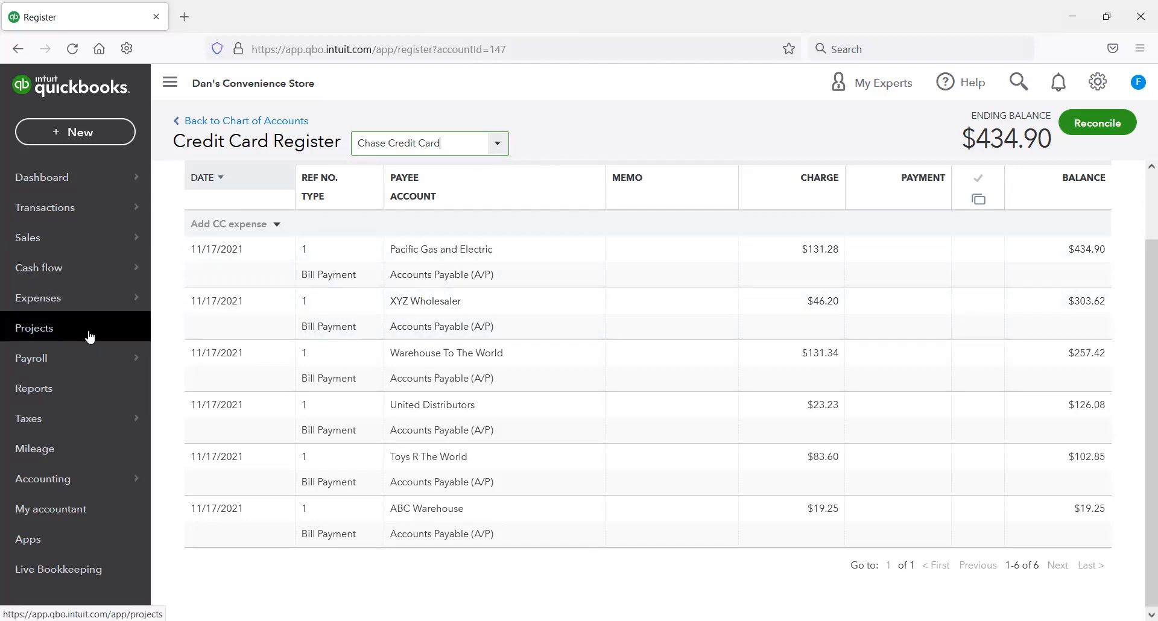
Step: Open the Ingram Distributing bill from the recent bills of a new bill form, then open its linked payment
{"action": "left_click", "coordinate": [127, 138]}
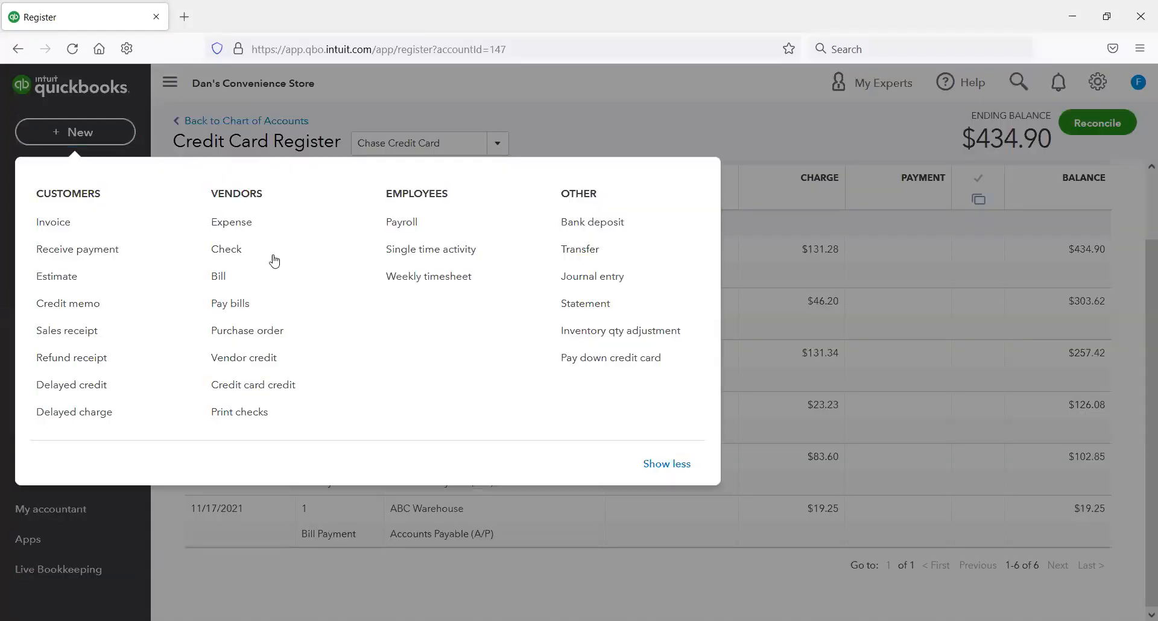
{"action": "left_click", "coordinate": [226, 279]}
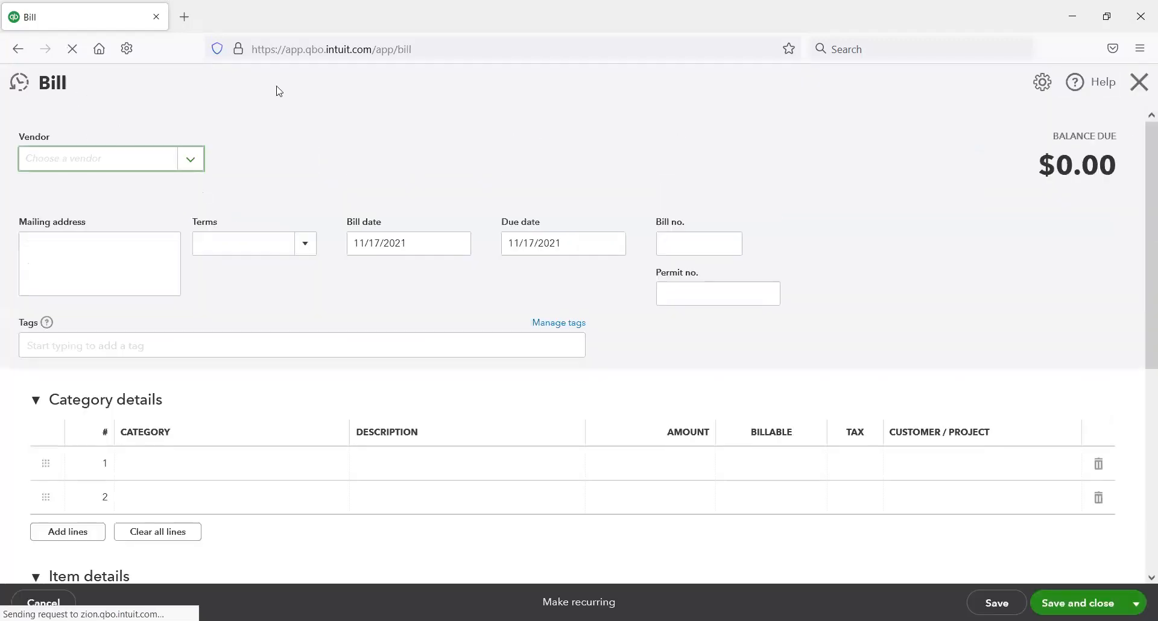
{"action": "left_click", "coordinate": [21, 82]}
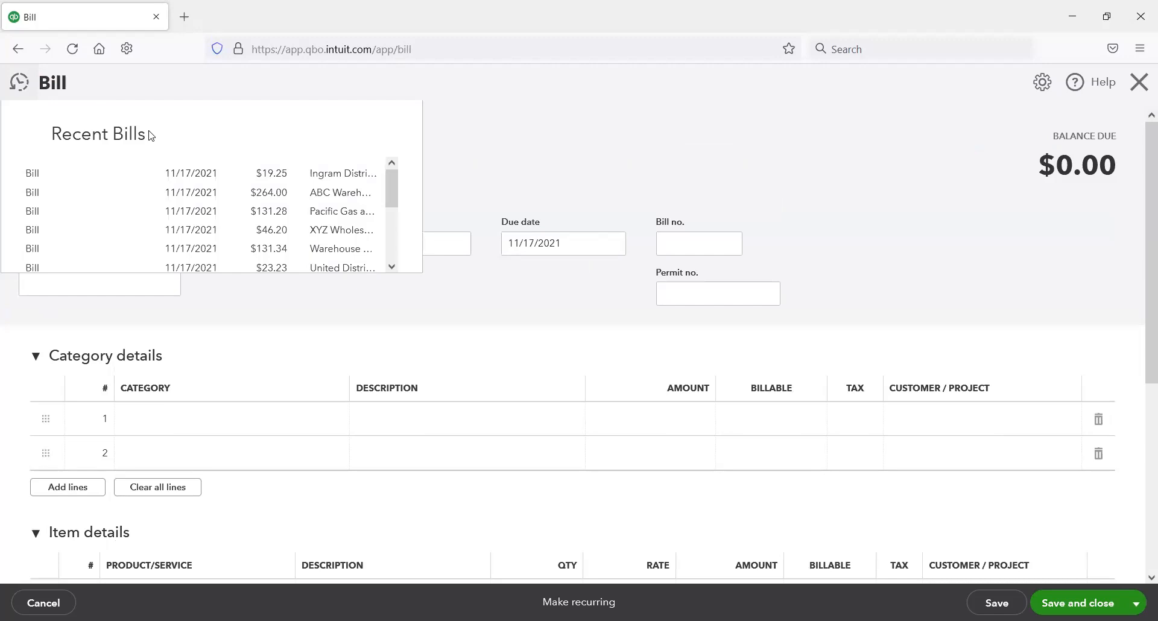
{"action": "left_click", "coordinate": [338, 178]}
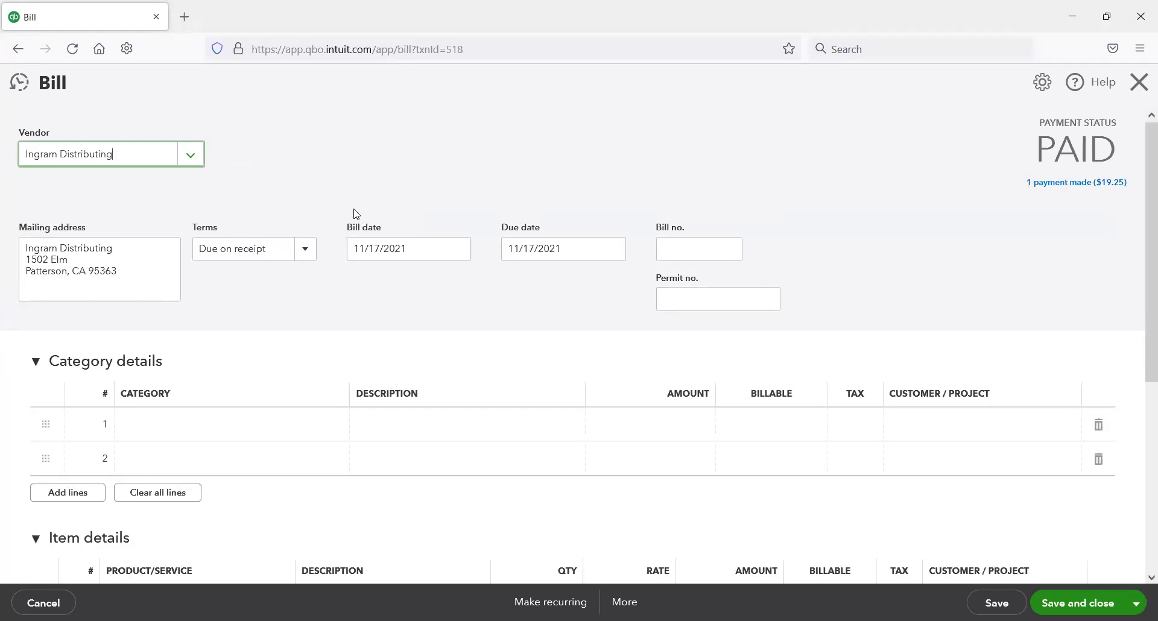
{"action": "scroll", "coordinate": [355, 213], "scroll_direction": "down", "scroll_amount": 3}
{"action": "scroll", "coordinate": [355, 235], "scroll_direction": "up", "scroll_amount": 3}
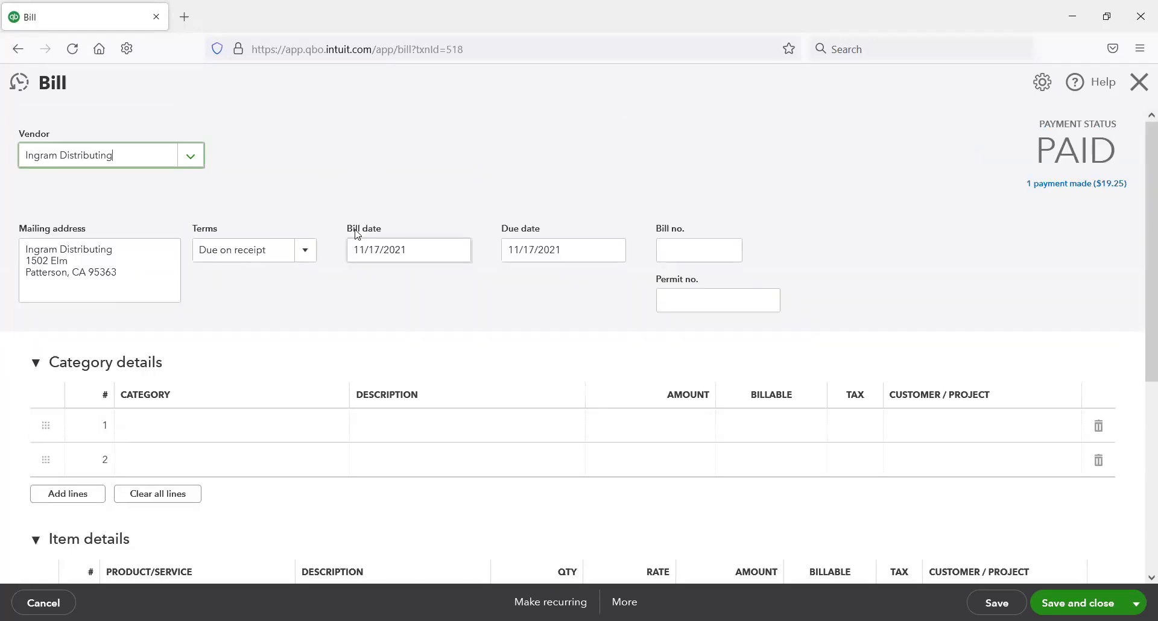
{"action": "left_click", "coordinate": [1074, 185]}
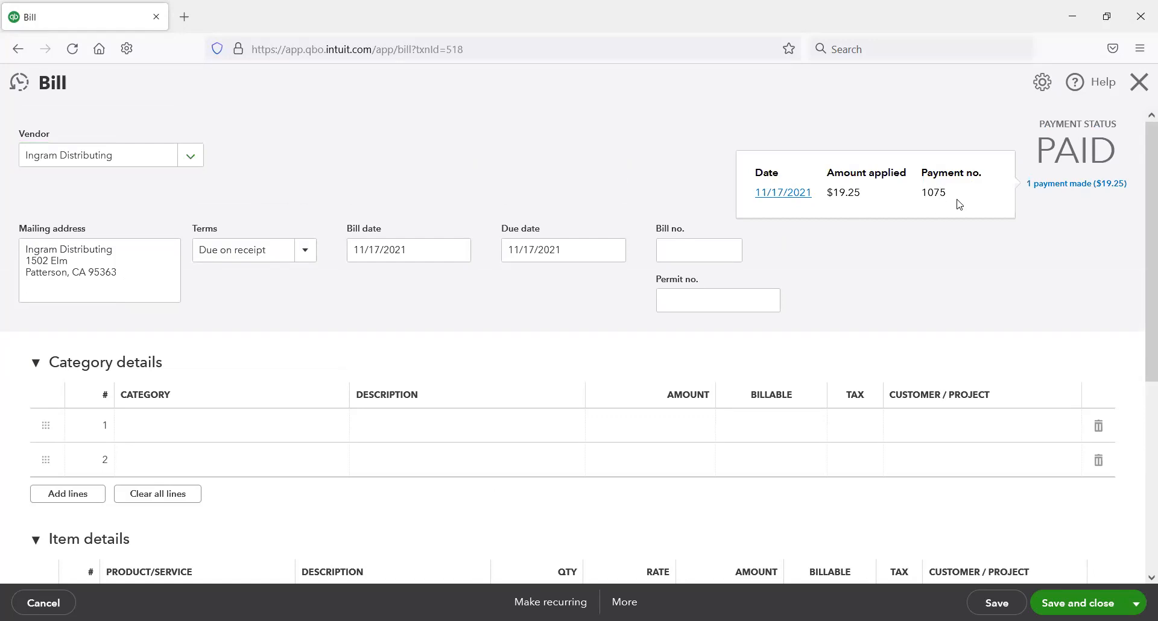
{"action": "left_click", "coordinate": [799, 194]}
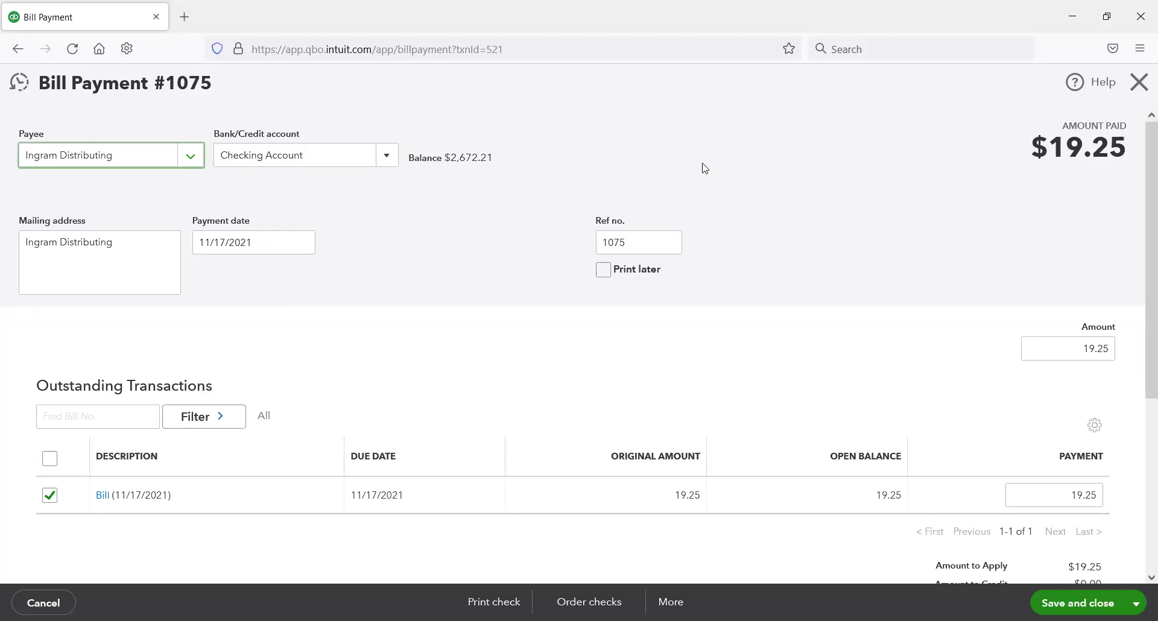
Step: Try Chase Credit Card as the Ingram Distributing payment's account, switch back to Checking Account, and leave without saving
{"action": "left_click", "coordinate": [386, 158]}
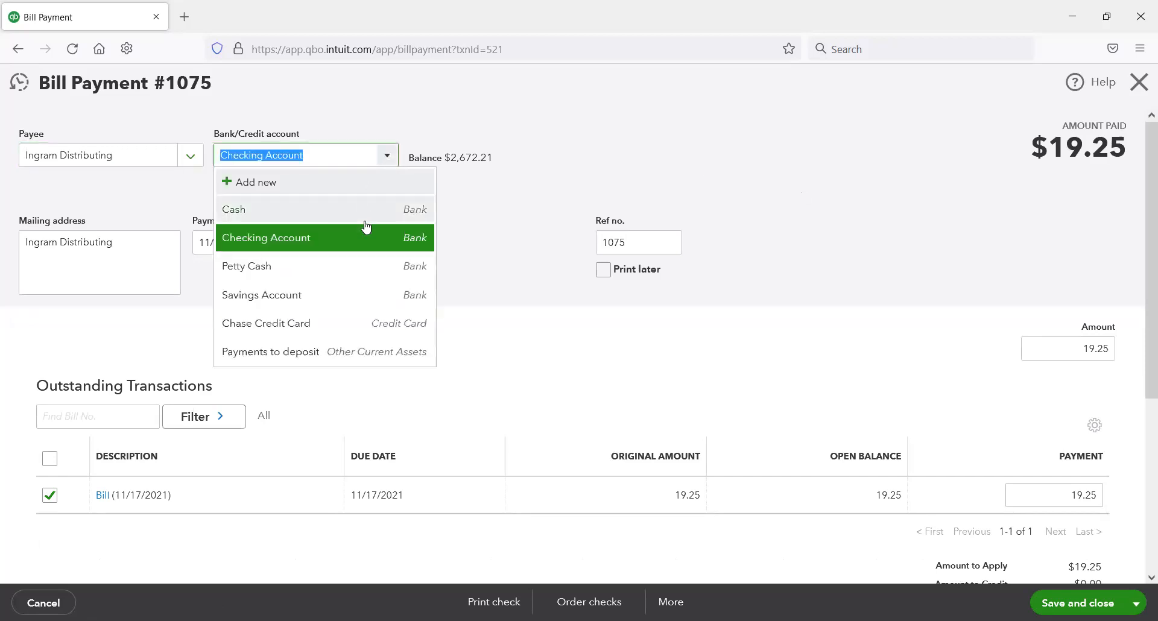
{"action": "left_click", "coordinate": [361, 325]}
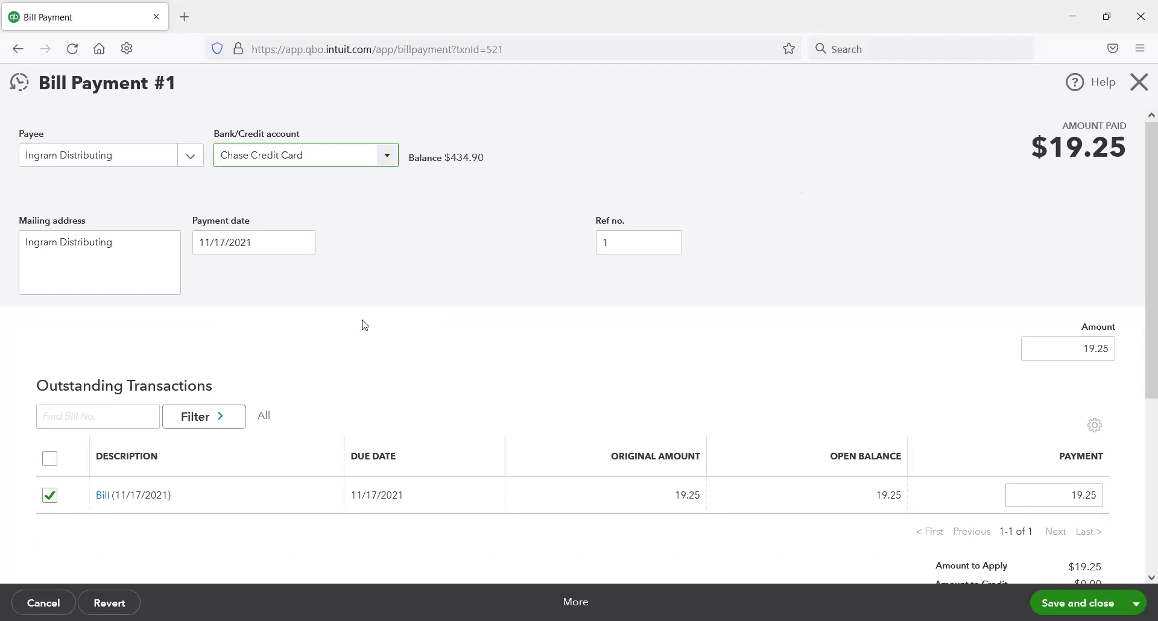
{"action": "left_click", "coordinate": [386, 156]}
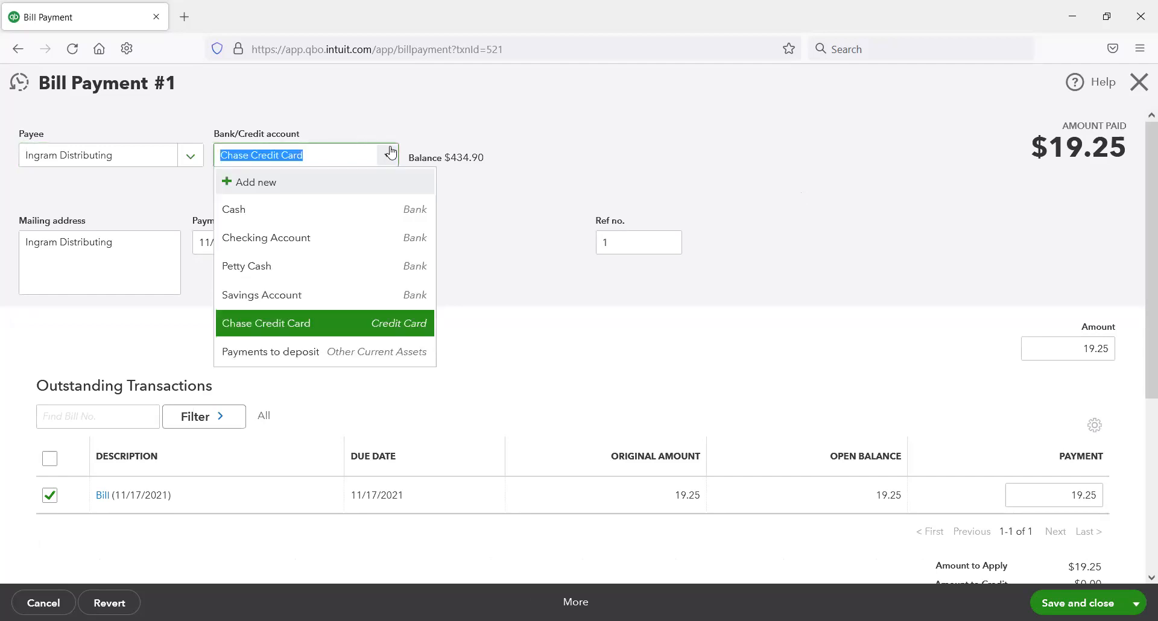
{"action": "left_click", "coordinate": [310, 239]}
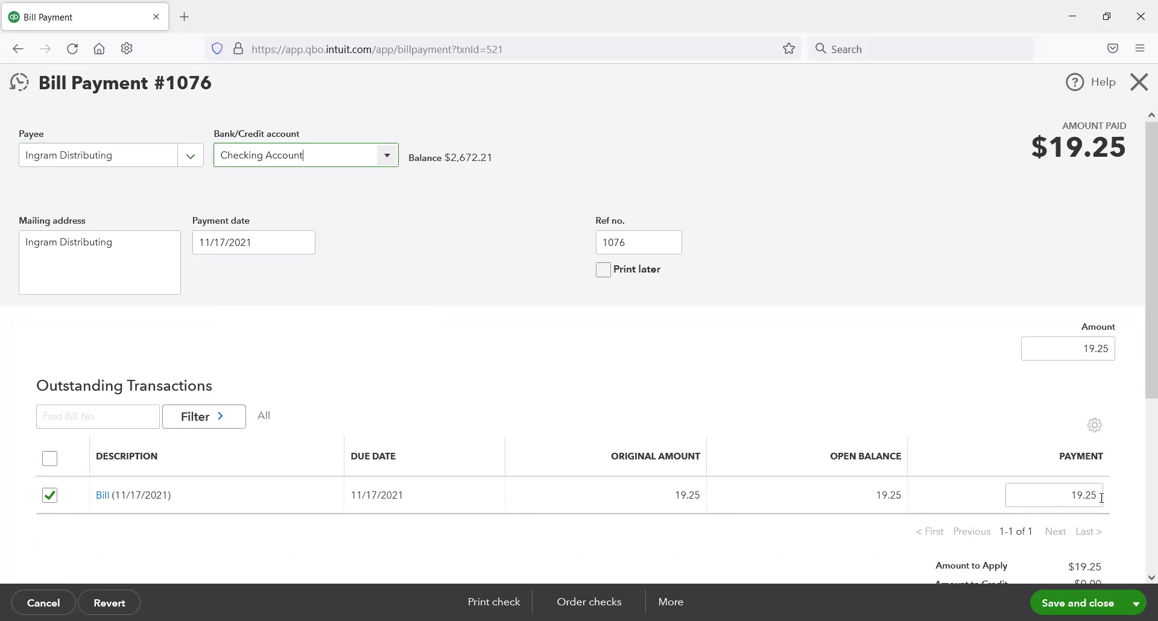
{"action": "left_click", "coordinate": [1139, 82]}
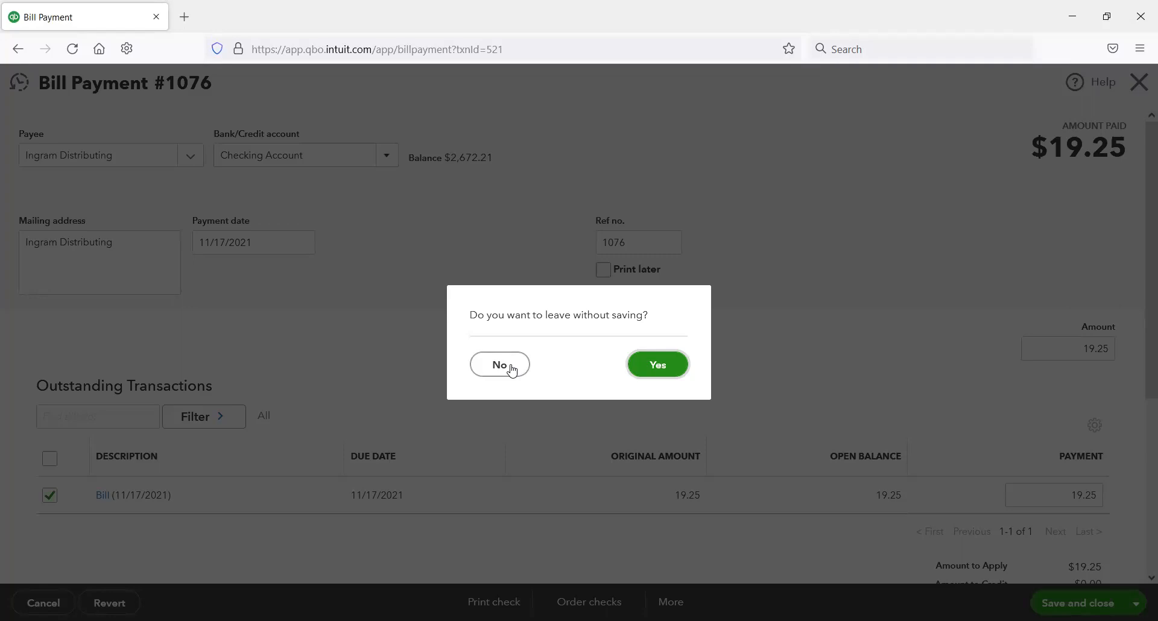
{"action": "left_click", "coordinate": [659, 370]}
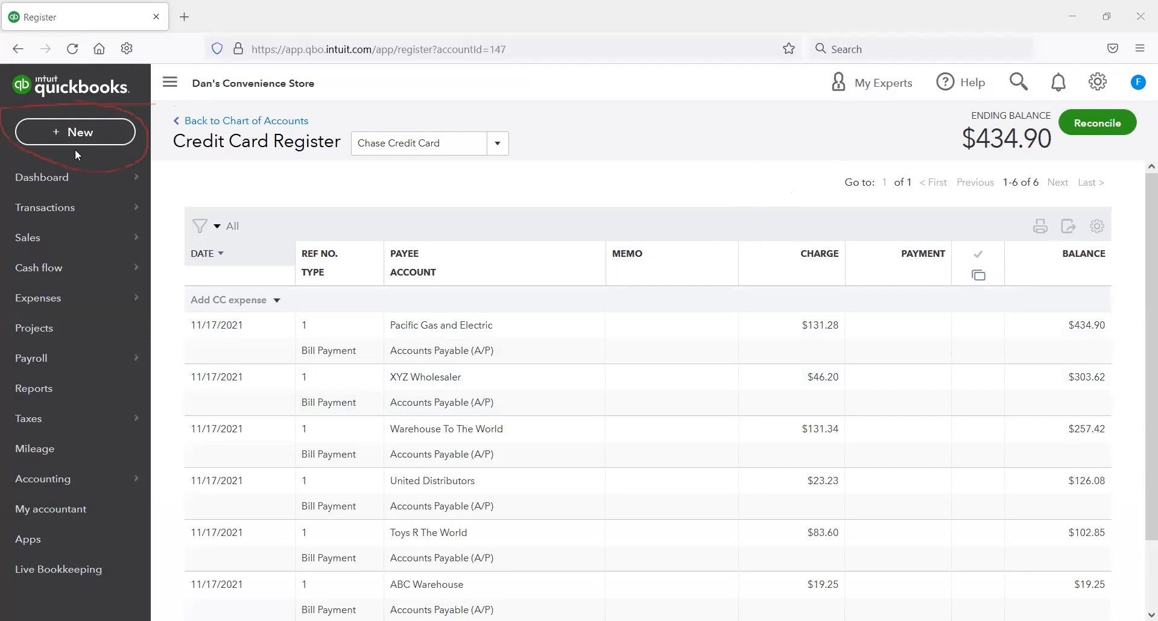
Step: Copy the ending balance amount from the Chase Credit Card register
{"action": "left_click", "coordinate": [93, 136]}
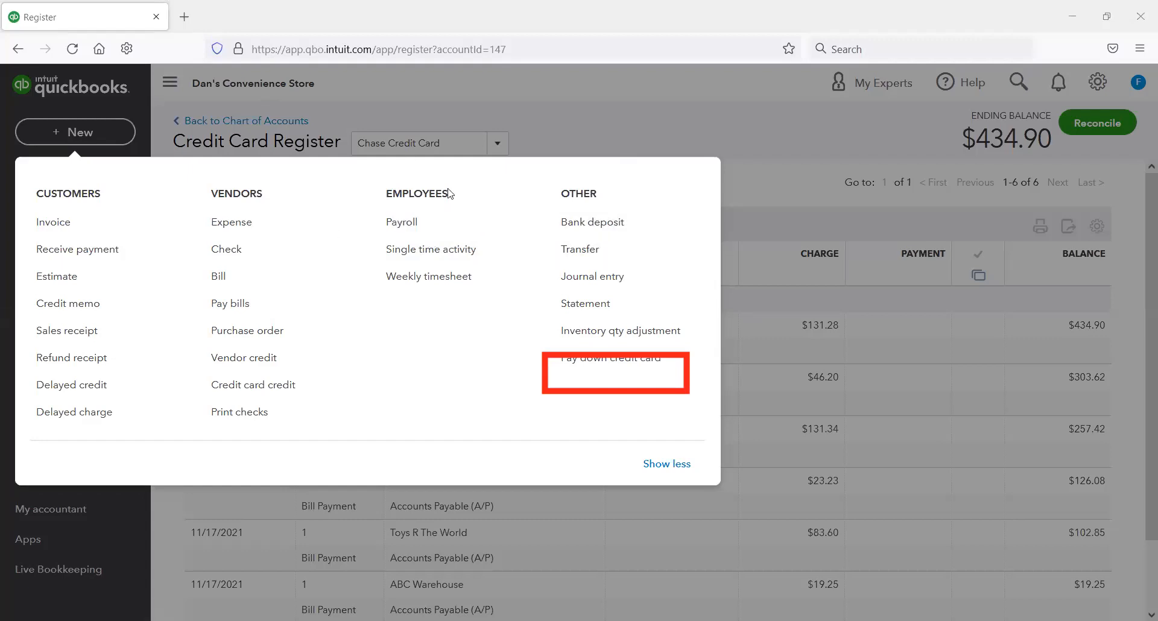
{"action": "left_click", "coordinate": [779, 162]}
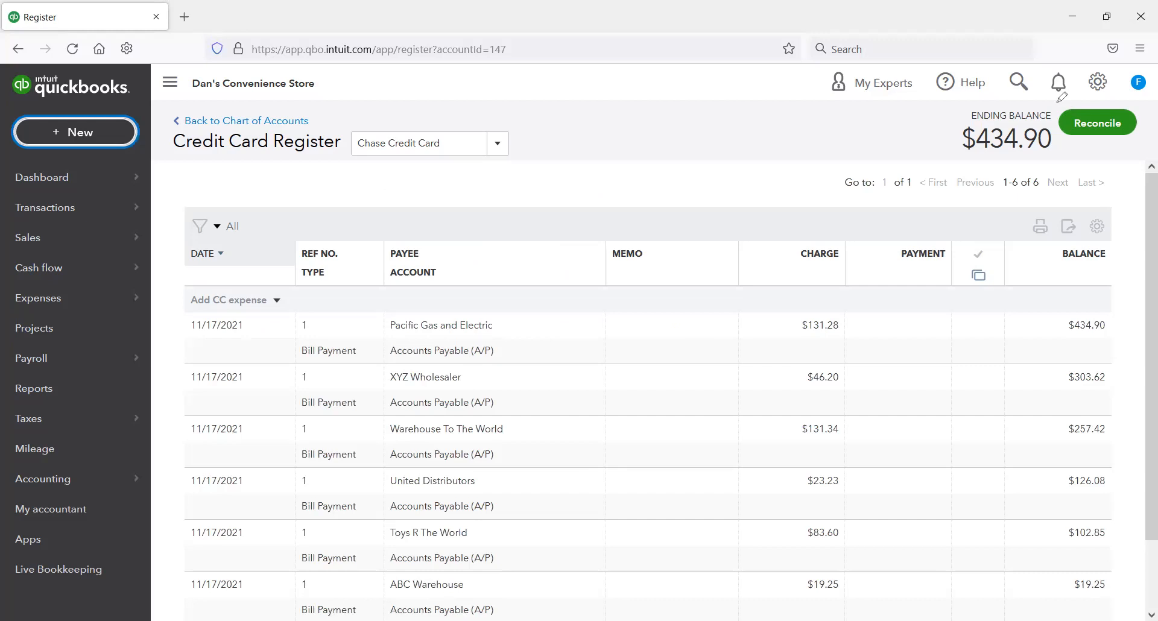
{"action": "left_click_drag", "start_coordinate": [1061, 100], "coordinate": [1083, 129]}
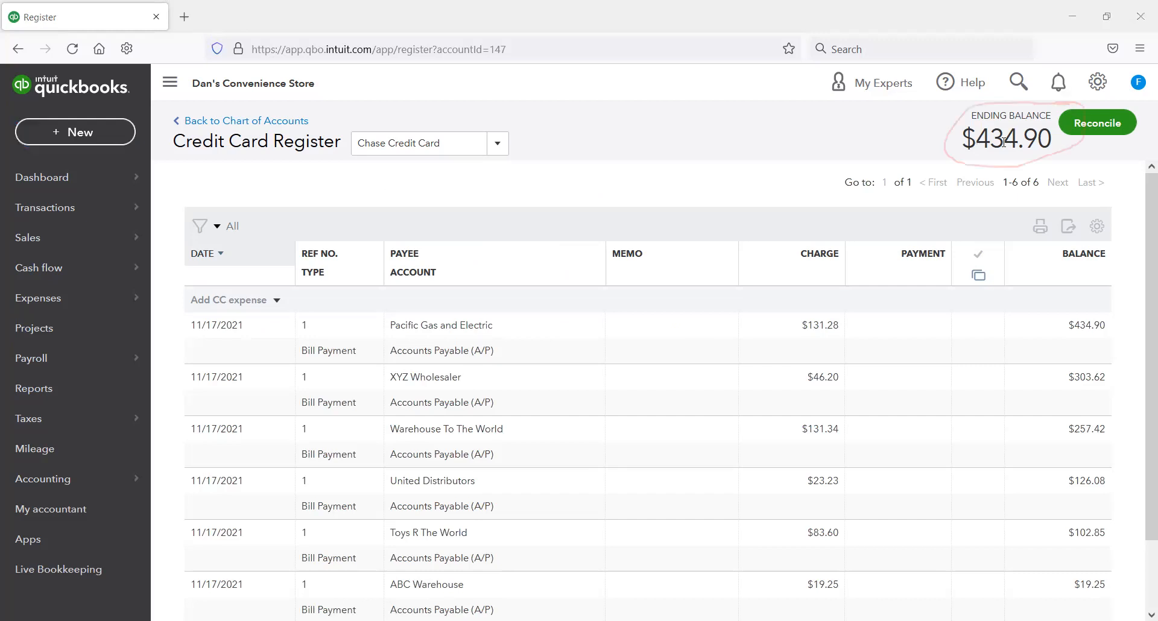
{"action": "double_click", "coordinate": [1003, 142]}
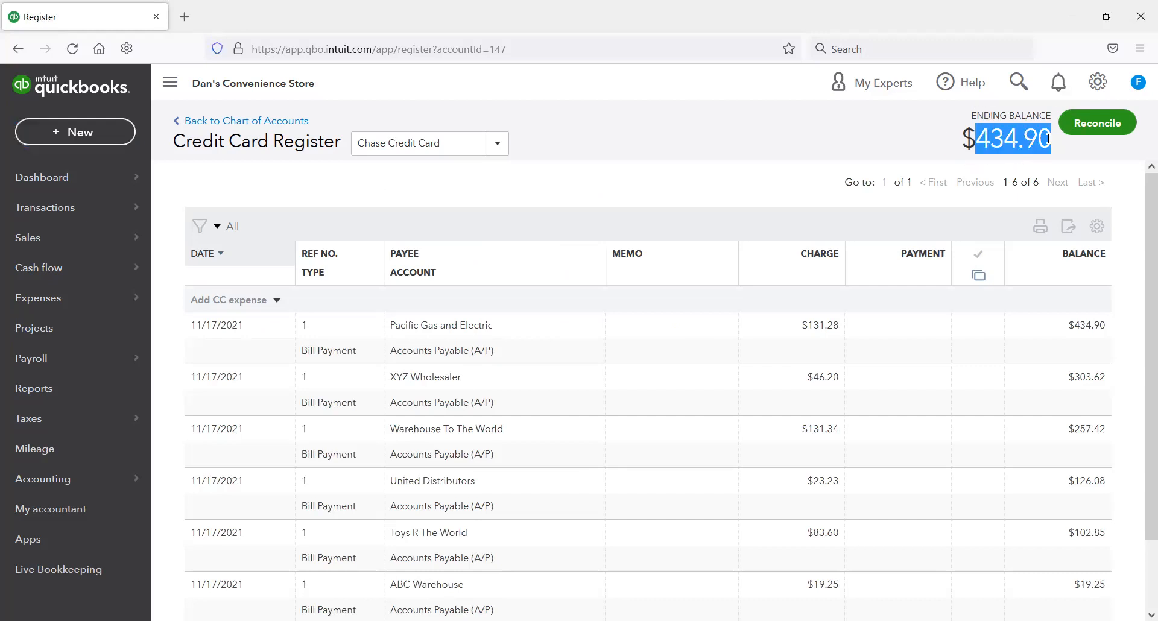
{"action": "right_click", "coordinate": [1005, 138]}
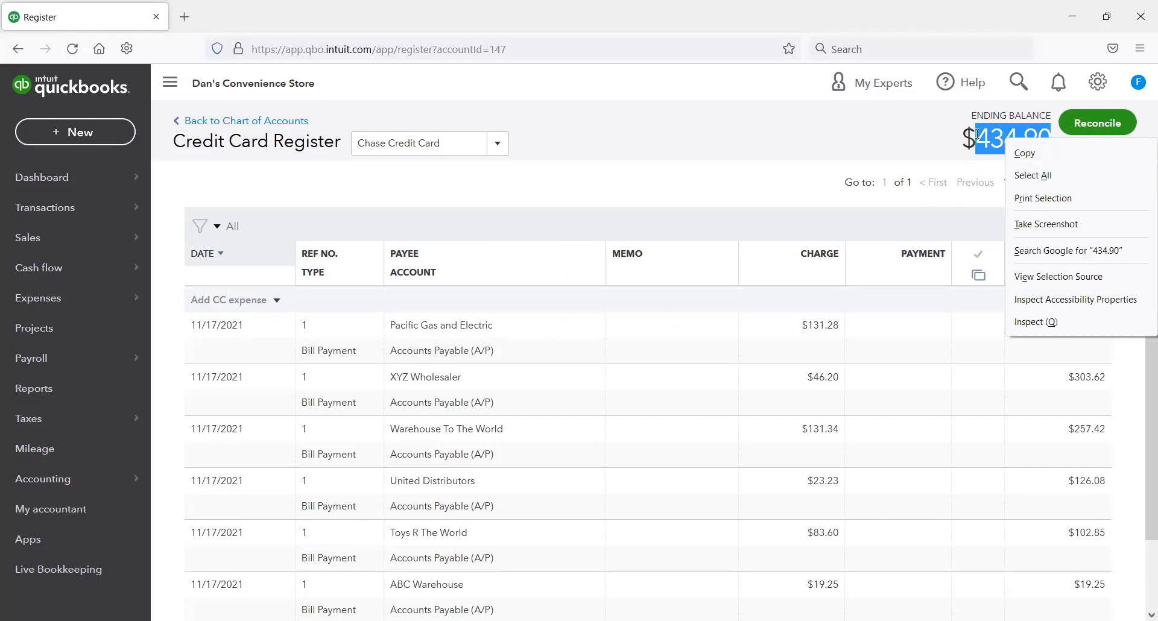
{"action": "left_click_drag", "start_coordinate": [975, 134], "coordinate": [1014, 134]}
{"action": "double_click", "coordinate": [1017, 135]}
{"action": "key", "text": "ctrl+c"}
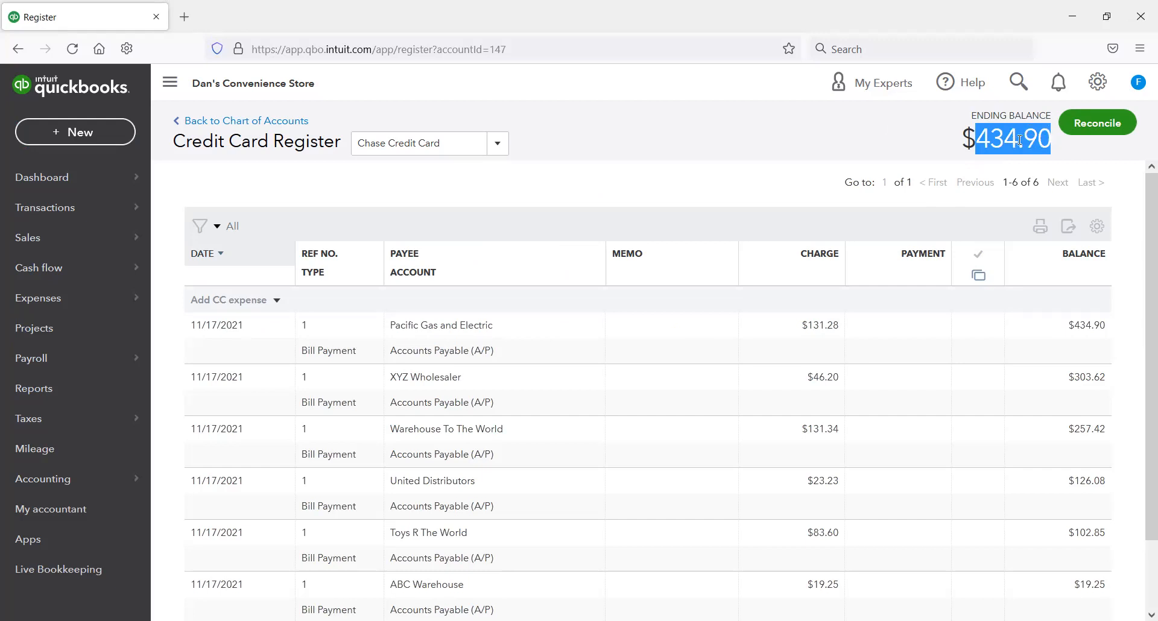
{"action": "right_click", "coordinate": [1023, 132]}
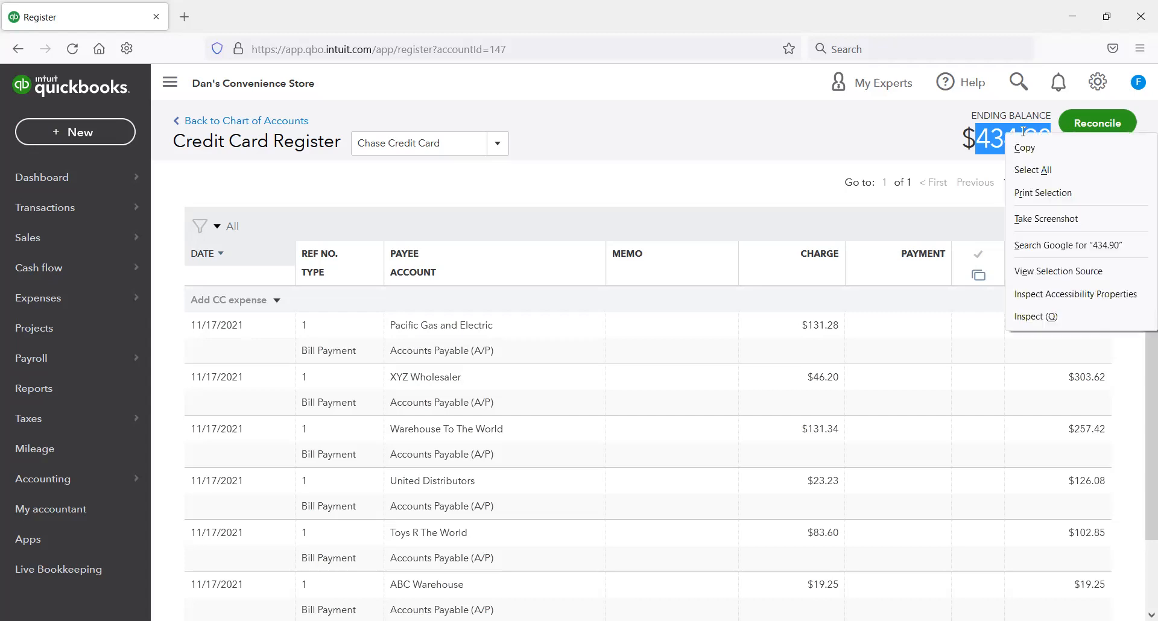
{"action": "left_click", "coordinate": [1024, 148]}
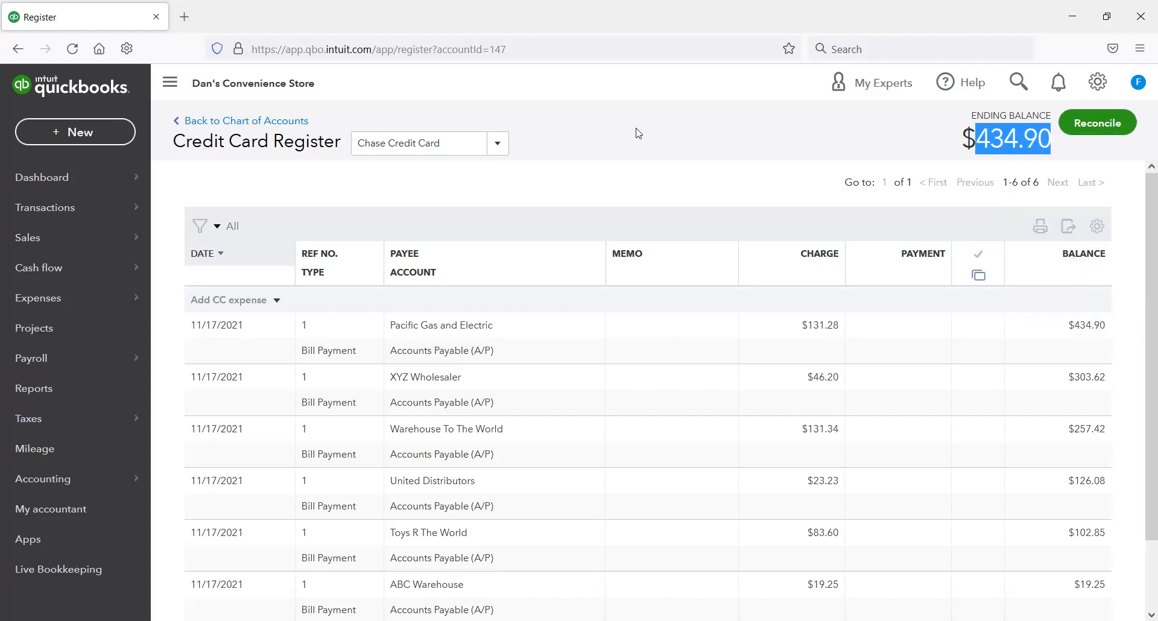
Step: Start a new credit card pay-down and choose Chase Credit Card as the card paid, leaving the payee blank
{"action": "left_click", "coordinate": [97, 134]}
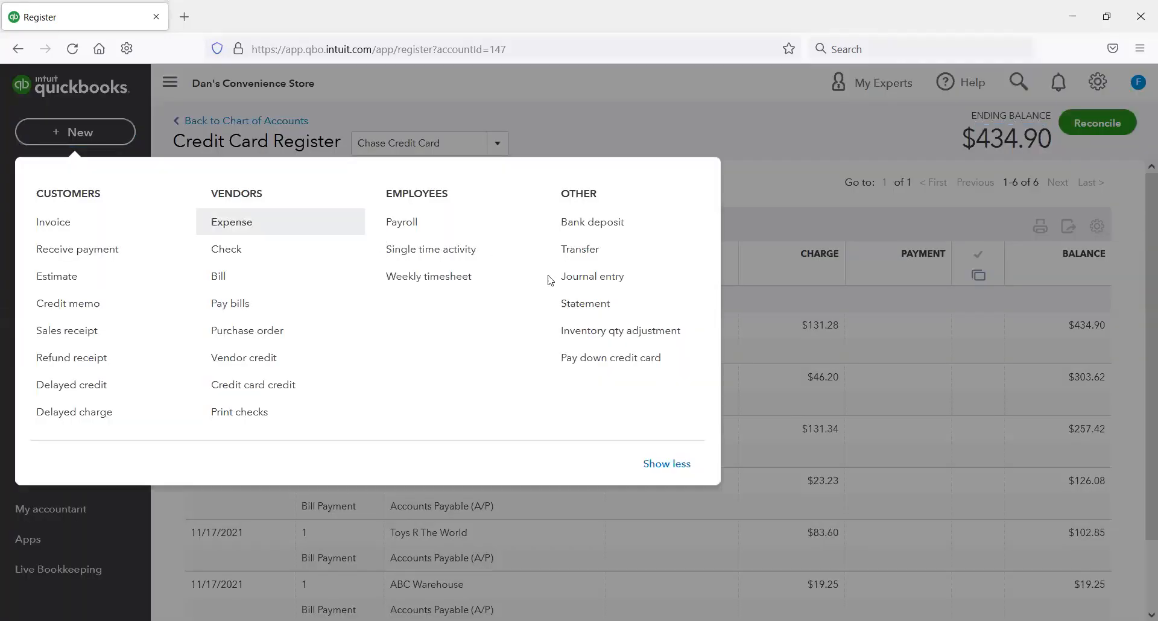
{"action": "left_click", "coordinate": [597, 362]}
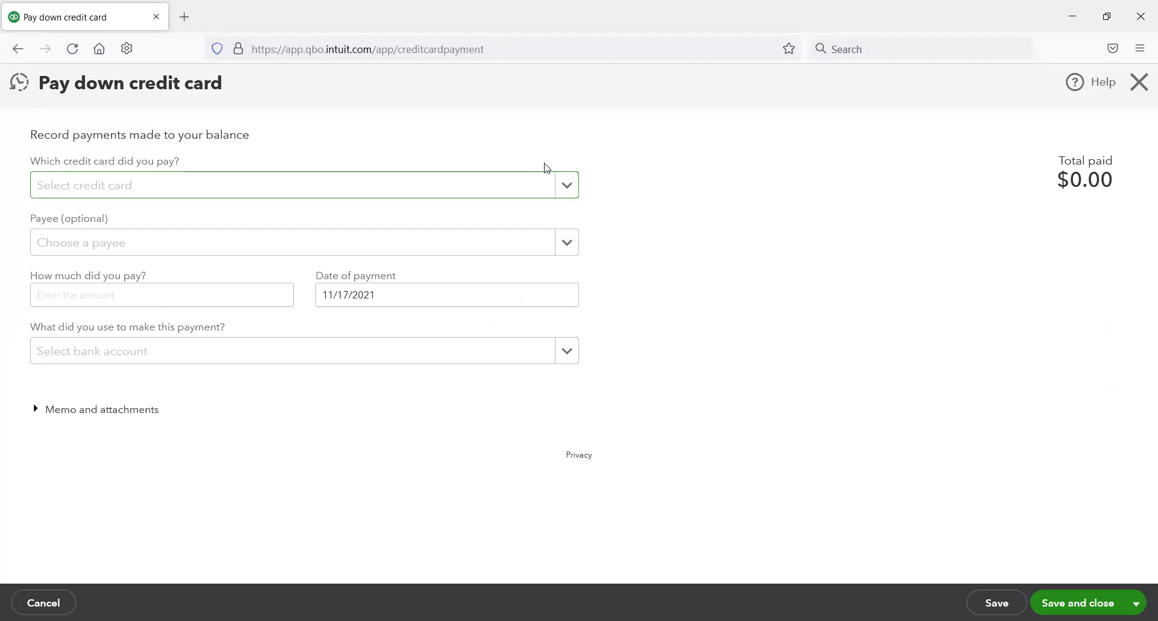
{"action": "left_click", "coordinate": [567, 187]}
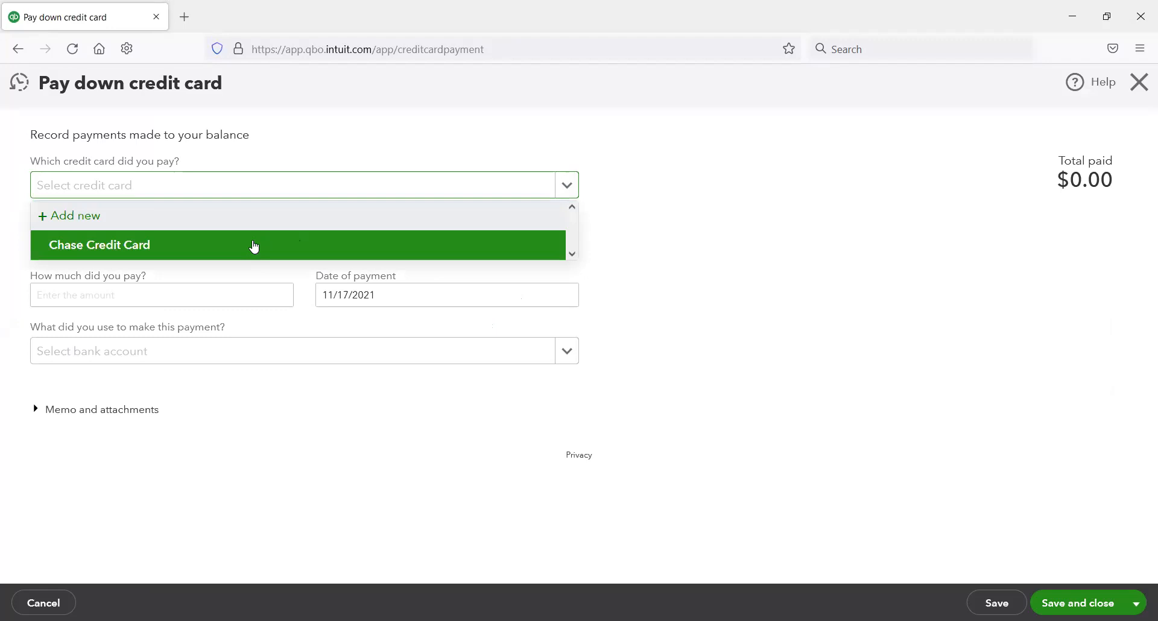
{"action": "left_click", "coordinate": [254, 246]}
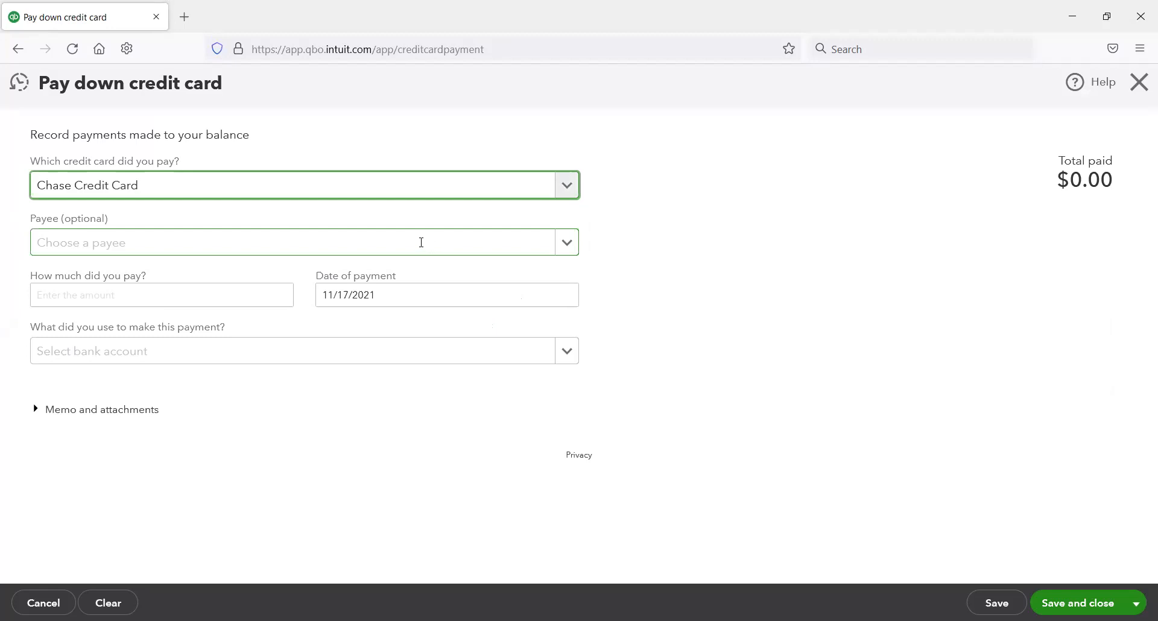
{"action": "left_click", "coordinate": [558, 251]}
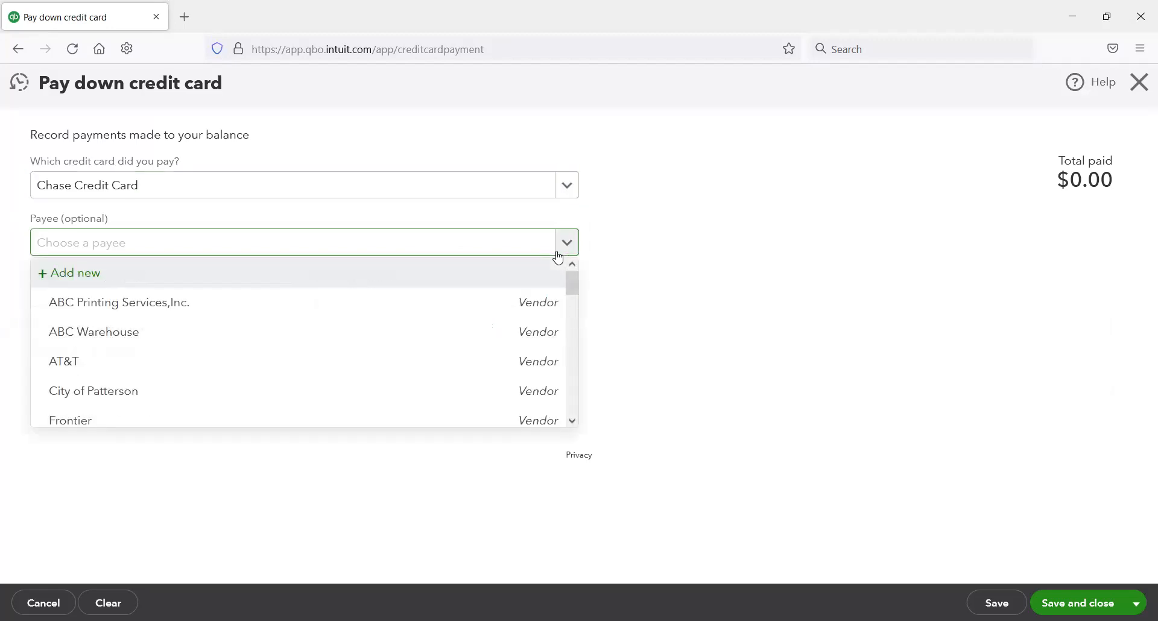
{"action": "left_click", "coordinate": [641, 251]}
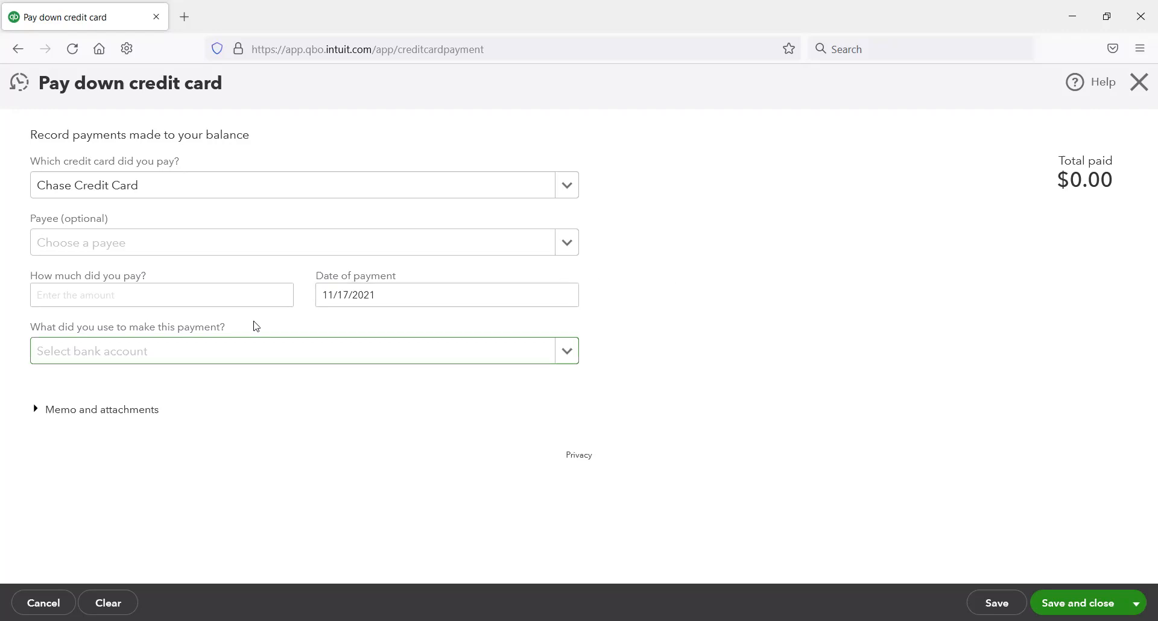
Step: Enter the copied balance of 434.90 as the amount paid, clearing any duplicated entry
{"action": "left_click", "coordinate": [277, 298]}
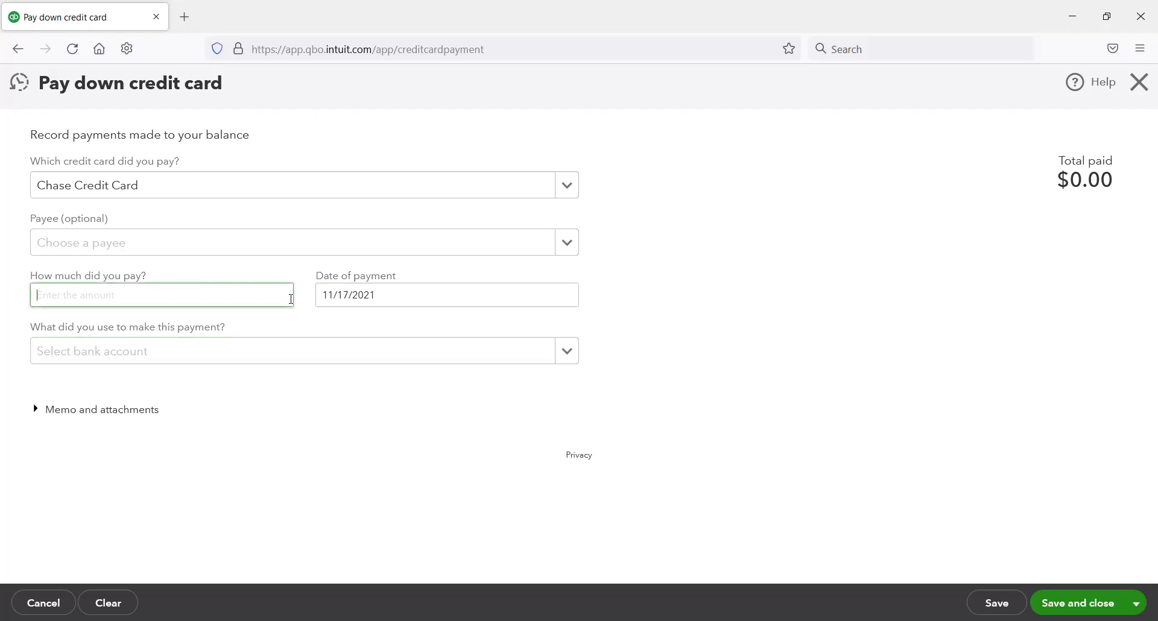
{"action": "type", "text": "434.90"}
{"action": "left_click", "coordinate": [354, 352]}
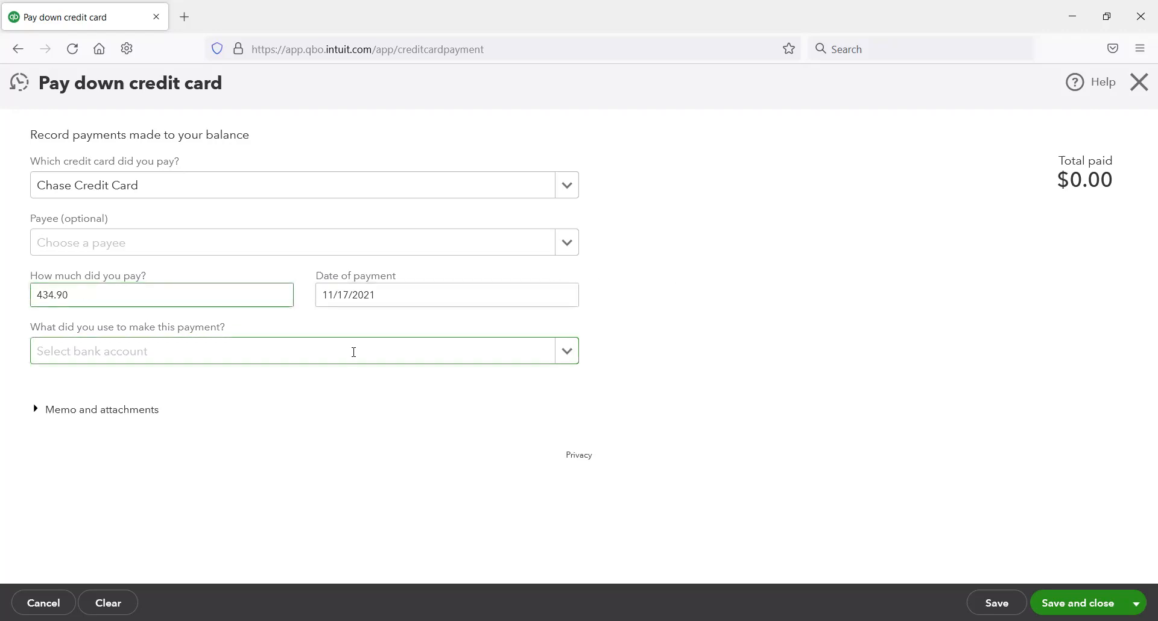
{"action": "right_click", "coordinate": [143, 294]}
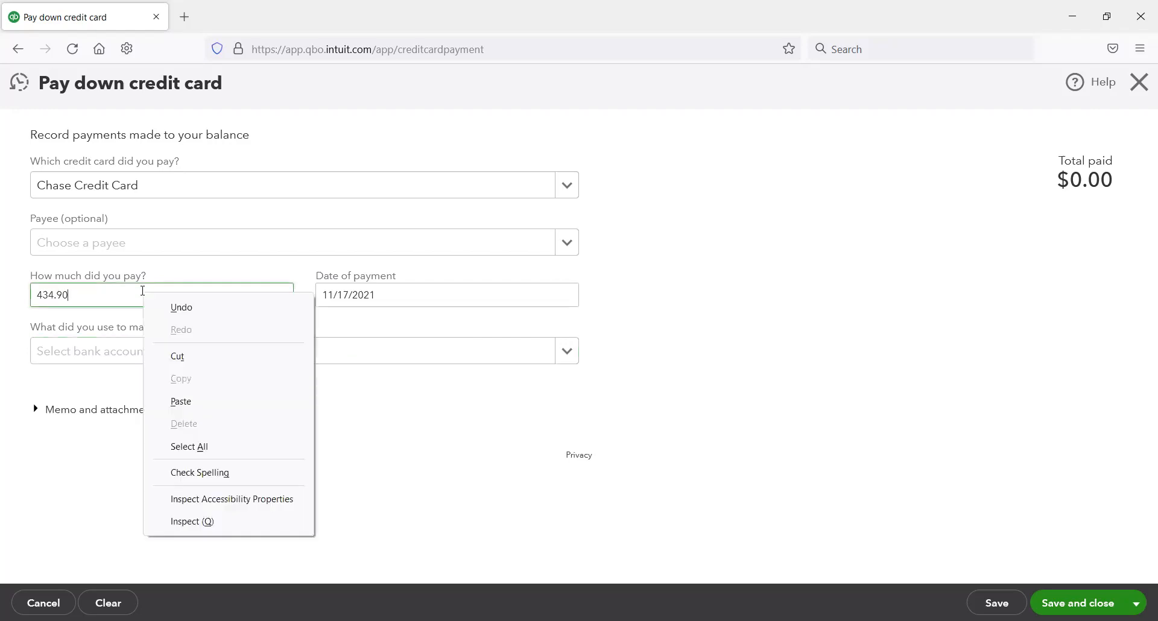
{"action": "left_click", "coordinate": [205, 407]}
{"action": "left_click_drag", "start_coordinate": [176, 305], "coordinate": [6, 310]}
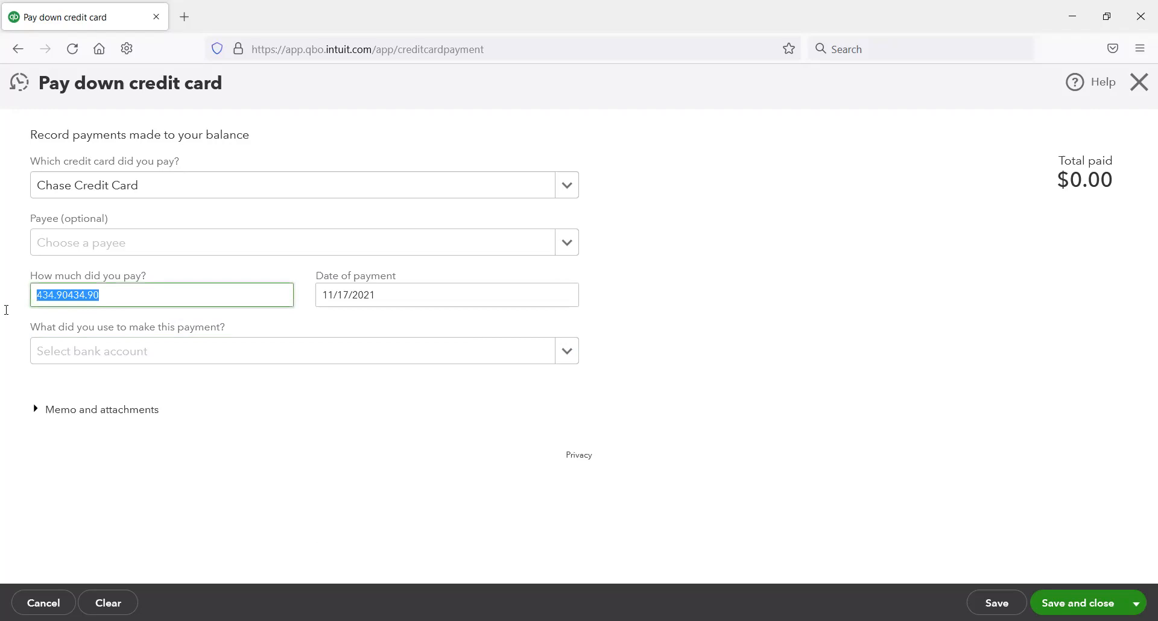
{"action": "key", "text": "BackSpace"}
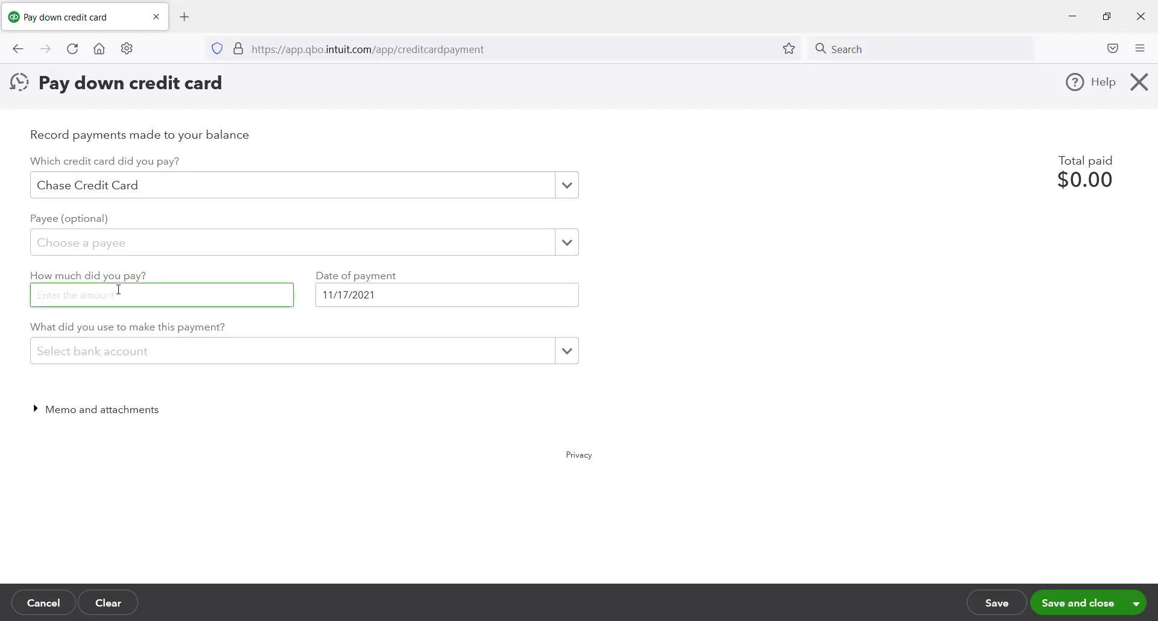
{"action": "right_click", "coordinate": [119, 289]}
{"action": "left_click", "coordinate": [175, 405]}
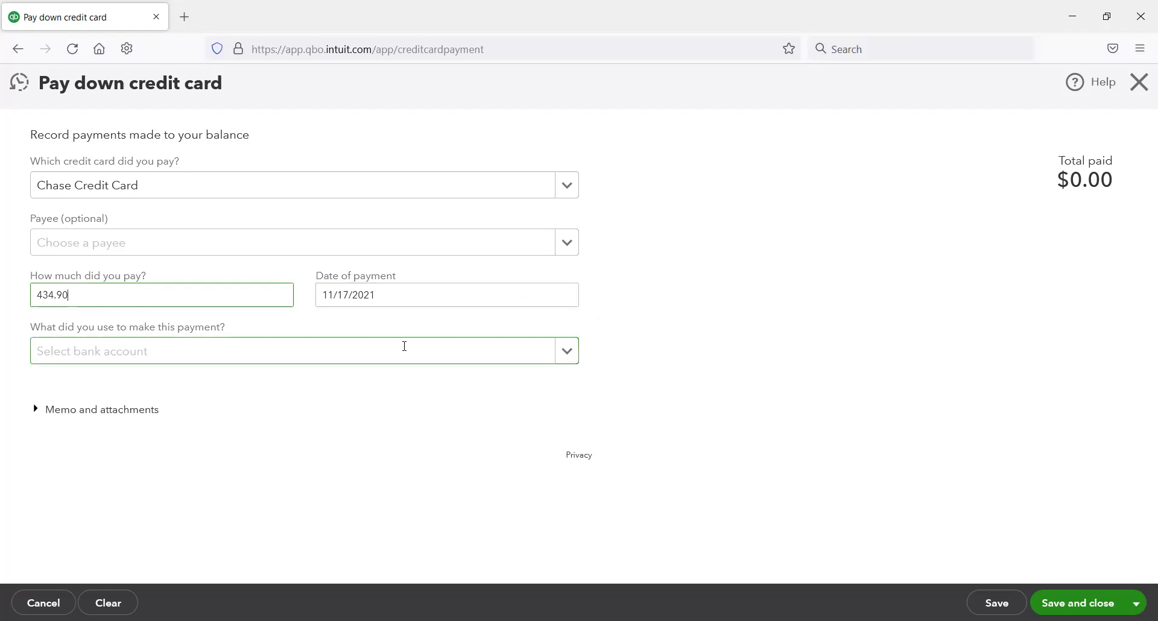
Step: Choose Checking Account as the bank account used to make the credit card payment
{"action": "left_click", "coordinate": [428, 351]}
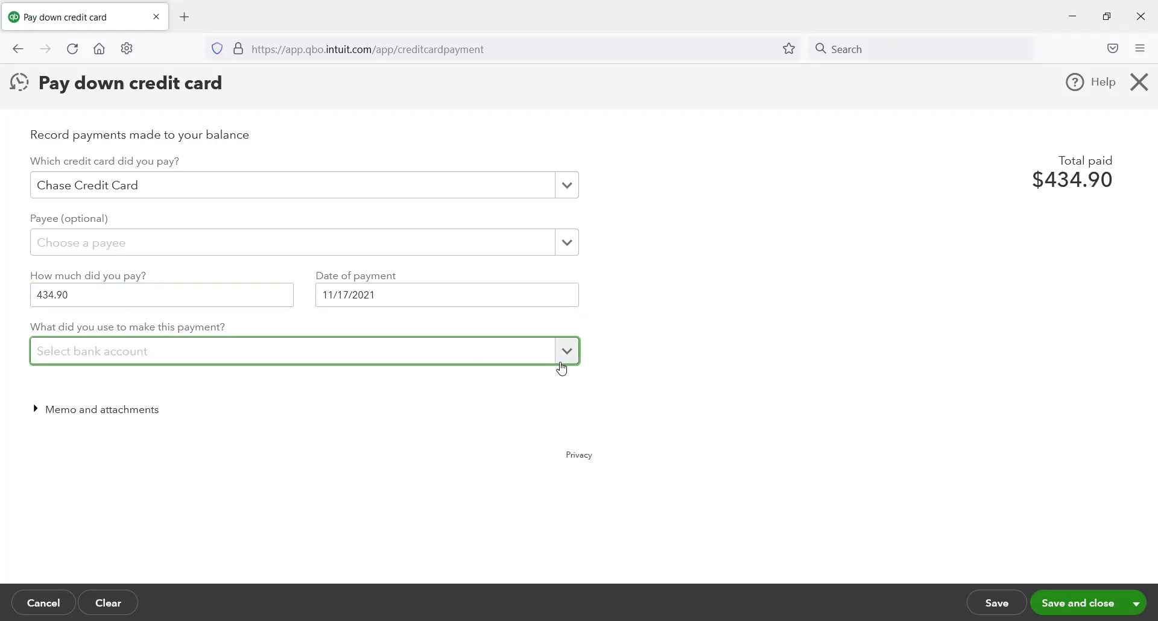
{"action": "left_click", "coordinate": [566, 351]}
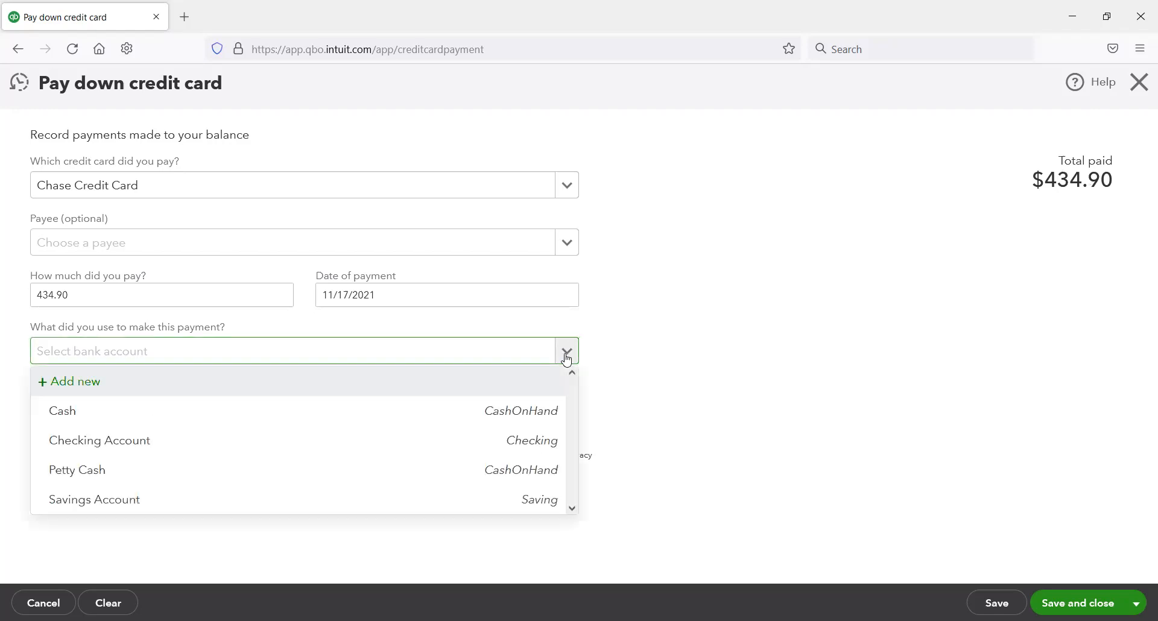
{"action": "left_click", "coordinate": [479, 444]}
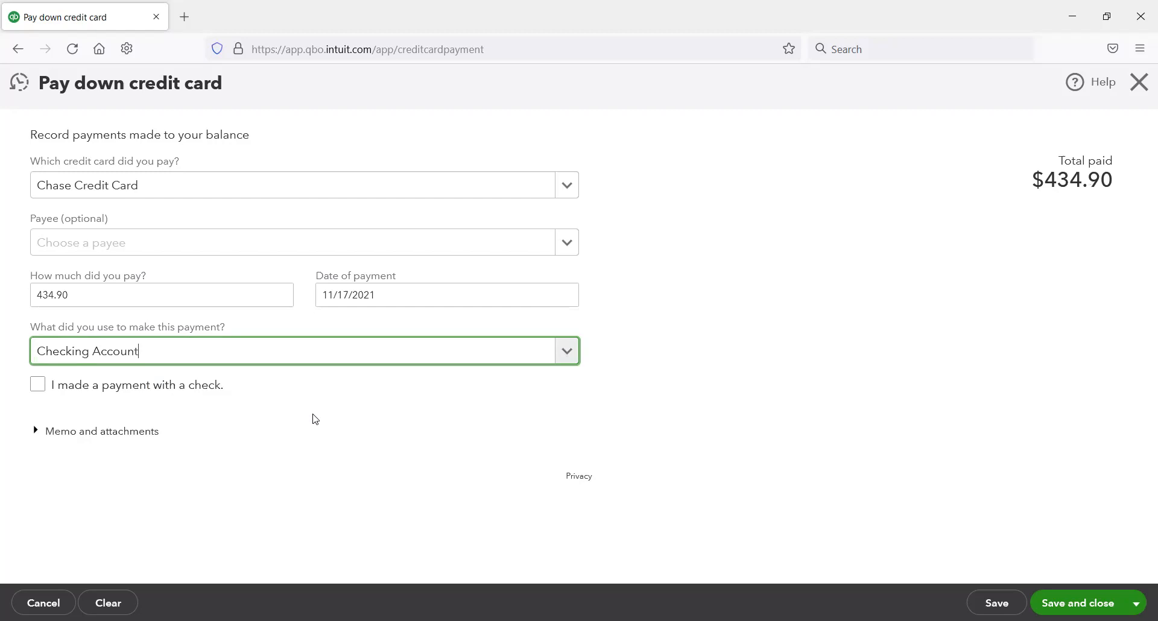
Step: Try the check payment and print-later options for the credit card payment, and turn both off again
{"action": "left_click", "coordinate": [40, 384]}
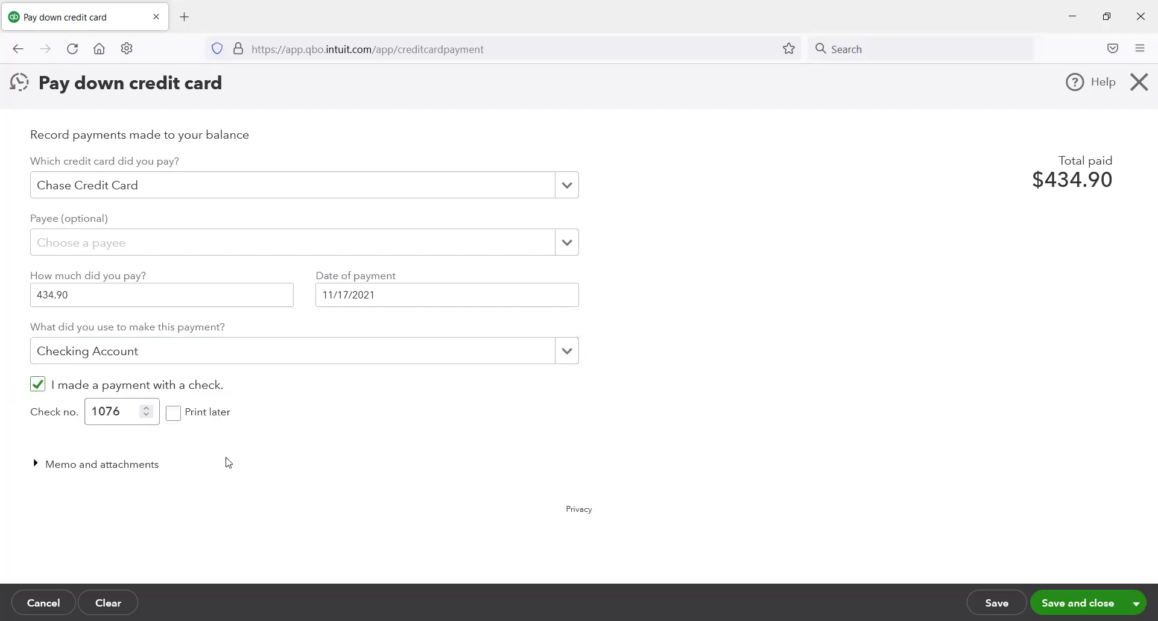
{"action": "left_click", "coordinate": [173, 413]}
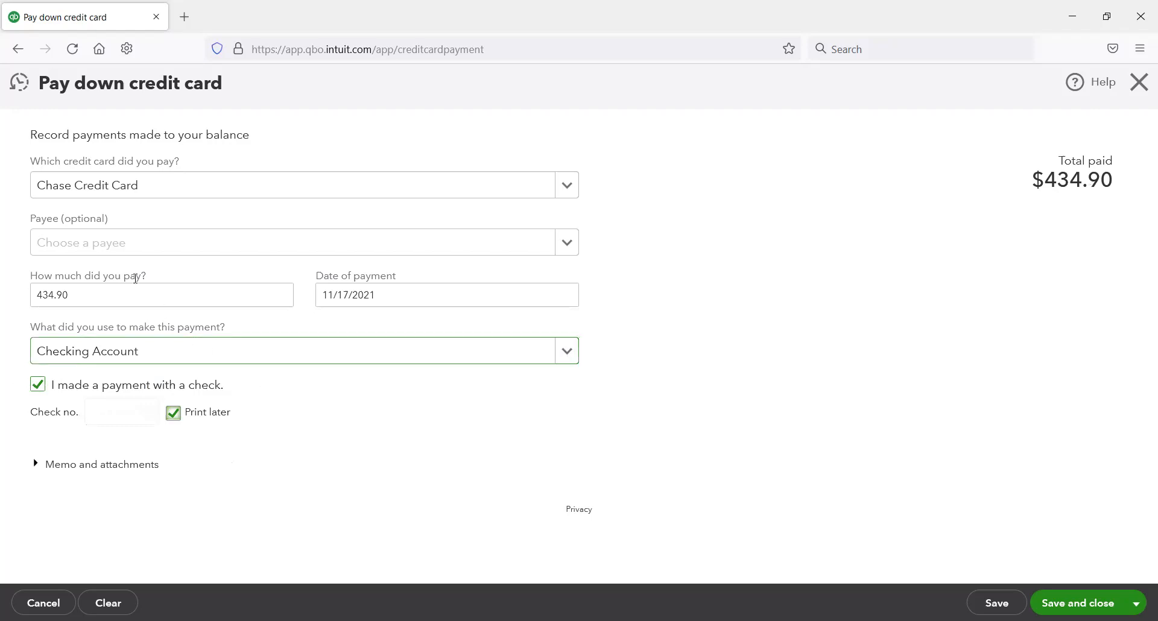
{"action": "left_click", "coordinate": [173, 412]}
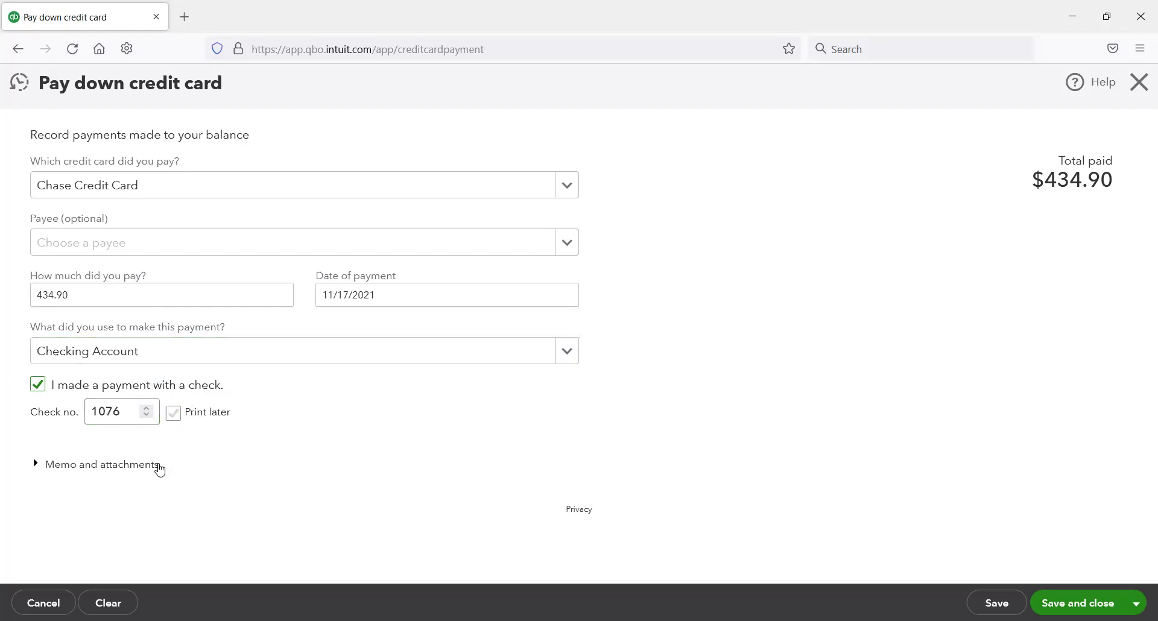
{"action": "left_click", "coordinate": [146, 408]}
{"action": "left_click", "coordinate": [146, 408]}
{"action": "left_click", "coordinate": [146, 416]}
{"action": "left_click", "coordinate": [146, 417]}
{"action": "left_click", "coordinate": [49, 386]}
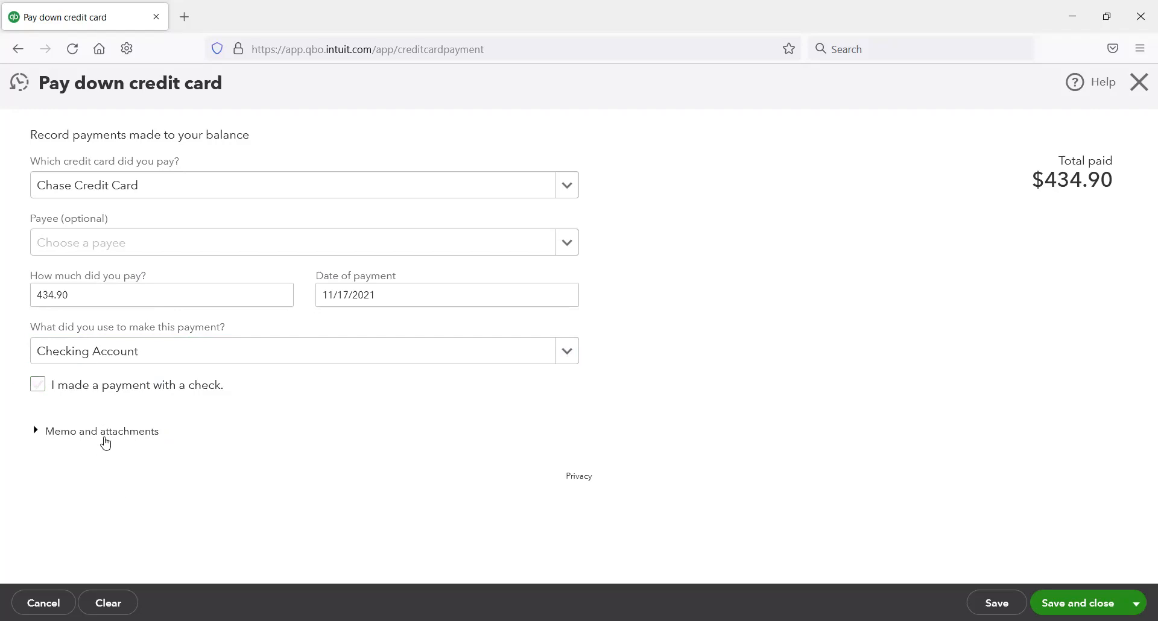
Step: Look over the memo and attachments section, collapse it with the memo left blank, and save and close the credit card payment
{"action": "left_click", "coordinate": [129, 438]}
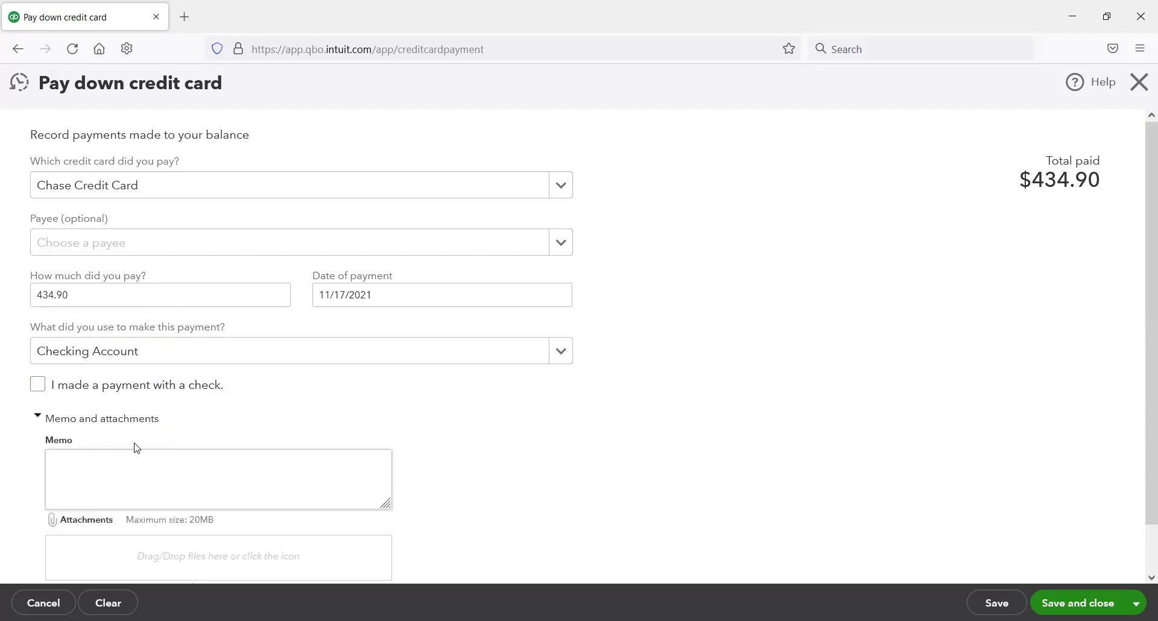
{"action": "scroll", "coordinate": [275, 495], "scroll_direction": "down", "scroll_amount": 2}
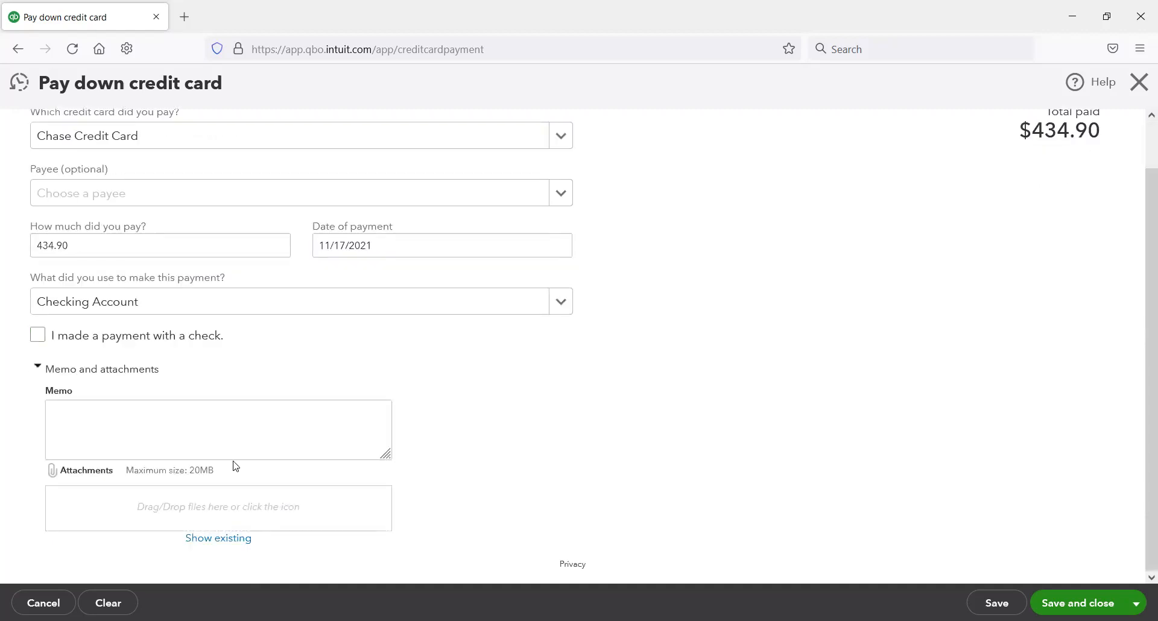
{"action": "scroll", "coordinate": [311, 457], "scroll_direction": "up", "scroll_amount": 1}
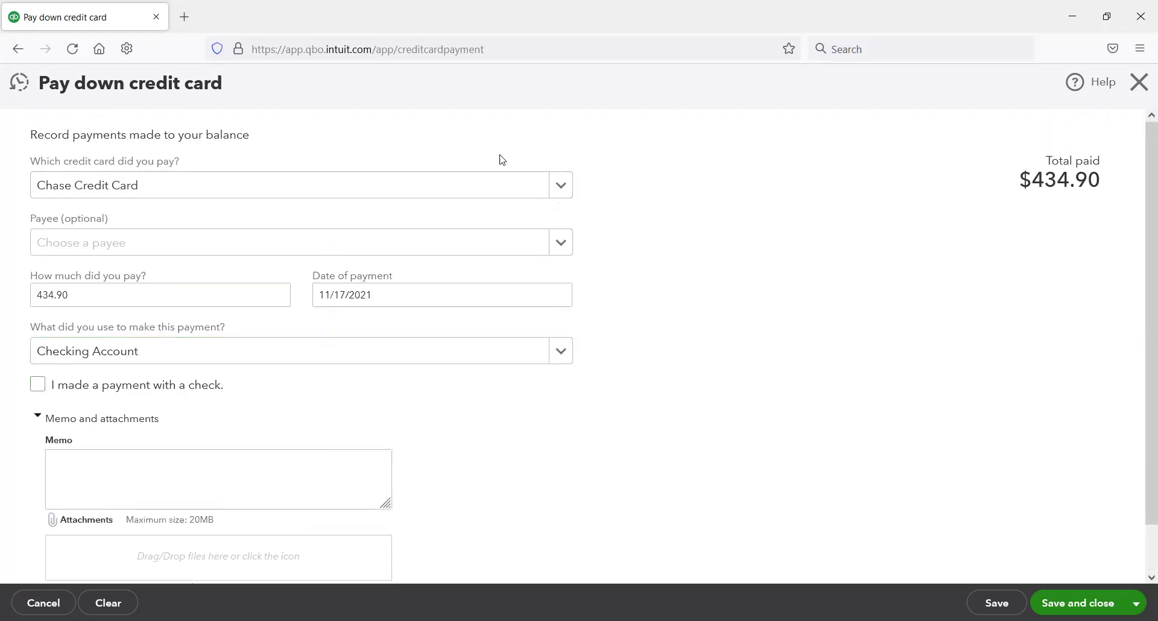
{"action": "left_click", "coordinate": [1137, 603]}
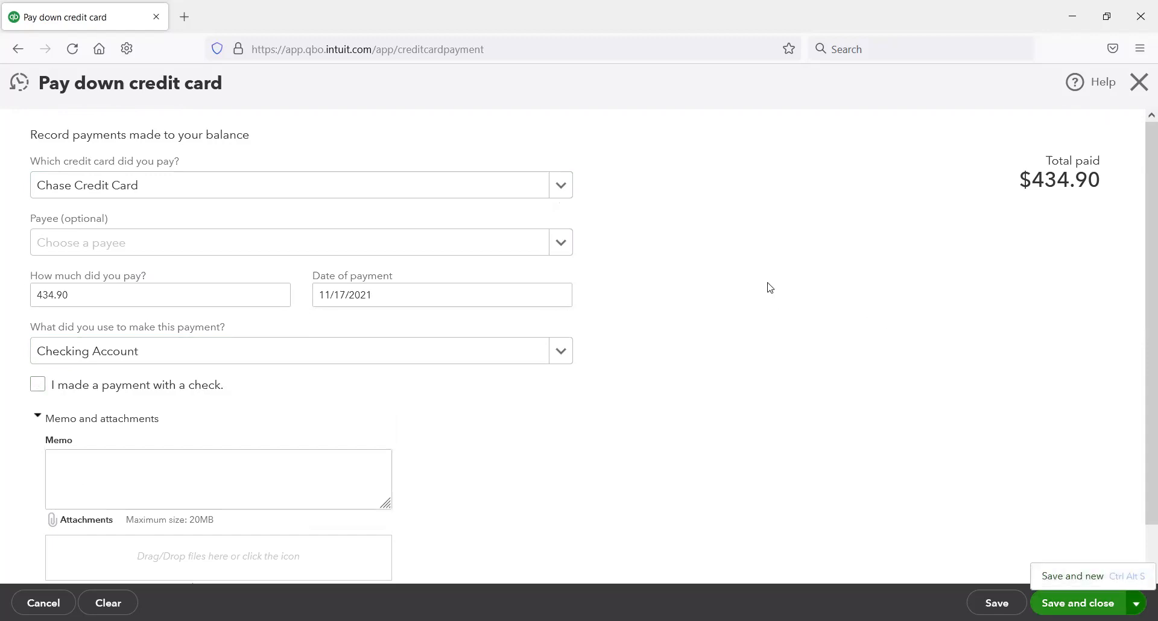
{"action": "left_click", "coordinate": [663, 208]}
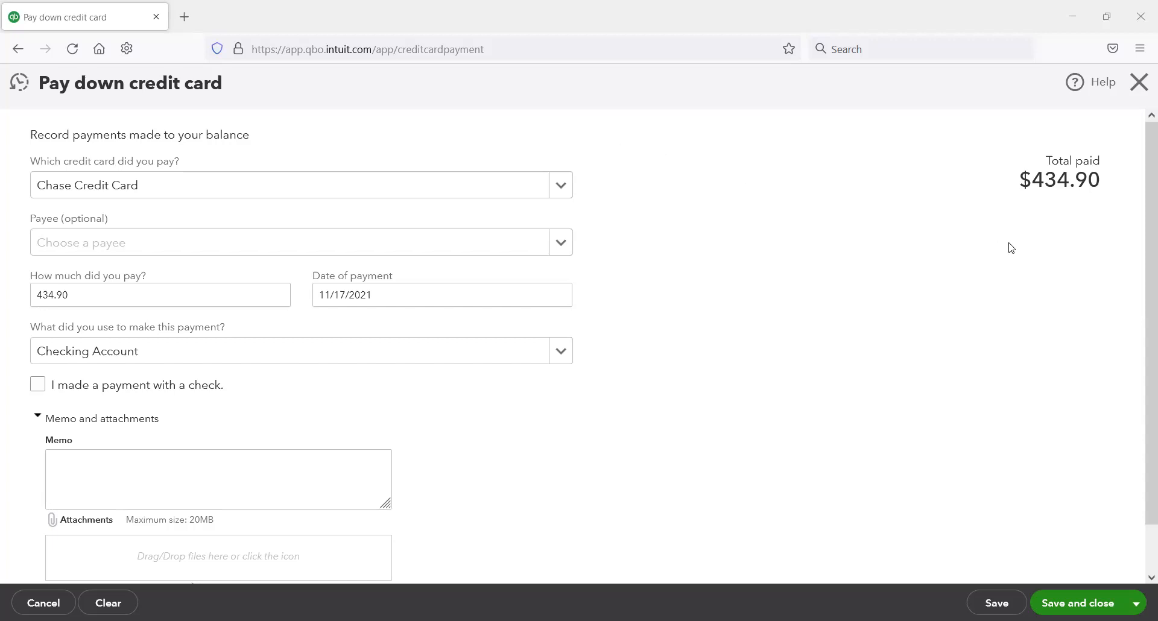
{"action": "left_click", "coordinate": [119, 422]}
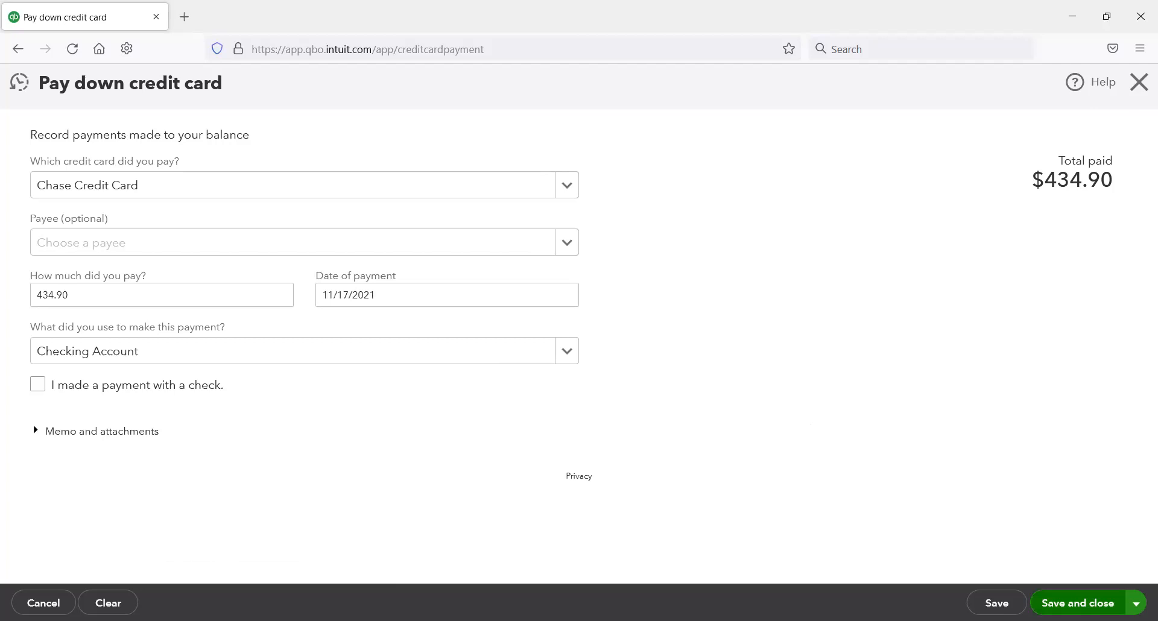
{"action": "left_click", "coordinate": [1078, 603]}
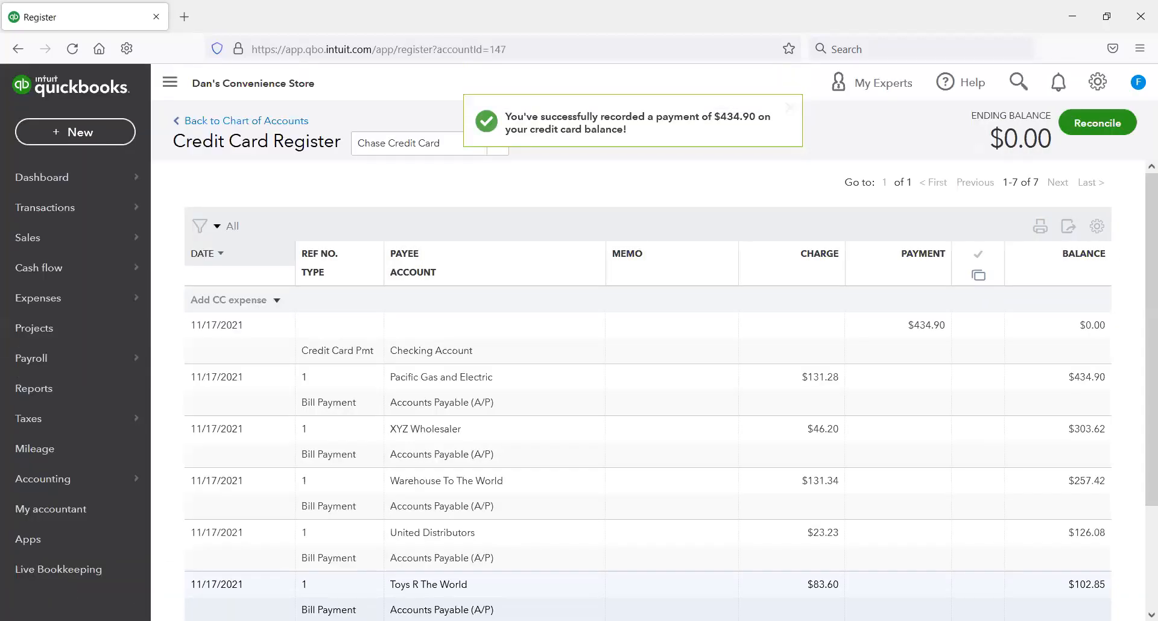
Step: Return from the credit card register to the chart of accounts and filter the list by "chase"
{"action": "left_click", "coordinate": [277, 124]}
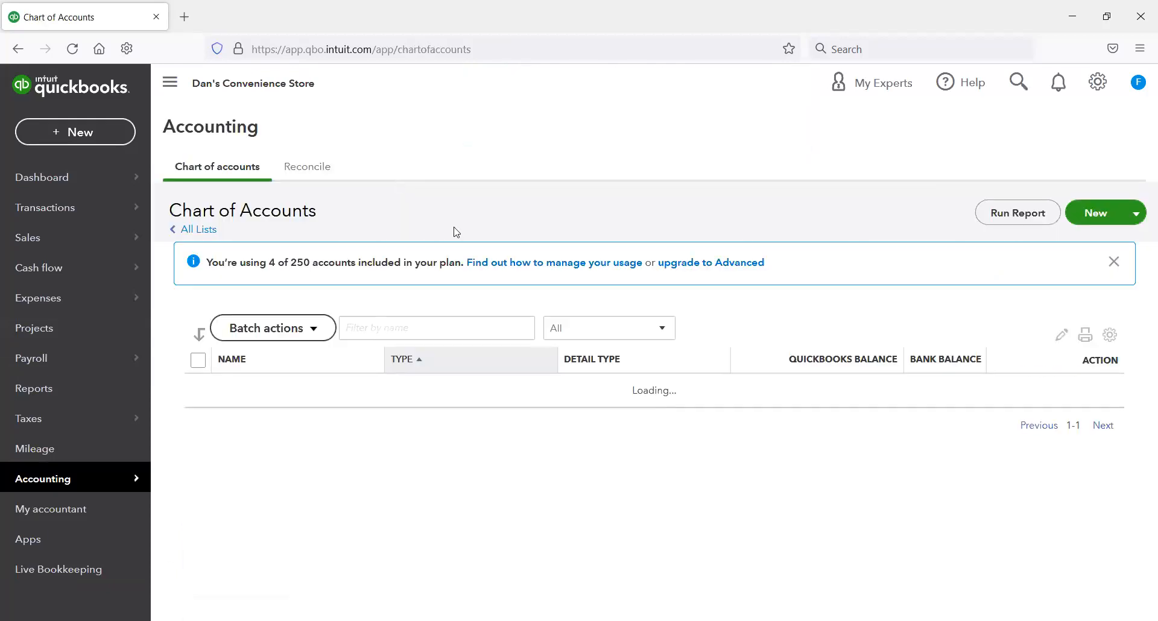
{"action": "left_click", "coordinate": [383, 332]}
{"action": "type", "text": "chase"}
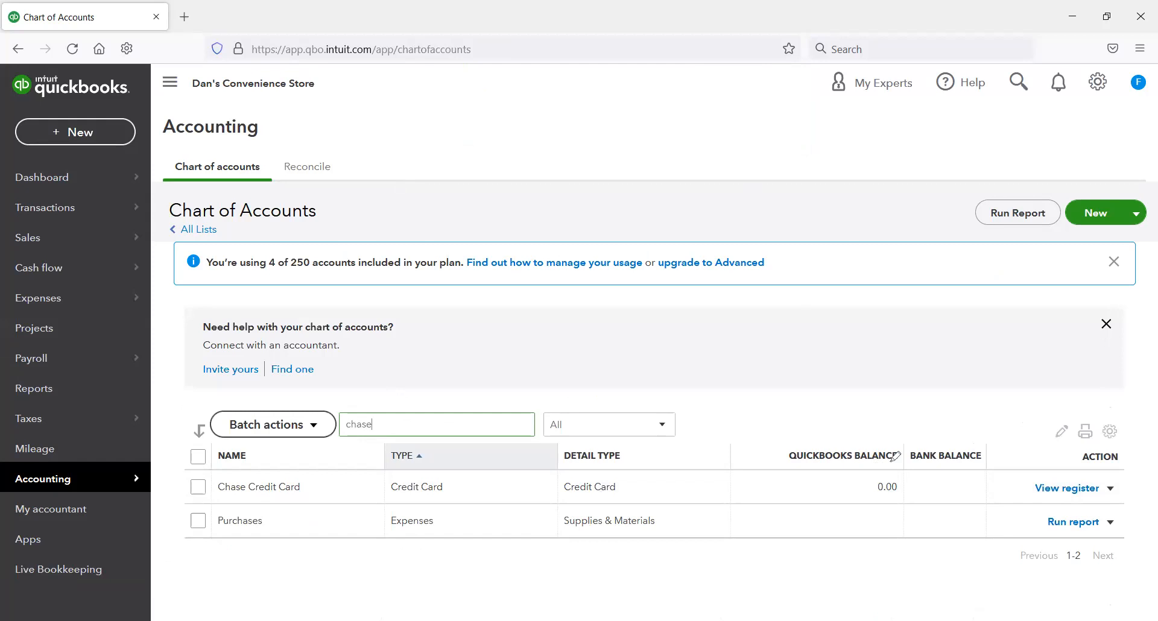
Step: Open the Chase Credit Card register and check the 11/17/2021 credit card payment entry from Checking Account
{"action": "left_click_drag", "start_coordinate": [894, 456], "coordinate": [886, 457]}
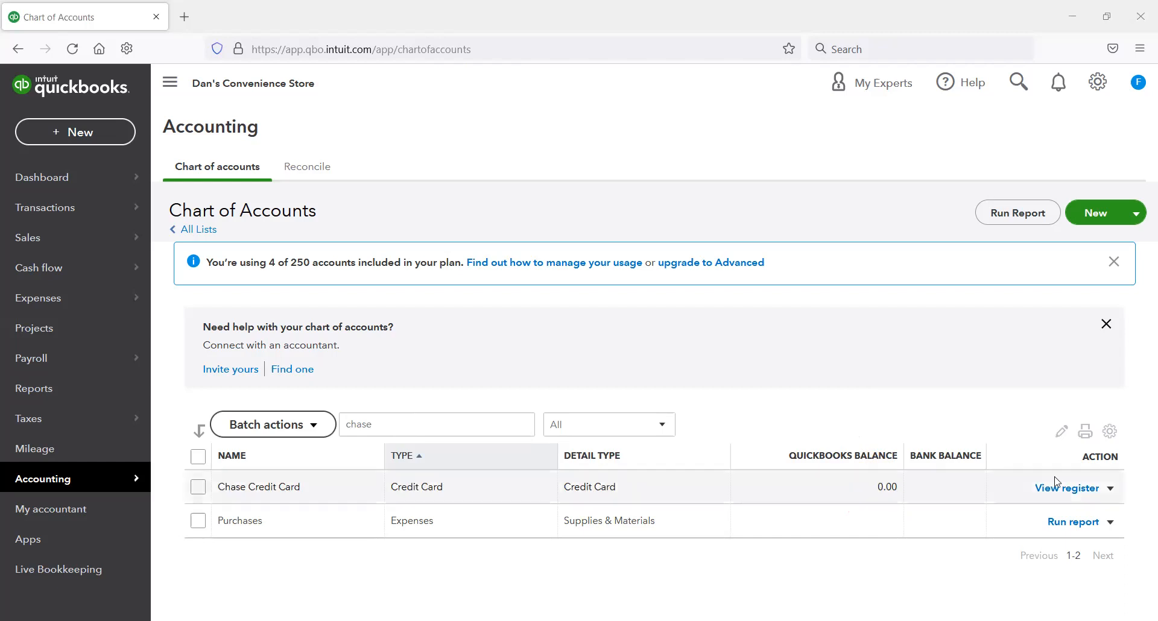
{"action": "left_click", "coordinate": [1067, 489]}
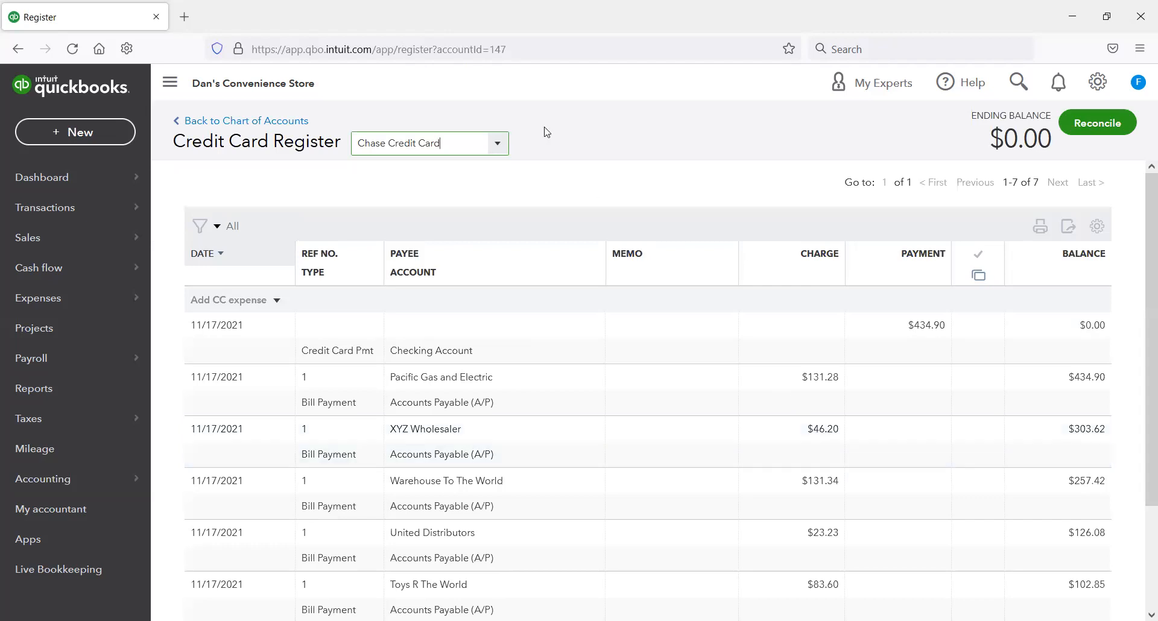
{"action": "left_click_drag", "start_coordinate": [172, 308], "coordinate": [1142, 364]}
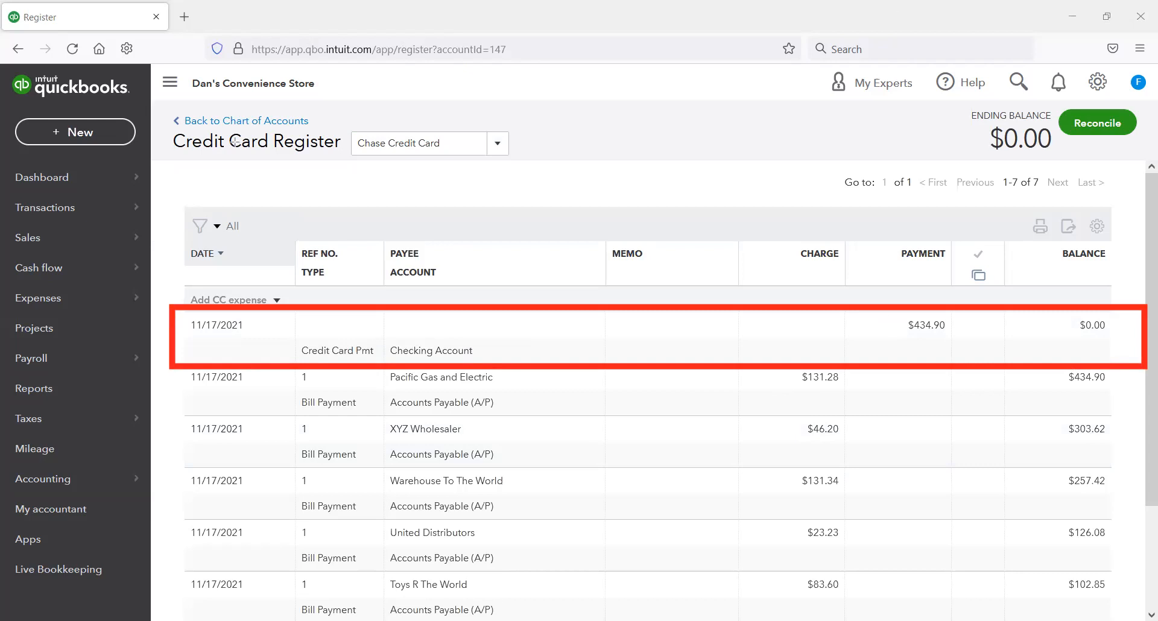
Step: Return to the chart of accounts, filter by "checkin", and check the Chase Credit Card payment in the Checking Account register
{"action": "left_click", "coordinate": [268, 121]}
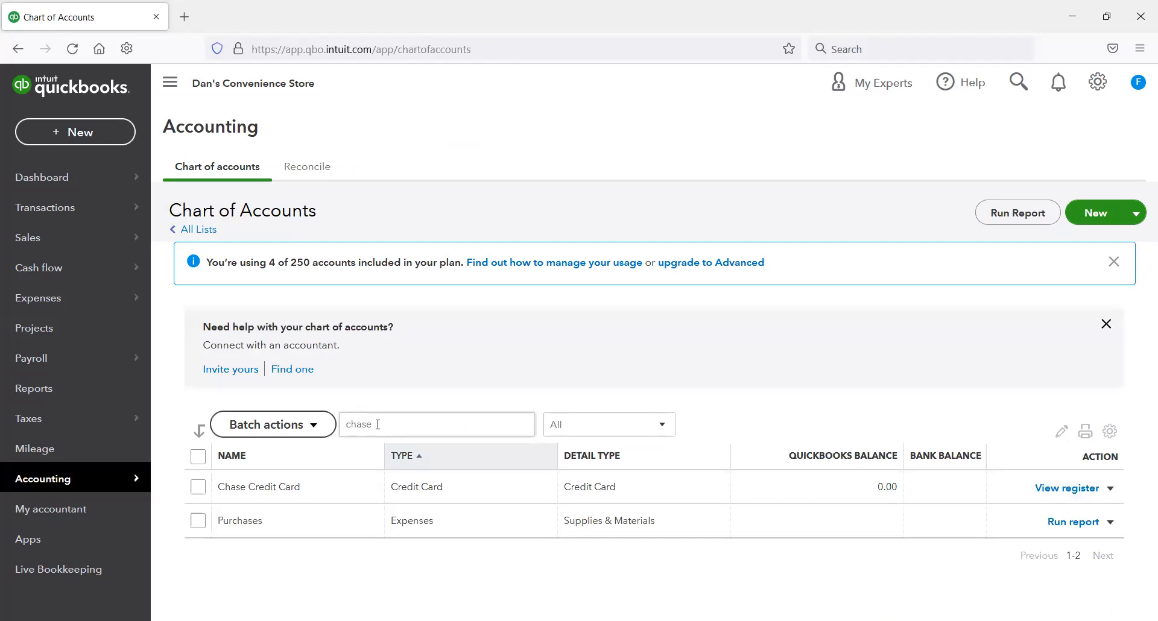
{"action": "left_click_drag", "start_coordinate": [381, 424], "coordinate": [316, 429]}
{"action": "type", "text": "checkin"}
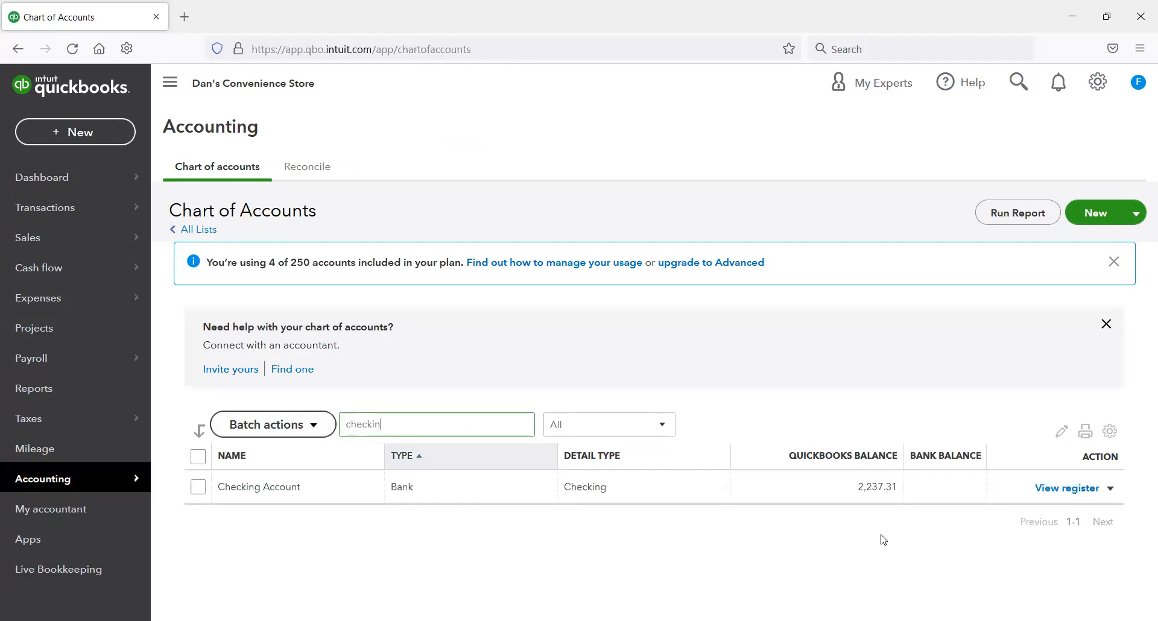
{"action": "left_click", "coordinate": [1050, 489]}
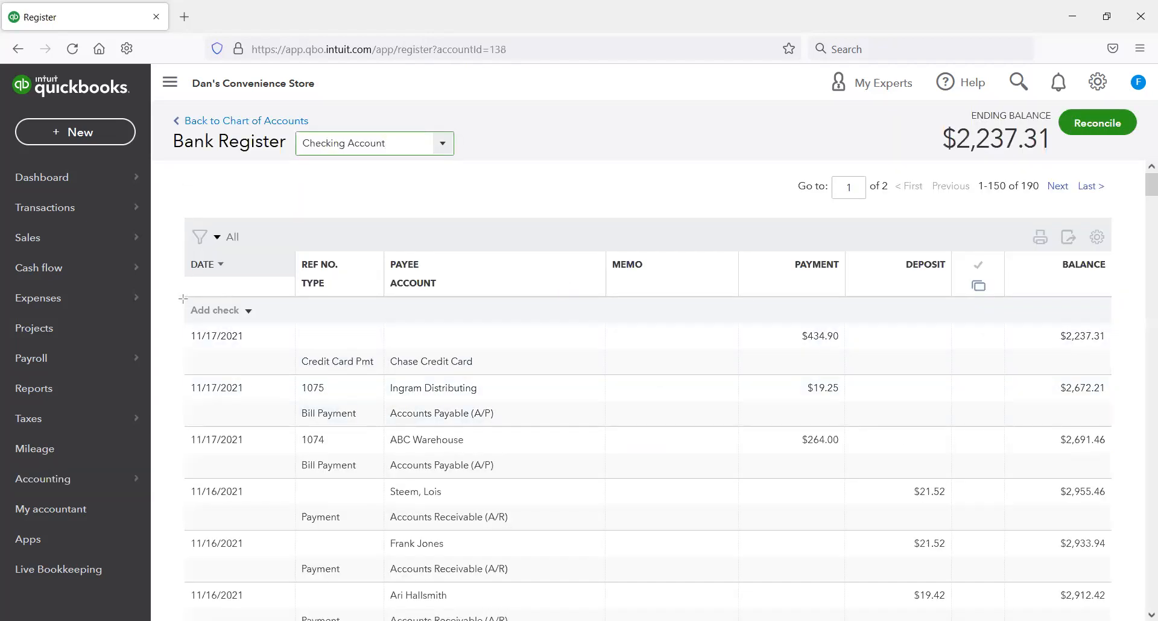
{"action": "left_click_drag", "start_coordinate": [183, 298], "coordinate": [1018, 381]}
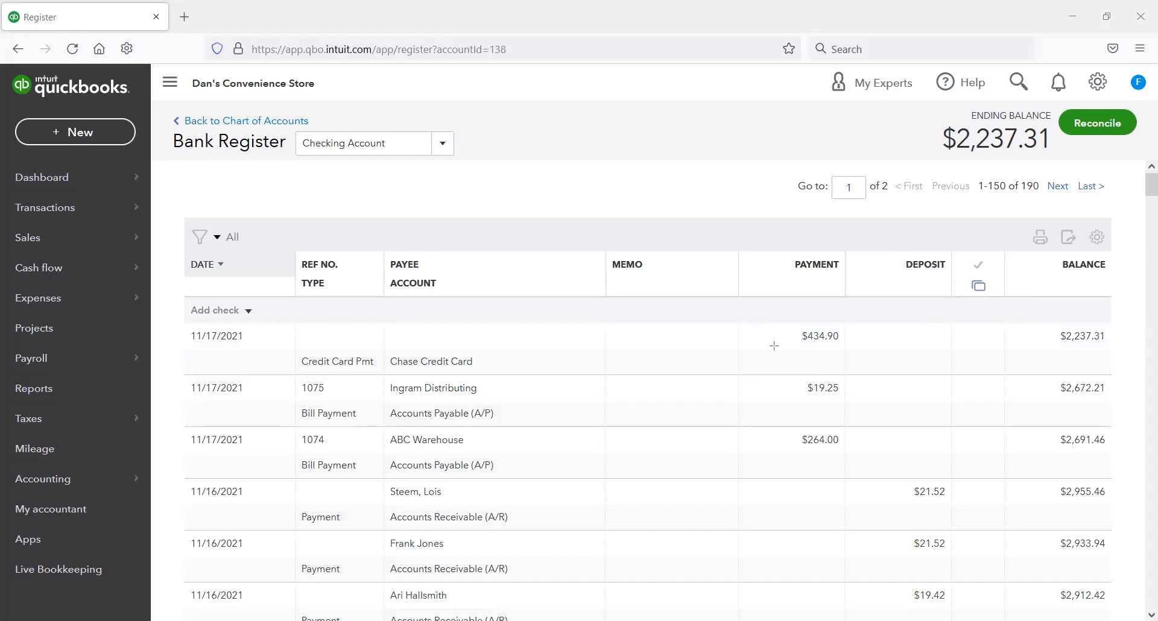
{"action": "left_click", "coordinate": [128, 136]}
{"action": "left_click", "coordinate": [612, 361]}
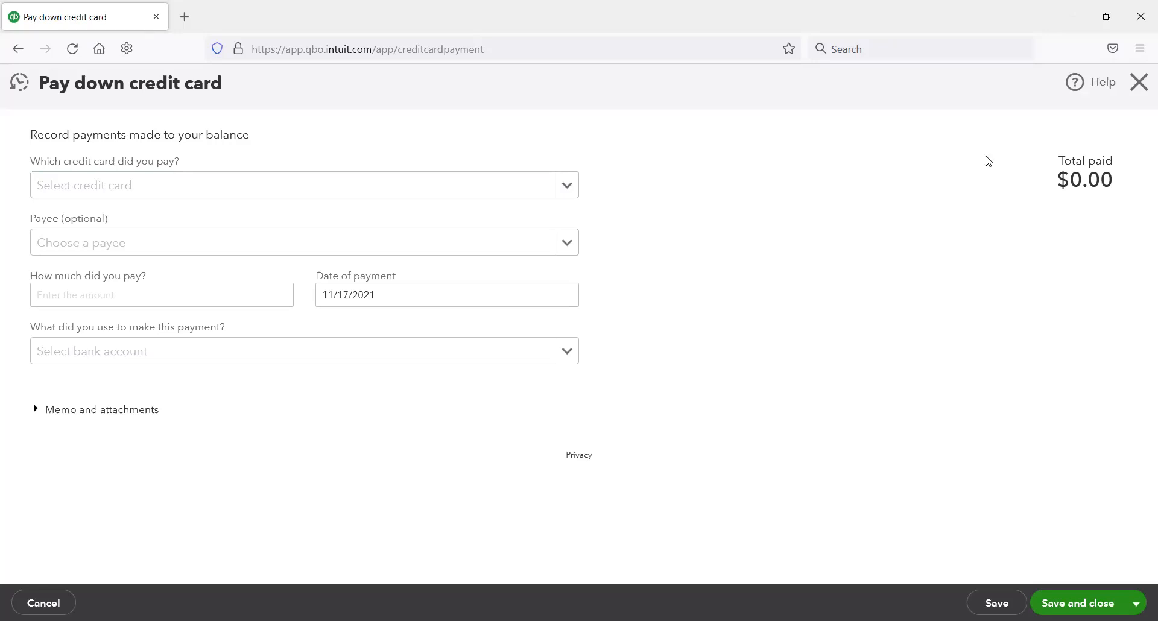
{"action": "left_click", "coordinate": [1142, 83]}
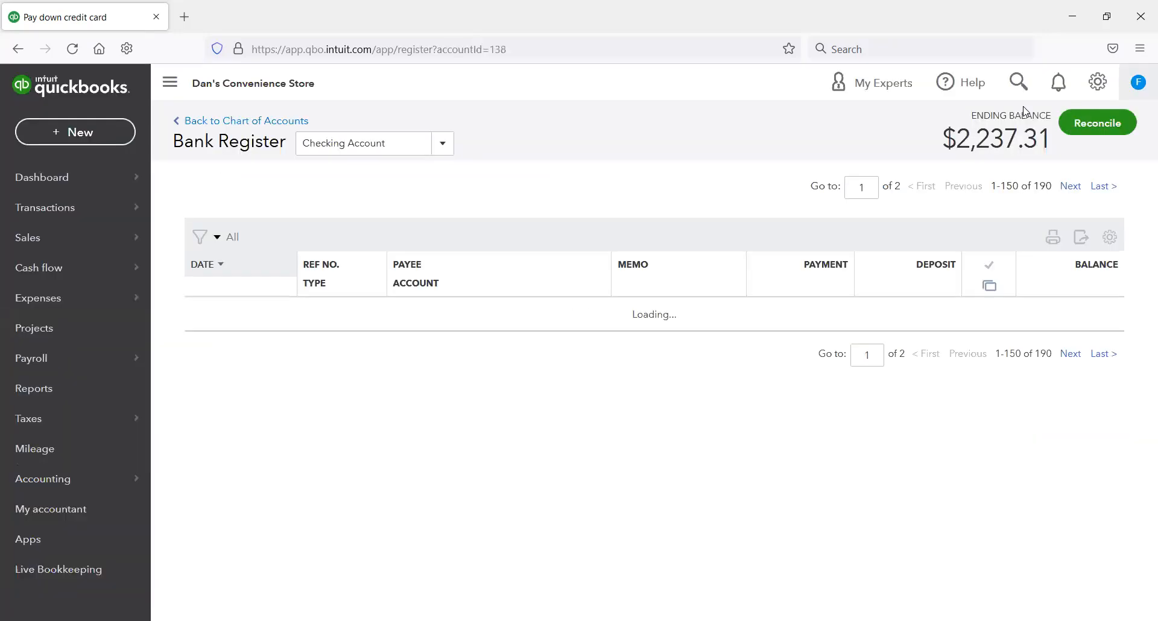
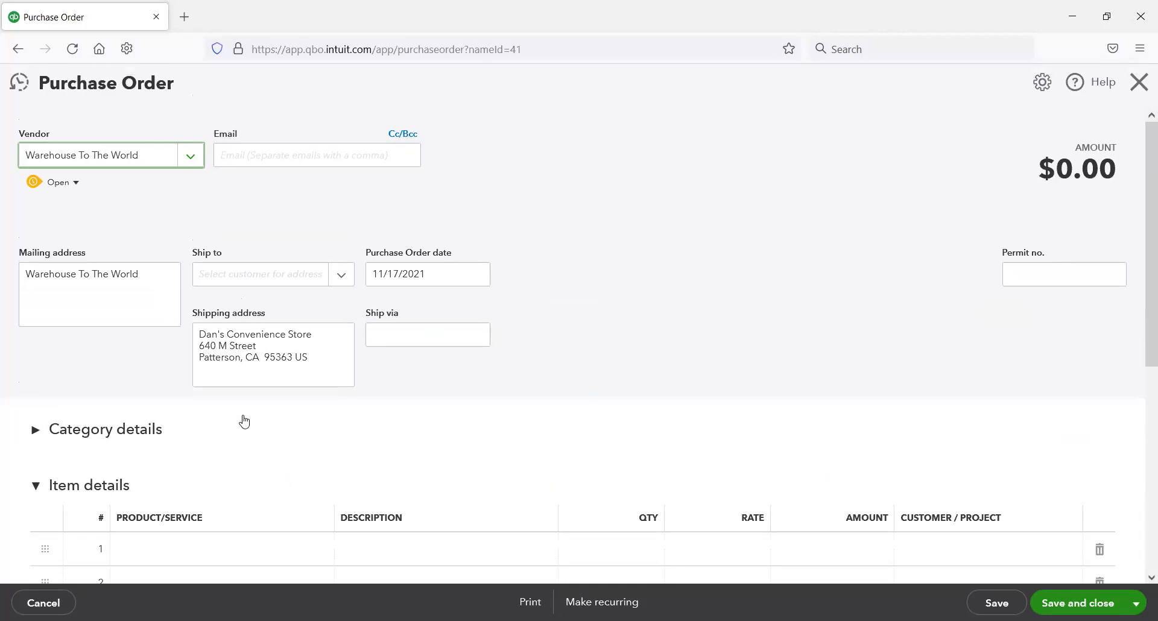
Step: Add 5 Plush Baby Yoda to the Warehouse To The World purchase order, then save it and start a new one
{"action": "left_click", "coordinate": [259, 404]}
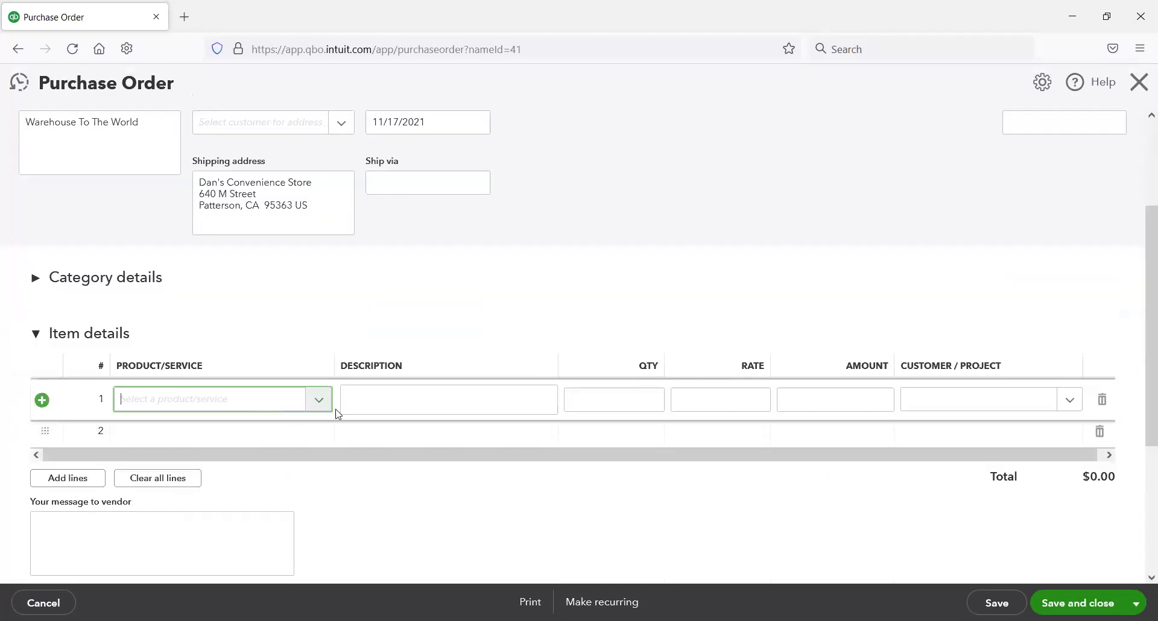
{"action": "left_click", "coordinate": [320, 401]}
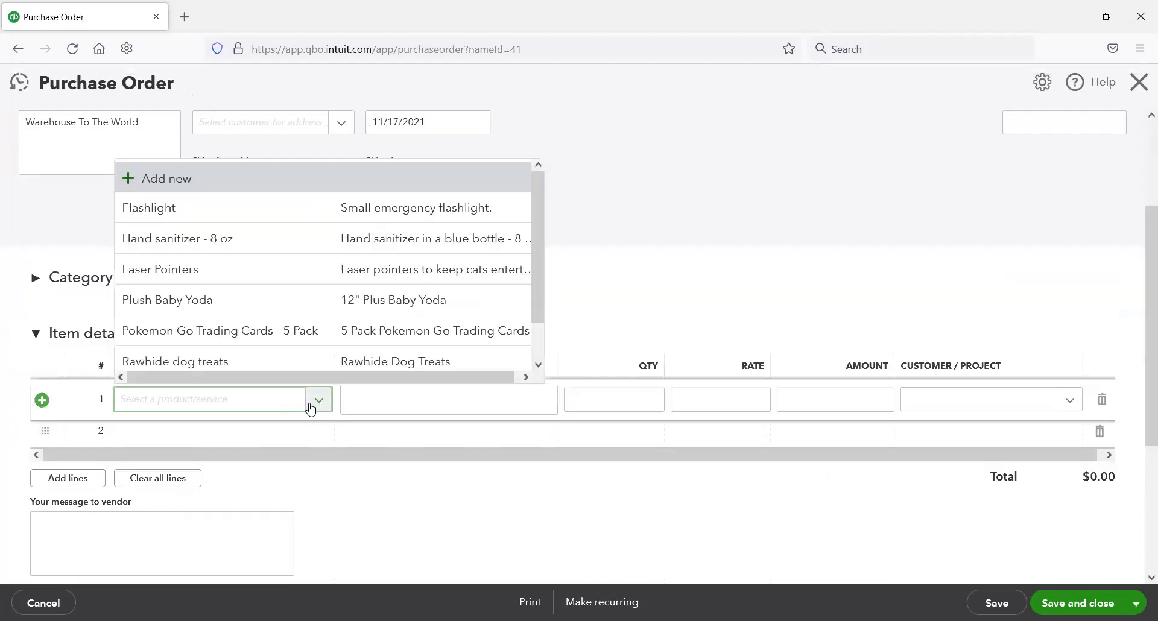
{"action": "left_click", "coordinate": [268, 300]}
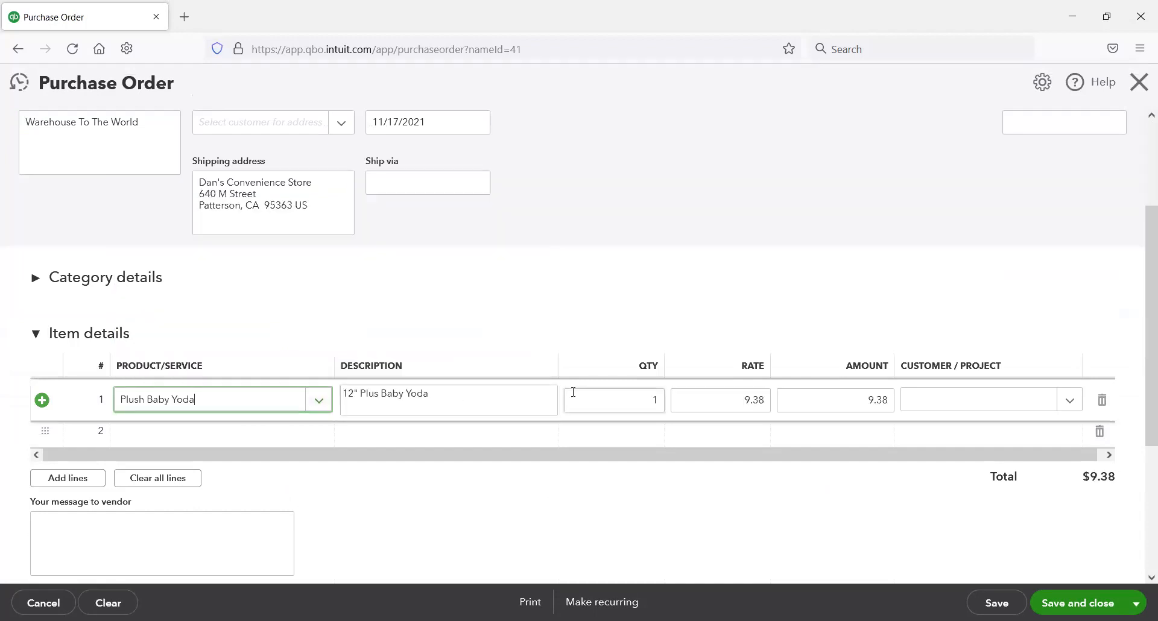
{"action": "left_click", "coordinate": [654, 405]}
{"action": "type", "text": "5"}
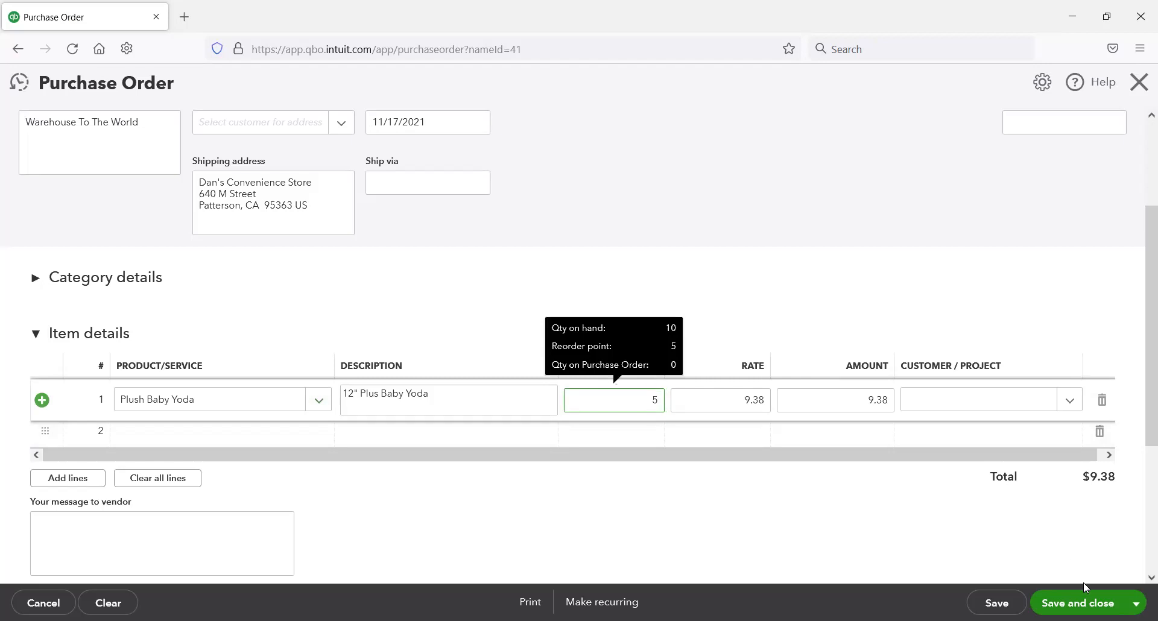
{"action": "left_click", "coordinate": [1135, 603]}
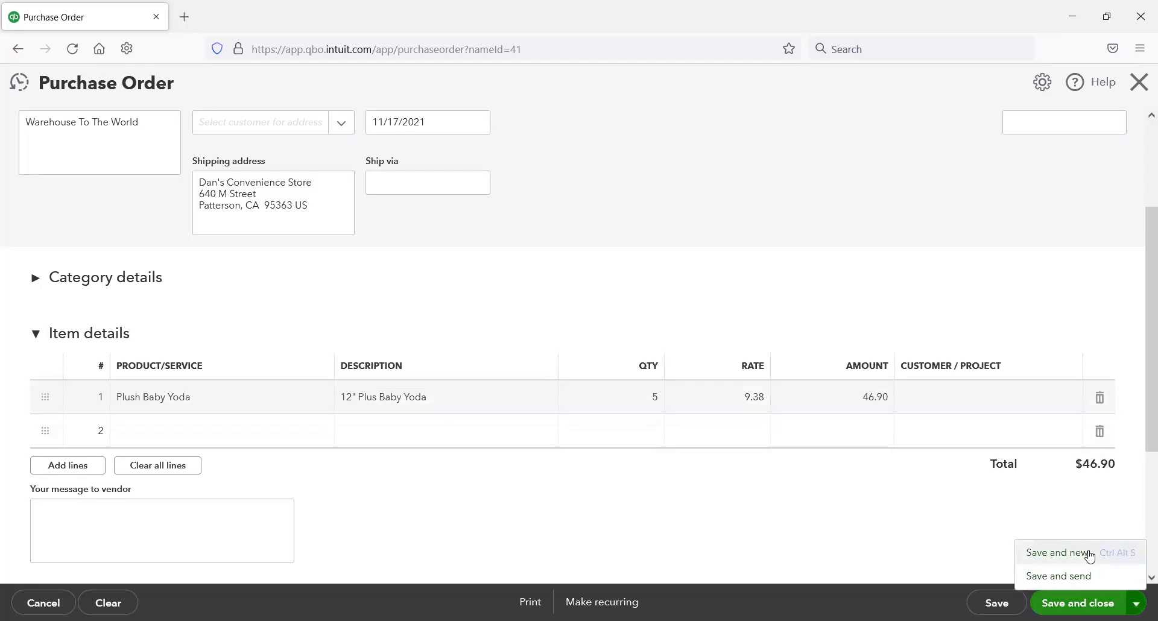
{"action": "left_click", "coordinate": [1083, 554]}
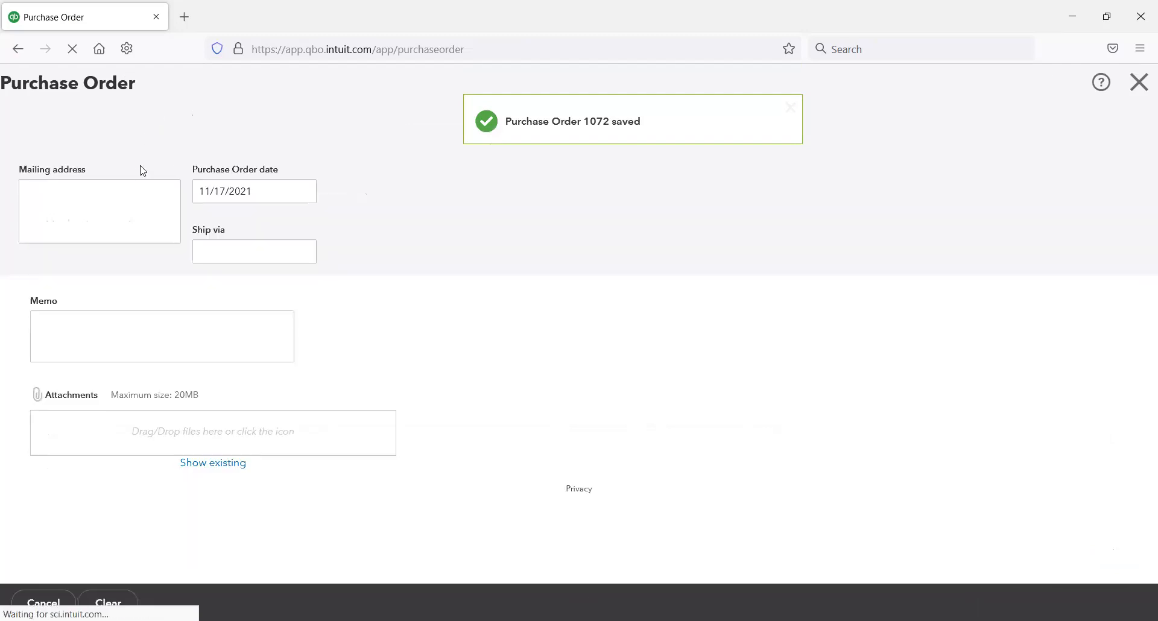
Step: Choose XYZ Wholesaler as the purchase order's vendor and enter Tire gauge with quantity 12 on the first item line
{"action": "left_click", "coordinate": [190, 156]}
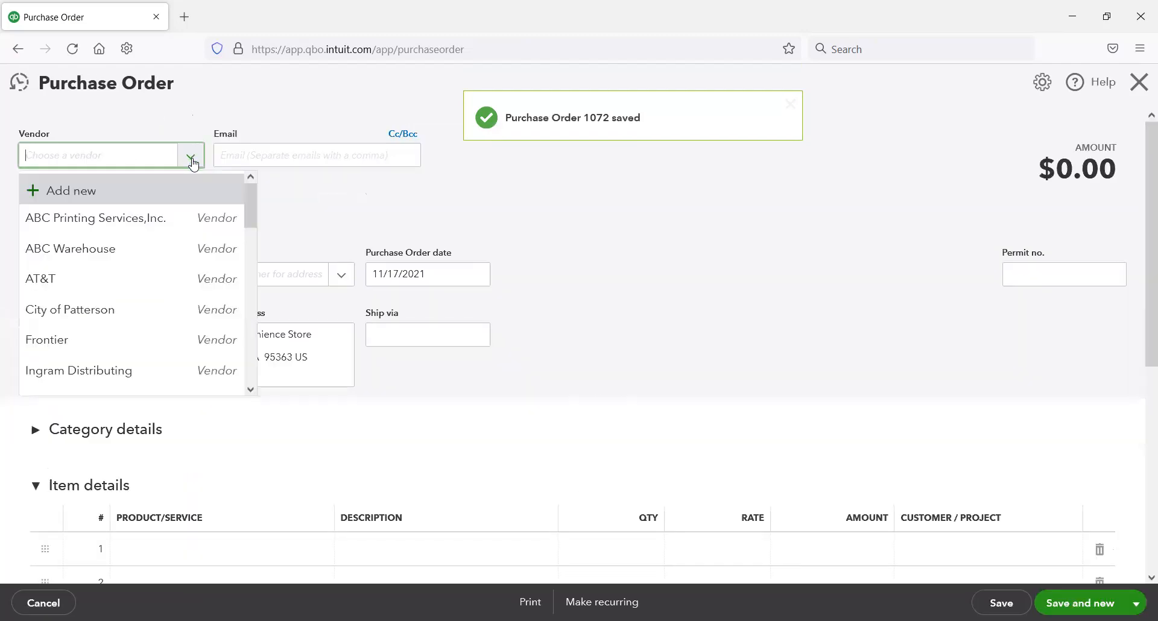
{"action": "scroll", "coordinate": [156, 302], "scroll_direction": "down", "scroll_amount": 10}
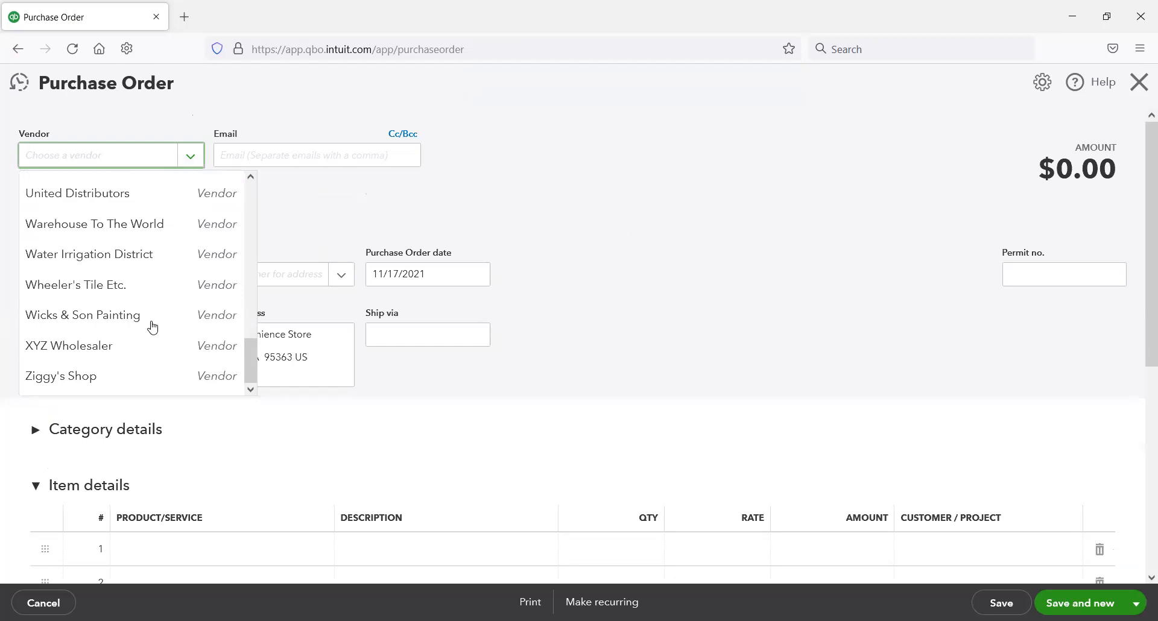
{"action": "left_click", "coordinate": [143, 347]}
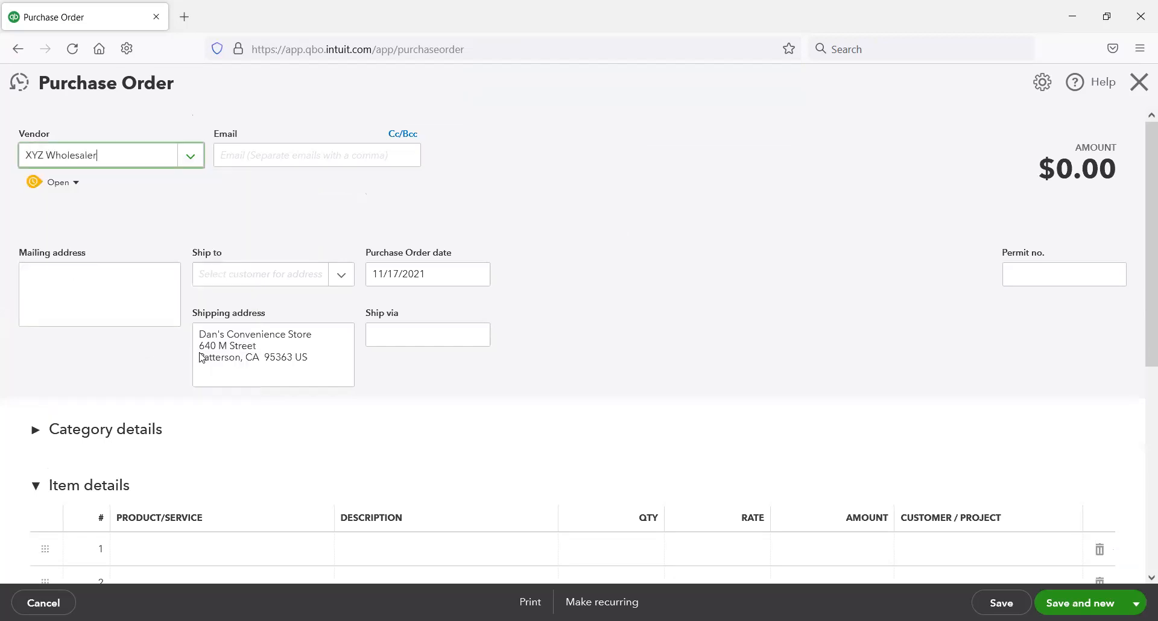
{"action": "left_click", "coordinate": [310, 550]}
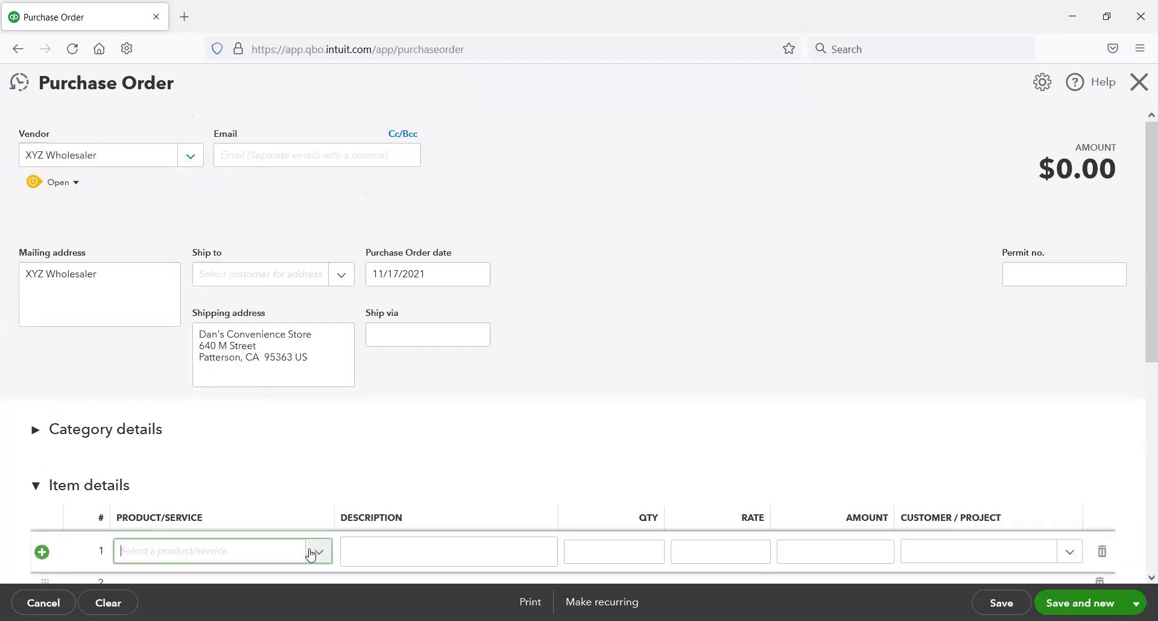
{"action": "scroll", "coordinate": [325, 502], "scroll_direction": "down", "scroll_amount": 3}
{"action": "left_click", "coordinate": [319, 326]}
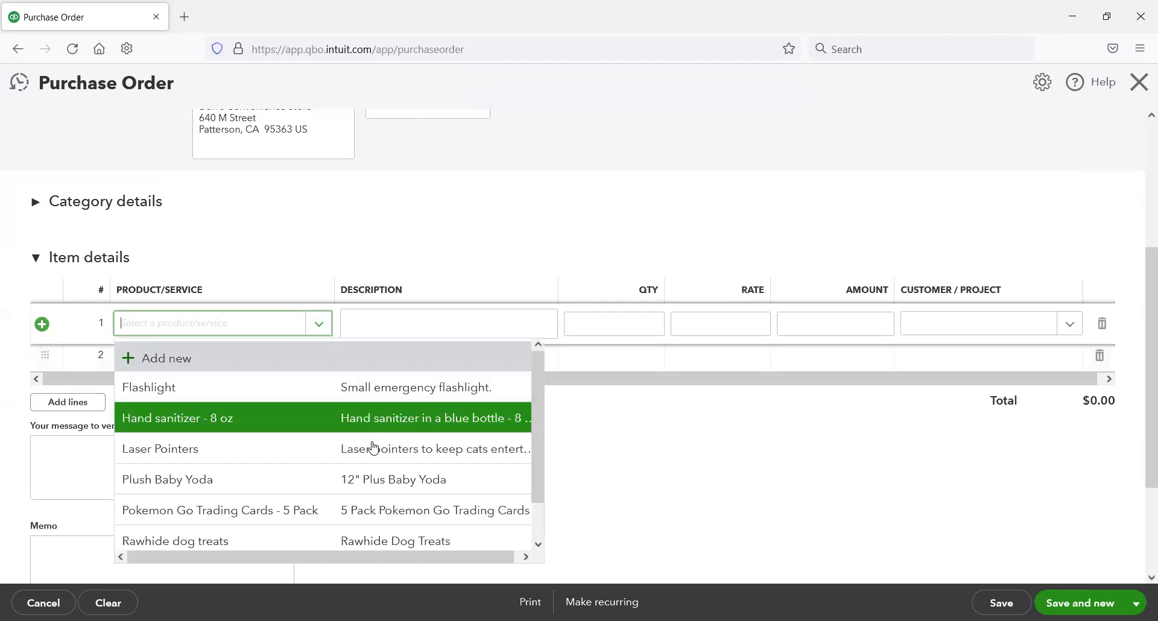
{"action": "scroll", "coordinate": [392, 471], "scroll_direction": "down", "scroll_amount": 1}
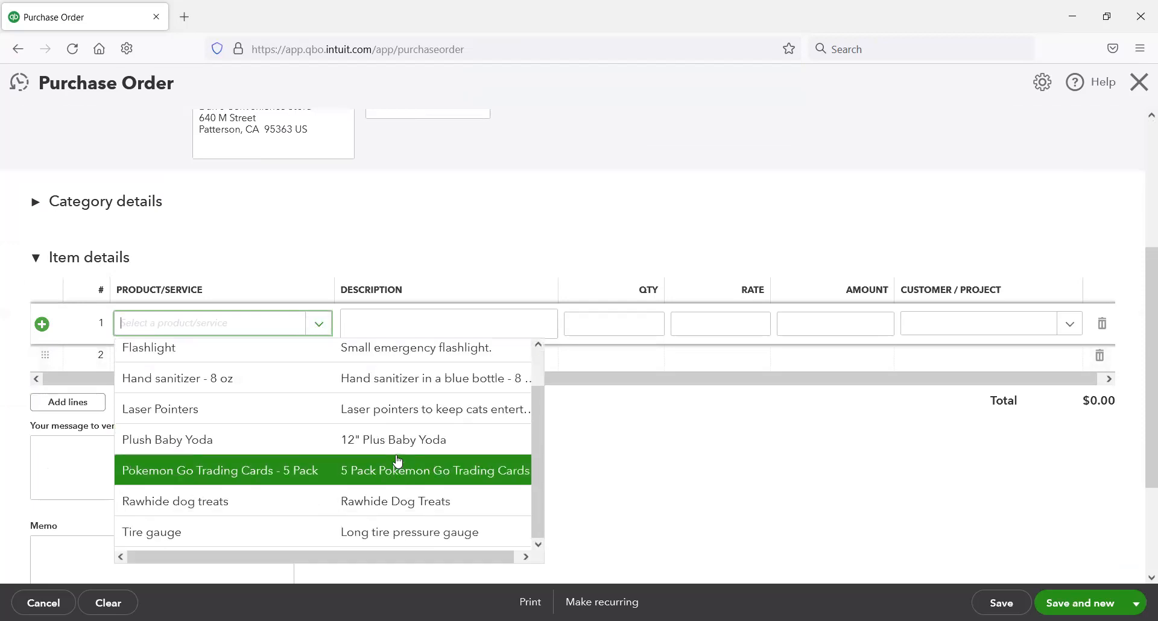
{"action": "left_click", "coordinate": [400, 536]}
{"action": "left_click", "coordinate": [641, 326]}
{"action": "type", "text": "12"}
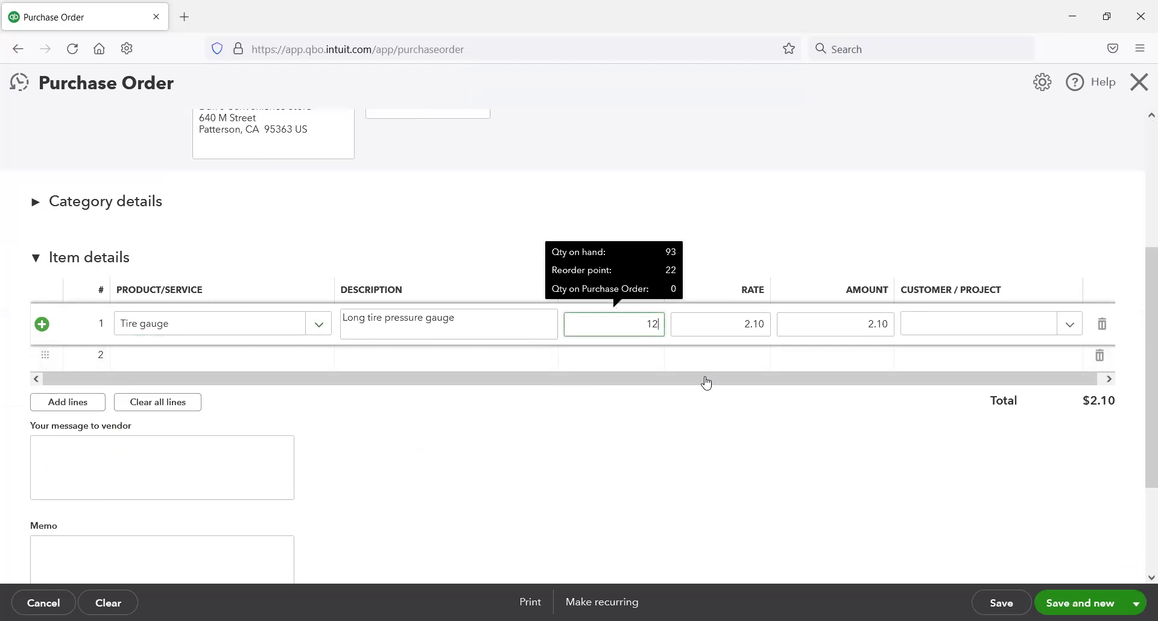
Step: Add Hand sanitizer - 8 oz with quantity 12 on the second item line, and save the purchase order and start a new one
{"action": "left_click", "coordinate": [277, 357]}
{"action": "left_click", "coordinate": [317, 359]}
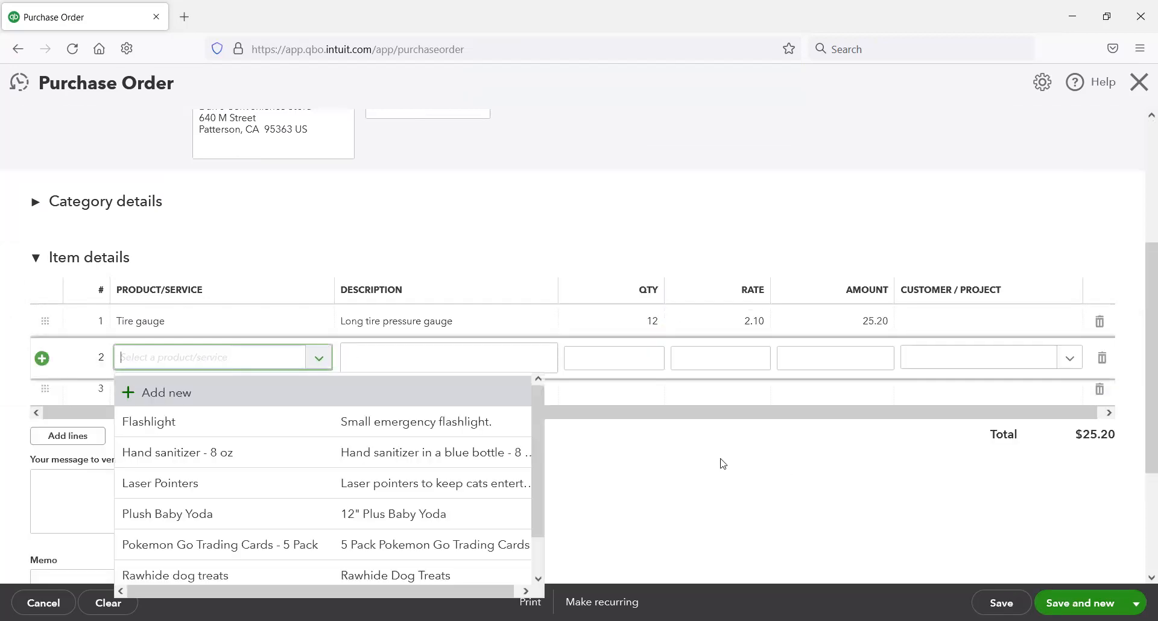
{"action": "left_click", "coordinate": [434, 452]}
{"action": "left_click", "coordinate": [657, 359]}
{"action": "type", "text": "12"}
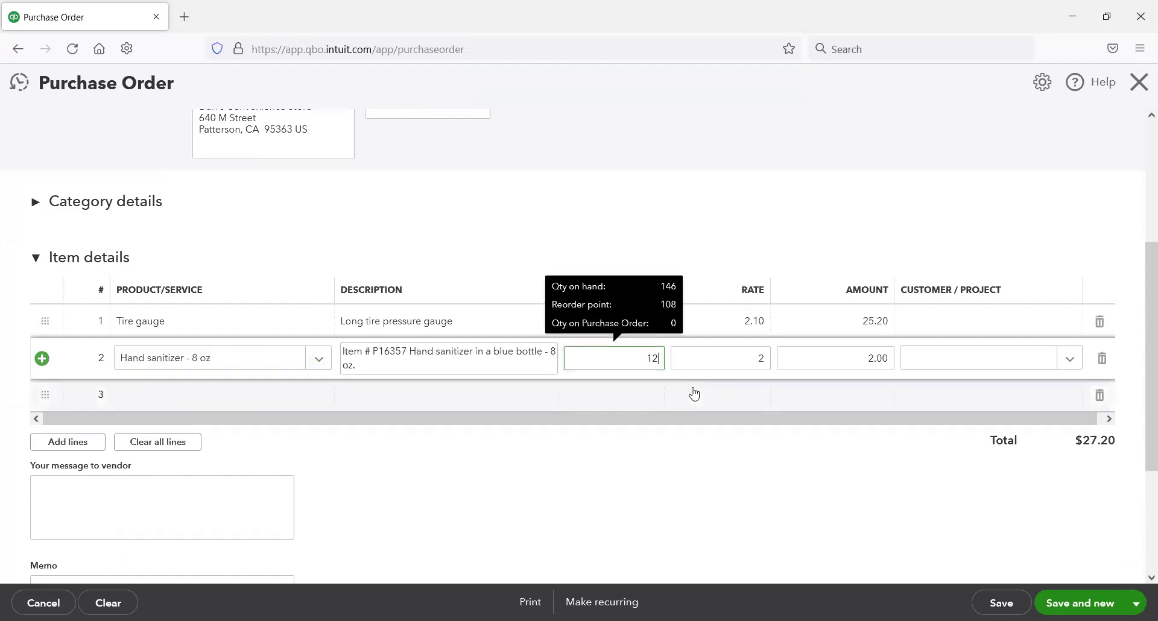
{"action": "key", "text": "Tab"}
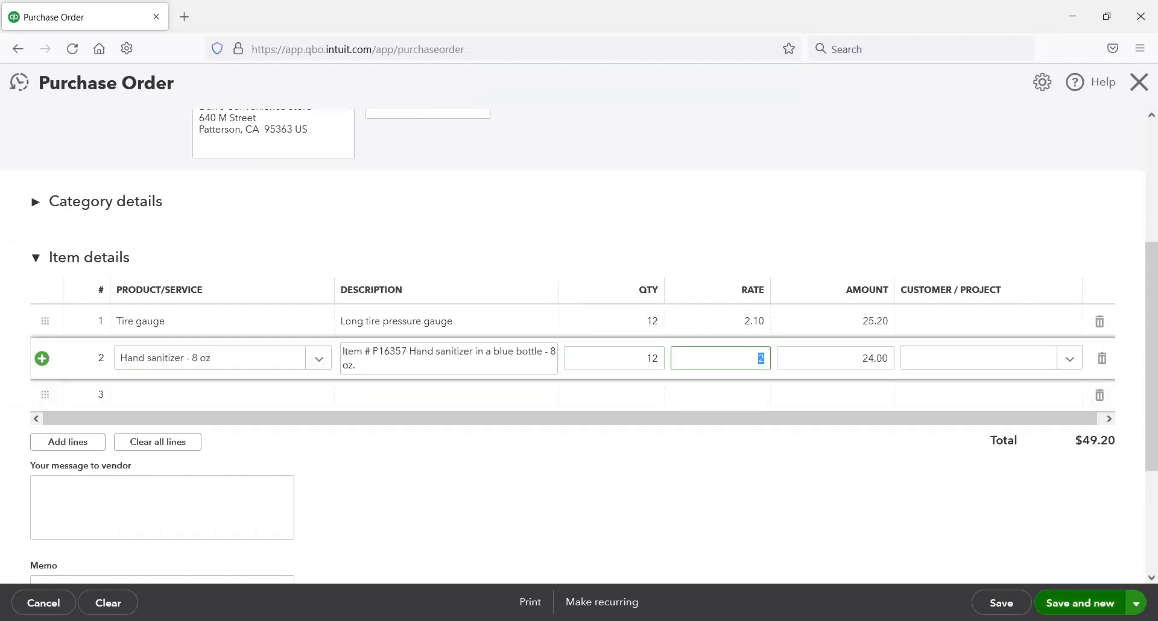
{"action": "left_click", "coordinate": [1137, 603]}
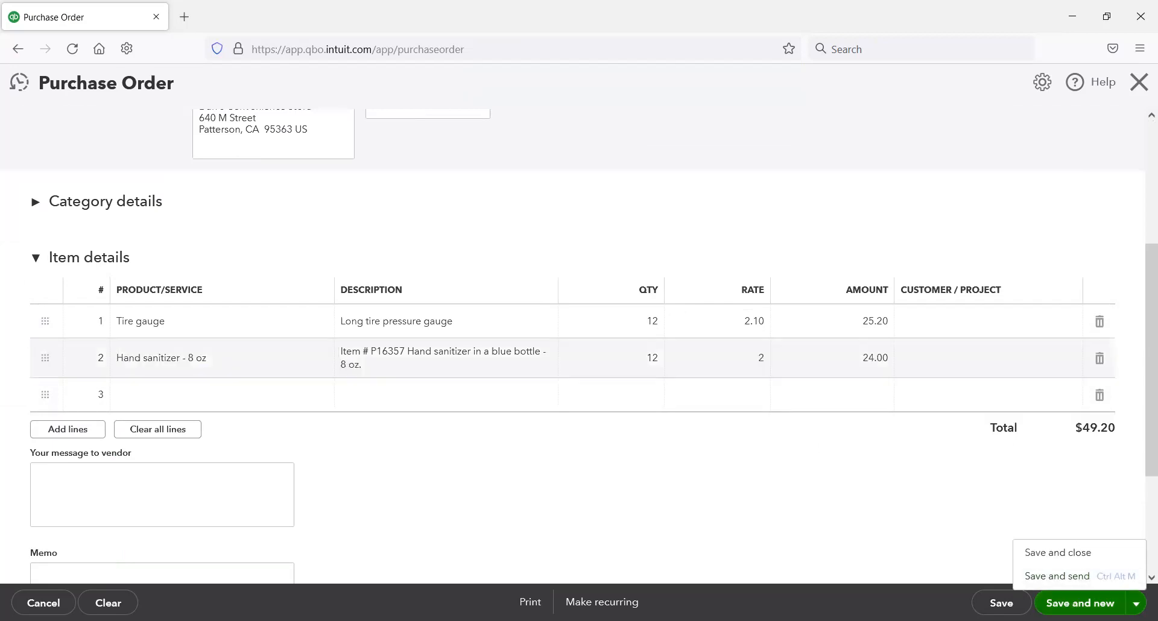
{"action": "left_click", "coordinate": [1089, 603]}
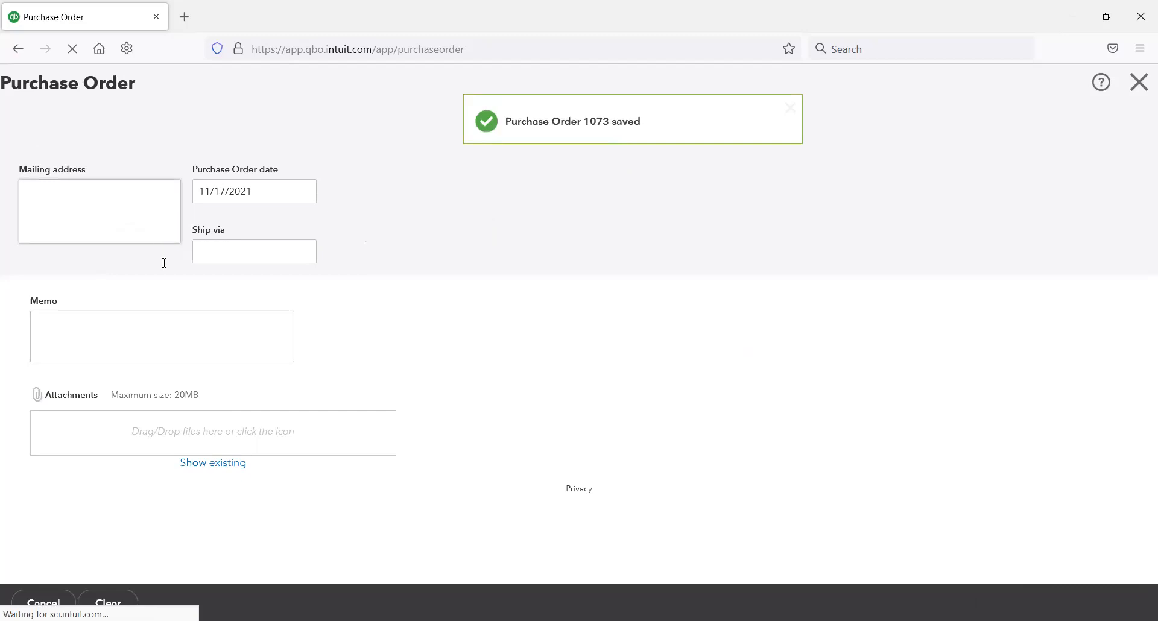
Step: Fill in a purchase order to Ziggy's Shop for 15 Pokemon Go Trading Cards - 5 Pack, and save and close it
{"action": "left_click", "coordinate": [187, 156]}
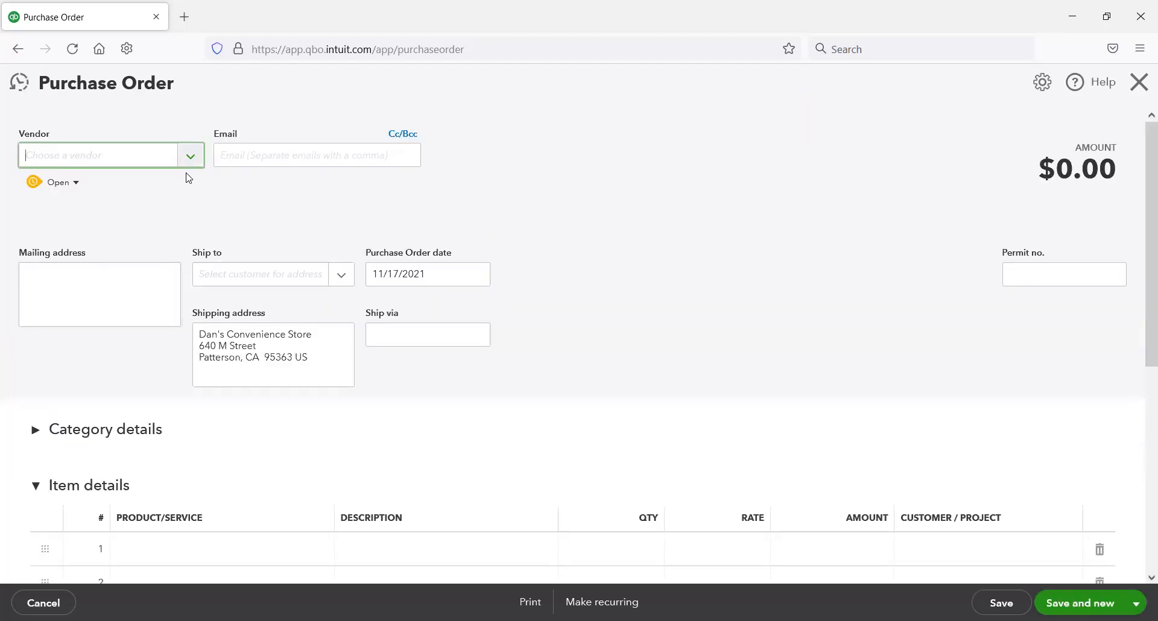
{"action": "scroll", "coordinate": [172, 341], "scroll_direction": "down", "scroll_amount": 10}
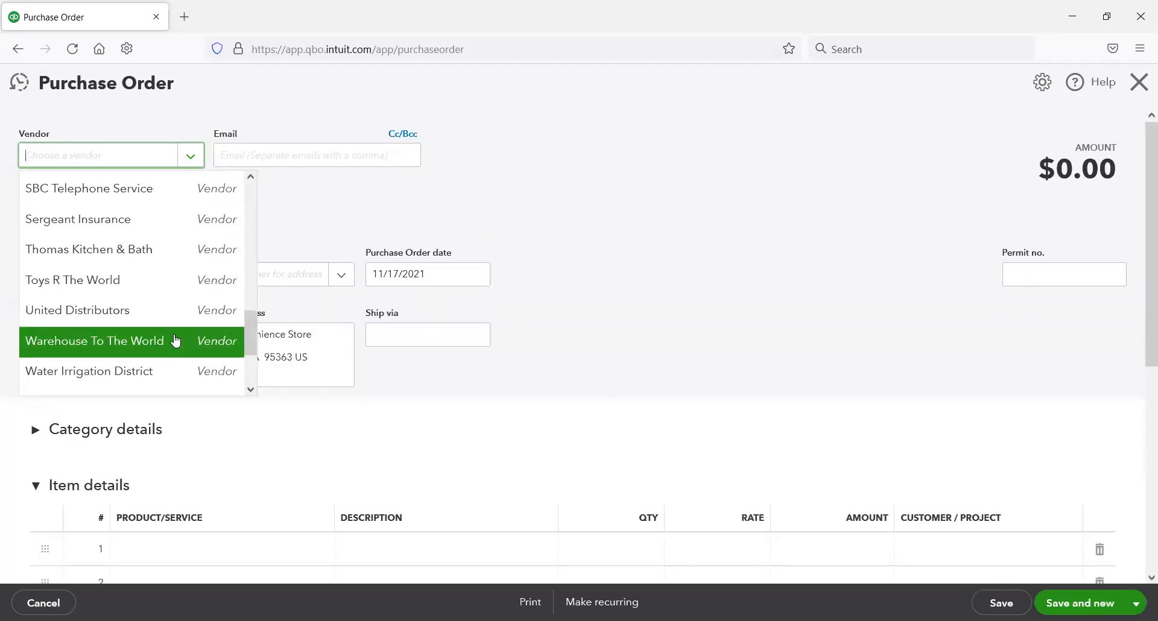
{"action": "scroll", "coordinate": [175, 341], "scroll_direction": "down", "scroll_amount": 2}
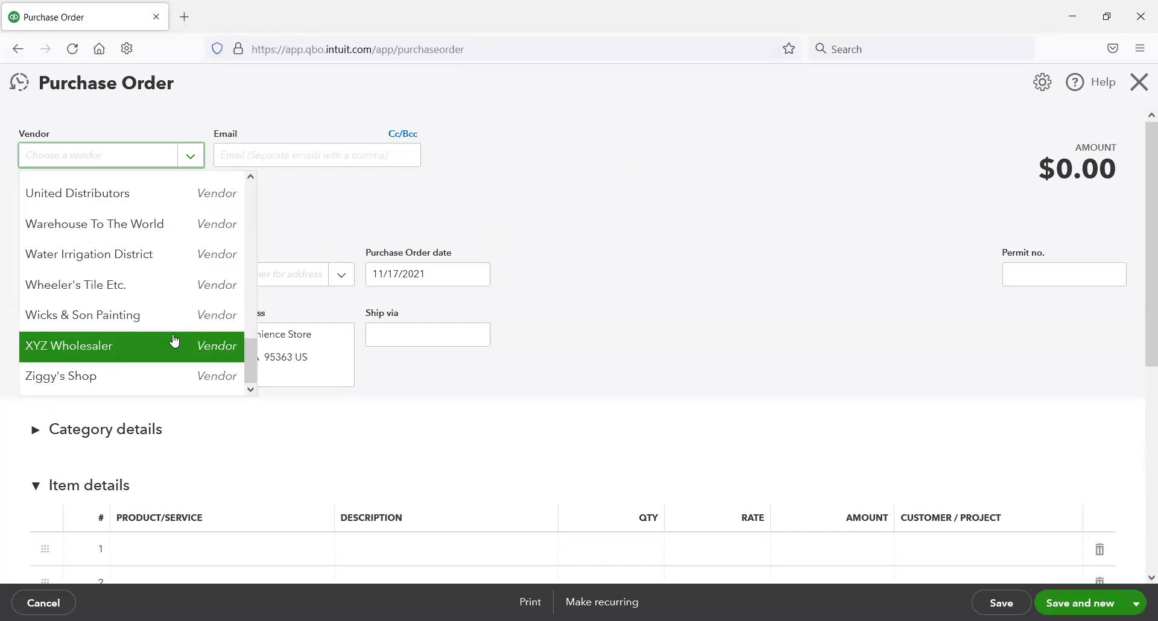
{"action": "left_click", "coordinate": [168, 372]}
{"action": "scroll", "coordinate": [297, 390], "scroll_direction": "down", "scroll_amount": 3}
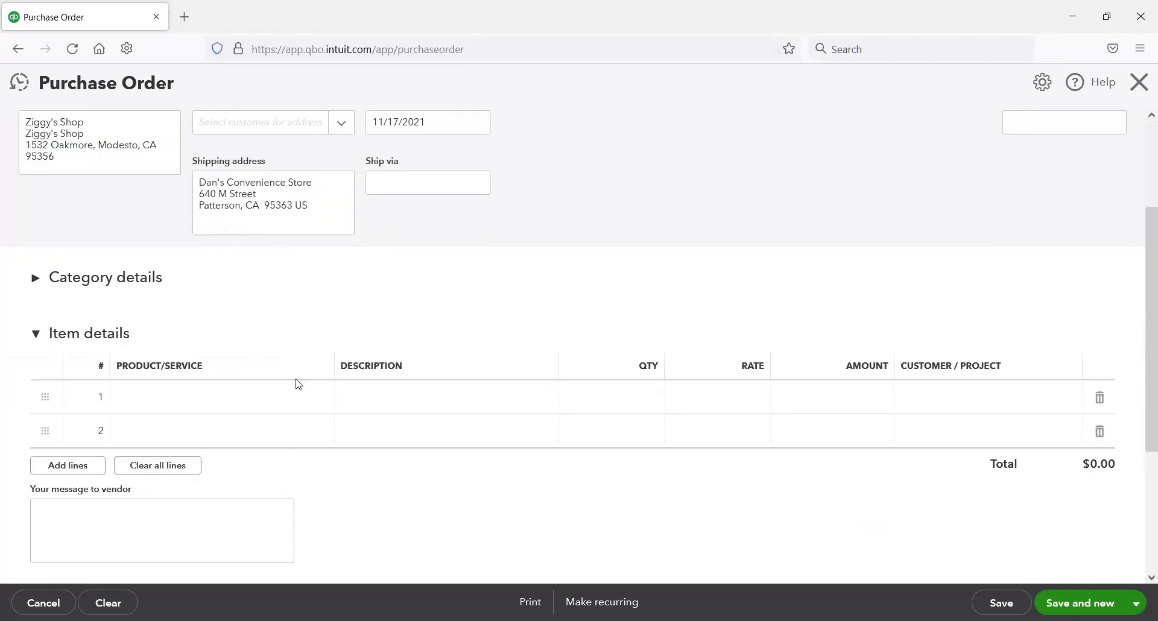
{"action": "left_click", "coordinate": [300, 389]}
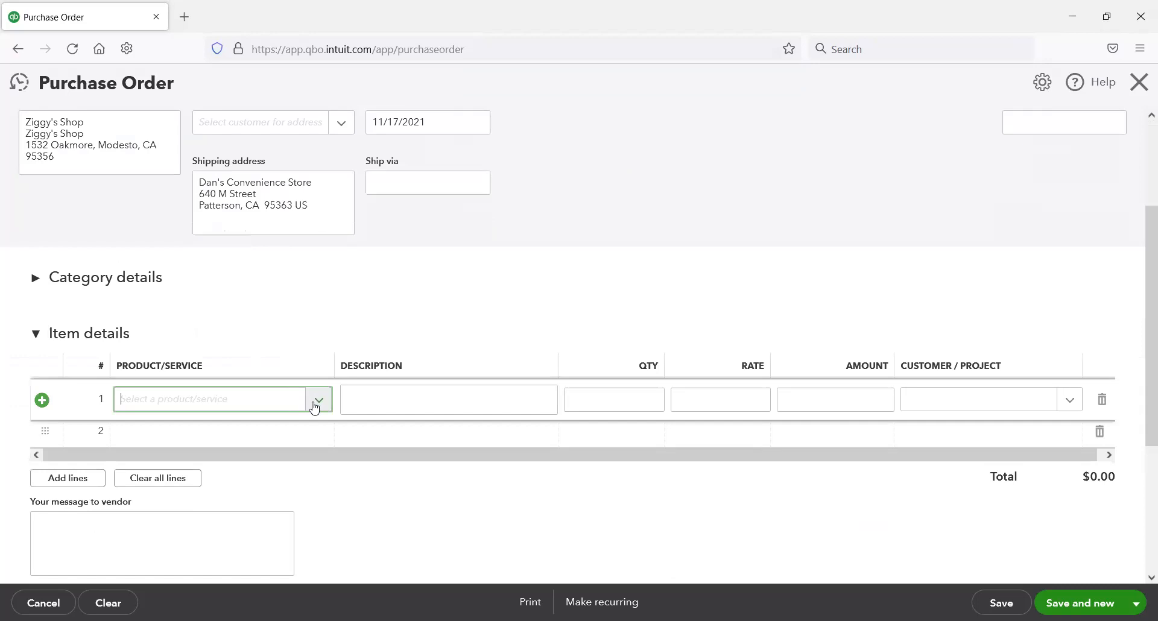
{"action": "left_click", "coordinate": [315, 402]}
{"action": "scroll", "coordinate": [281, 347], "scroll_direction": "down", "scroll_amount": 1}
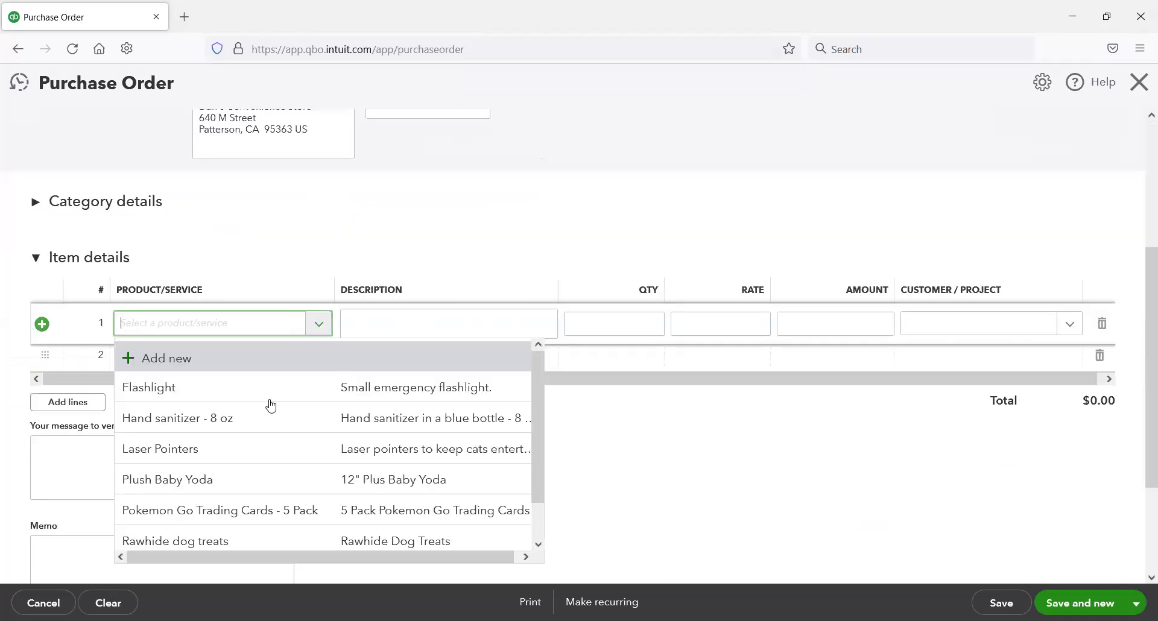
{"action": "left_click", "coordinate": [266, 509]}
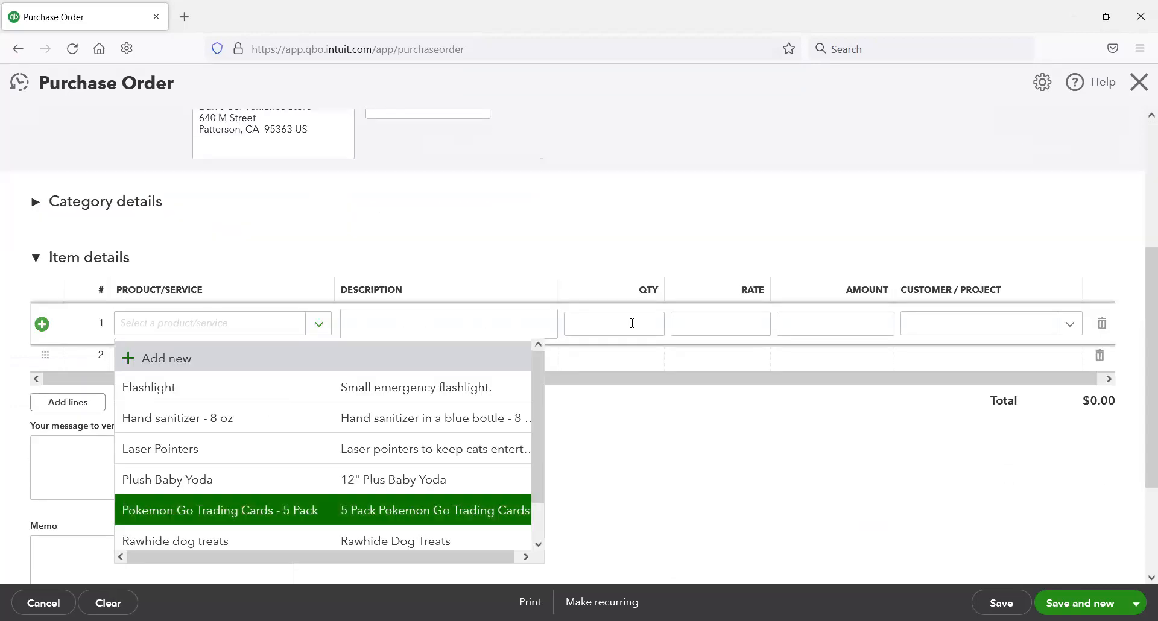
{"action": "left_click", "coordinate": [660, 331]}
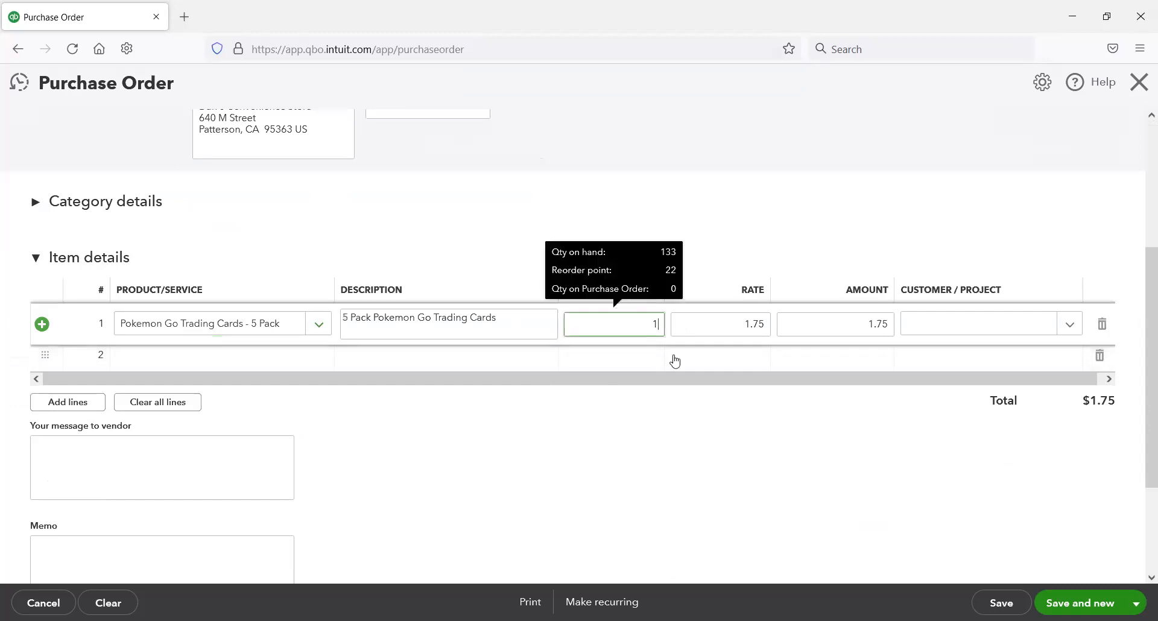
{"action": "type", "text": "5"}
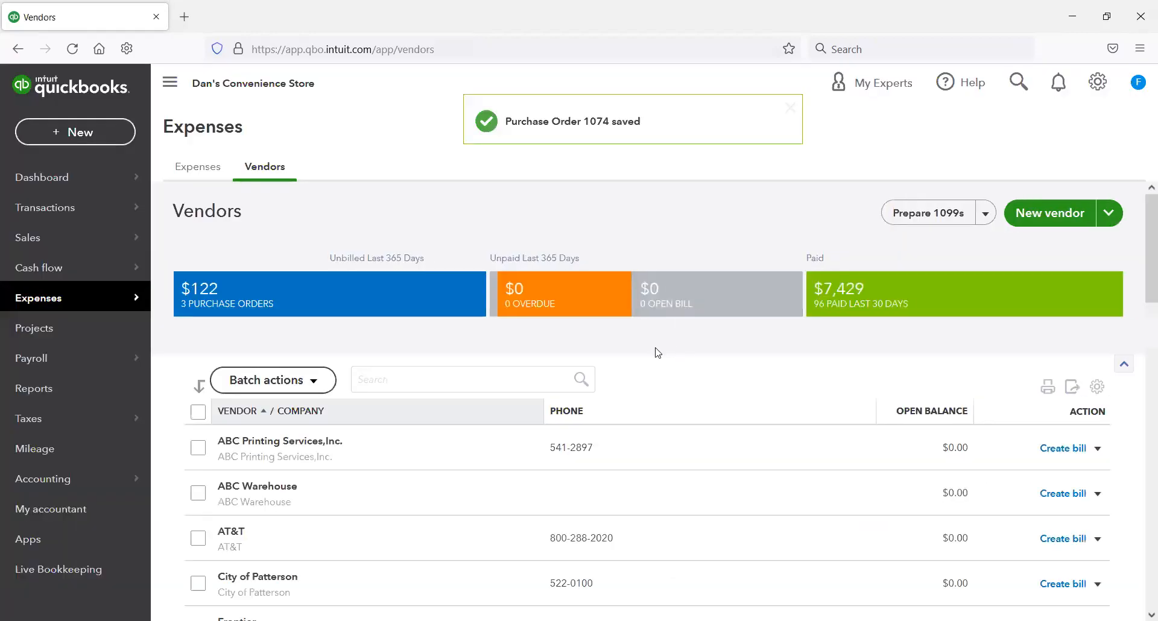
Step: Filter the vendors to those with open purchase orders, and save and close a bill for Warehouse To The World's purchase order
{"action": "left_click", "coordinate": [350, 298]}
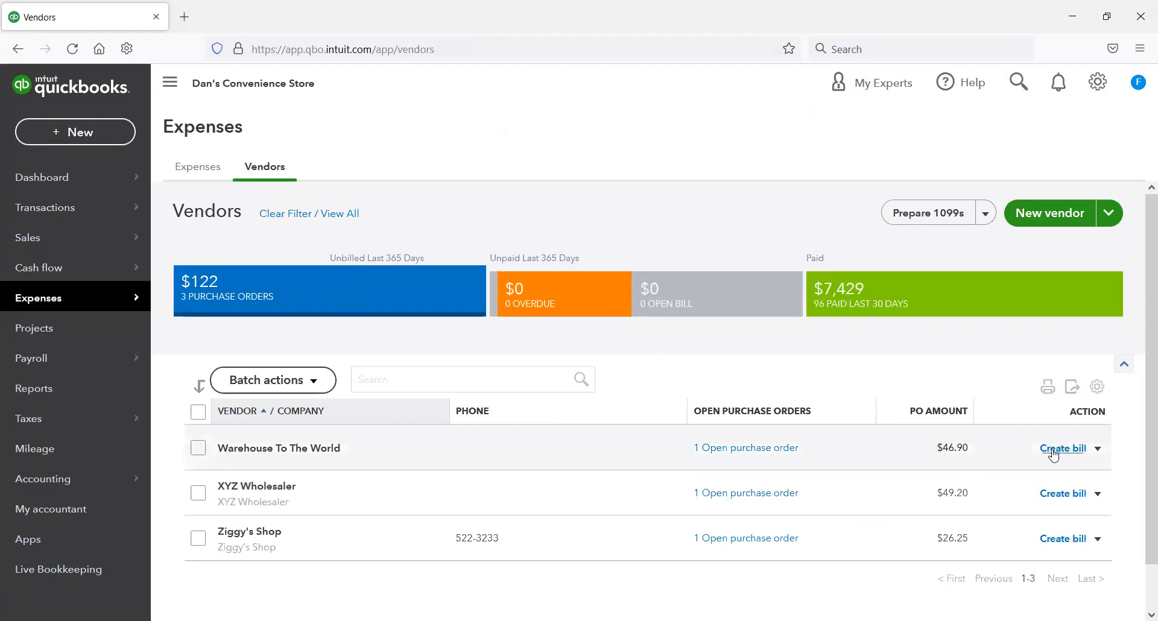
{"action": "left_click", "coordinate": [958, 456]}
{"action": "scroll", "coordinate": [892, 431], "scroll_direction": "down", "scroll_amount": 2}
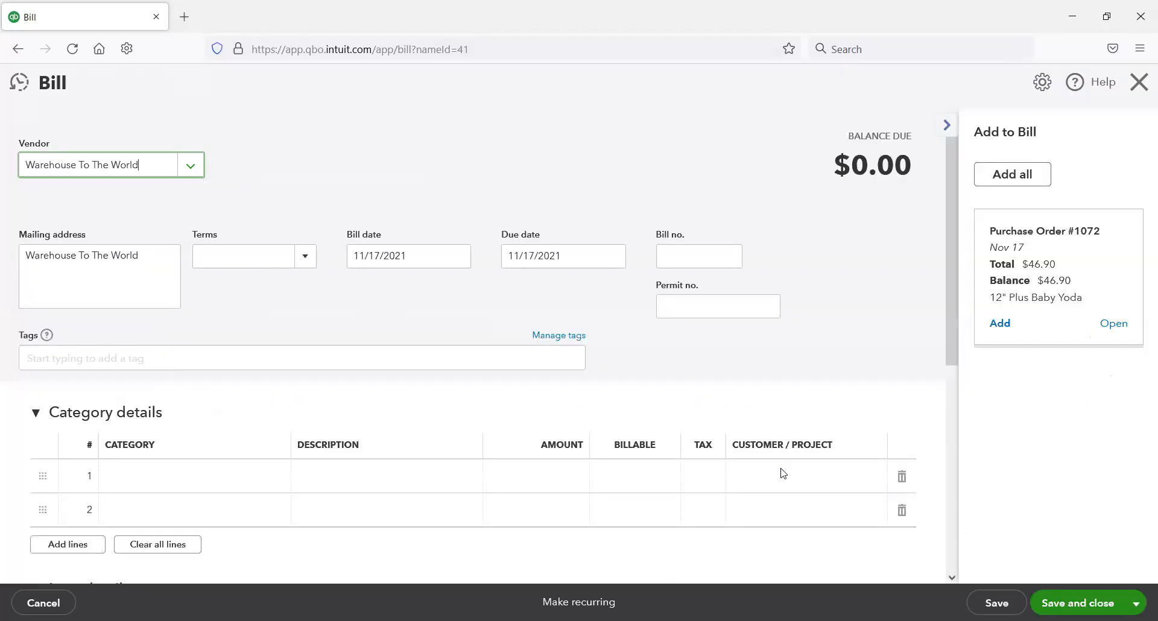
{"action": "left_click", "coordinate": [999, 324]}
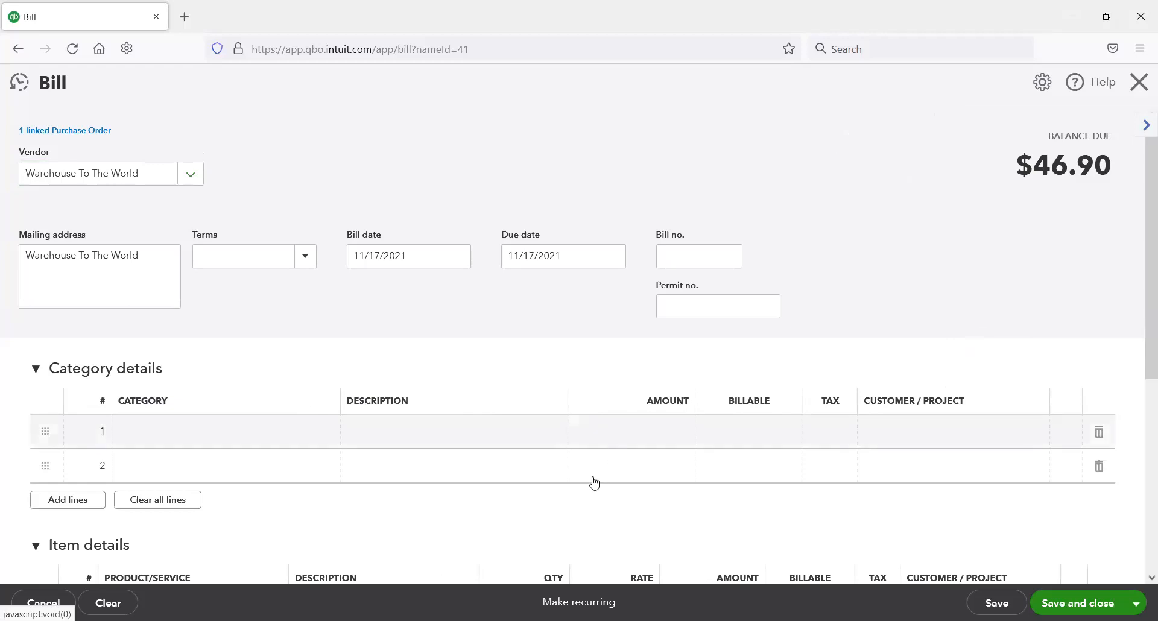
{"action": "scroll", "coordinate": [594, 482], "scroll_direction": "down", "scroll_amount": 1}
{"action": "scroll", "coordinate": [551, 476], "scroll_direction": "down", "scroll_amount": 3}
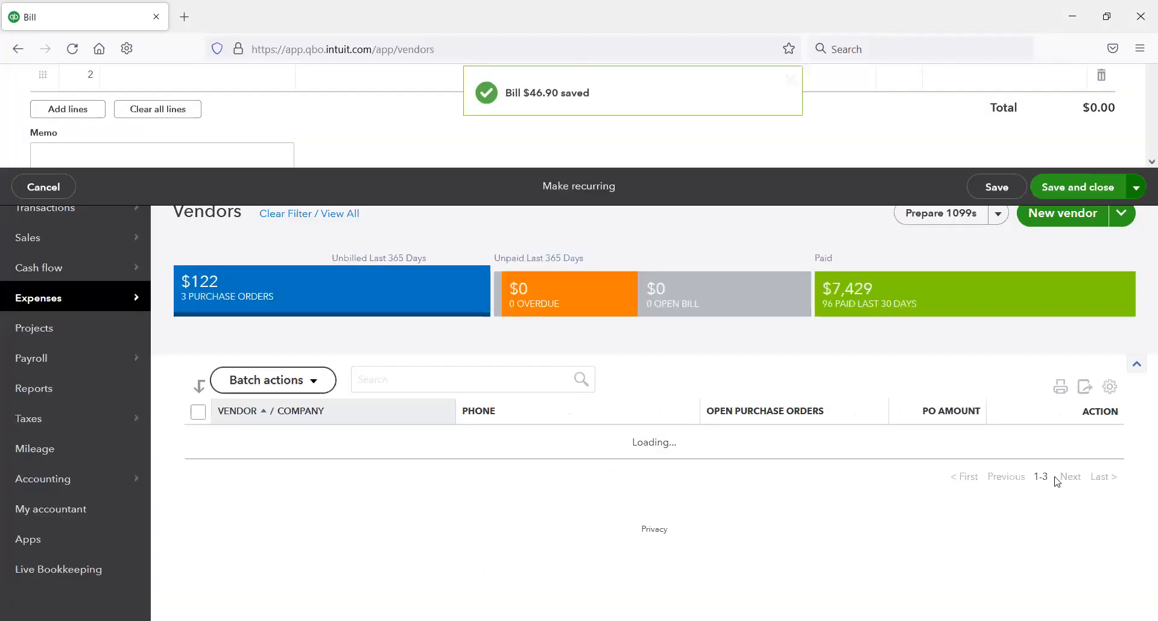
Step: Create a bill for XYZ Wholesaler from its open purchase order, and save and close it
{"action": "left_click", "coordinate": [1065, 449]}
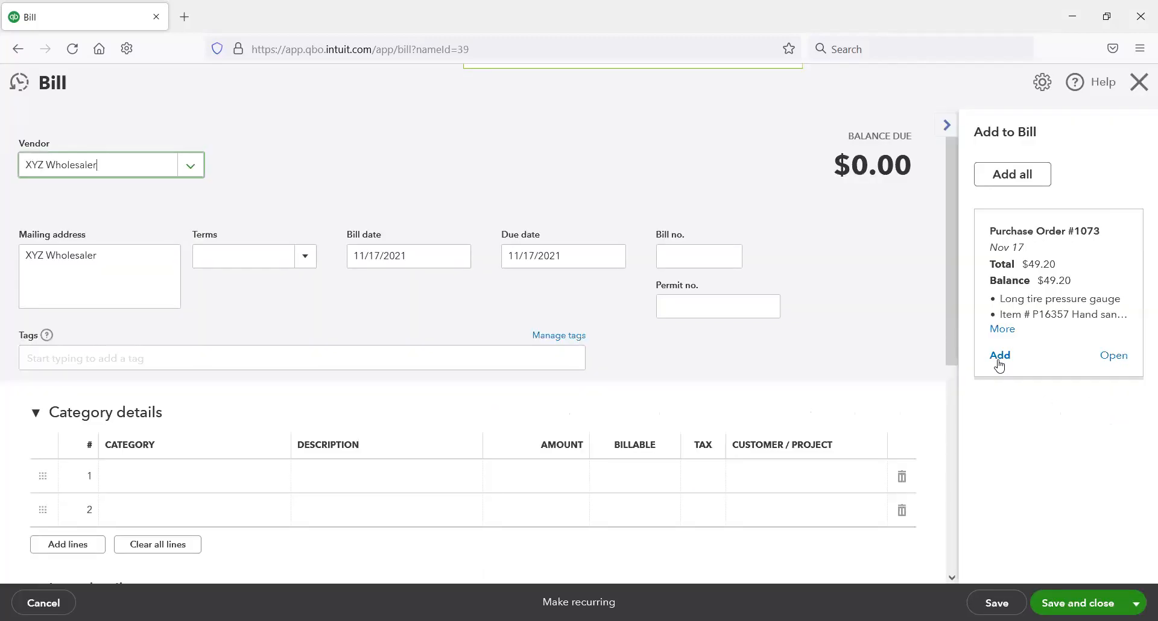
{"action": "left_click", "coordinate": [999, 355]}
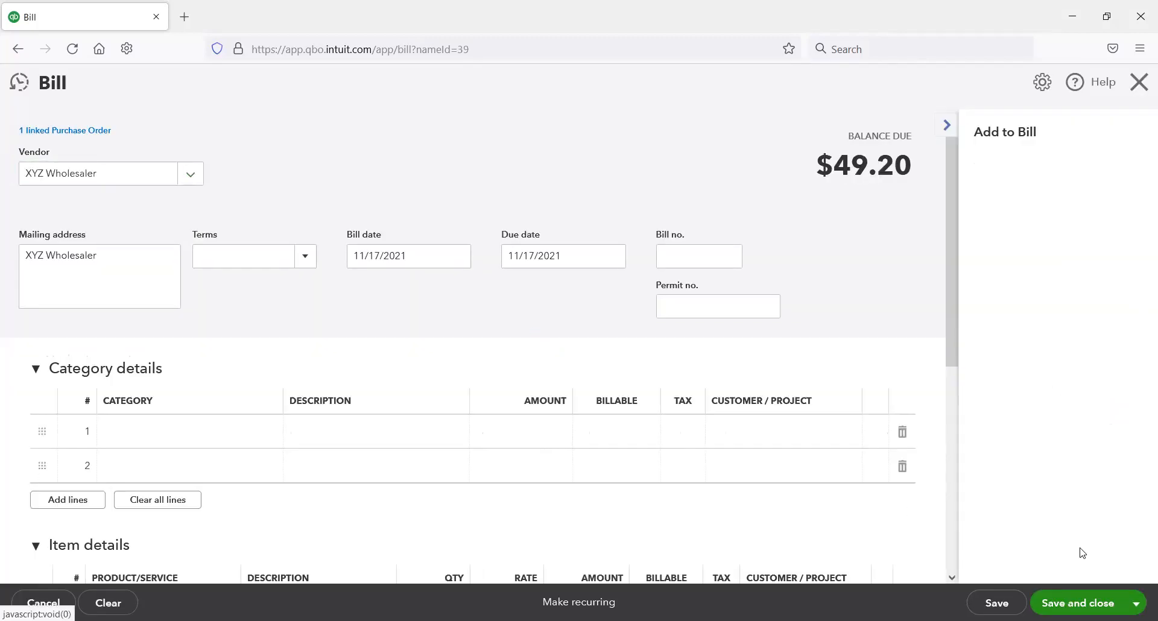
{"action": "left_click", "coordinate": [1077, 599]}
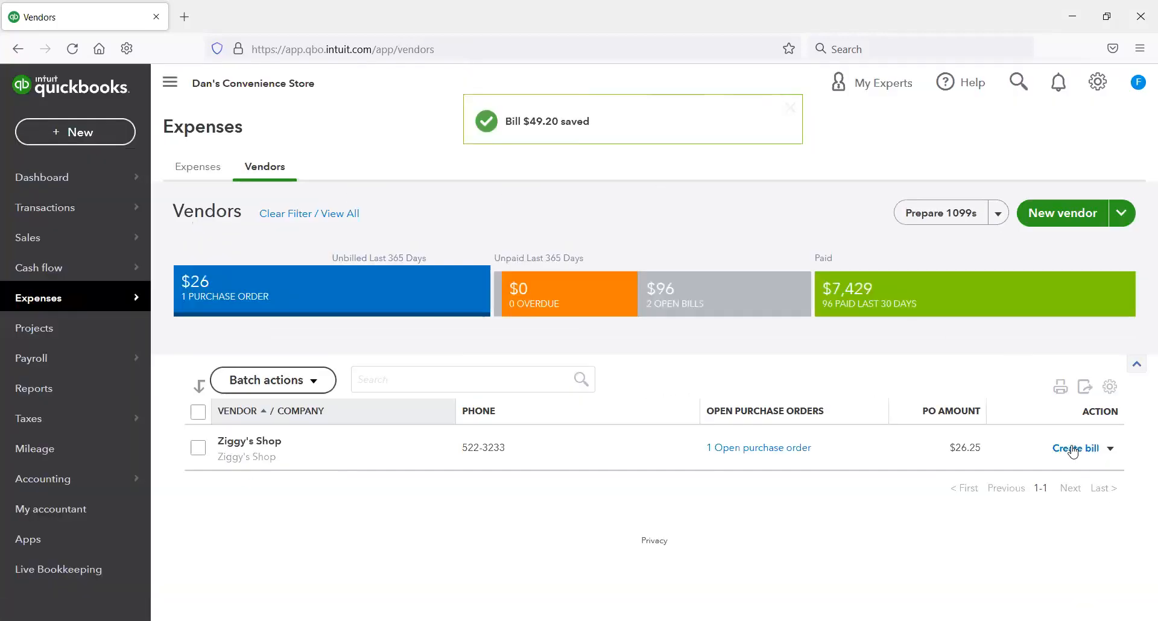
Step: Create a bill for Ziggy's Shop from its open purchase order, and save and close it
{"action": "left_click", "coordinate": [1062, 449]}
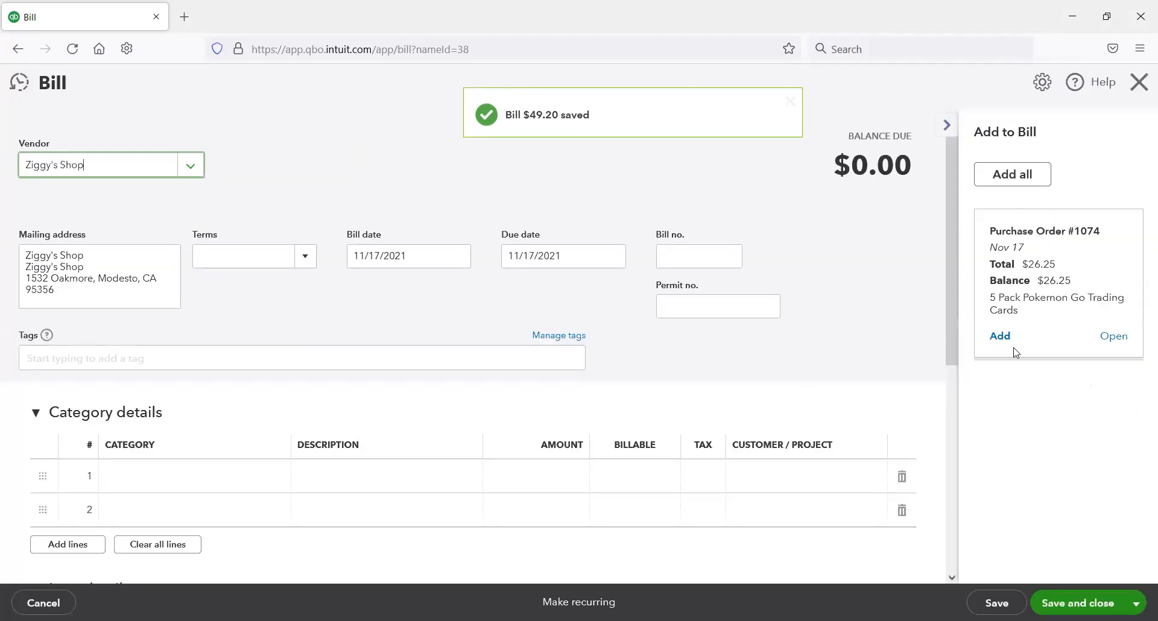
{"action": "left_click", "coordinate": [1011, 345]}
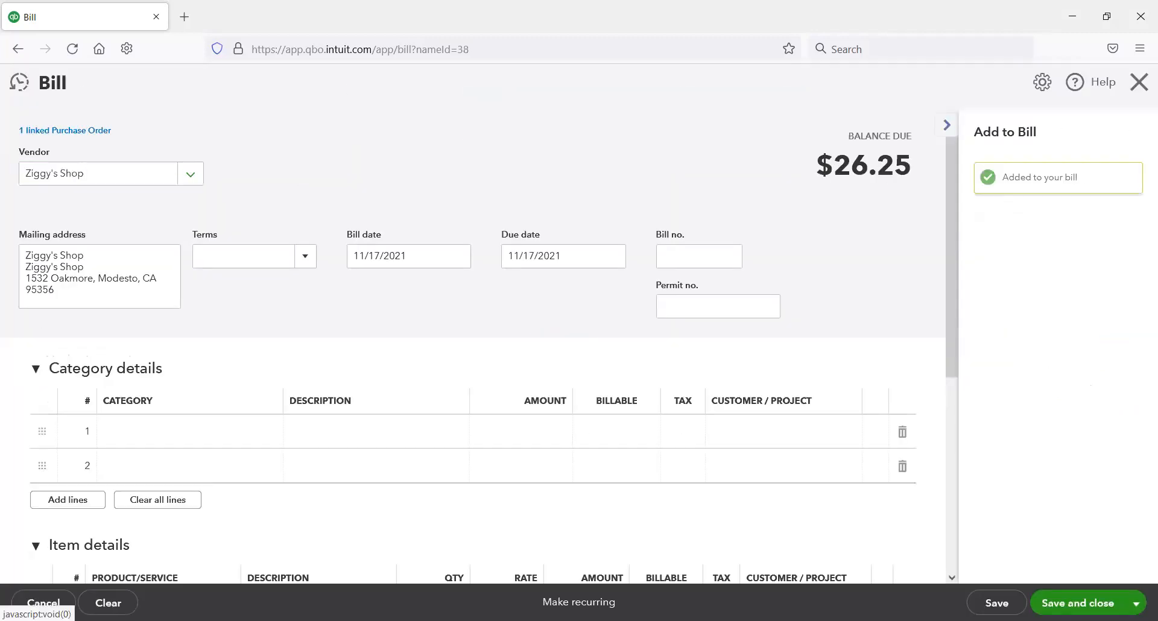
{"action": "left_click", "coordinate": [1007, 594]}
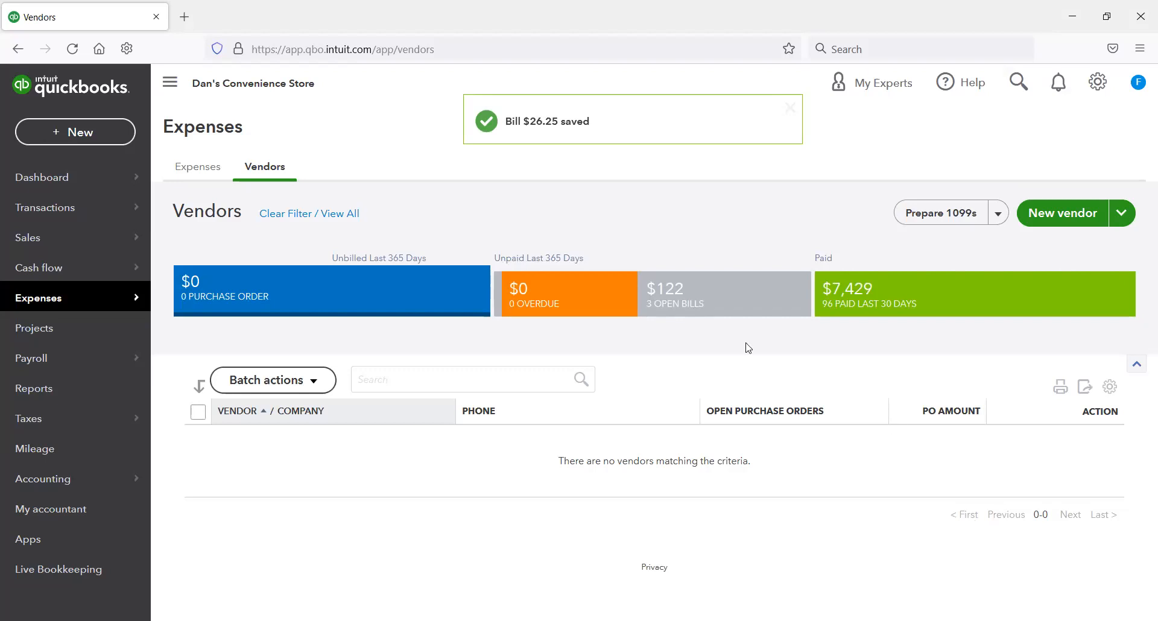
Step: Filter the vendors to those with open bills, and pay Warehouse To The World's bill with the Chase Credit Card
{"action": "left_click", "coordinate": [728, 295]}
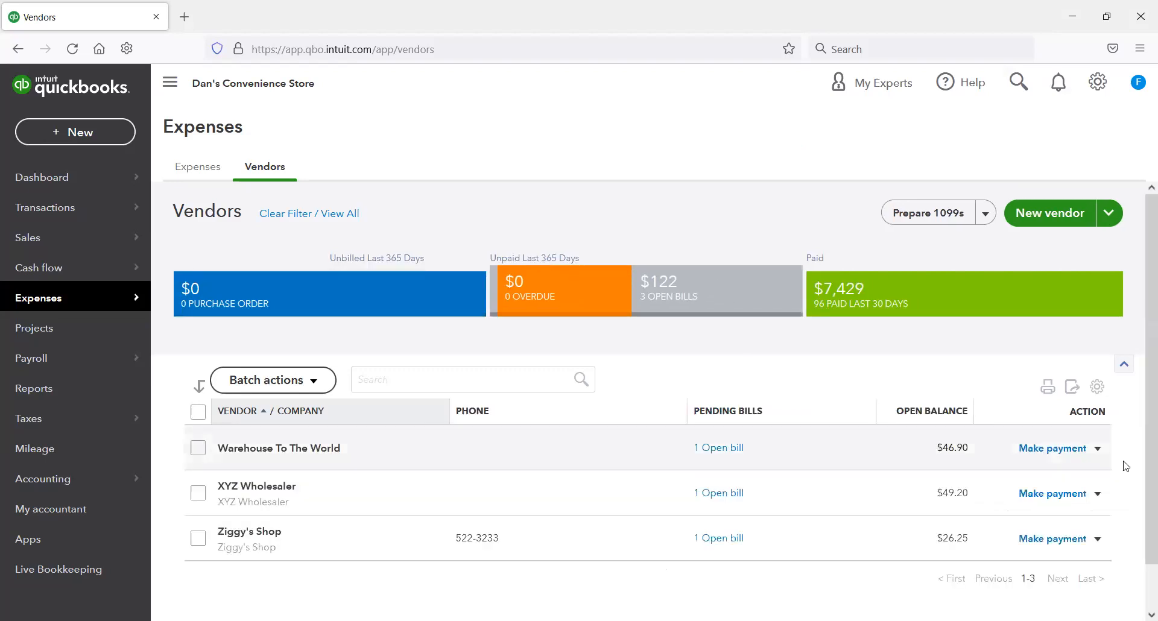
{"action": "left_click", "coordinate": [1054, 449]}
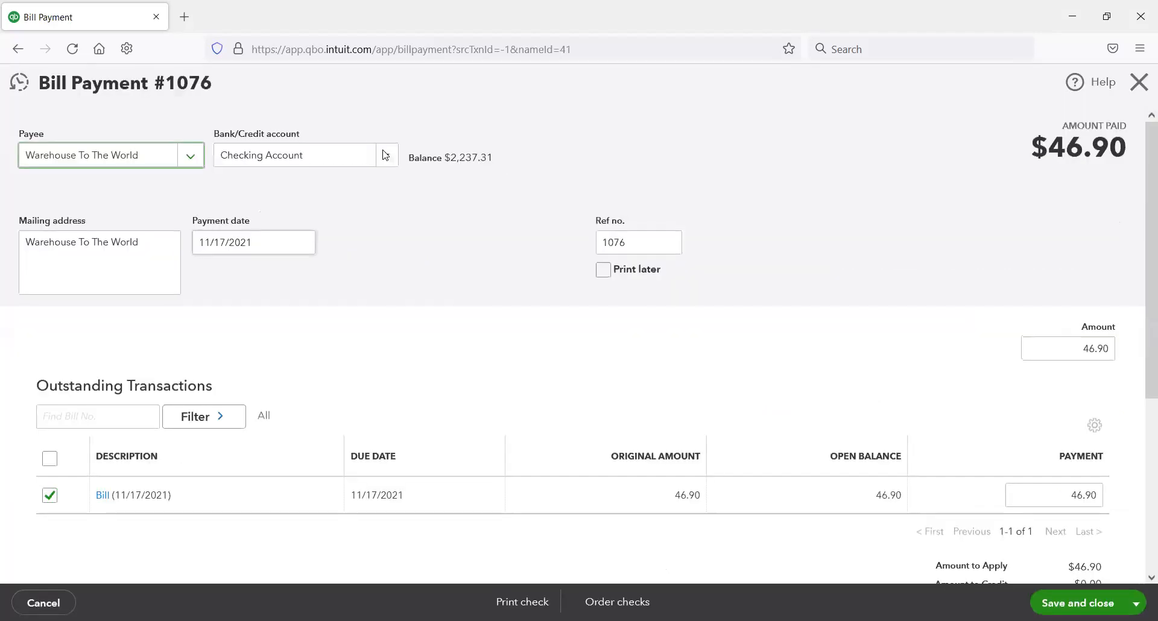
{"action": "left_click", "coordinate": [381, 157]}
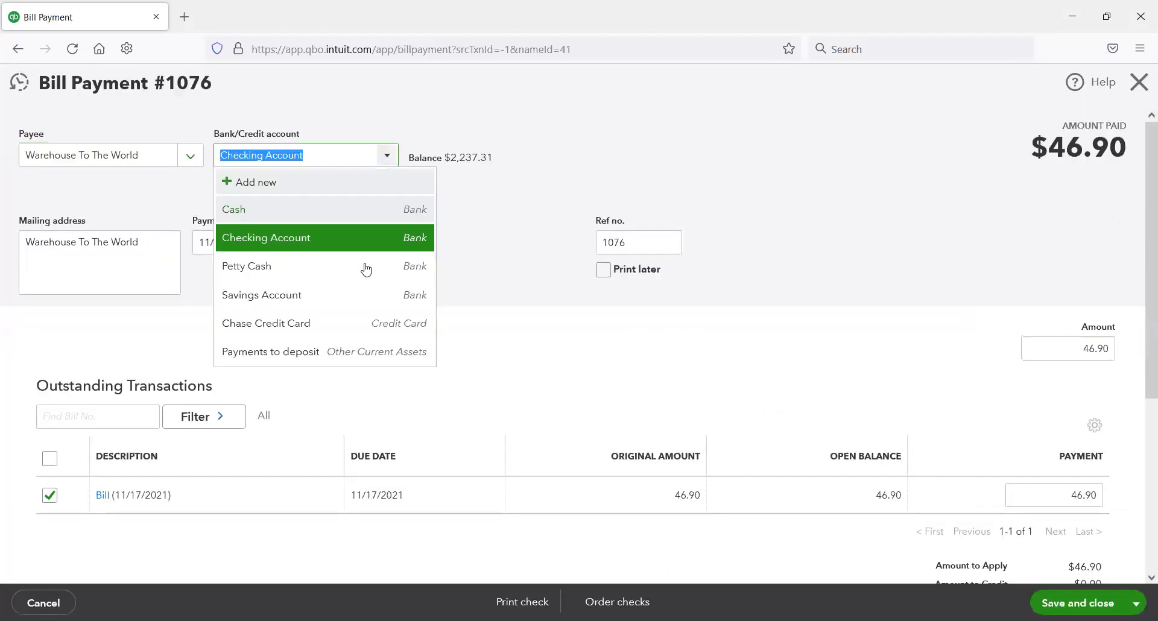
{"action": "left_click", "coordinate": [359, 332]}
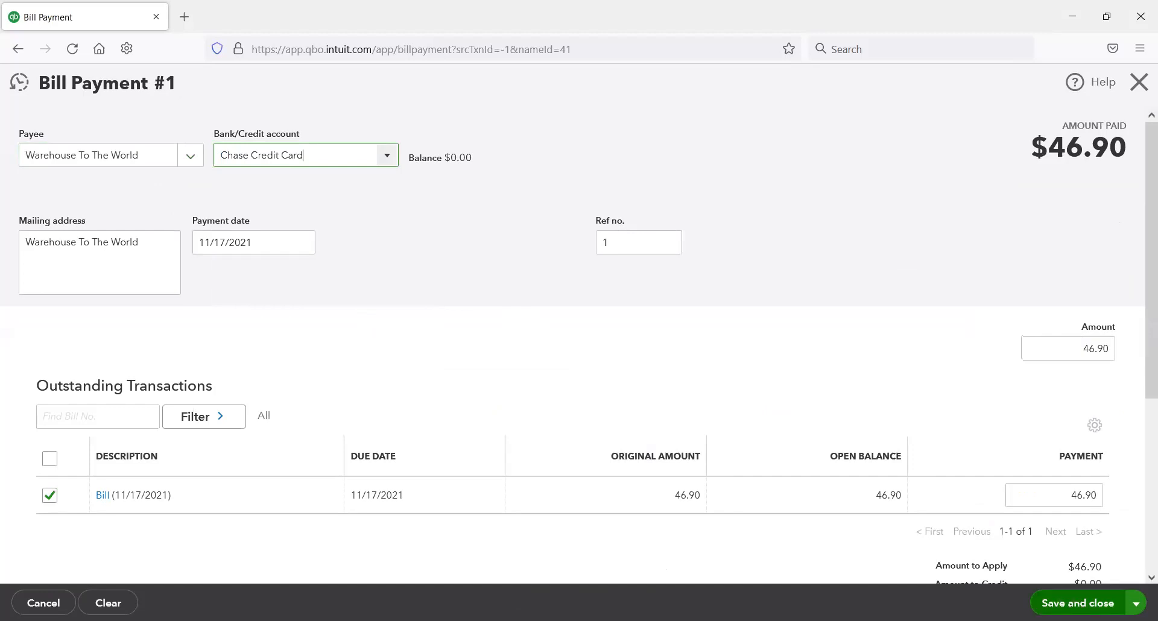
{"action": "left_click", "coordinate": [1077, 603]}
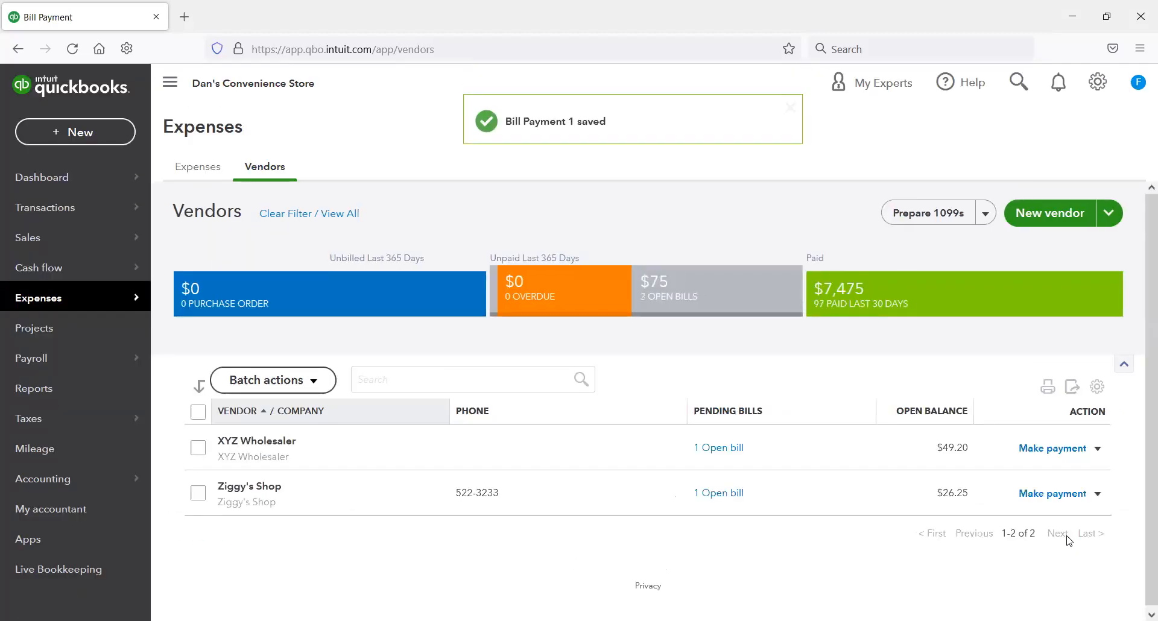
Step: Pay the open bills of XYZ Wholesaler and Ziggy's Shop with the Chase Credit Card, saving and closing each payment
{"action": "left_click", "coordinate": [1064, 449]}
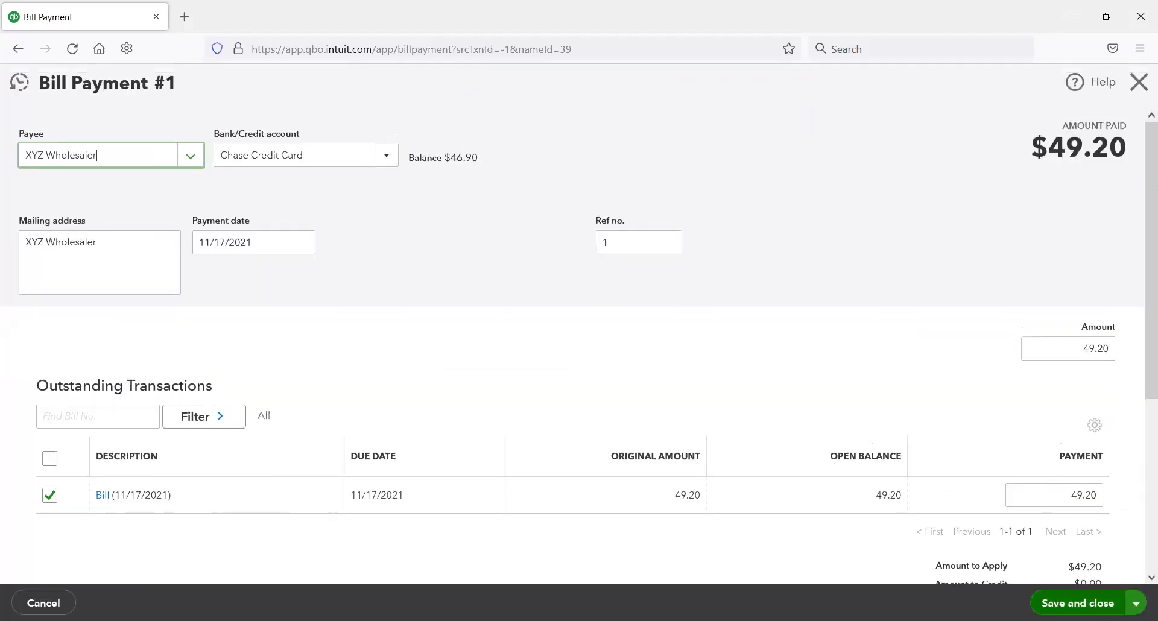
{"action": "left_click", "coordinate": [1076, 603]}
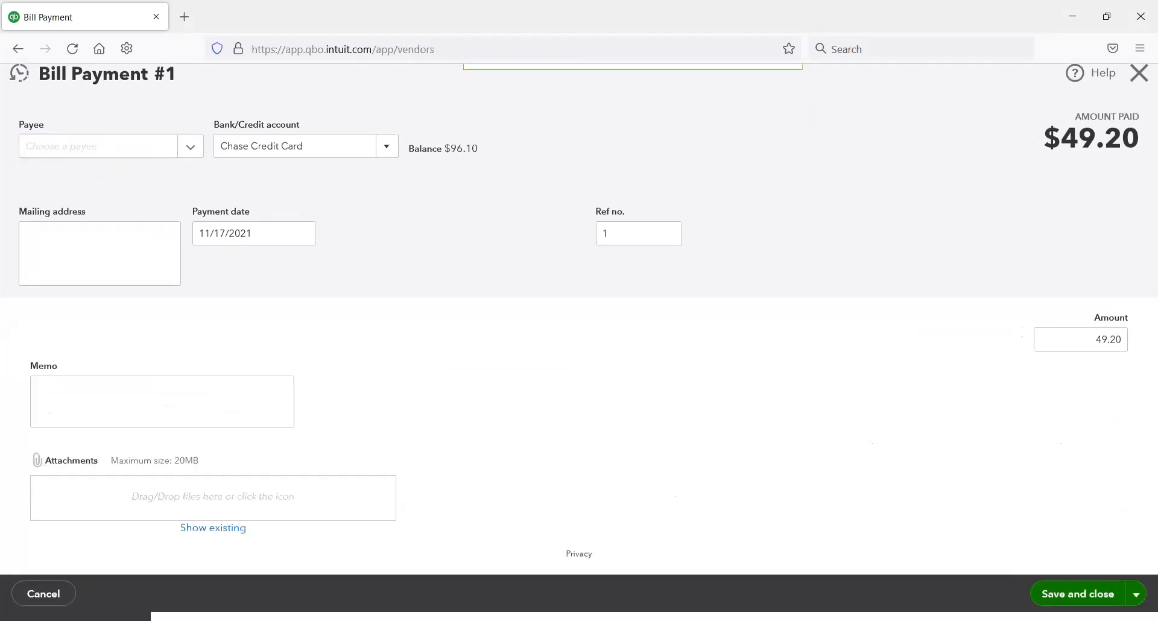
{"action": "left_click", "coordinate": [1063, 448]}
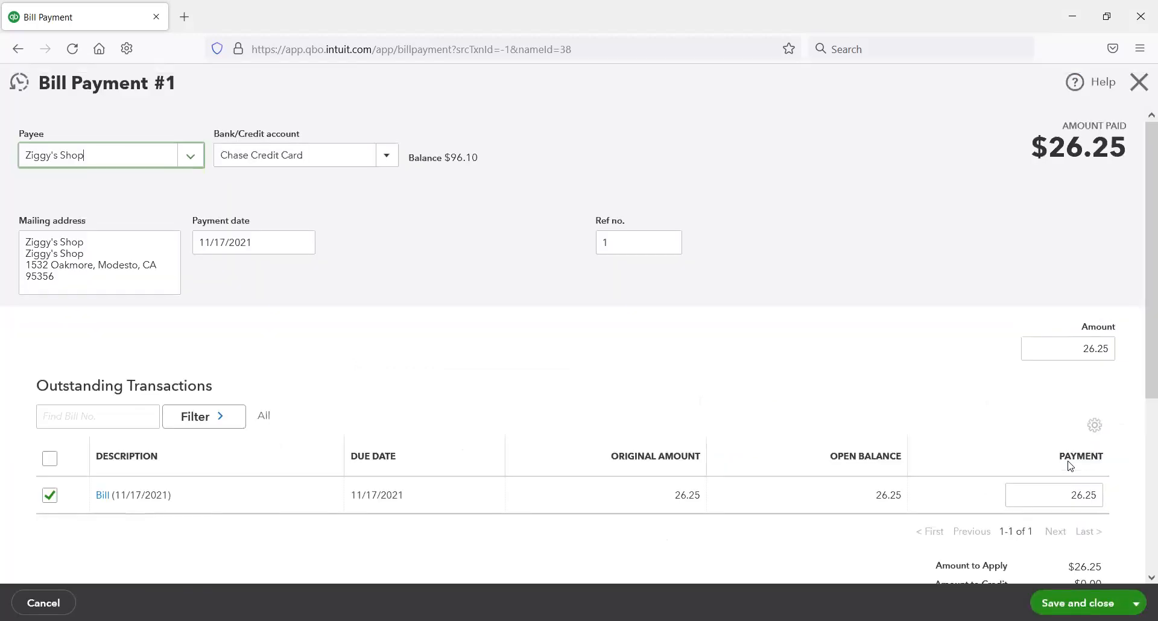
{"action": "left_click", "coordinate": [1077, 603]}
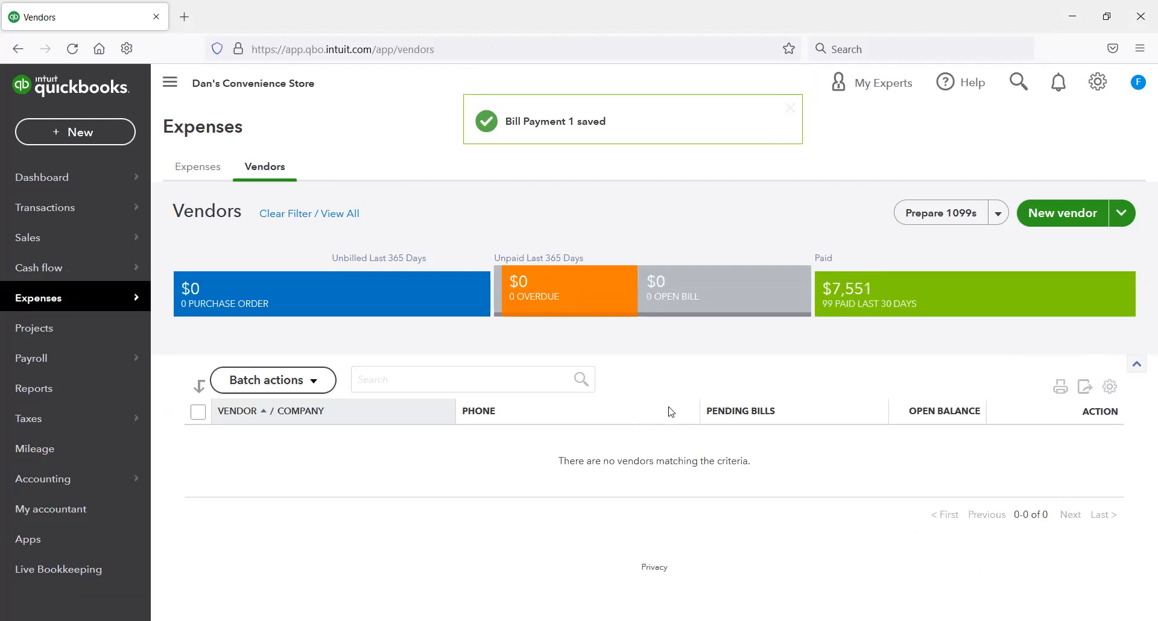
Step: Clear the vendor filter and look through the full vendor list for open balances
{"action": "left_click", "coordinate": [279, 214]}
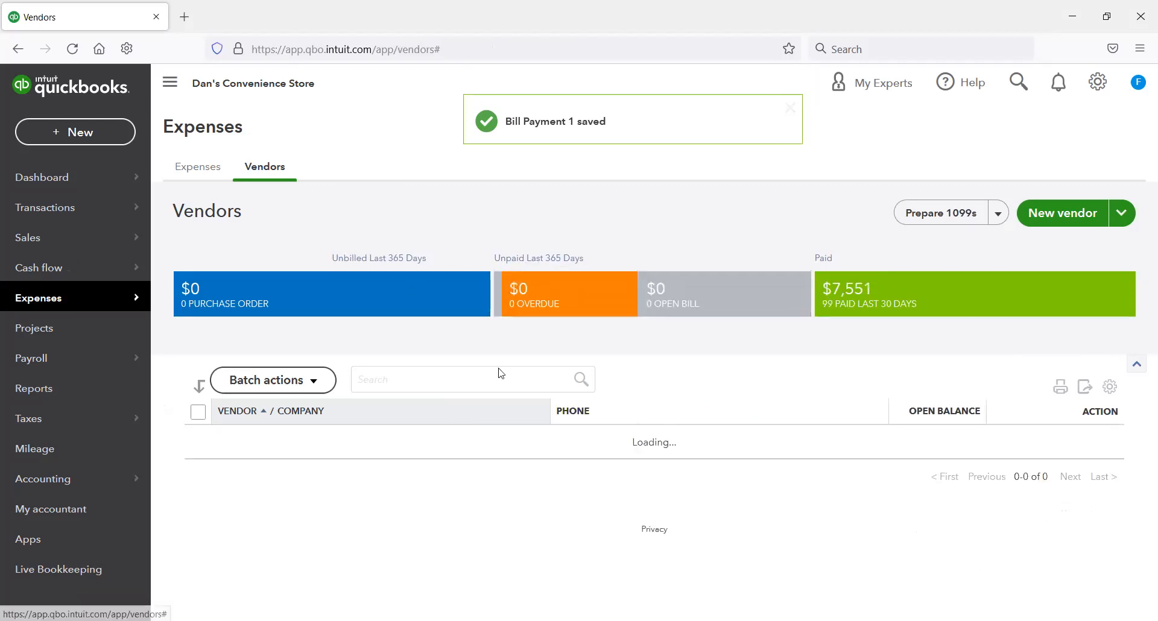
{"action": "scroll", "coordinate": [470, 462], "scroll_direction": "down", "scroll_amount": 3}
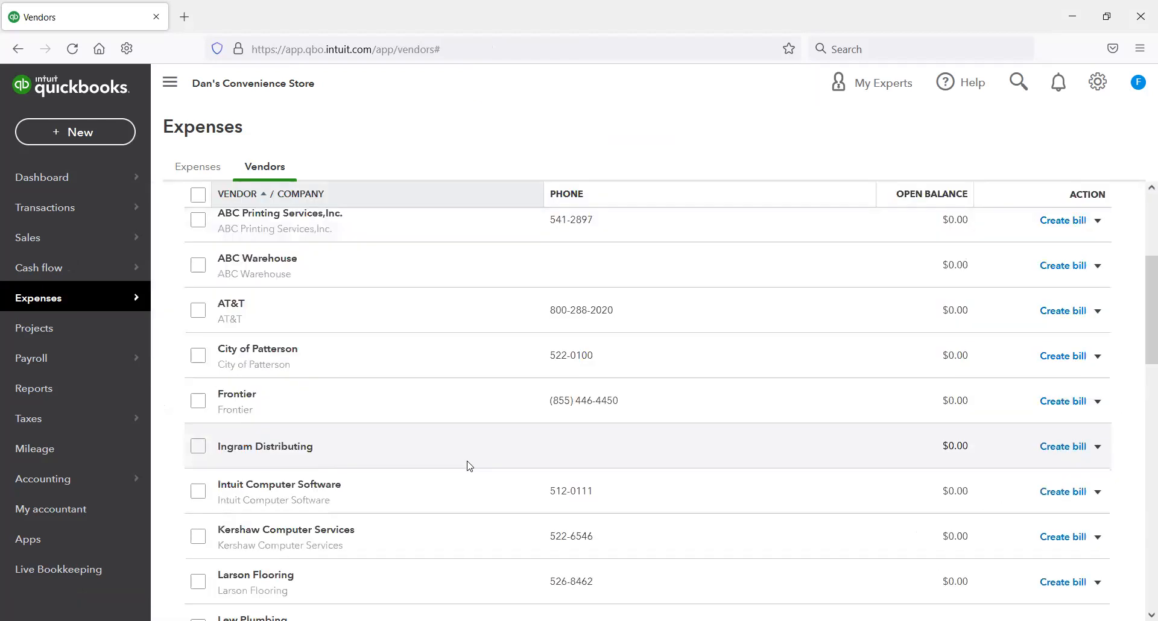
{"action": "scroll", "coordinate": [469, 466], "scroll_direction": "down", "scroll_amount": 2}
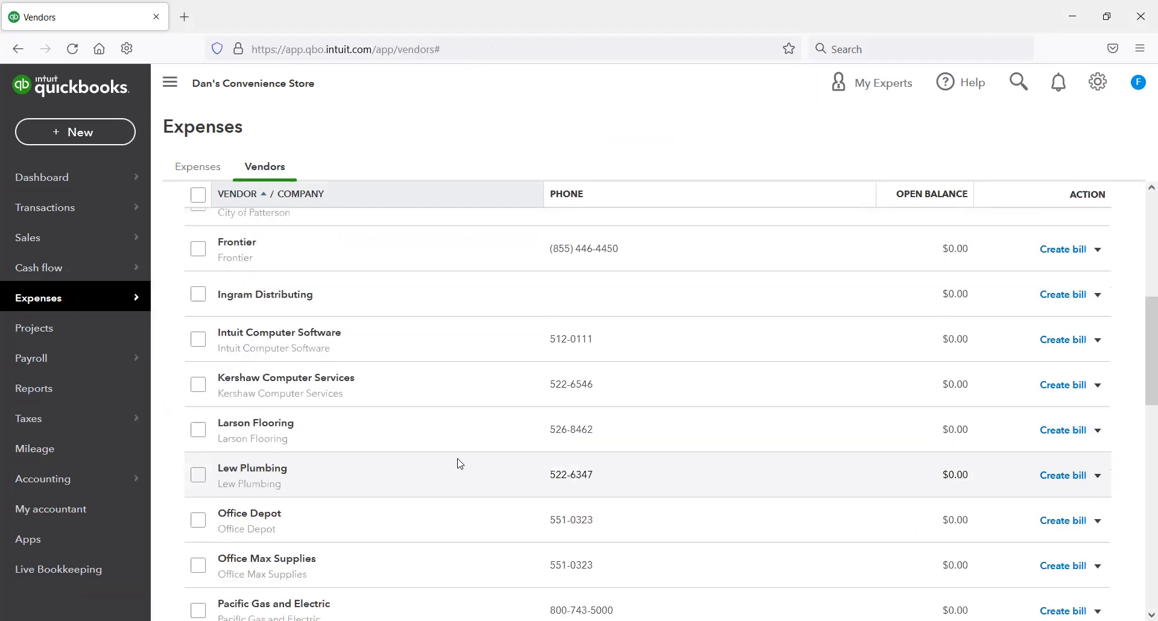
{"action": "scroll", "coordinate": [460, 464], "scroll_direction": "down", "scroll_amount": 2}
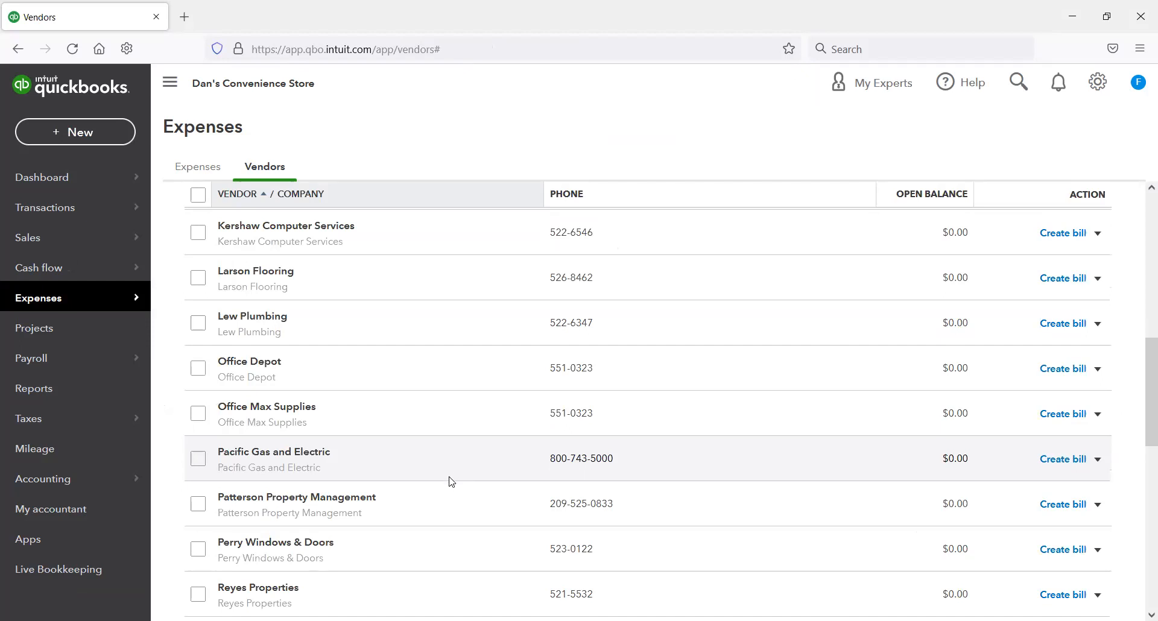
{"action": "scroll", "coordinate": [448, 481], "scroll_direction": "down", "scroll_amount": 1}
{"action": "scroll", "coordinate": [436, 468], "scroll_direction": "down", "scroll_amount": 3}
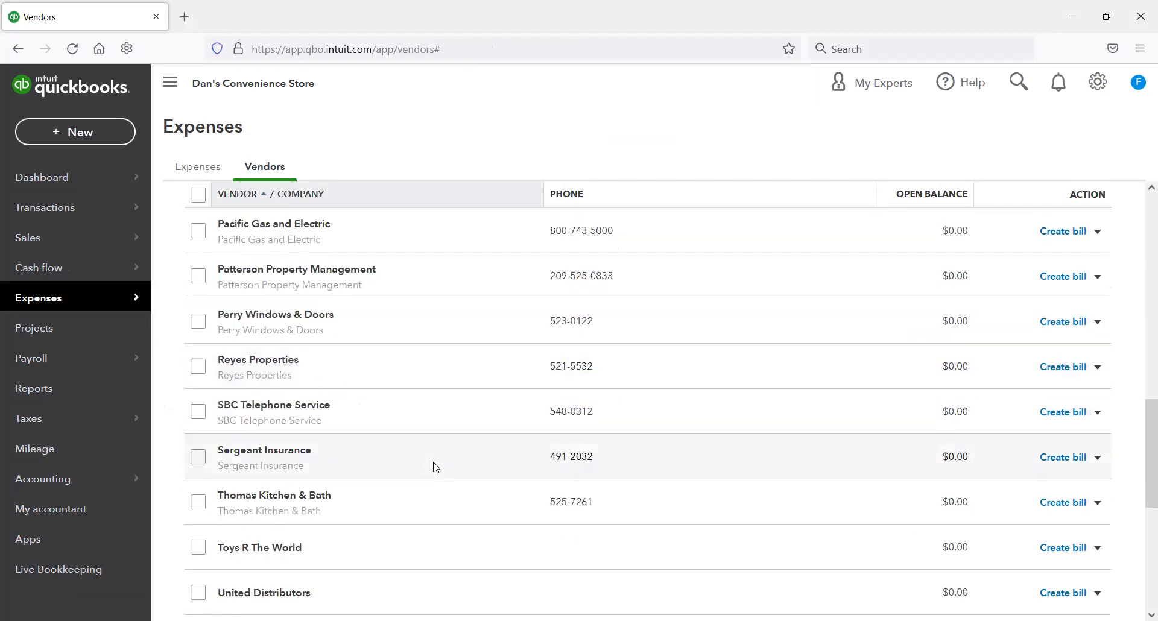
{"action": "scroll", "coordinate": [435, 467], "scroll_direction": "up", "scroll_amount": 3}
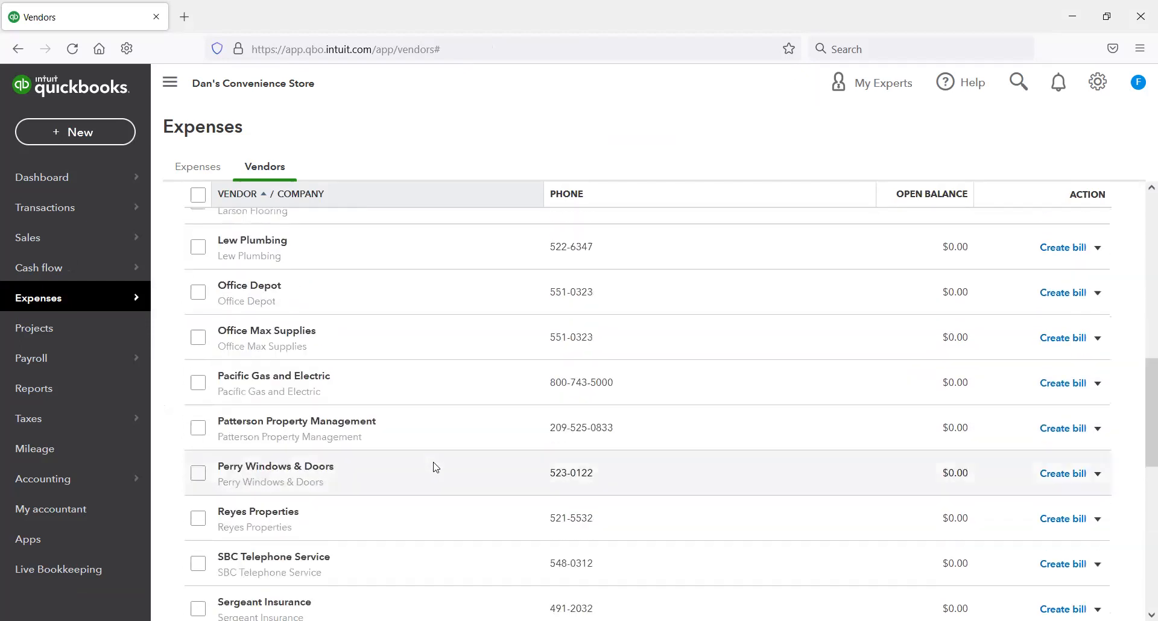
{"action": "scroll", "coordinate": [436, 468], "scroll_direction": "up", "scroll_amount": 1}
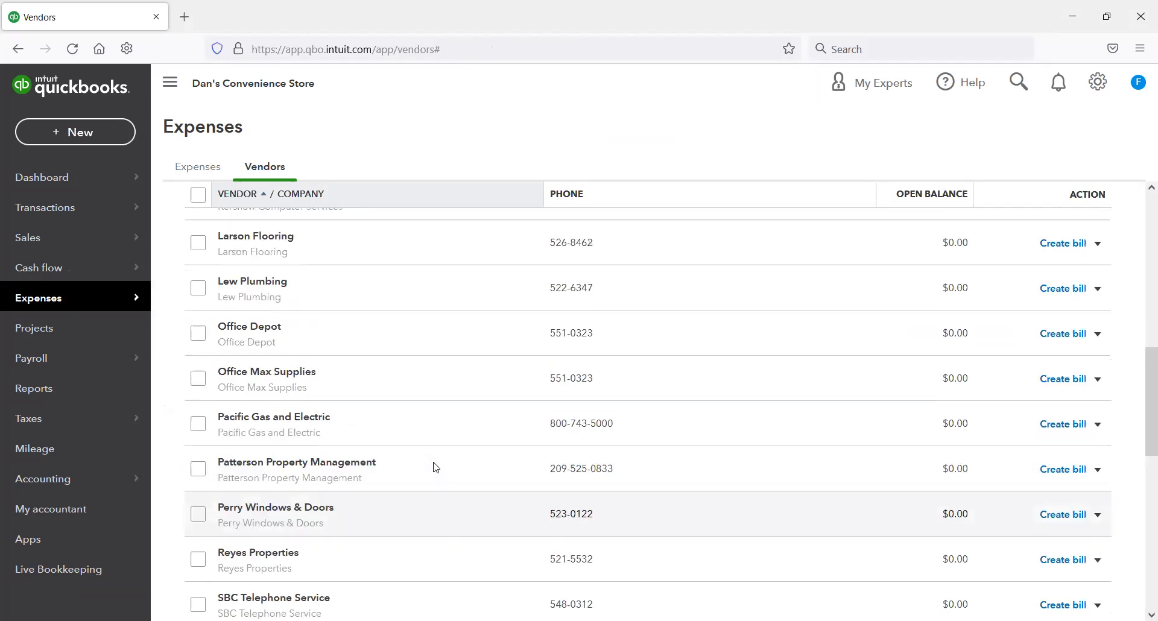
{"action": "scroll", "coordinate": [435, 468], "scroll_direction": "up", "scroll_amount": 5}
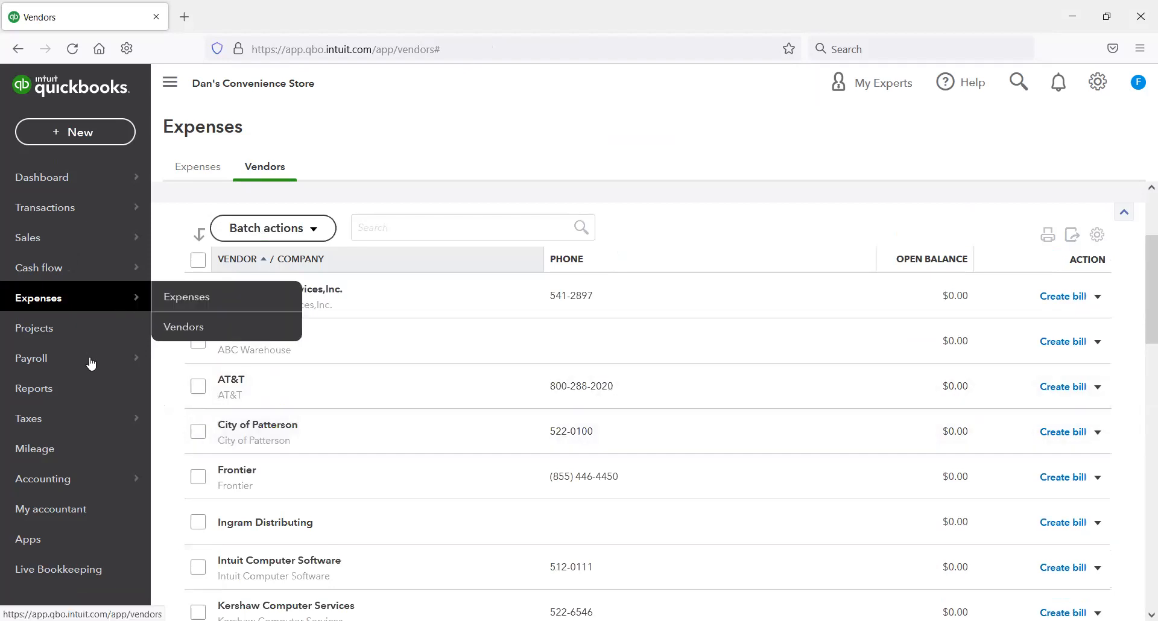
Step: Look up the checking account's balance in the chart of accounts by filtering the names for "checkin"
{"action": "mouse_move", "coordinate": [80, 482]}
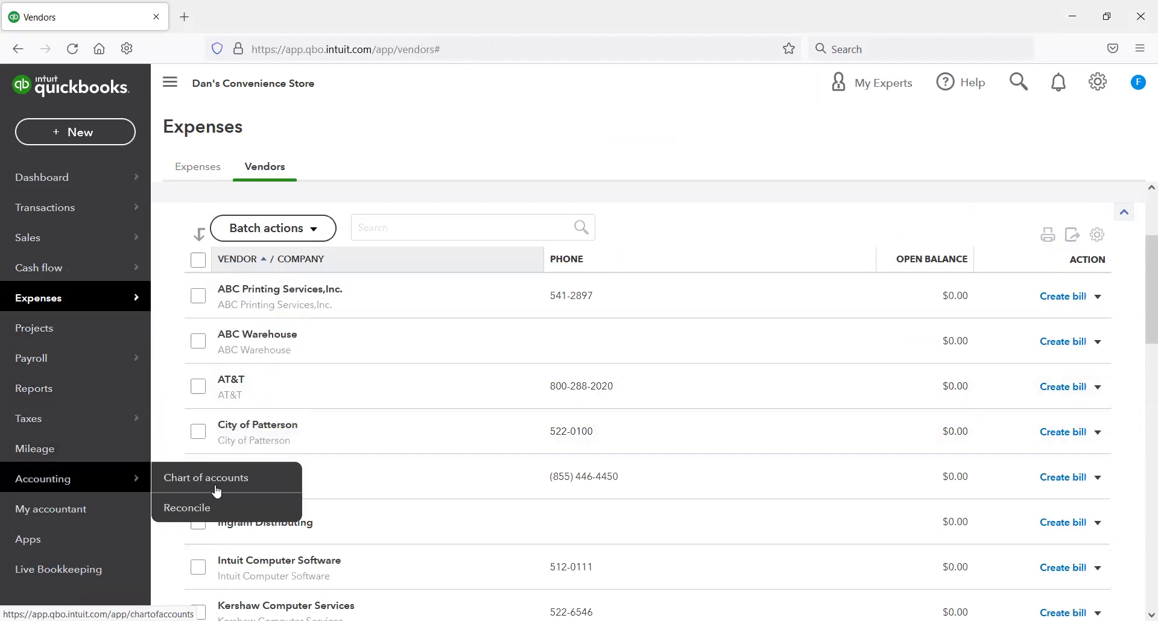
{"action": "left_click", "coordinate": [221, 482]}
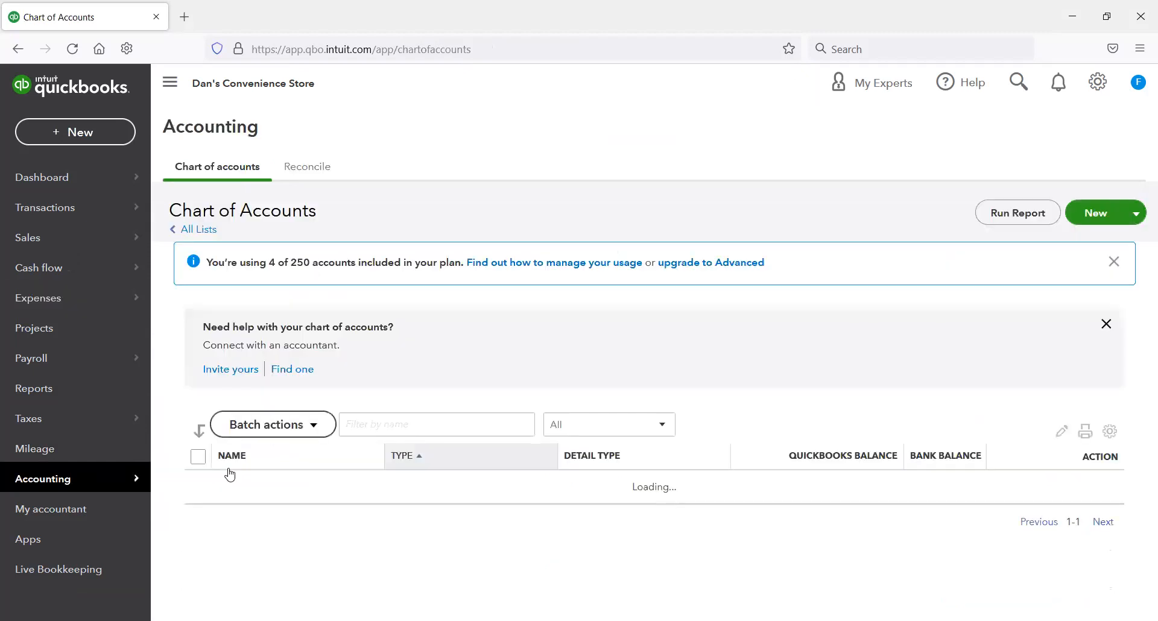
{"action": "left_click", "coordinate": [381, 423]}
{"action": "type", "text": "checkin"}
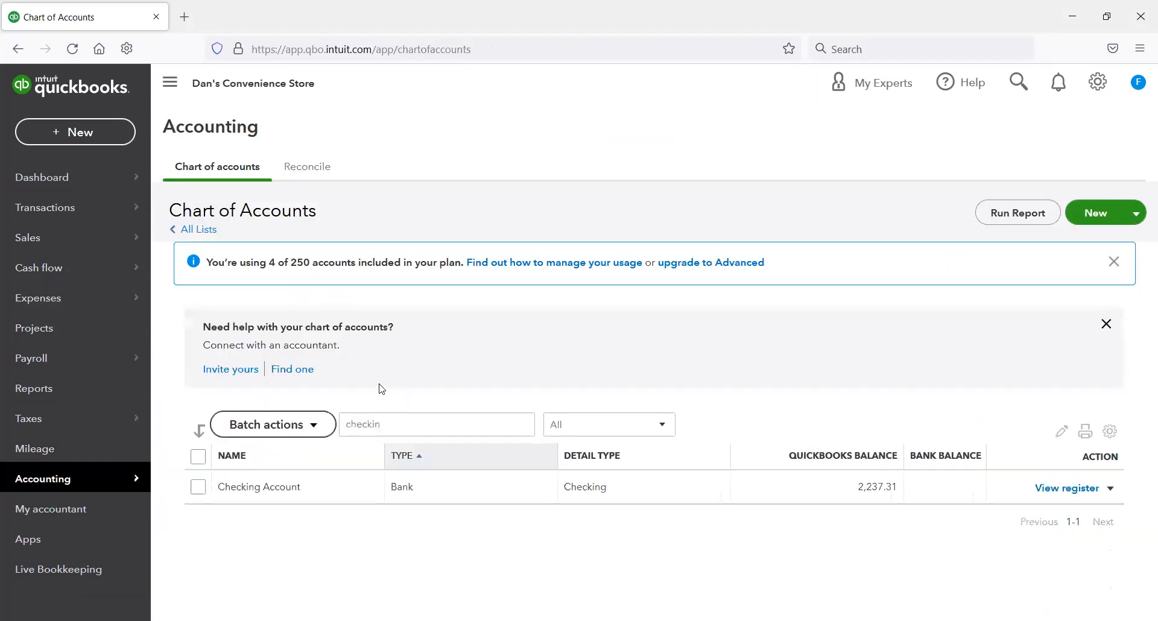
Step: Filter the chart of accounts for "chase" and review the bill payments in the Chase Credit Card register
{"action": "left_click_drag", "start_coordinate": [404, 424], "coordinate": [287, 429]}
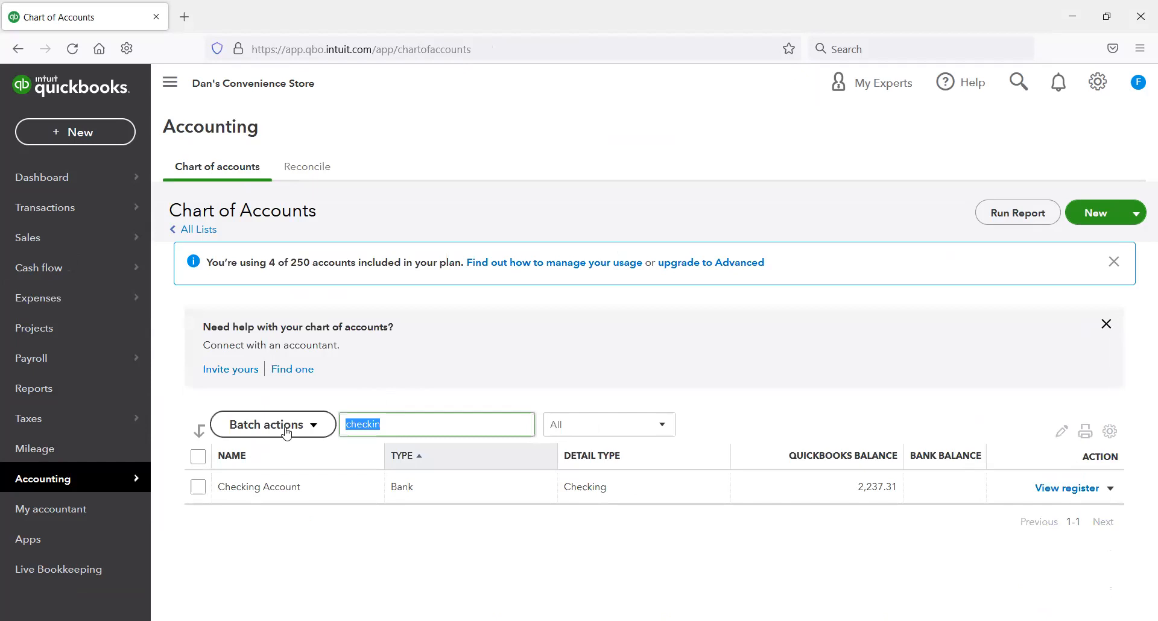
{"action": "type", "text": "chase"}
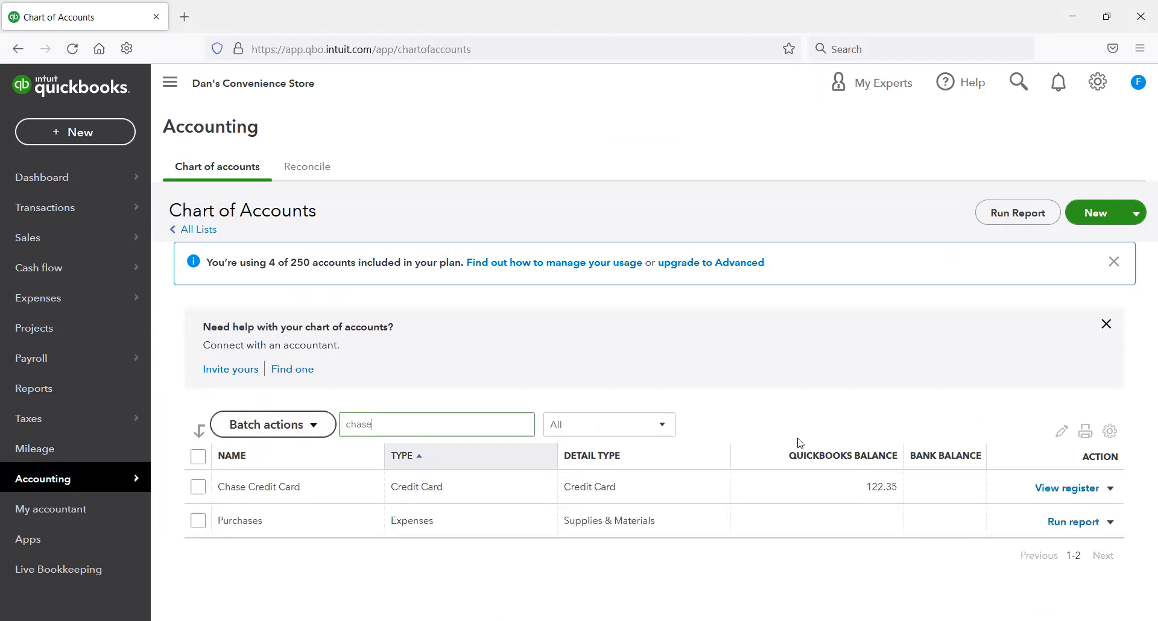
{"action": "left_click", "coordinate": [1054, 489]}
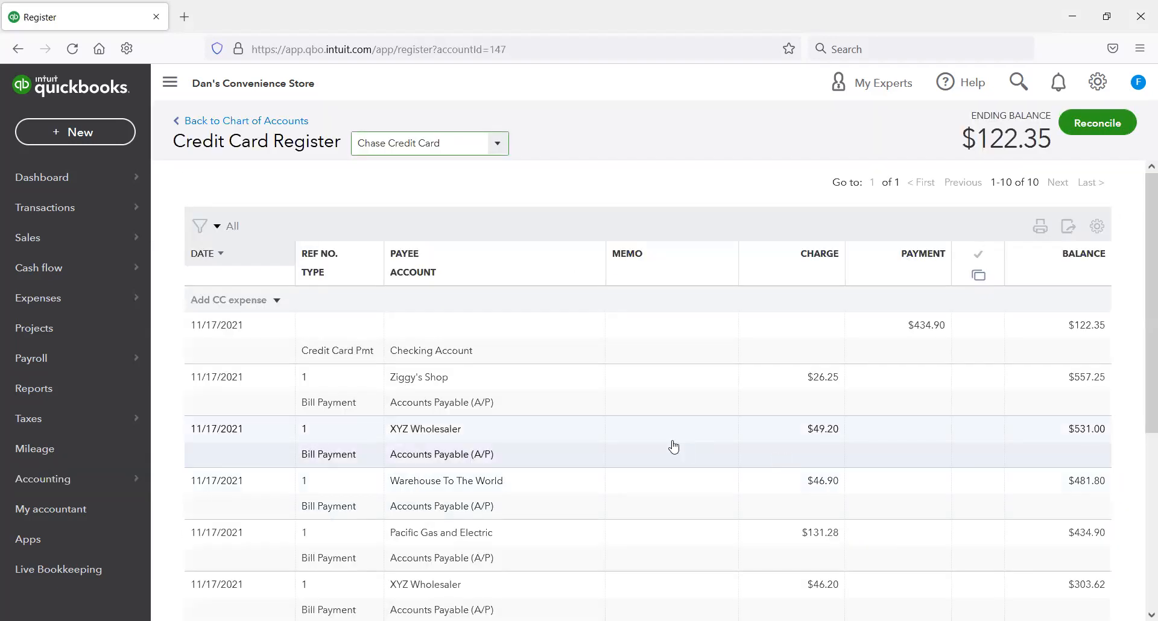
{"action": "scroll", "coordinate": [685, 457], "scroll_direction": "down", "scroll_amount": 1}
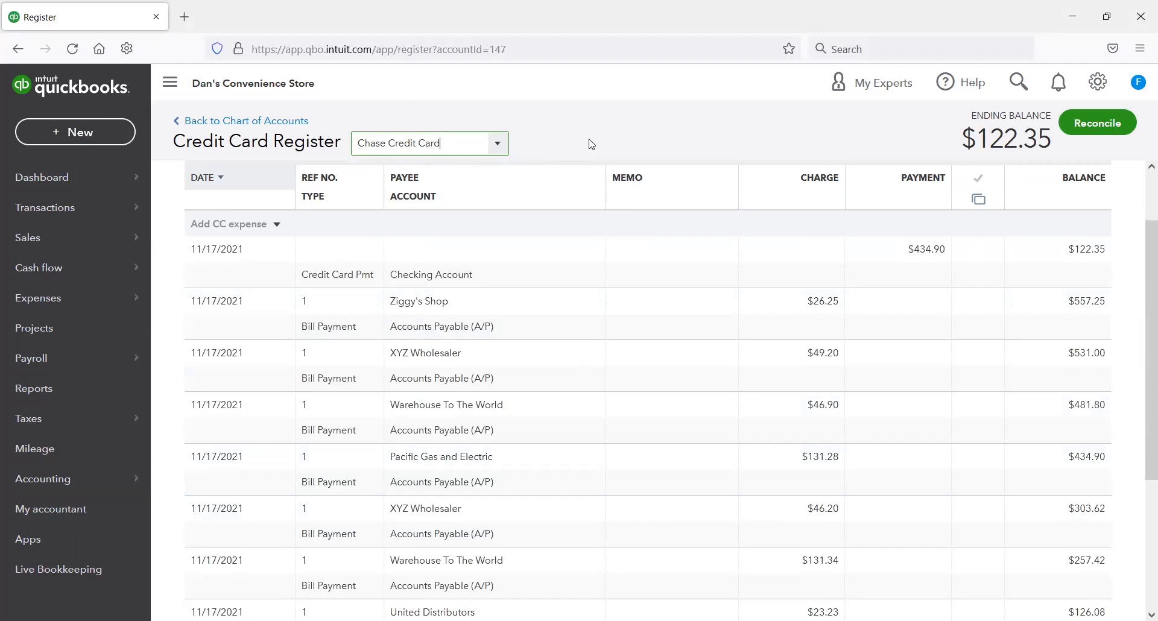
{"action": "left_click", "coordinate": [571, 108]}
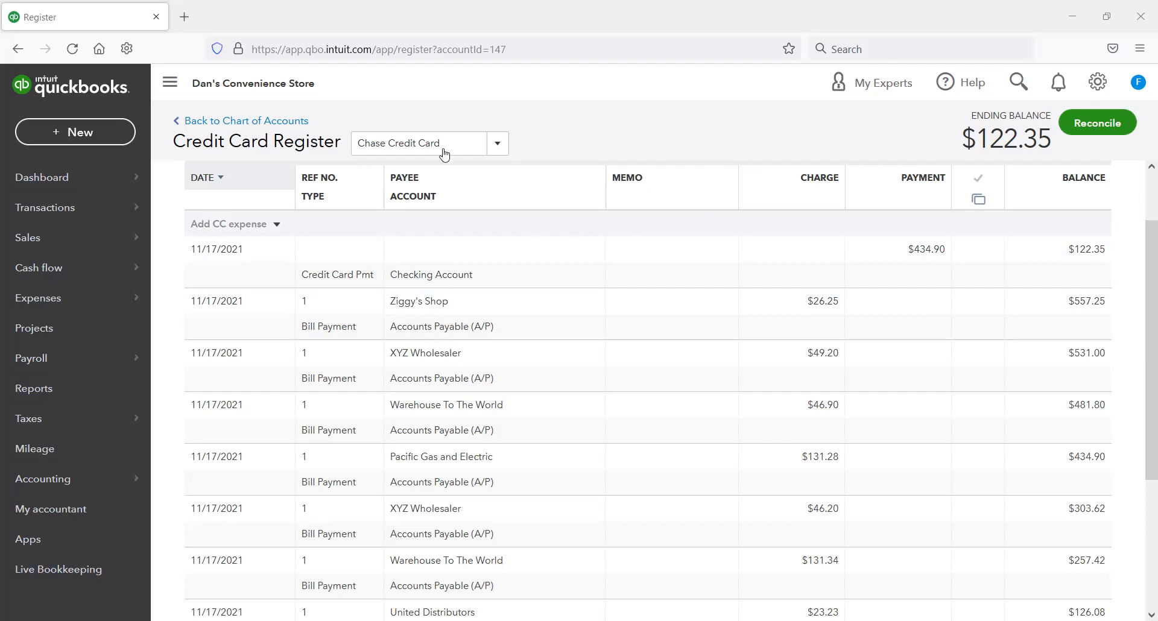
{"action": "mouse_move", "coordinate": [287, 288]}
{"action": "left_mouse_down"}
{"action": "mouse_move", "coordinate": [364, 396]}
{"action": "mouse_move", "coordinate": [414, 618]}
{"action": "left_mouse_up"}
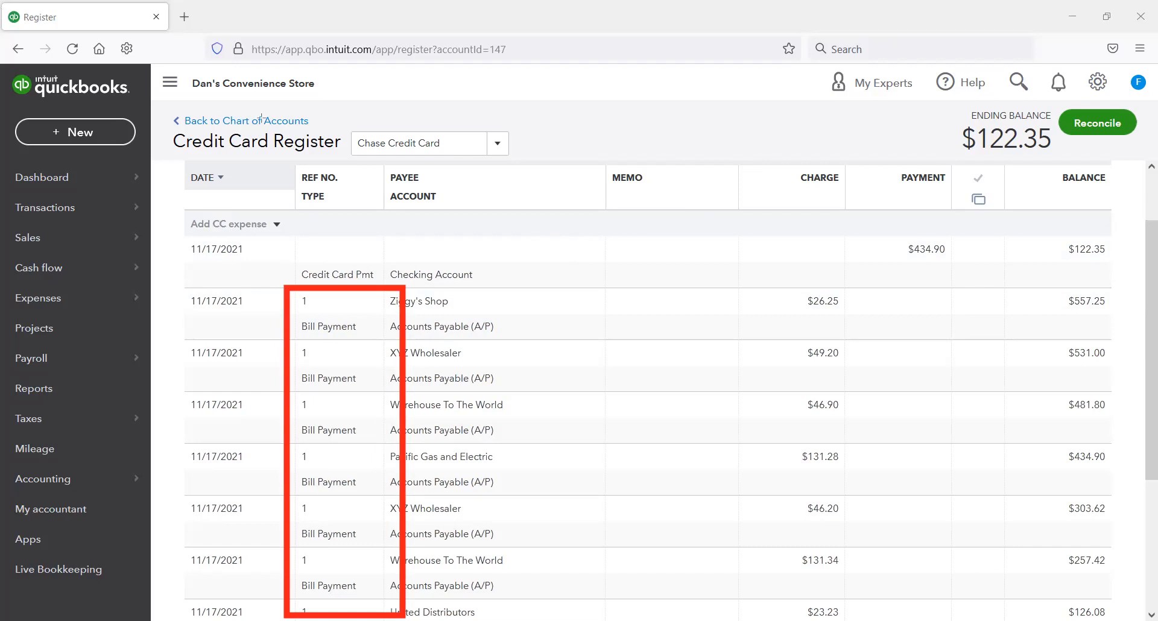
Step: Try entering a different reference number for the Ziggy's Shop bill payment in the register, and restore it to 1
{"action": "left_click", "coordinate": [466, 314]}
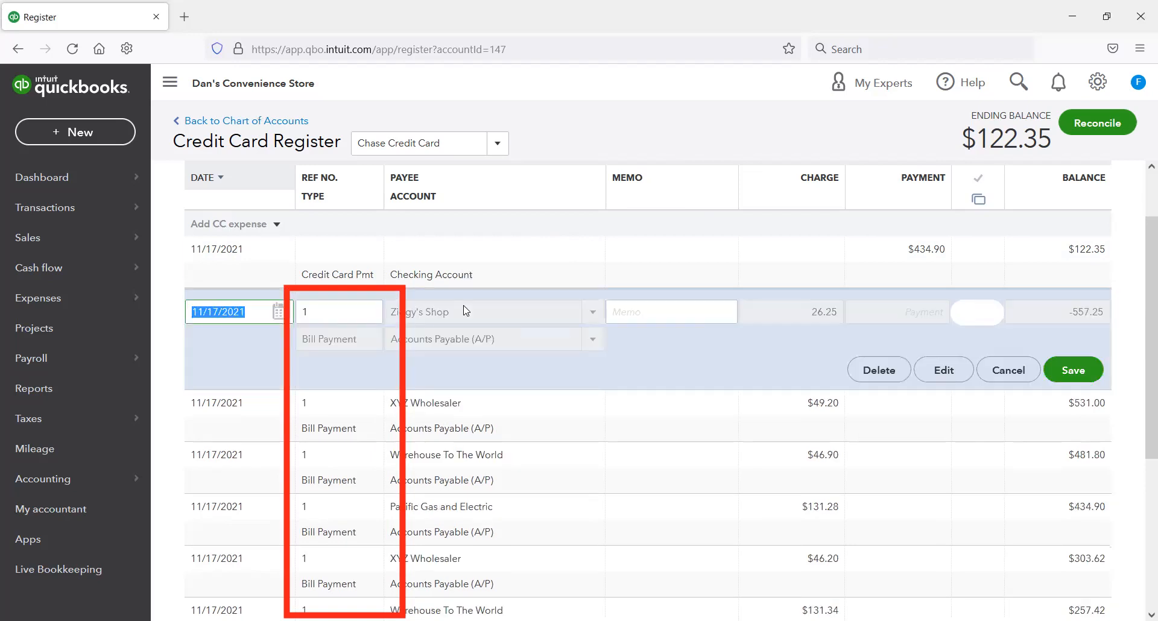
{"action": "left_click", "coordinate": [327, 307]}
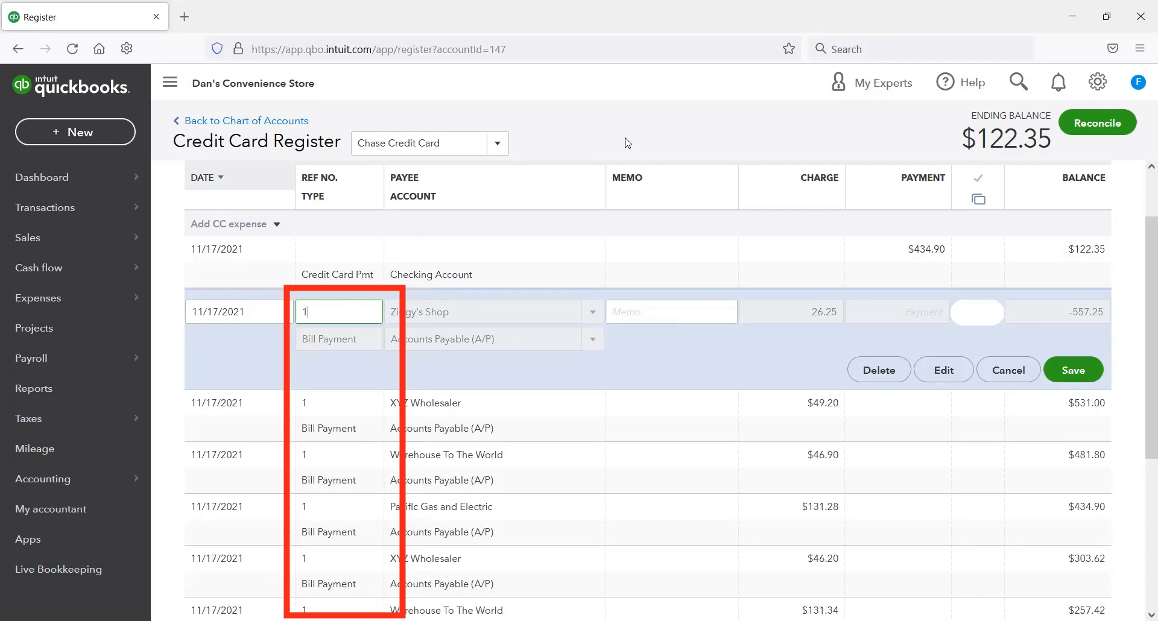
{"action": "type", "text": "8621"}
{"action": "key", "text": "BackSpace"}
{"action": "key", "text": "BackSpace"}
{"action": "key", "text": "BackSpace"}
{"action": "key", "text": "BackSpace"}
{"action": "key", "text": "BackSpace"}
{"action": "type", "text": "1"}
{"action": "left_click", "coordinate": [351, 305]}
{"action": "type", "text": "9651"}
{"action": "key", "text": "BackSpace"}
{"action": "key", "text": "BackSpace"}
{"action": "key", "text": "BackSpace"}
{"action": "key", "text": "BackSpace"}
{"action": "left_click", "coordinate": [712, 143]}
{"action": "scroll", "coordinate": [714, 256], "scroll_direction": "up", "scroll_amount": 2}
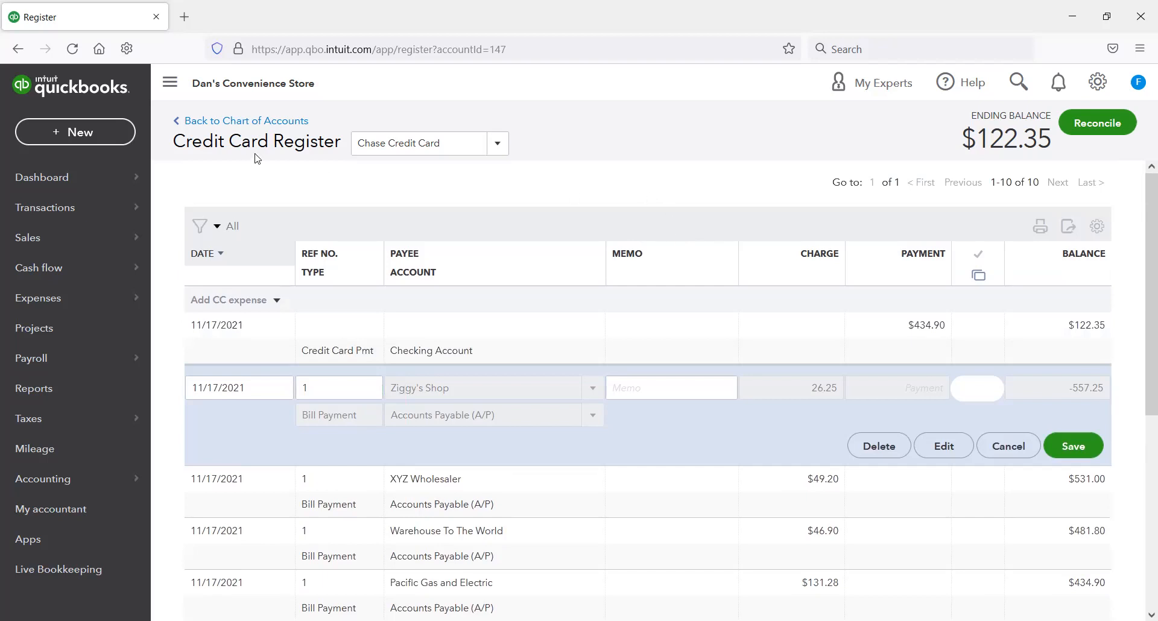
{"action": "left_click", "coordinate": [108, 133]}
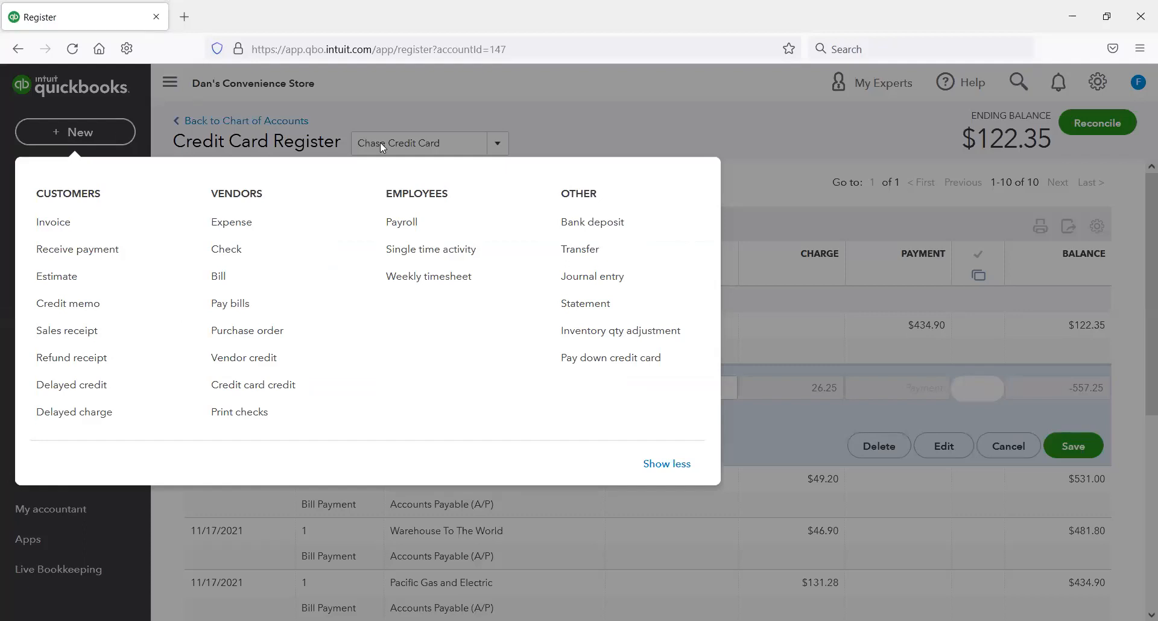
{"action": "left_click", "coordinate": [405, 130]}
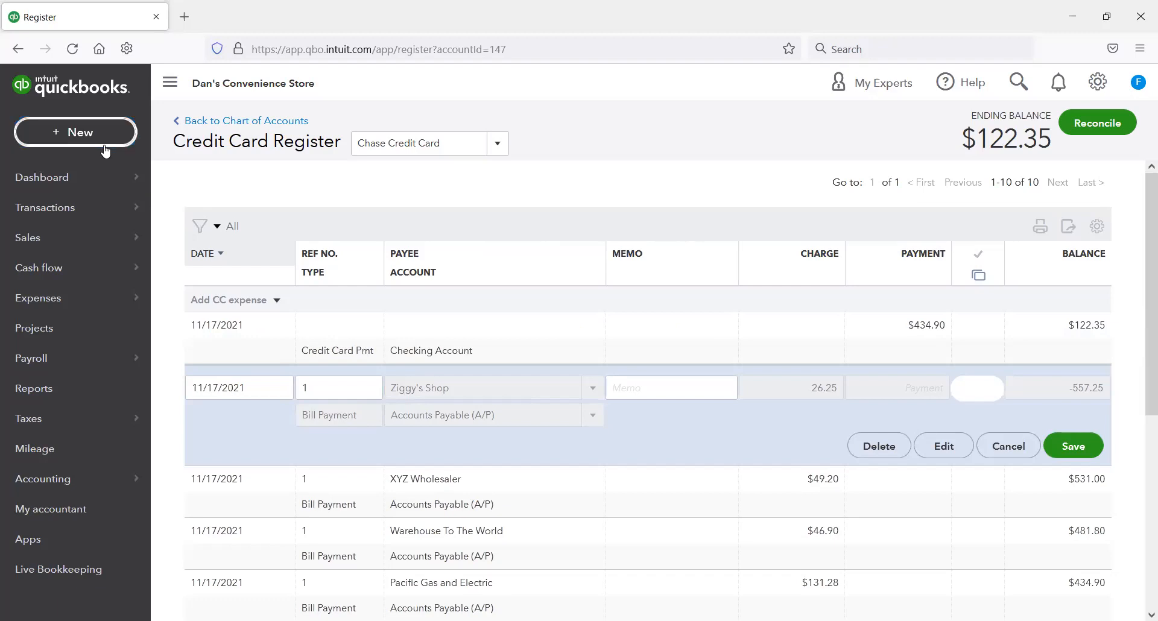
{"action": "left_click", "coordinate": [87, 89]}
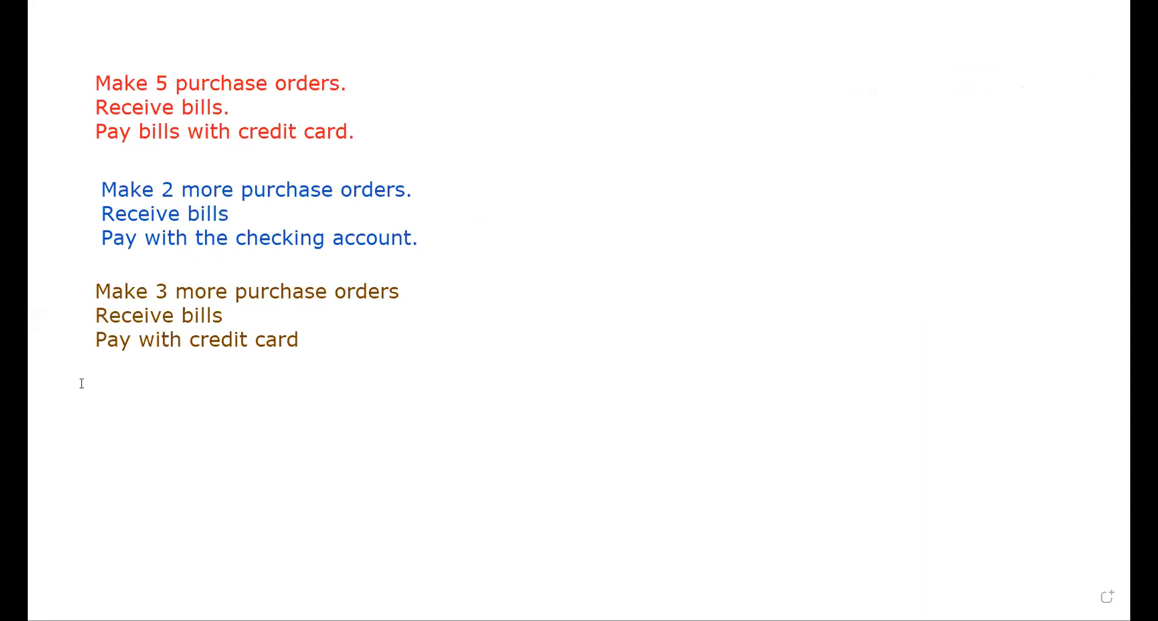
Step: Switch to the whiteboard and start a text note reading "Pay $23" beneath the "Pay with credit card" line
{"action": "left_click_drag", "start_coordinate": [88, 369], "coordinate": [423, 403]}
{"action": "left_click_drag", "start_coordinate": [590, 454], "coordinate": [591, 456]}
{"action": "type", "text": "Pay"}
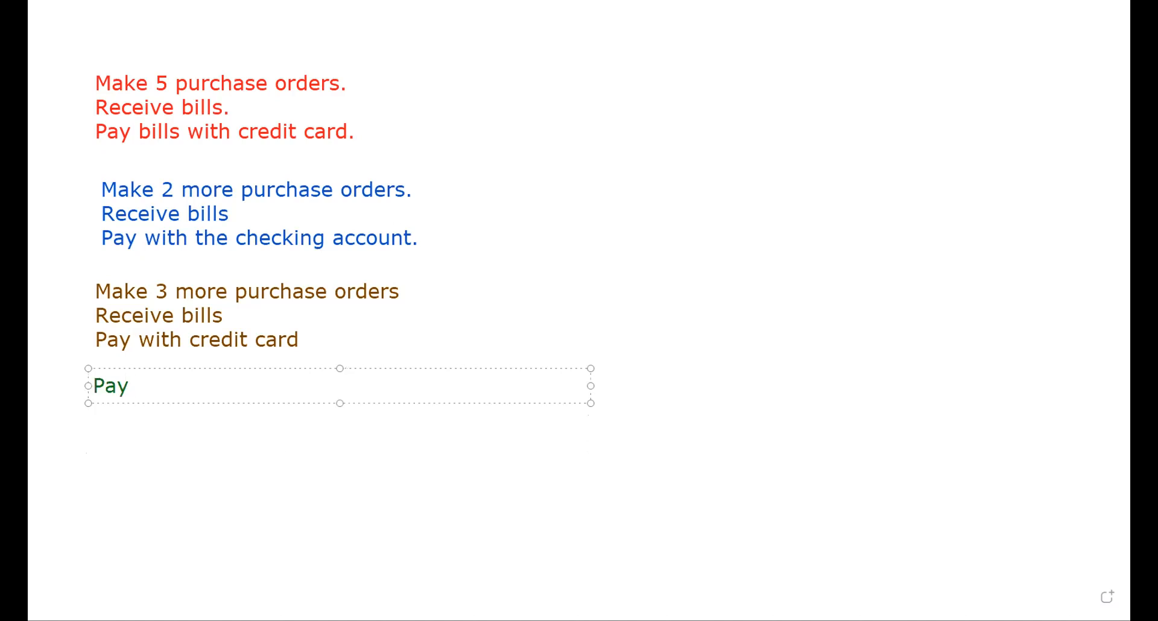
{"action": "type", "text": " $23."}
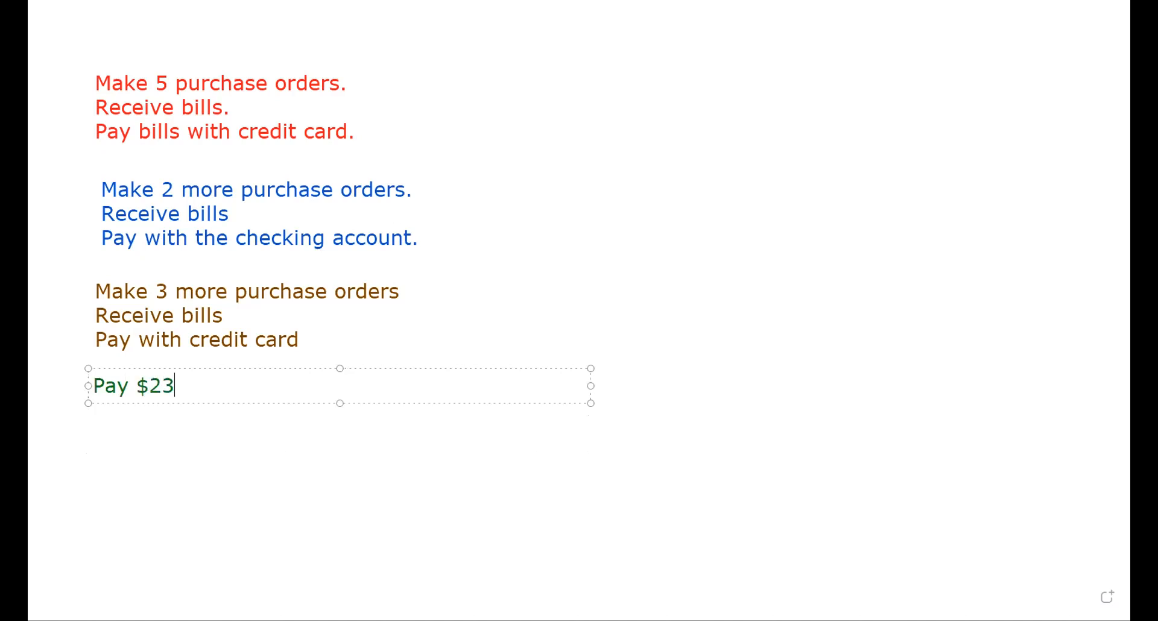
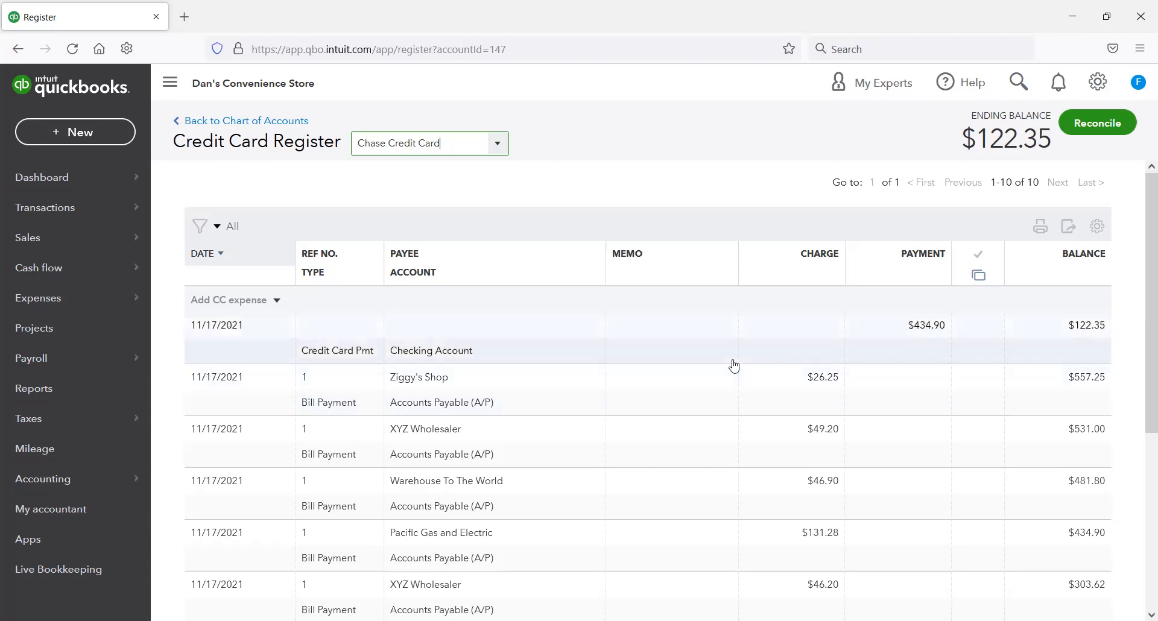
Step: Review all bill payments in the Chase Credit Card register and open the Pacific Gas and Electric payment row
{"action": "scroll", "coordinate": [625, 410], "scroll_direction": "down", "scroll_amount": 3}
{"action": "scroll", "coordinate": [624, 410], "scroll_direction": "down", "scroll_amount": 3}
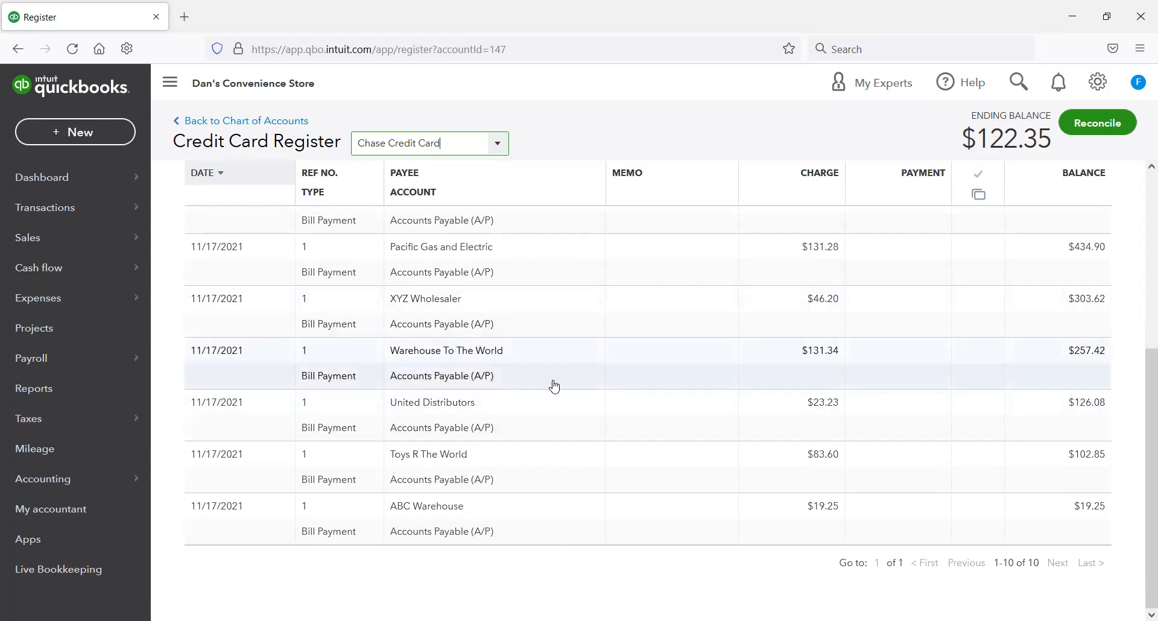
{"action": "scroll", "coordinate": [566, 389], "scroll_direction": "up", "scroll_amount": 2}
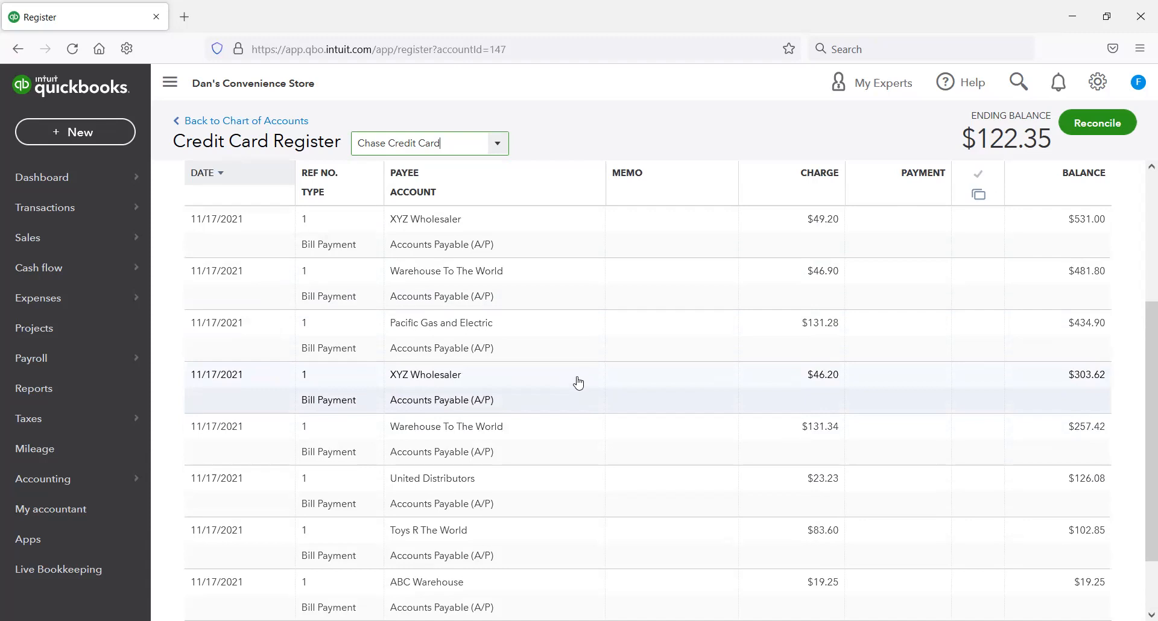
{"action": "scroll", "coordinate": [579, 380], "scroll_direction": "up", "scroll_amount": 4}
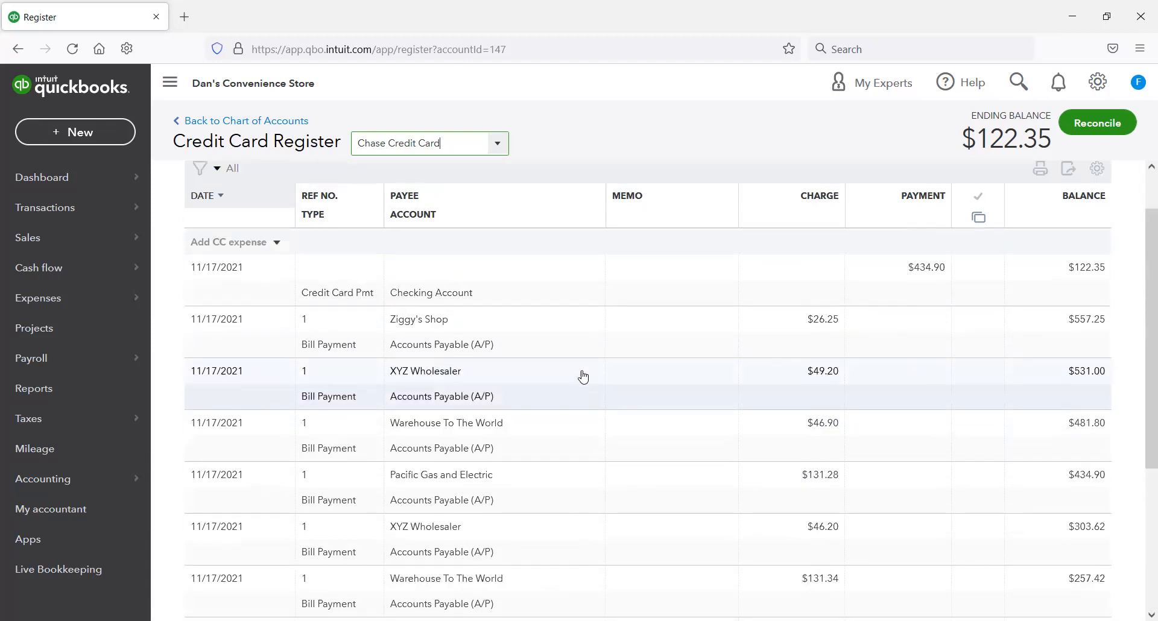
{"action": "scroll", "coordinate": [543, 423], "scroll_direction": "up", "scroll_amount": 2}
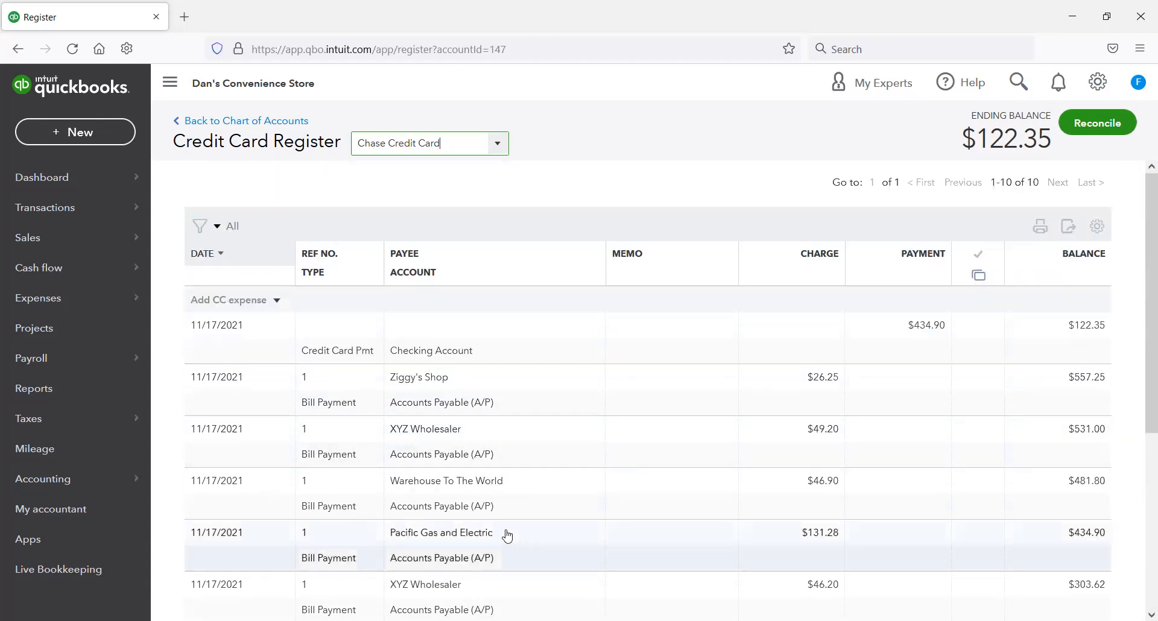
{"action": "left_click", "coordinate": [463, 547]}
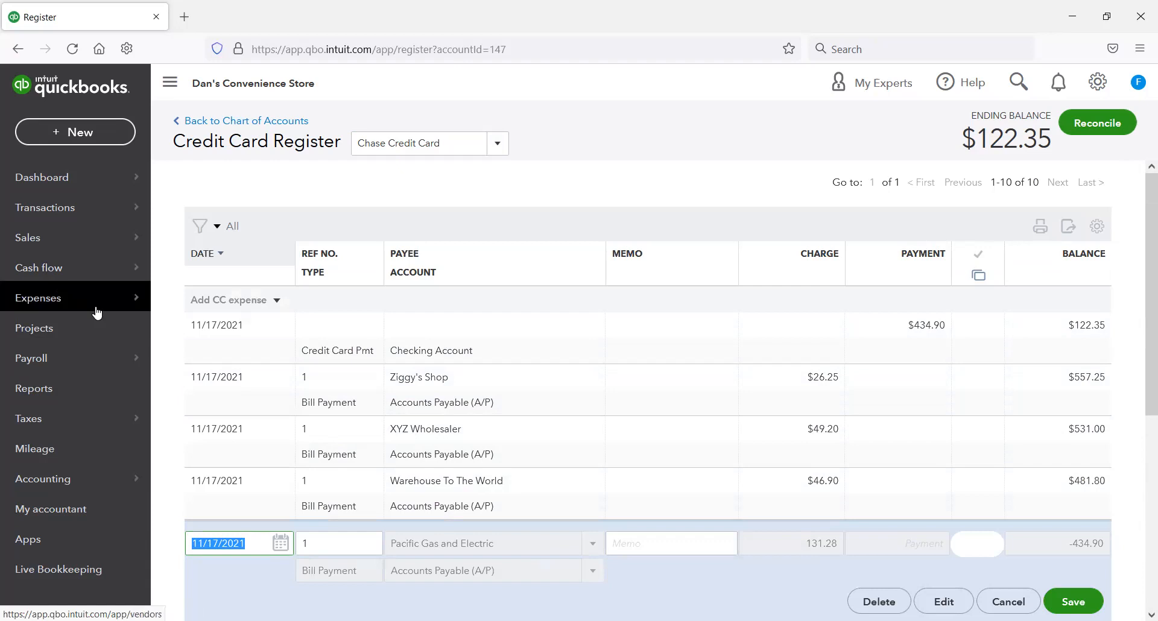
Step: Find Office Depot in the vendor list and start a new bill for it
{"action": "mouse_move", "coordinate": [96, 311]}
{"action": "left_click", "coordinate": [183, 330]}
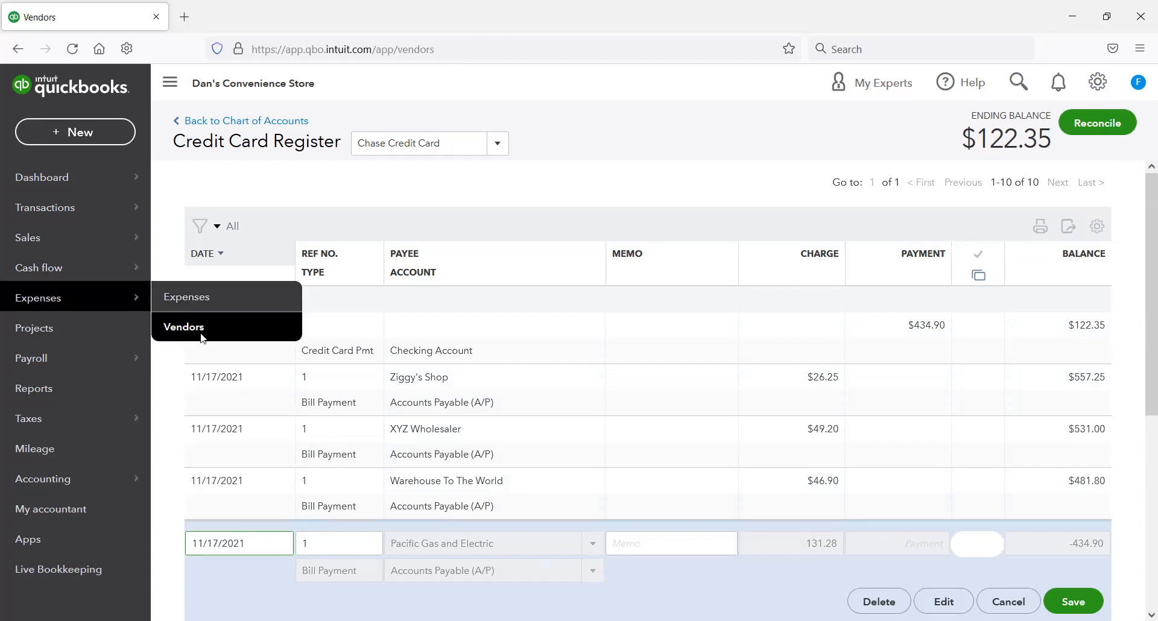
{"action": "scroll", "coordinate": [590, 409], "scroll_direction": "down", "scroll_amount": 3}
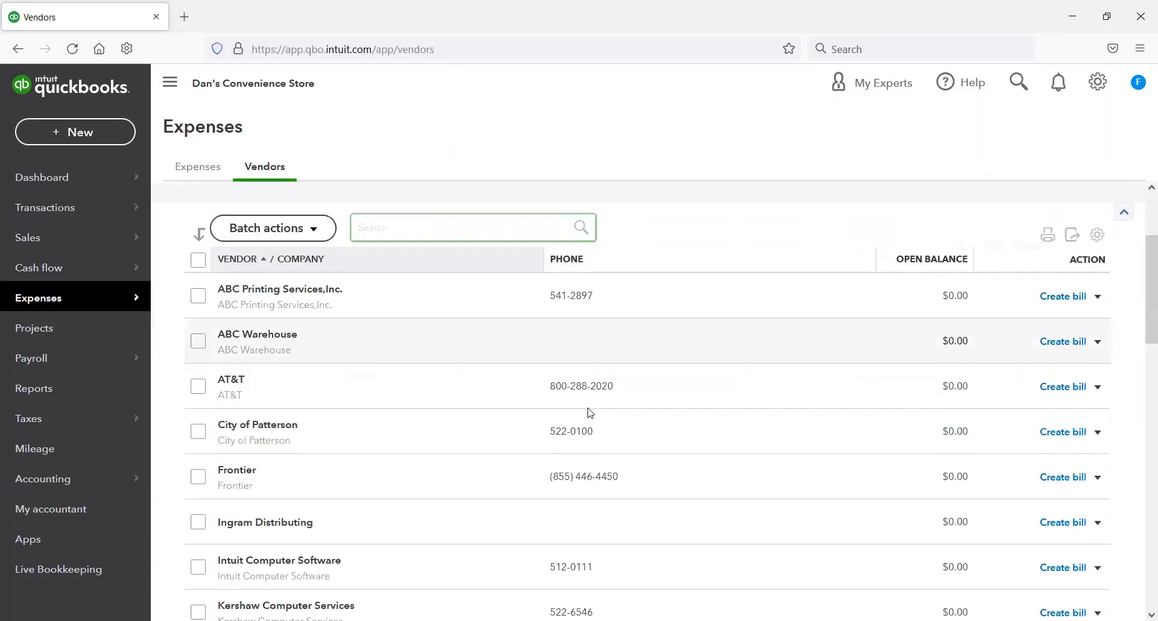
{"action": "scroll", "coordinate": [551, 399], "scroll_direction": "down", "scroll_amount": 8}
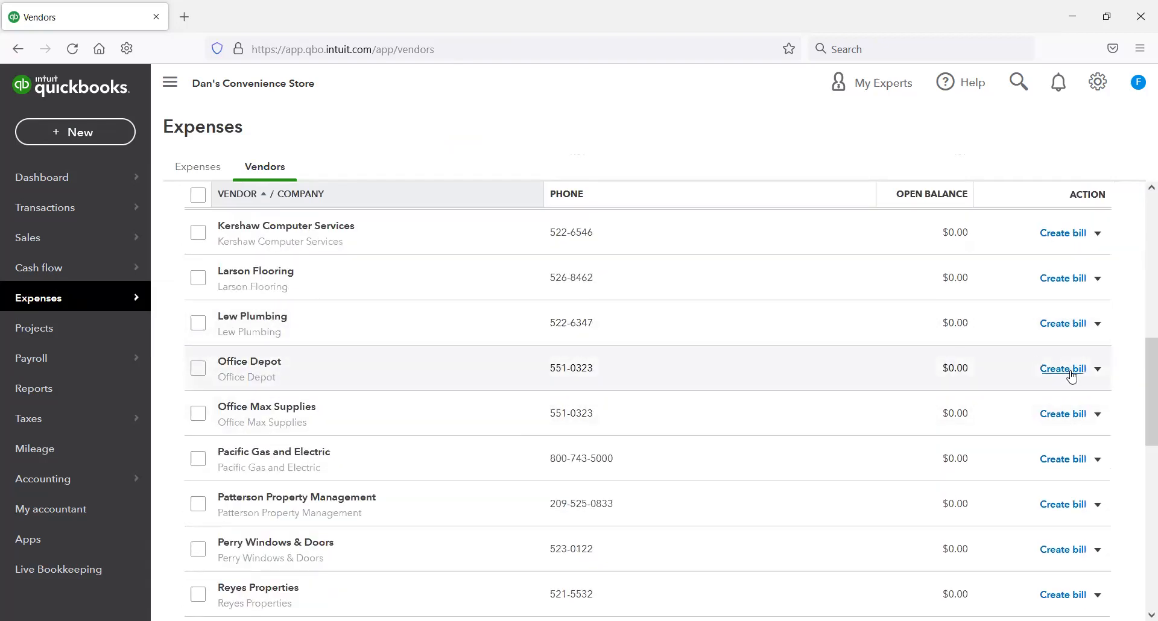
{"action": "left_click", "coordinate": [1070, 374]}
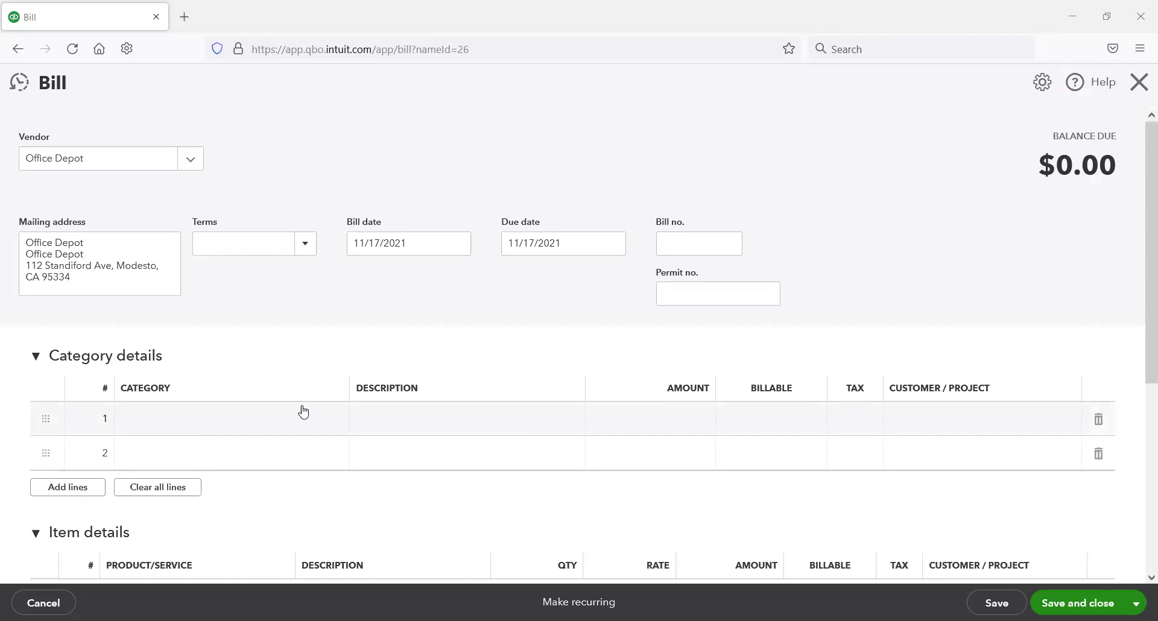
Step: Assign the bill's first category line to Office supplies with the description "Copy paper"
{"action": "left_click", "coordinate": [281, 419]}
{"action": "type", "text": "of"}
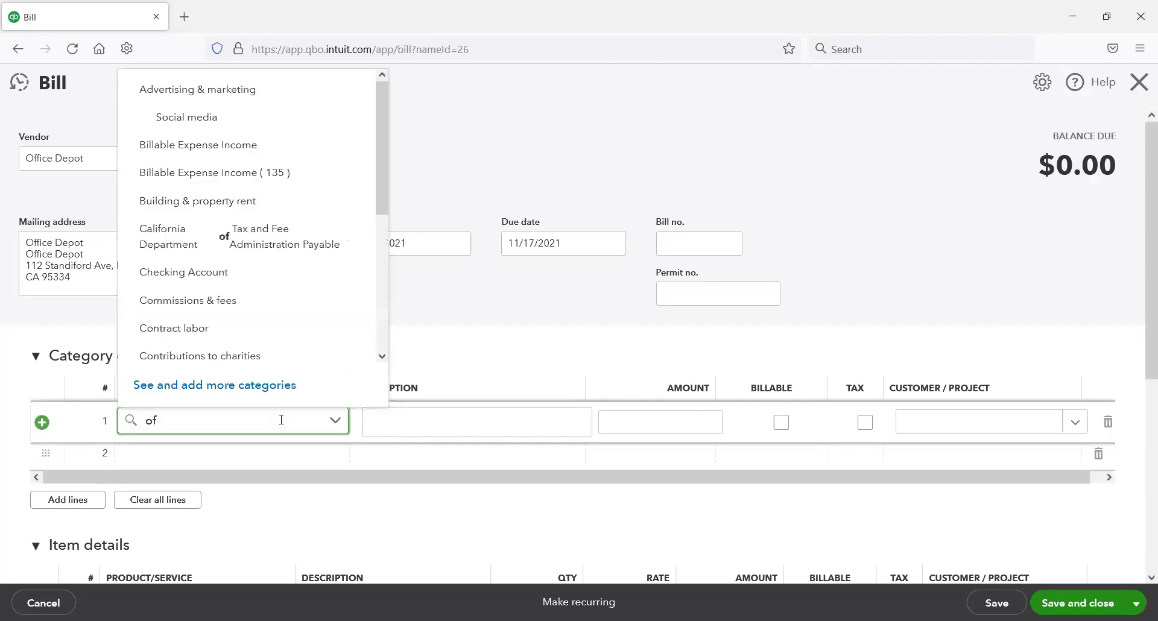
{"action": "type", "text": "fice sup"}
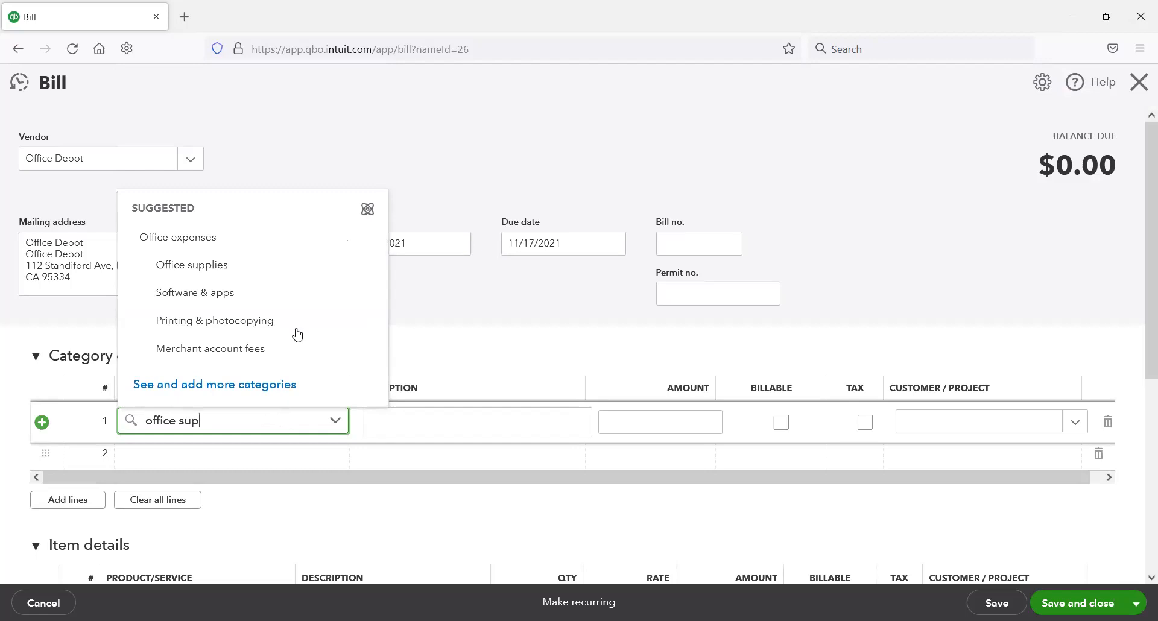
{"action": "left_click", "coordinate": [192, 269]}
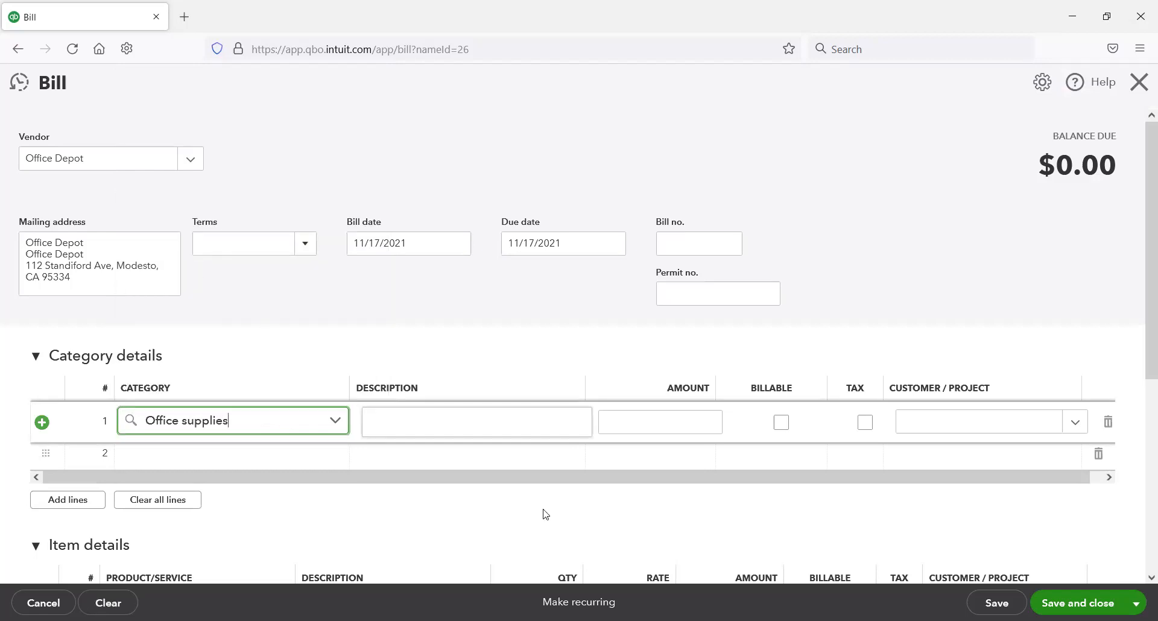
{"action": "left_click", "coordinate": [523, 425]}
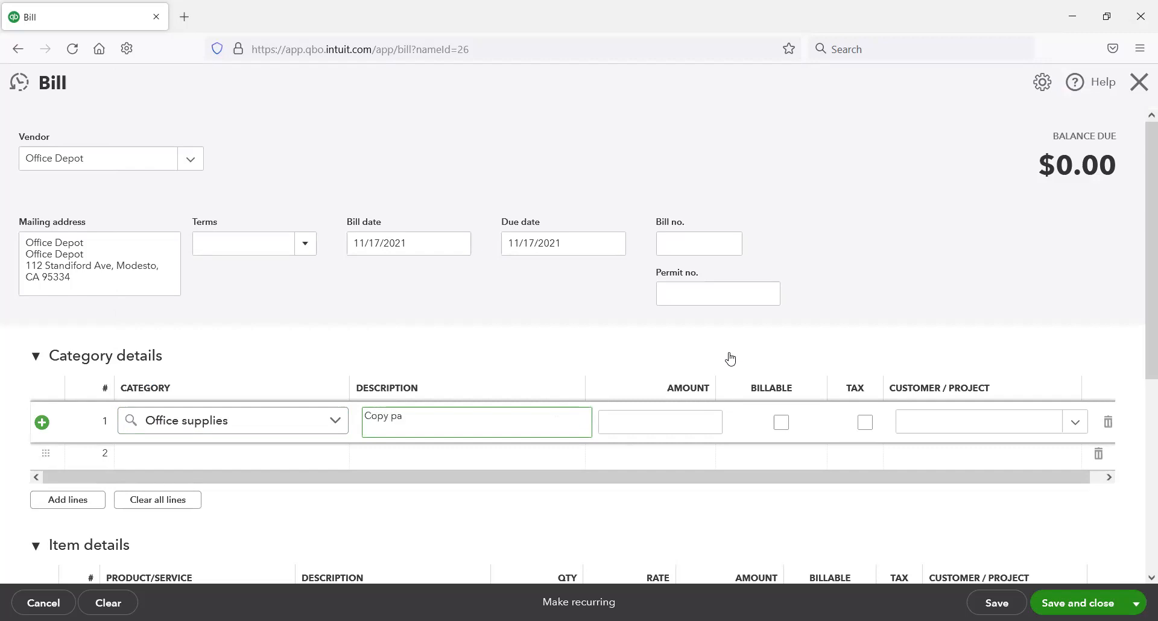
{"action": "left_click", "coordinate": [712, 425]}
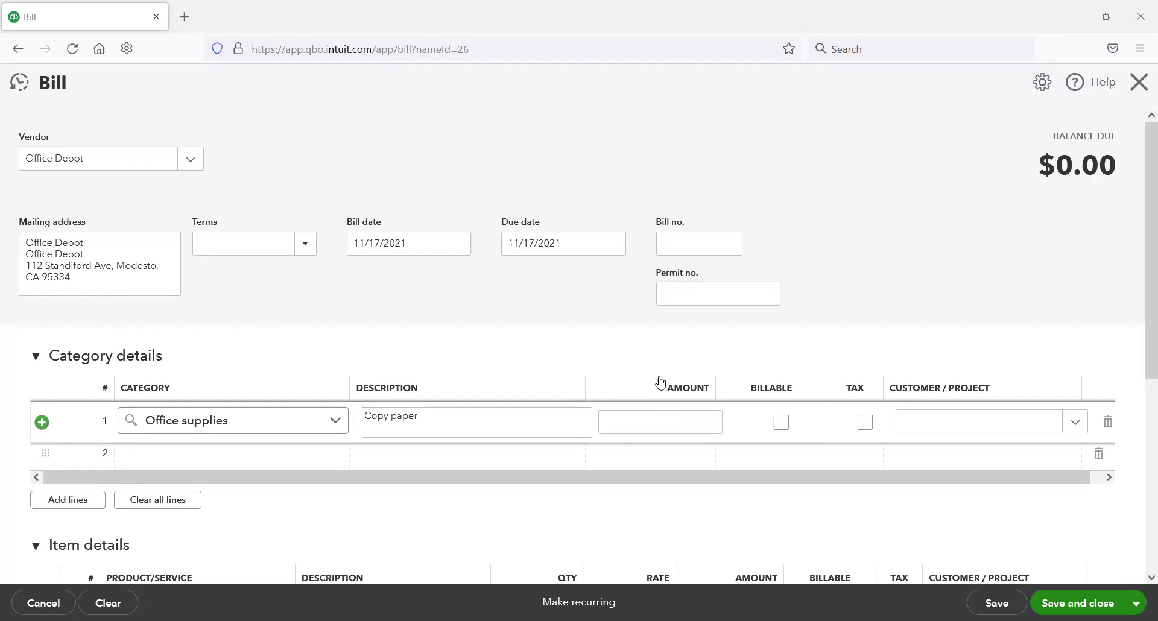
Step: Set the copy paper line's amount to 23.45, then save and close the Office Depot bill
{"action": "left_click", "coordinate": [666, 417]}
{"action": "type", "text": "23.45"}
{"action": "key", "text": "Tab"}
{"action": "scroll", "coordinate": [674, 397], "scroll_direction": "down", "scroll_amount": 3}
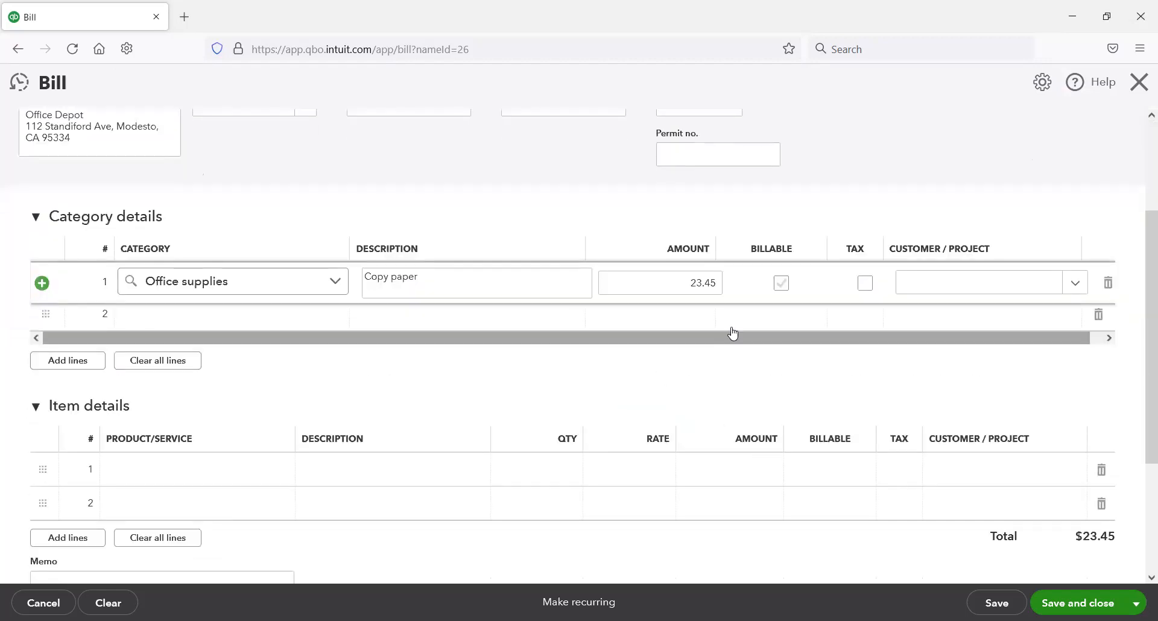
{"action": "scroll", "coordinate": [1043, 506], "scroll_direction": "up", "scroll_amount": 3}
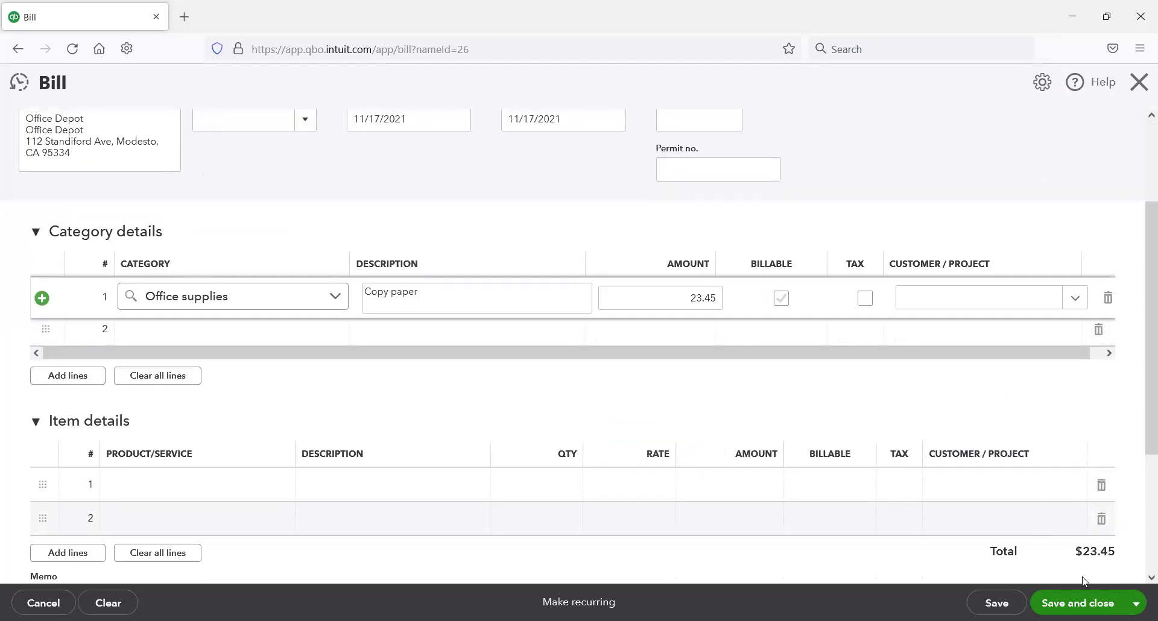
{"action": "left_click", "coordinate": [1047, 602]}
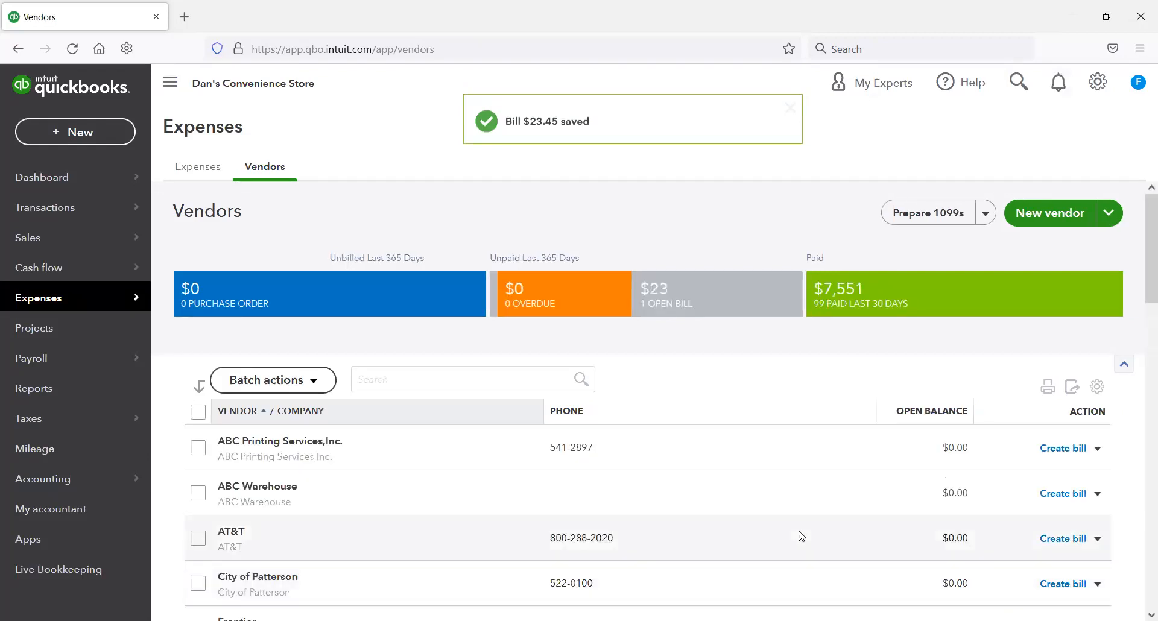
Step: Pay Office Depot's $23.45 bill from the vendor list with the Chase Credit Card
{"action": "scroll", "coordinate": [798, 546], "scroll_direction": "down", "scroll_amount": 4}
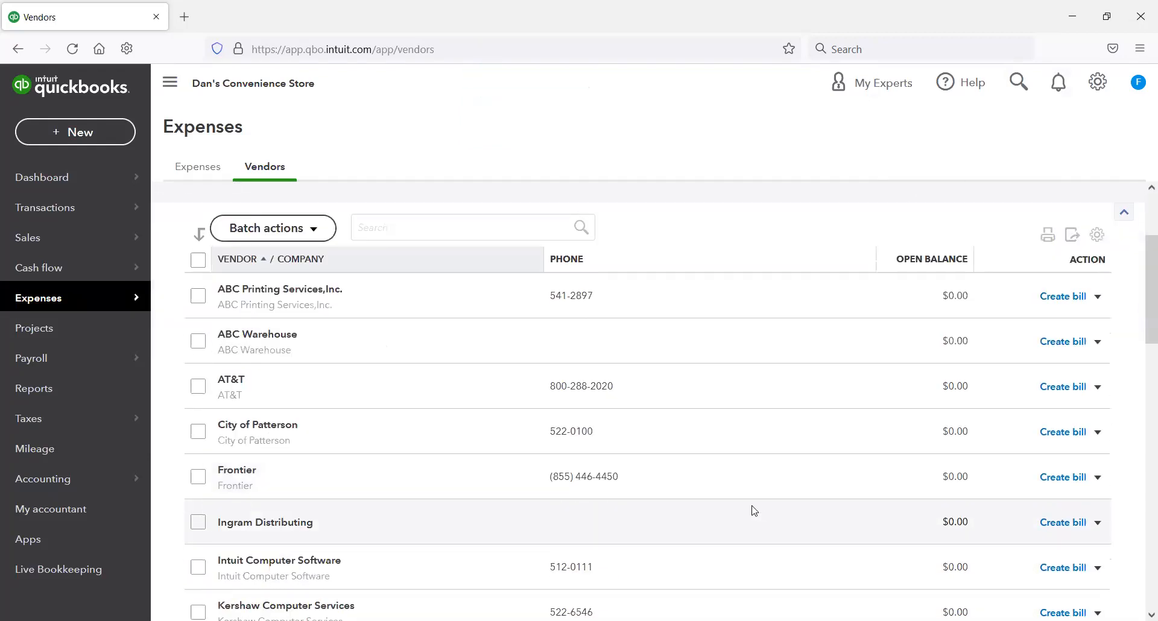
{"action": "scroll", "coordinate": [756, 506], "scroll_direction": "down", "scroll_amount": 1}
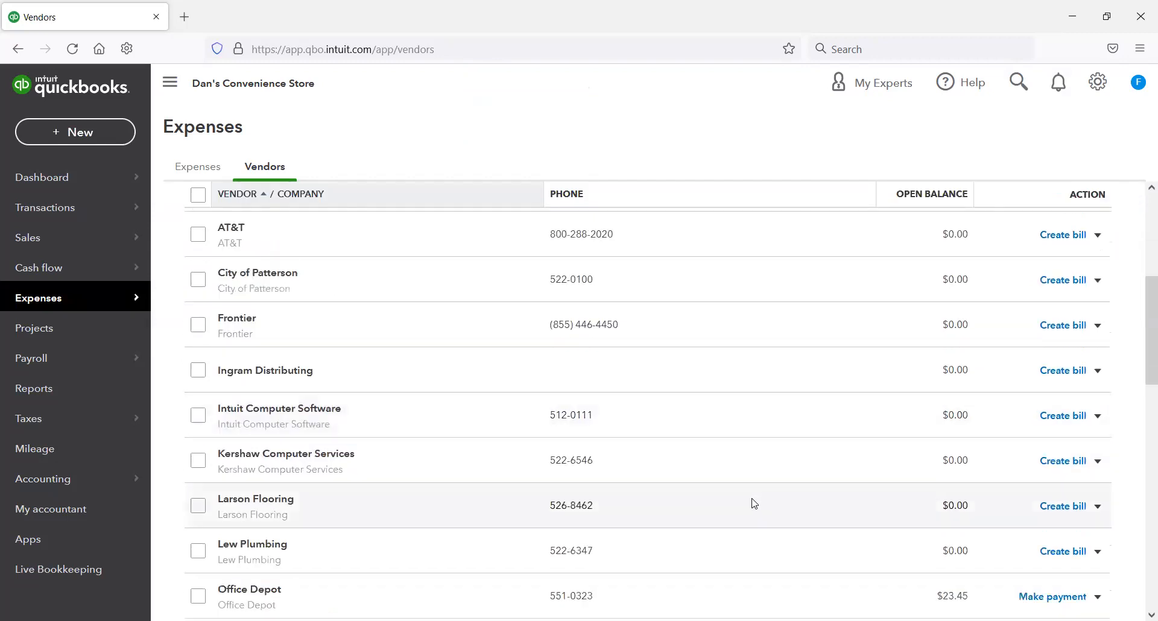
{"action": "scroll", "coordinate": [751, 513], "scroll_direction": "down", "scroll_amount": 1}
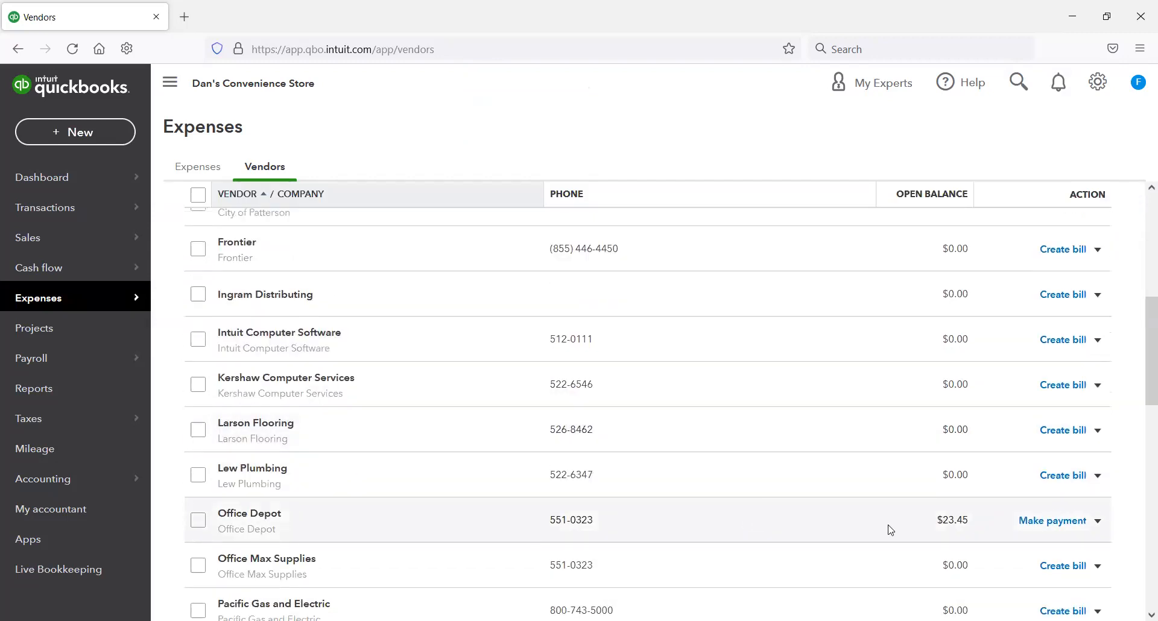
{"action": "left_click", "coordinate": [1069, 527]}
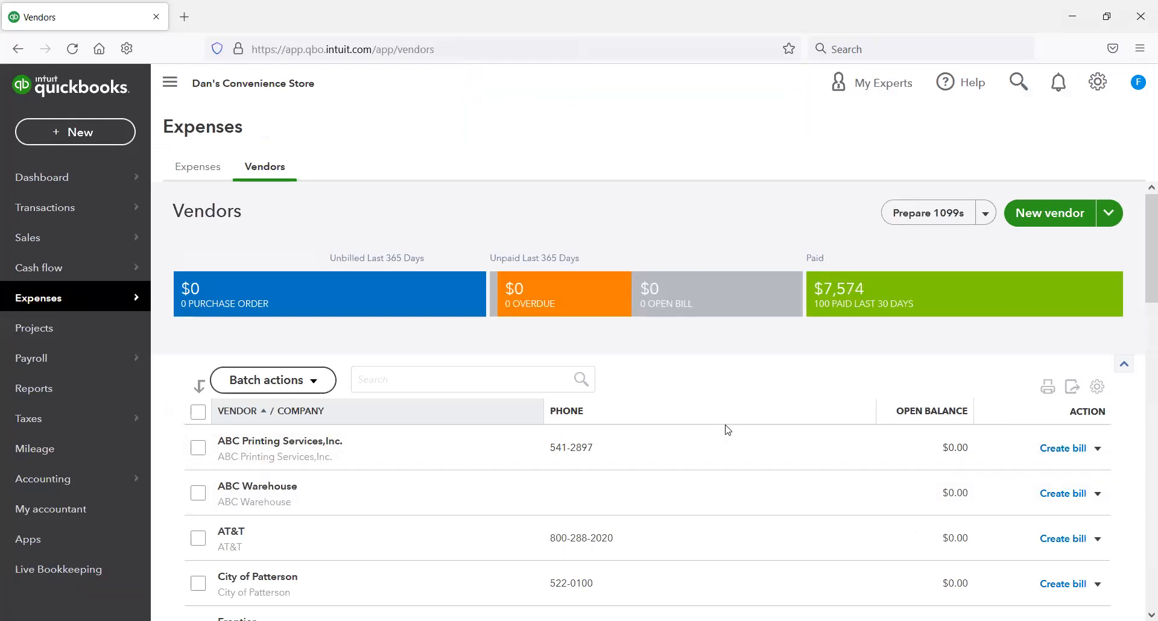
Step: Filter the chart of accounts for "chase" and check the Chase Credit Card register for the Office Depot bill payment
{"action": "mouse_move", "coordinate": [85, 491]}
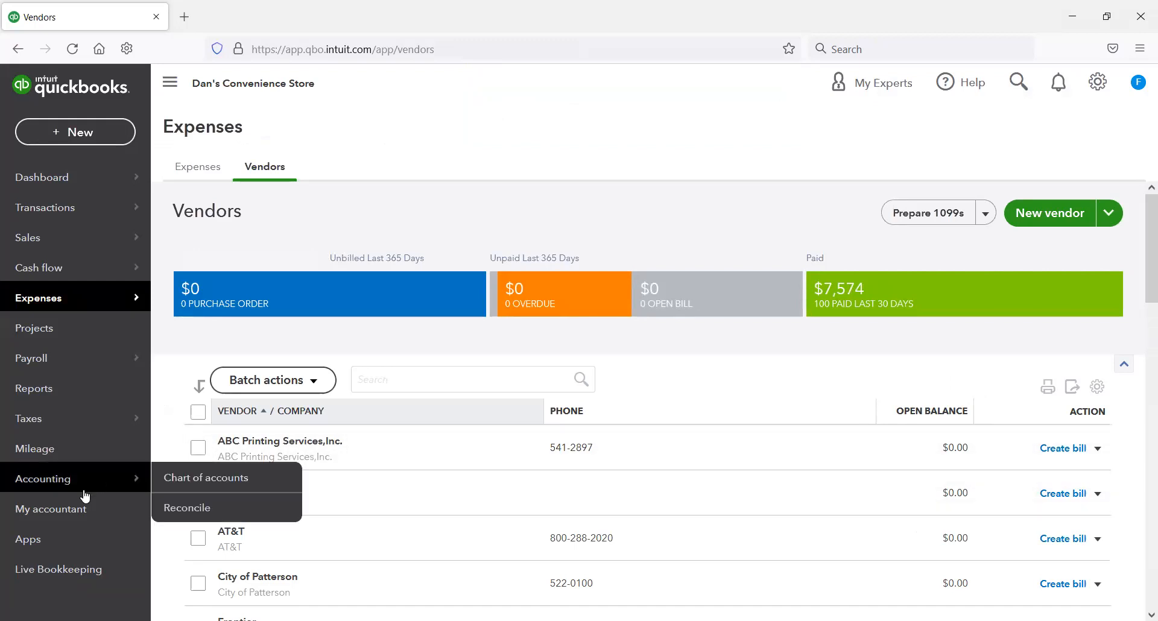
{"action": "left_click", "coordinate": [172, 477]}
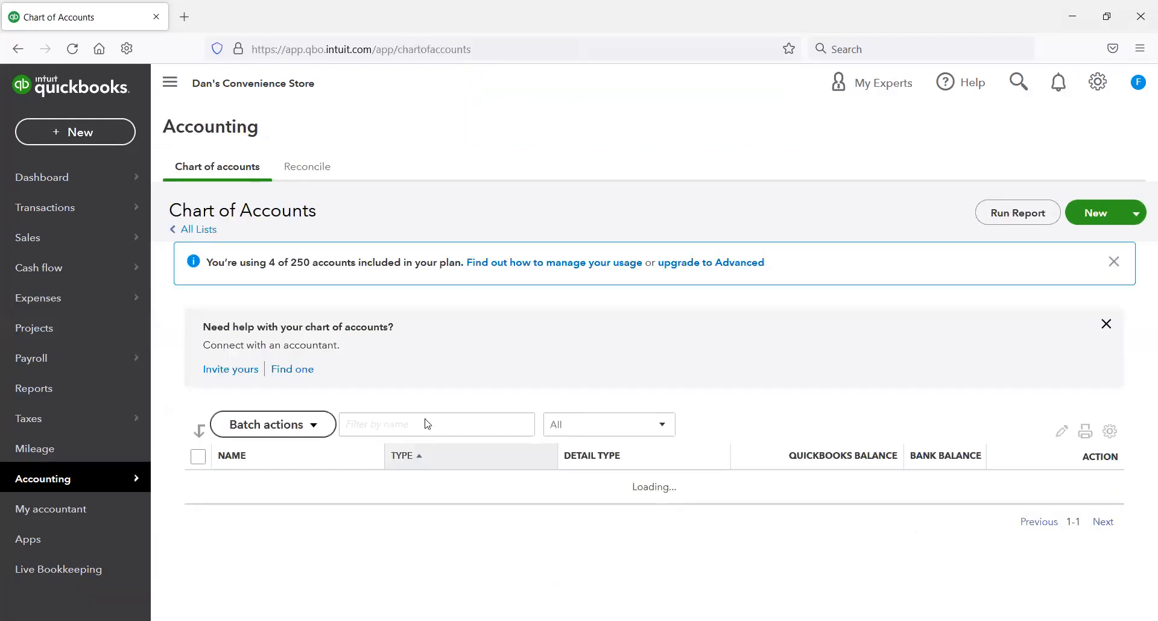
{"action": "type", "text": "chasechase"}
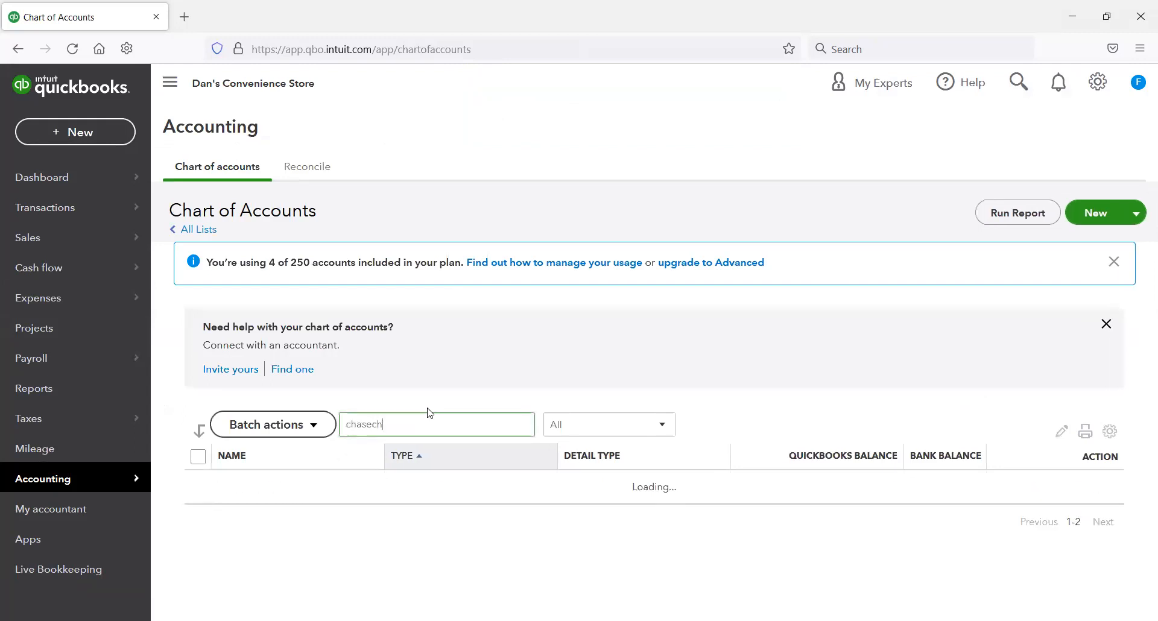
{"action": "key", "text": "BackSpace"}
{"action": "key", "text": "BackSpace"}
{"action": "key", "text": "BackSpace"}
{"action": "key", "text": "BackSpace"}
{"action": "key", "text": "BackSpace"}
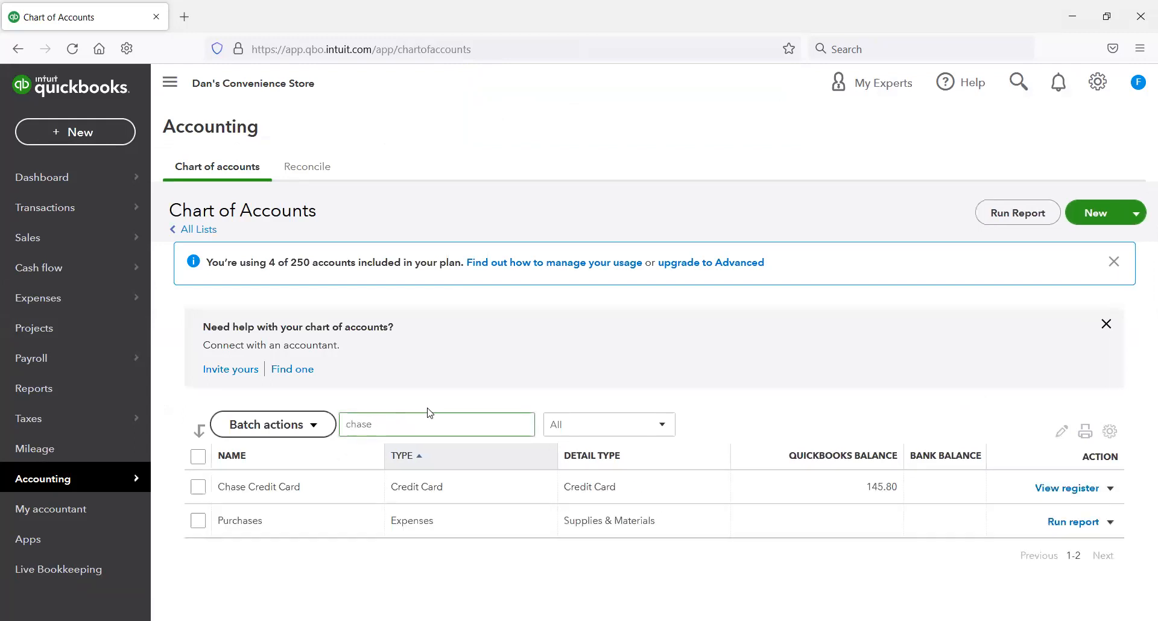
{"action": "left_click", "coordinate": [1049, 493]}
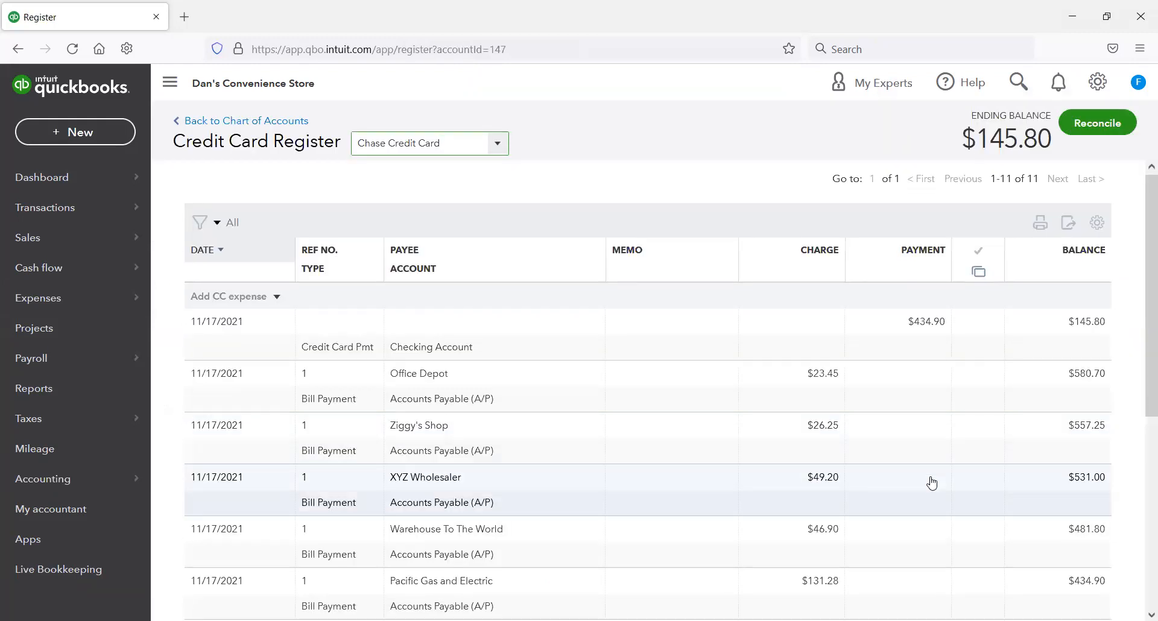
{"action": "scroll", "coordinate": [930, 486], "scroll_direction": "down", "scroll_amount": 2}
{"action": "scroll", "coordinate": [930, 486], "scroll_direction": "down", "scroll_amount": 3}
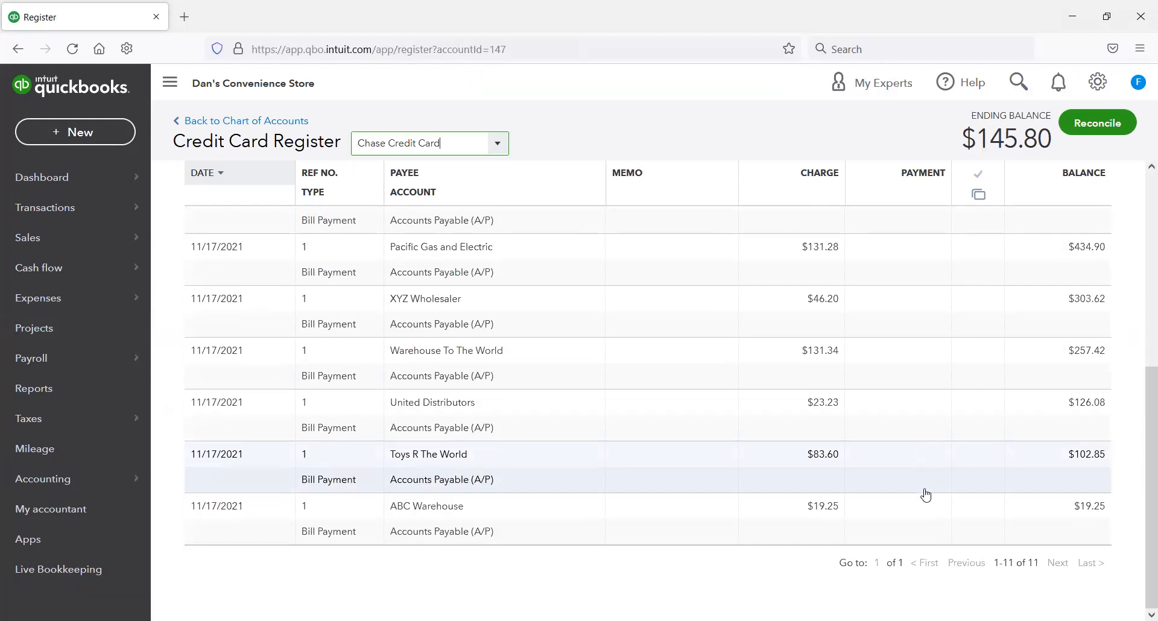
{"action": "scroll", "coordinate": [925, 483], "scroll_direction": "up", "scroll_amount": 6}
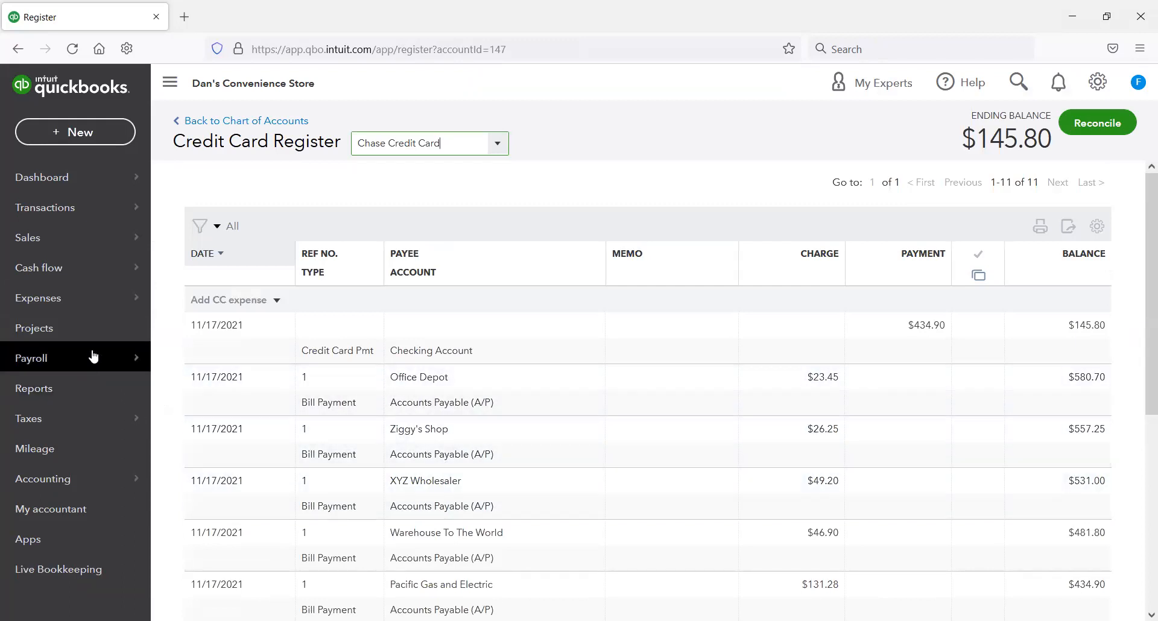
Step: View the blank form for a new expense from the expense transactions list, and close it without entering anything
{"action": "mouse_move", "coordinate": [93, 357]}
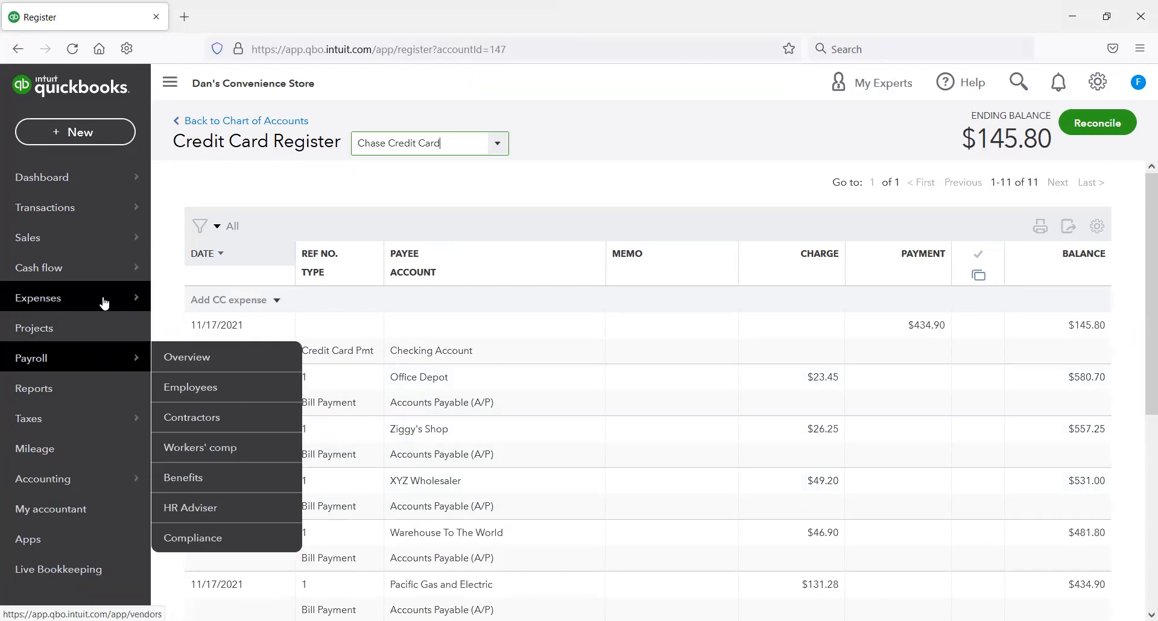
{"action": "mouse_move", "coordinate": [104, 302]}
{"action": "left_click", "coordinate": [183, 300]}
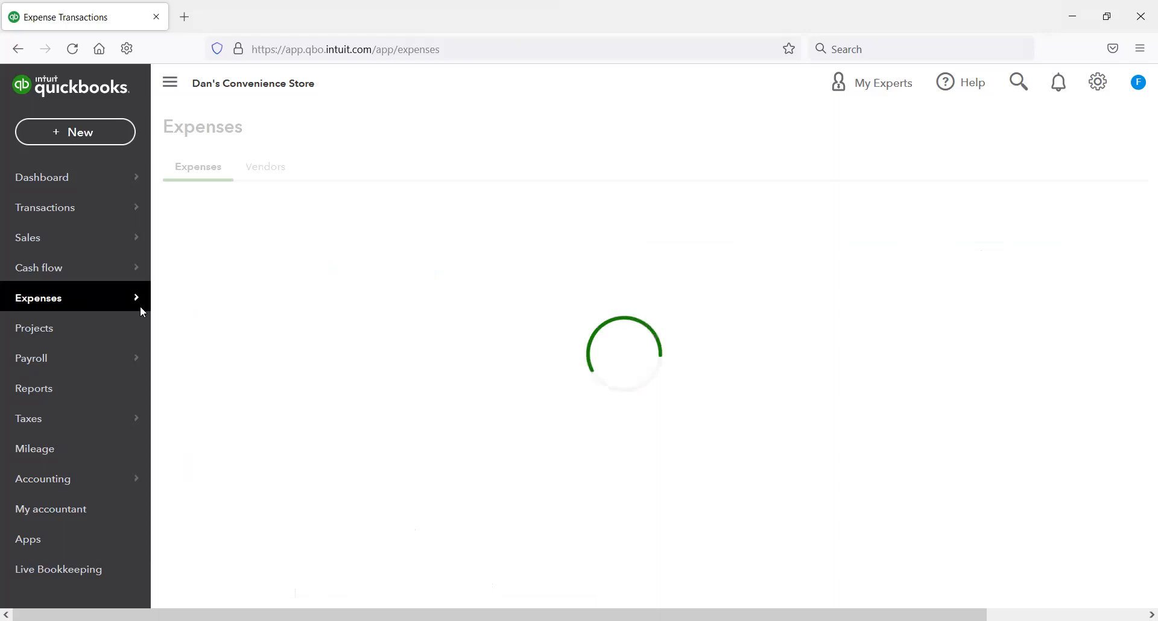
{"action": "mouse_move", "coordinate": [139, 311]}
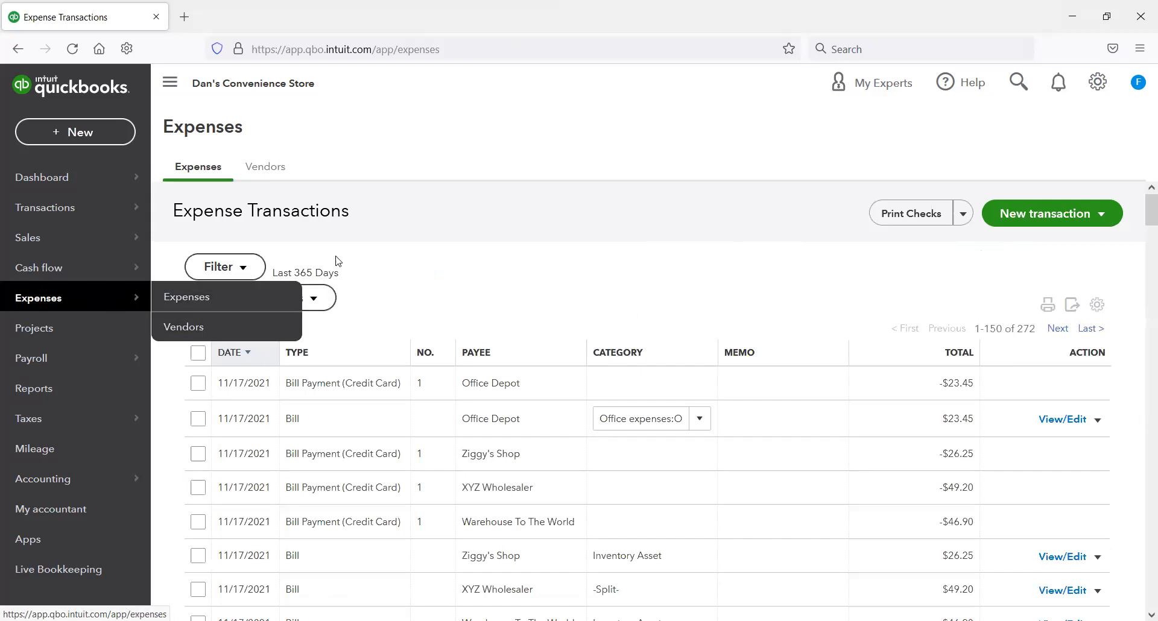
{"action": "left_click", "coordinate": [1060, 213]}
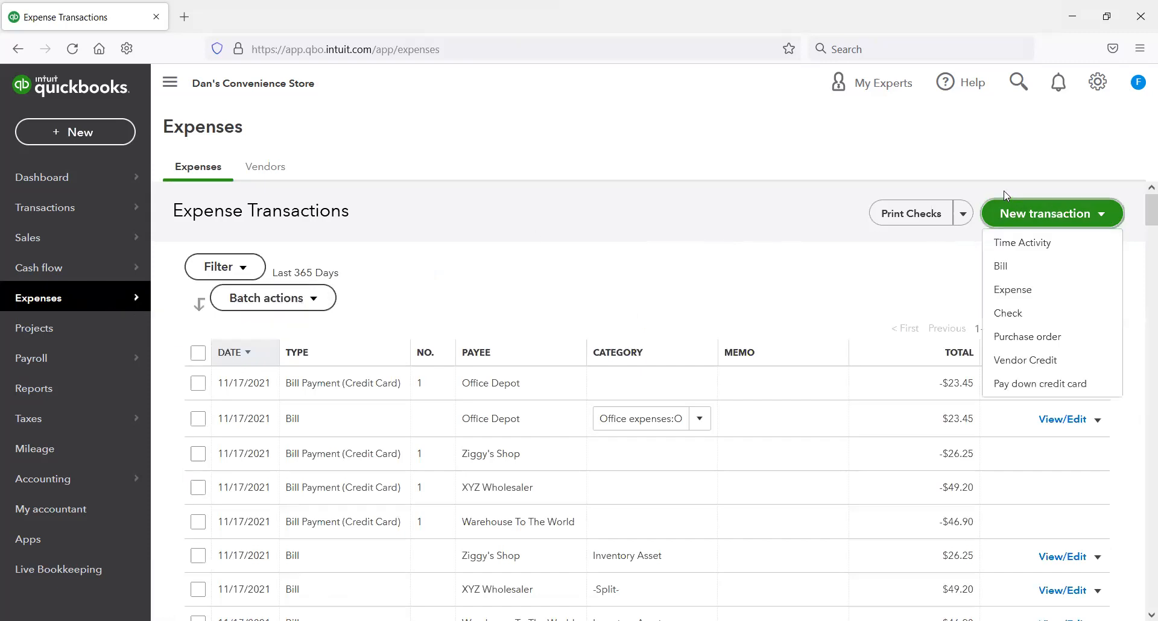
{"action": "left_click", "coordinate": [1006, 294]}
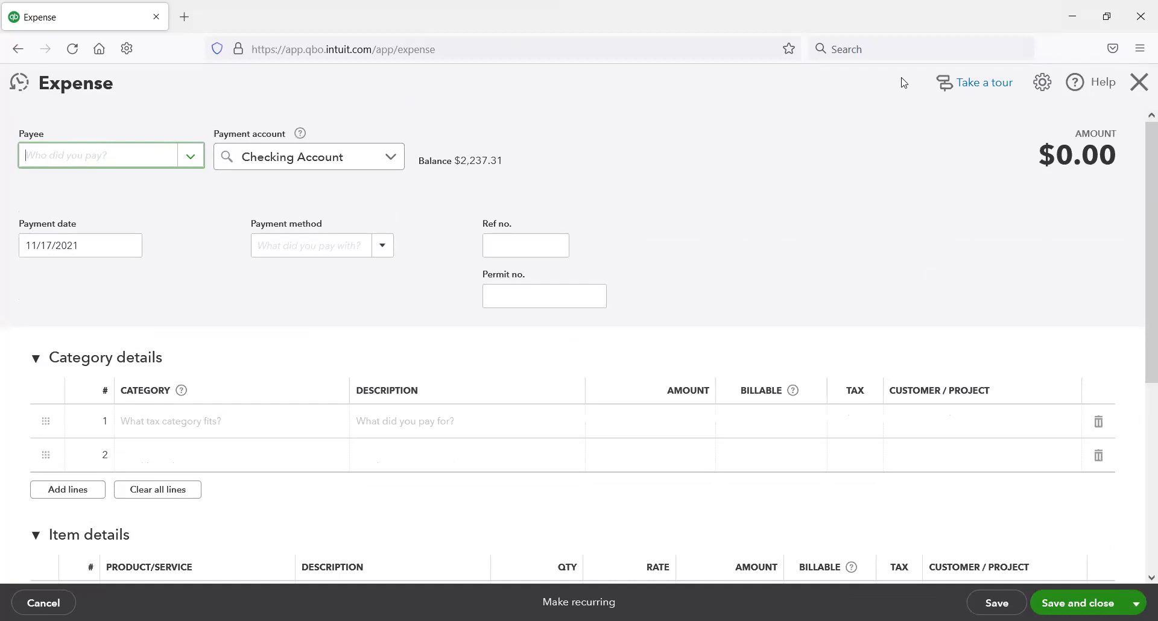
{"action": "left_click", "coordinate": [1141, 83]}
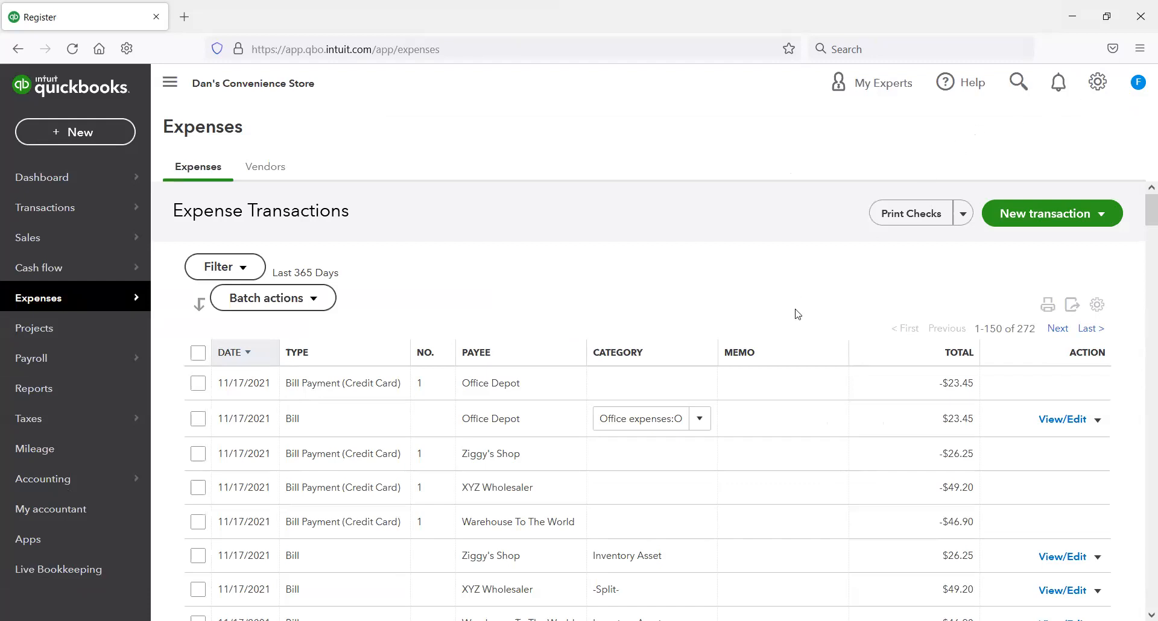
Step: Open a blank bill form, view its list of recent bills, and close the form without entering anything
{"action": "left_click", "coordinate": [118, 132]}
{"action": "left_click", "coordinate": [264, 287]}
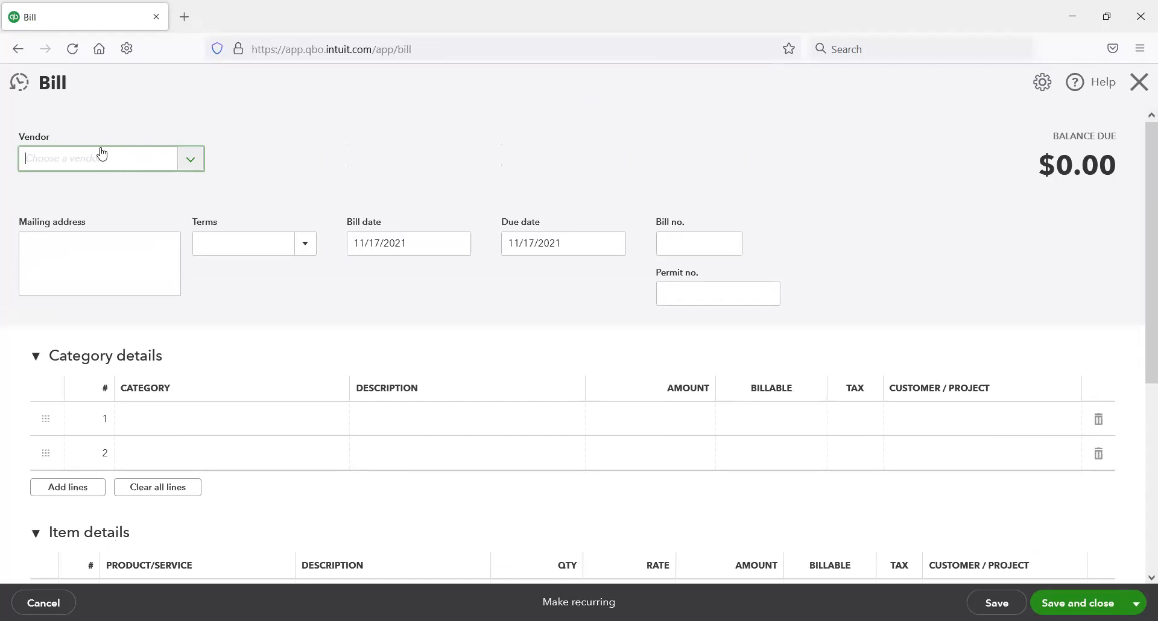
{"action": "left_click", "coordinate": [19, 83]}
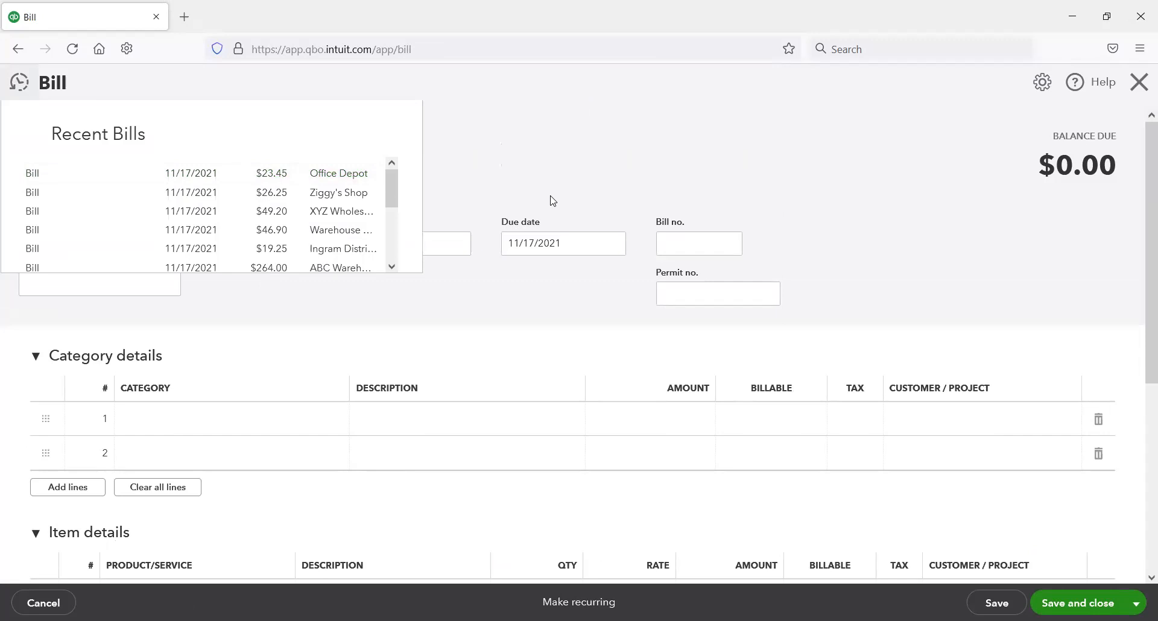
{"action": "left_click", "coordinate": [1139, 83]}
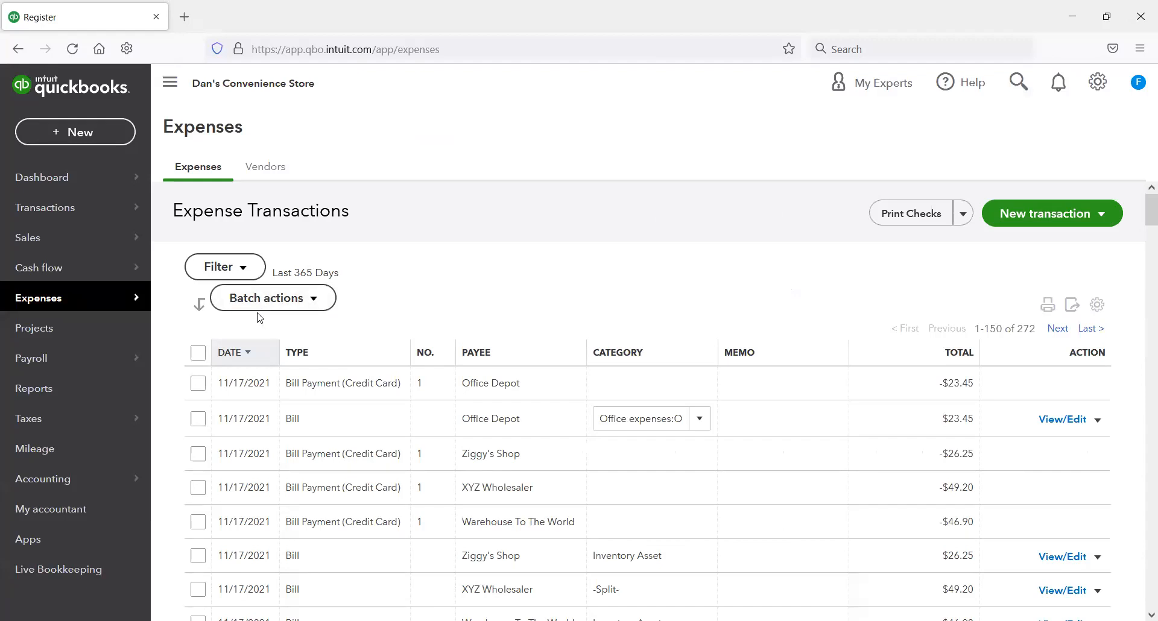
Step: Filter the chart of accounts for "chase" and review the charges and payments in the Chase Credit Card register
{"action": "mouse_move", "coordinate": [90, 479]}
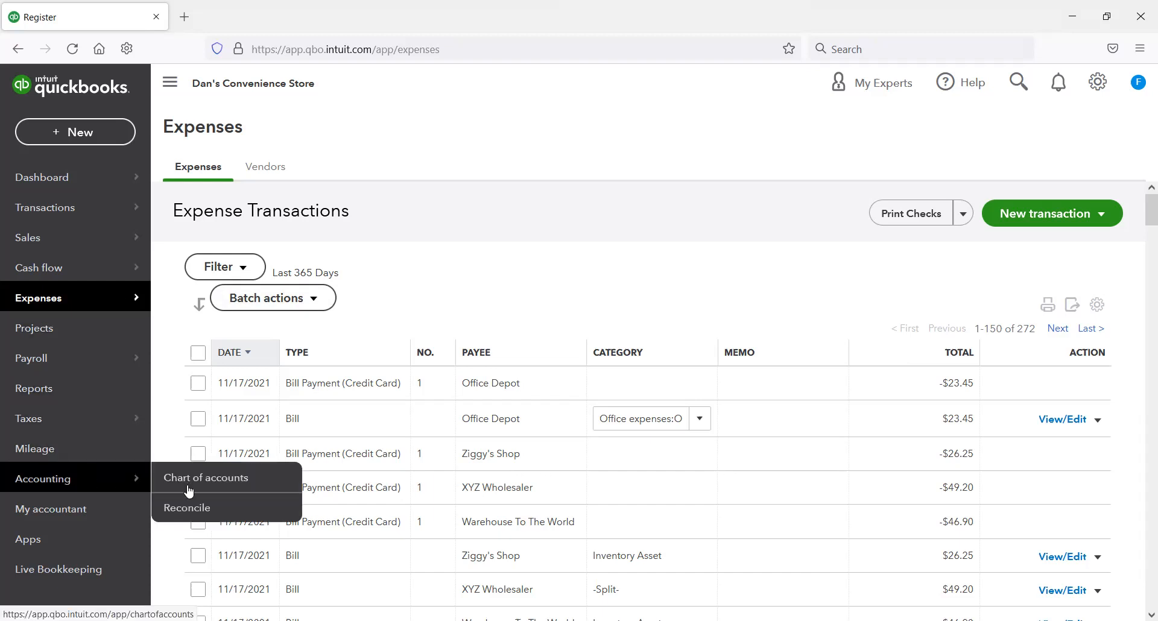
{"action": "left_click", "coordinate": [237, 484]}
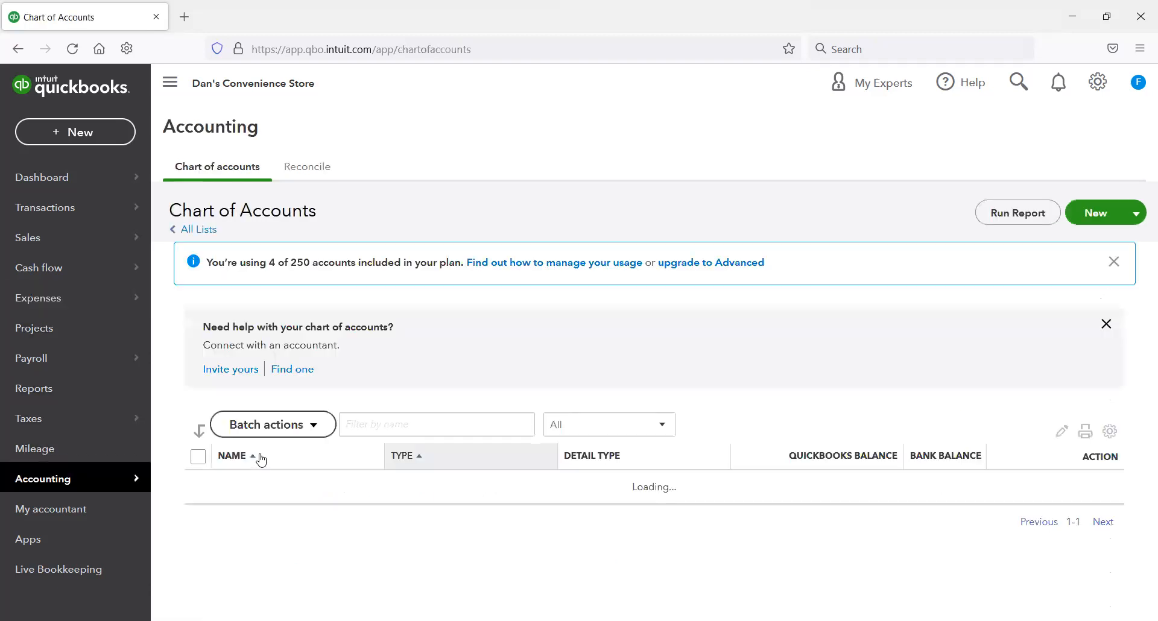
{"action": "left_click", "coordinate": [422, 421]}
{"action": "type", "text": "chase"}
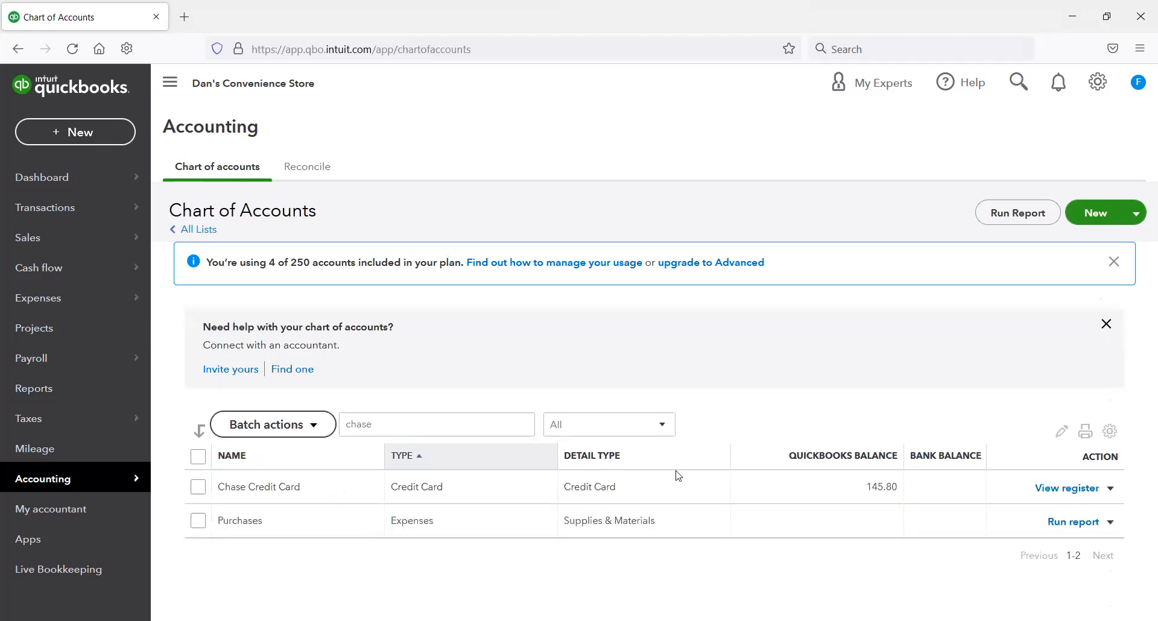
{"action": "left_click", "coordinate": [1061, 488]}
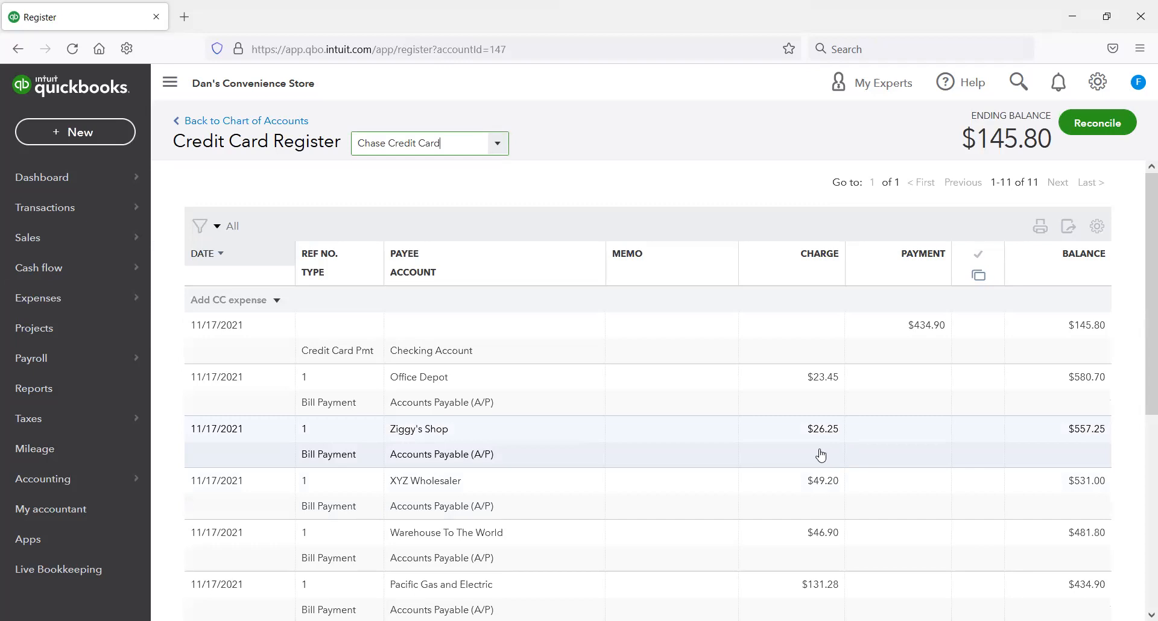
{"action": "scroll", "coordinate": [820, 456], "scroll_direction": "down", "scroll_amount": 1}
{"action": "scroll", "coordinate": [807, 453], "scroll_direction": "down", "scroll_amount": 2}
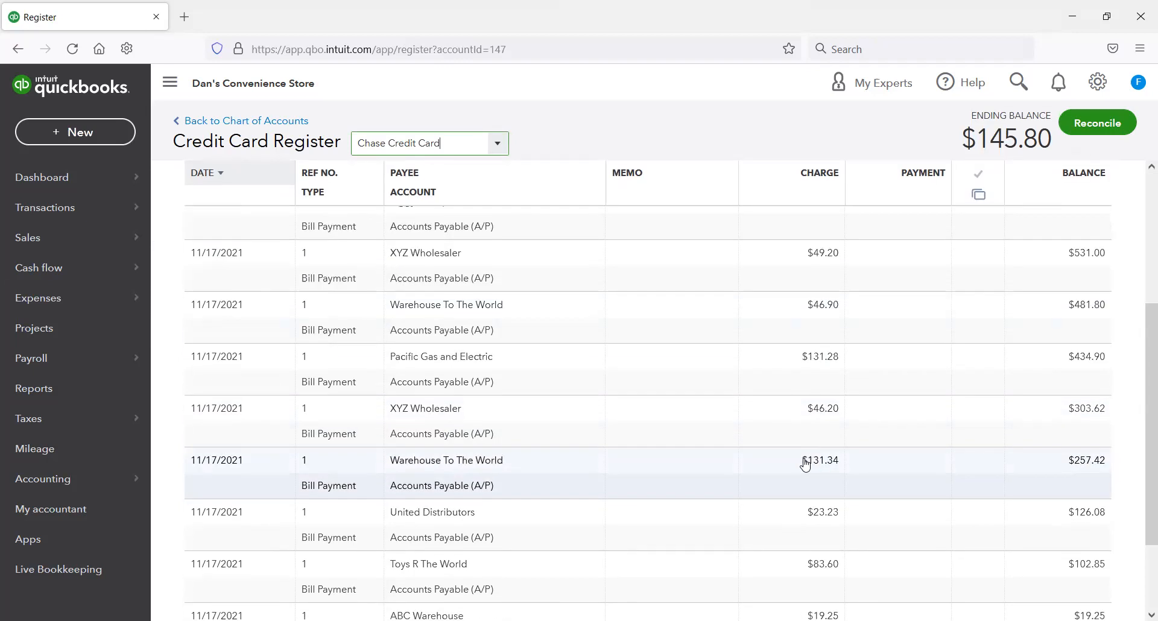
{"action": "scroll", "coordinate": [805, 463], "scroll_direction": "down", "scroll_amount": 2}
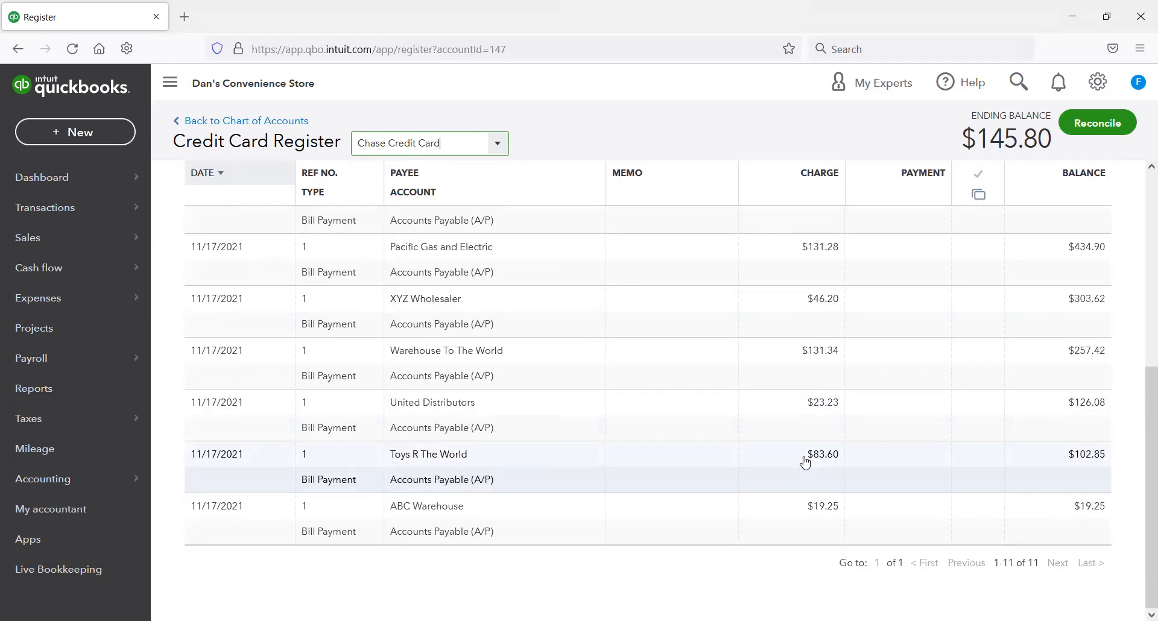
{"action": "scroll", "coordinate": [802, 463], "scroll_direction": "up", "scroll_amount": 5}
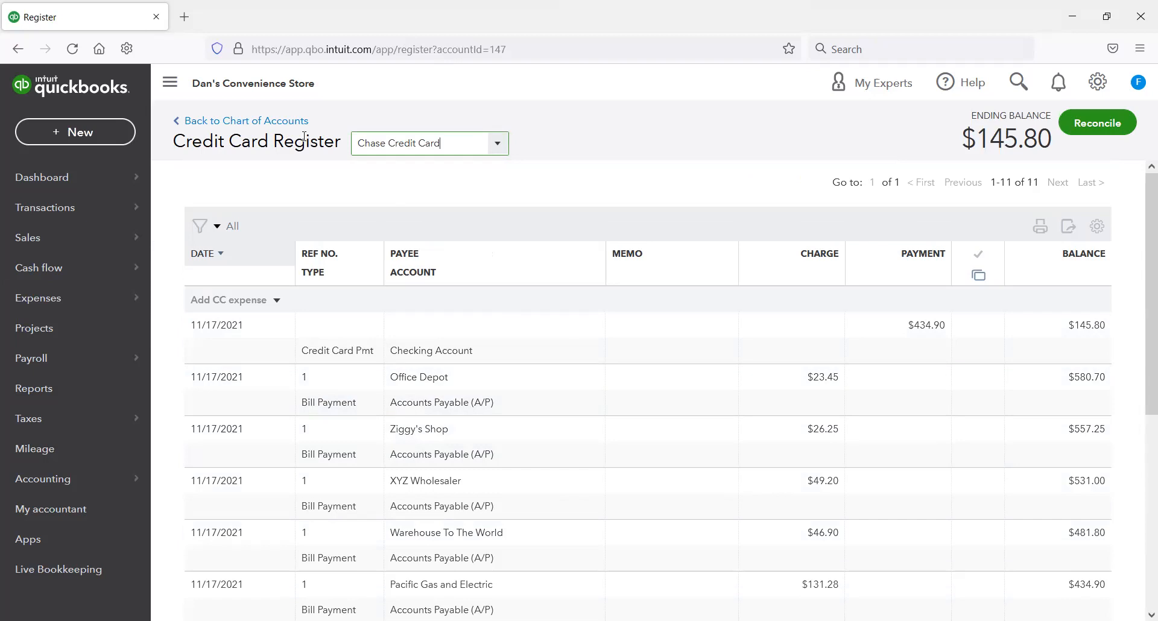
Step: Filter the chart of accounts for "checking" and review the Checking Account register, including the credit card payment to Chase
{"action": "left_click", "coordinate": [280, 120]}
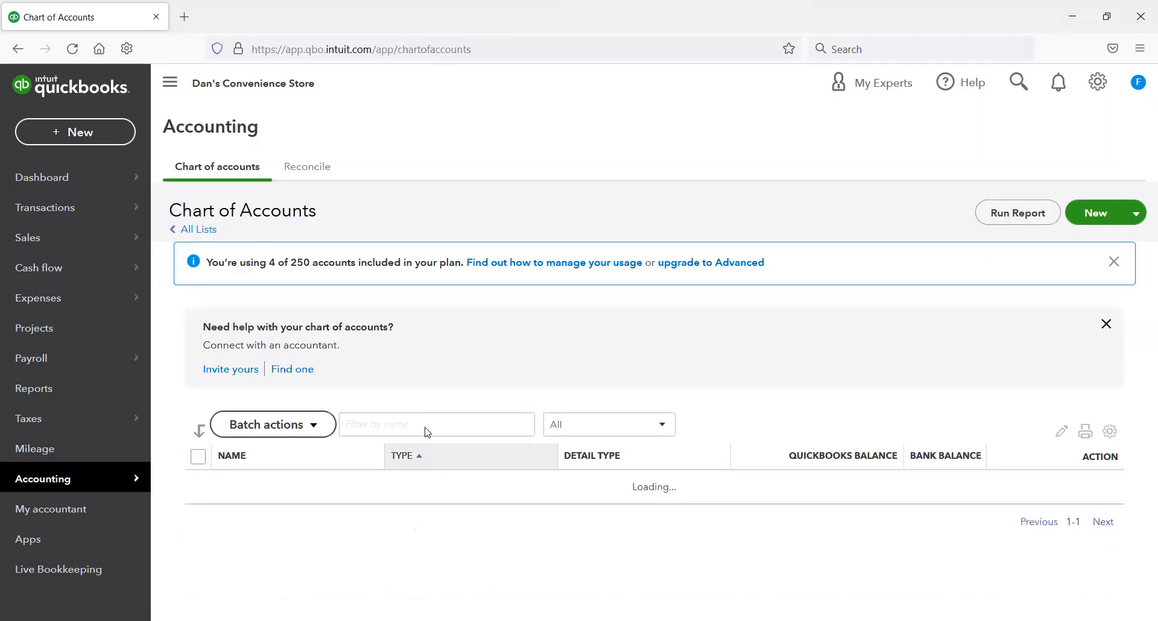
{"action": "left_click", "coordinate": [434, 429]}
{"action": "type", "text": "chase"}
{"action": "left_click_drag", "start_coordinate": [422, 421], "coordinate": [319, 414]}
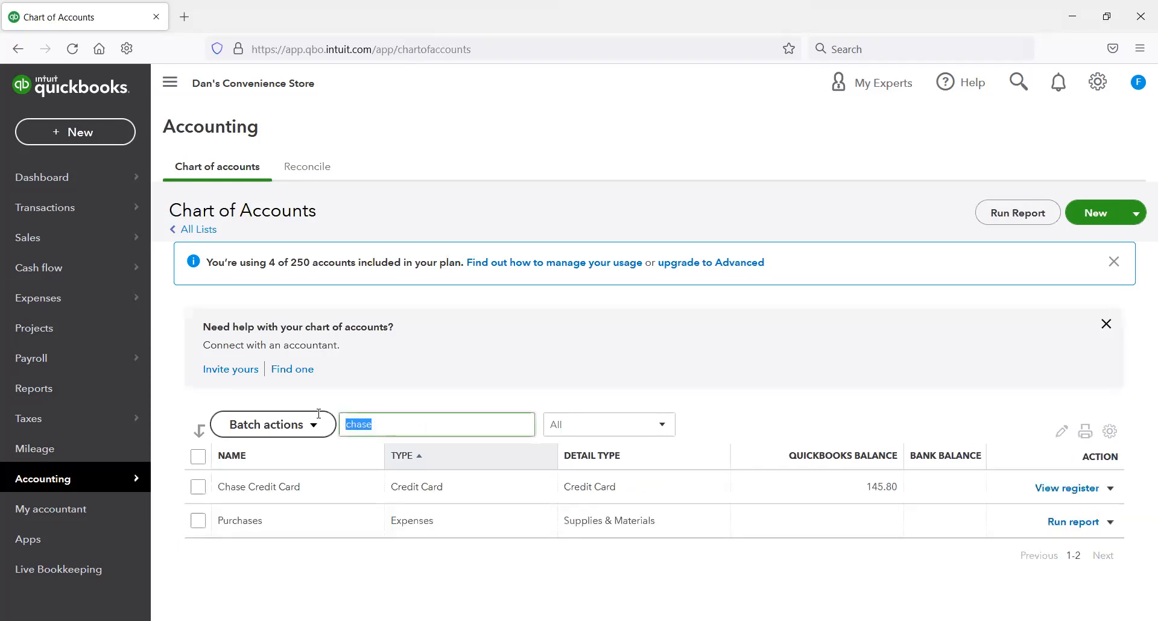
{"action": "type", "text": "checking"}
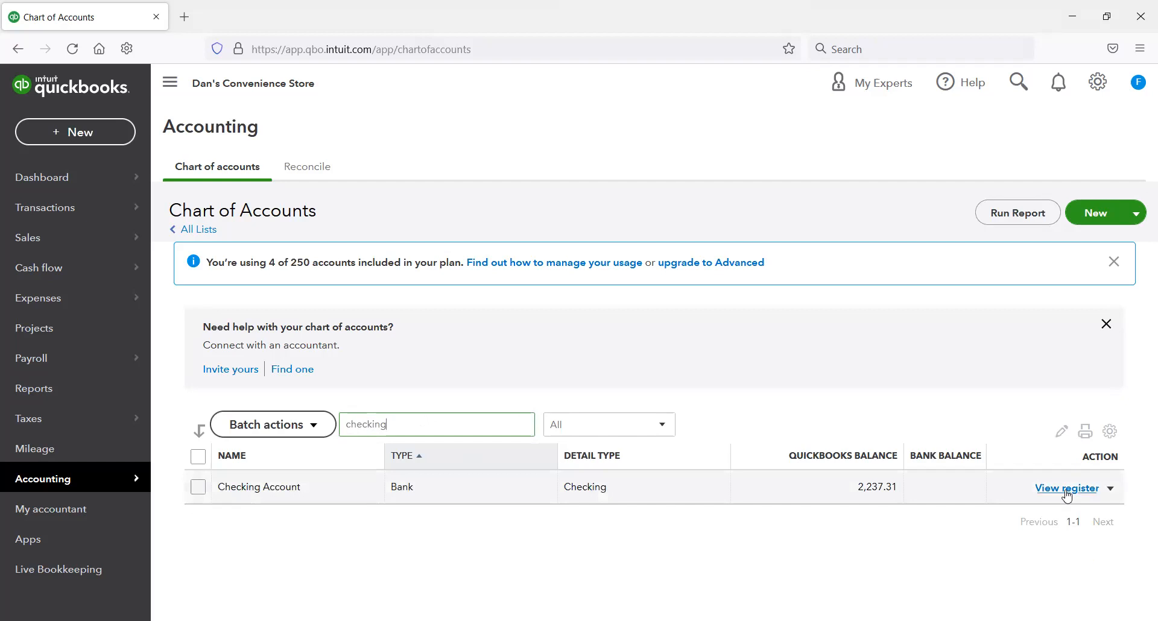
{"action": "left_click", "coordinate": [1066, 489]}
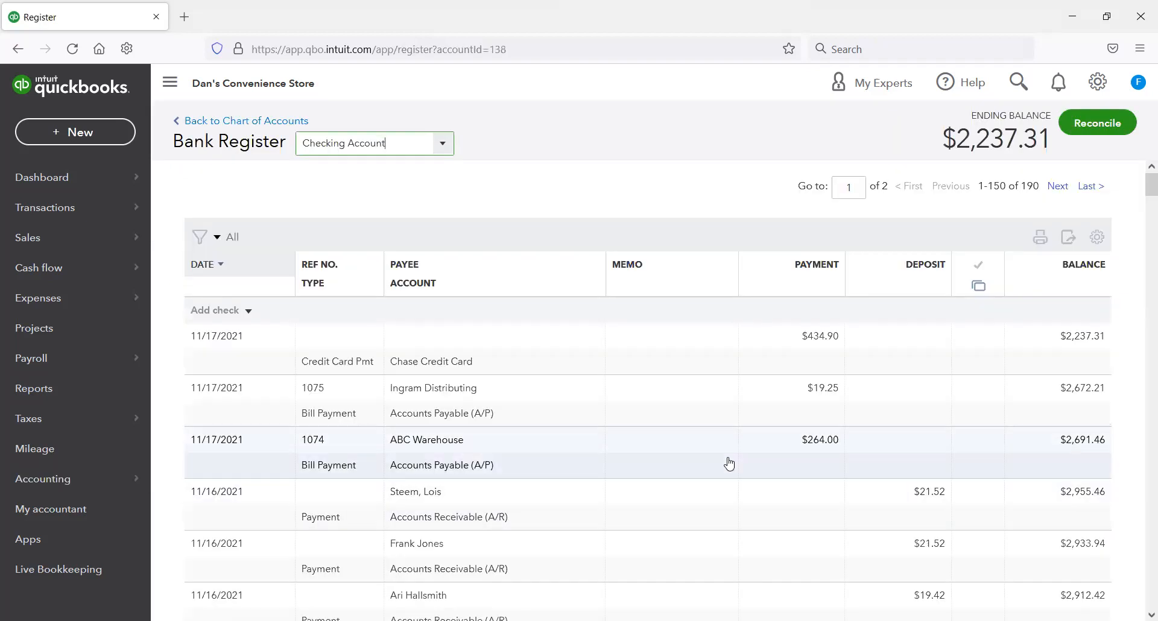
{"action": "scroll", "coordinate": [729, 463], "scroll_direction": "down", "scroll_amount": 6}
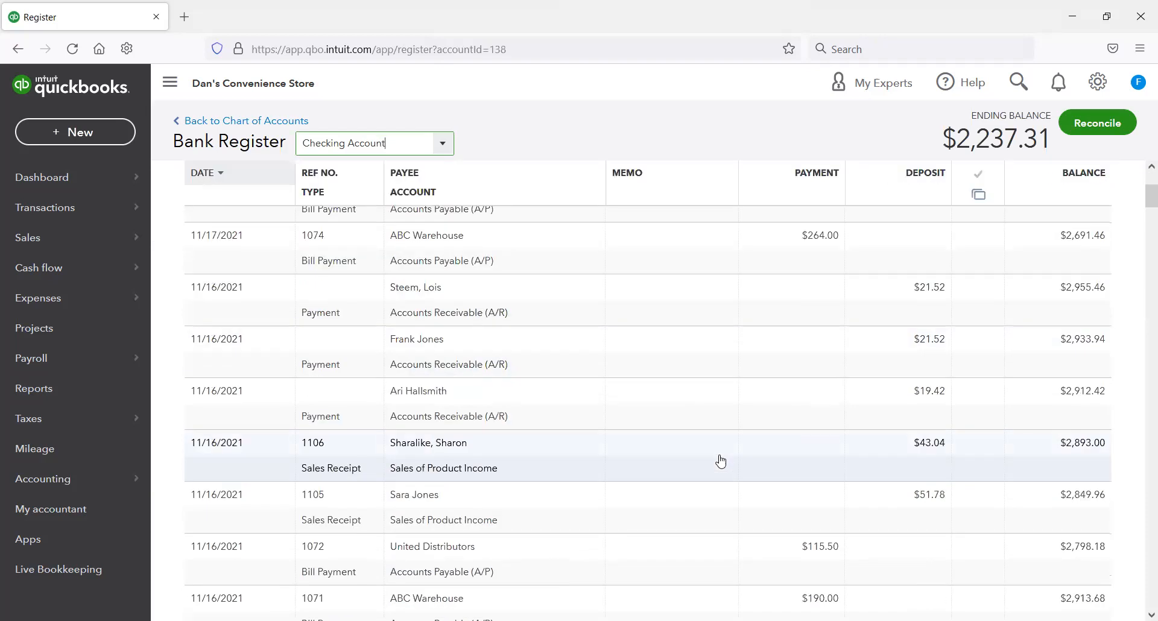
{"action": "scroll", "coordinate": [720, 461], "scroll_direction": "down", "scroll_amount": 3}
{"action": "scroll", "coordinate": [721, 462], "scroll_direction": "down", "scroll_amount": 6}
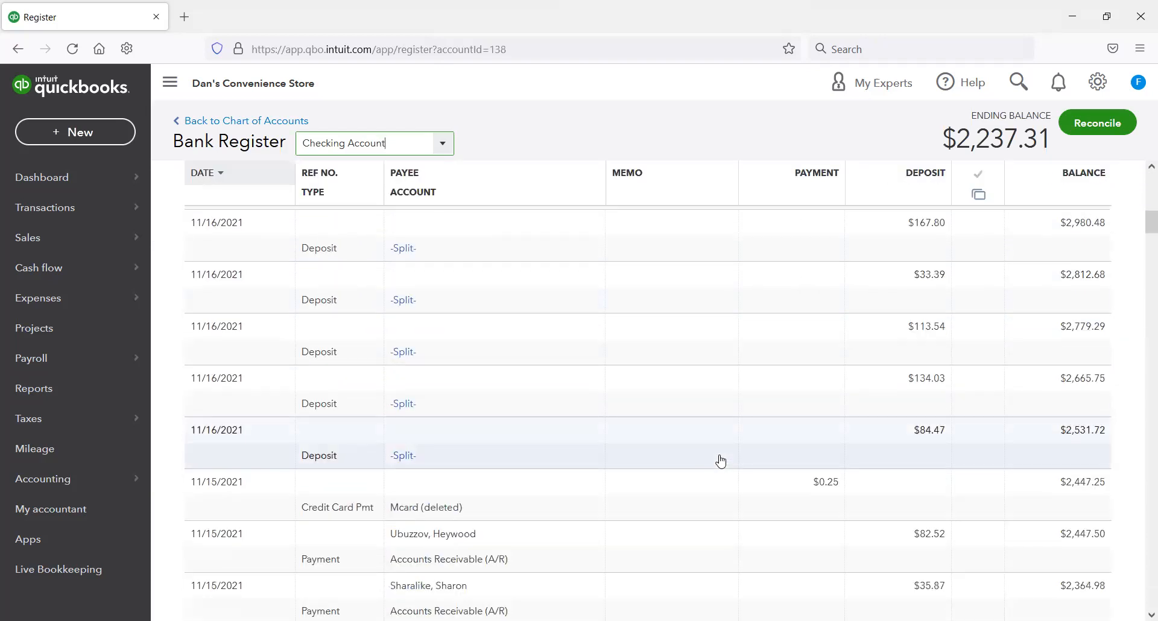
{"action": "scroll", "coordinate": [701, 438], "scroll_direction": "up", "scroll_amount": 15}
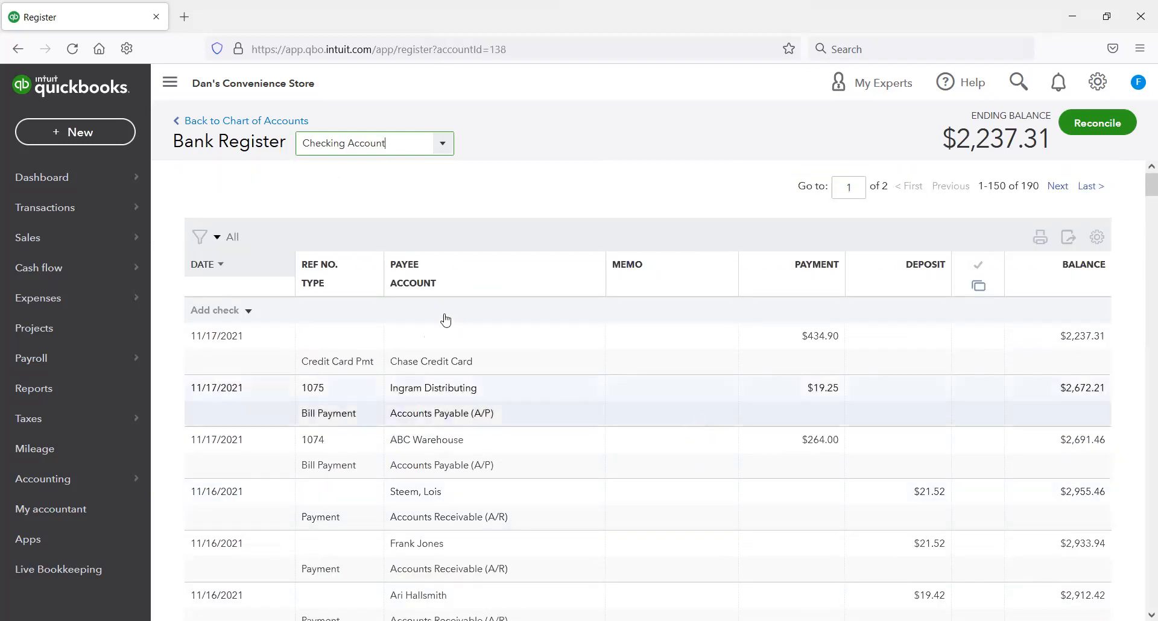
Step: Start a new expense from the expense transactions list and look over its category and item sections
{"action": "mouse_move", "coordinate": [150, 296]}
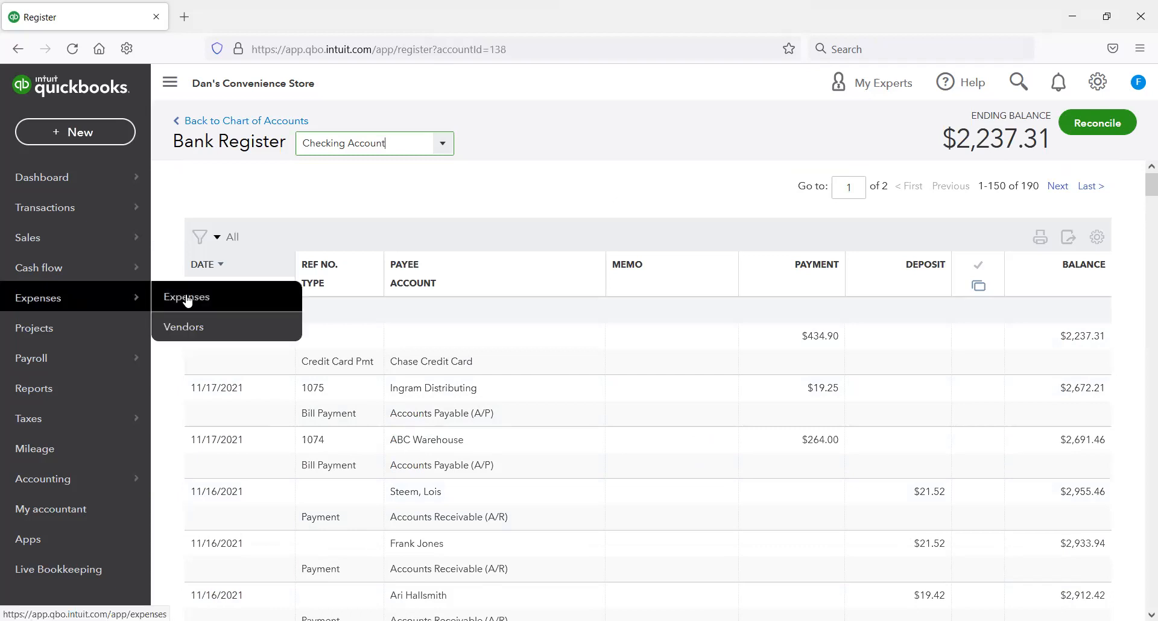
{"action": "left_click", "coordinate": [221, 325]}
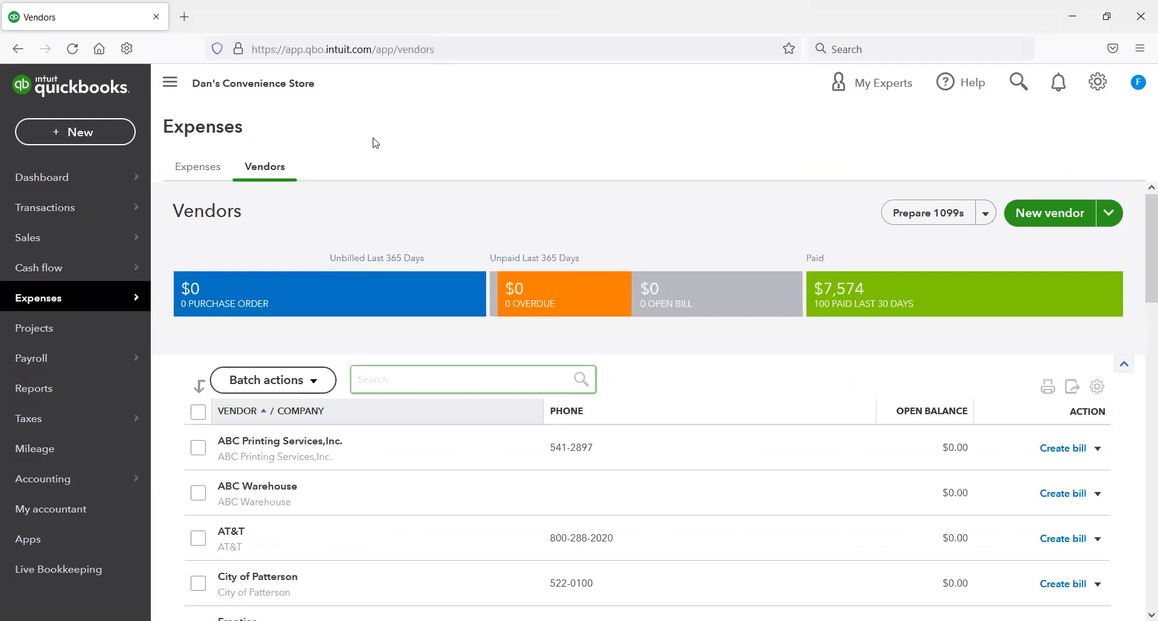
{"action": "left_click", "coordinate": [201, 171]}
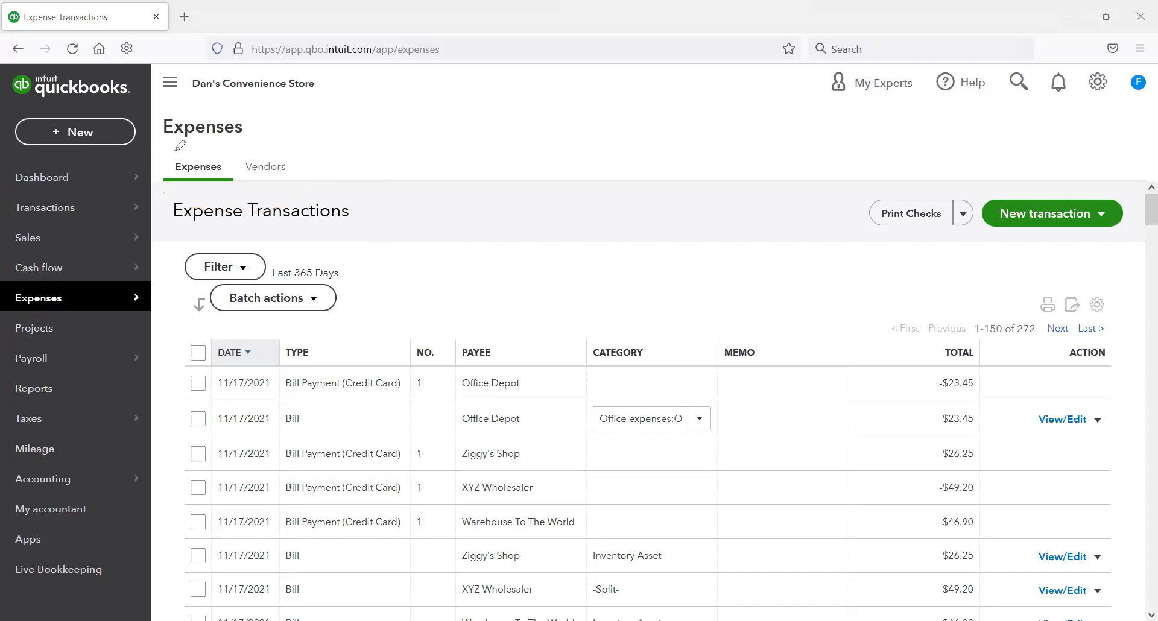
{"action": "left_click", "coordinate": [1060, 215]}
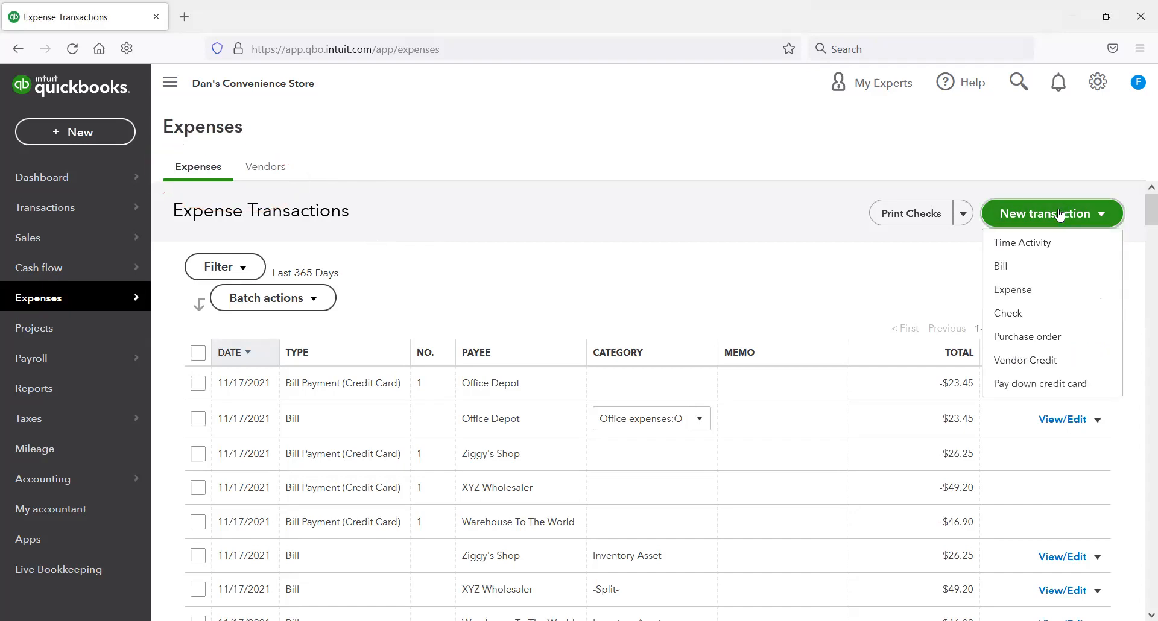
{"action": "left_click", "coordinate": [1024, 298]}
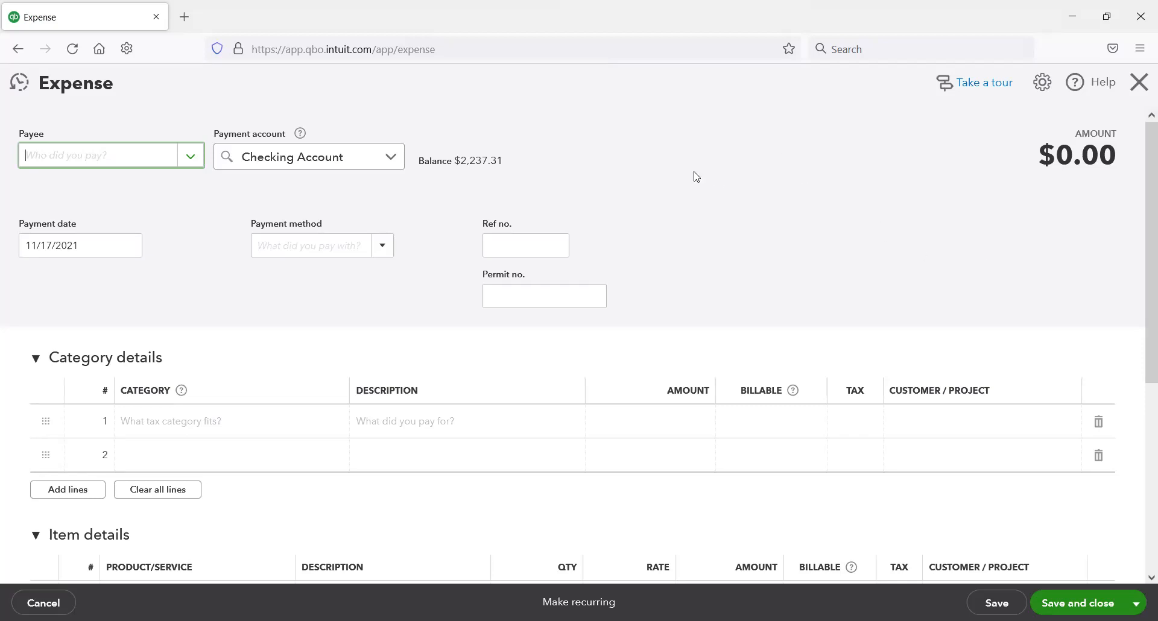
{"action": "scroll", "coordinate": [581, 254], "scroll_direction": "down", "scroll_amount": 2}
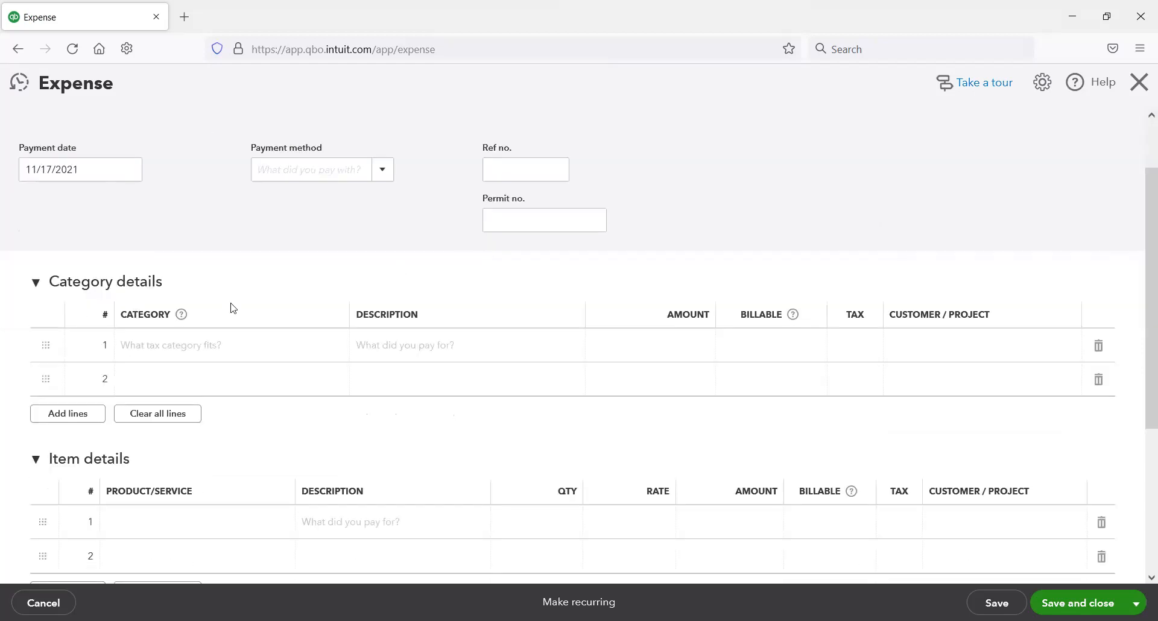
{"action": "scroll", "coordinate": [210, 278], "scroll_direction": "up", "scroll_amount": 2}
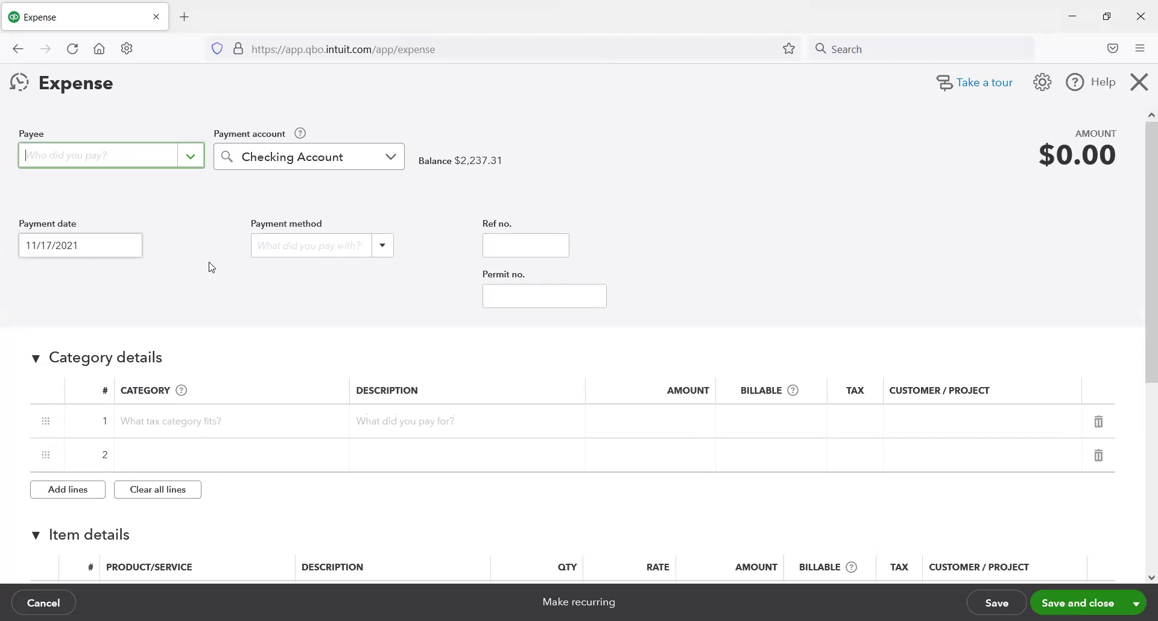
Step: Add a new vendor named Chase Bank as the expense's payee and open its detailed vendor information
{"action": "left_click", "coordinate": [184, 159]}
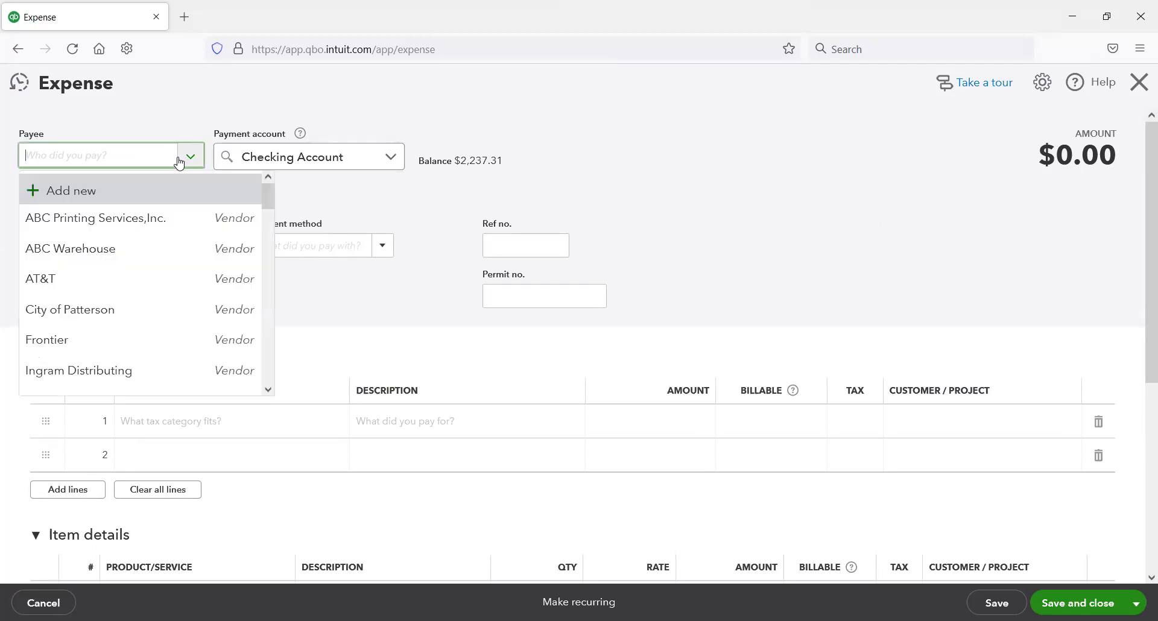
{"action": "left_click", "coordinate": [126, 200]}
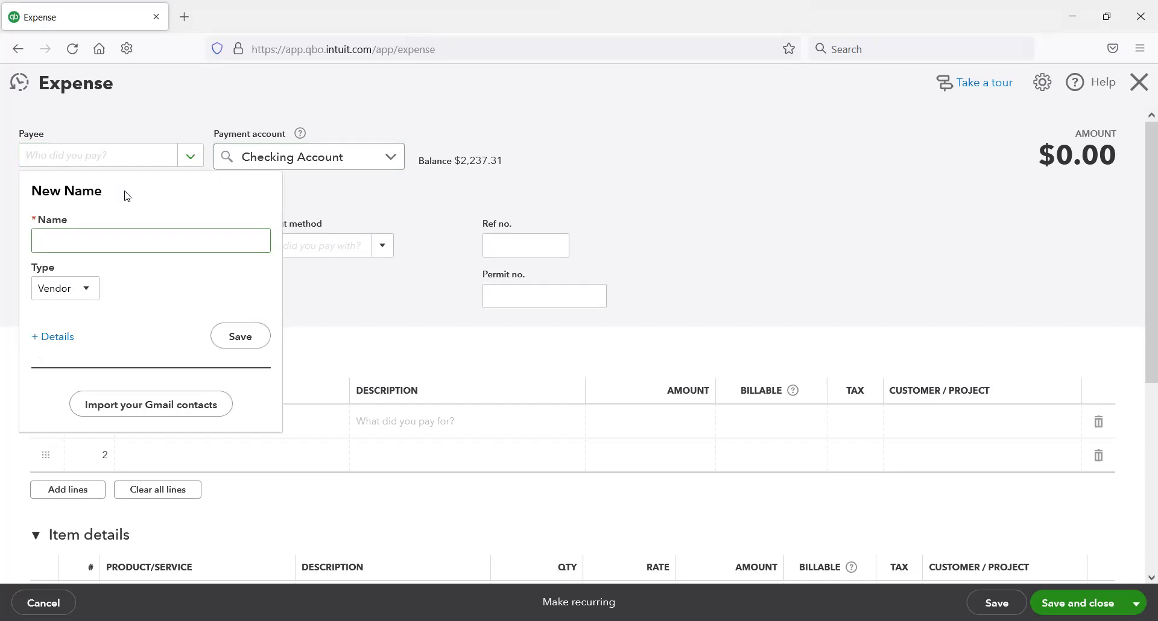
{"action": "type", "text": "Chase Bank"}
{"action": "left_click", "coordinate": [123, 359]}
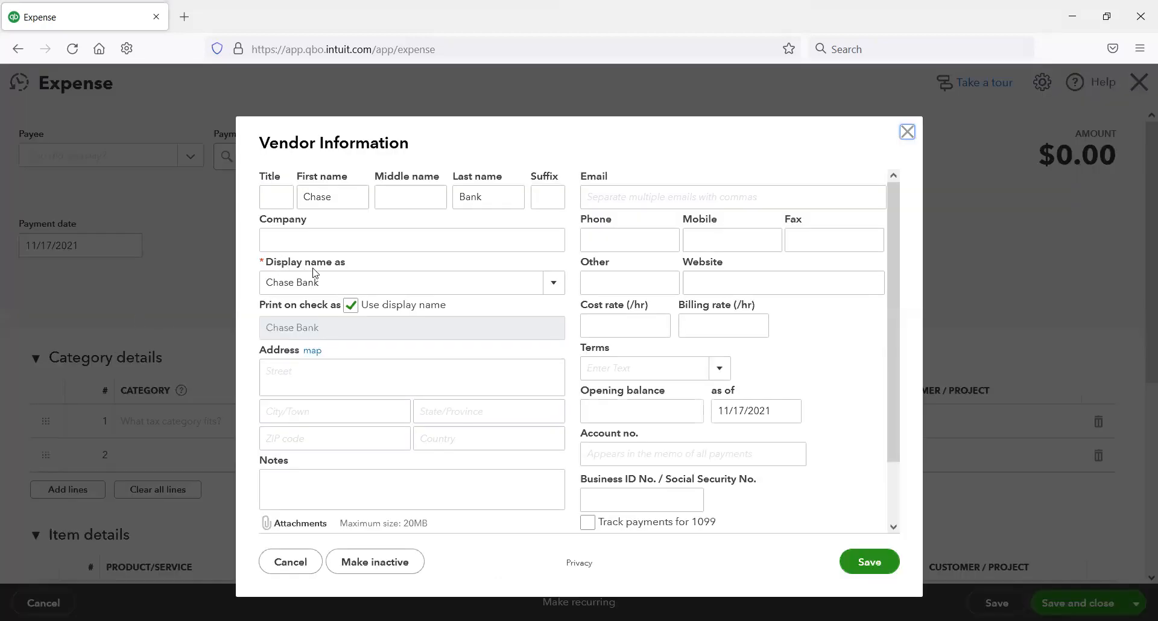
{"action": "left_click", "coordinate": [288, 378]}
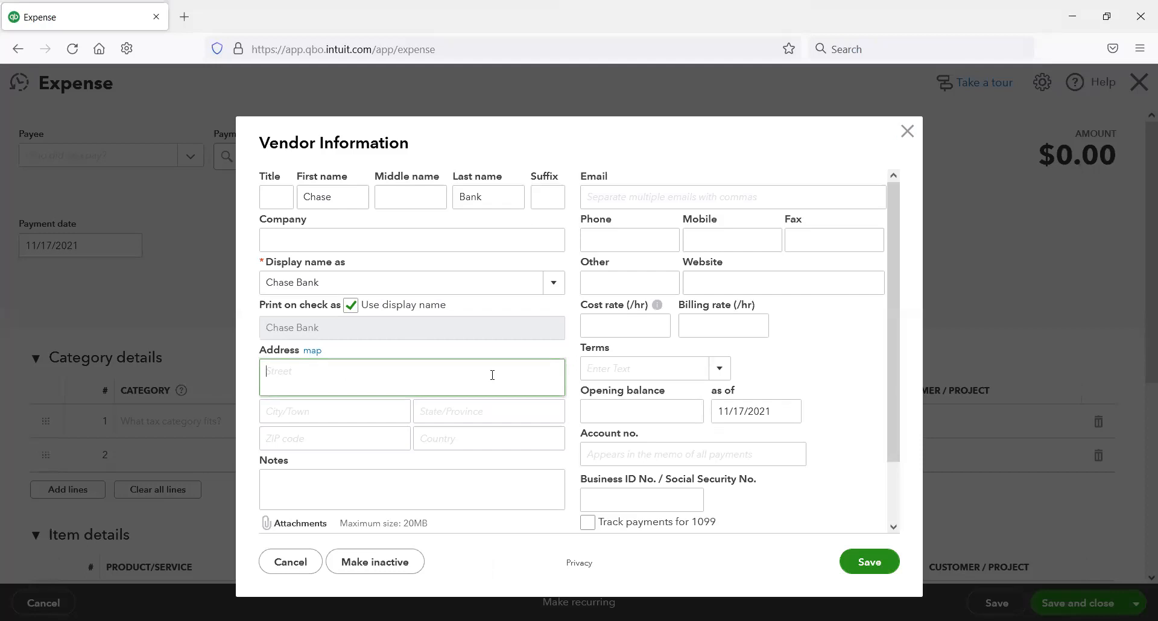
Step: Enter Chase Bank's street address, city, state and ZIP code in its vendor information, then save the vendor
{"action": "key", "text": "Return"}
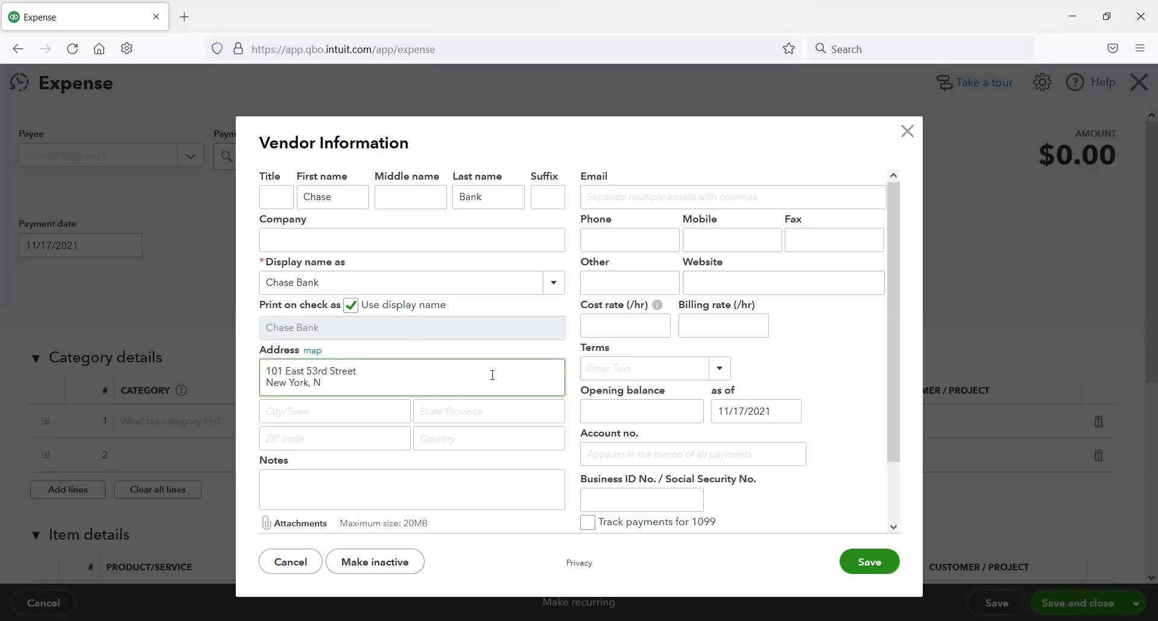
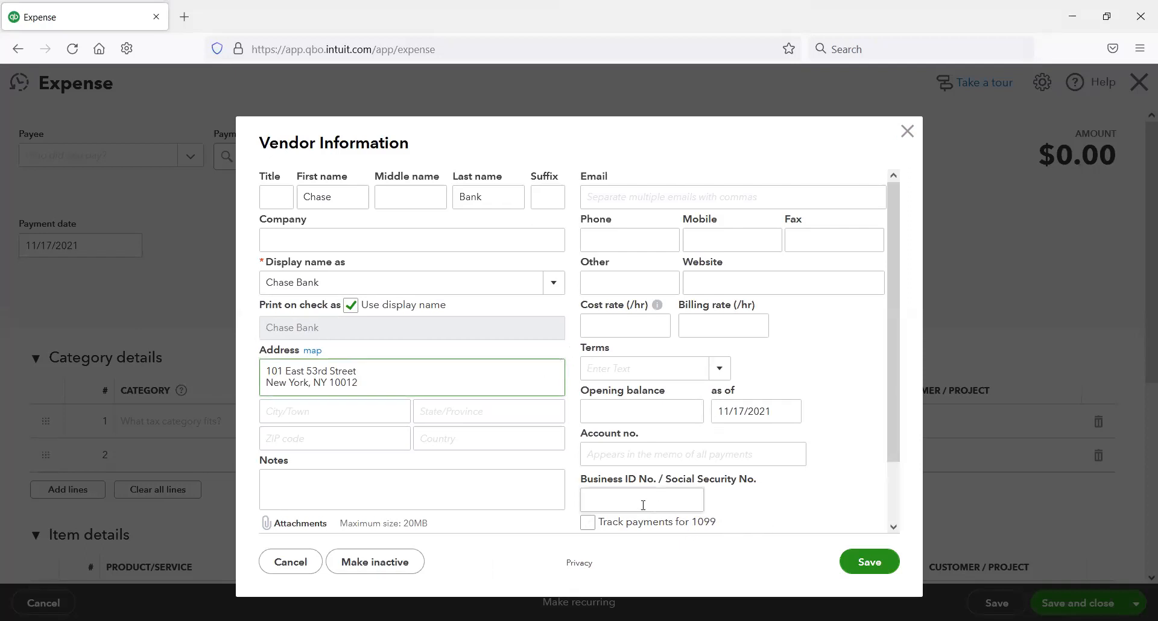
{"action": "left_click", "coordinate": [861, 561]}
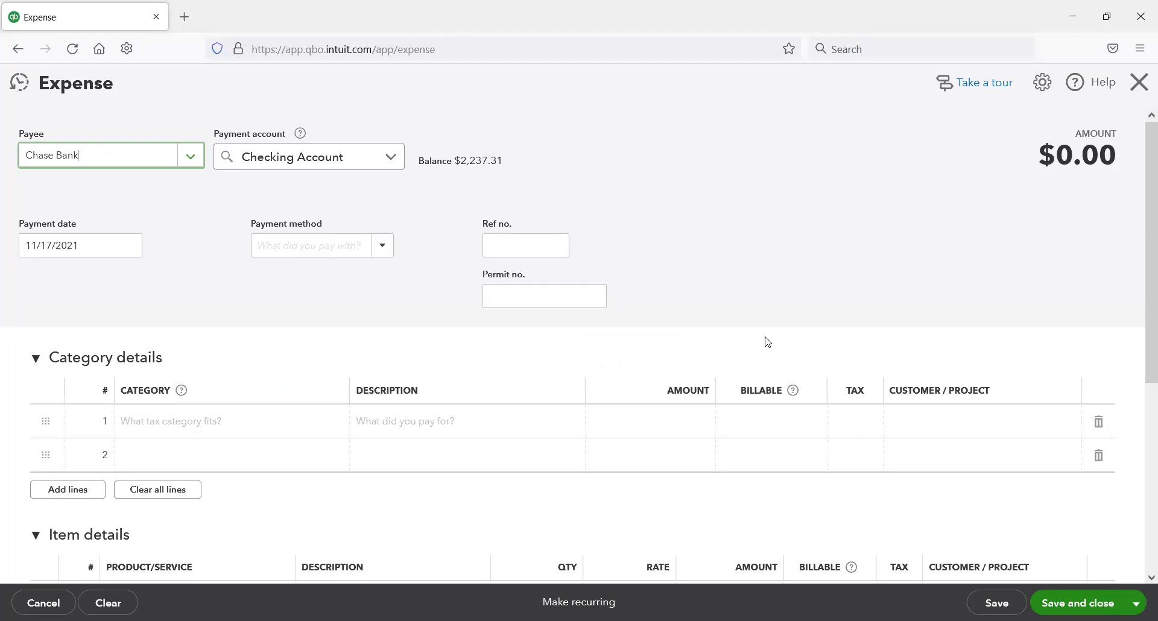
Step: Set the expense's payment account to Chase Credit Card and assign the Credit card interest category to the first line
{"action": "left_click", "coordinate": [392, 159]}
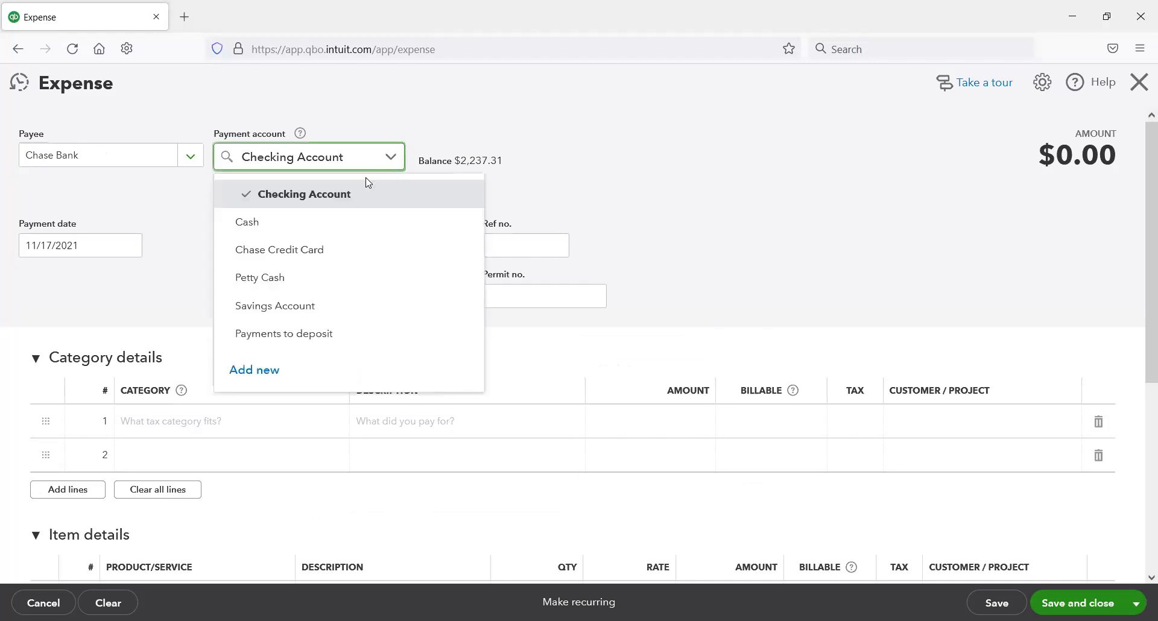
{"action": "left_click", "coordinate": [333, 251]}
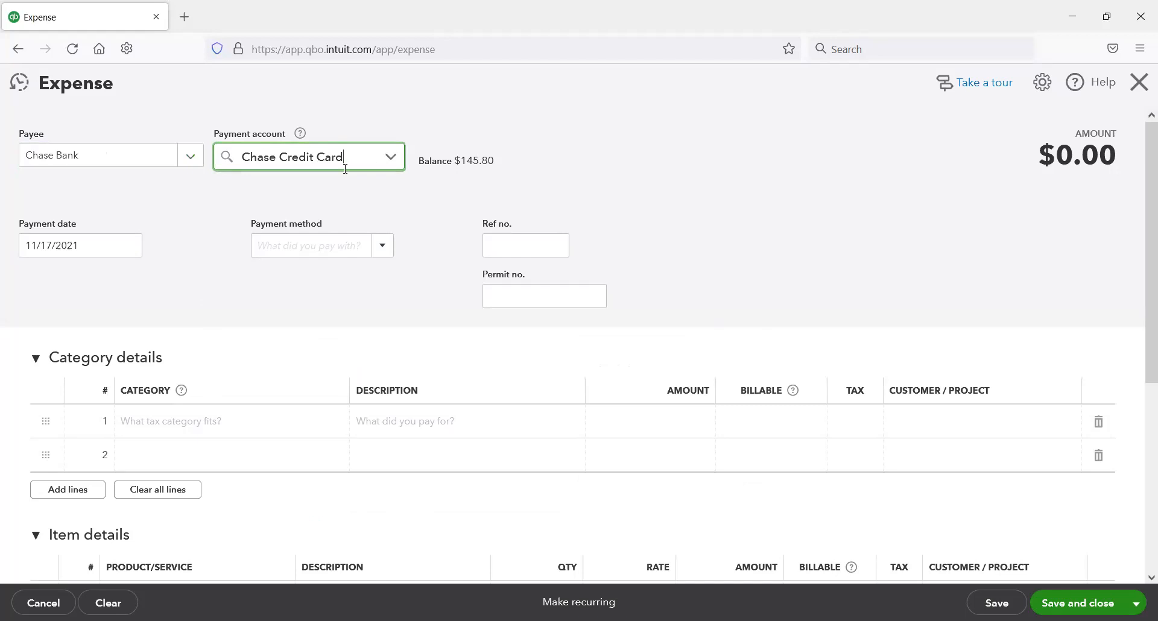
{"action": "left_click", "coordinate": [280, 422]}
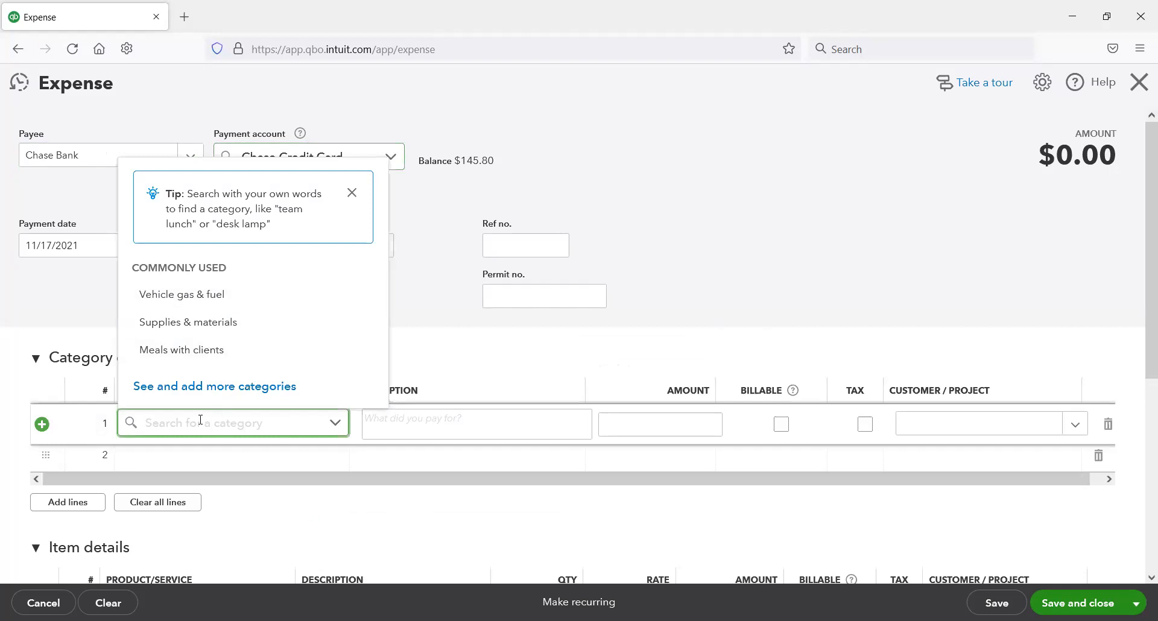
{"action": "type", "text": "cred"}
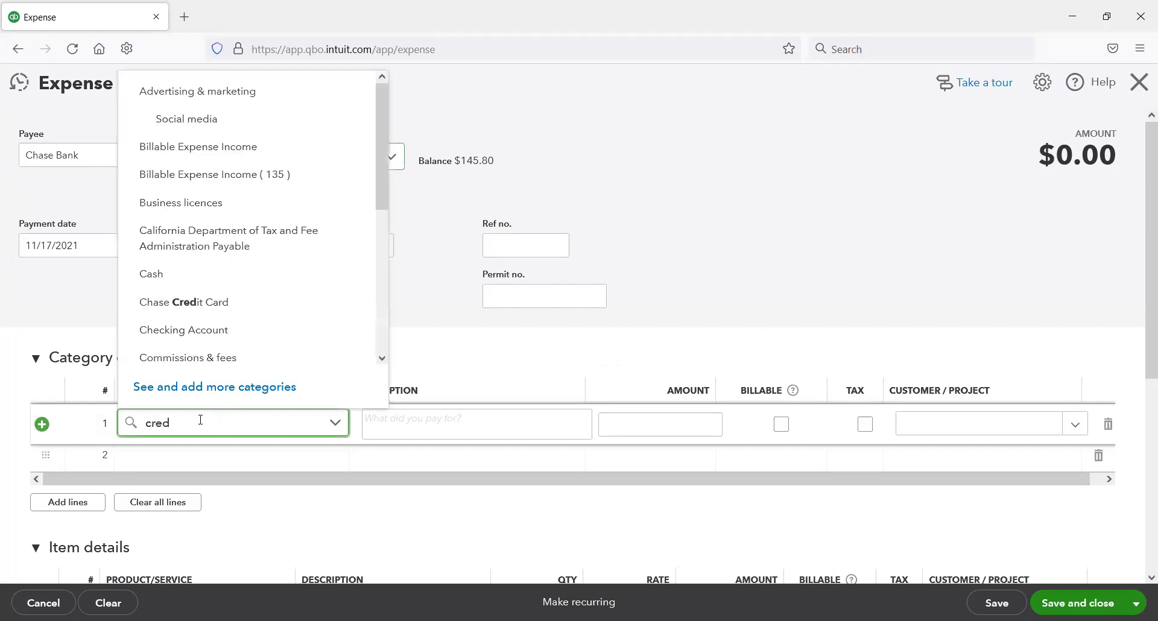
{"action": "type", "text": "it"}
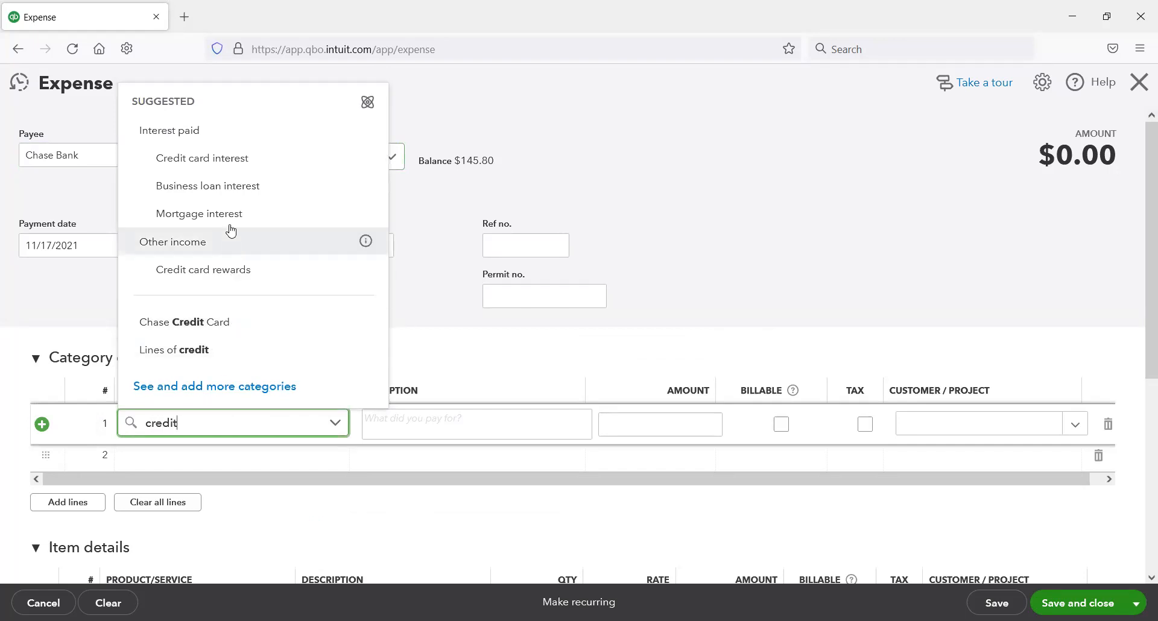
{"action": "left_click", "coordinate": [241, 160]}
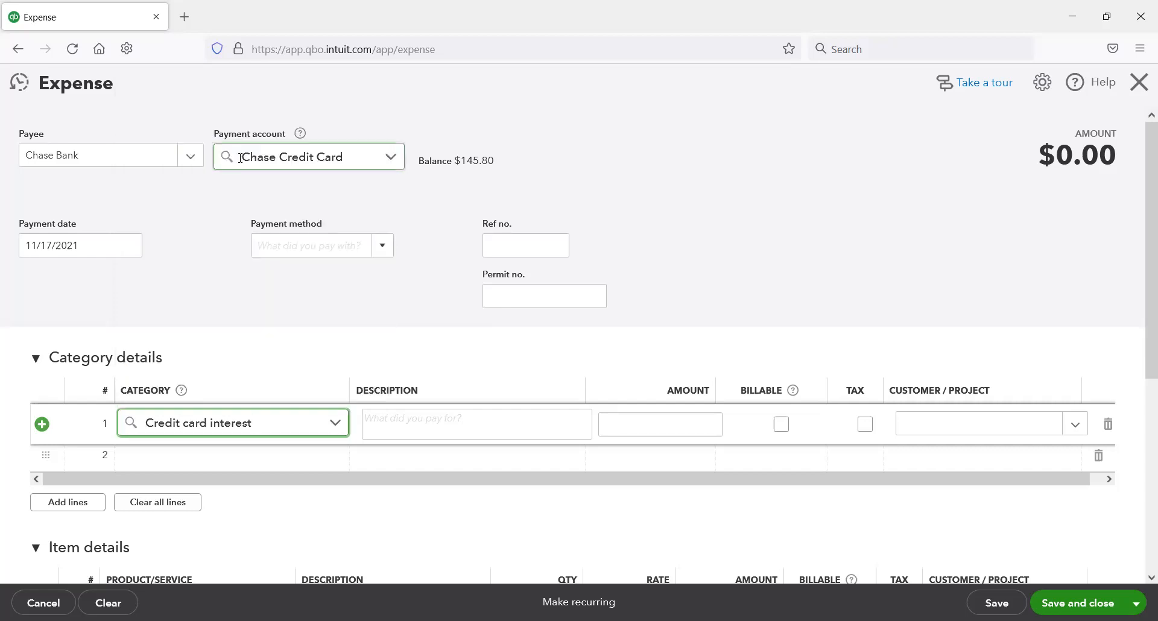
Step: Describe the first line as "Interest for the month of November" with an amount of 0.75, then save and close the expense
{"action": "left_click", "coordinate": [535, 426]}
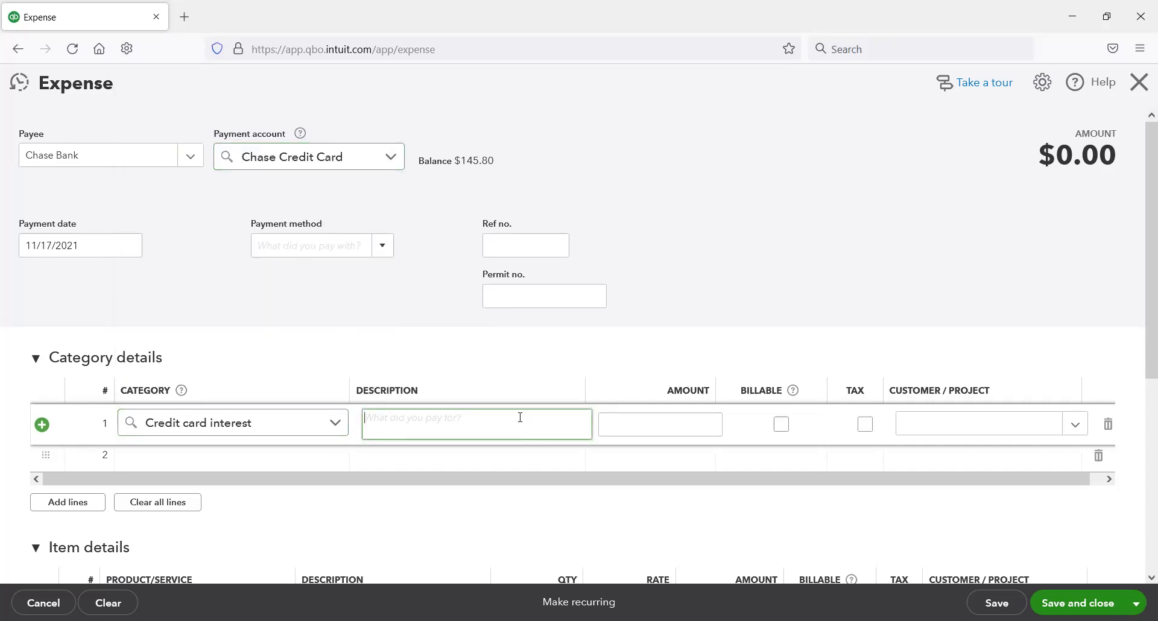
{"action": "type", "text": "Inter"}
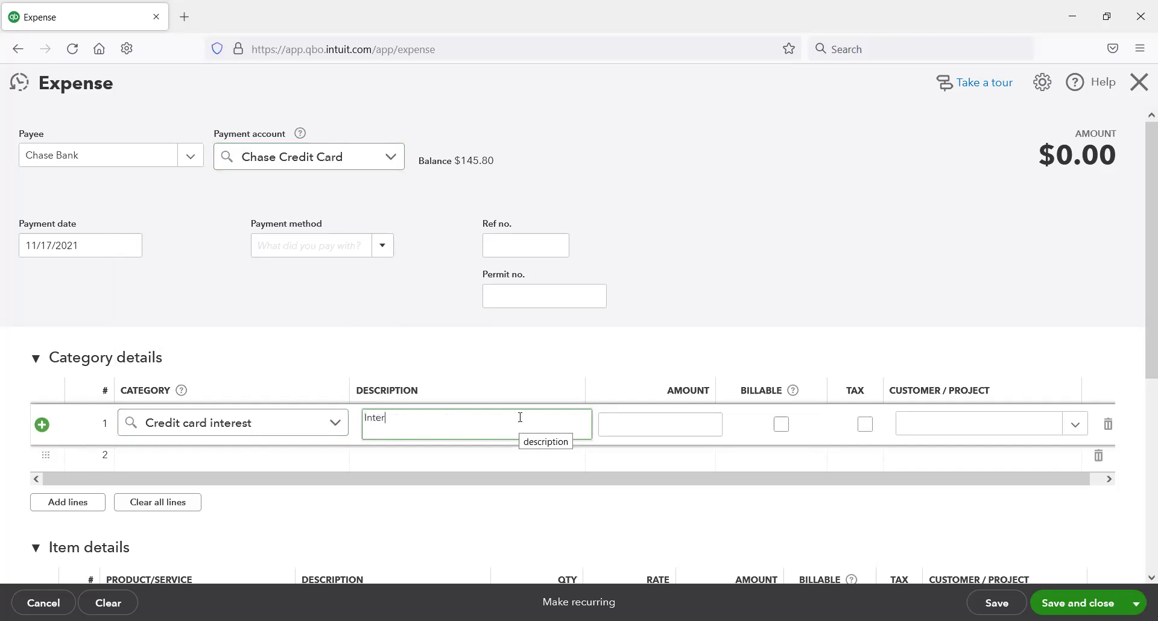
{"action": "type", "text": "est for the month of Novemer"}
{"action": "key", "text": "BackSpace"}
{"action": "type", "text": "ber"}
{"action": "key", "text": "Tab"}
{"action": "type", "text": ".75"}
{"action": "key", "text": "Tab"}
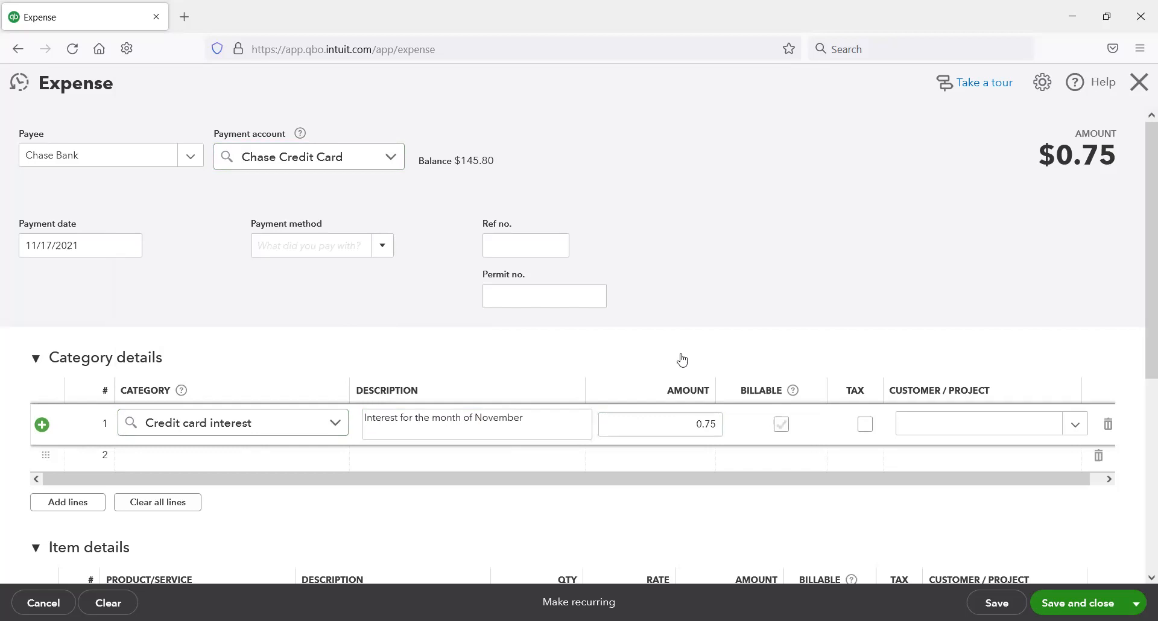
{"action": "scroll", "coordinate": [708, 384], "scroll_direction": "down", "scroll_amount": 1}
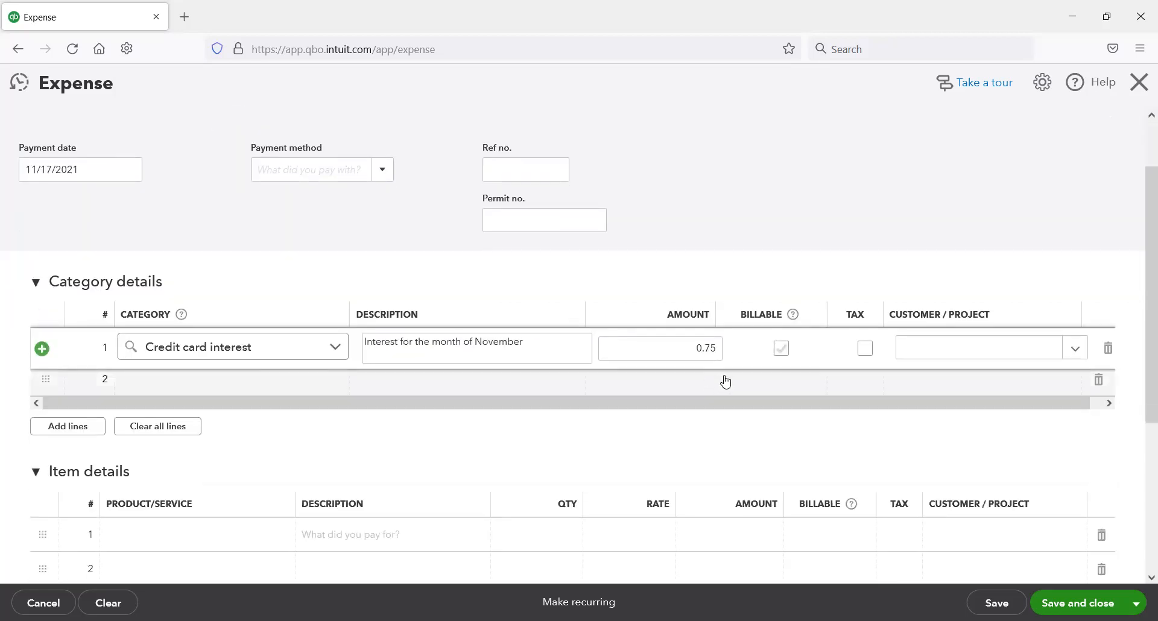
{"action": "scroll", "coordinate": [724, 382], "scroll_direction": "up", "scroll_amount": 1}
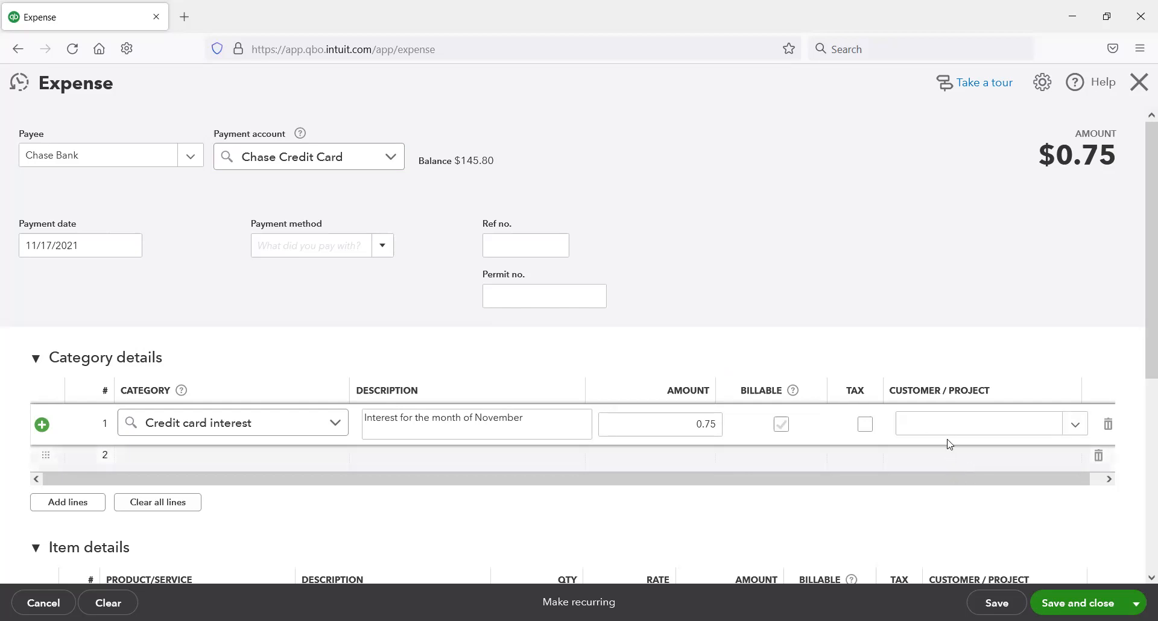
{"action": "left_click", "coordinate": [1100, 604]}
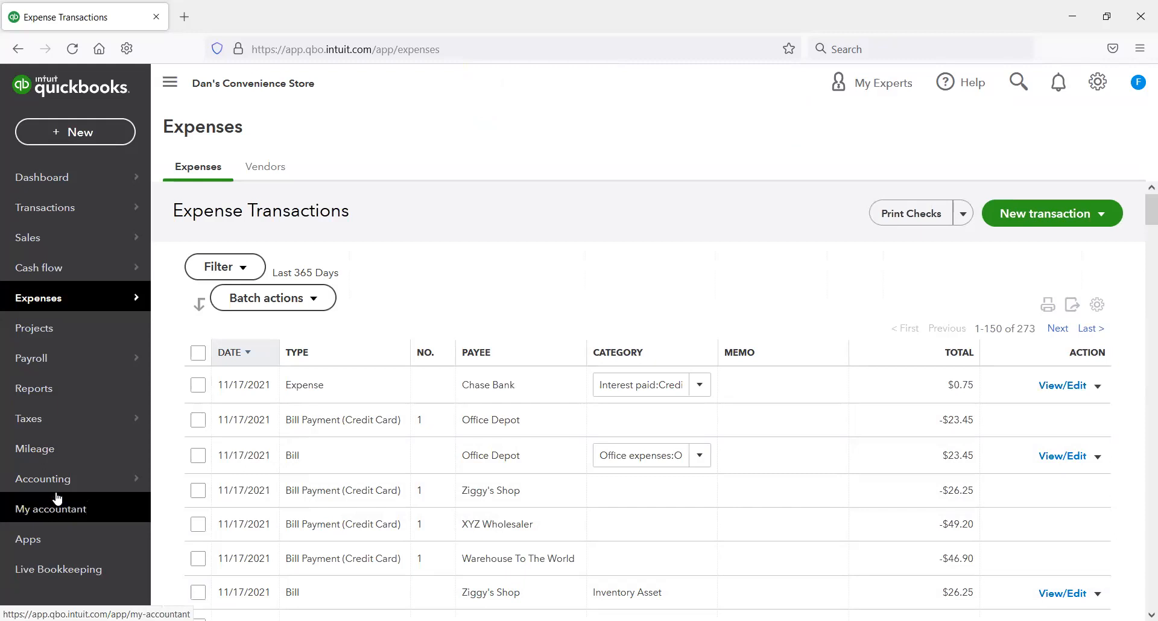
Step: Filter the chart of accounts for "chas" and review the Chase Credit Card register, including the interest expense and ending balance
{"action": "mouse_move", "coordinate": [67, 478]}
{"action": "left_click", "coordinate": [193, 480]}
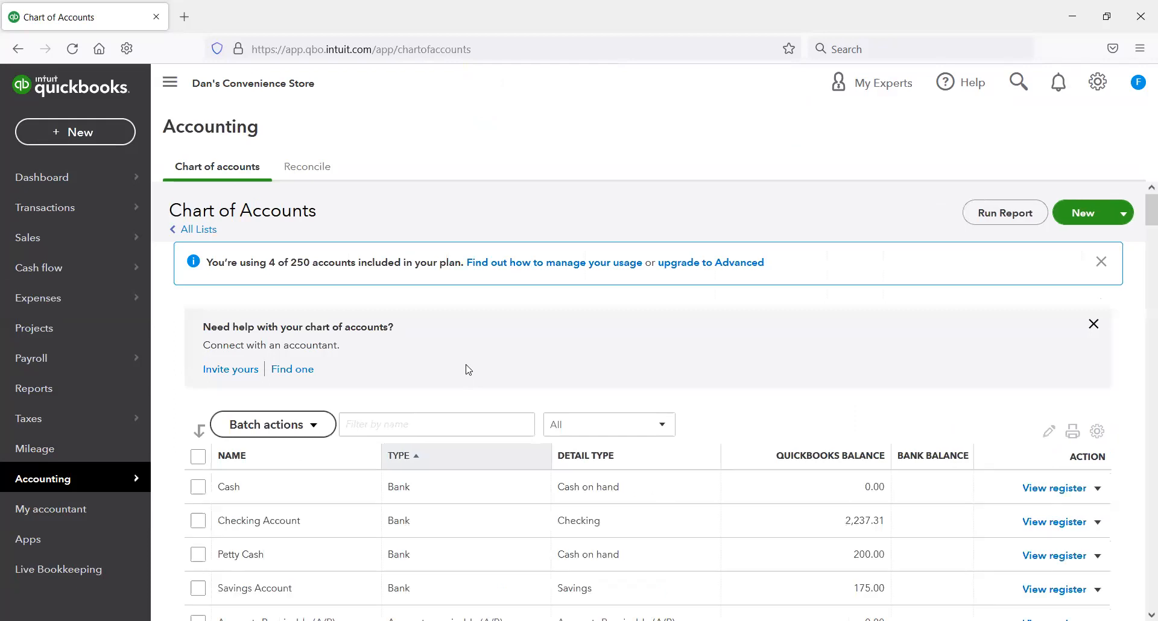
{"action": "left_click", "coordinate": [398, 423]}
{"action": "key", "text": "BackSpace"}
{"action": "key", "text": "BackSpace"}
{"action": "key", "text": "BackSpace"}
{"action": "key", "text": "BackSpace"}
{"action": "key", "text": "BackSpace"}
{"action": "key", "text": "BackSpace"}
{"action": "type", "text": "as"}
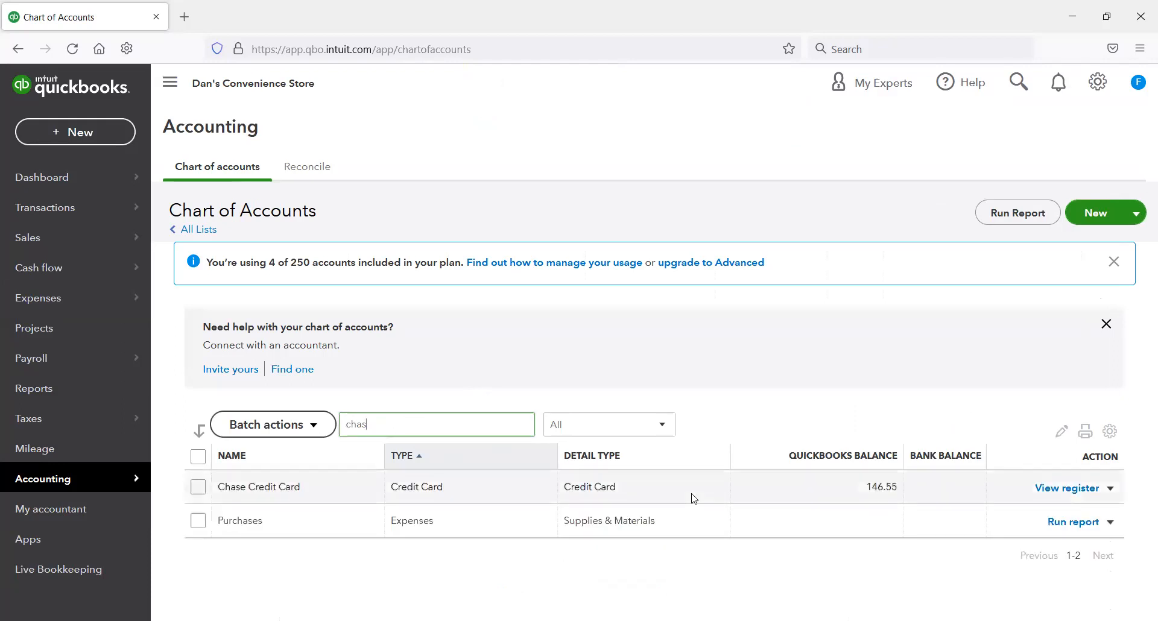
{"action": "left_click", "coordinate": [1067, 488]}
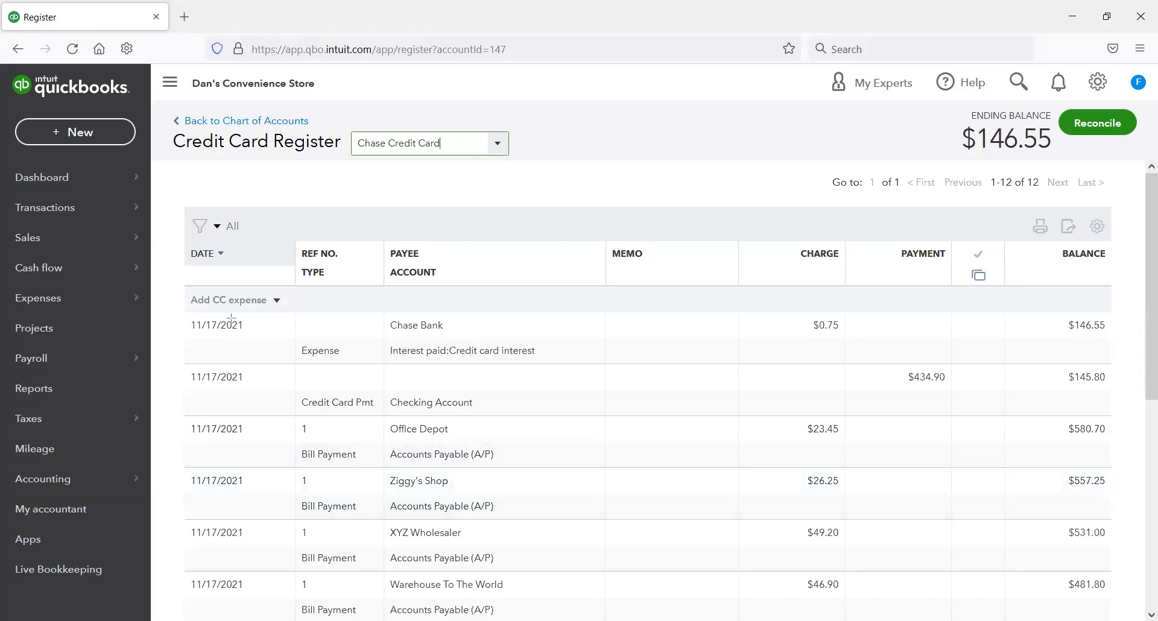
{"action": "left_click_drag", "start_coordinate": [1148, 382], "coordinate": [1143, 368]}
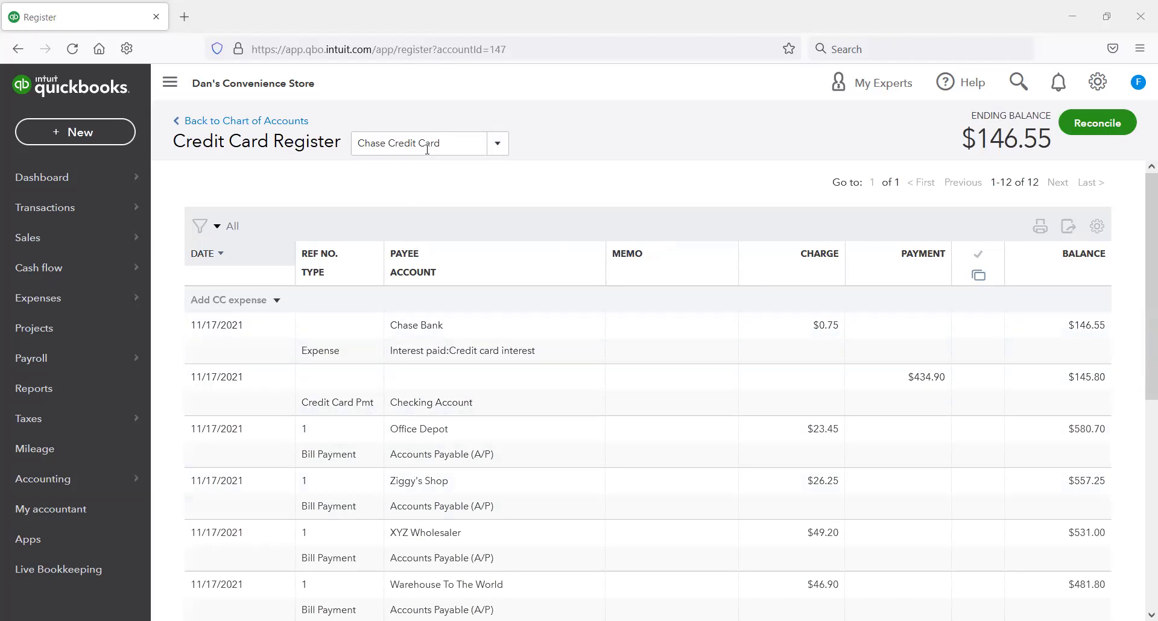
{"action": "left_click_drag", "start_coordinate": [373, 343], "coordinate": [611, 371]}
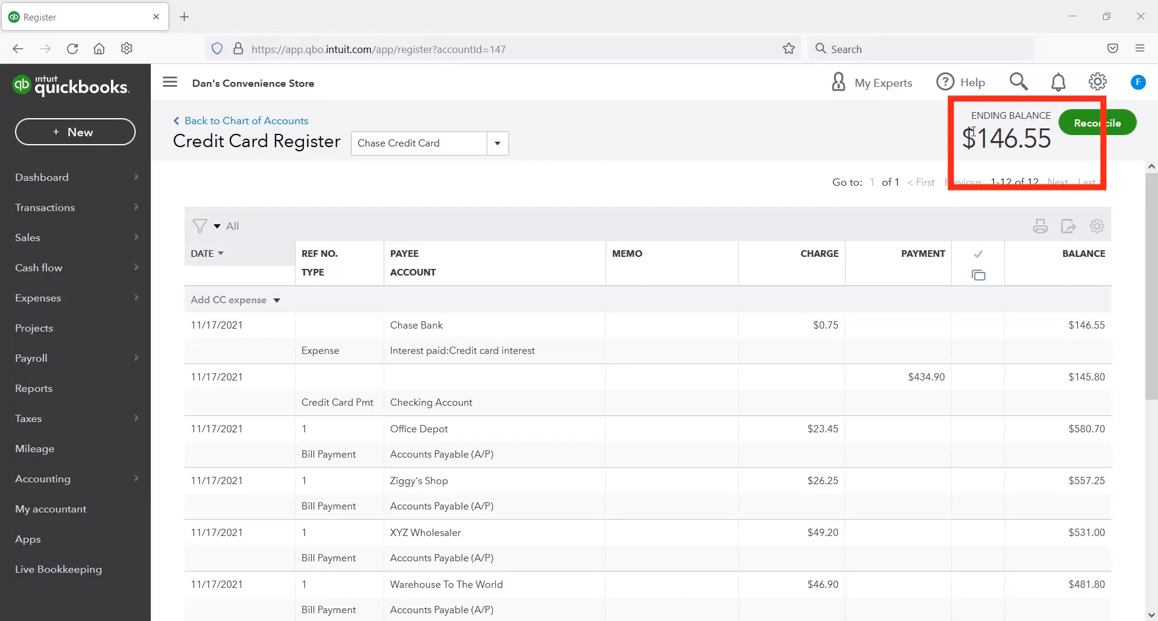
{"action": "left_click_drag", "start_coordinate": [977, 133], "coordinate": [1046, 148]}
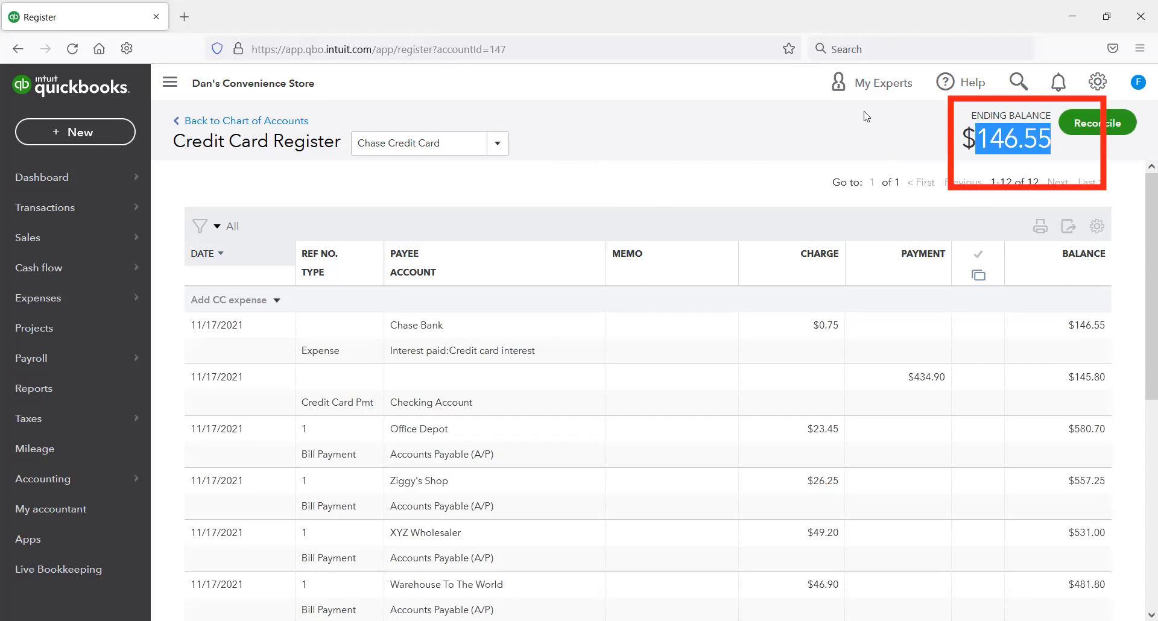
Step: Start a credit card pay-down for the Chase Credit Card and set the amount paid to 146.55
{"action": "left_click", "coordinate": [119, 135]}
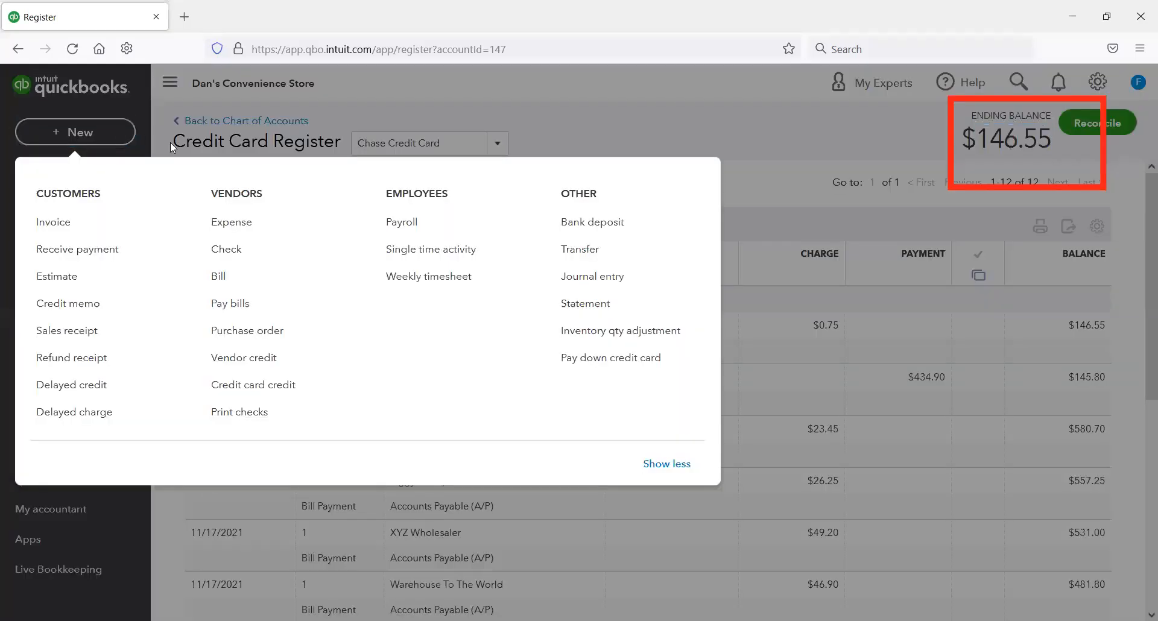
{"action": "left_click", "coordinate": [624, 360]}
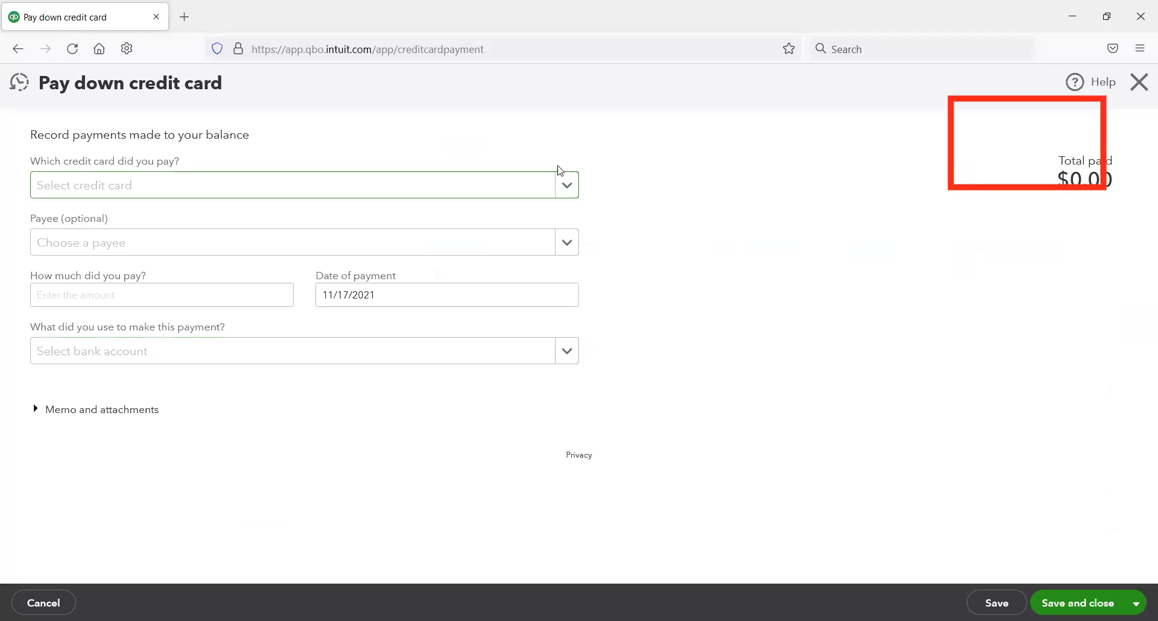
{"action": "left_click", "coordinate": [568, 189]}
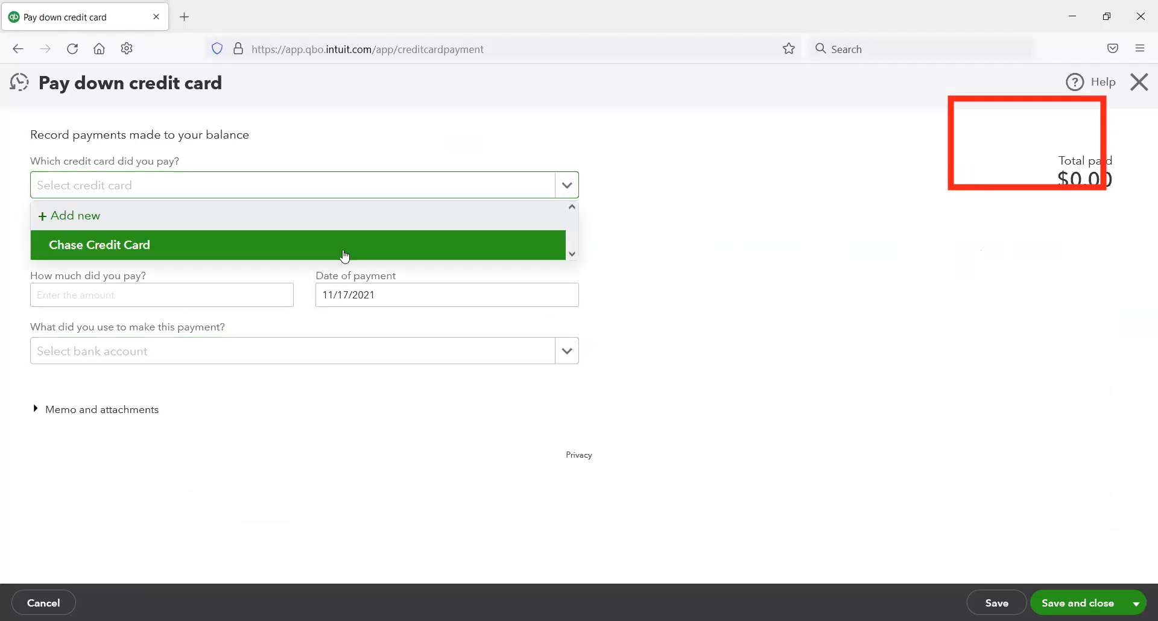
{"action": "left_click", "coordinate": [392, 244]}
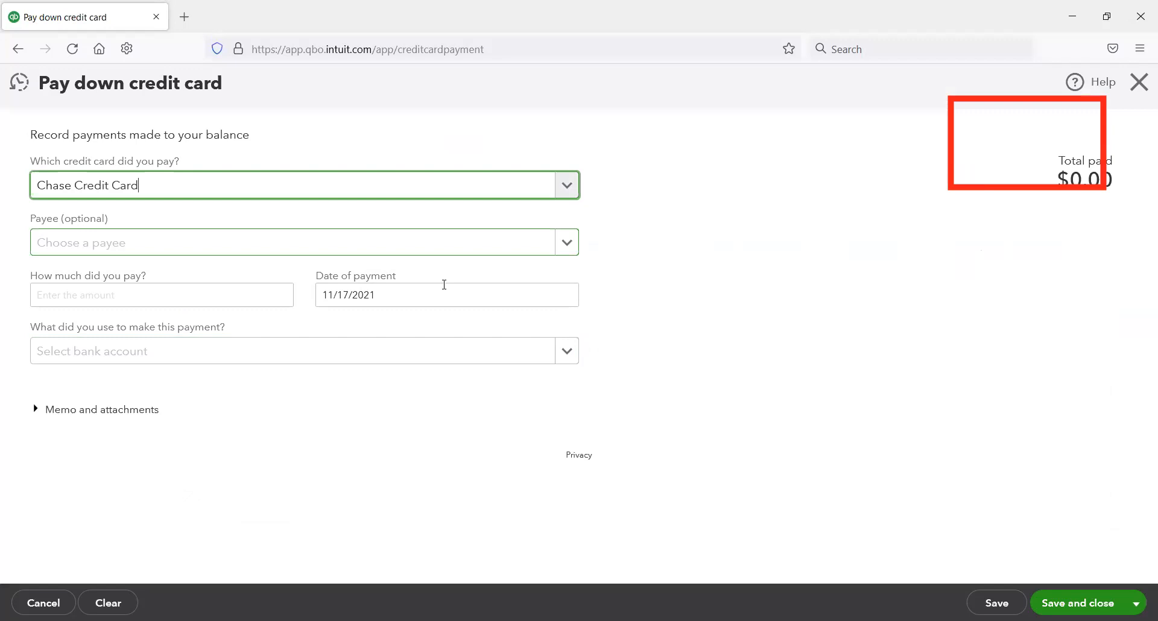
{"action": "left_click", "coordinate": [249, 297]}
{"action": "type", "text": "146.55"}
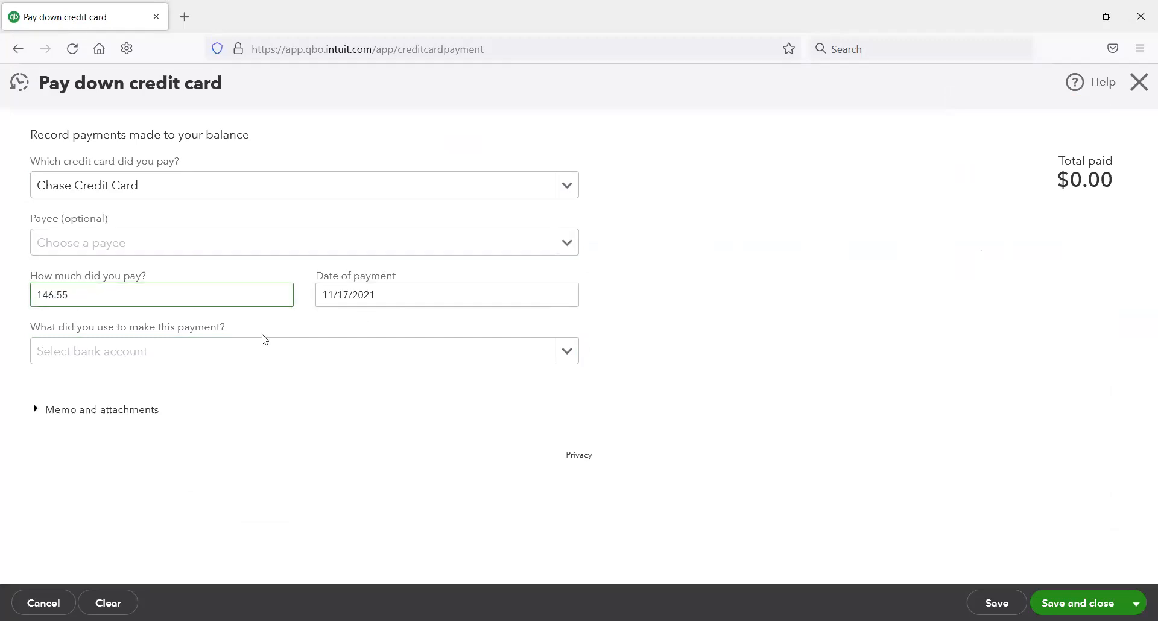
Step: Choose Checking Account as the bank account used for the credit card payment, then save and close the payment
{"action": "left_click", "coordinate": [437, 360]}
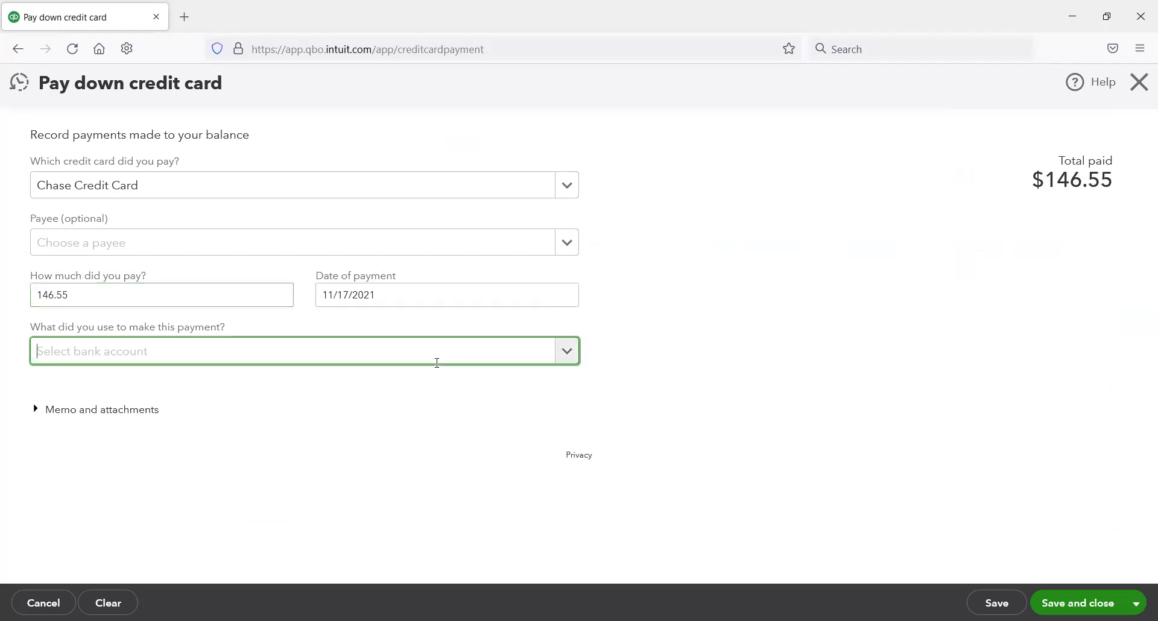
{"action": "left_click", "coordinate": [567, 350]}
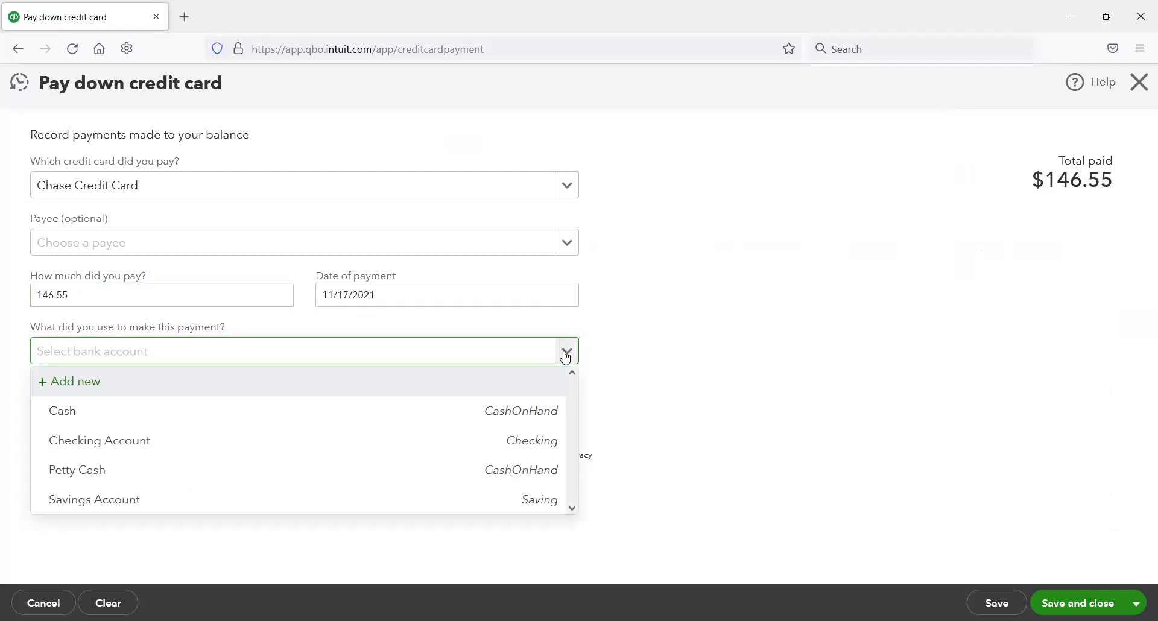
{"action": "left_click", "coordinate": [495, 445]}
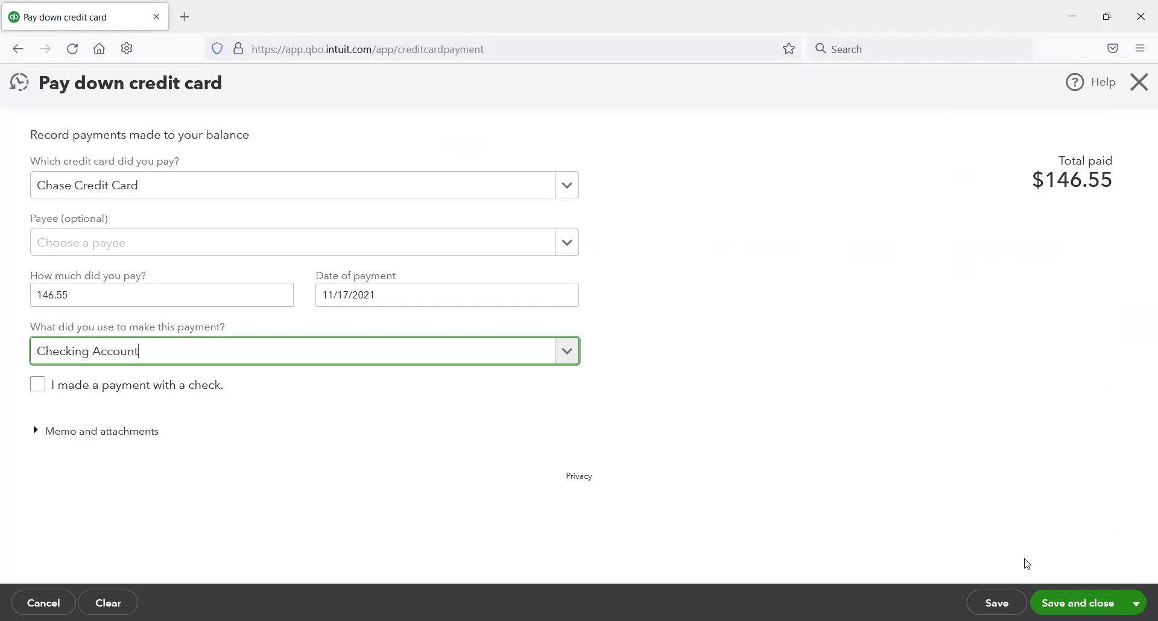
{"action": "left_click", "coordinate": [1078, 603]}
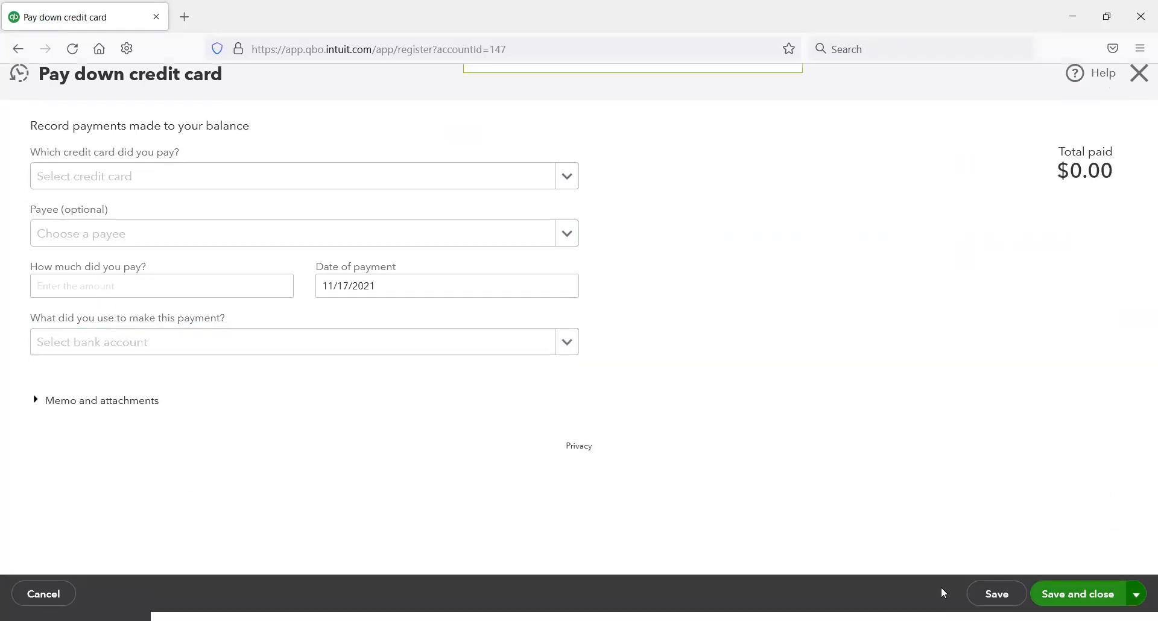
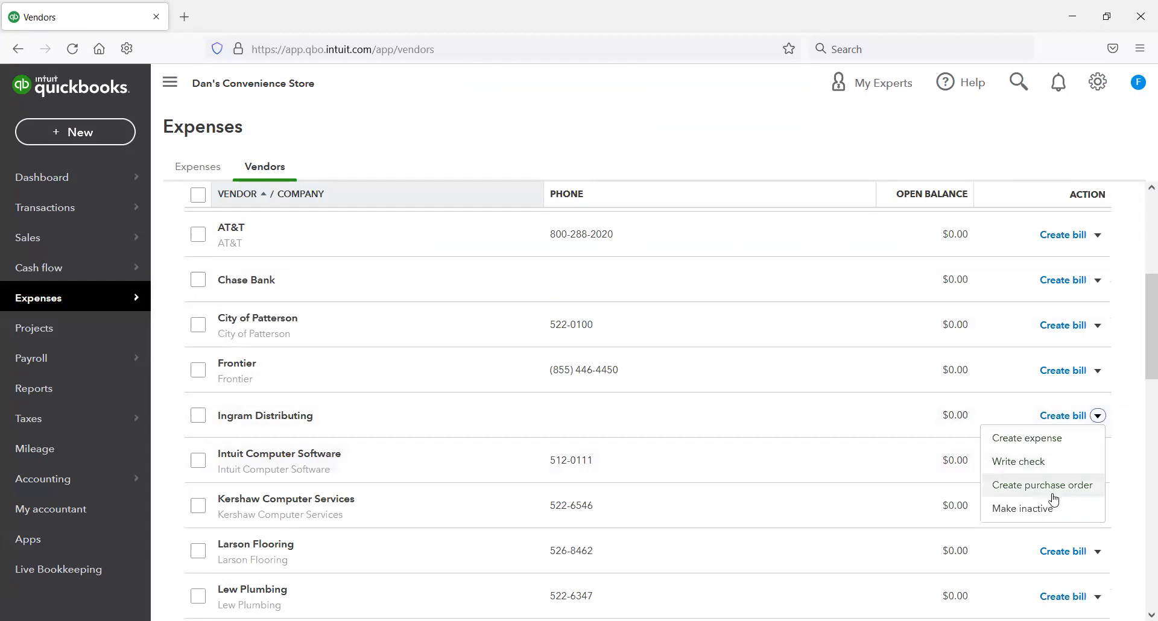
Step: Create a purchase order to Ingram Distributing for 5 Laser Pointers, then save it and start a new one
{"action": "left_click", "coordinate": [1018, 484]}
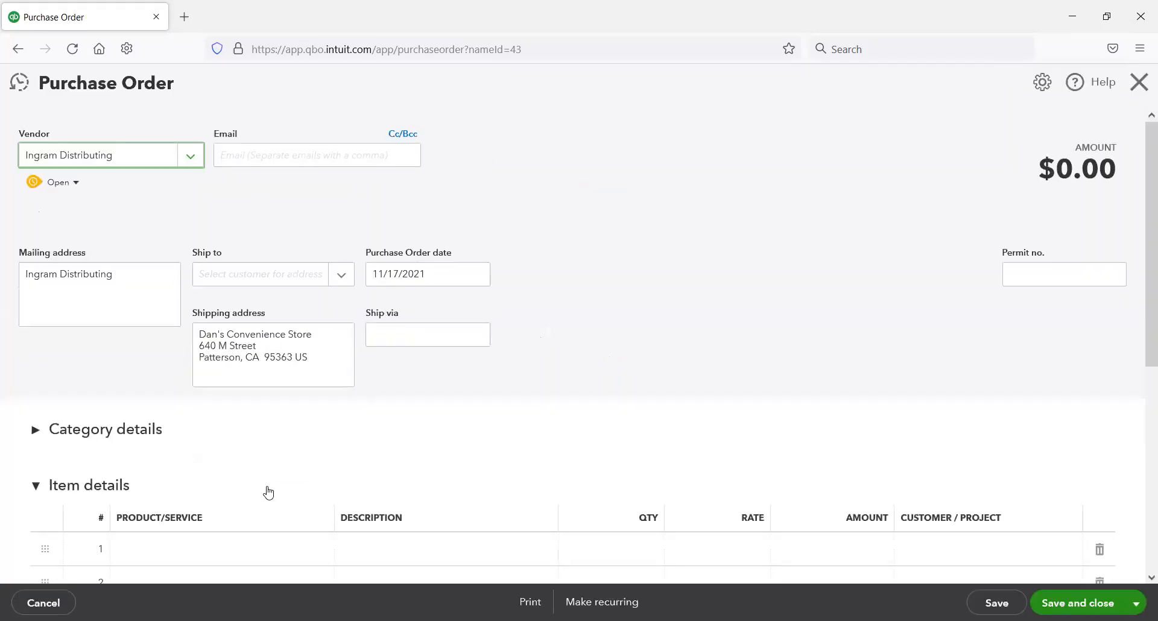
{"action": "scroll", "coordinate": [269, 492], "scroll_direction": "down", "scroll_amount": 1}
{"action": "left_click", "coordinate": [308, 477]}
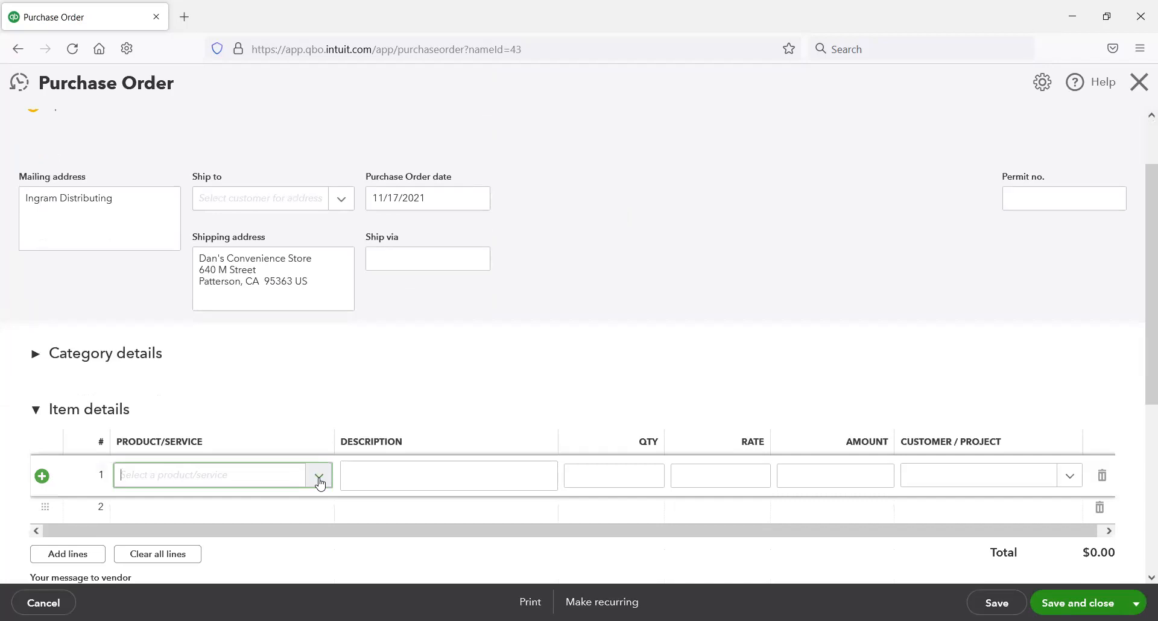
{"action": "left_click", "coordinate": [319, 482]}
{"action": "left_click", "coordinate": [326, 600]}
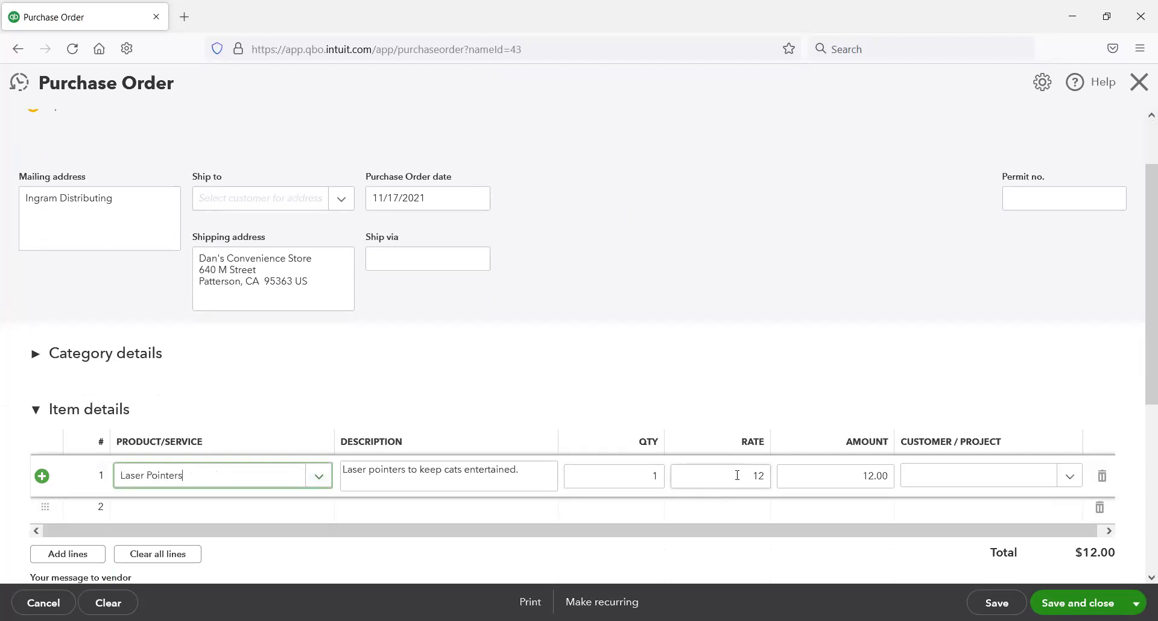
{"action": "double_click", "coordinate": [654, 475]}
{"action": "type", "text": "5"}
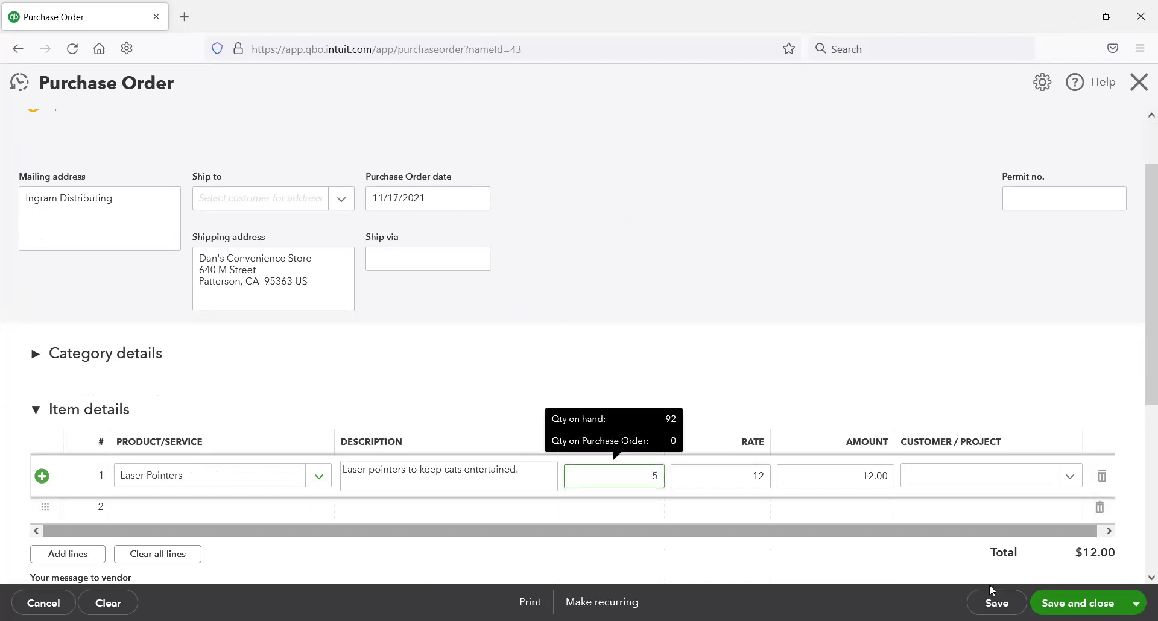
{"action": "scroll", "coordinate": [794, 518], "scroll_direction": "down", "scroll_amount": 2}
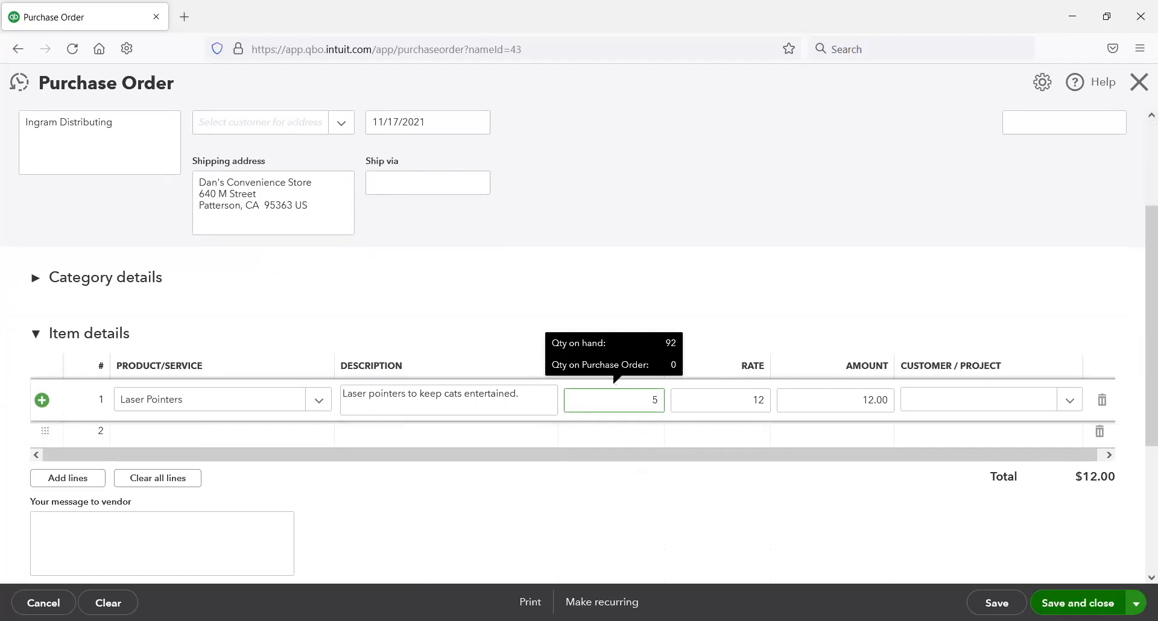
{"action": "left_click", "coordinate": [1136, 603]}
{"action": "left_click", "coordinate": [1068, 559]}
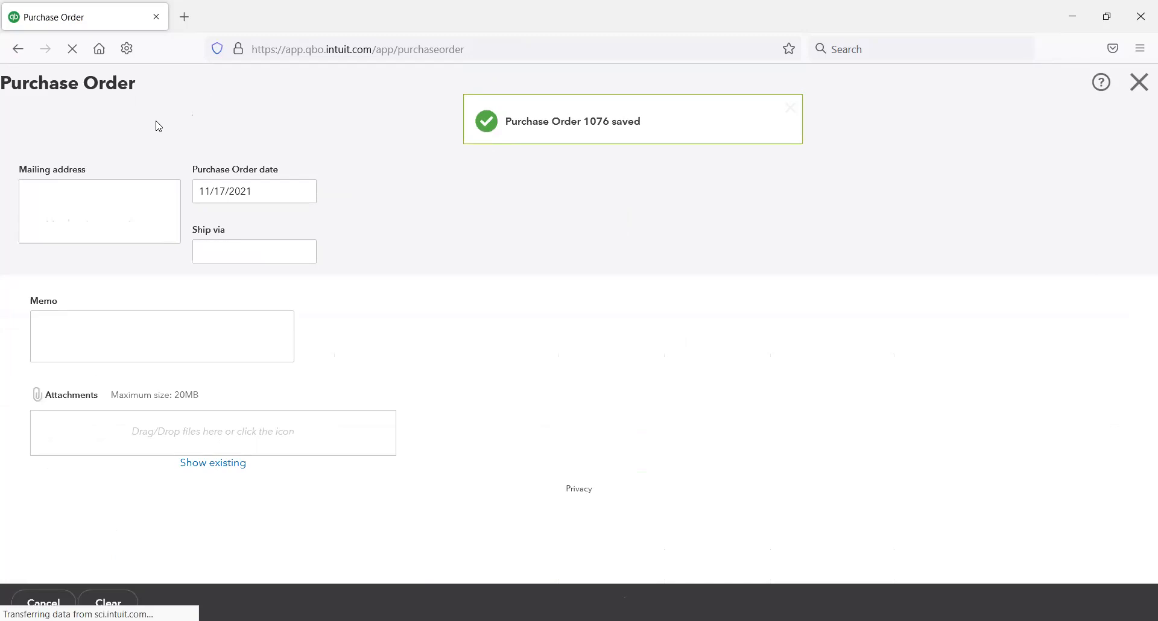
Step: Fill in a purchase order to XYZ Wholesaler for 7 Pokemon Go Trading Cards - 5 Pack, then save it and start a new one
{"action": "left_click", "coordinate": [190, 159]}
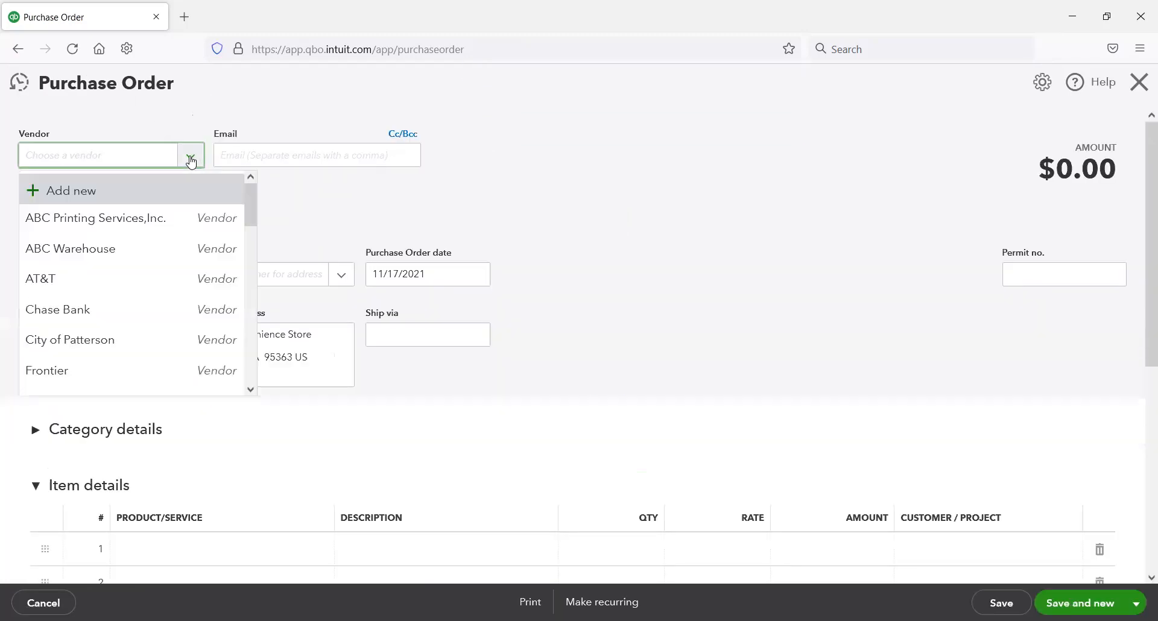
{"action": "scroll", "coordinate": [115, 301], "scroll_direction": "down", "scroll_amount": 5}
{"action": "scroll", "coordinate": [124, 326], "scroll_direction": "down", "scroll_amount": 8}
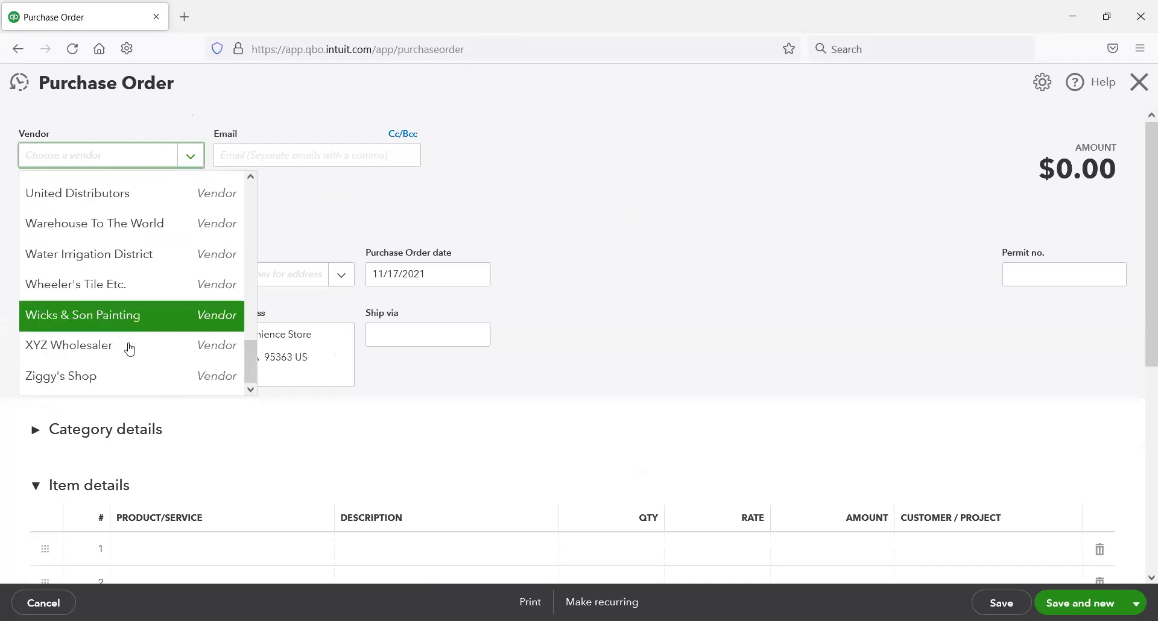
{"action": "left_click", "coordinate": [151, 346]}
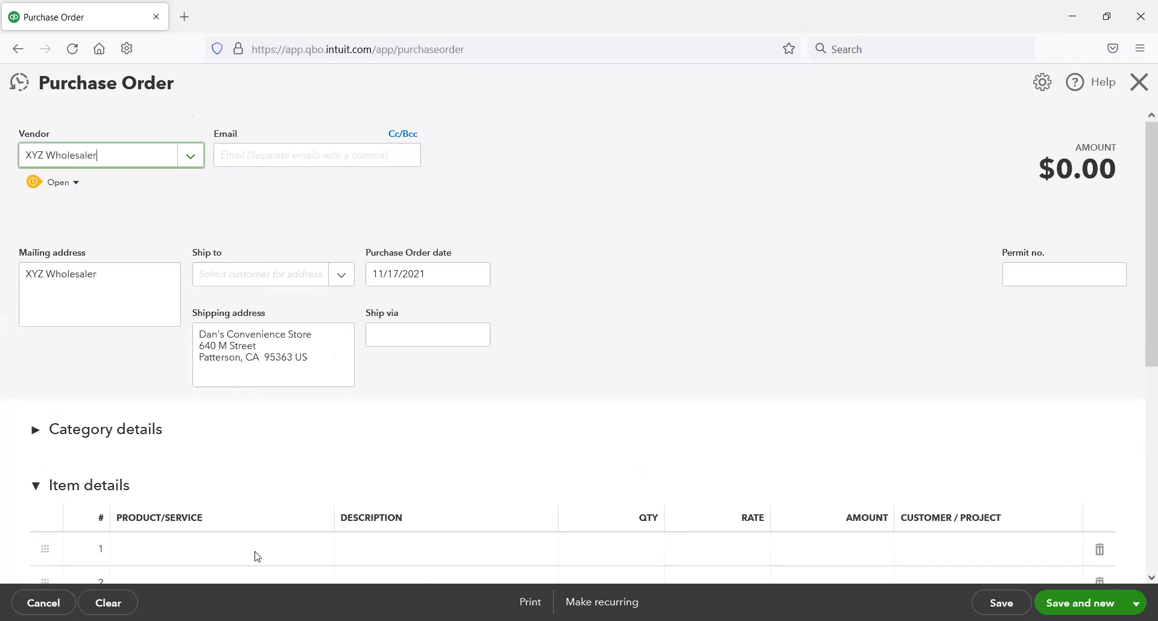
{"action": "left_click", "coordinate": [270, 550]}
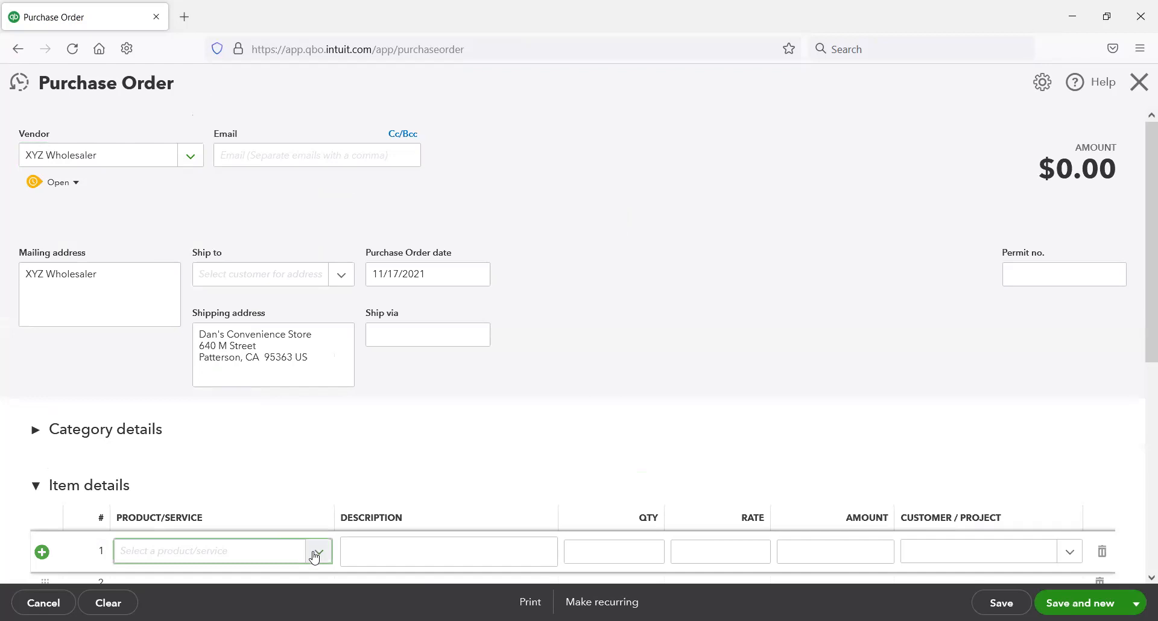
{"action": "left_click", "coordinate": [314, 552]}
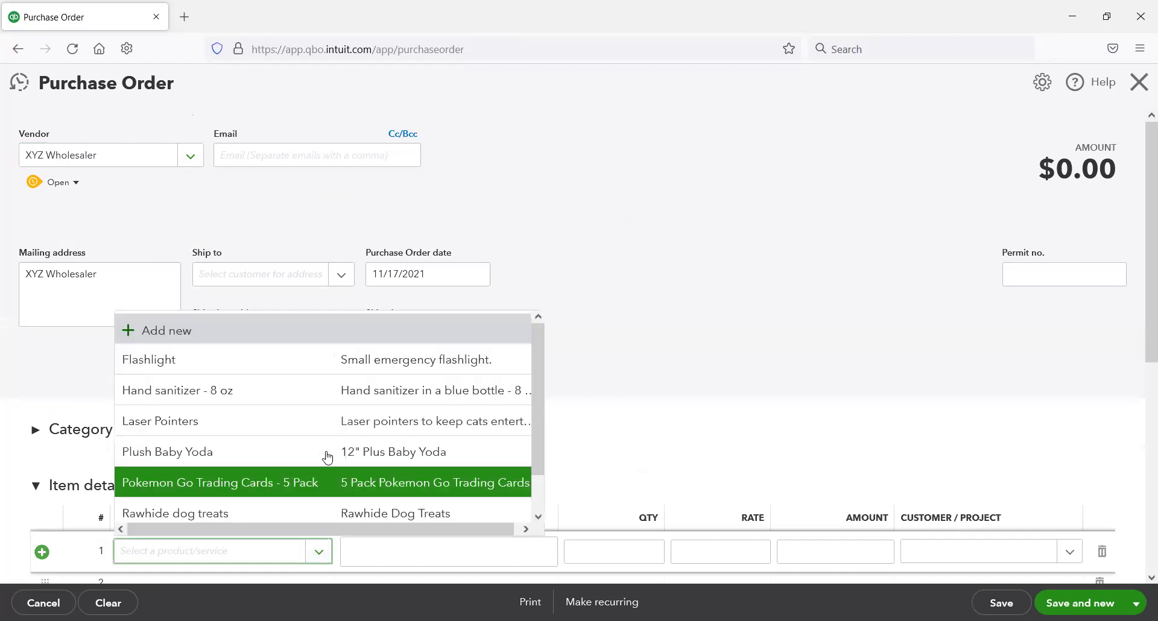
{"action": "left_click", "coordinate": [312, 481]}
{"action": "left_click", "coordinate": [651, 548]}
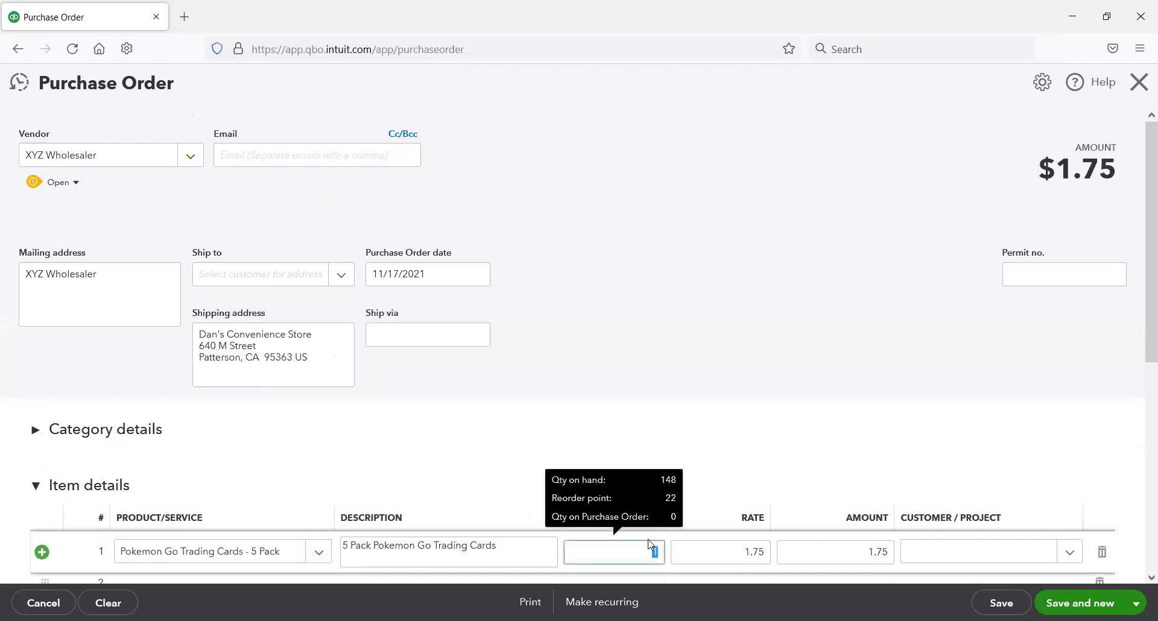
{"action": "type", "text": "7"}
{"action": "key", "text": "Tab"}
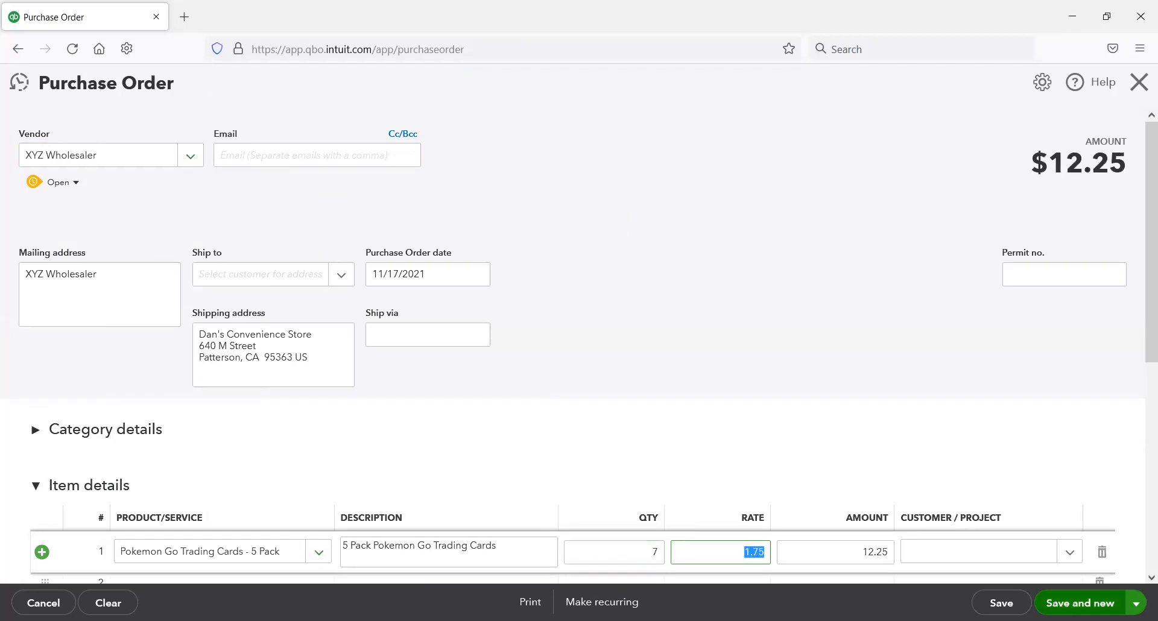
{"action": "left_click", "coordinate": [448, 416]}
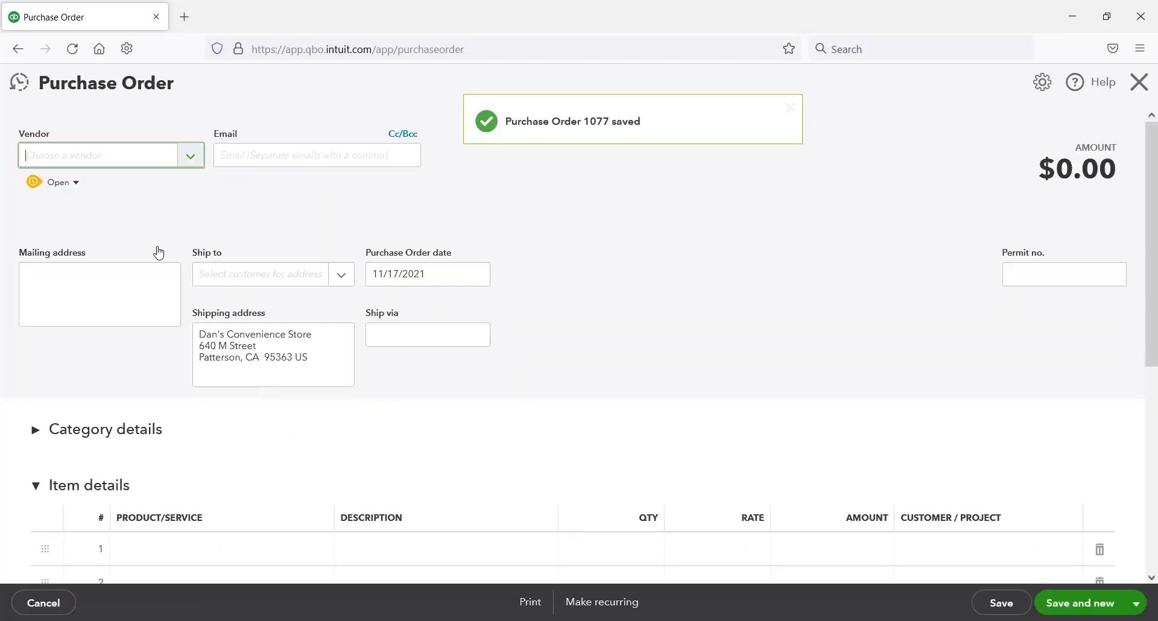
Step: Fill in a purchase order to Ziggy's Shop for 11 of the Tire gauge item, then save and close it
{"action": "scroll", "coordinate": [141, 329], "scroll_direction": "down", "scroll_amount": 10}
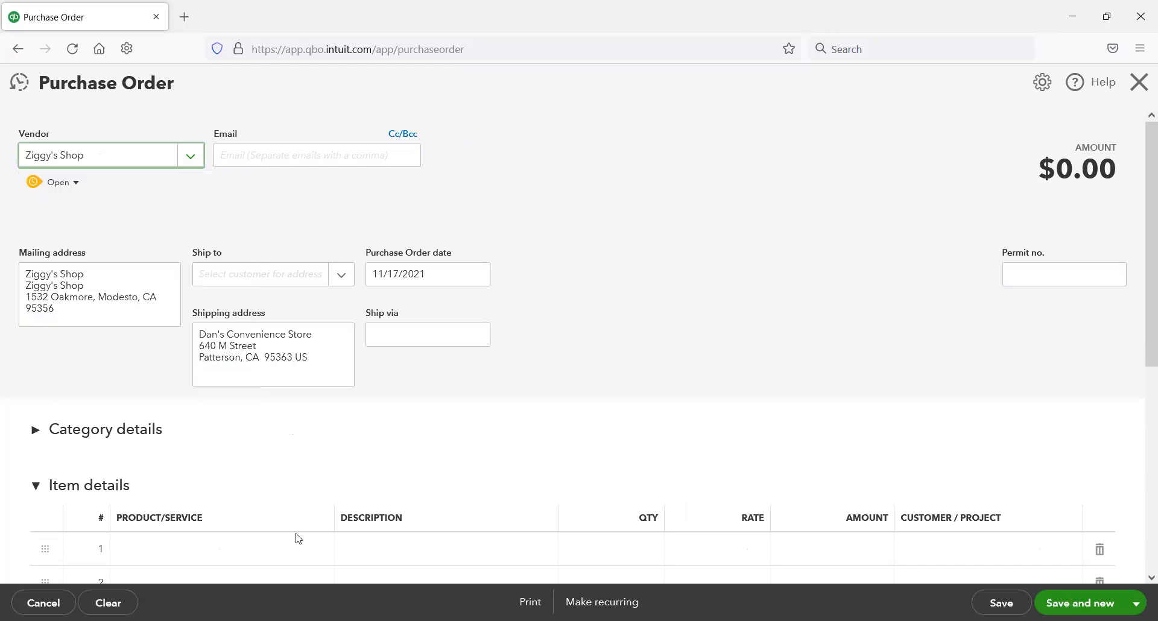
{"action": "left_click", "coordinate": [307, 549]}
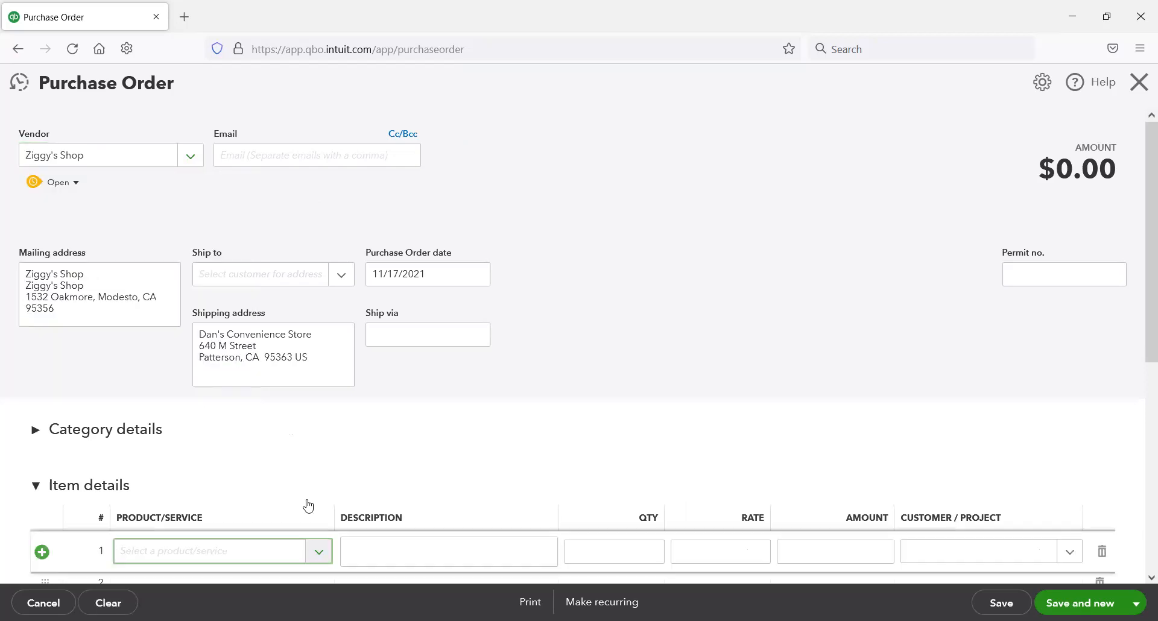
{"action": "scroll", "coordinate": [328, 505], "scroll_direction": "down", "scroll_amount": 1}
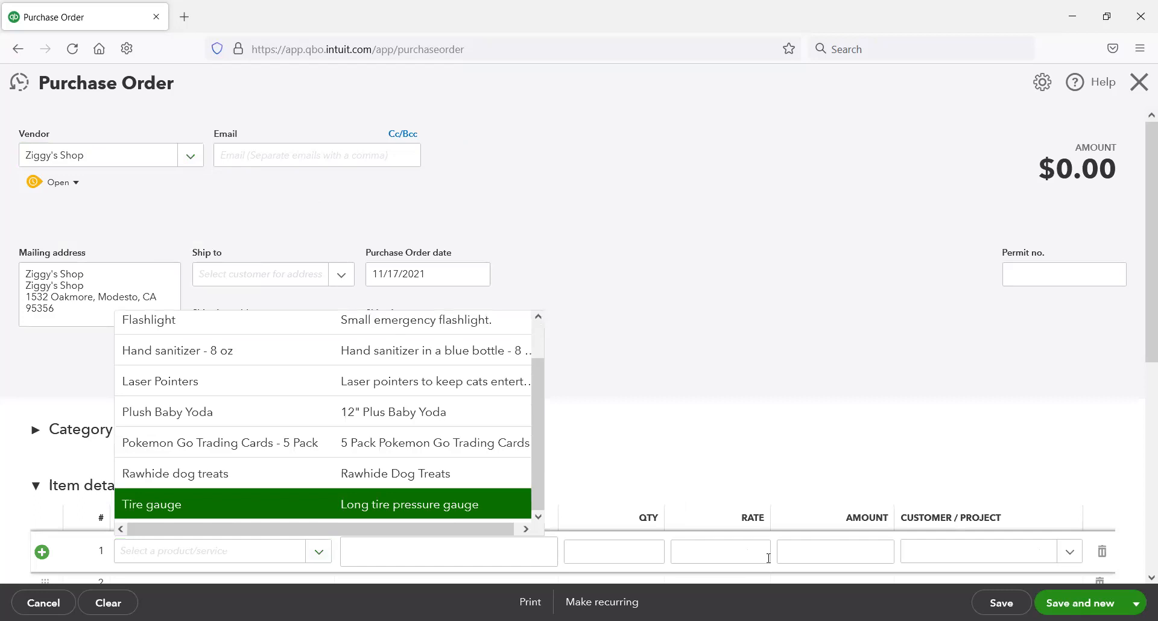
{"action": "key", "text": "Return"}
{"action": "left_click", "coordinate": [655, 555]}
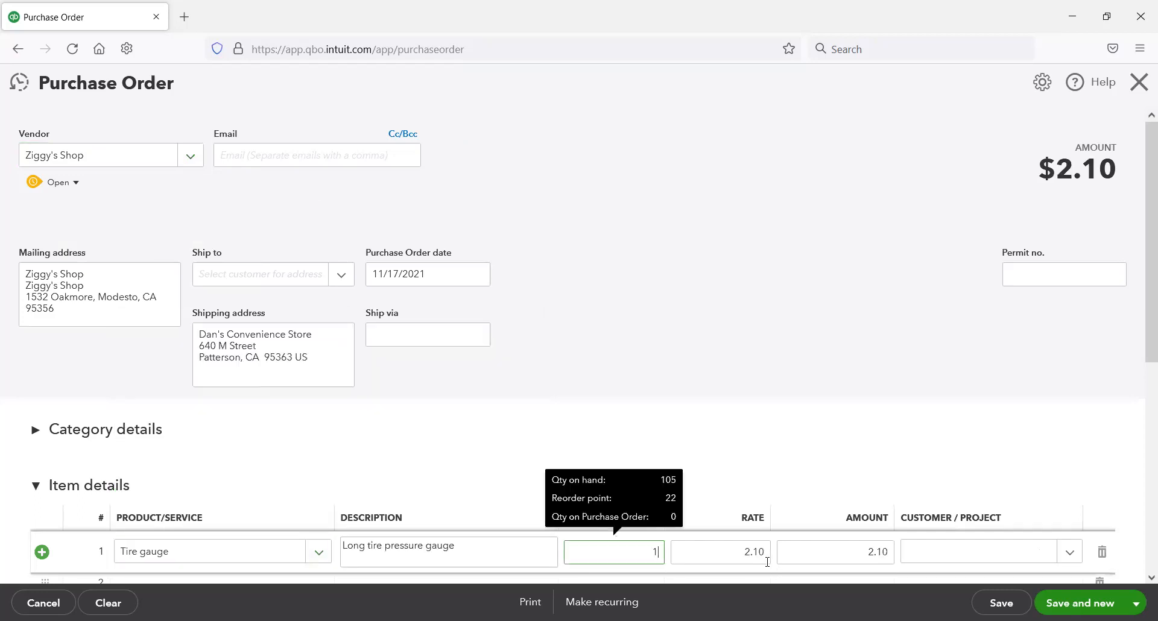
{"action": "type", "text": "1"}
{"action": "left_click", "coordinate": [1137, 604]}
{"action": "left_click", "coordinate": [1067, 553]}
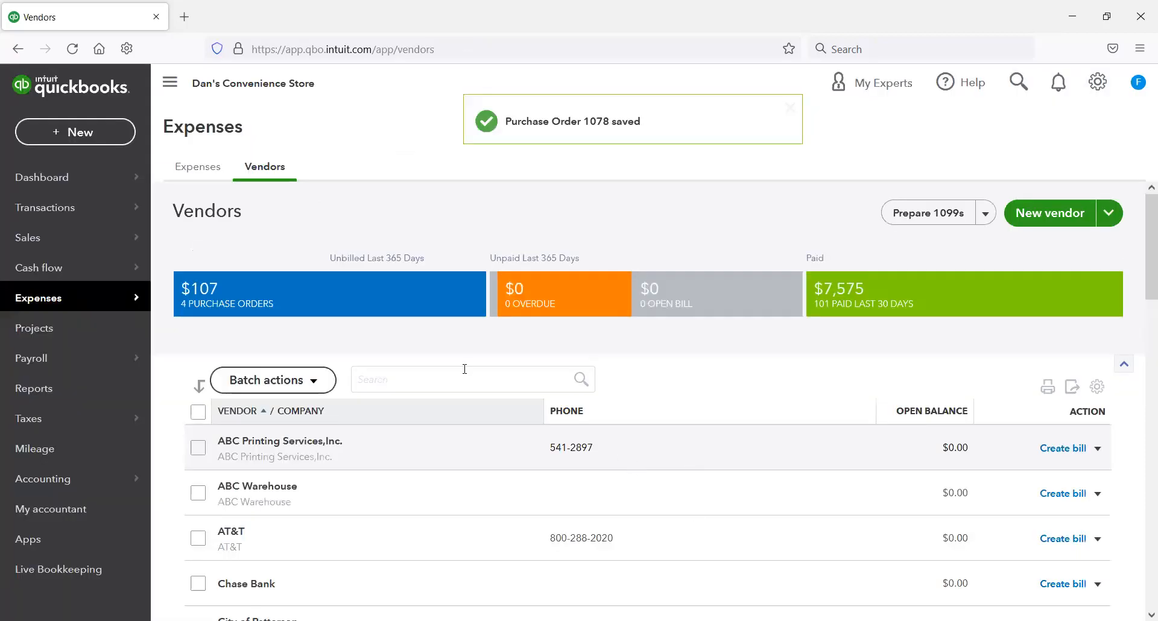
Step: Filter the vendors to those with open purchase orders and bill ABC Warehouse from its purchase order, saving and closing the bill
{"action": "left_click", "coordinate": [420, 306]}
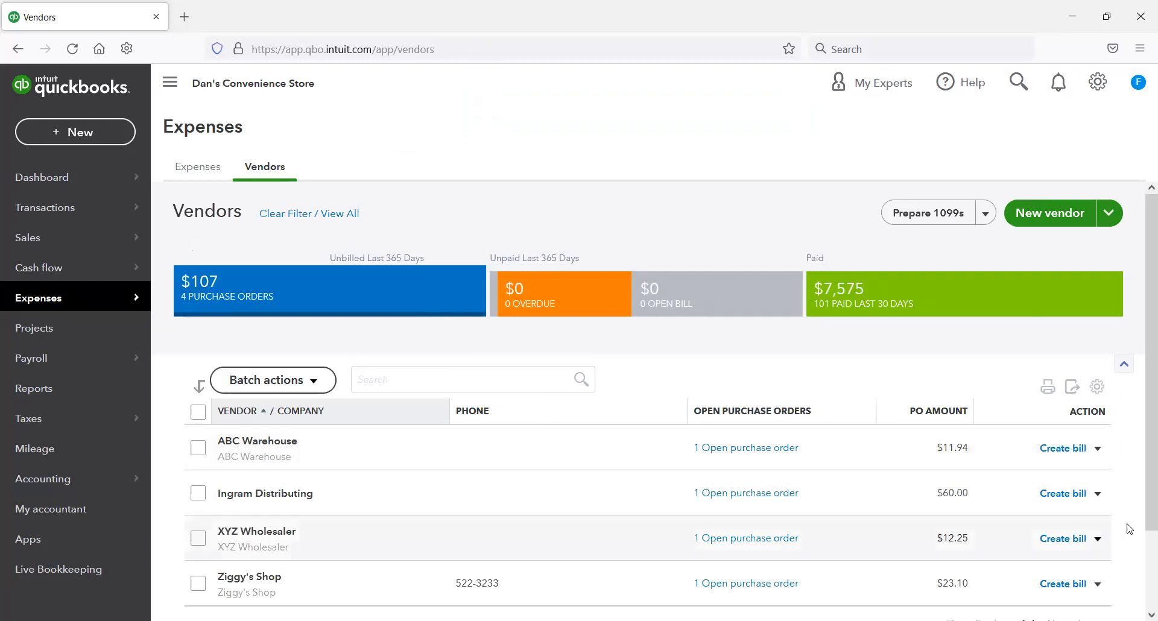
{"action": "left_click", "coordinate": [1059, 452]}
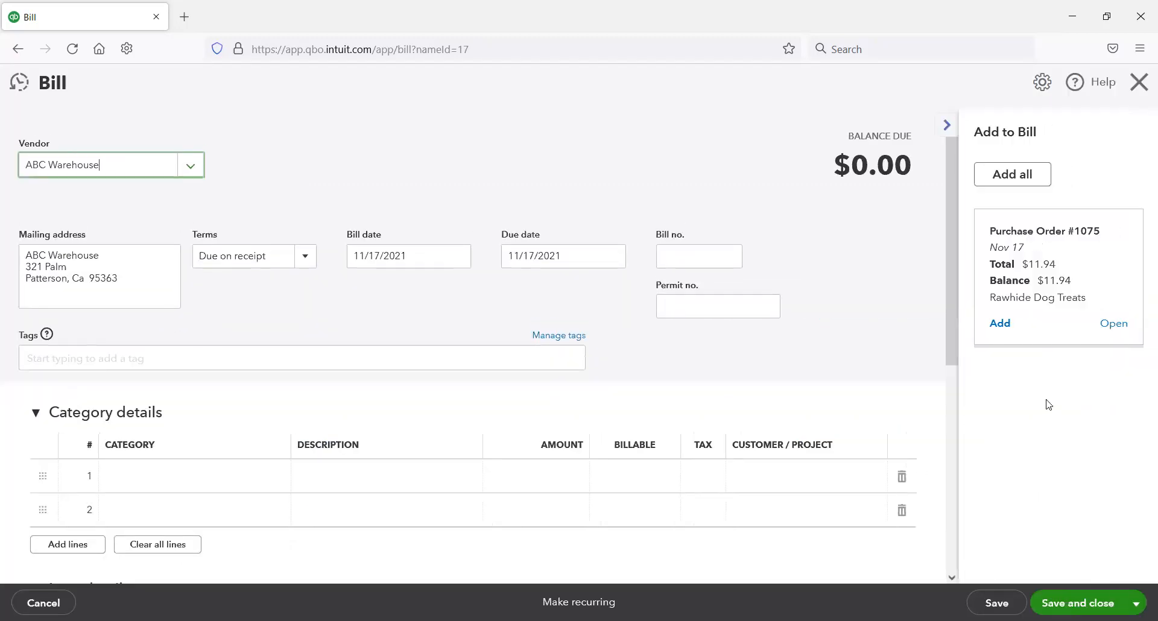
{"action": "left_click", "coordinate": [1037, 338]}
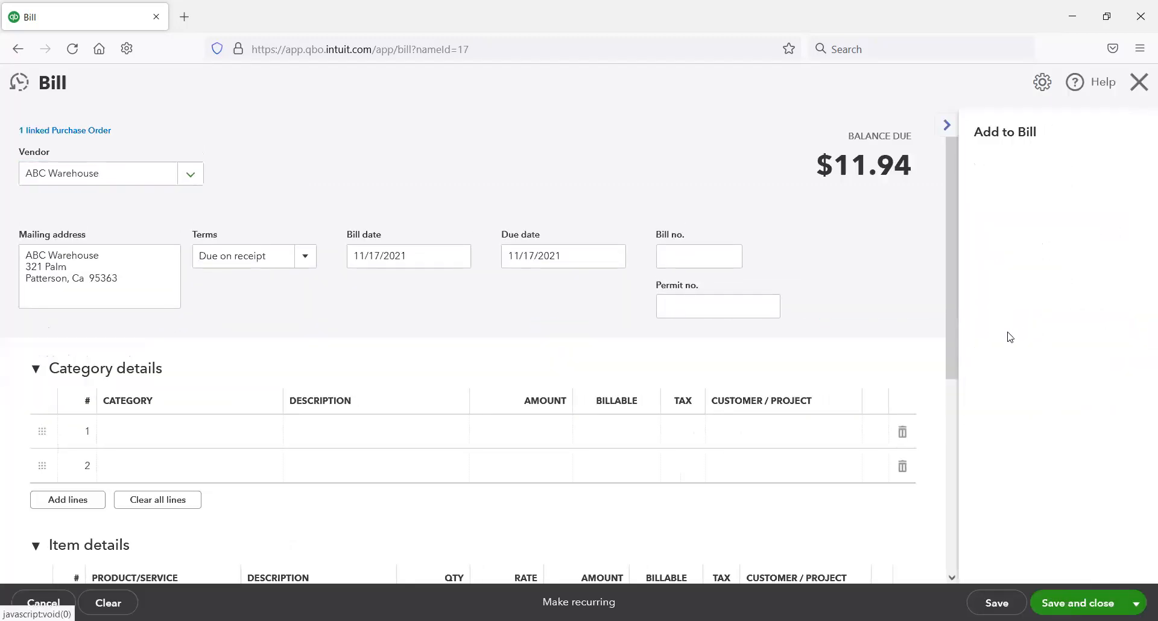
{"action": "scroll", "coordinate": [688, 414], "scroll_direction": "down", "scroll_amount": 3}
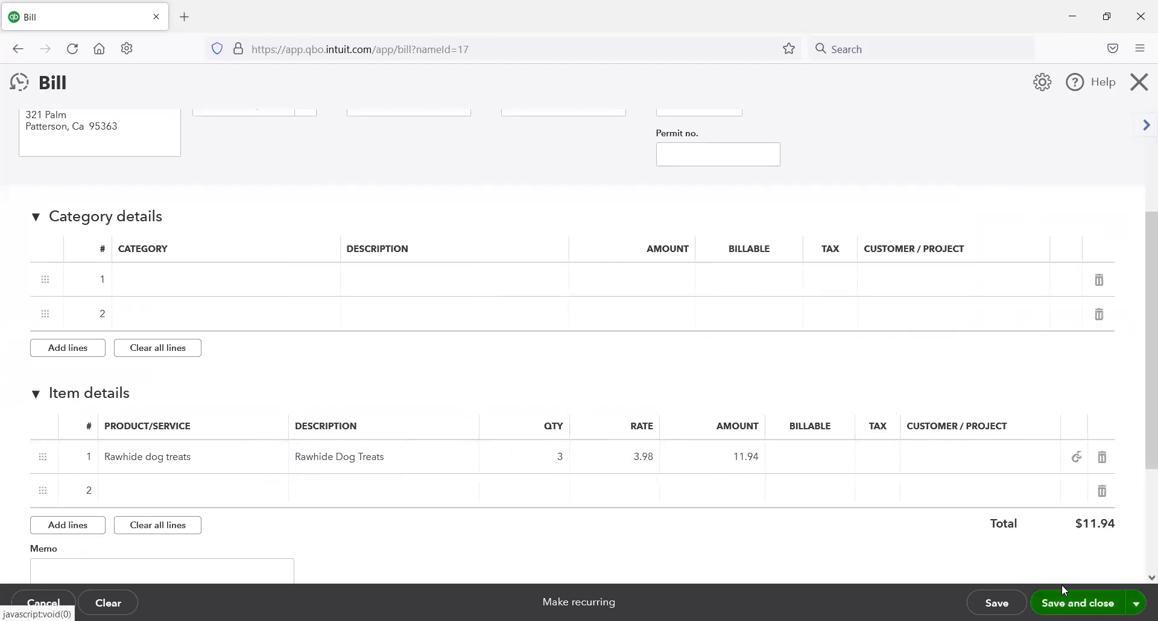
{"action": "left_click", "coordinate": [1078, 603]}
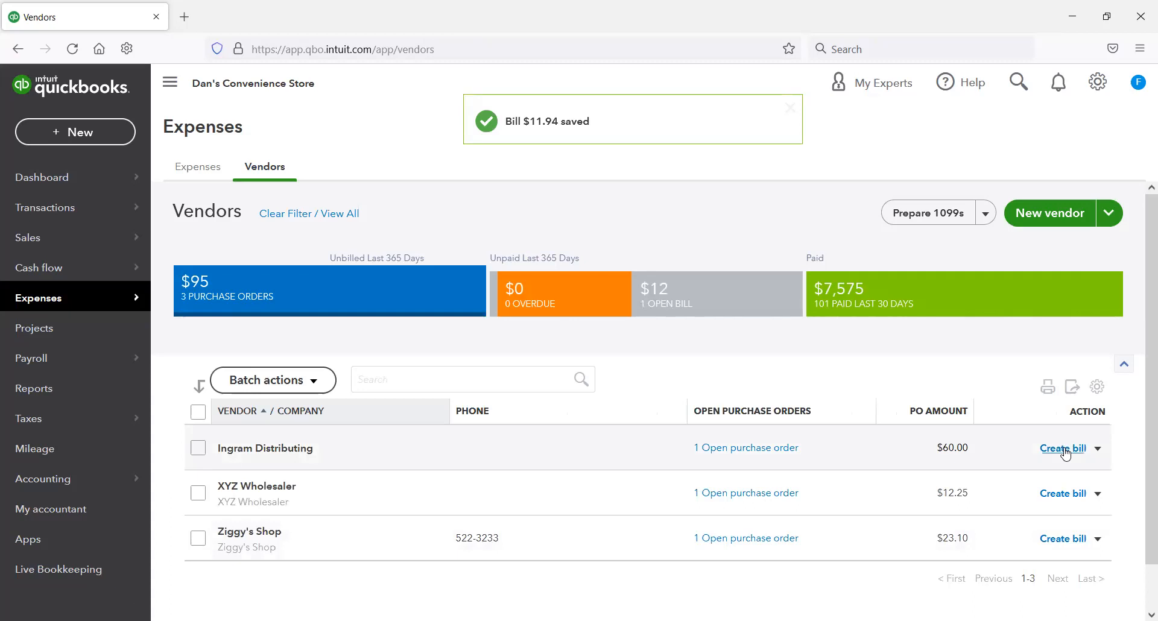
Step: Create a bill for Ingram Distributing by adding its open Laser Pointers purchase order, then save and close it
{"action": "left_click", "coordinate": [1064, 449]}
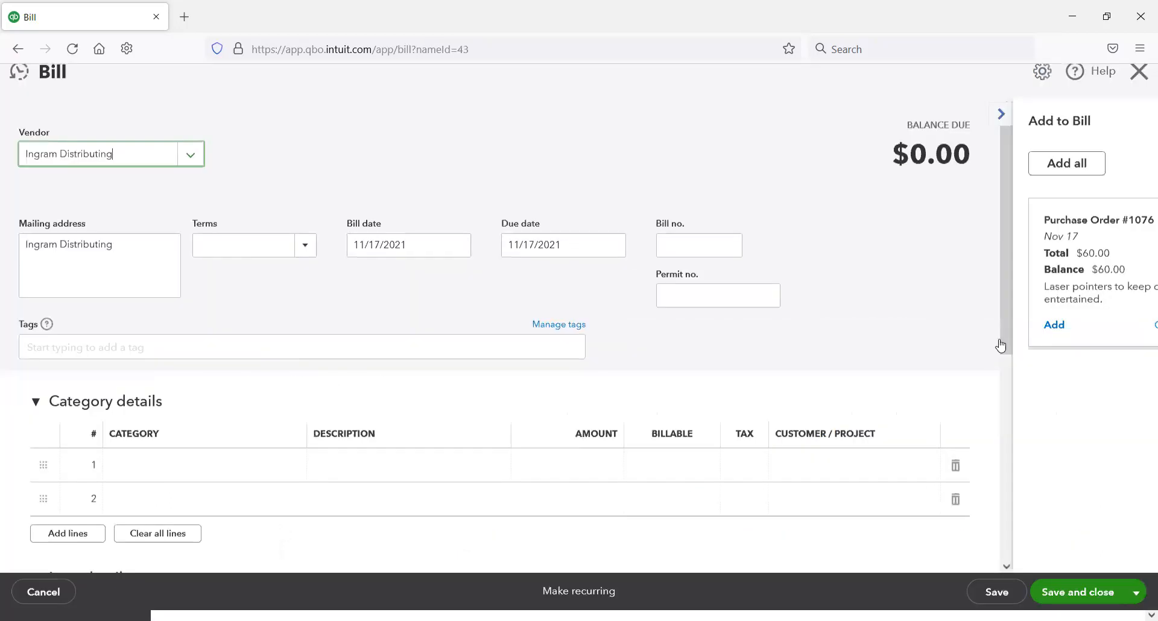
{"action": "left_click", "coordinate": [1000, 337]}
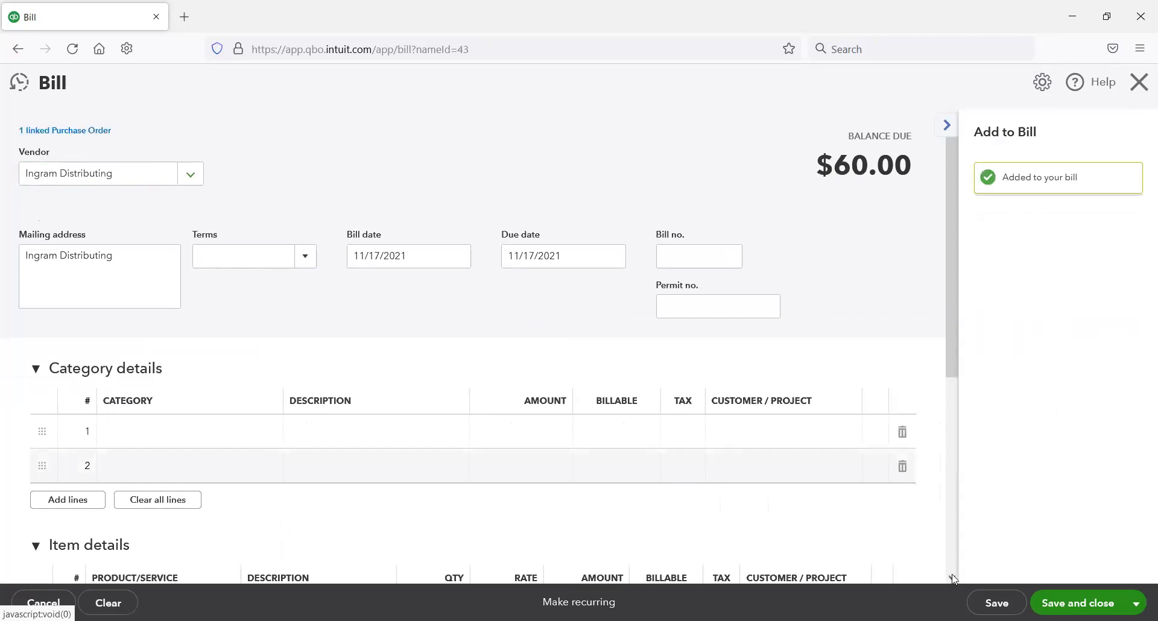
{"action": "scroll", "coordinate": [684, 469], "scroll_direction": "down", "scroll_amount": 4}
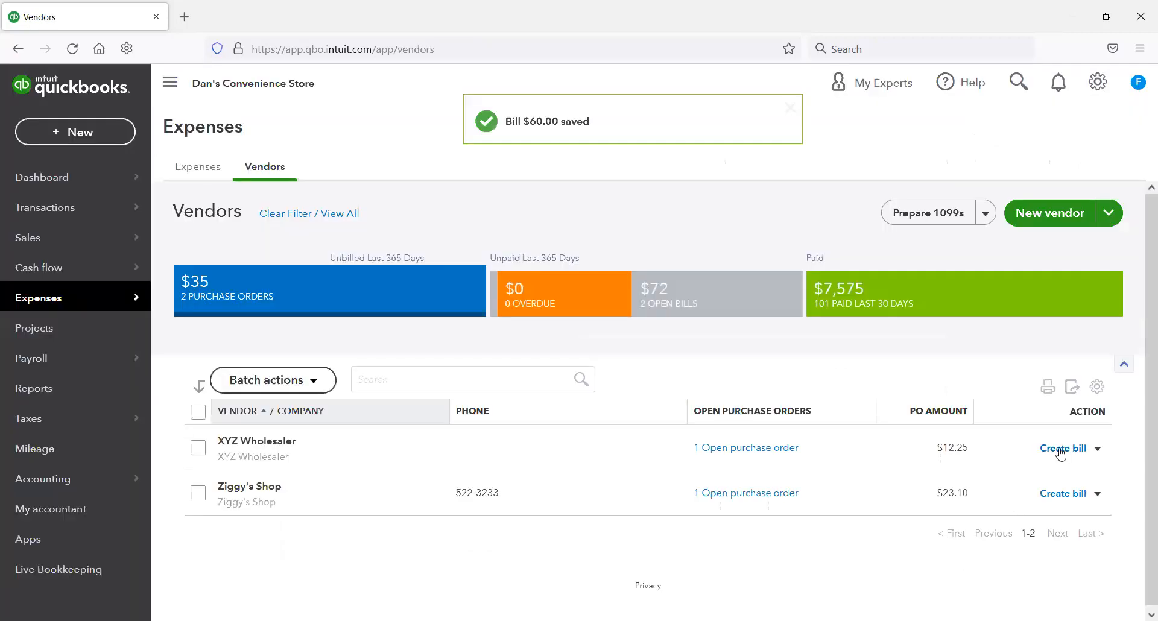
Step: Create a bill for XYZ Wholesaler by adding its open Pokemon Go Trading Cards purchase order, then save and close it
{"action": "left_click", "coordinate": [1061, 451]}
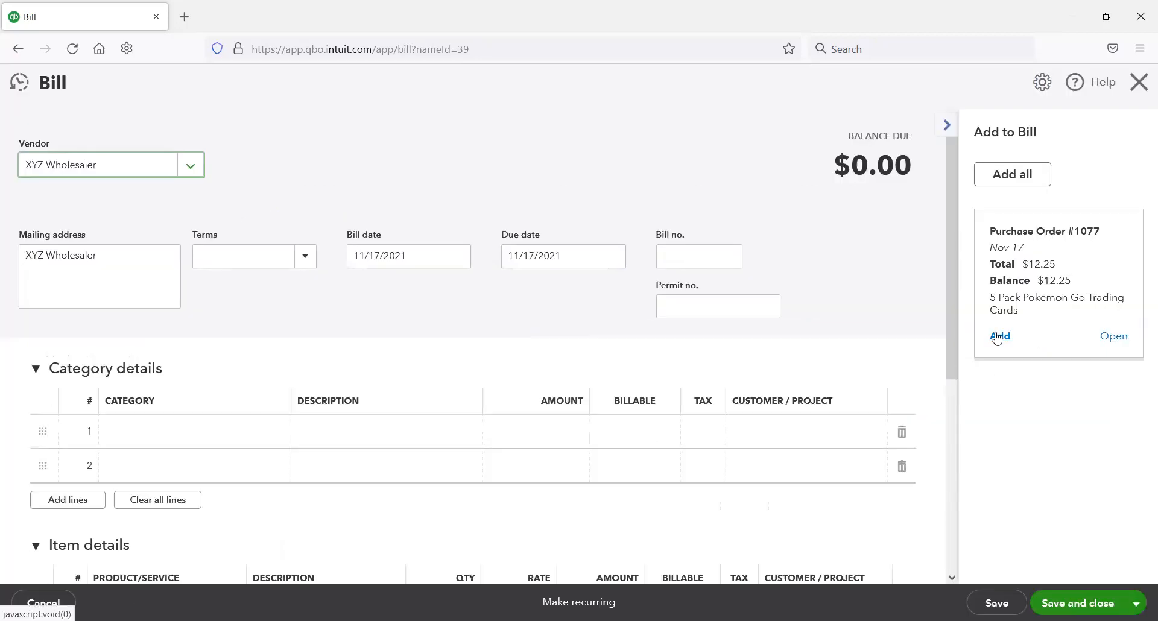
{"action": "left_click", "coordinate": [1000, 337]}
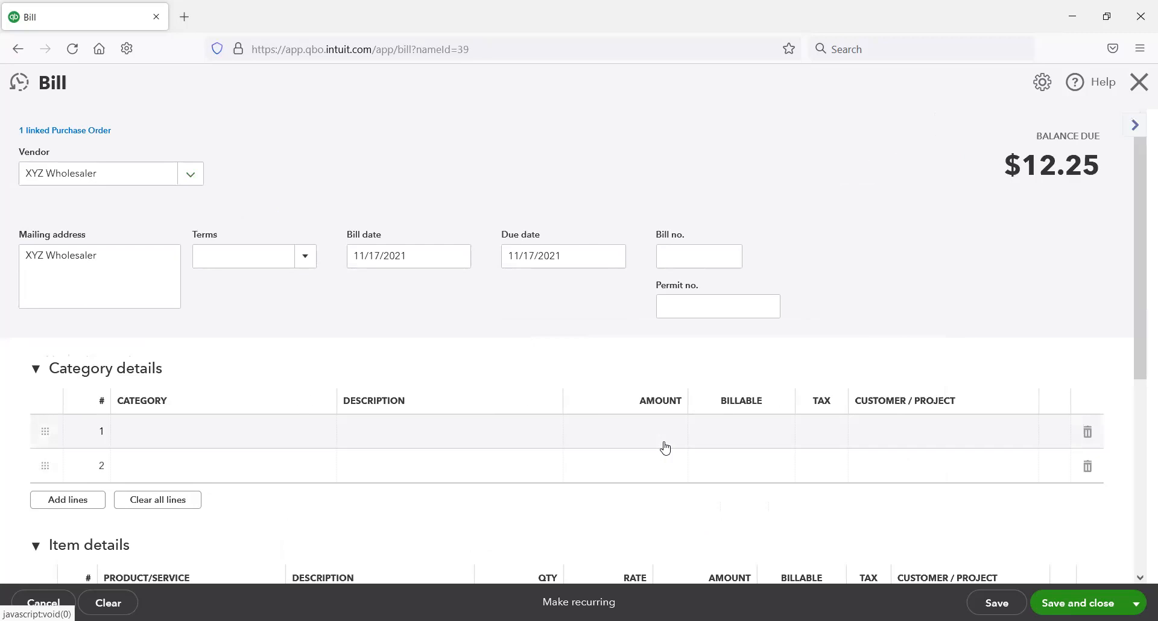
{"action": "scroll", "coordinate": [530, 489], "scroll_direction": "down", "scroll_amount": 1}
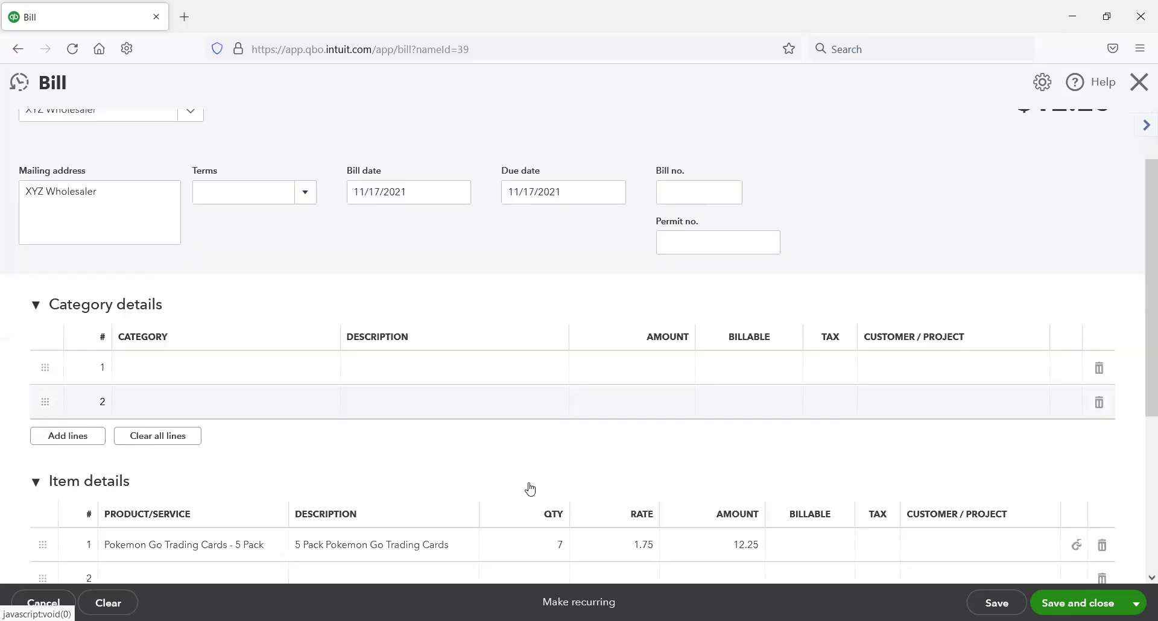
{"action": "scroll", "coordinate": [579, 344], "scroll_direction": "down", "scroll_amount": 1}
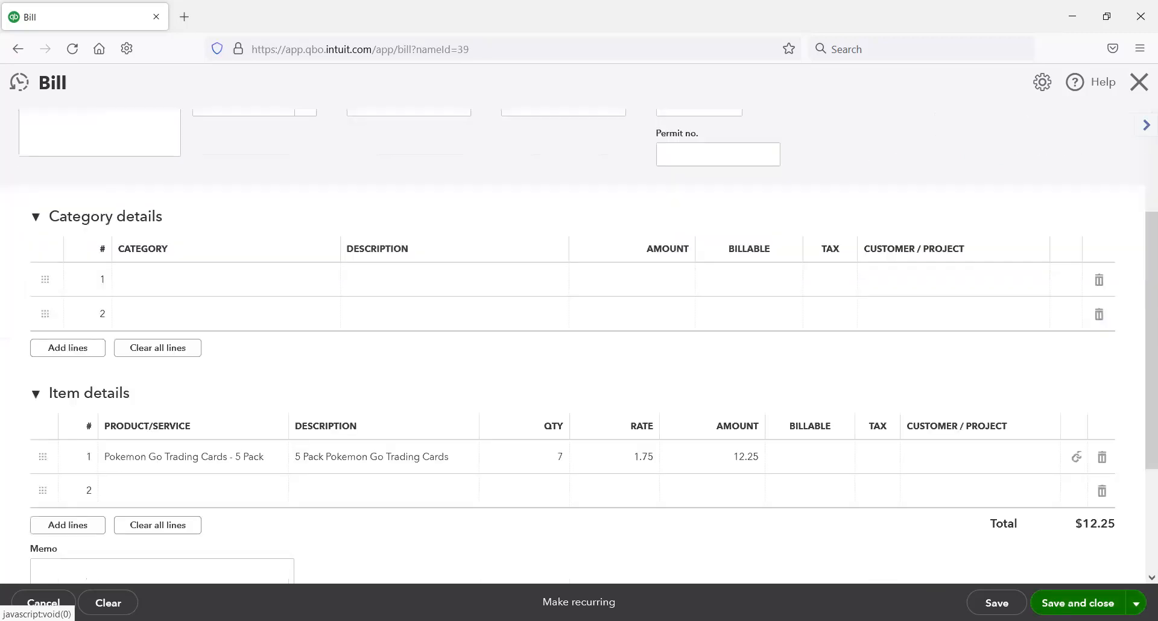
{"action": "left_click", "coordinate": [1078, 603]}
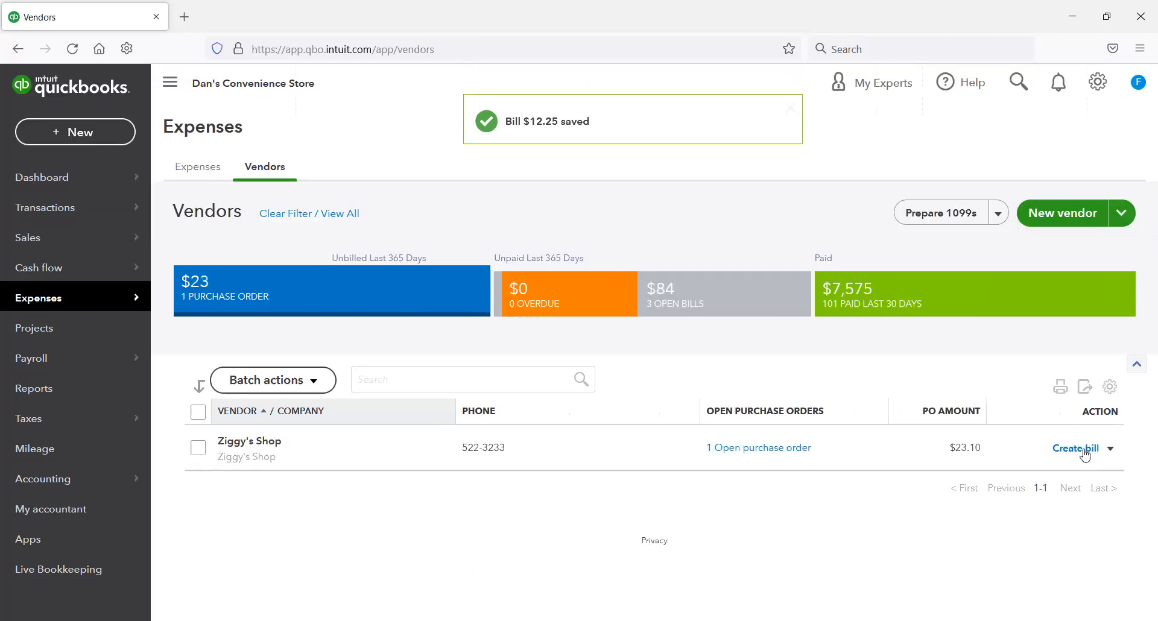
Step: Create a bill for Ziggy's Shop by adding its open Tire gauge purchase order, save it, and close the blank new bill
{"action": "left_click", "coordinate": [1084, 449]}
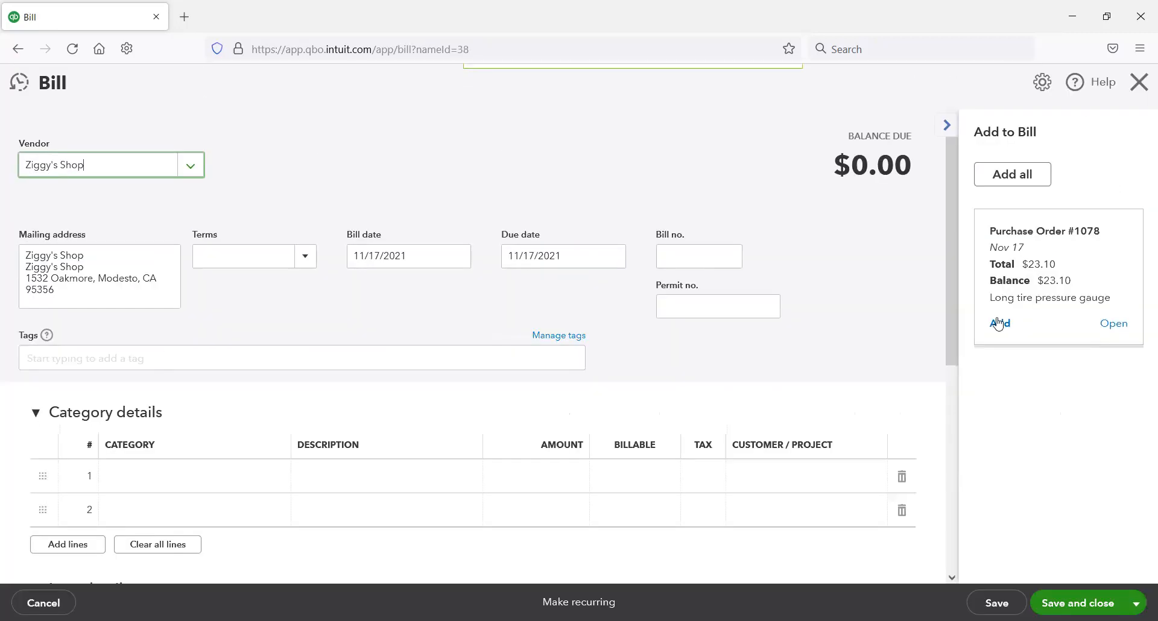
{"action": "left_click", "coordinate": [999, 325]}
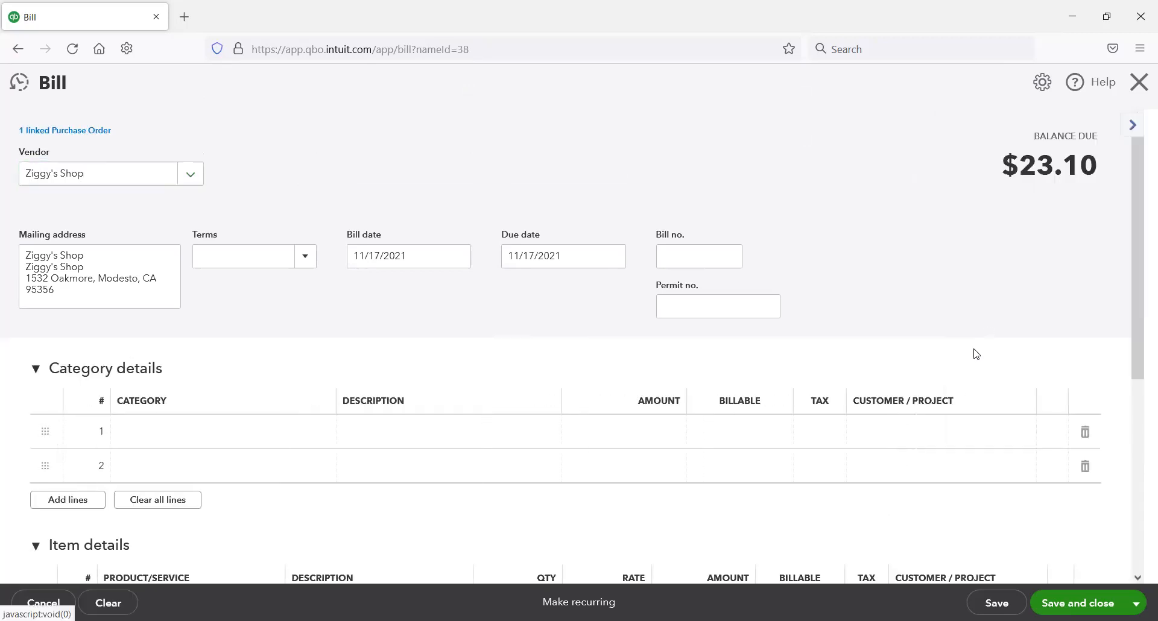
{"action": "scroll", "coordinate": [952, 393], "scroll_direction": "down", "scroll_amount": 2}
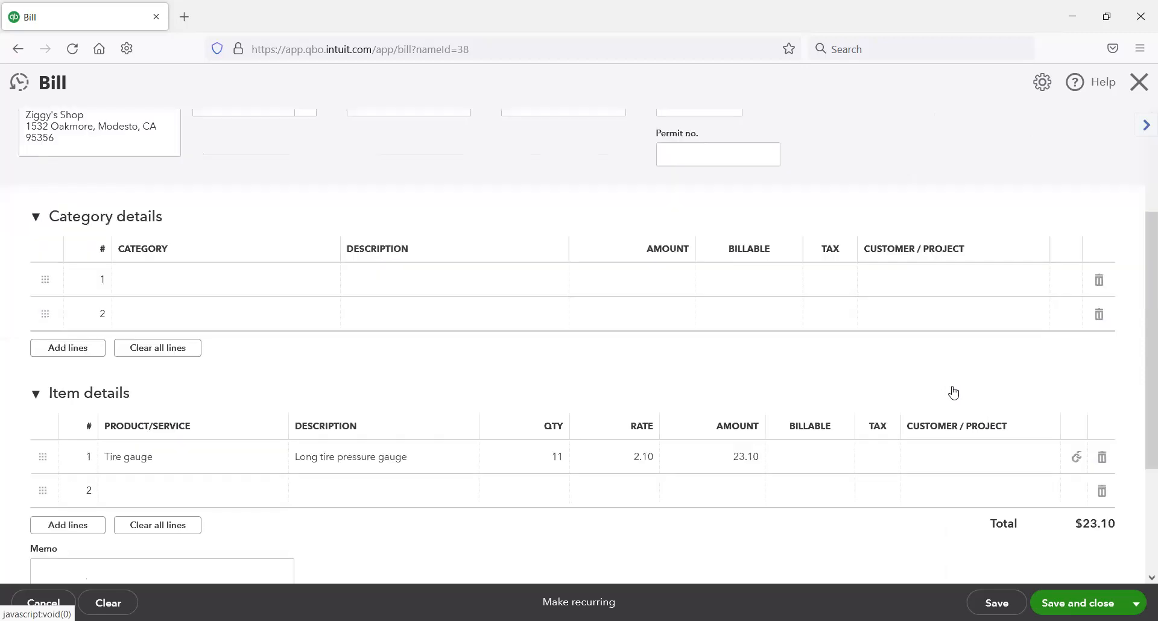
{"action": "scroll", "coordinate": [944, 390], "scroll_direction": "up", "scroll_amount": 2}
{"action": "scroll", "coordinate": [944, 389], "scroll_direction": "down", "scroll_amount": 1}
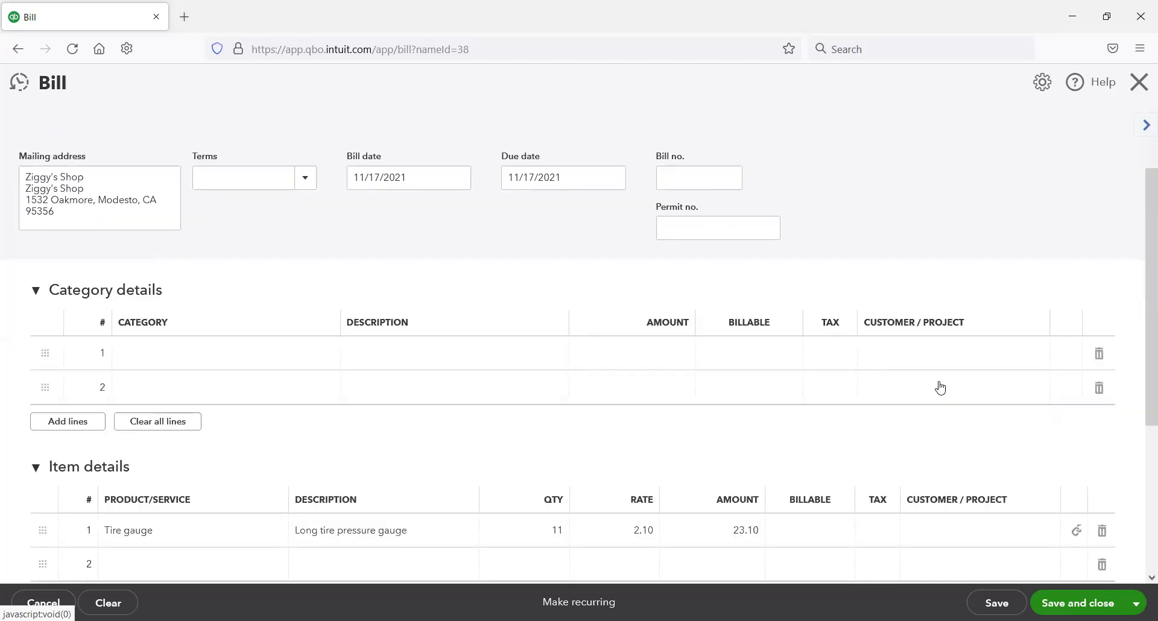
{"action": "scroll", "coordinate": [940, 387], "scroll_direction": "down", "scroll_amount": 1}
{"action": "scroll", "coordinate": [939, 392], "scroll_direction": "down", "scroll_amount": 1}
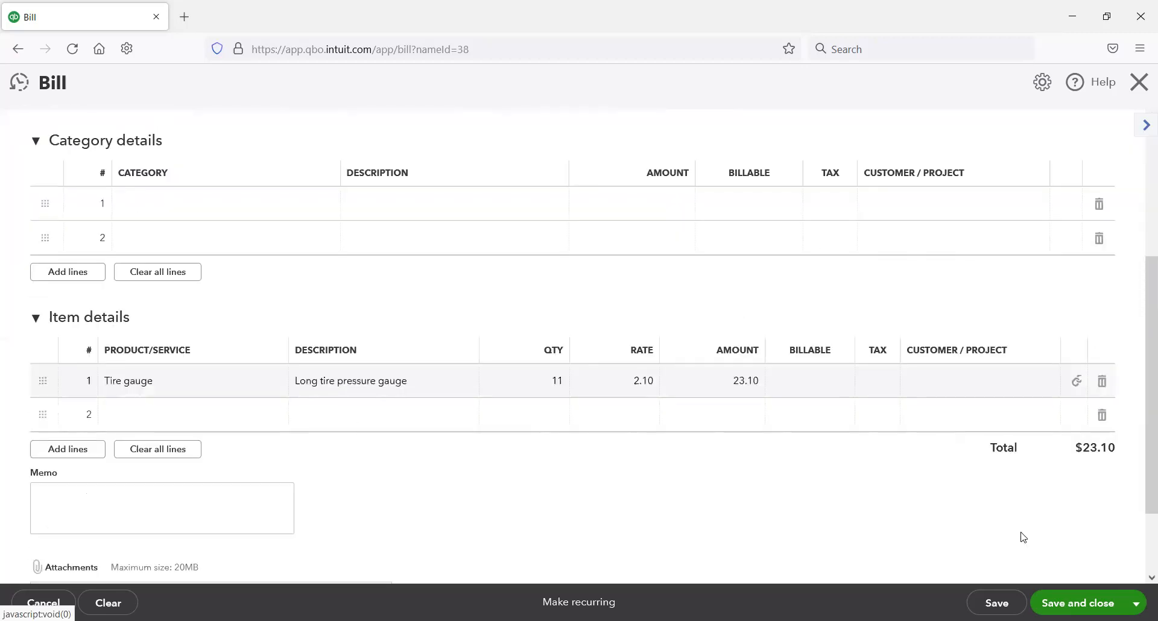
{"action": "left_click", "coordinate": [1136, 603]}
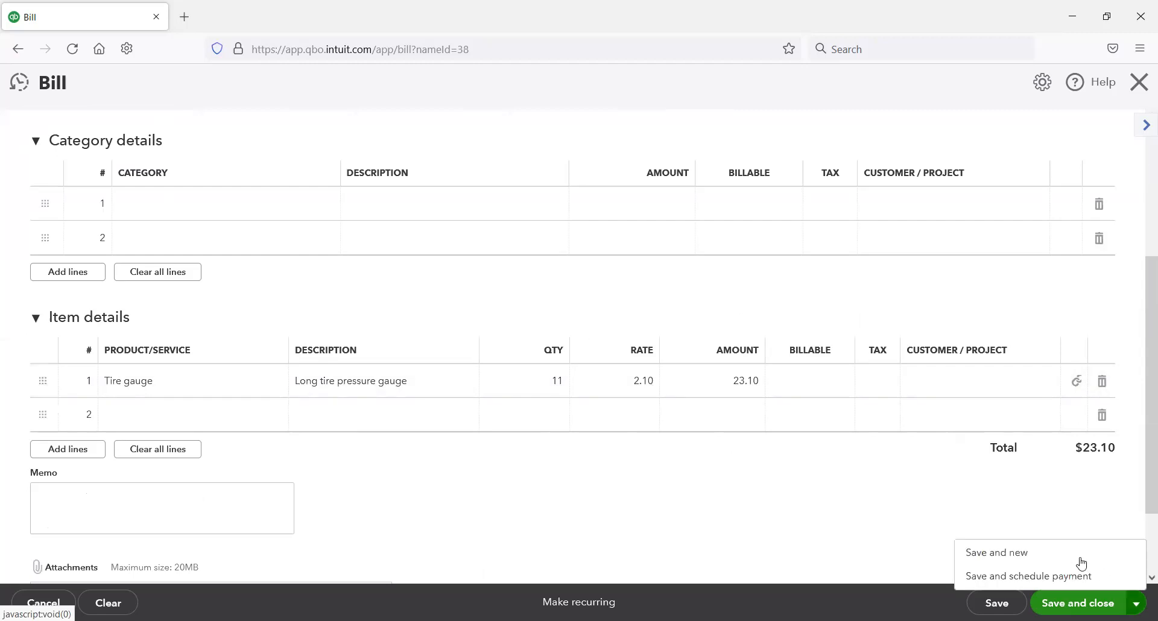
{"action": "left_click", "coordinate": [1040, 554]}
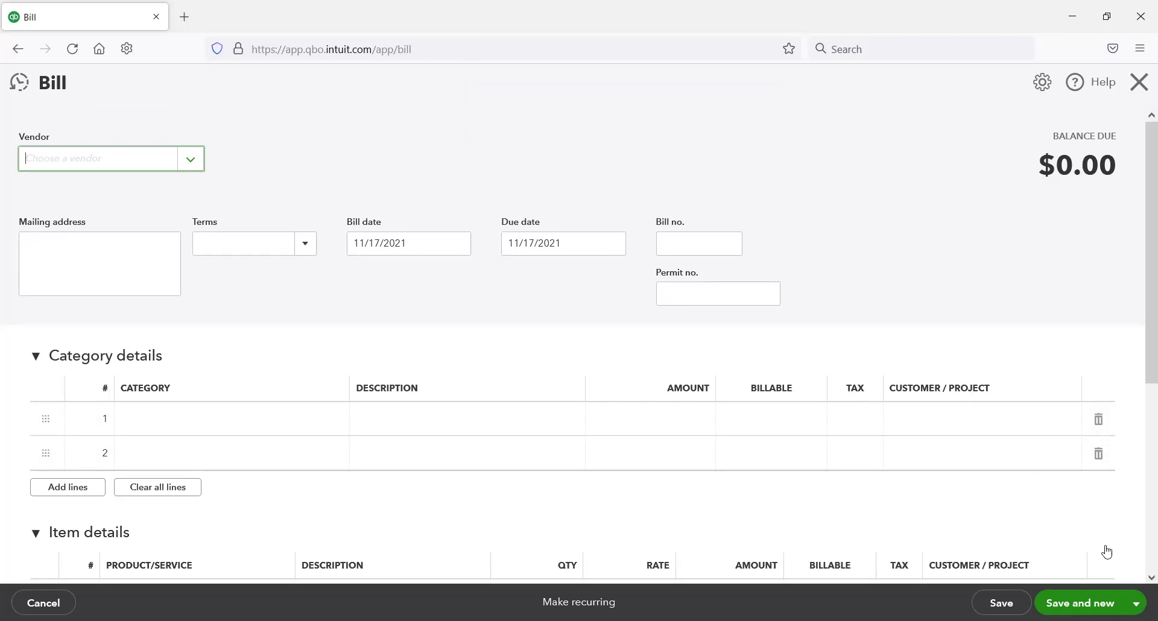
{"action": "left_click", "coordinate": [1138, 82]}
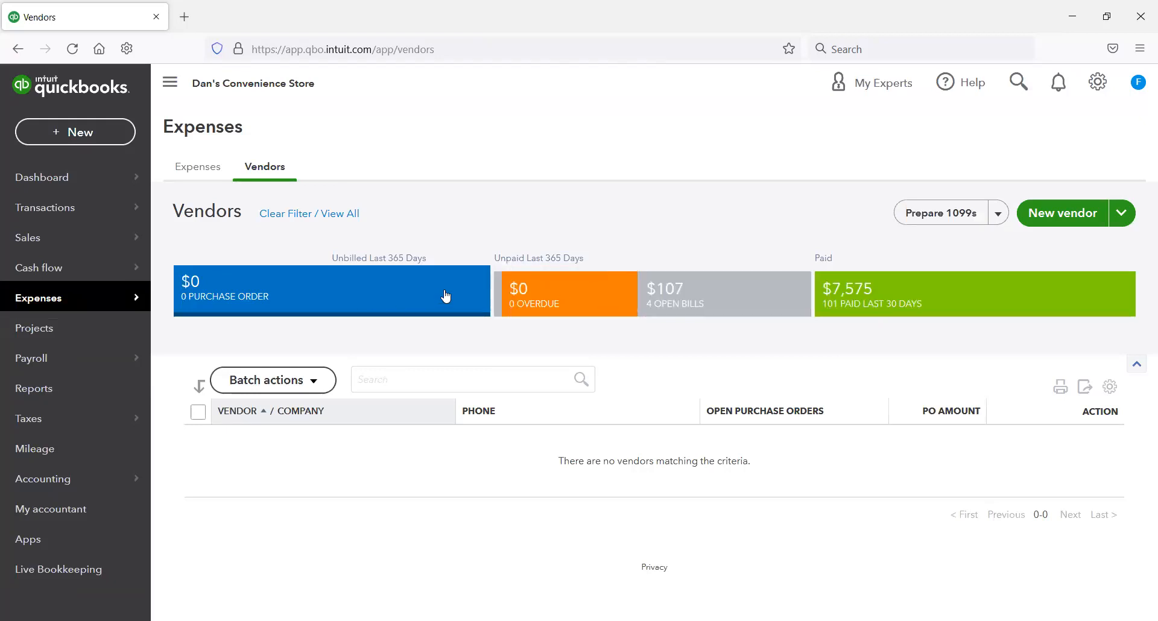
Step: Filter the vendors to those with open bills and pay ABC Warehouse's bill in full from Chase Credit Card, saving and closing the payment
{"action": "left_click", "coordinate": [688, 302]}
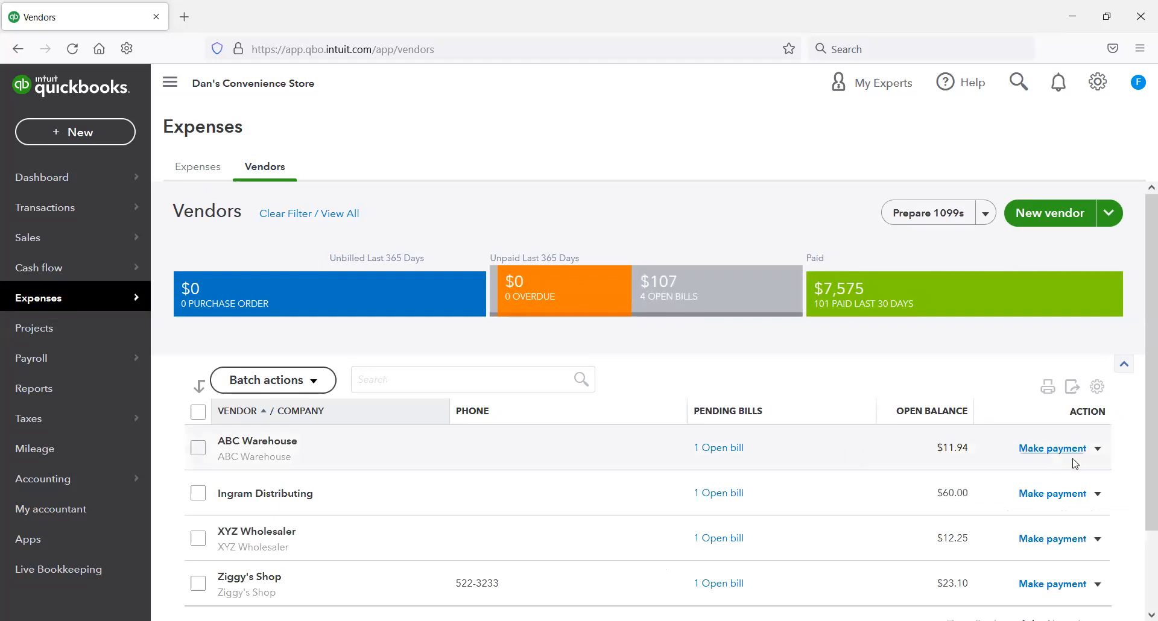
{"action": "left_click", "coordinate": [1062, 452]}
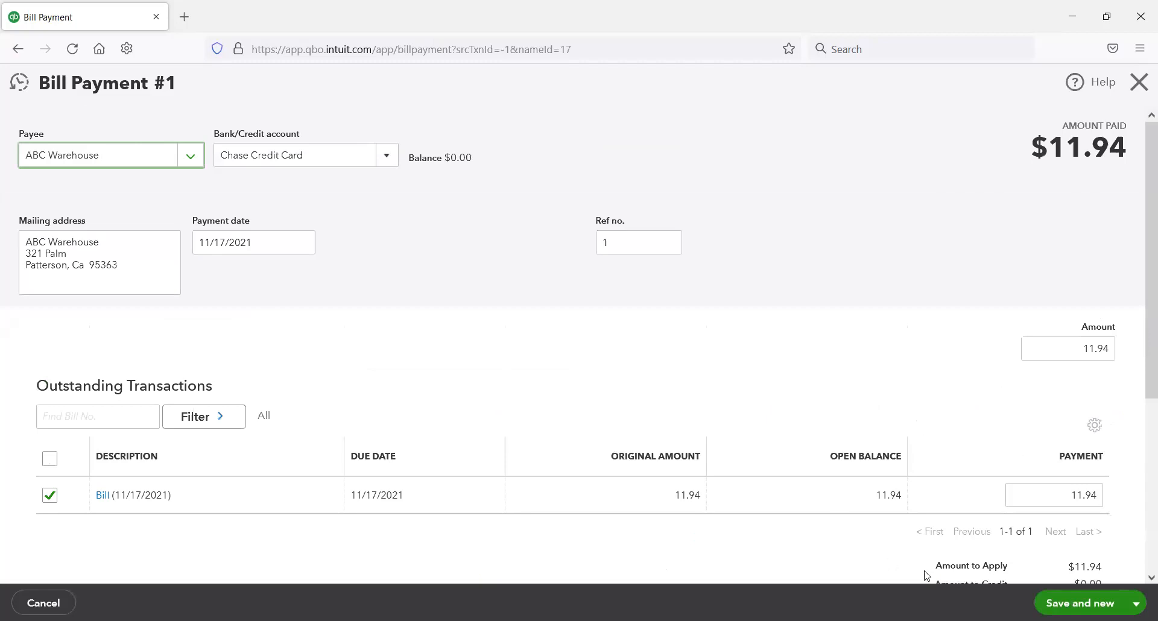
{"action": "left_click", "coordinate": [1135, 603]}
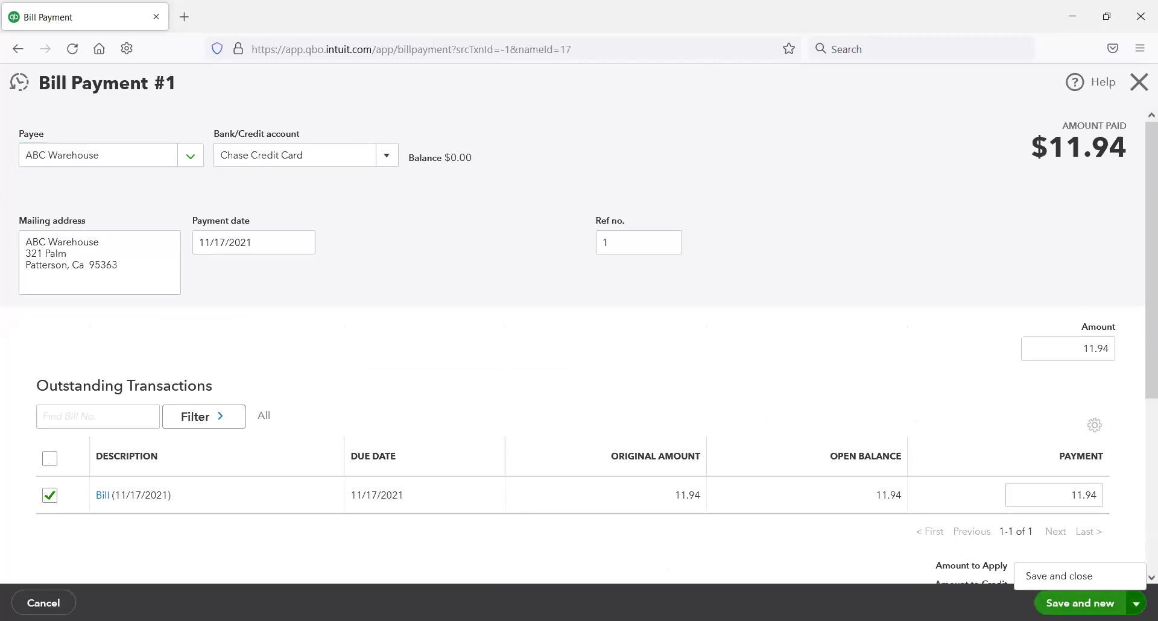
{"action": "left_click", "coordinate": [1099, 577]}
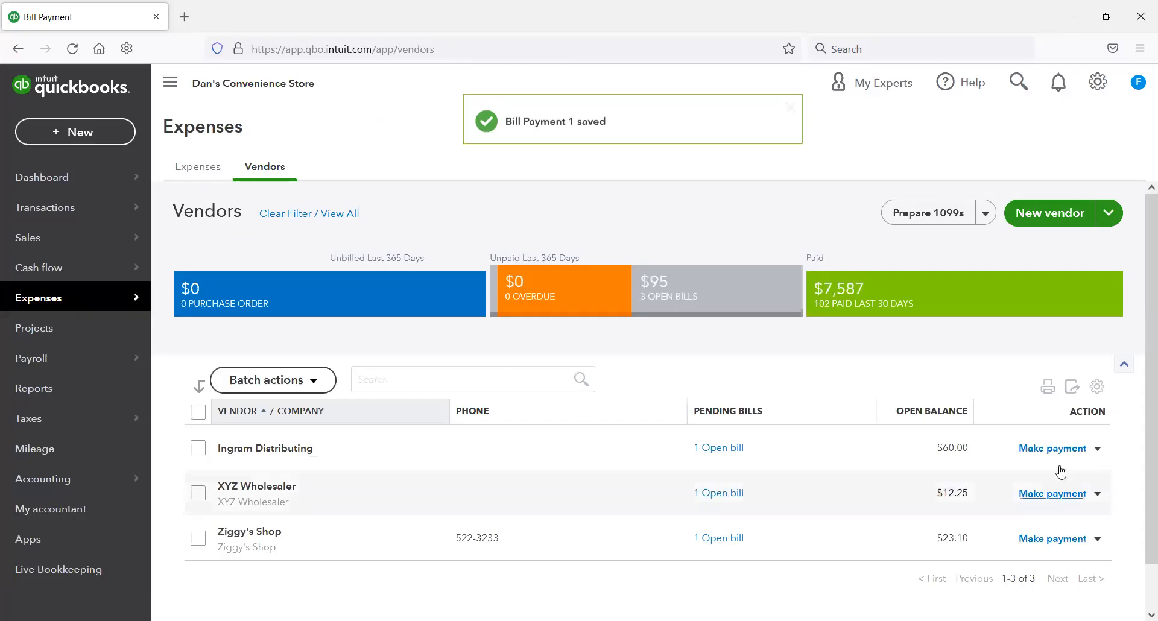
Step: Pay Ingram Distributing's open bill in full from Chase Credit Card, save it, and close the blank new payment
{"action": "left_click", "coordinate": [1067, 452]}
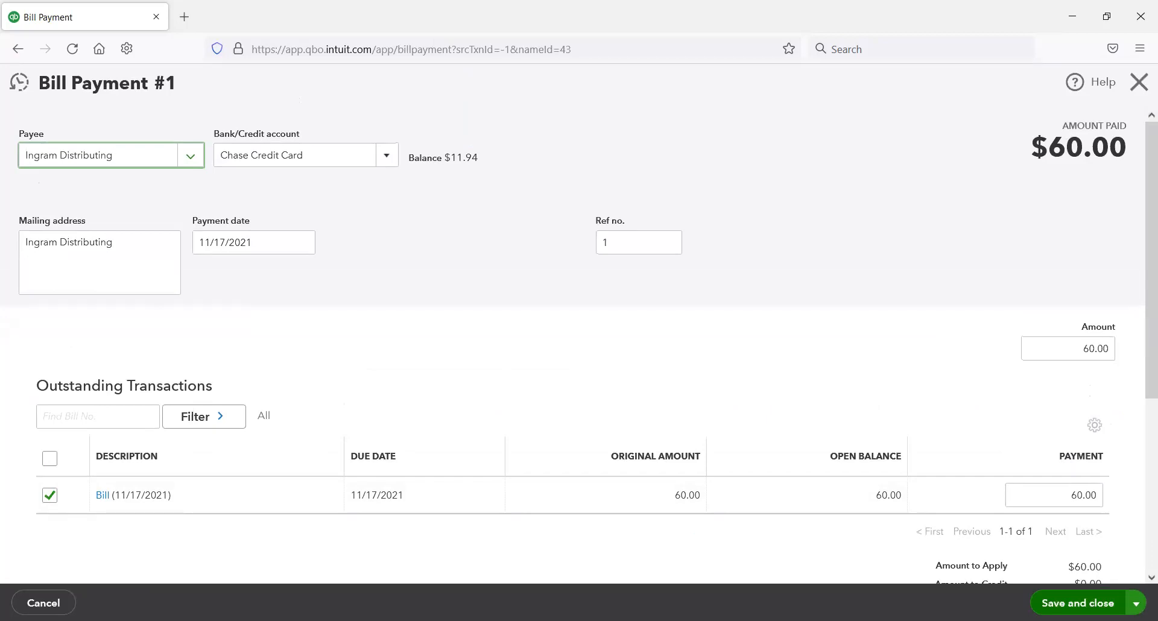
{"action": "left_click", "coordinate": [1136, 603]}
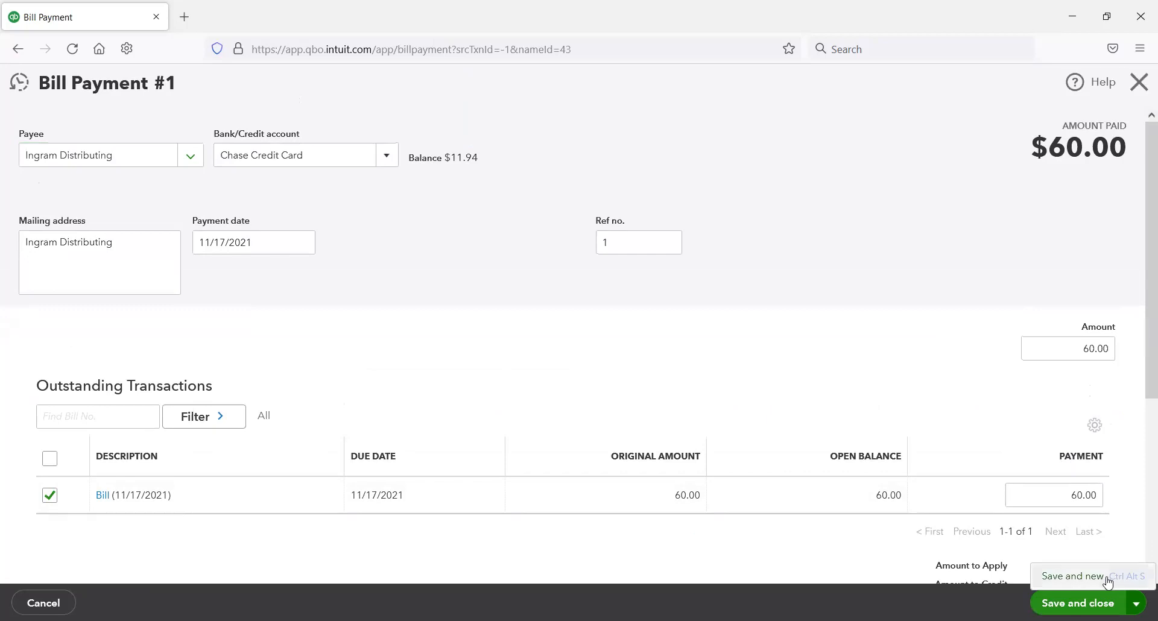
{"action": "left_click", "coordinate": [1103, 579]}
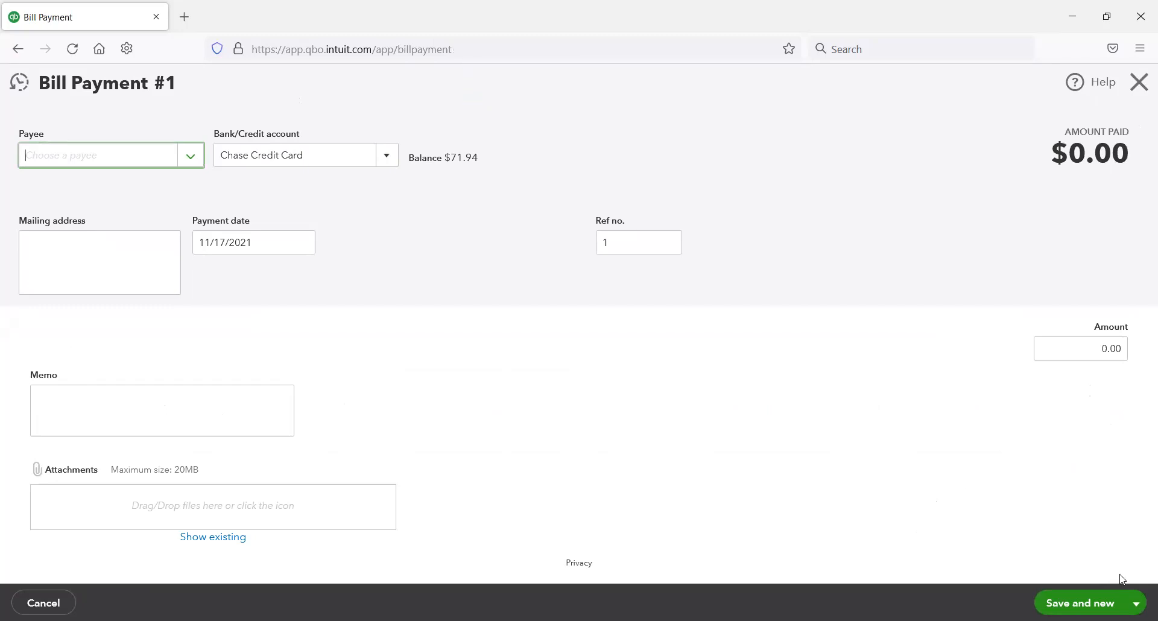
{"action": "left_click", "coordinate": [1132, 602]}
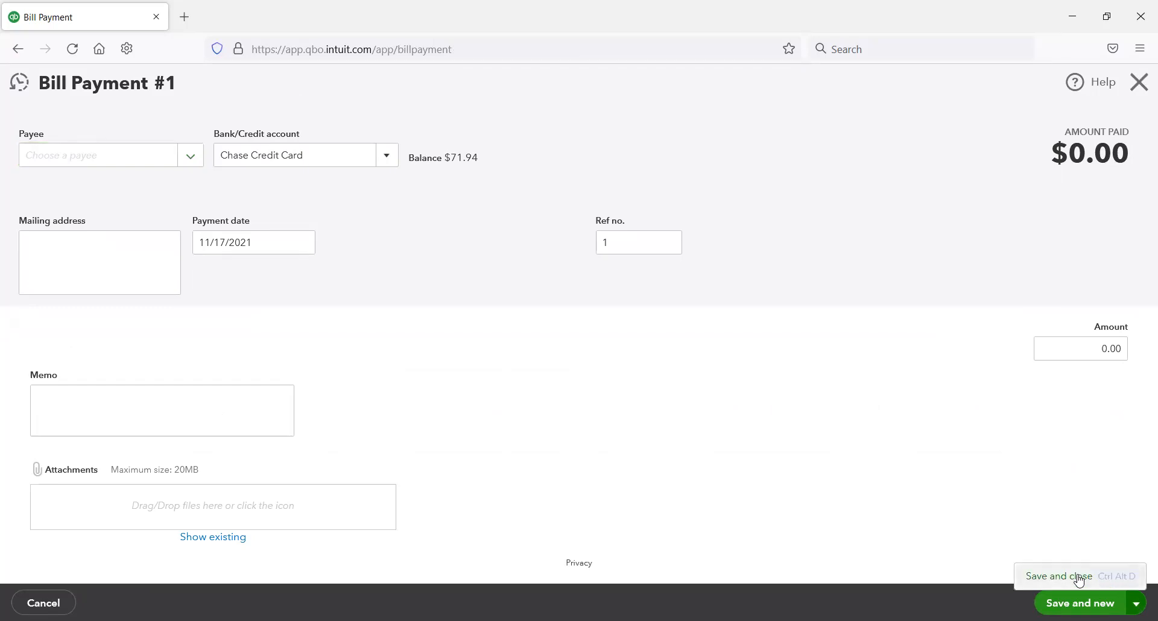
{"action": "left_click", "coordinate": [1138, 81]}
Step: Pay XYZ Wholesaler's open bill in full from Chase Credit Card, then save and close the payment
{"action": "left_click", "coordinate": [1074, 453]}
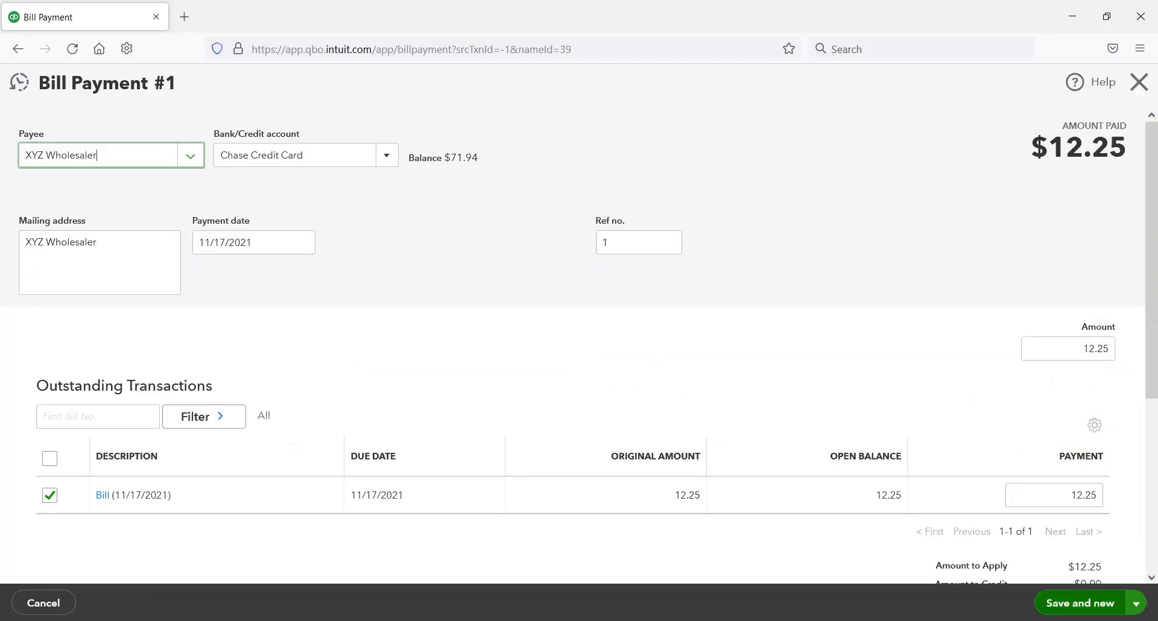
{"action": "left_click", "coordinate": [1134, 600]}
{"action": "left_click", "coordinate": [1091, 579]}
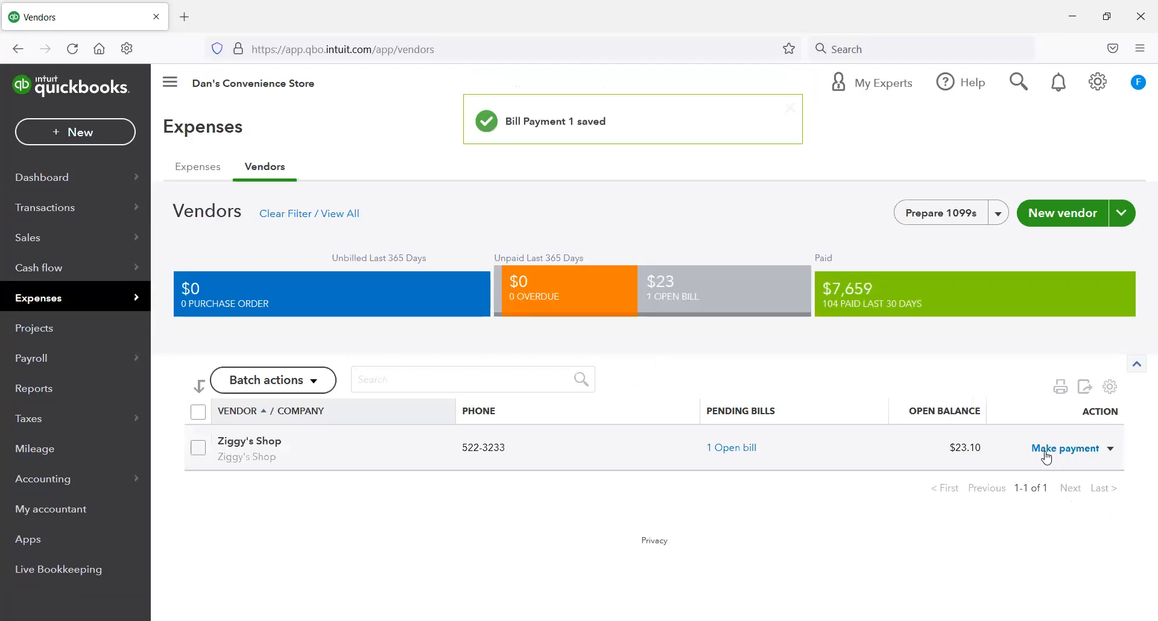
Step: Pay Ziggy's Shop's open bill in full from Chase Credit Card, save and close it, and check the written task list
{"action": "left_click", "coordinate": [1050, 456]}
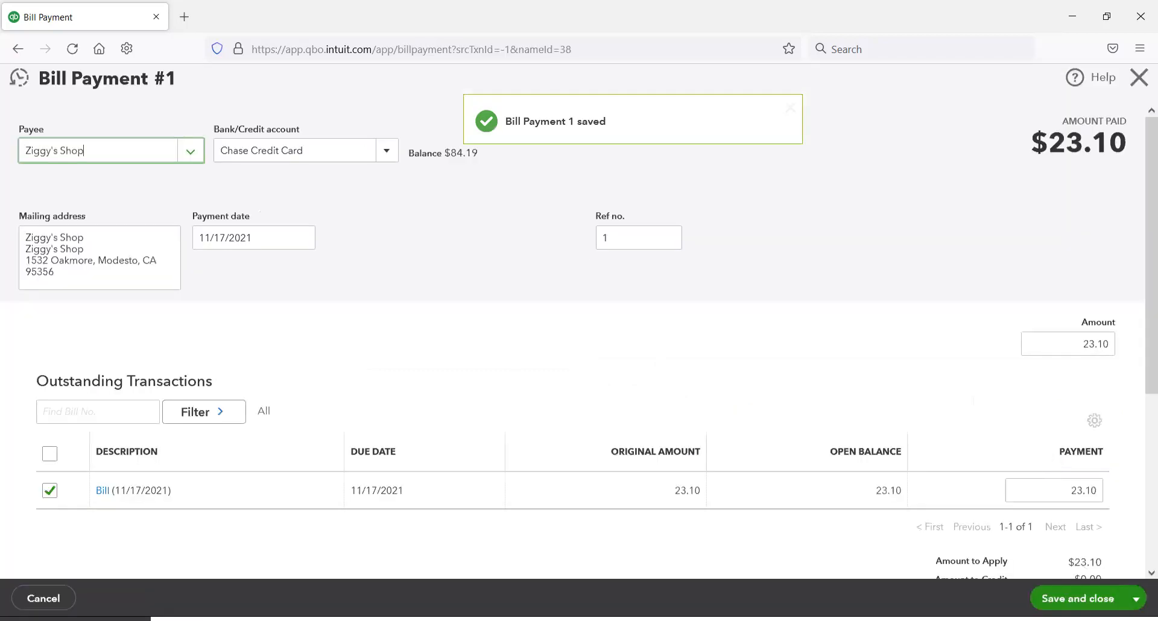
{"action": "left_click", "coordinate": [1077, 600]}
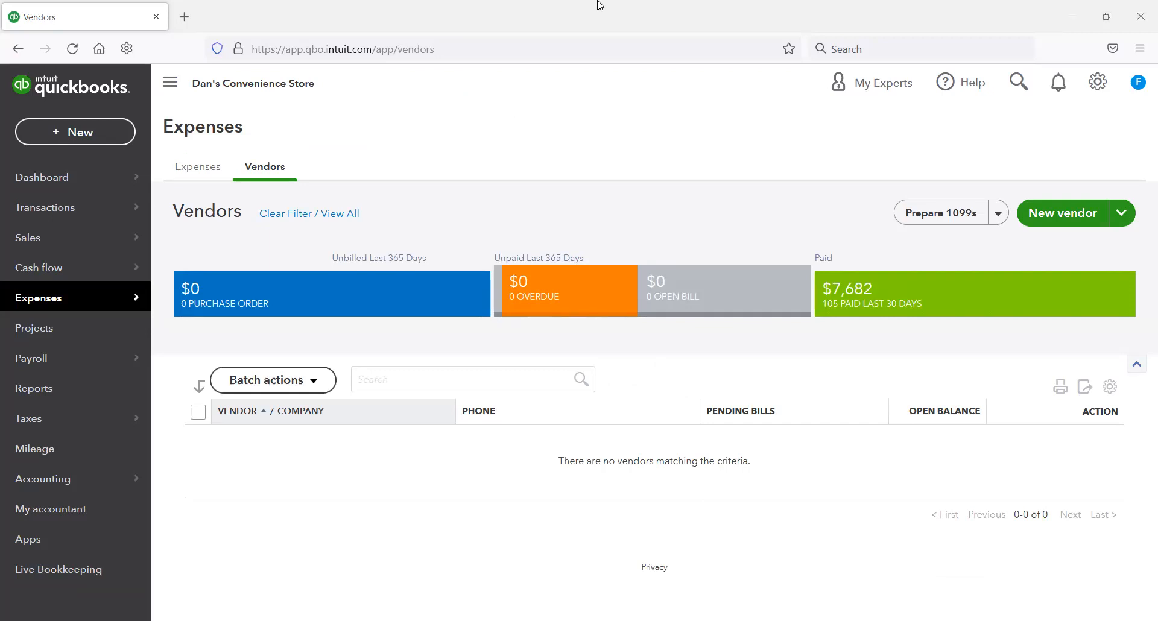
{"action": "key", "text": "alt+Tab"}
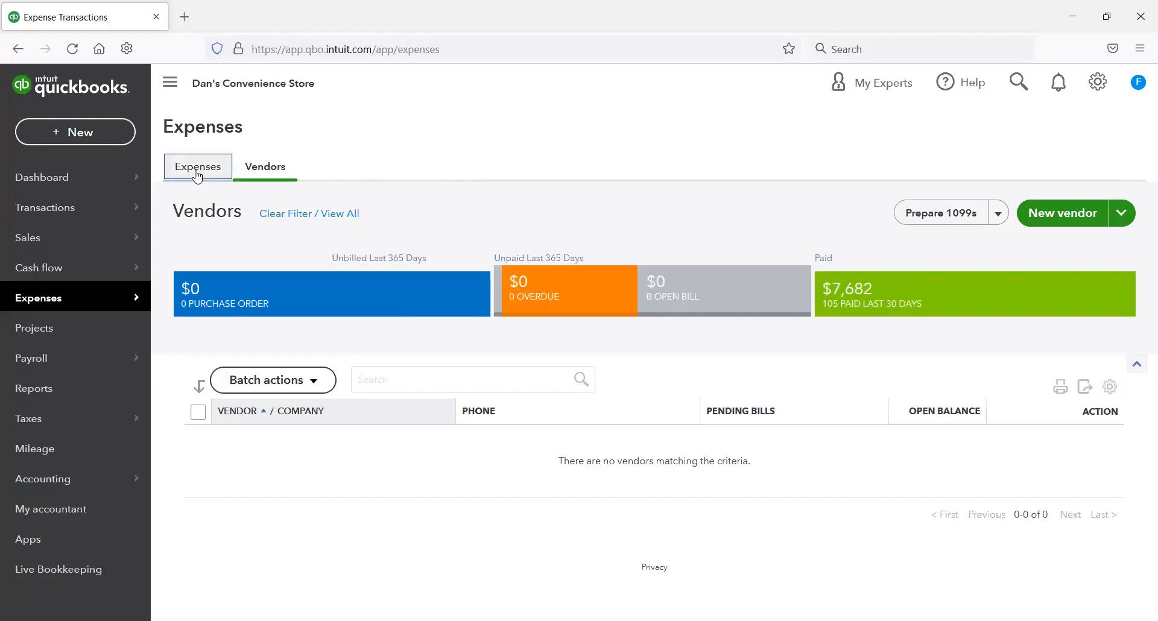
Step: Start a new expense from the expense transactions with Office Max Supplies as the payee
{"action": "left_click", "coordinate": [194, 171]}
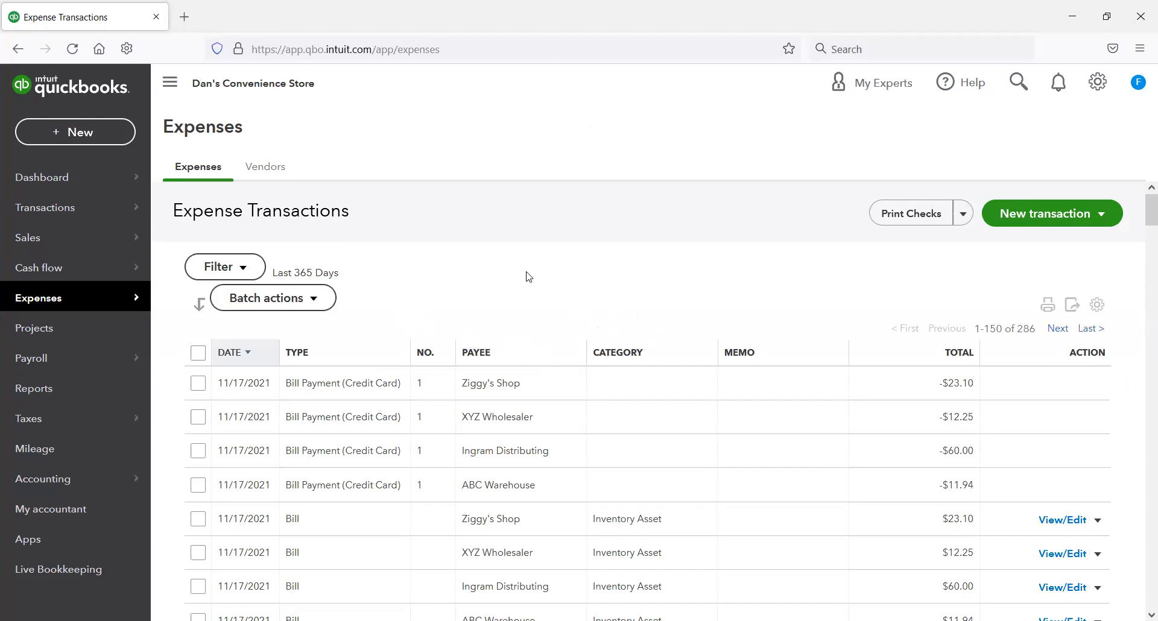
{"action": "left_click", "coordinate": [1040, 213]}
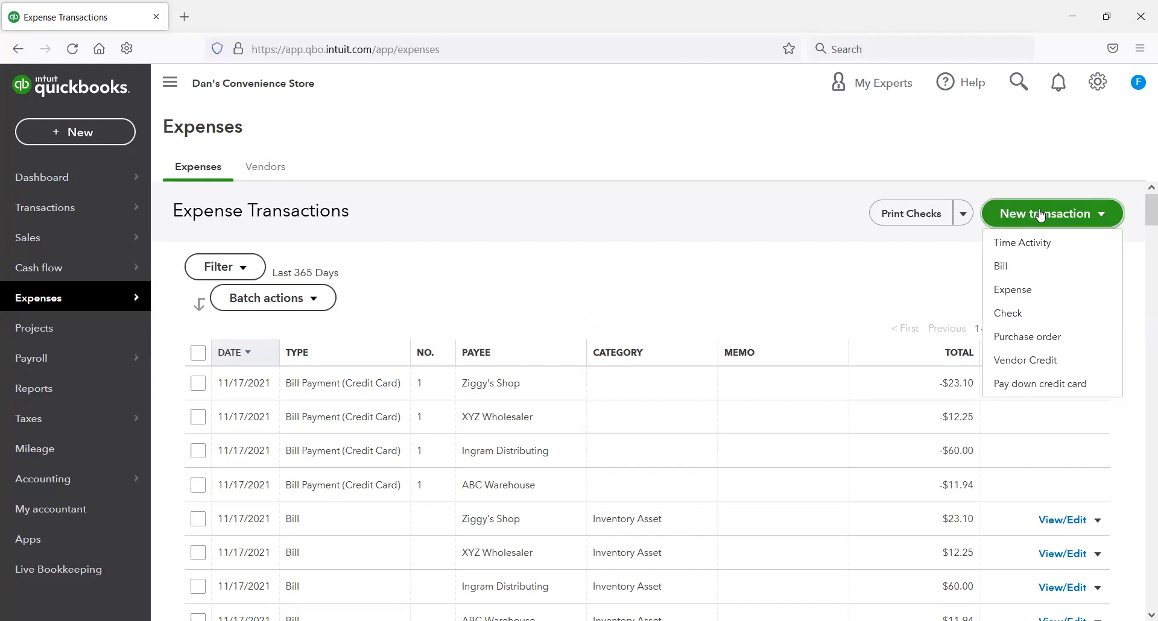
{"action": "left_click", "coordinate": [1016, 290]}
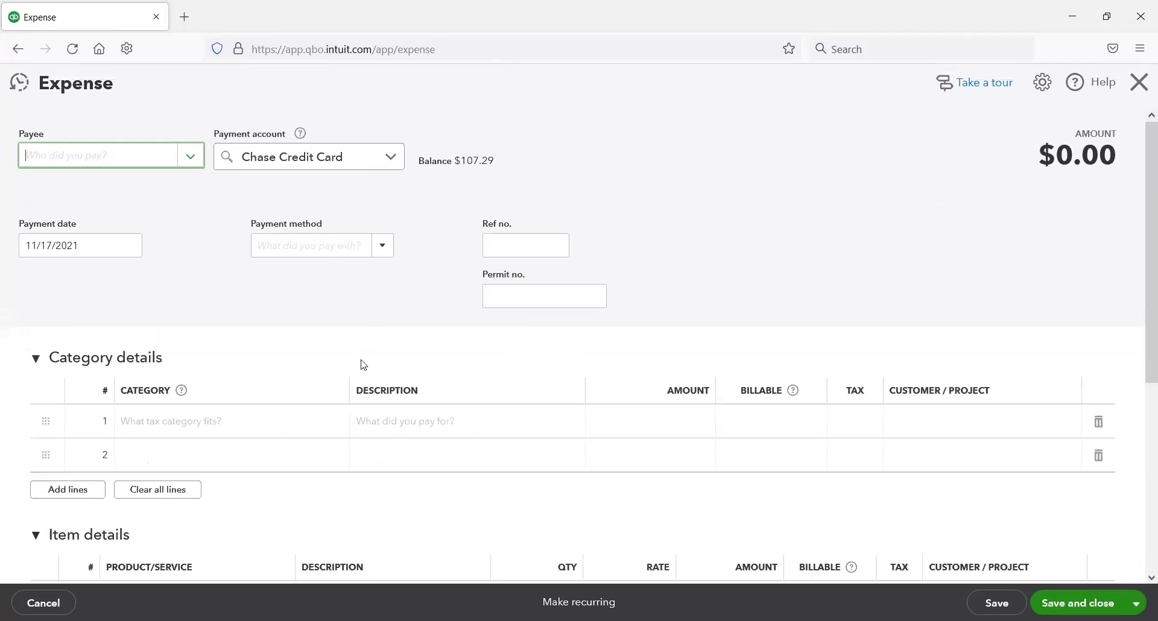
{"action": "left_click", "coordinate": [186, 159]}
{"action": "left_click", "coordinate": [138, 158]}
{"action": "type", "text": "off"}
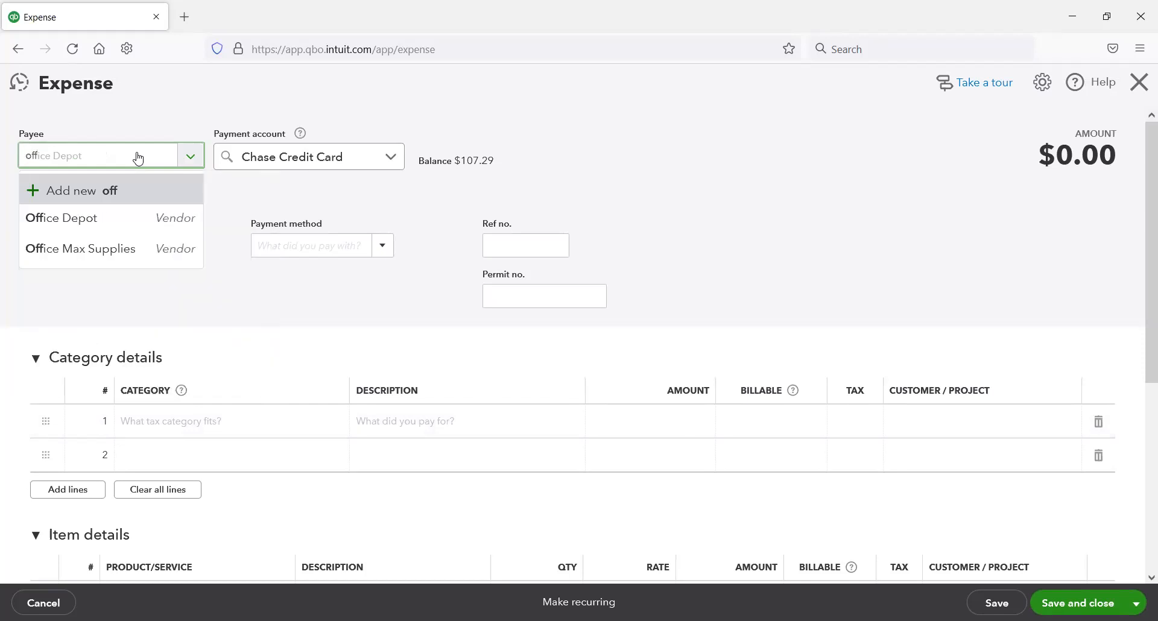
{"action": "left_click", "coordinate": [111, 248]}
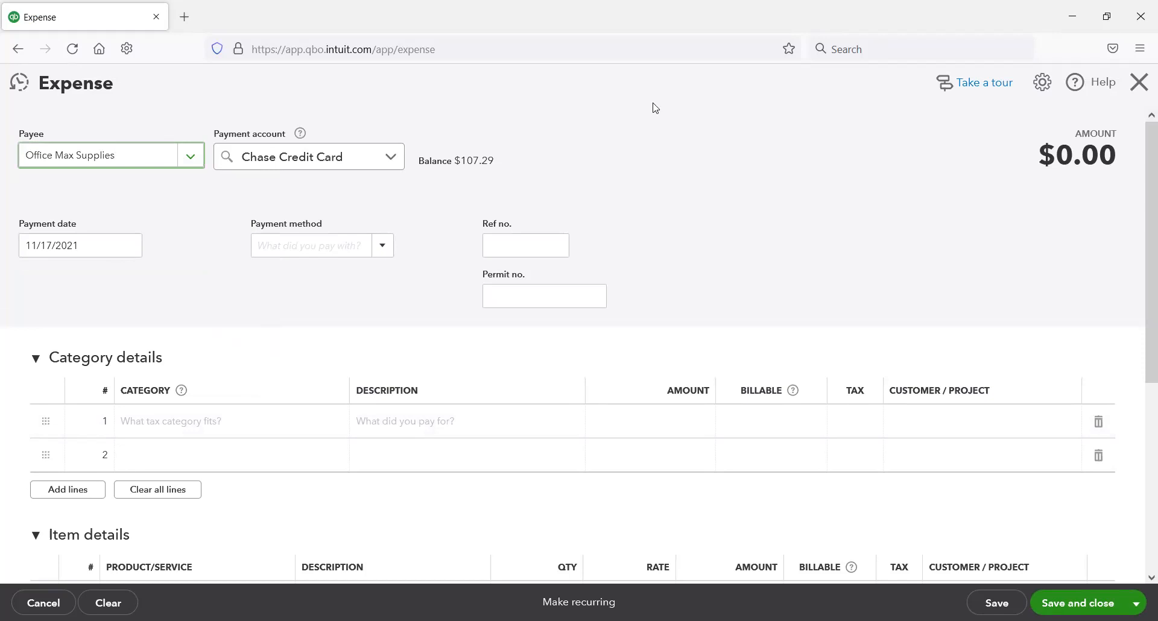
Step: Enter an Office supplies category line of 15.12 on the expense, then save it and start a new expense
{"action": "left_click", "coordinate": [265, 413]}
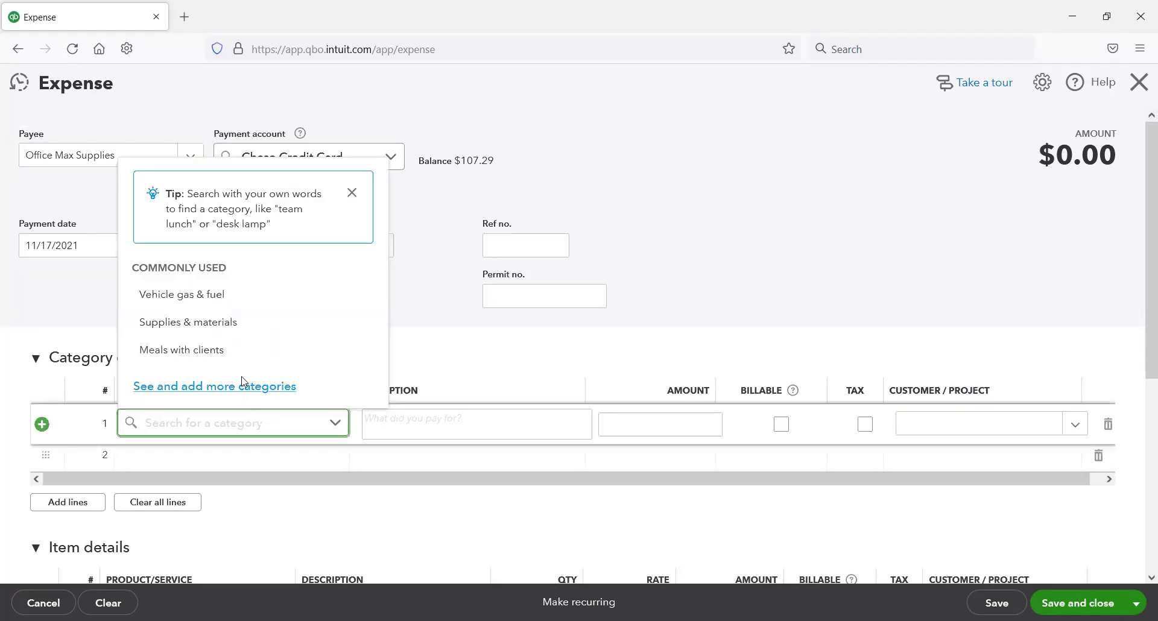
{"action": "type", "text": "office"}
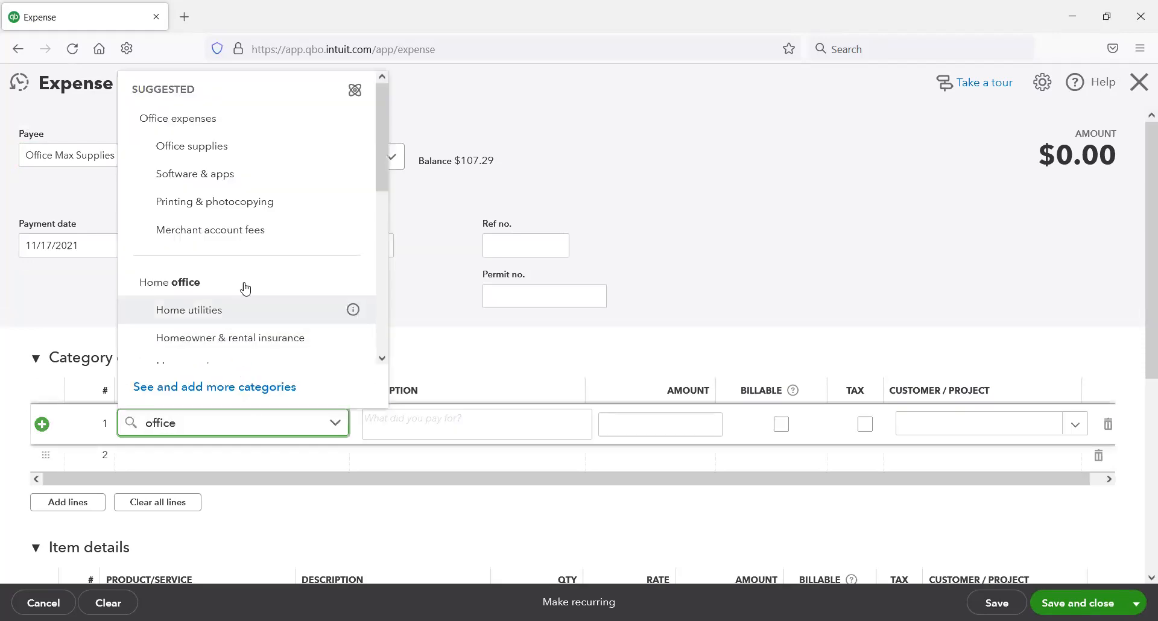
{"action": "left_click", "coordinate": [232, 145]}
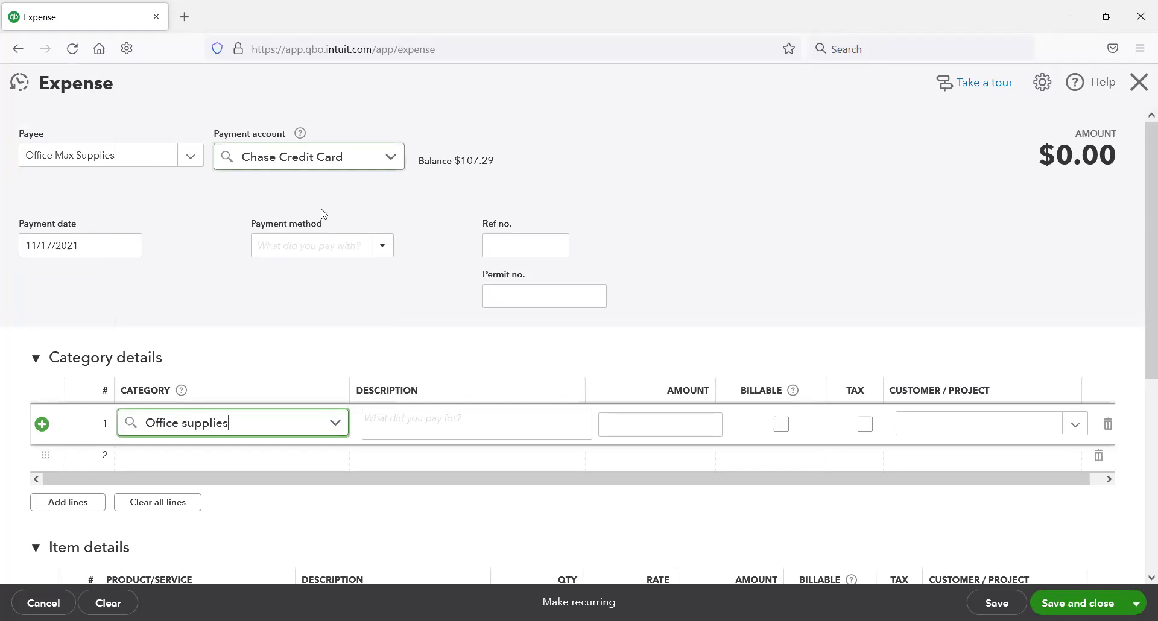
{"action": "left_click", "coordinate": [677, 424]}
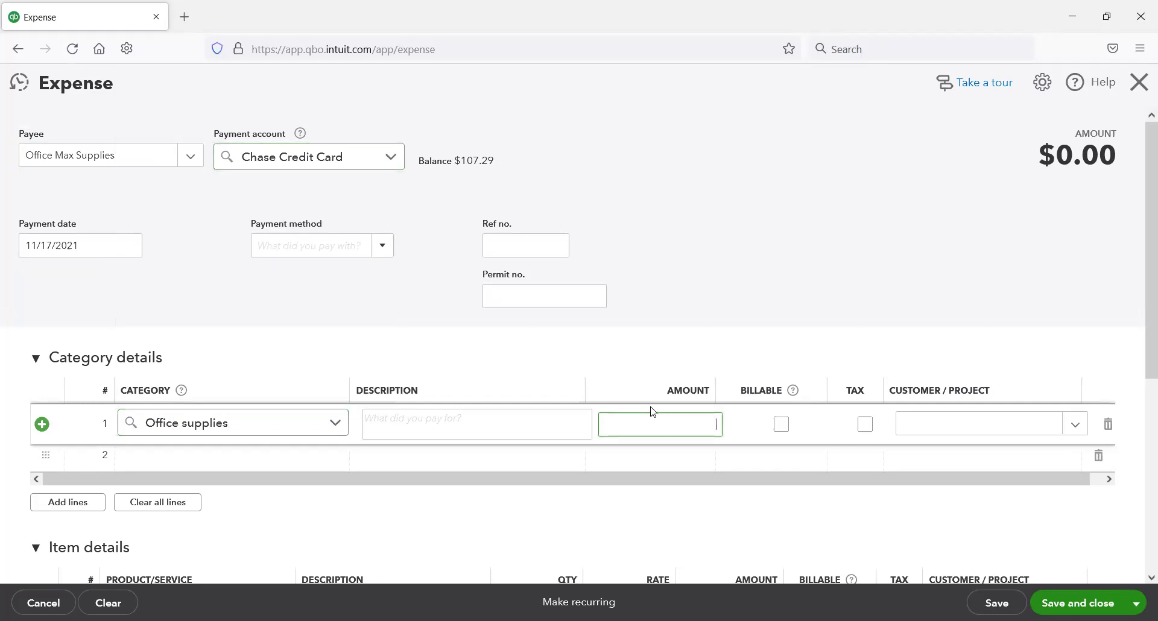
{"action": "type", "text": "21"}
{"action": "type", "text": "2"}
{"action": "left_click", "coordinate": [819, 92]}
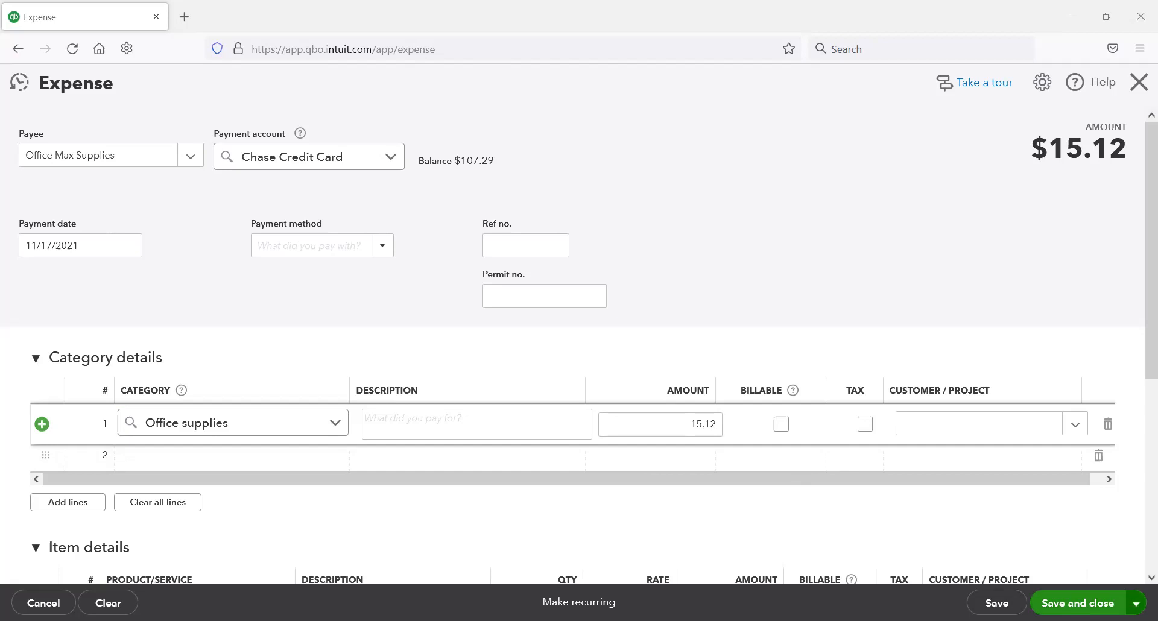
{"action": "left_click", "coordinate": [1077, 603]}
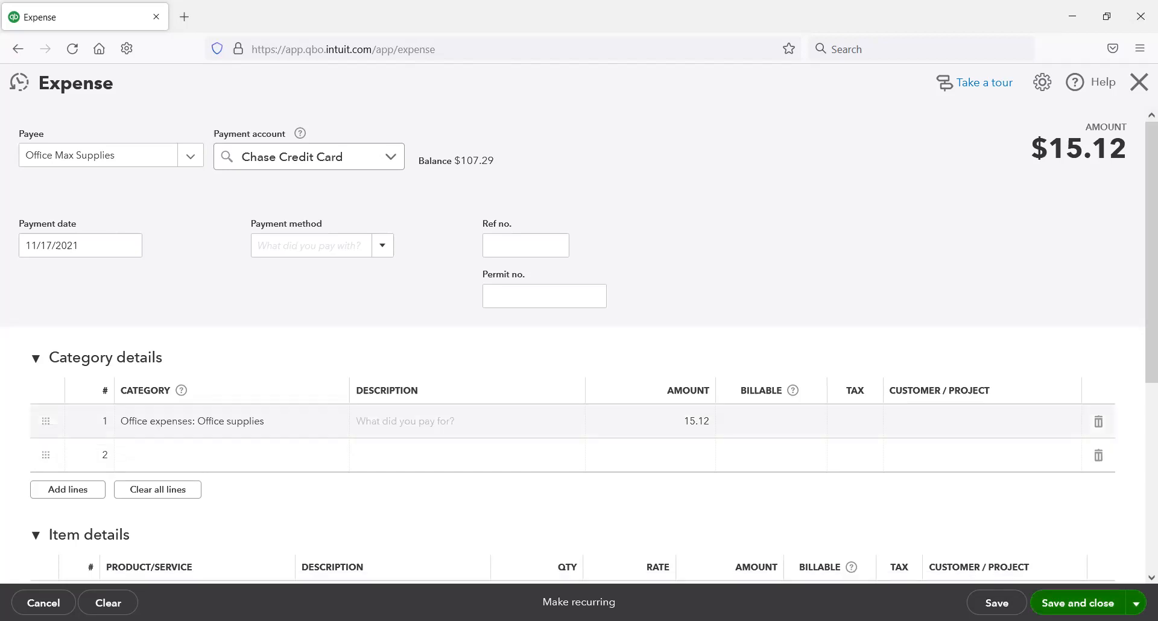
{"action": "left_click", "coordinate": [1136, 603]}
{"action": "left_click", "coordinate": [1085, 574]}
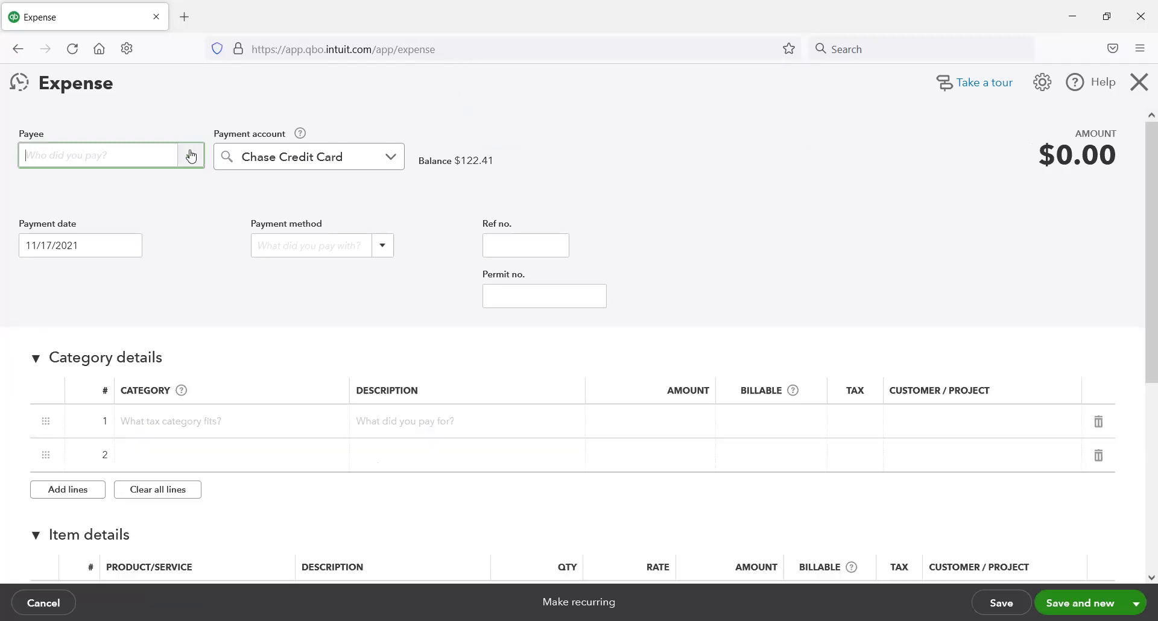
Step: Choose Chase Bank as the payee of the new expense
{"action": "left_click", "coordinate": [192, 156]}
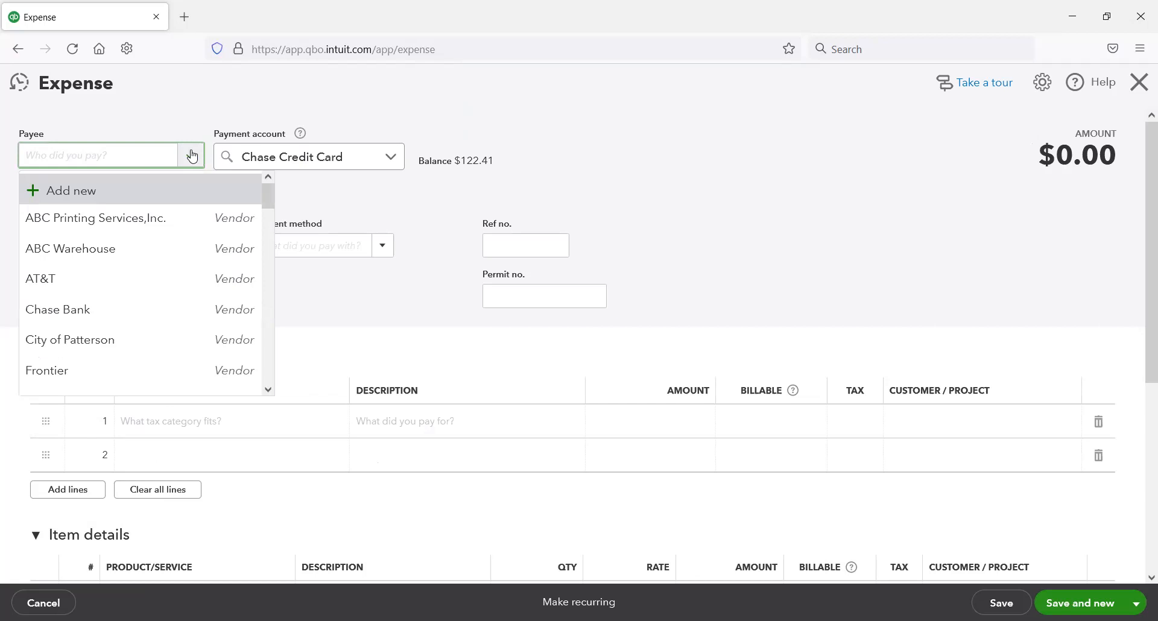
{"action": "type", "text": "chase"}
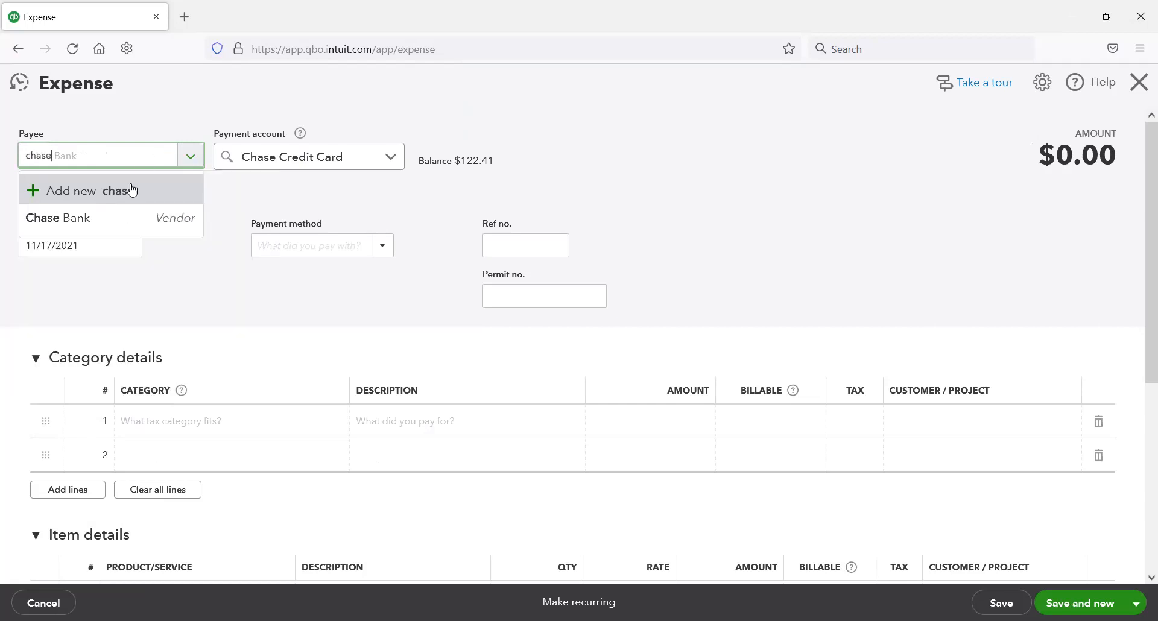
{"action": "left_click", "coordinate": [126, 218]}
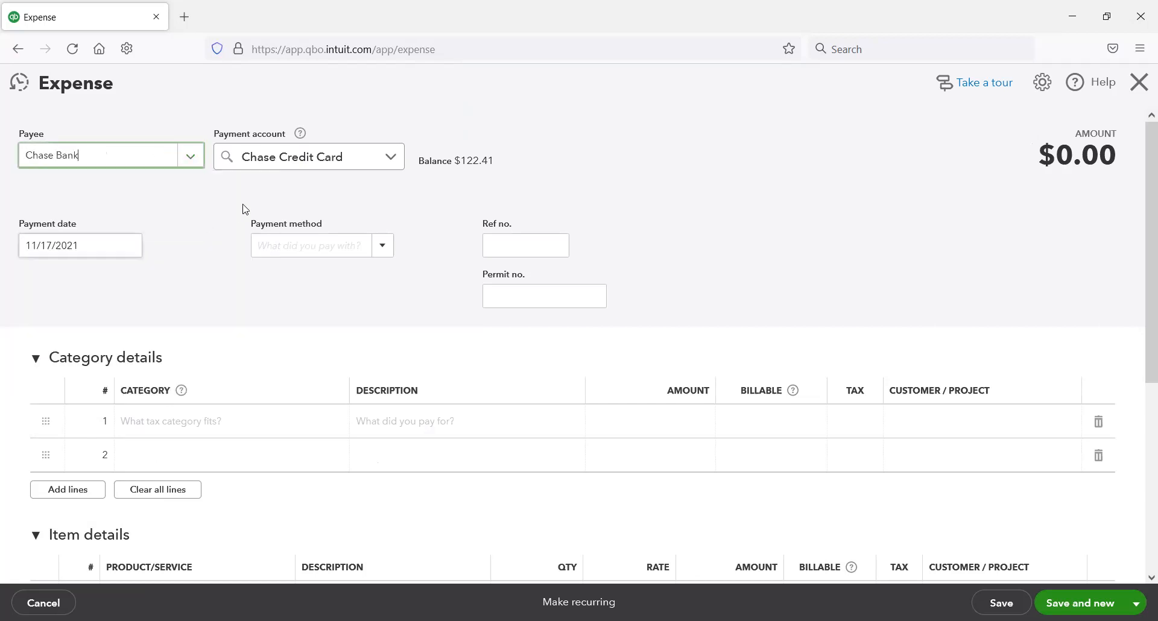
{"action": "left_click", "coordinate": [390, 158]}
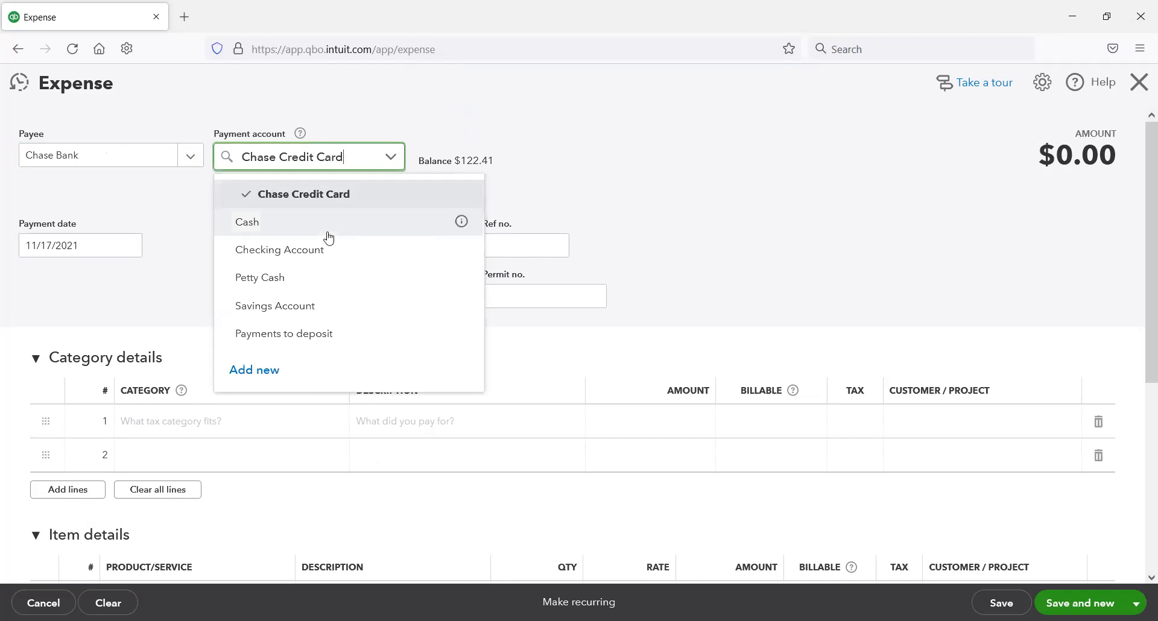
{"action": "left_click", "coordinate": [331, 258]}
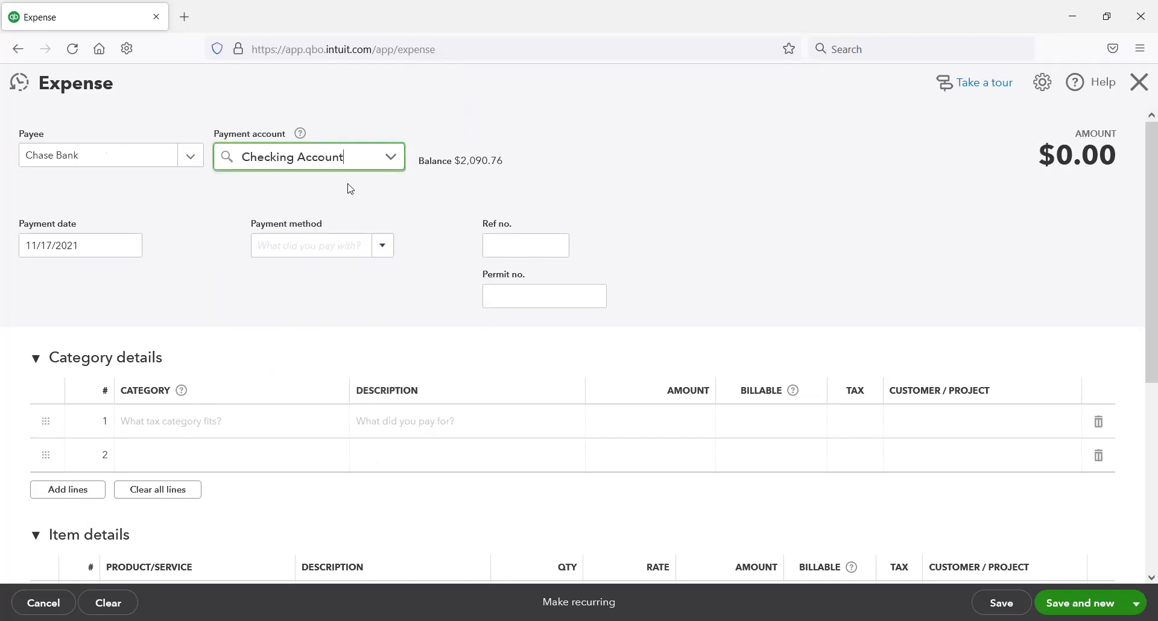
{"action": "left_click", "coordinate": [390, 159]}
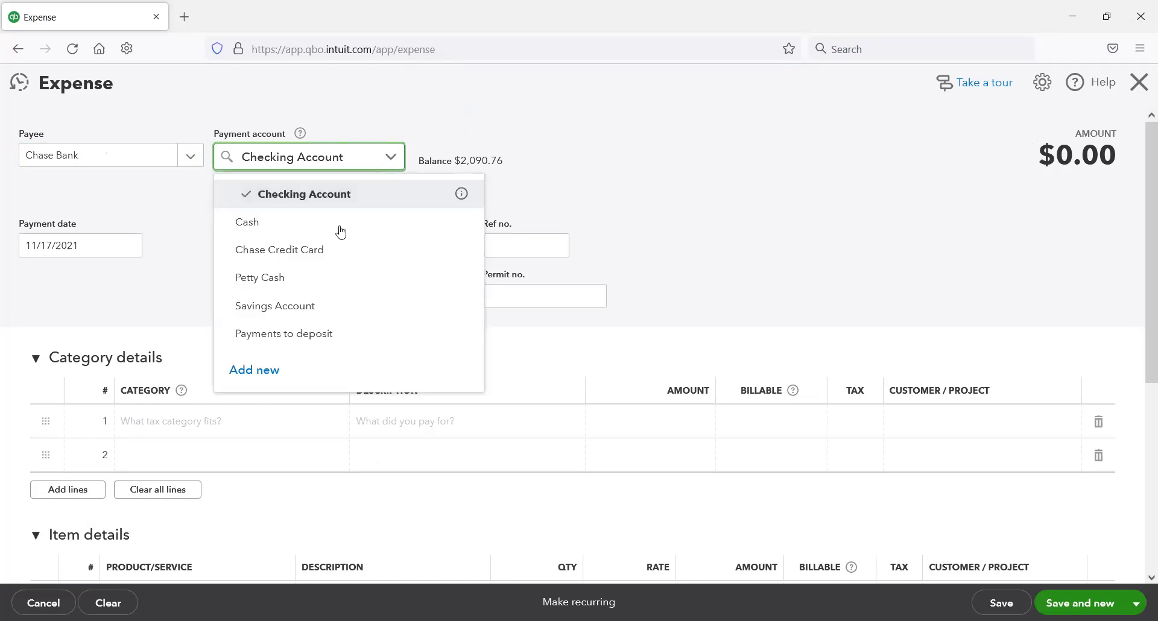
{"action": "left_click", "coordinate": [326, 253]}
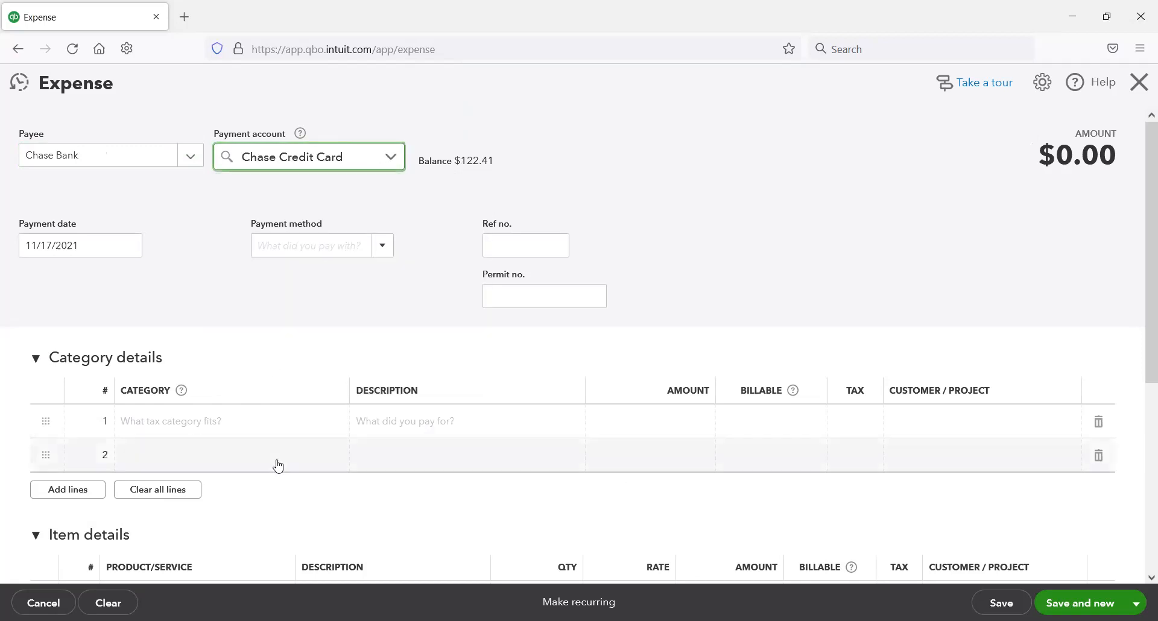
Step: Enter a Credit card interest category line with an amount of 0.33 on the expense
{"action": "left_click", "coordinate": [308, 421]}
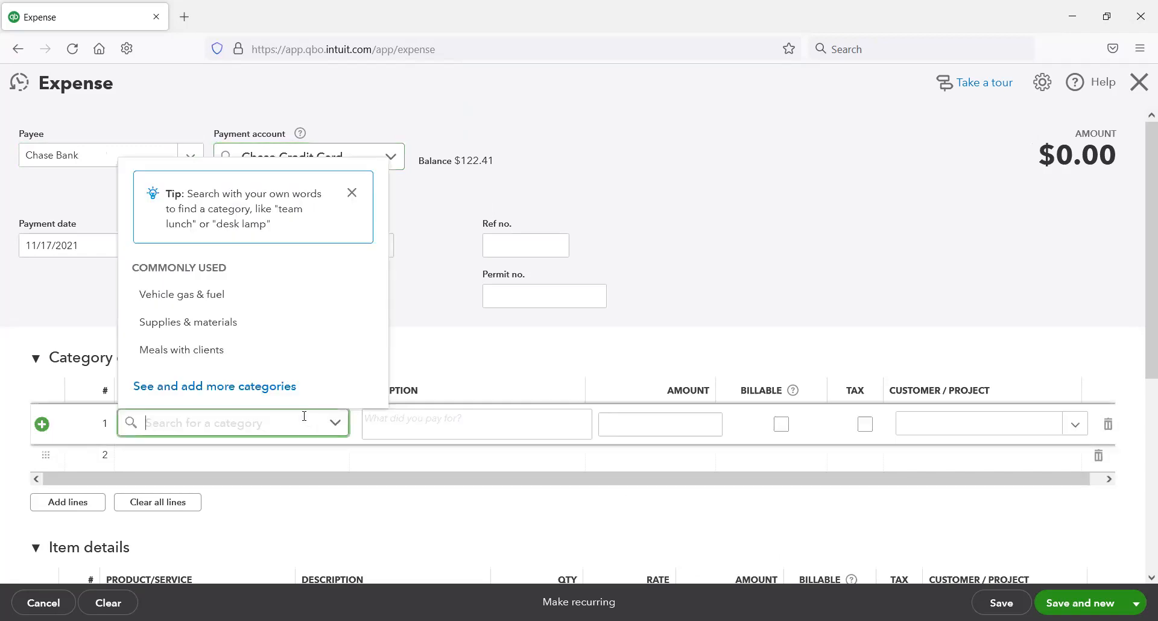
{"action": "type", "text": "inter"}
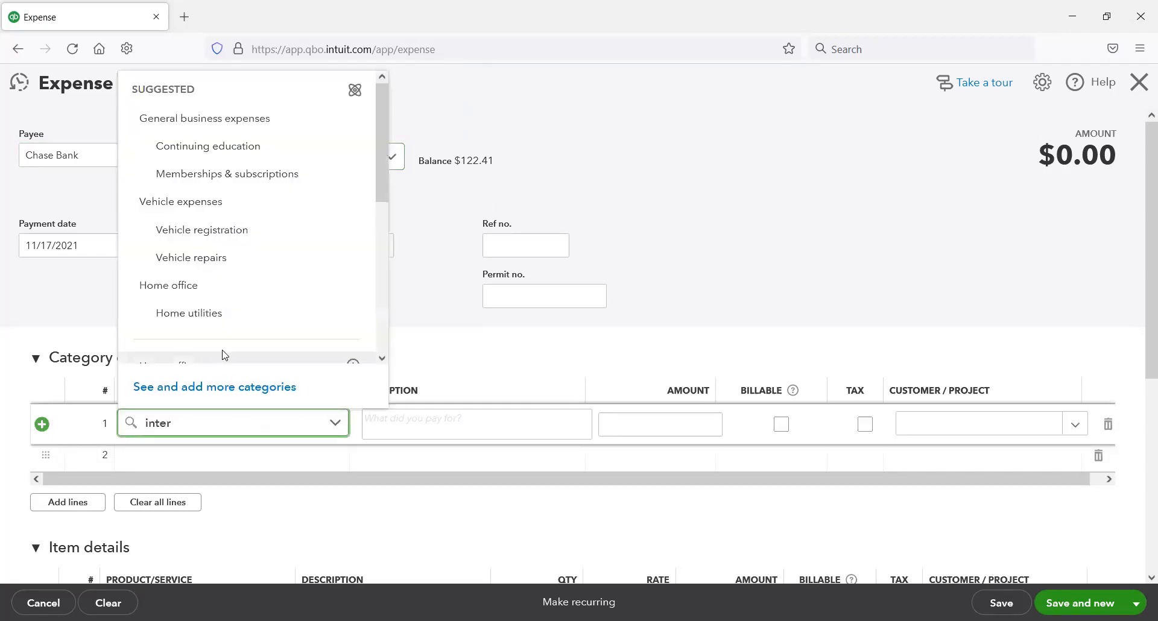
{"action": "type", "text": "est"}
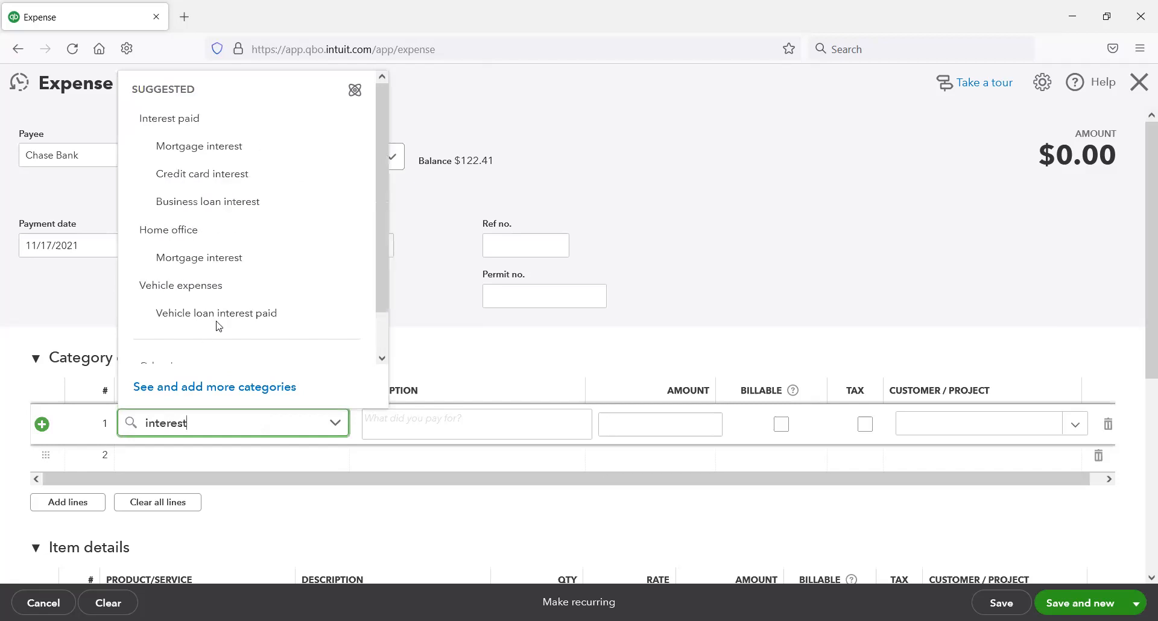
{"action": "left_click", "coordinate": [240, 174]}
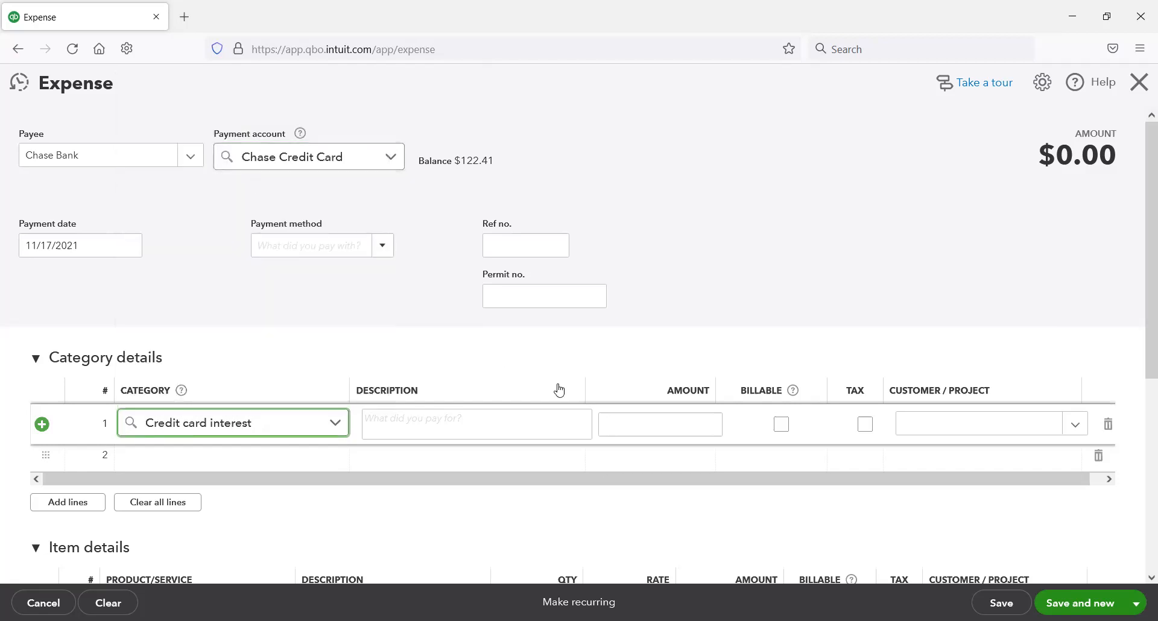
{"action": "left_click", "coordinate": [668, 423]}
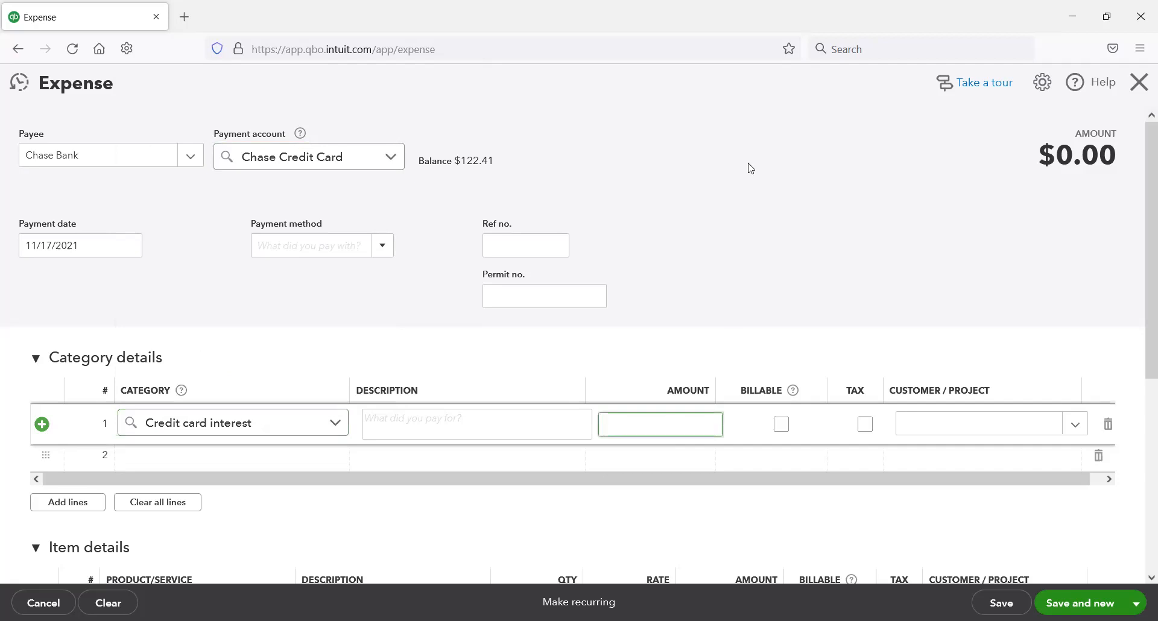
{"action": "left_click", "coordinate": [744, 91]}
{"action": "left_click", "coordinate": [688, 425]}
{"action": "type", "text": ".33"}
{"action": "key", "text": "Tab"}
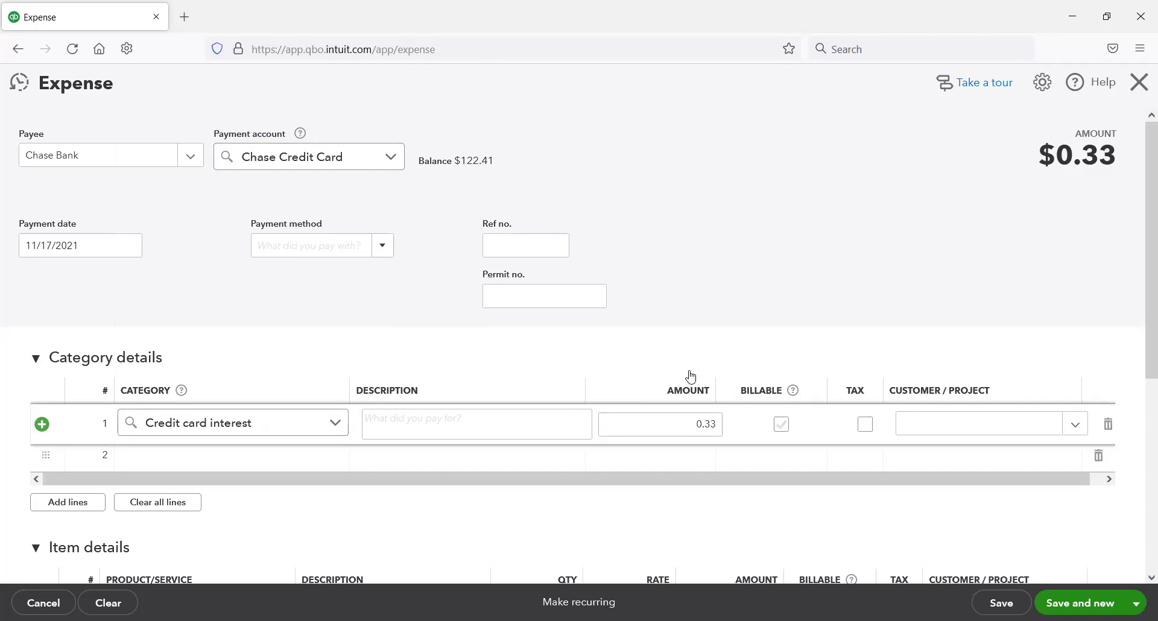
Step: Save and close the Chase Bank interest expense
{"action": "scroll", "coordinate": [874, 379], "scroll_direction": "down", "scroll_amount": 2}
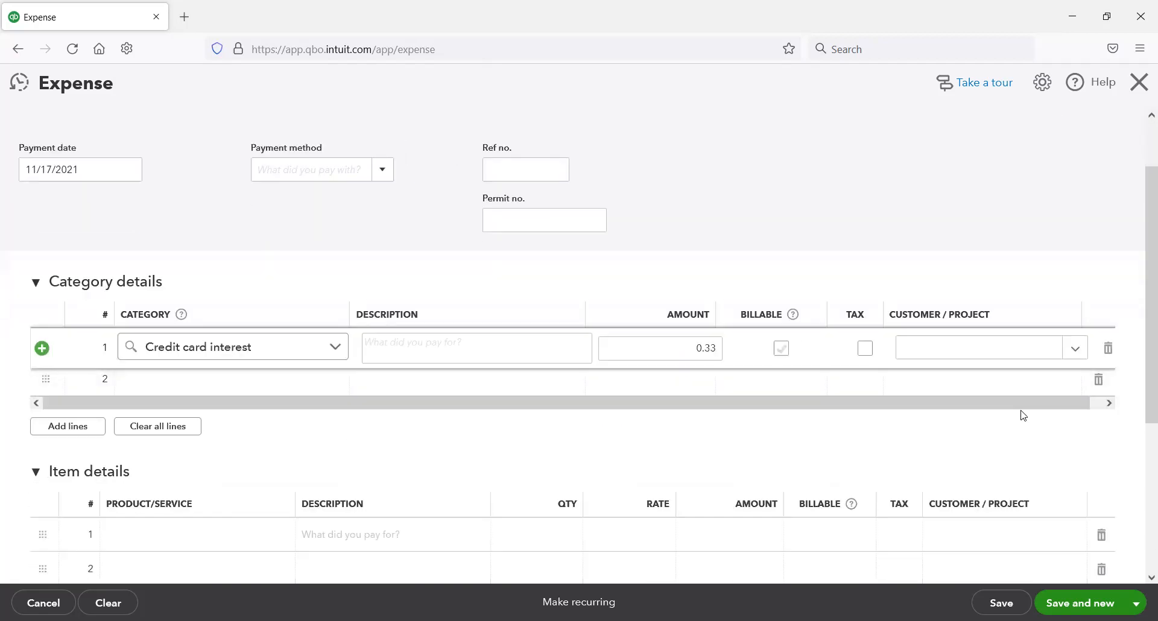
{"action": "left_click", "coordinate": [1135, 603]}
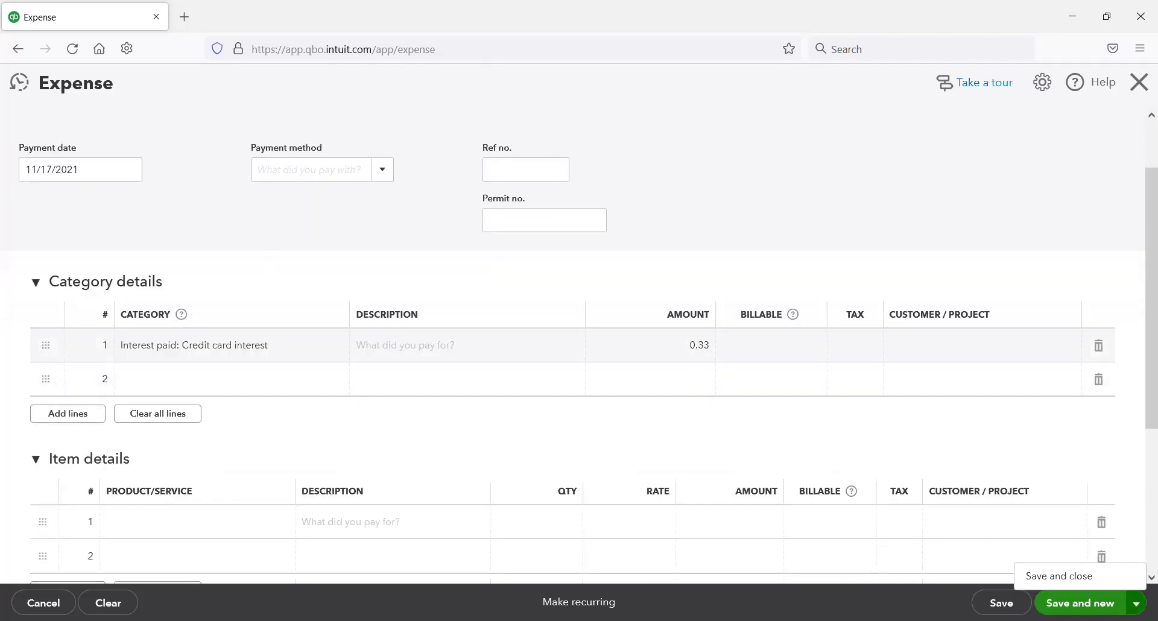
{"action": "left_click", "coordinate": [1084, 579]}
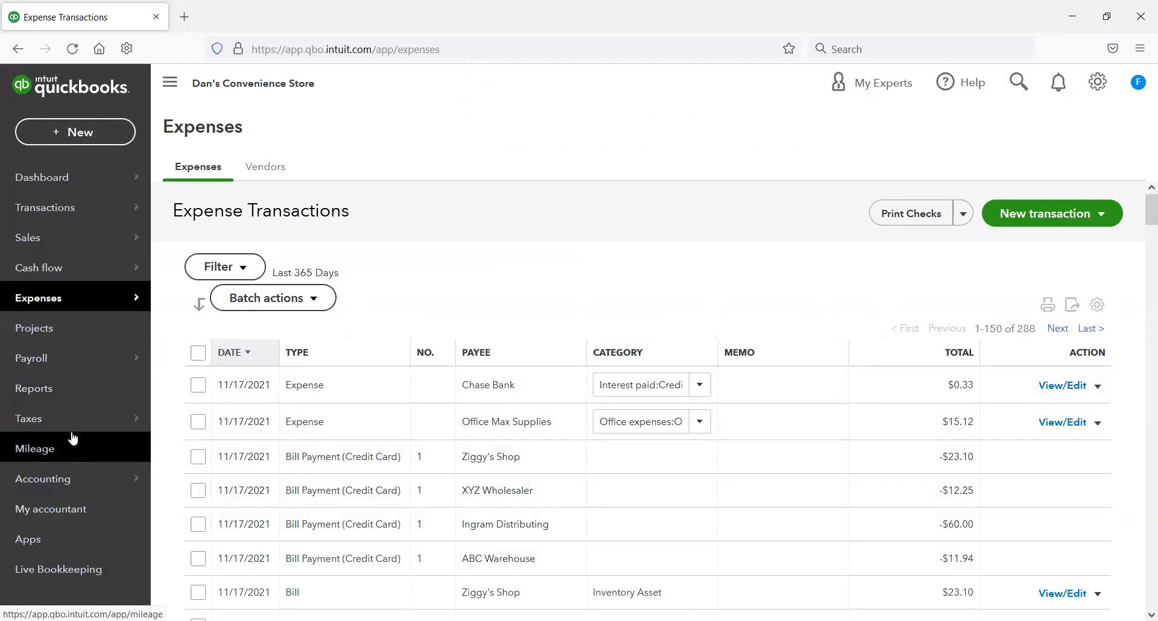
Step: Open the Chase Credit Card register from the chart of accounts and review its recent transactions and ending balance
{"action": "mouse_move", "coordinate": [80, 482]}
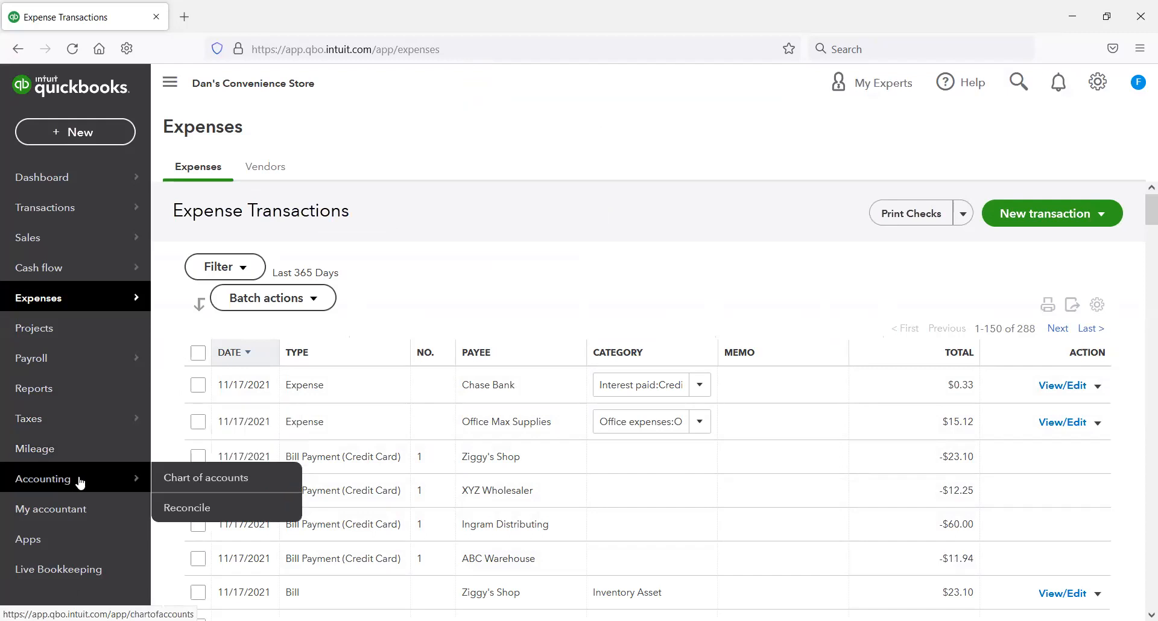
{"action": "left_click", "coordinate": [196, 478]}
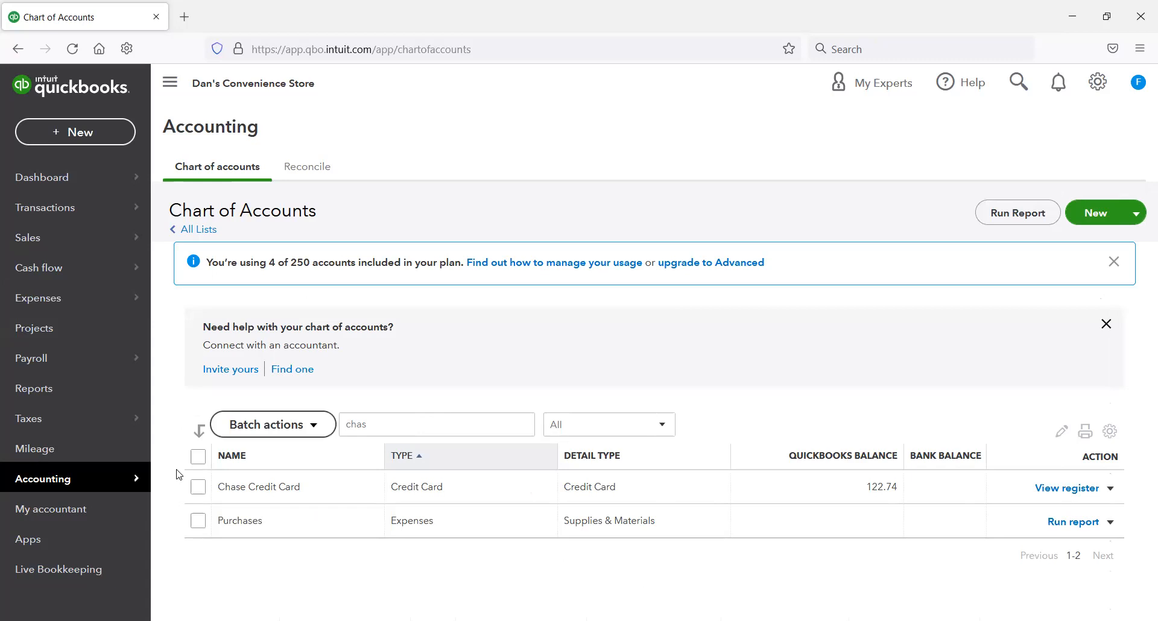
{"action": "left_click", "coordinate": [1050, 495]}
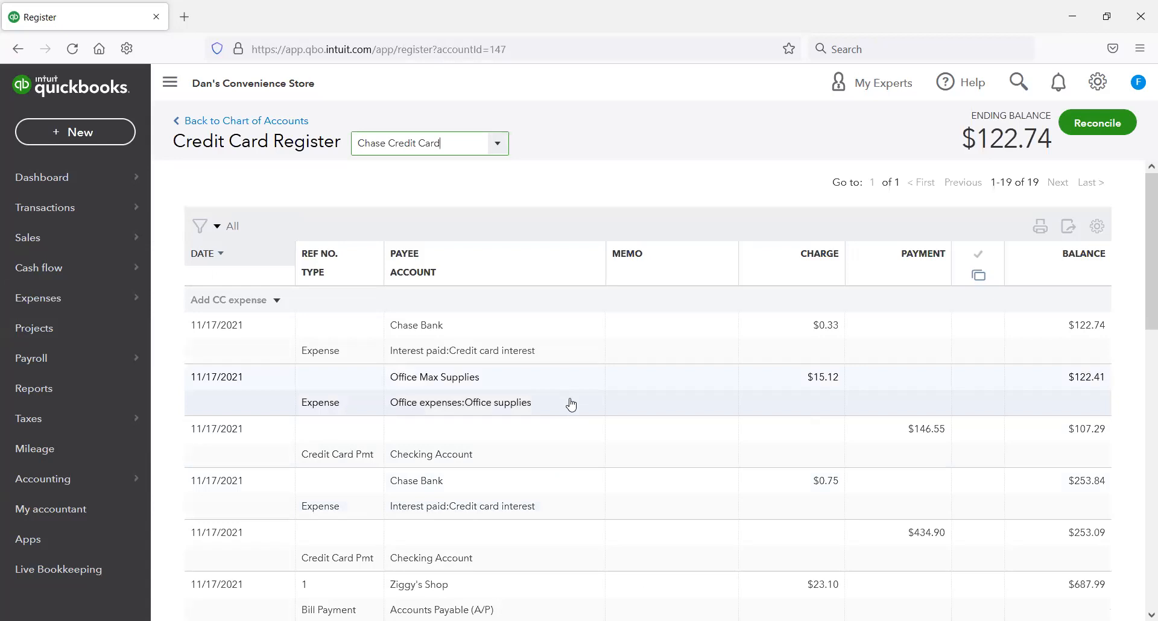
{"action": "scroll", "coordinate": [573, 409], "scroll_direction": "down", "scroll_amount": 1}
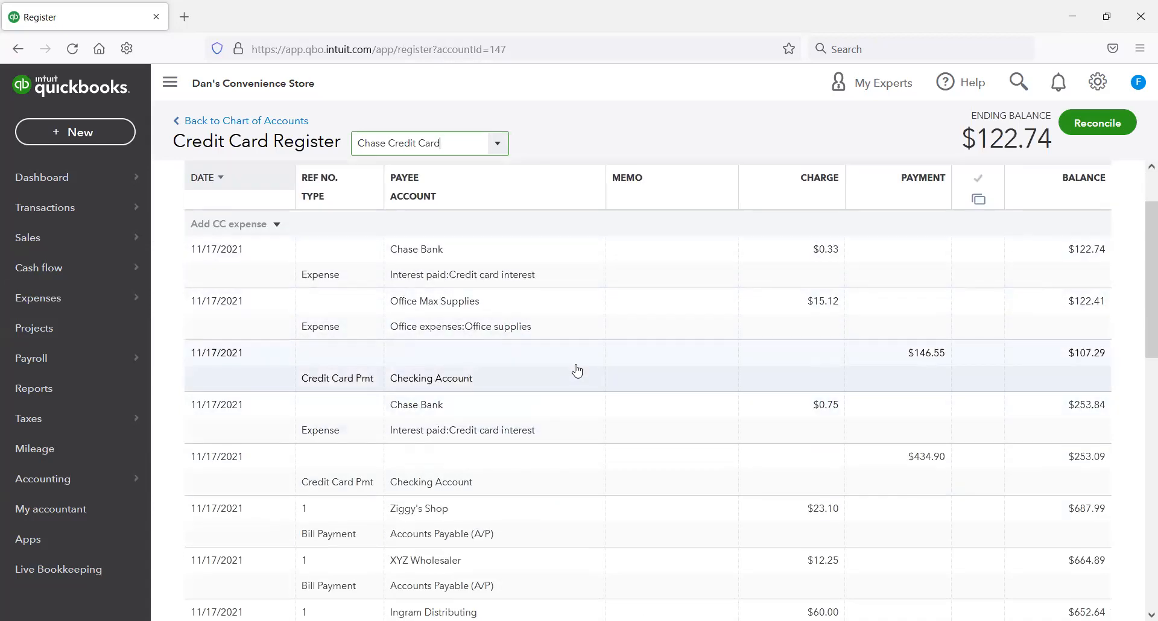
{"action": "scroll", "coordinate": [597, 374], "scroll_direction": "up", "scroll_amount": 1}
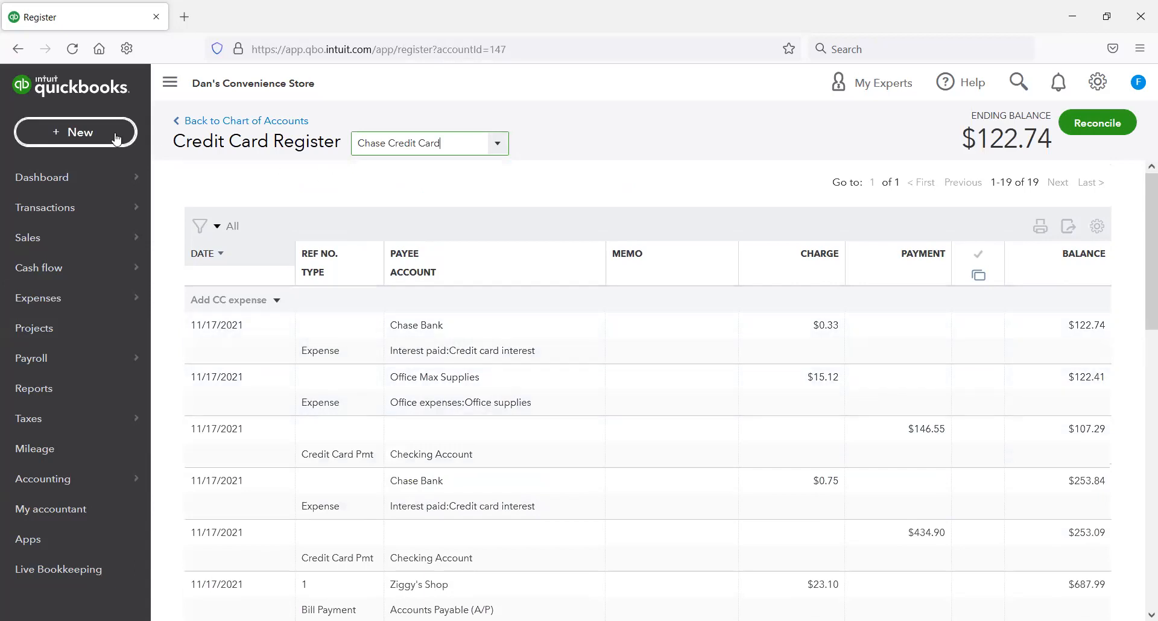
Step: Start a new pay down credit card transaction and select Chase Credit Card as the card paid
{"action": "left_click", "coordinate": [116, 138]}
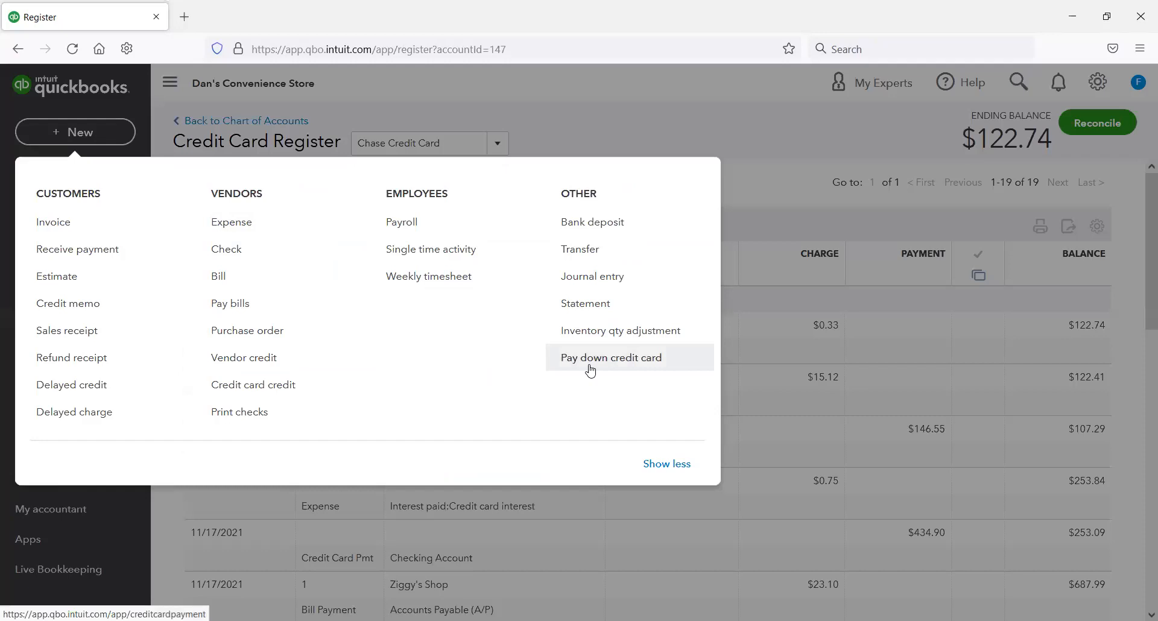
{"action": "left_click", "coordinate": [646, 359]}
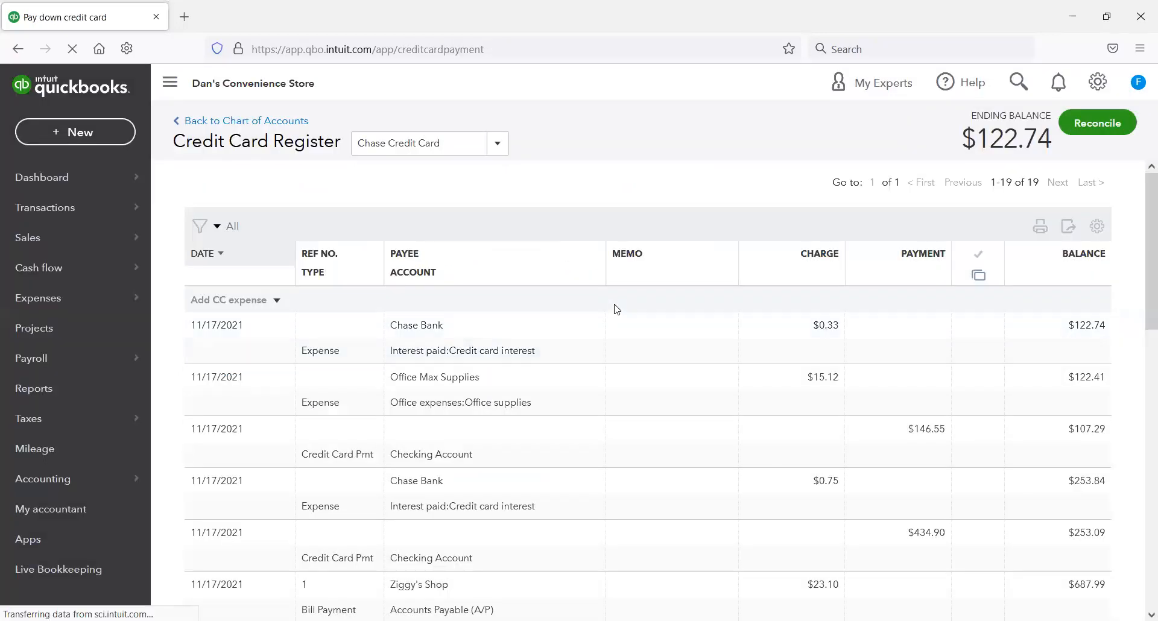
{"action": "left_click", "coordinate": [414, 184]}
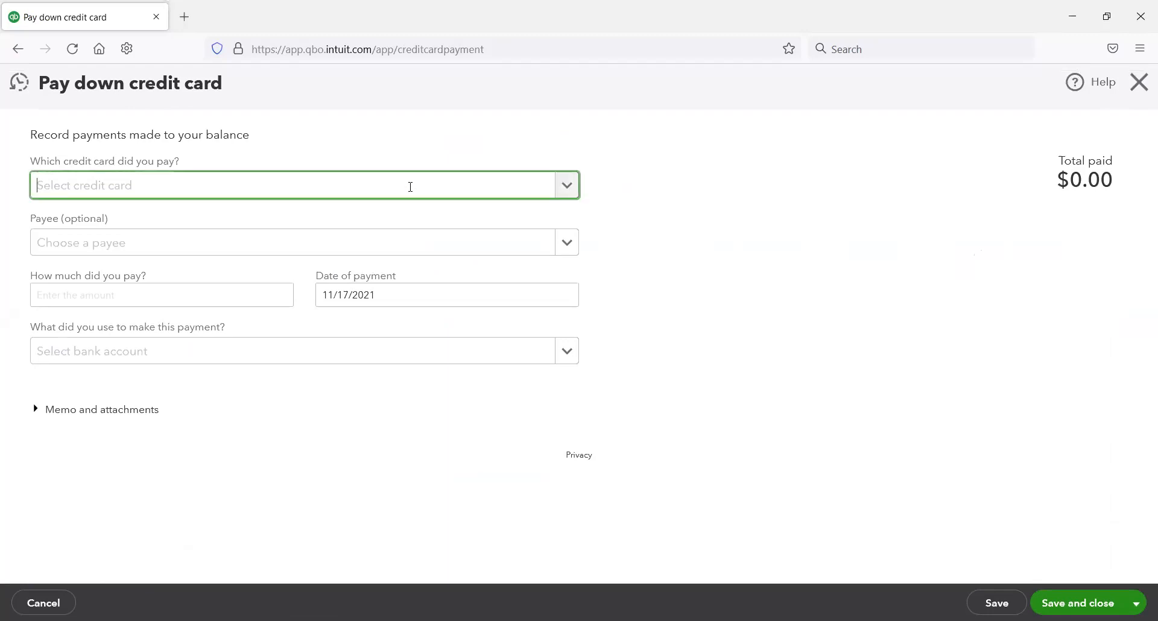
{"action": "left_click", "coordinate": [565, 185]}
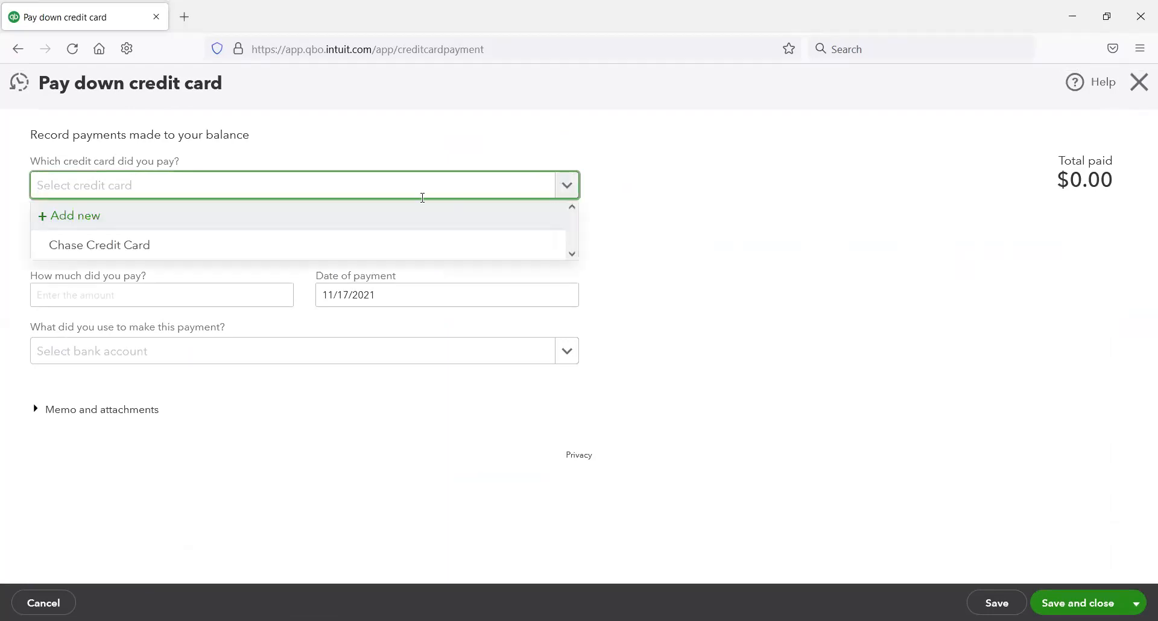
{"action": "left_click", "coordinate": [338, 248]}
Step: Record a payment of 122.74 made from the Checking Account, then save and close the credit card payment
{"action": "left_click", "coordinate": [162, 288]}
{"action": "type", "text": "122.74"}
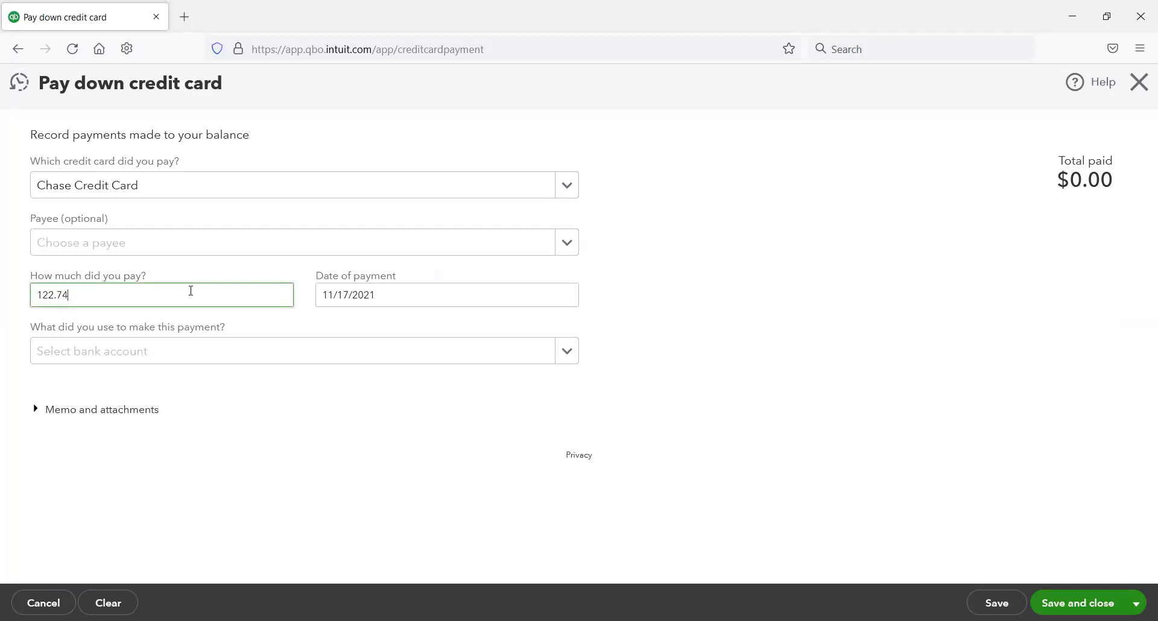
{"action": "key", "text": "Tab"}
{"action": "left_click", "coordinate": [143, 358]}
{"action": "left_click", "coordinate": [570, 356]}
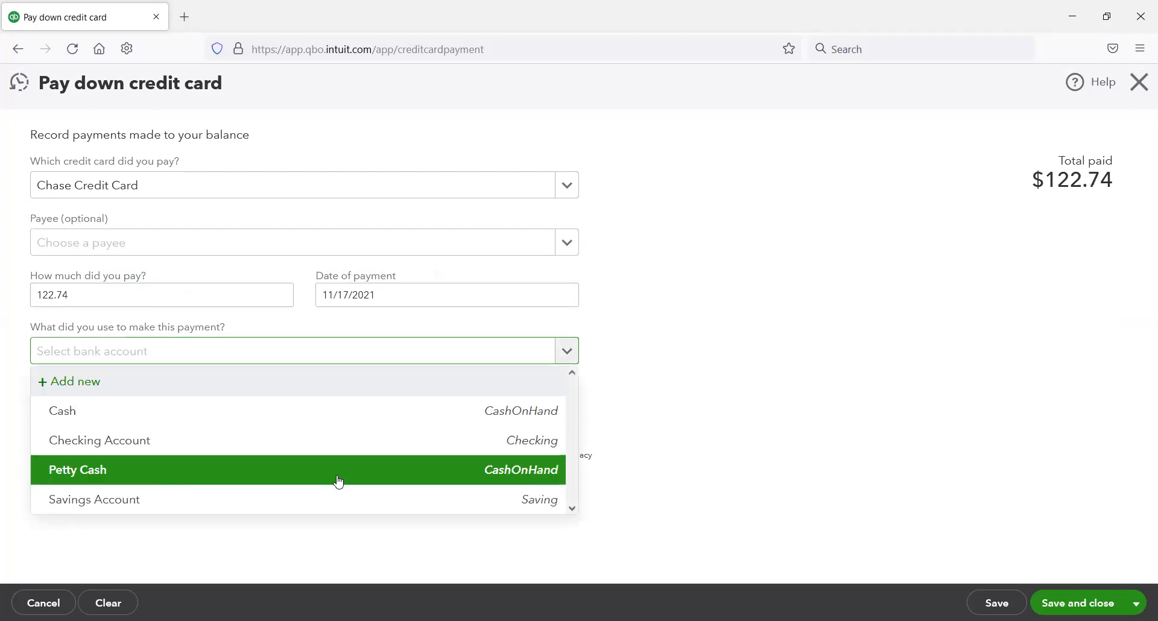
{"action": "left_click", "coordinate": [351, 446]}
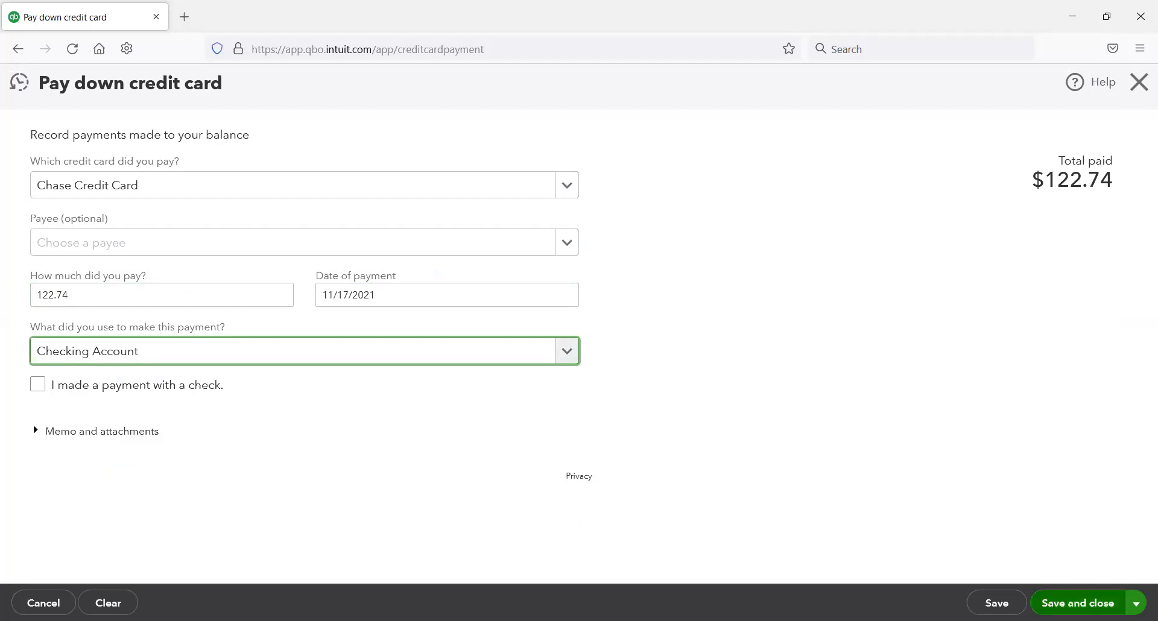
{"action": "left_click", "coordinate": [1077, 603]}
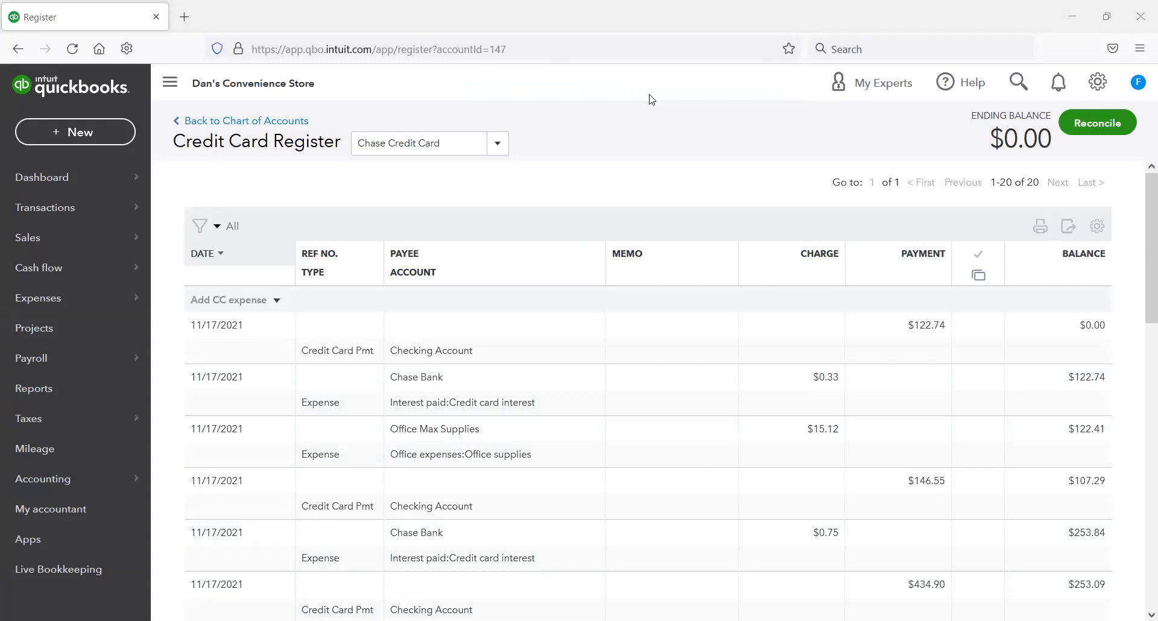
{"action": "left_click_drag", "start_coordinate": [939, 108], "coordinate": [1086, 164]}
{"action": "left_click_drag", "start_coordinate": [937, 224], "coordinate": [1030, 357]}
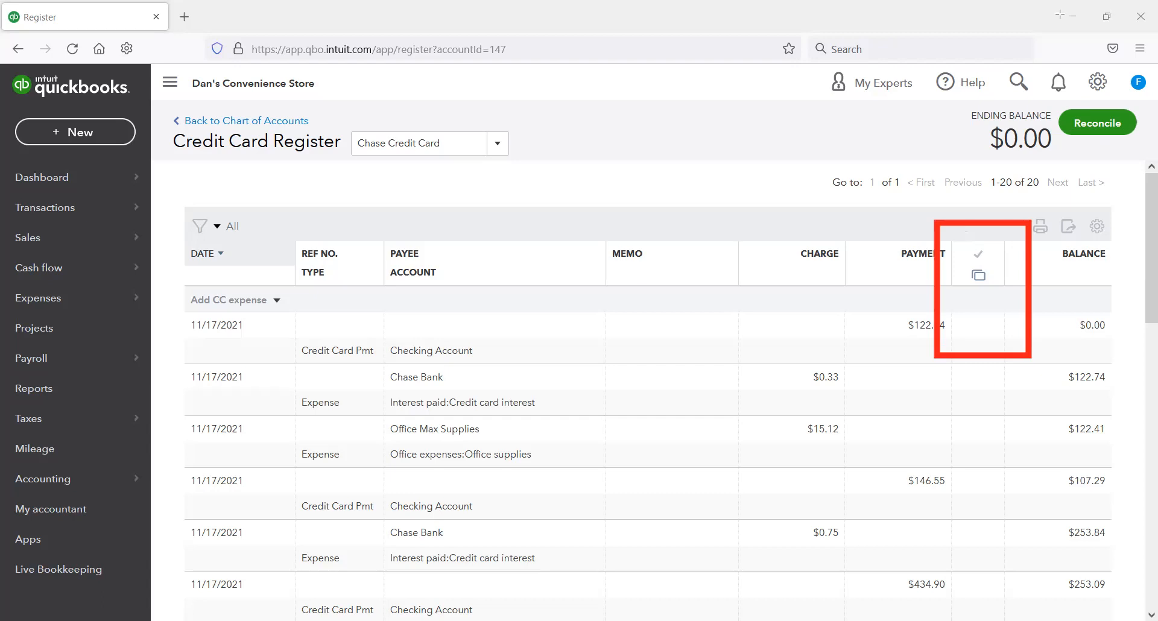
{"action": "left_click_drag", "start_coordinate": [959, 106], "coordinate": [1079, 173]}
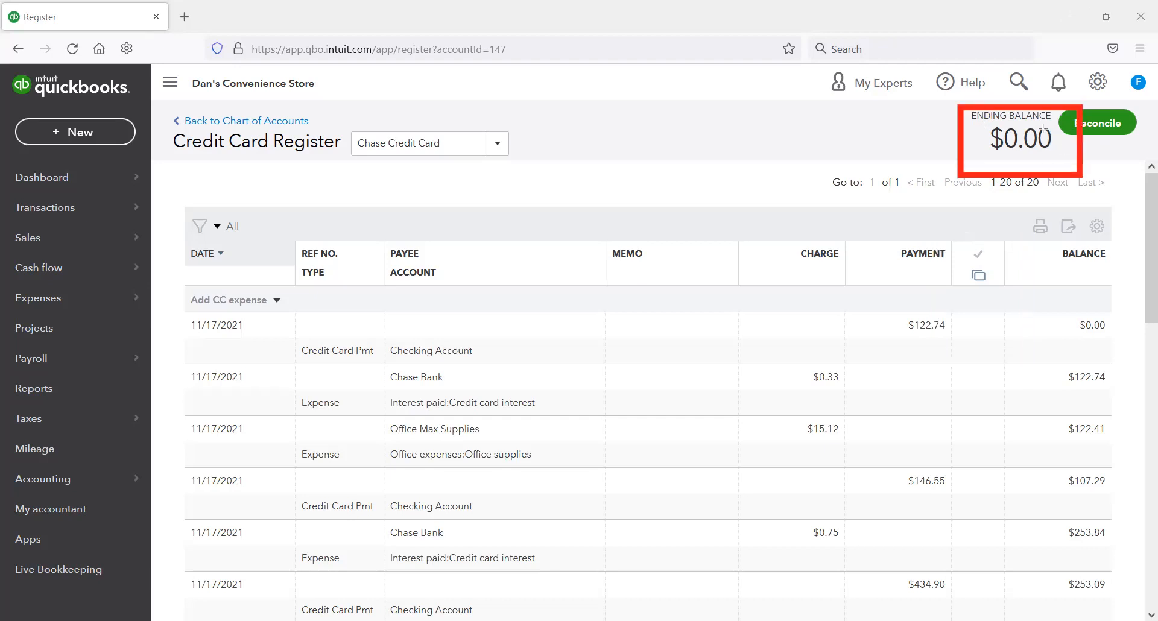